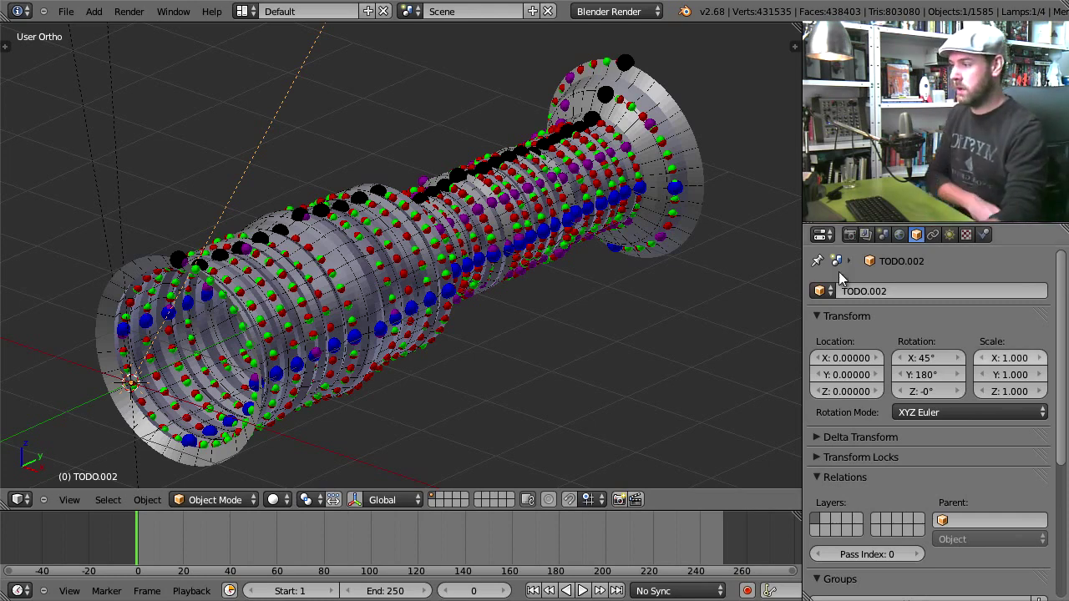
# Switch the scene's unit system to Metric and display the transform properties of the tube mesh
pyautogui.click(883, 235)
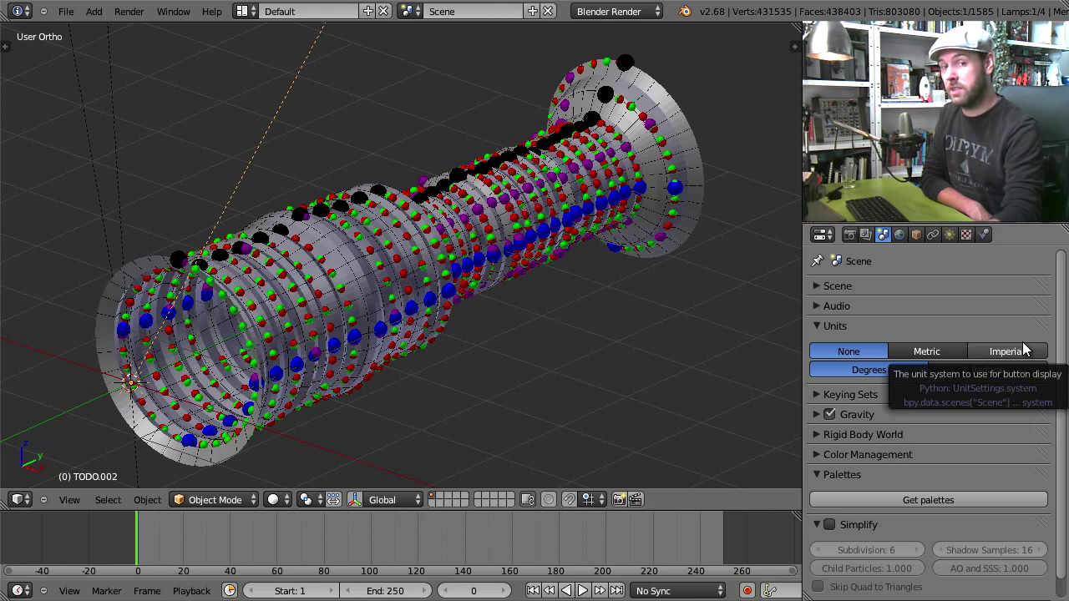
pyautogui.click(932, 353)
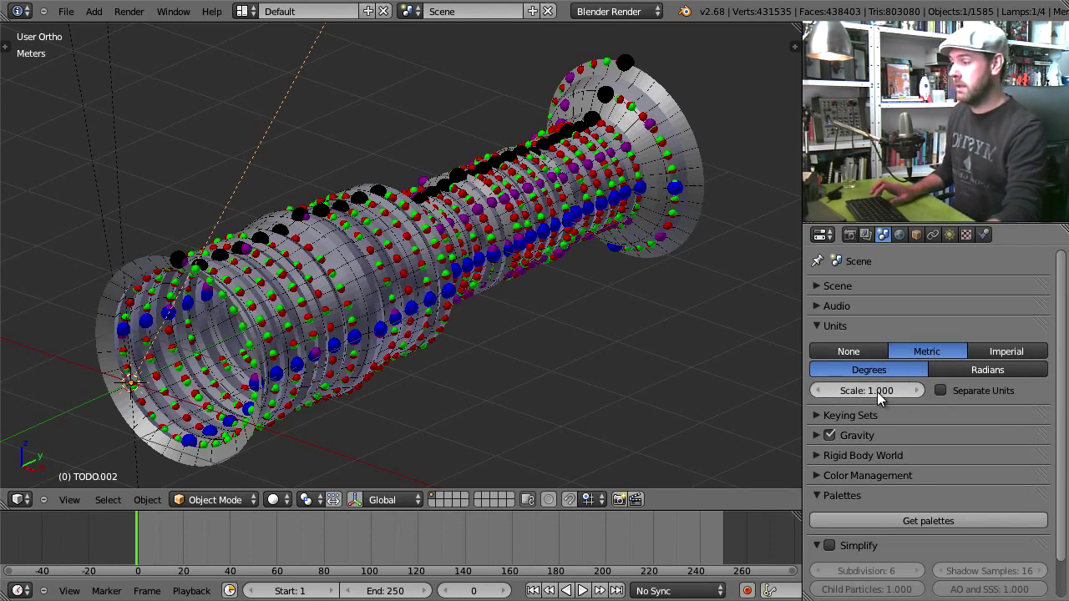
pyautogui.rightClick(680, 125)
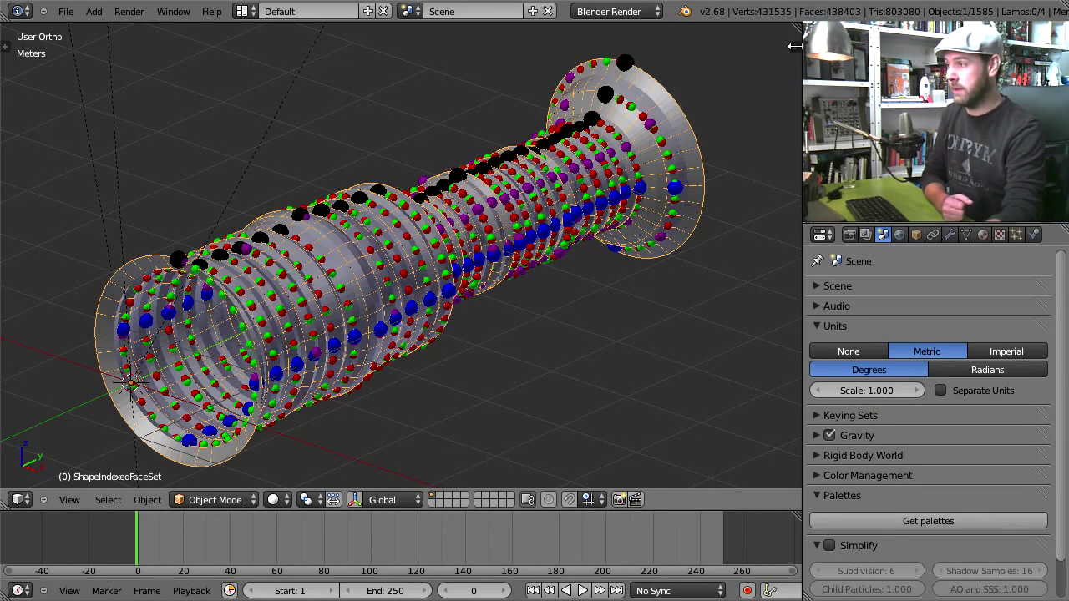
pyautogui.press('n')
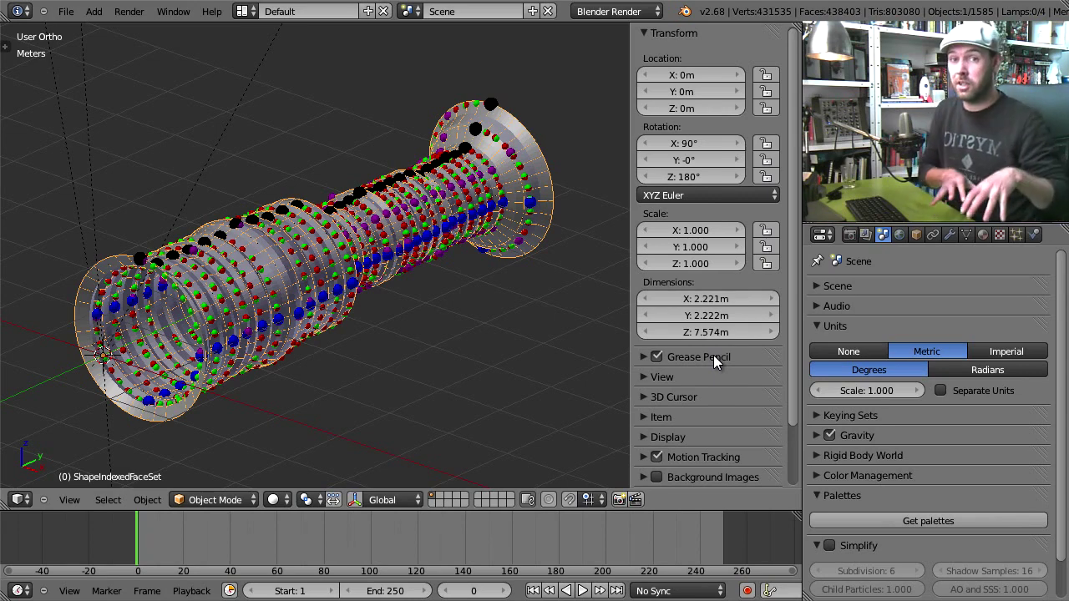
# Set the scene's unit scale to 0.001 so that dimensions read in millimetres
pyautogui.click(879, 392)
pyautogui.write('0.001')
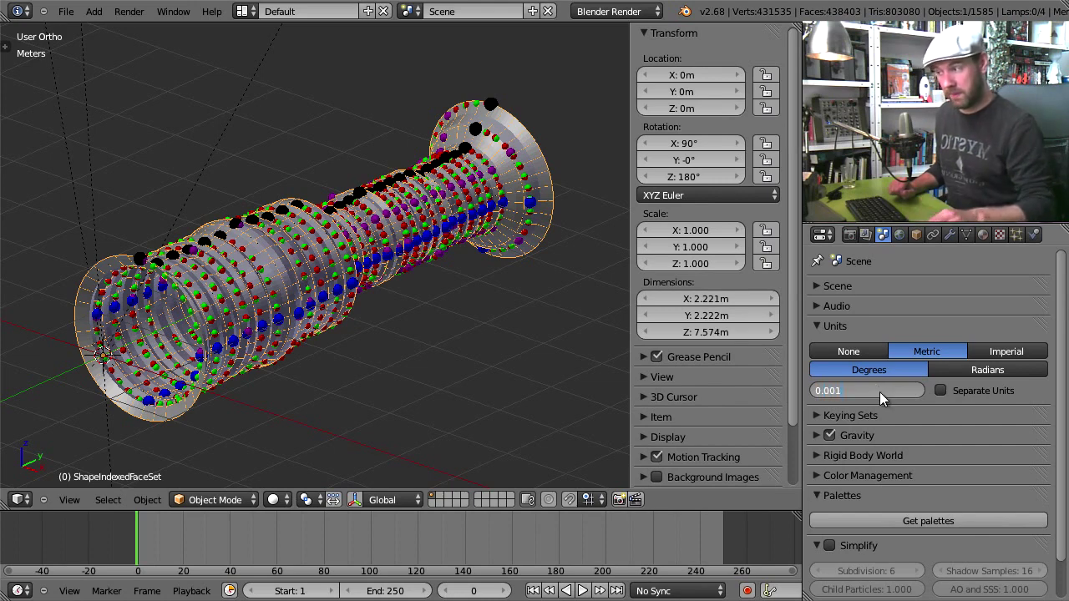
pyautogui.press('Return')
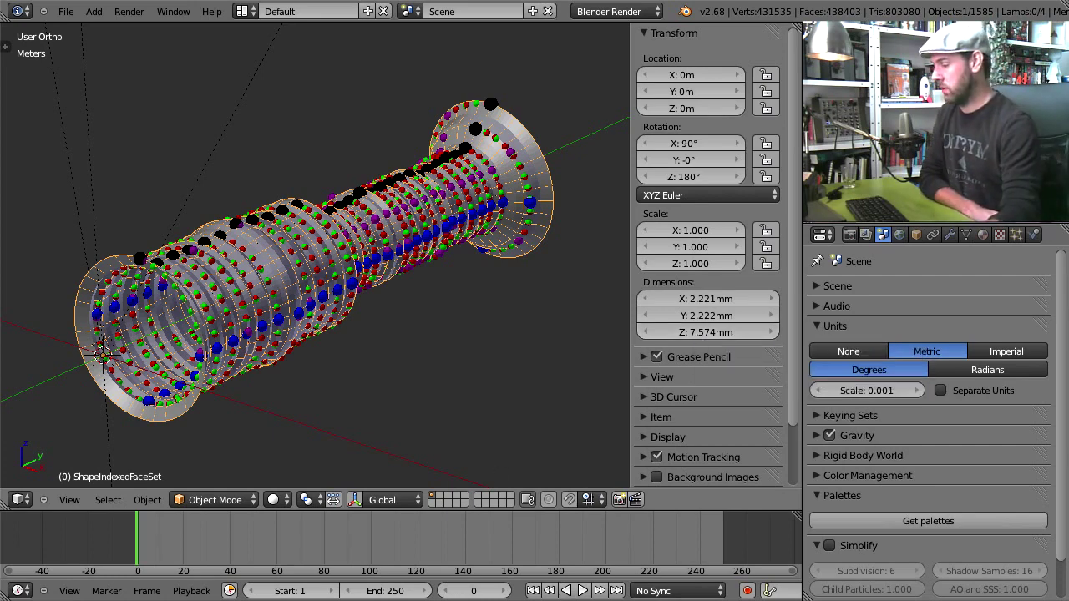
# Switch to Chrome, look up the conversion of 7.19 inches to mm, and copy the millimetre result
pyautogui.rightClick(255, 600)
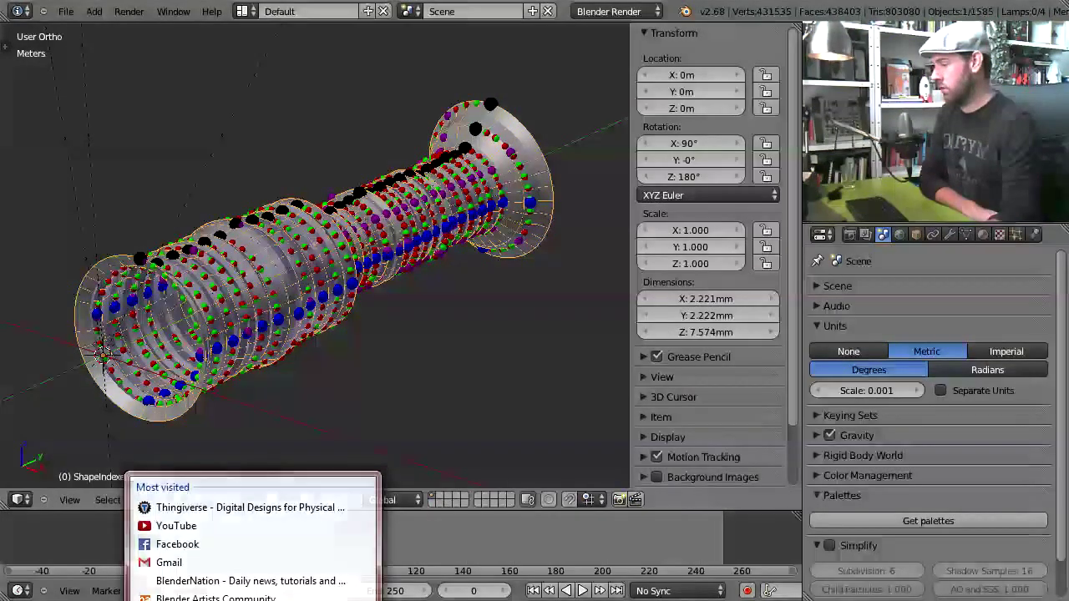
pyautogui.click(256, 600)
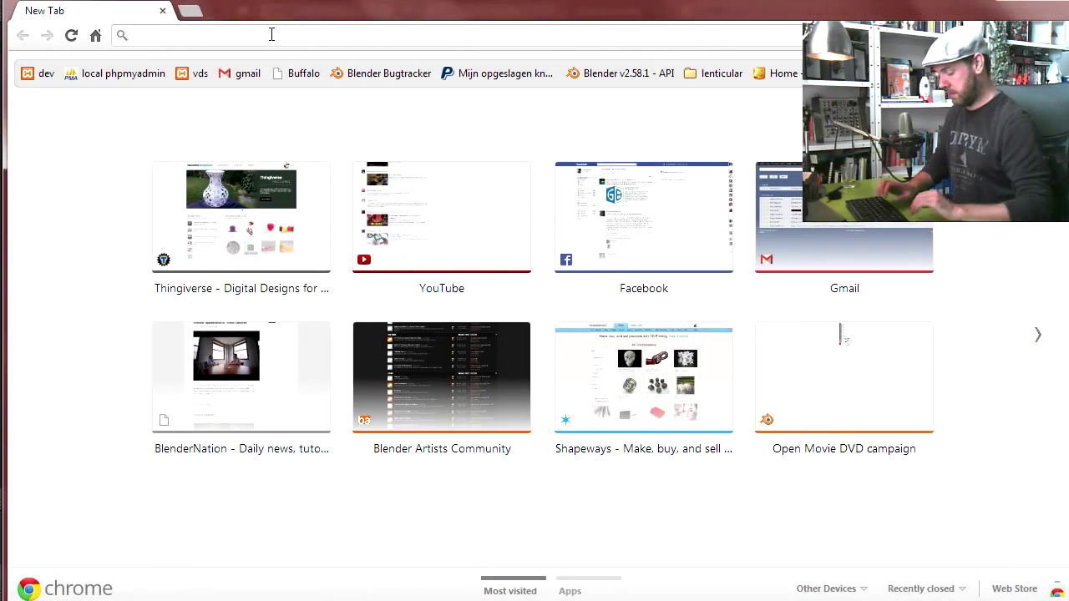
pyautogui.write('7.19')
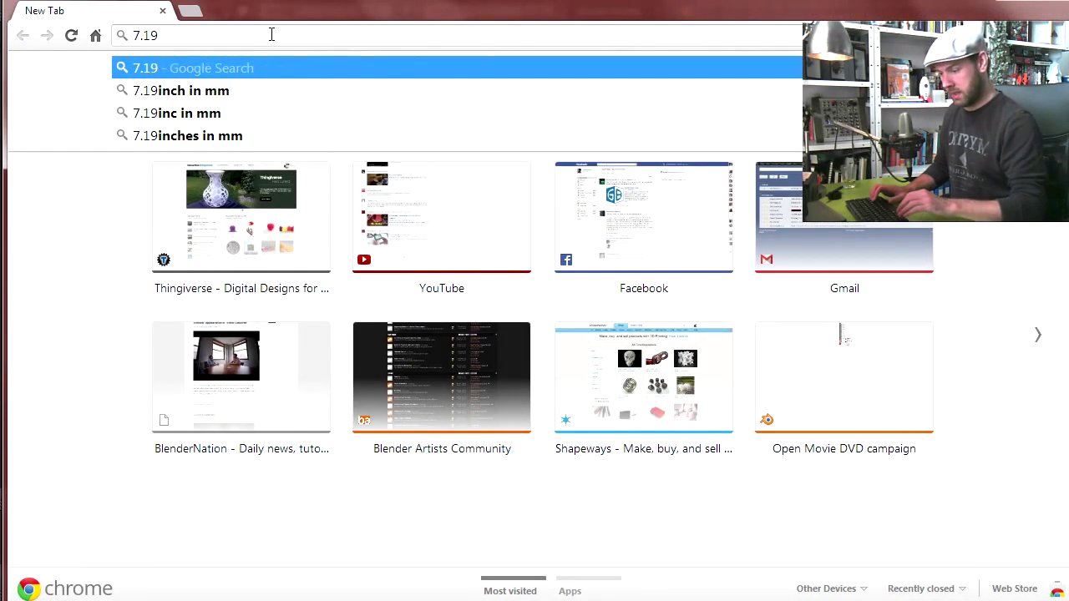
pyautogui.write('inches in mm')
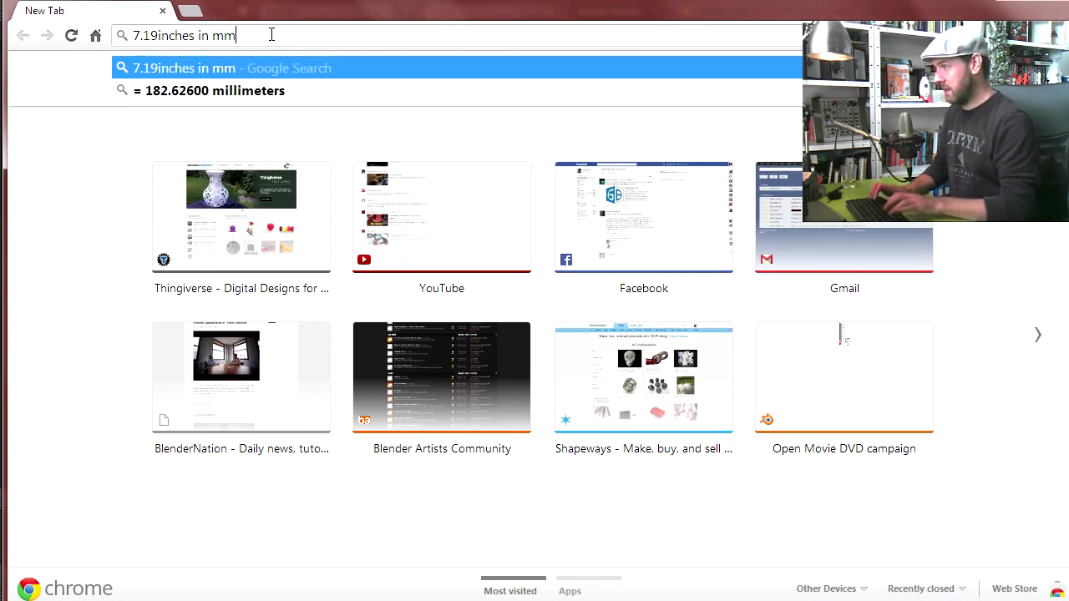
pyautogui.press('Return')
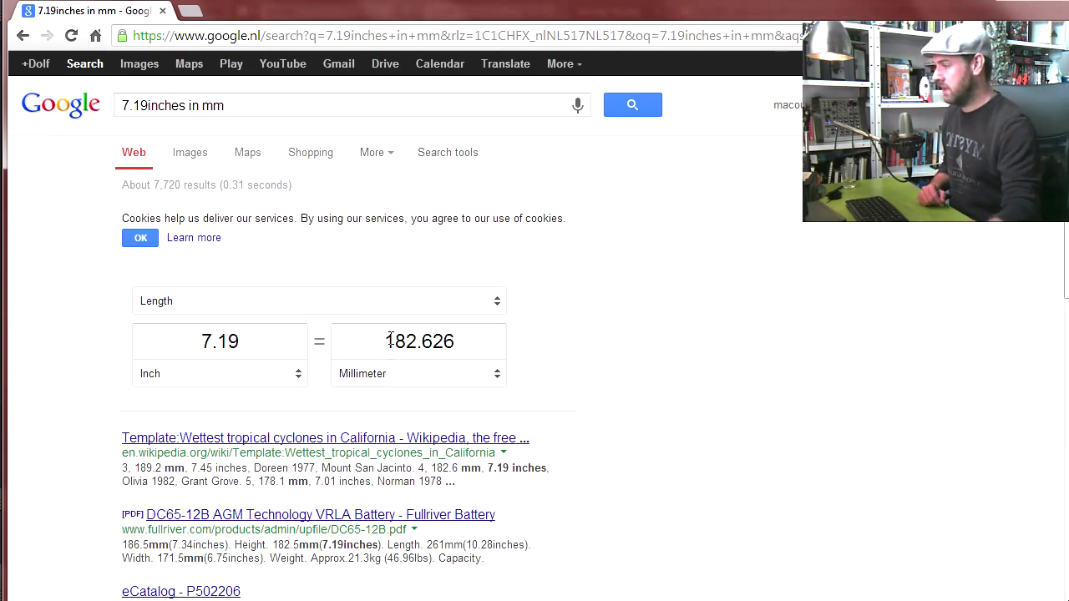
pyautogui.moveTo(385, 341); pyautogui.dragTo(456, 341)
pyautogui.hotkey('ctrl', 'c')
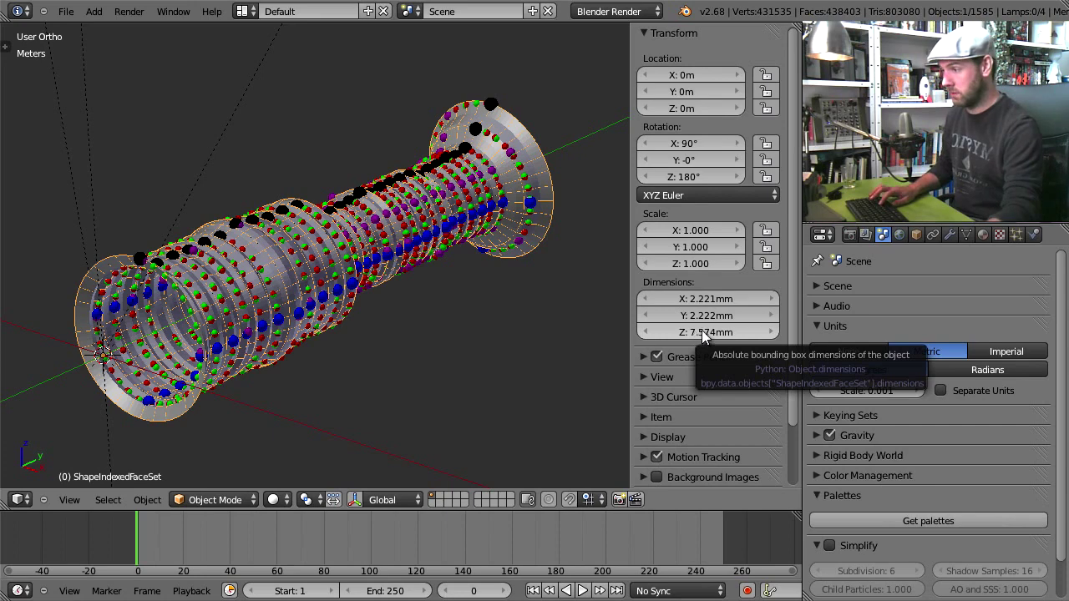
# Back in Blender, try setting only the tube mesh's Z dimension to 182.626 mm, and clear the object's scale again
pyautogui.hotkey('alt', 'Tab')
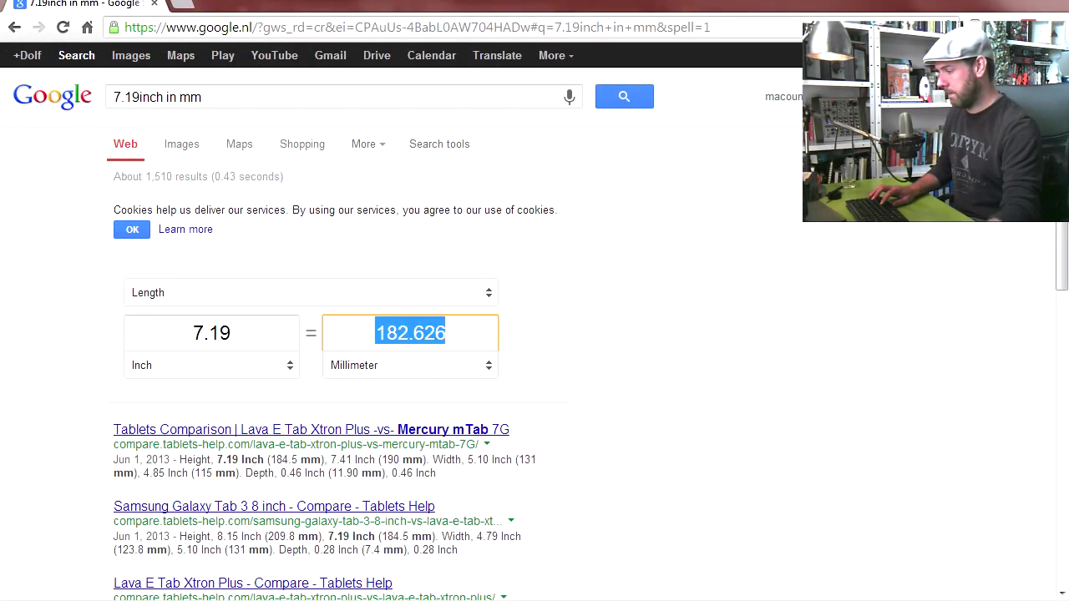
pyautogui.hotkey('alt', 'Tab')
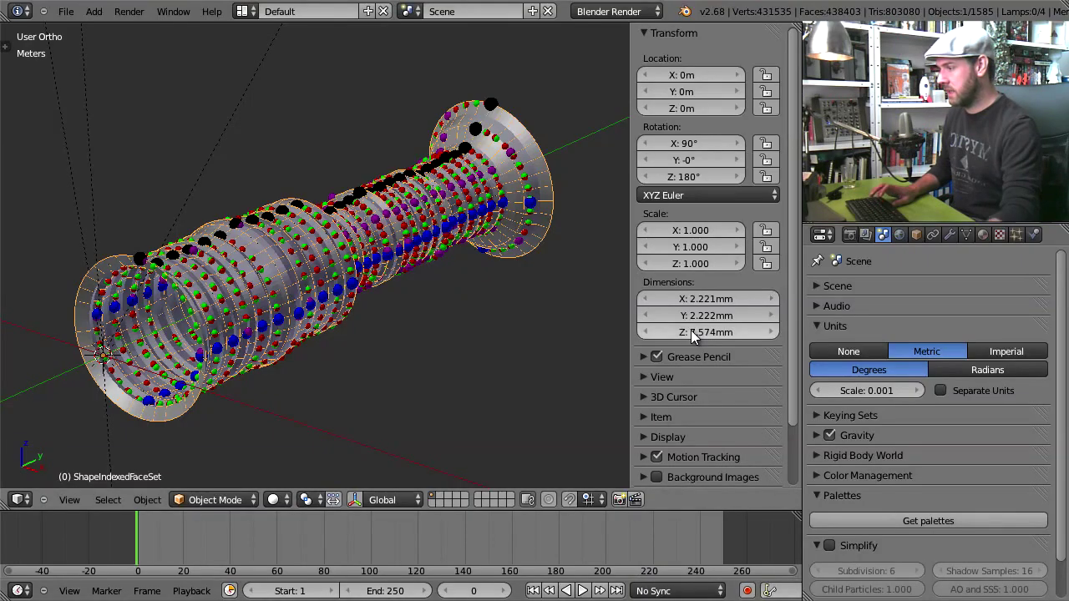
pyautogui.hotkey('ctrl', 'v')
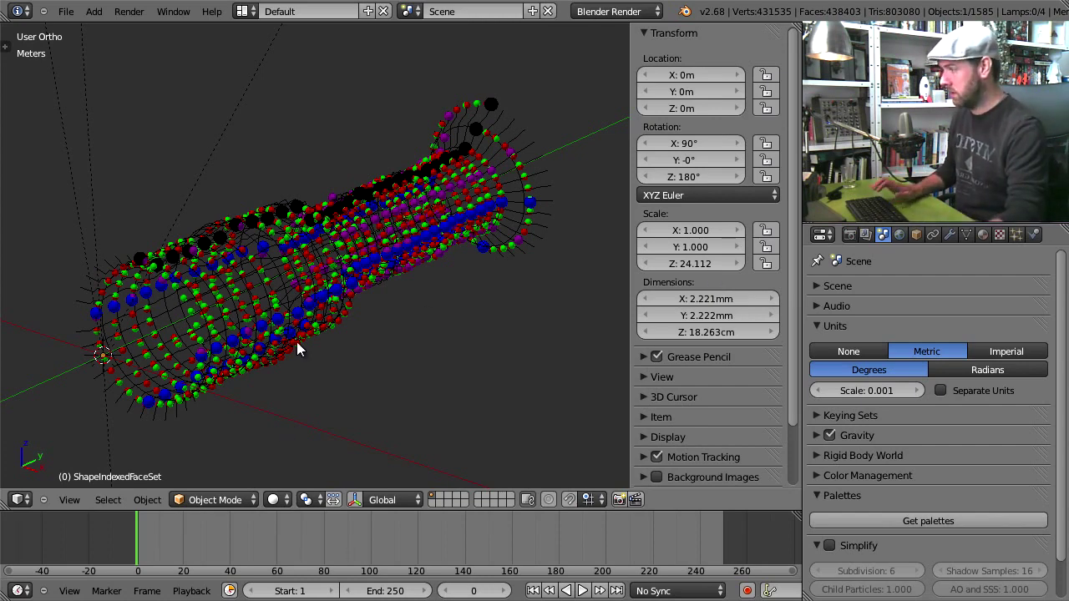
pyautogui.hotkey('alt', 's')
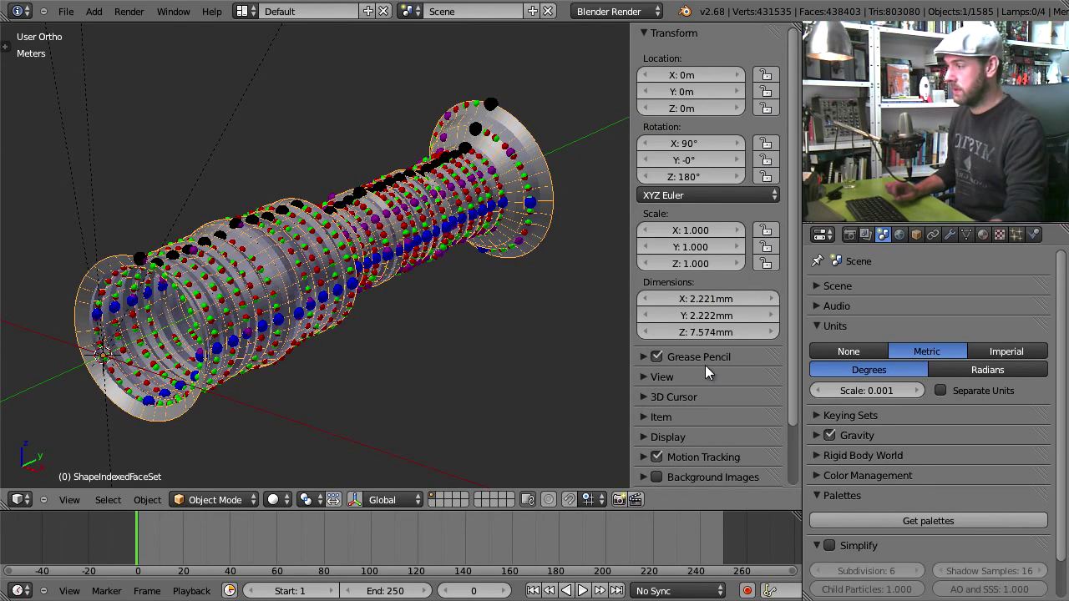
# Scale all objects in the scene uniformly by a factor of 24.112
pyautogui.press('a')
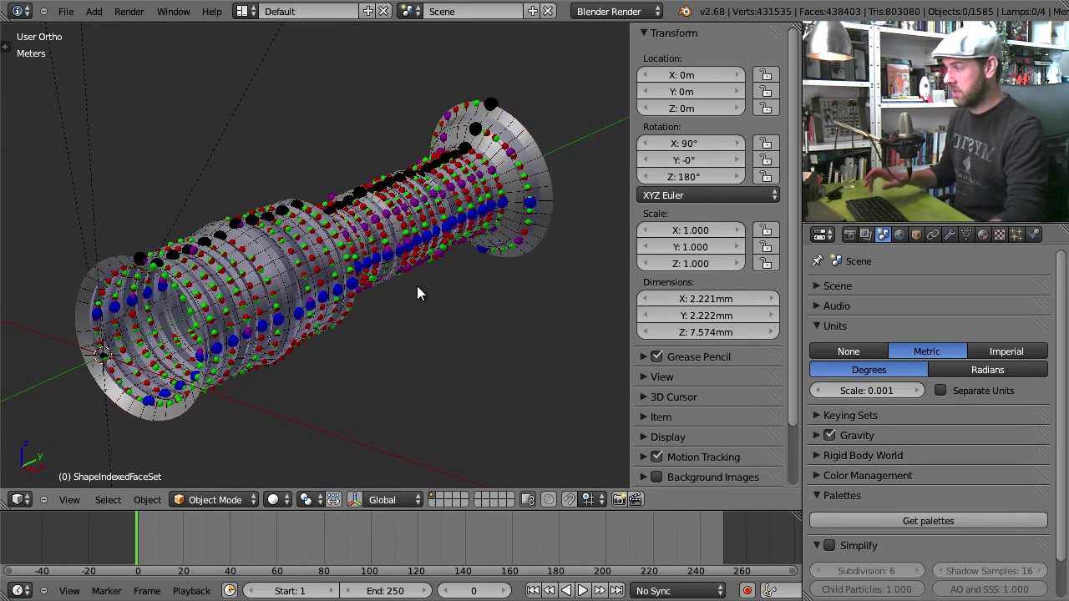
pyautogui.press('a')
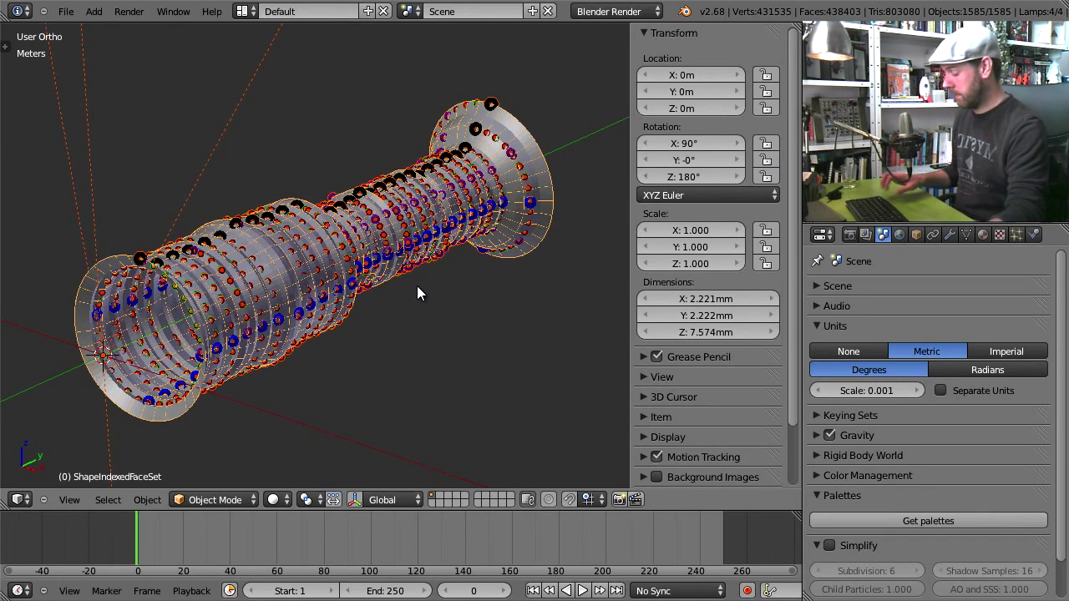
pyautogui.press('s')
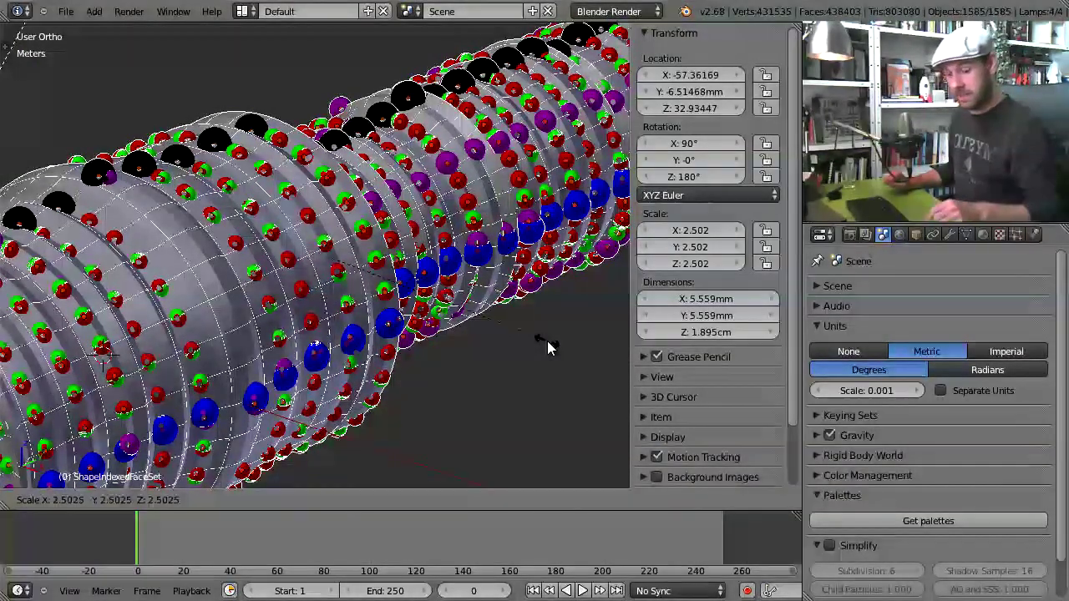
pyautogui.write('24.11')
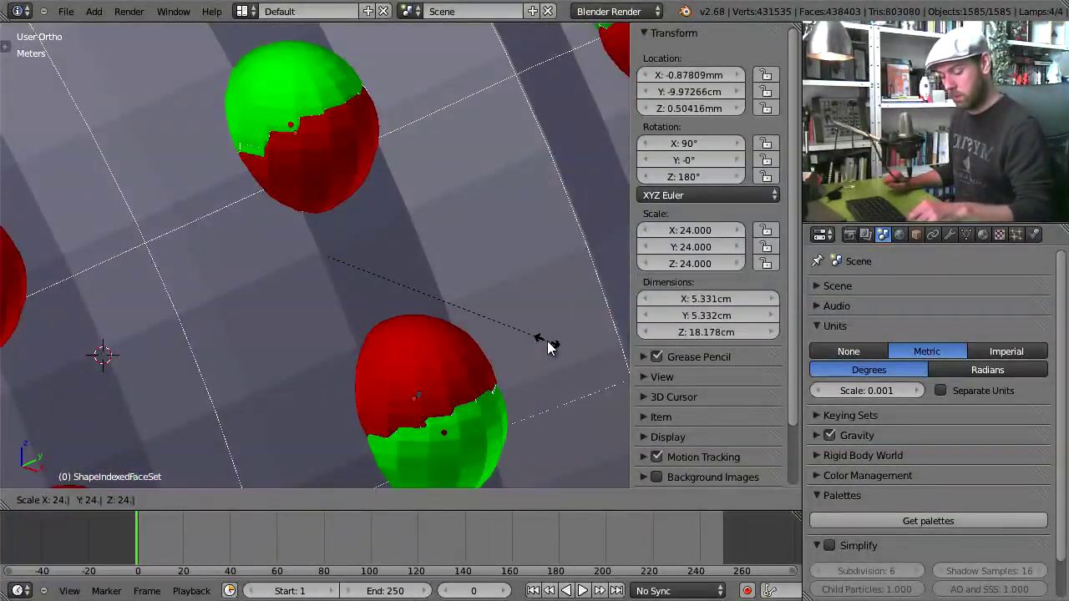
pyautogui.write('2')
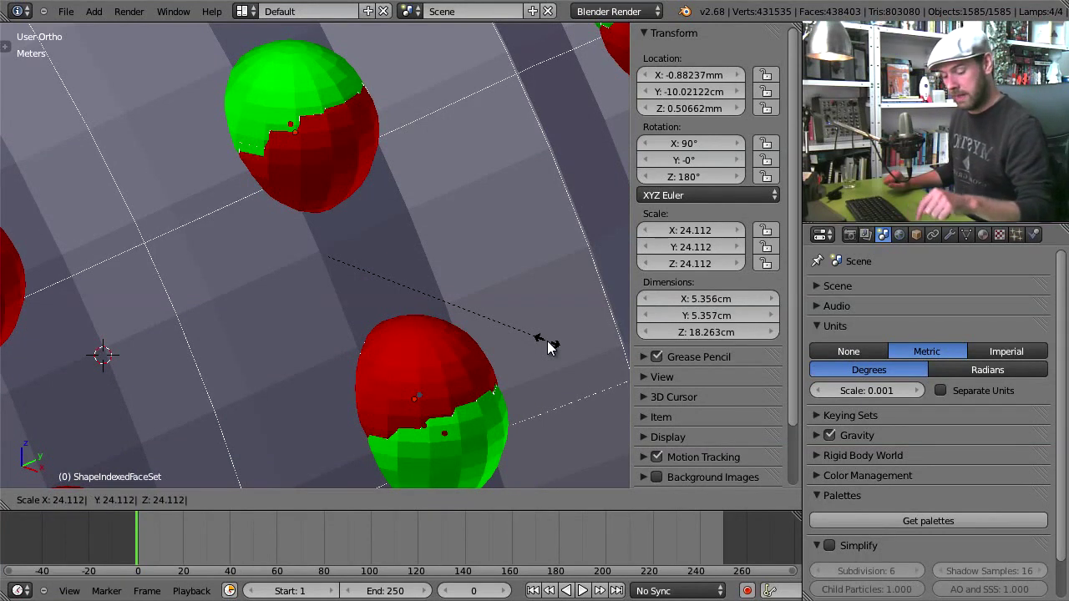
pyautogui.press('Return')
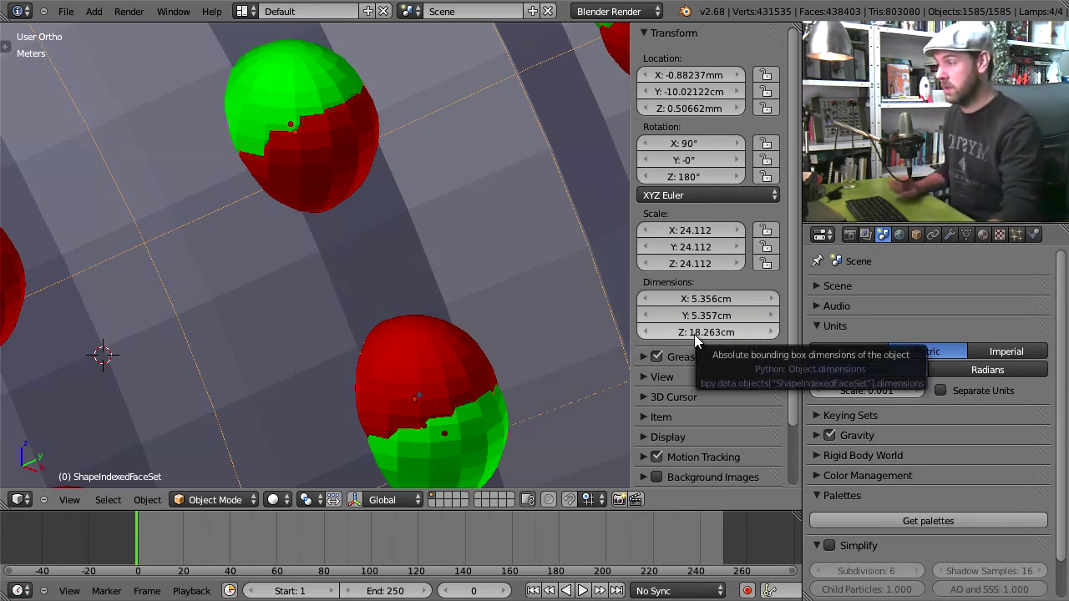
# Compare the local coordinates of a vertex on the tube mesh's far flared rim with the object's scale and dimensions
pyautogui.scroll(-6, 479, 293)
pyautogui.moveTo(480, 293); pyautogui.dragTo(394, 332, button='middle')
pyautogui.scroll(-3, 483, 304)
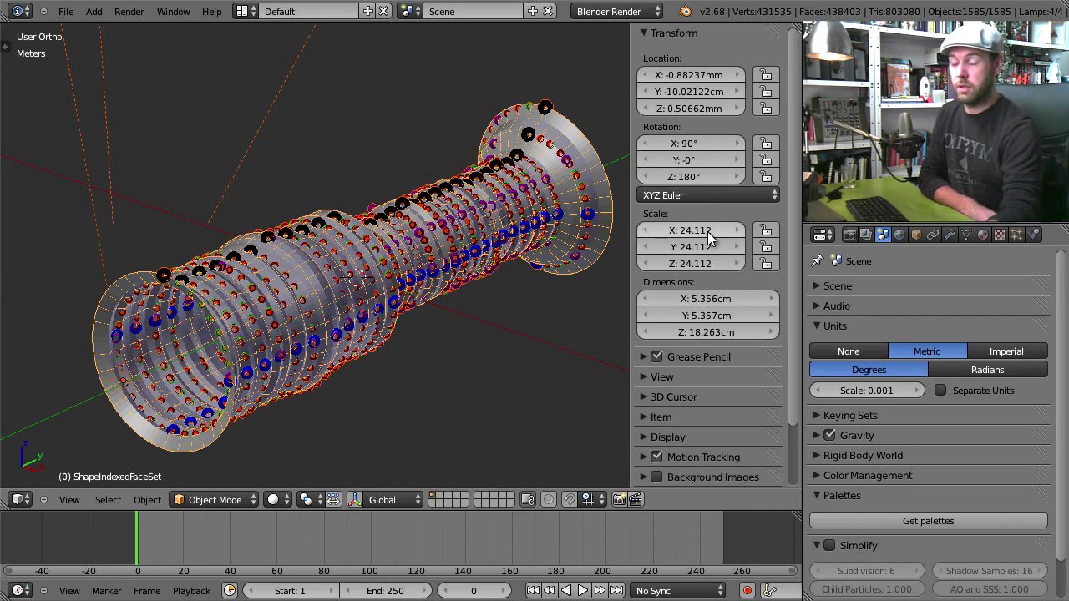
pyautogui.rightClick(576, 140)
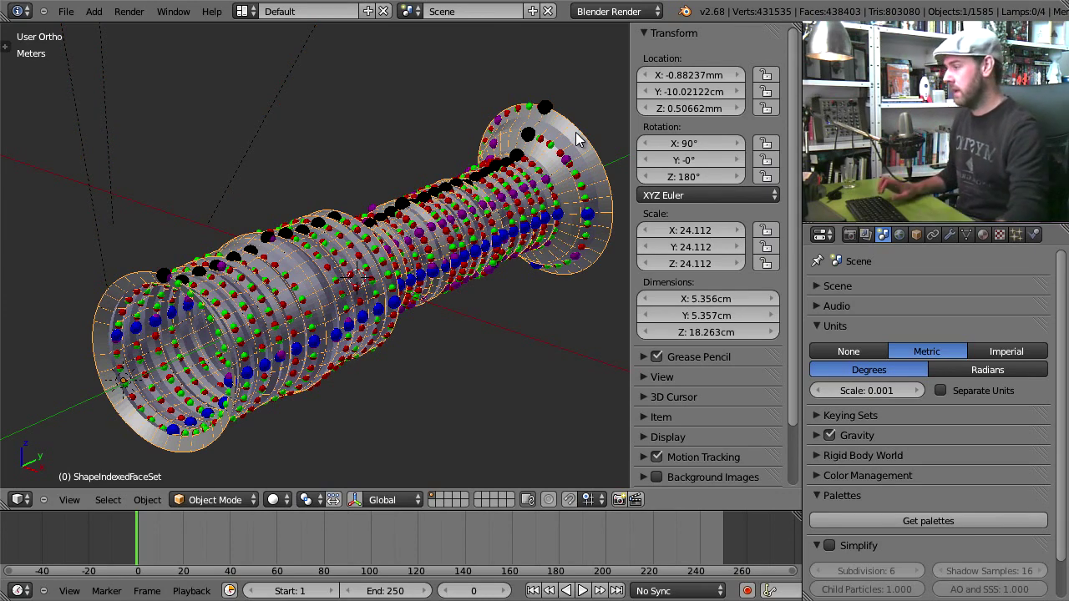
pyautogui.press('Tab')
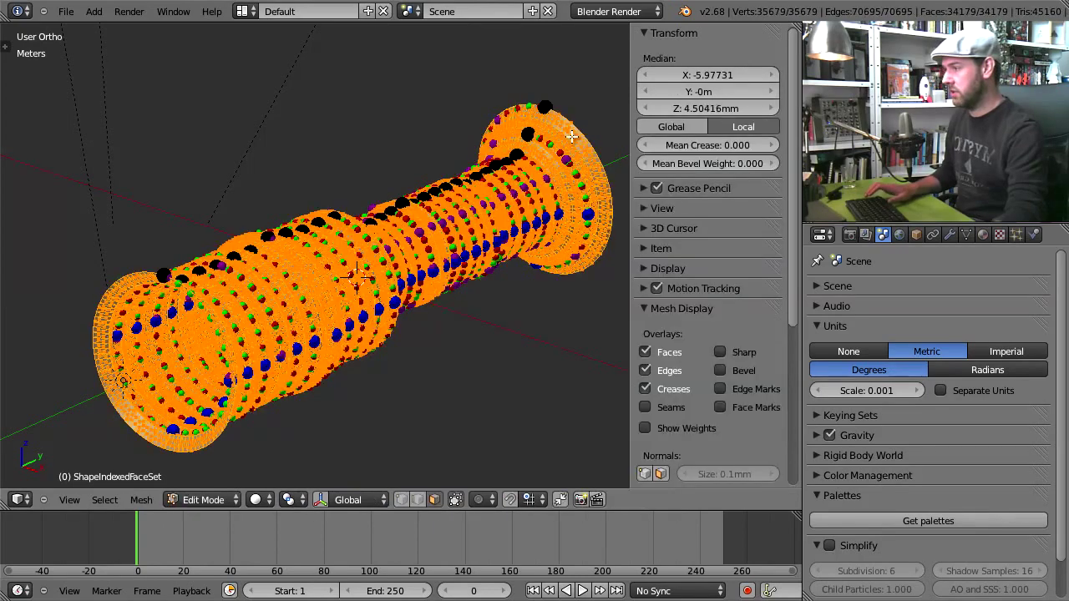
pyautogui.scroll(3, 577, 143)
pyautogui.keyDown('shift'); pyautogui.moveTo(531, 224); pyautogui.dragTo(439, 388, button='middle'); pyautogui.keyUp('shift')
pyautogui.rightClick(479, 280)
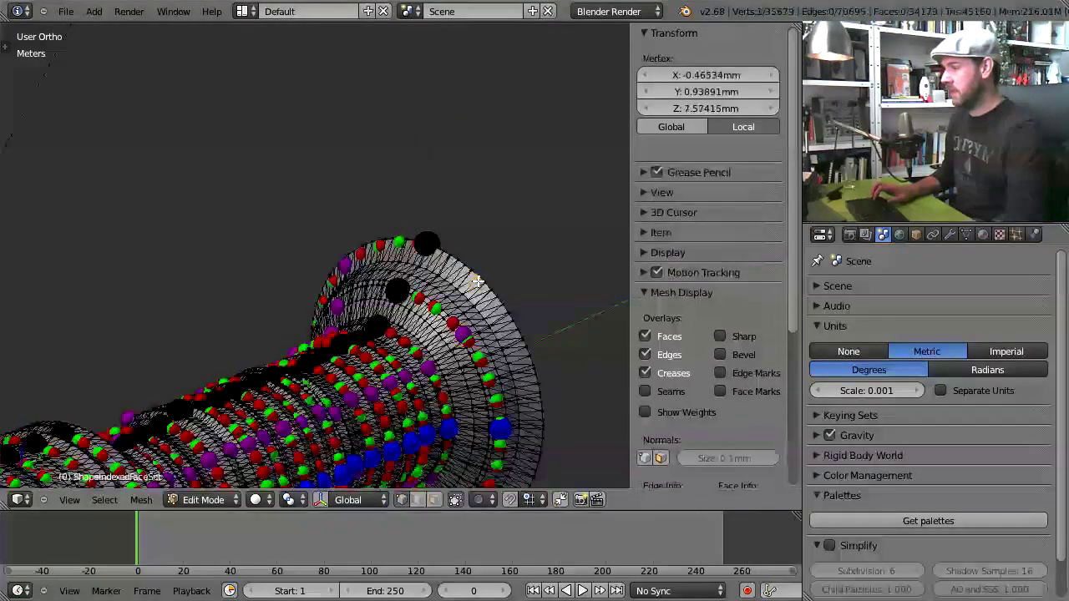
pyautogui.scroll(-2, 393, 238)
pyautogui.scroll(-1, 401, 244)
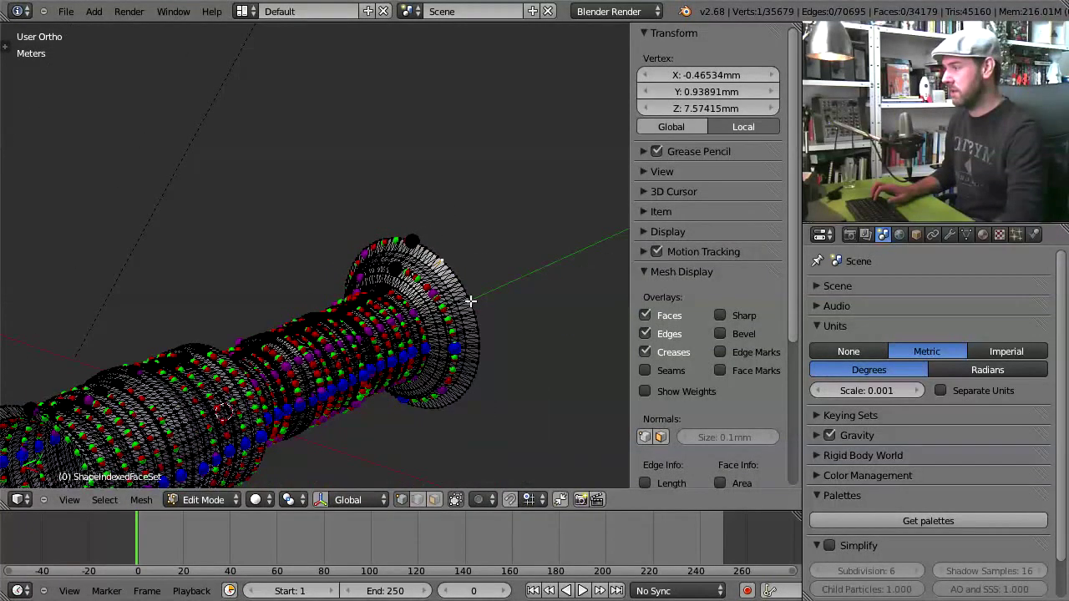
pyautogui.scroll(-2, 410, 306)
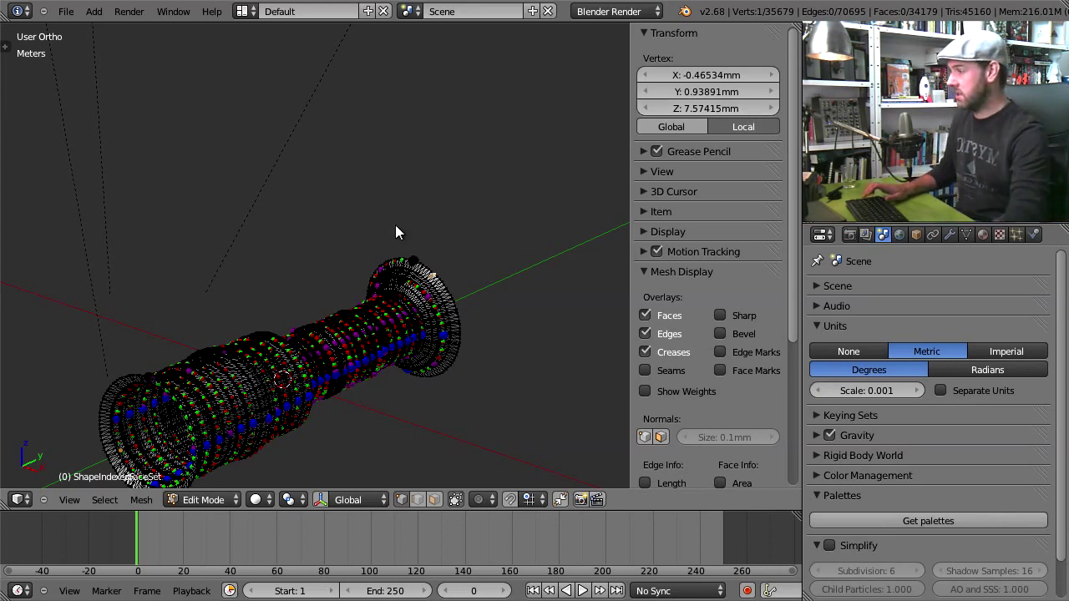
pyautogui.press('Tab')
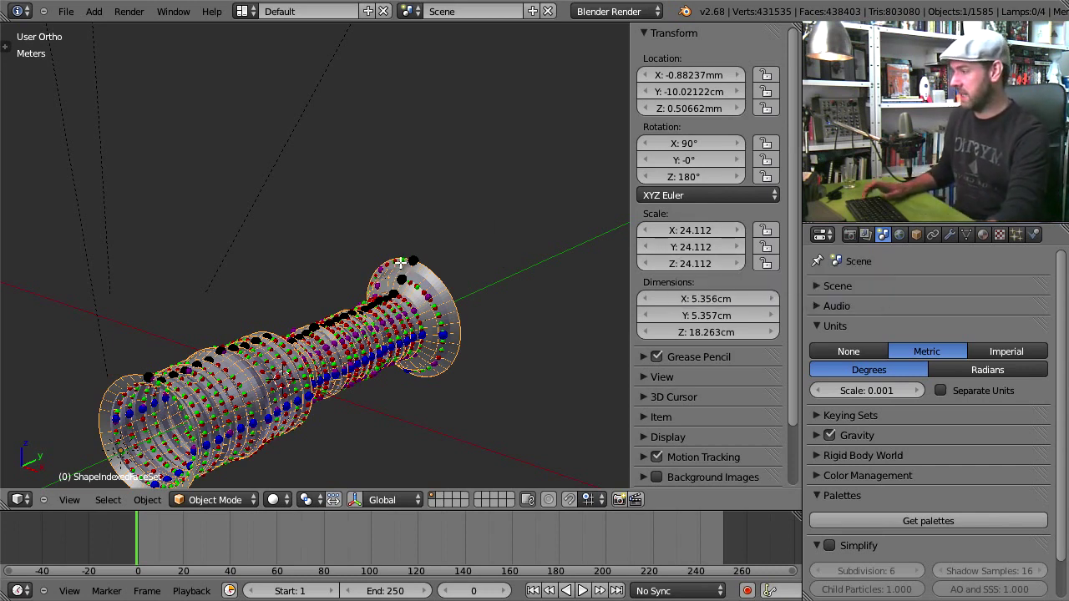
pyautogui.press('Tab')
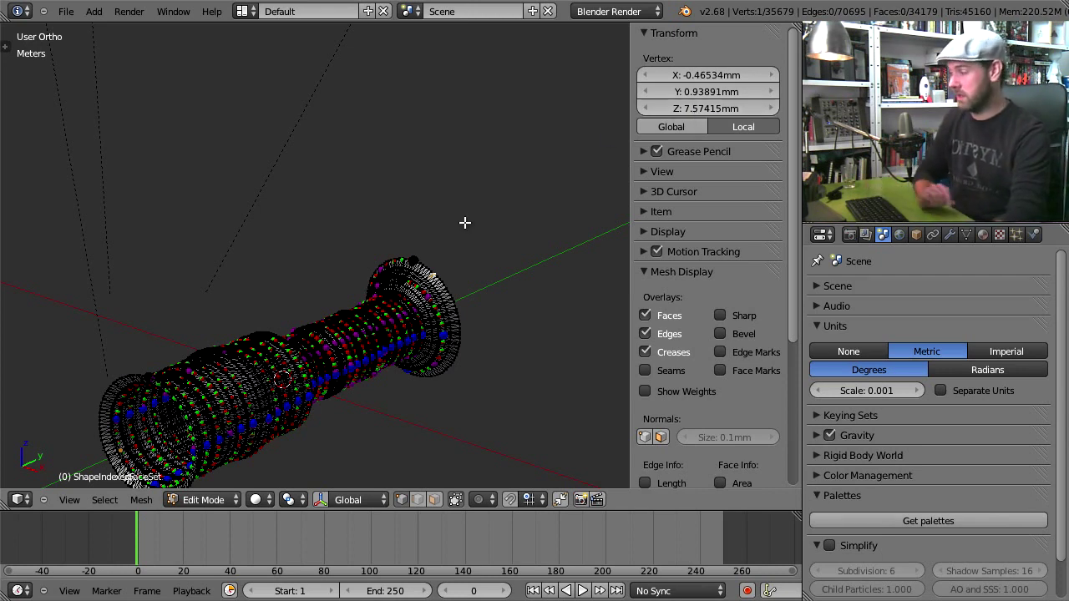
pyautogui.press('Tab')
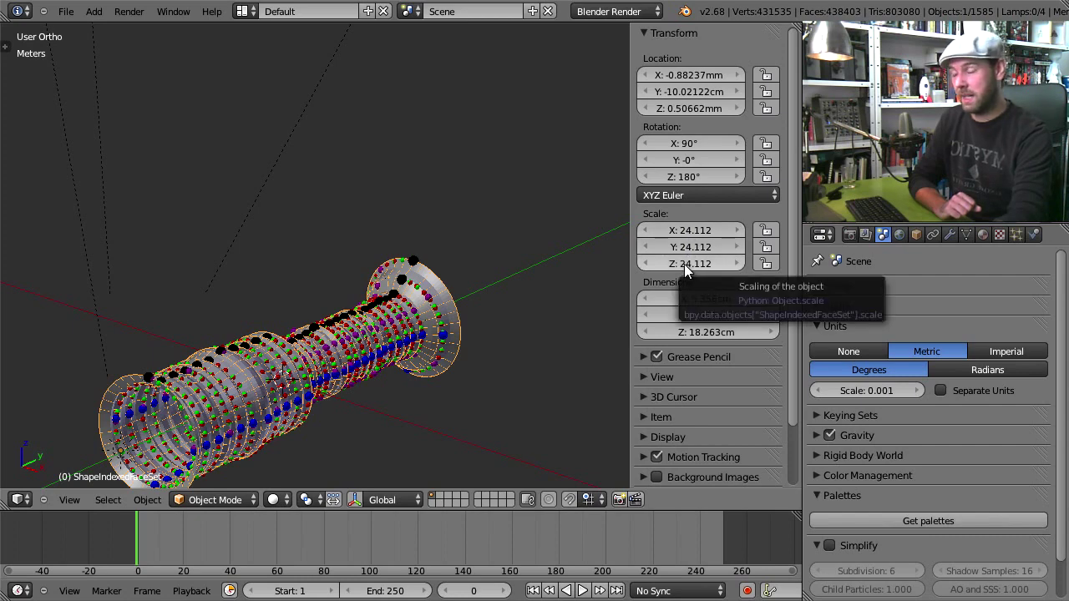
# Apply the scale of all objects in the scene
pyautogui.rightClick(376, 321)
pyautogui.press('a')
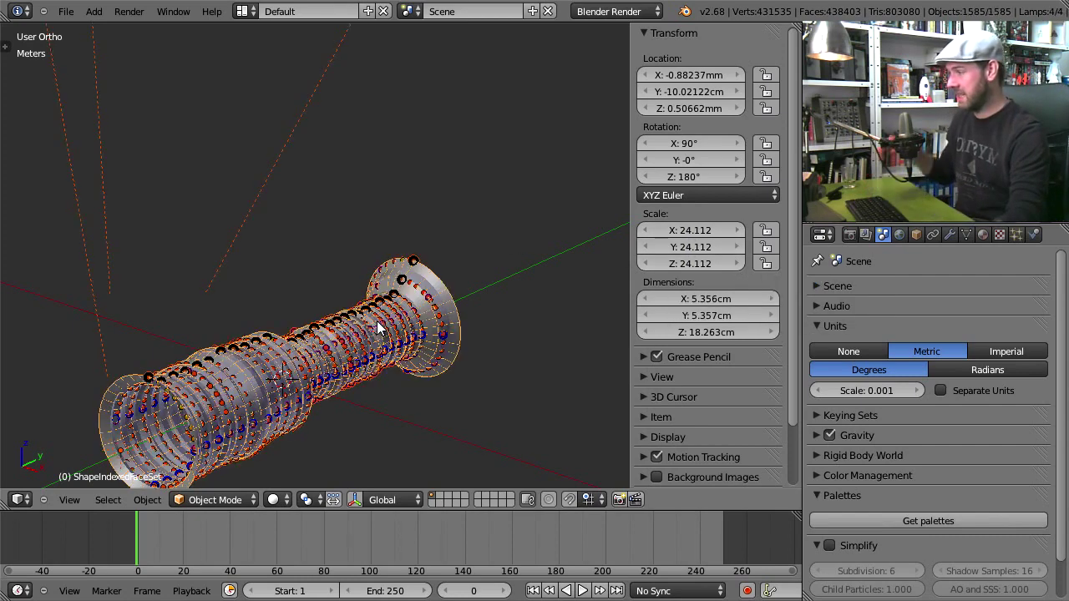
pyautogui.click(147, 499)
pyautogui.moveTo(196, 373)
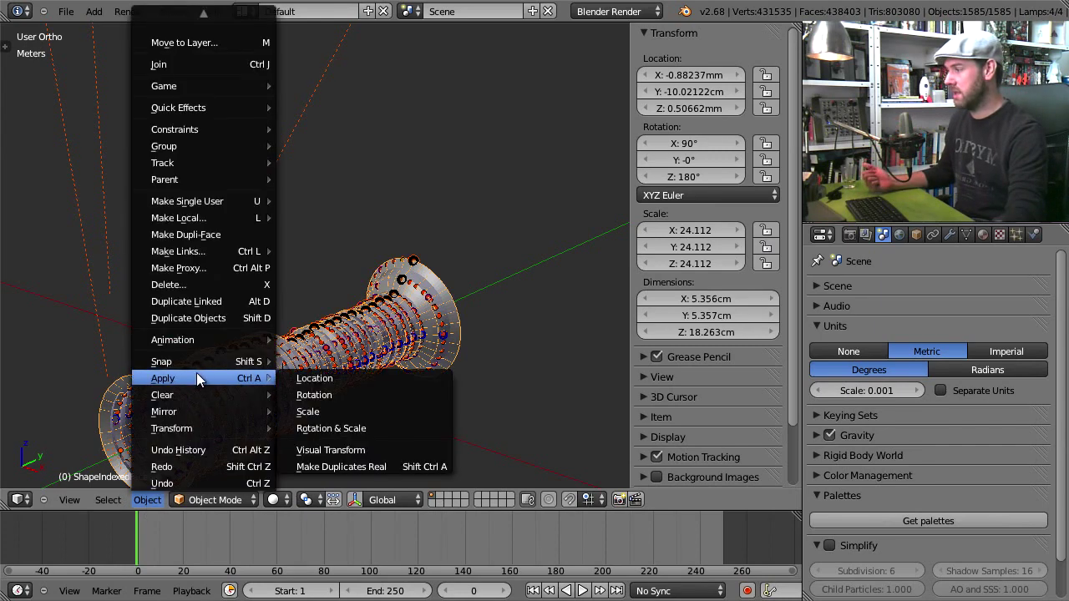
pyautogui.click(325, 407)
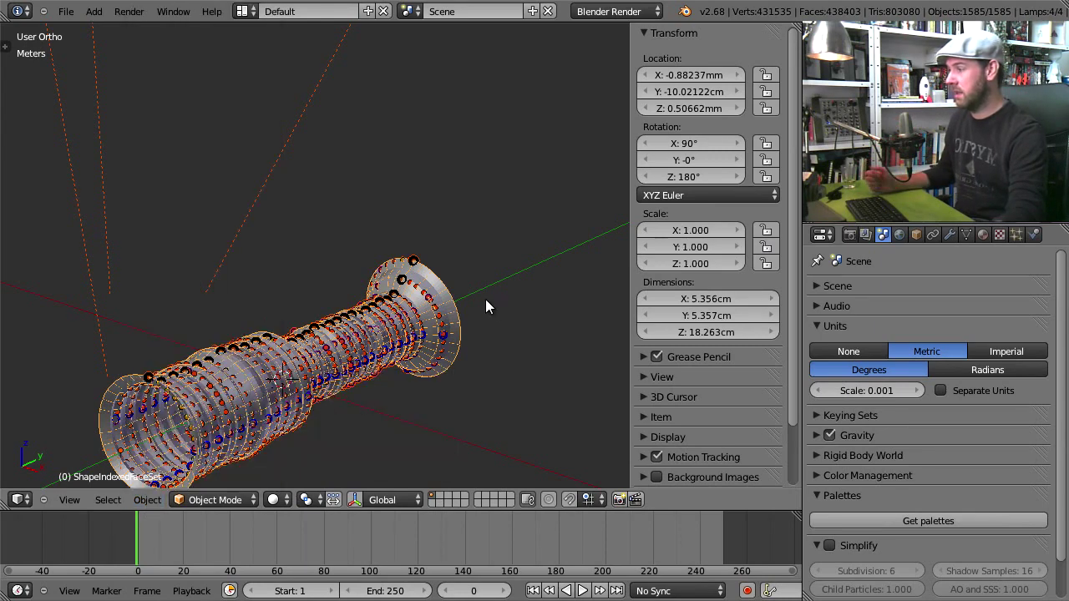
# Compare a vertex's coordinates on the tube's far flared rim with the object's applied scale, and try a freehand scaling of the mesh
pyautogui.rightClick(451, 291)
pyautogui.press('Tab')
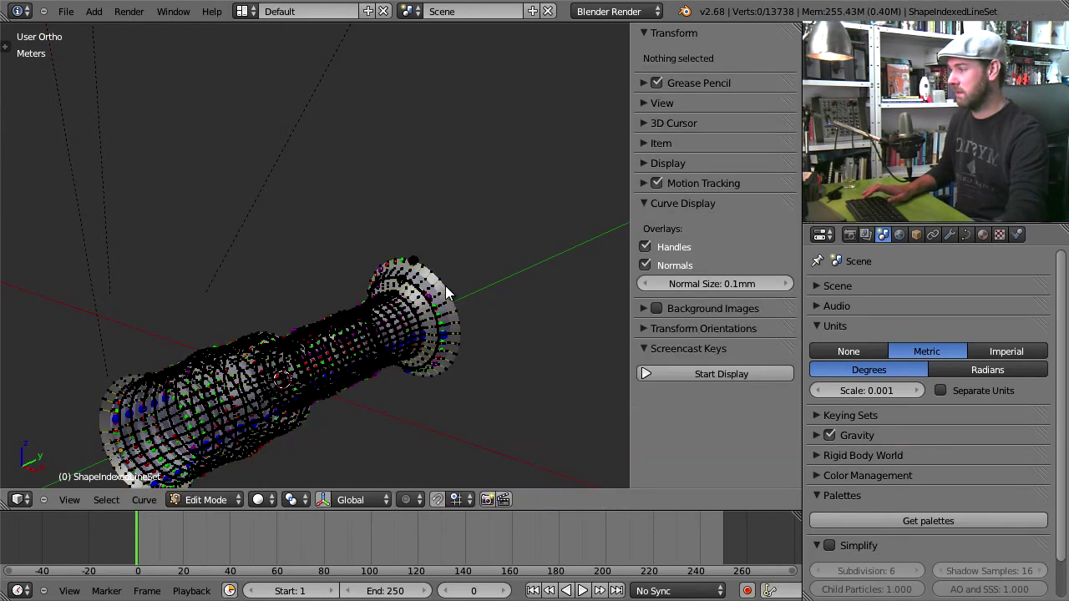
pyautogui.press('Tab')
pyautogui.rightClick(443, 288)
pyautogui.press('Tab')
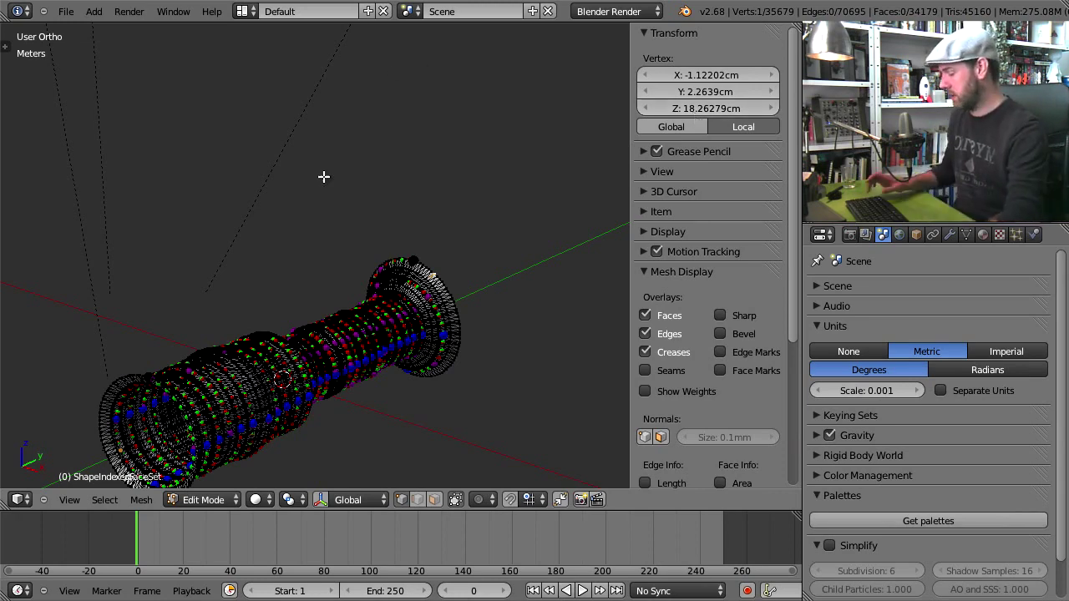
pyautogui.press('Tab')
pyautogui.press('s')
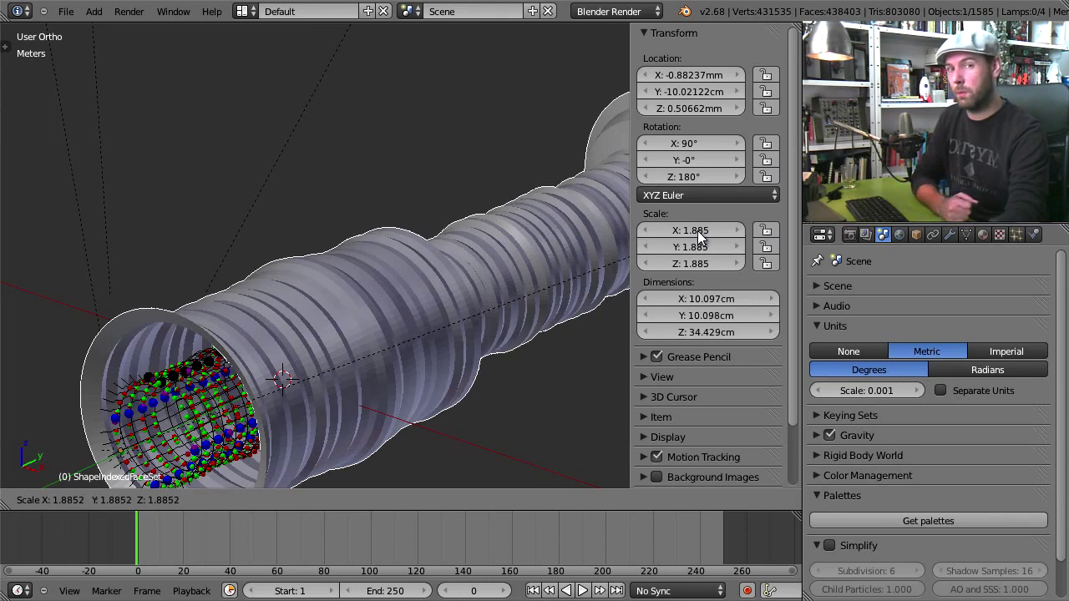
pyautogui.rightClick(700, 238)
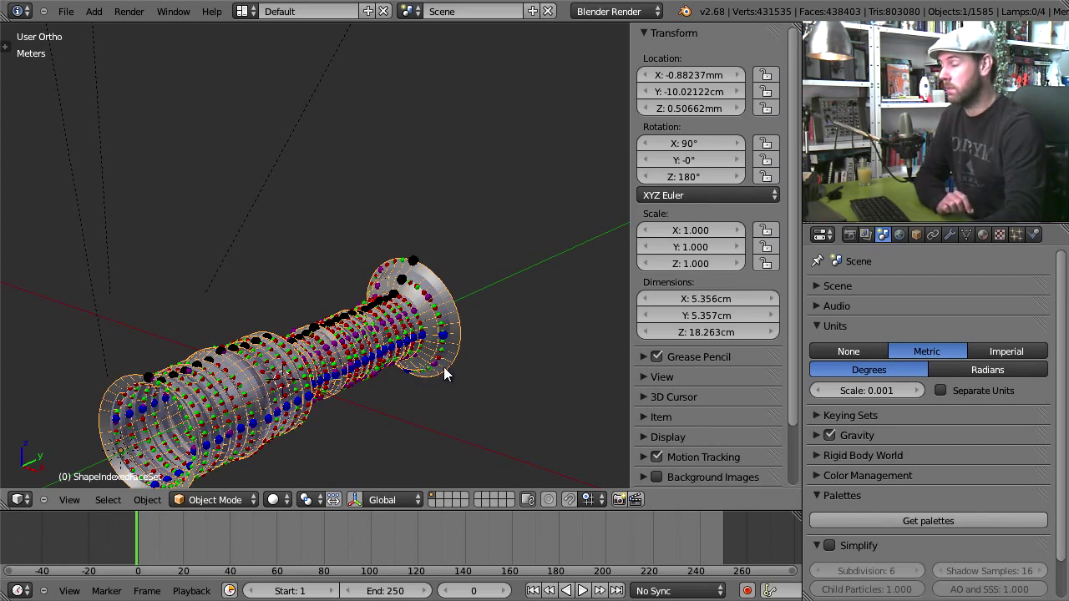
# Delete the four imported lamps from the scene
pyautogui.moveTo(288, 380); pyautogui.dragTo(282, 185, button='middle')
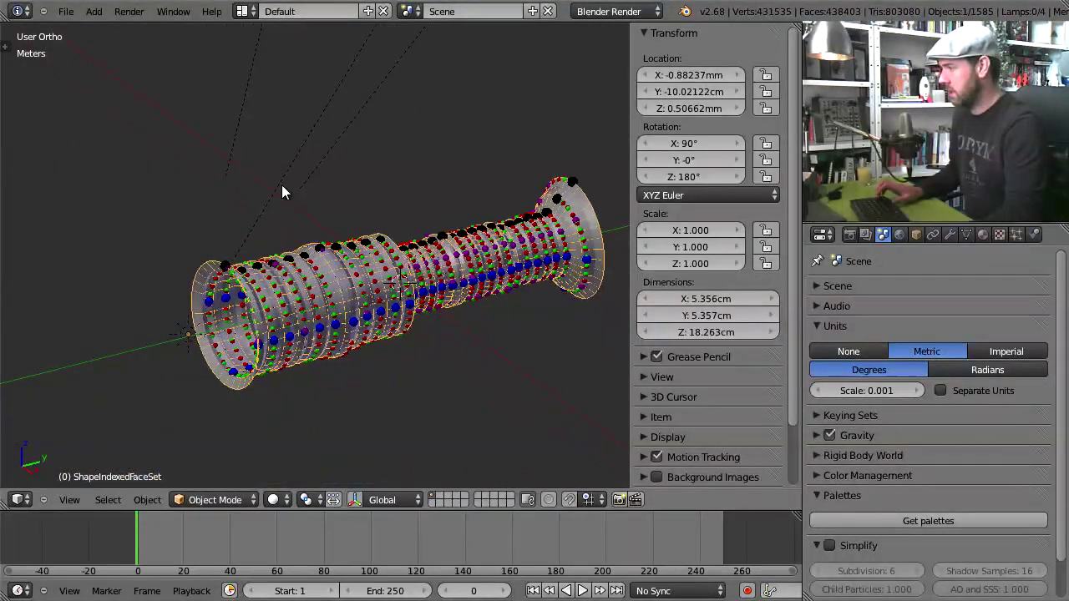
pyautogui.rightClick(280, 180)
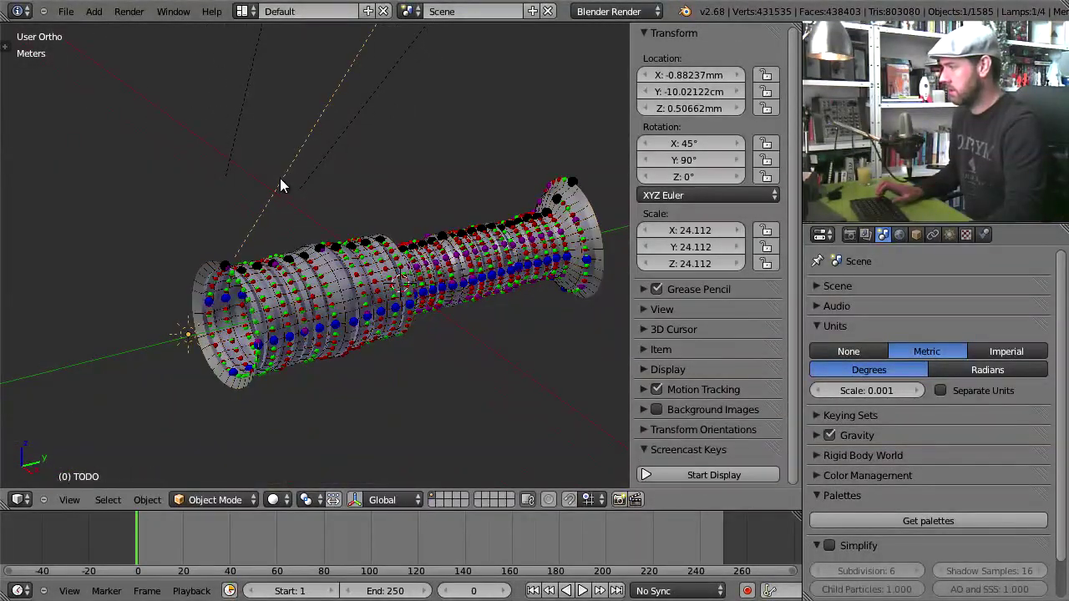
pyautogui.press('x')
pyautogui.click(343, 98)
pyautogui.rightClick(358, 116)
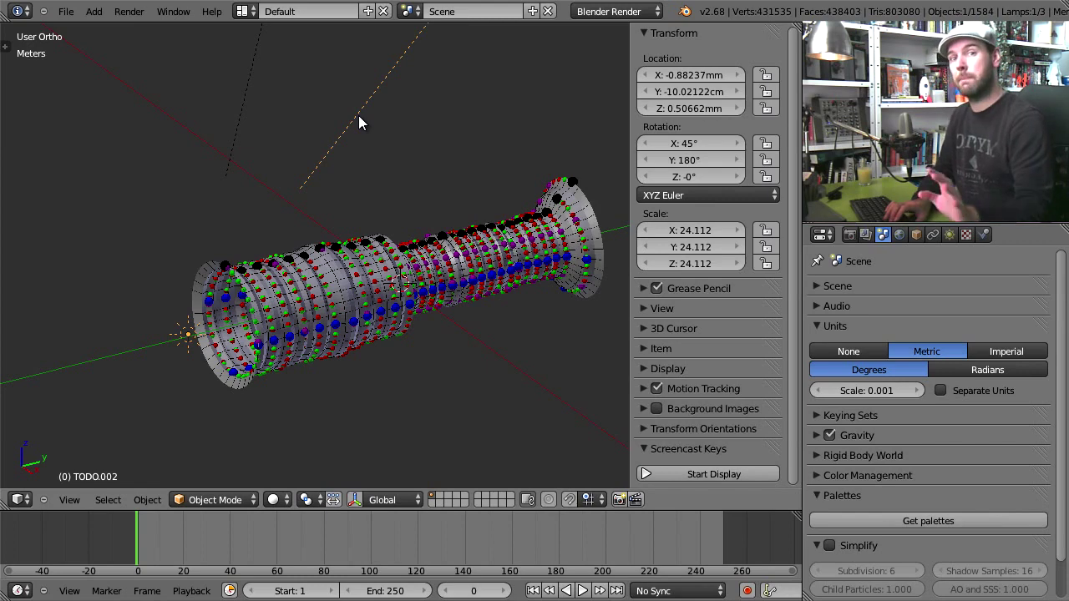
pyautogui.press('x')
pyautogui.click(358, 117)
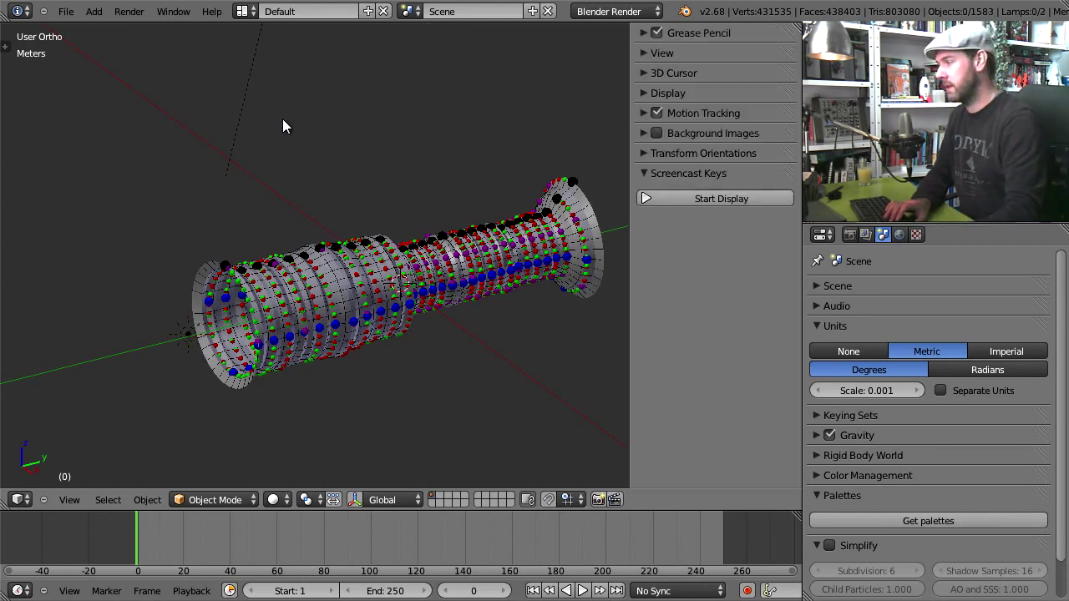
pyautogui.rightClick(240, 115)
pyautogui.press('x')
pyautogui.click(241, 114)
pyautogui.rightClick(176, 341)
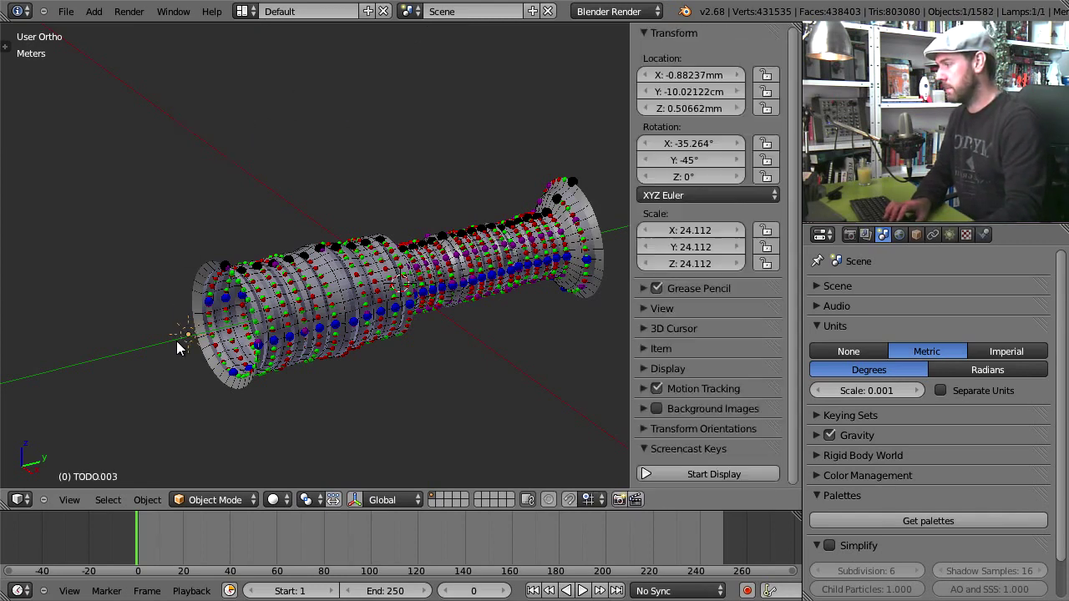
pyautogui.press('x')
pyautogui.click(157, 331)
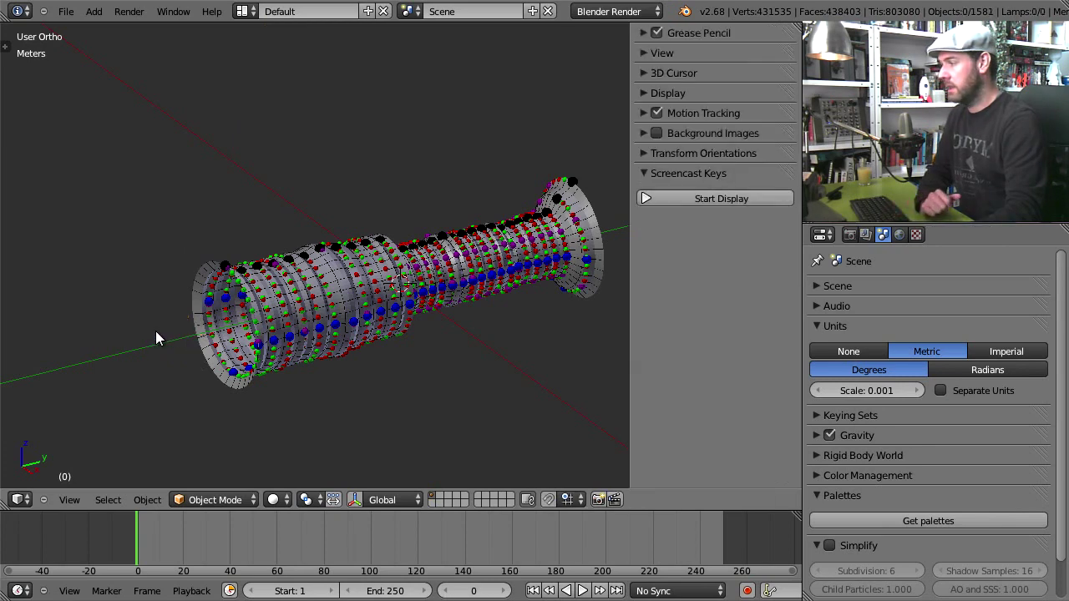
# Try moving the tube's surface mesh away from the overlapping line mesh and coloured points
pyautogui.moveTo(156, 330); pyautogui.dragTo(205, 325, button='middle')
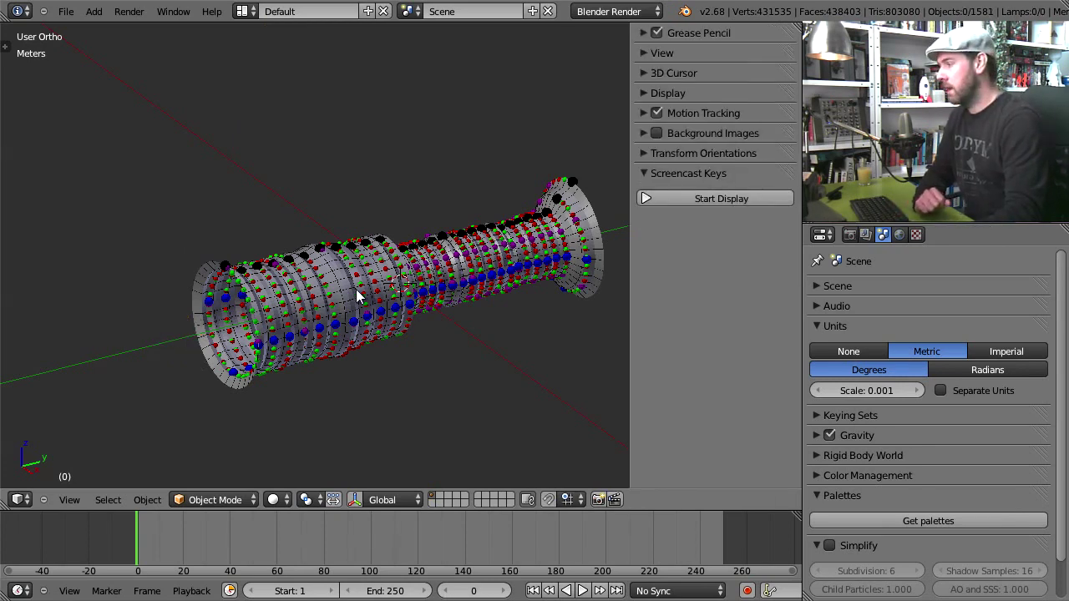
pyautogui.scroll(5, 358, 292)
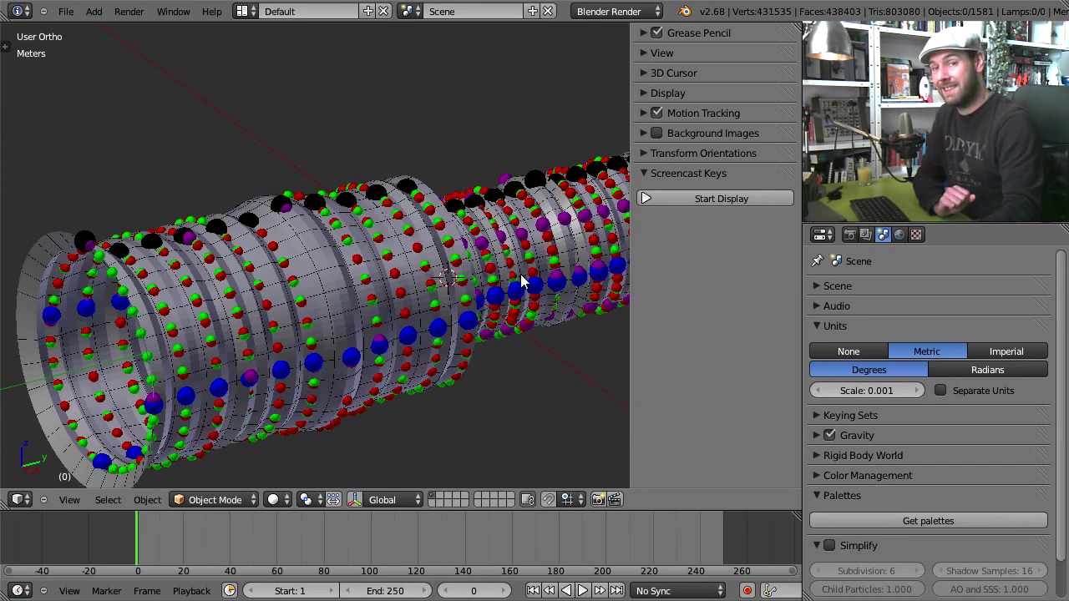
pyautogui.rightClick(323, 274)
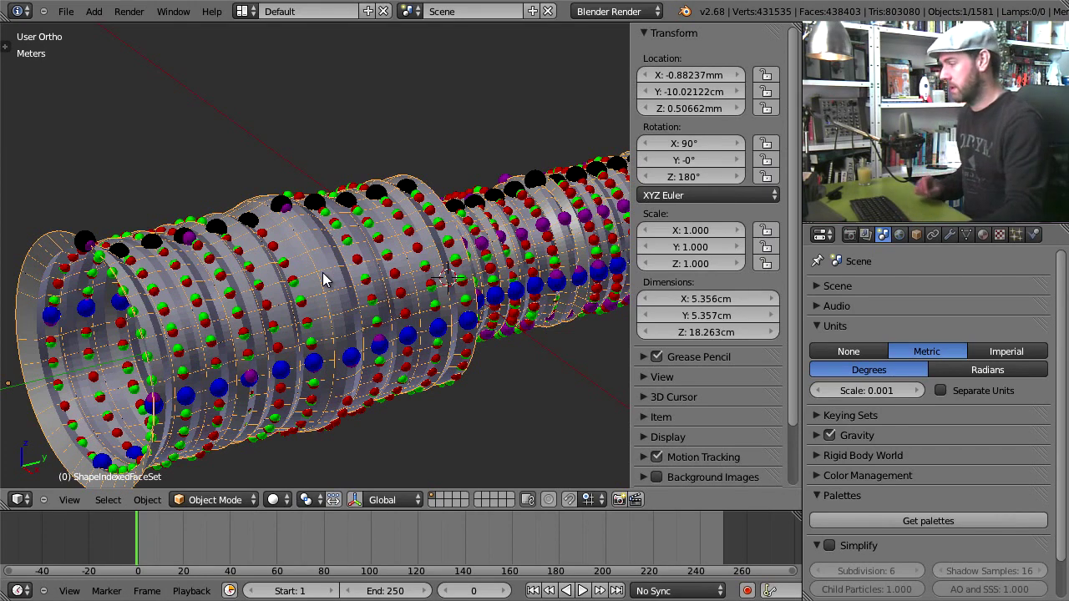
pyautogui.press('g')
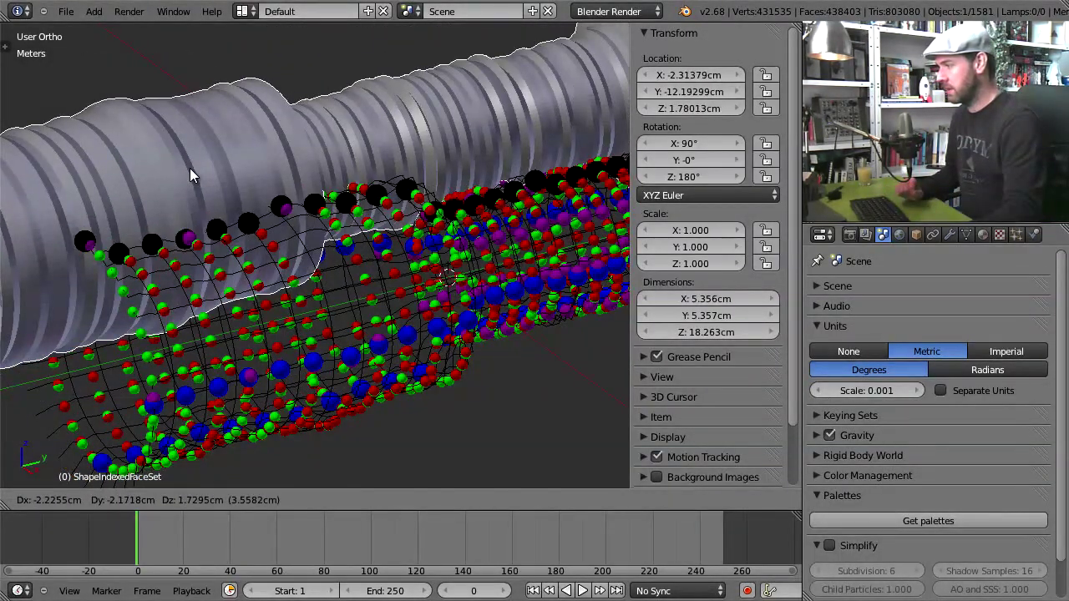
pyautogui.rightClick(189, 168)
# Move the wireframe line set off the tube surface and delete it
pyautogui.rightClick(341, 285)
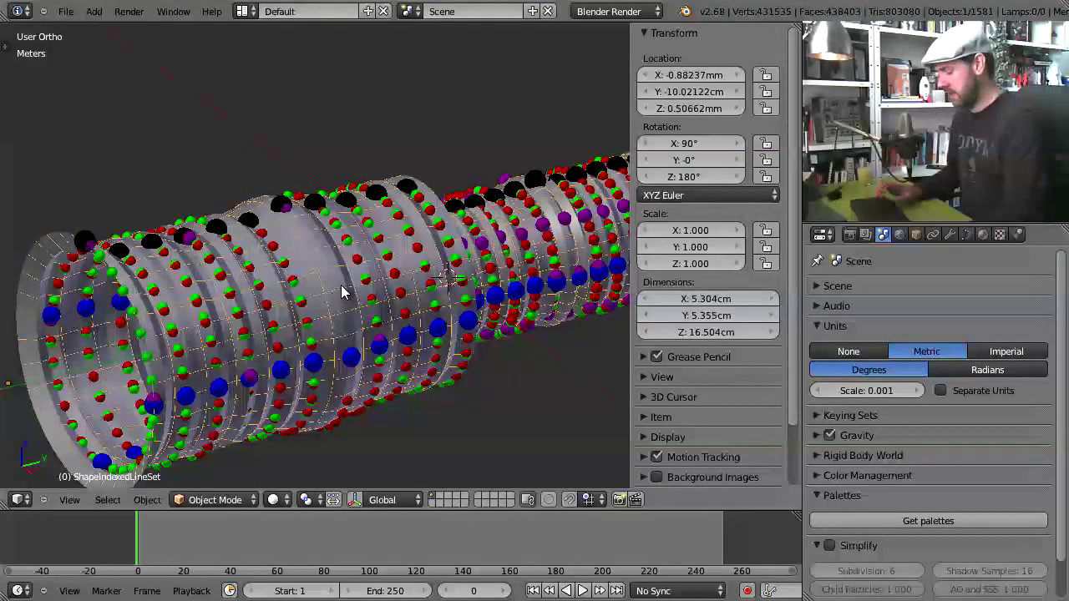
pyautogui.press('g')
pyautogui.click(350, 96)
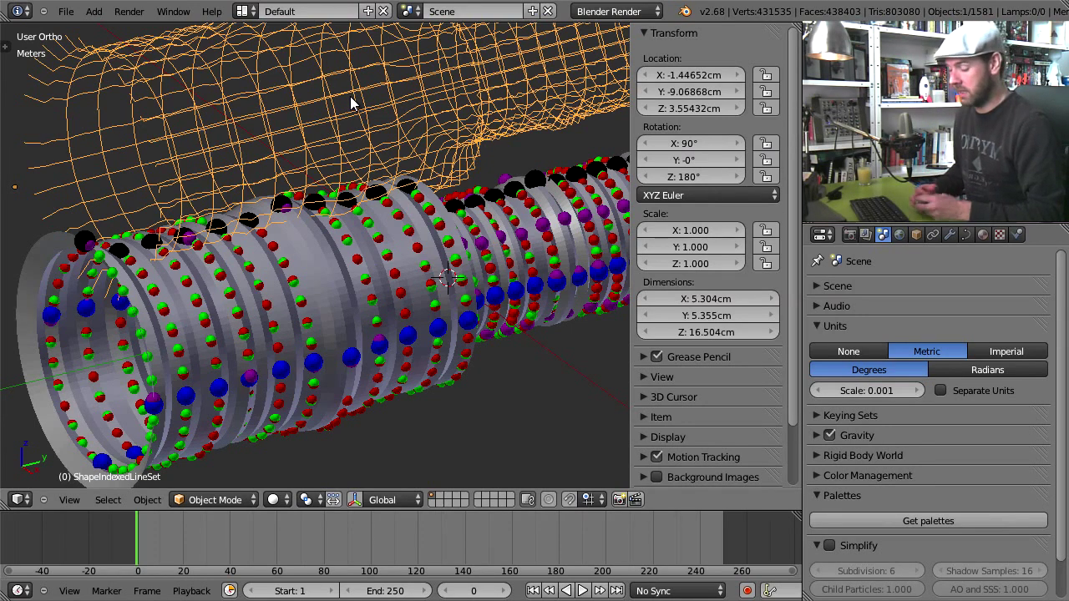
pyautogui.press('x')
pyautogui.click(352, 98)
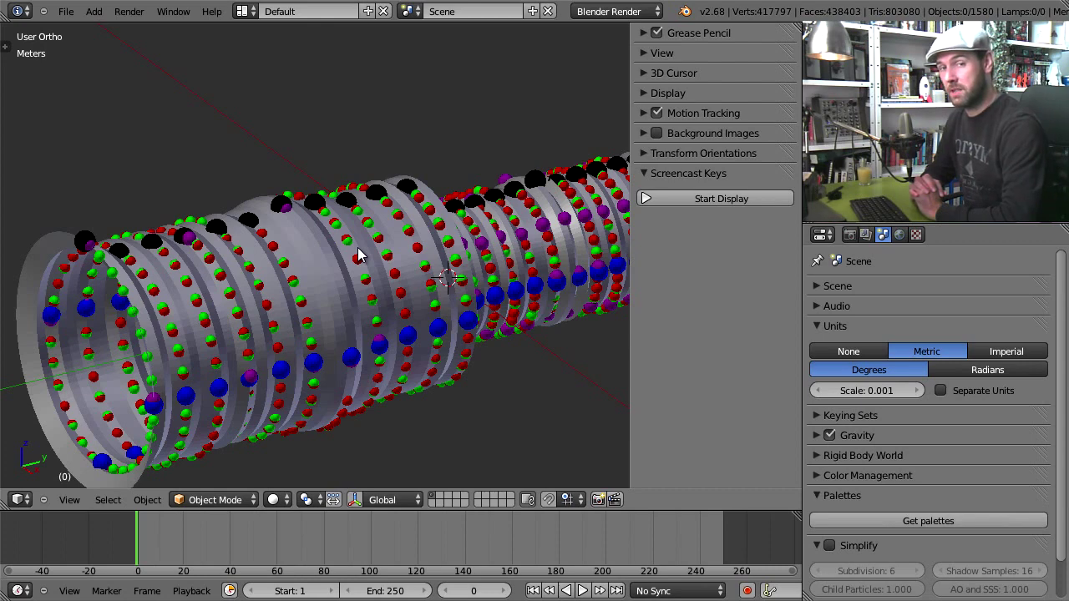
# Isolate the tube's surface mesh in local view so that no other objects are displayed
pyautogui.rightClick(319, 259)
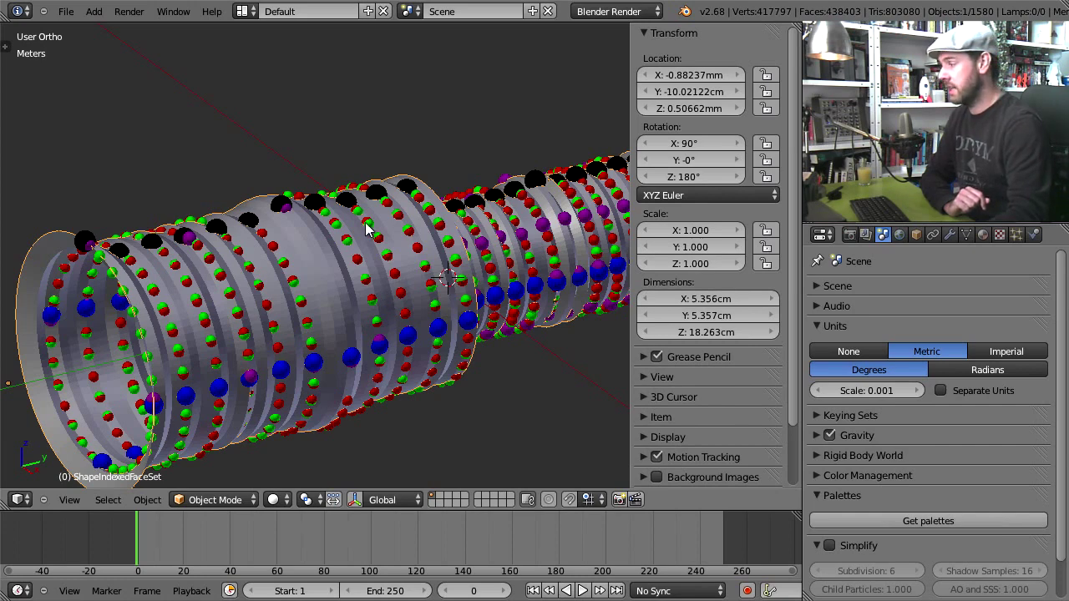
pyautogui.click(70, 499)
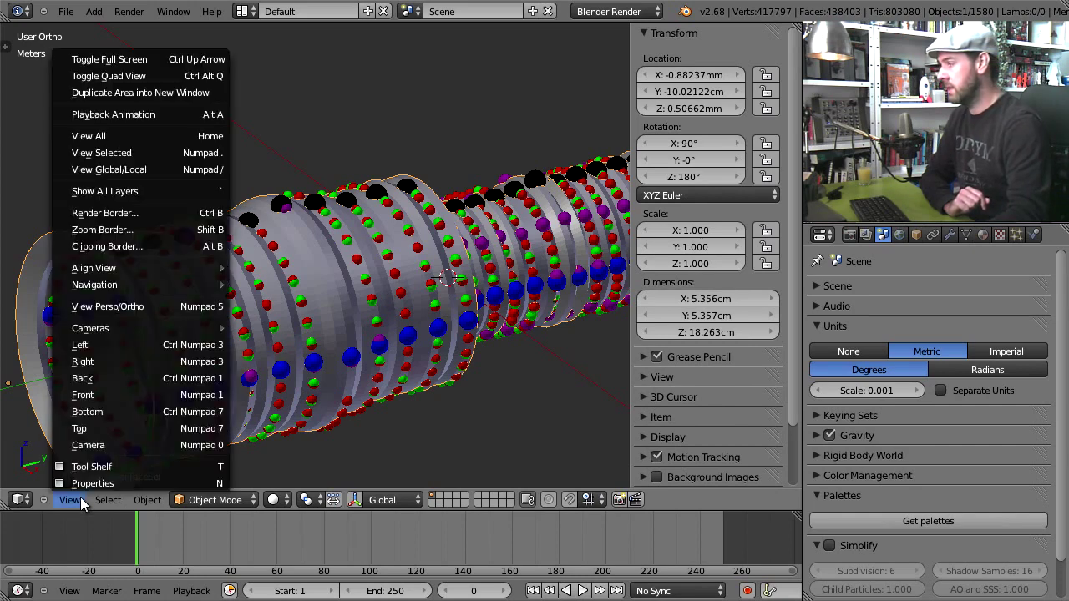
pyautogui.click(133, 171)
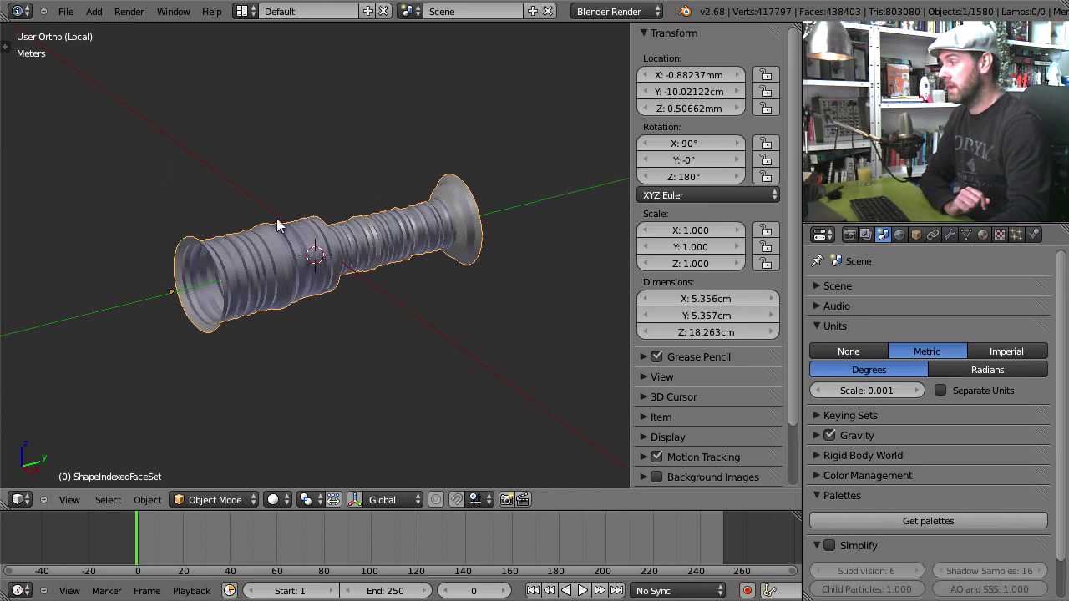
pyautogui.scroll(2, 320, 257)
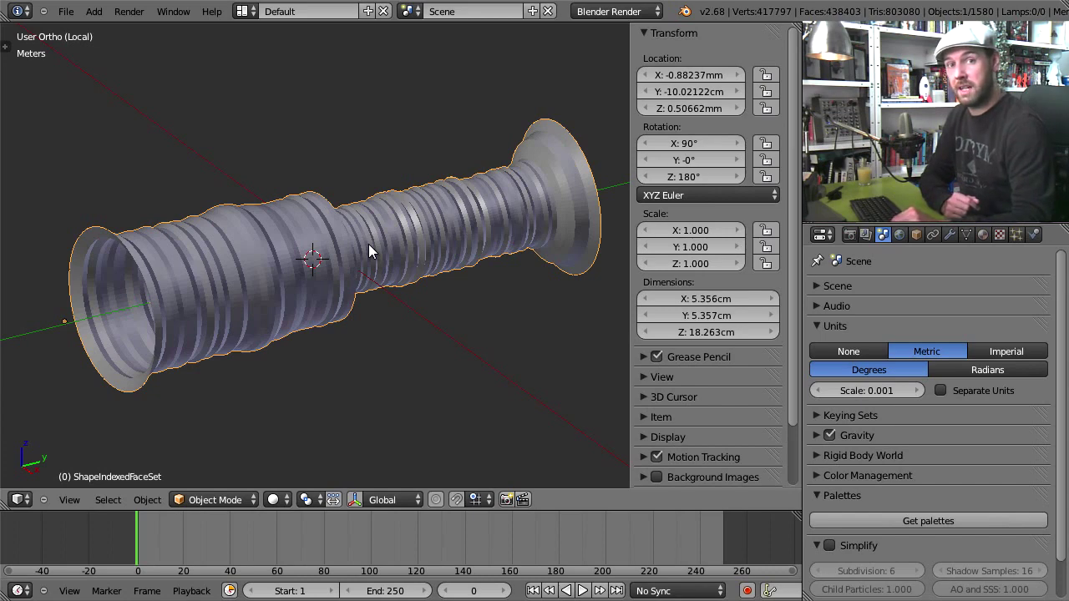
pyautogui.press('KP_Divide')
pyautogui.press('KP_Divide')
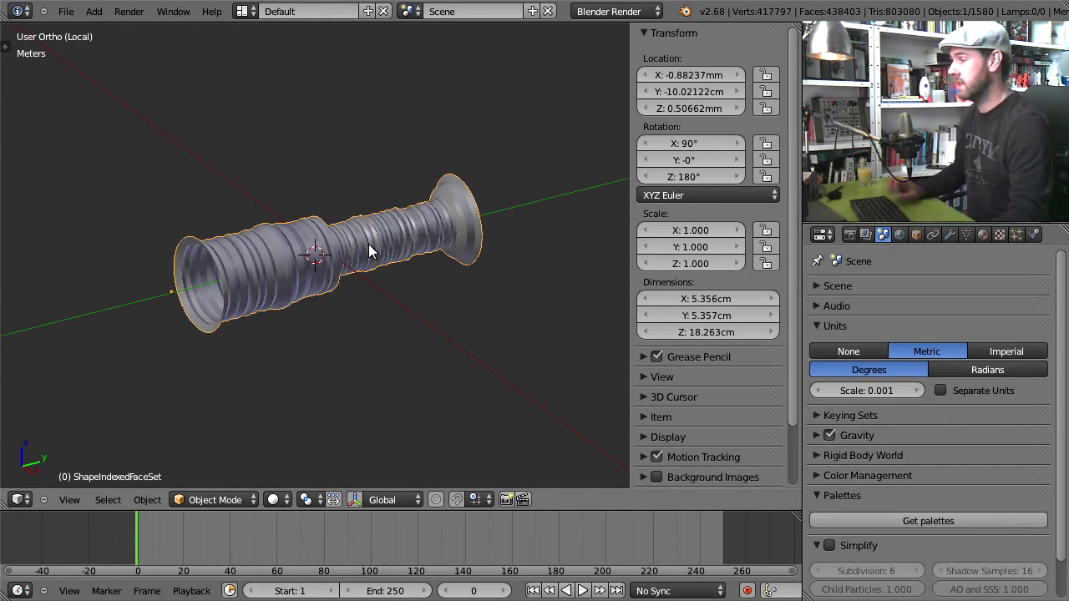
pyautogui.scroll(3, 370, 247)
pyautogui.moveTo(304, 284); pyautogui.dragTo(377, 270, button='middle')
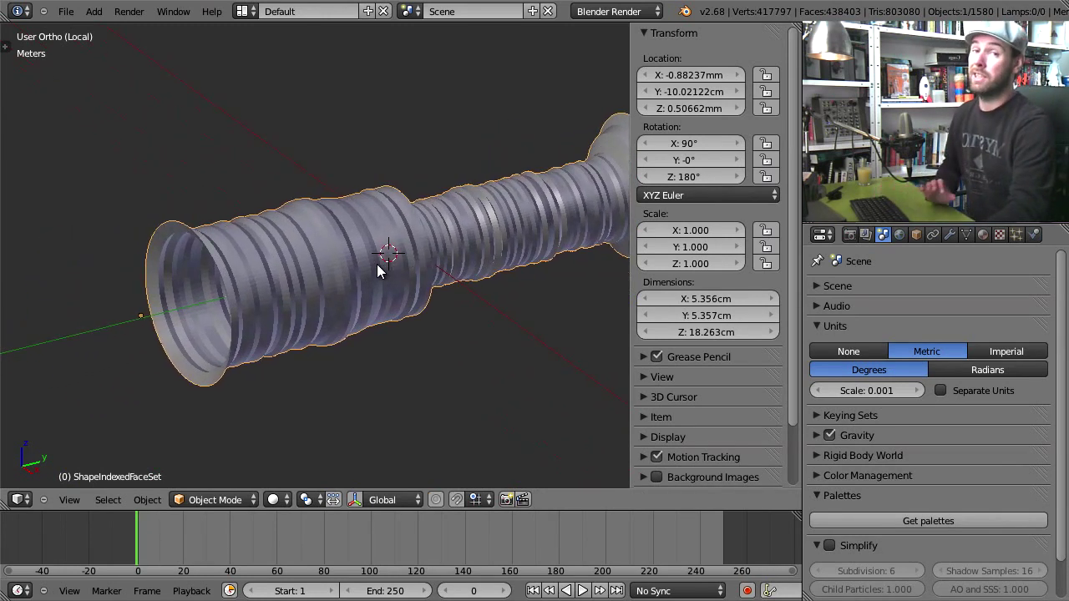
# Set the viewport shading to Texture and inspect the shading of the tube's surfaces from several angles
pyautogui.click(278, 500)
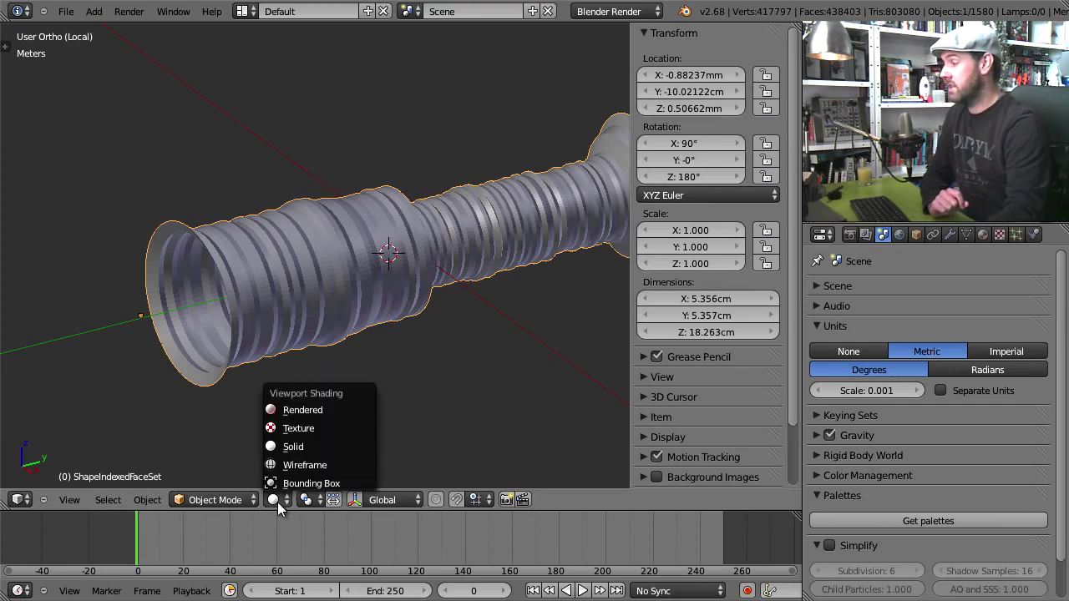
pyautogui.click(301, 430)
pyautogui.moveTo(353, 267); pyautogui.dragTo(390, 228, button='middle')
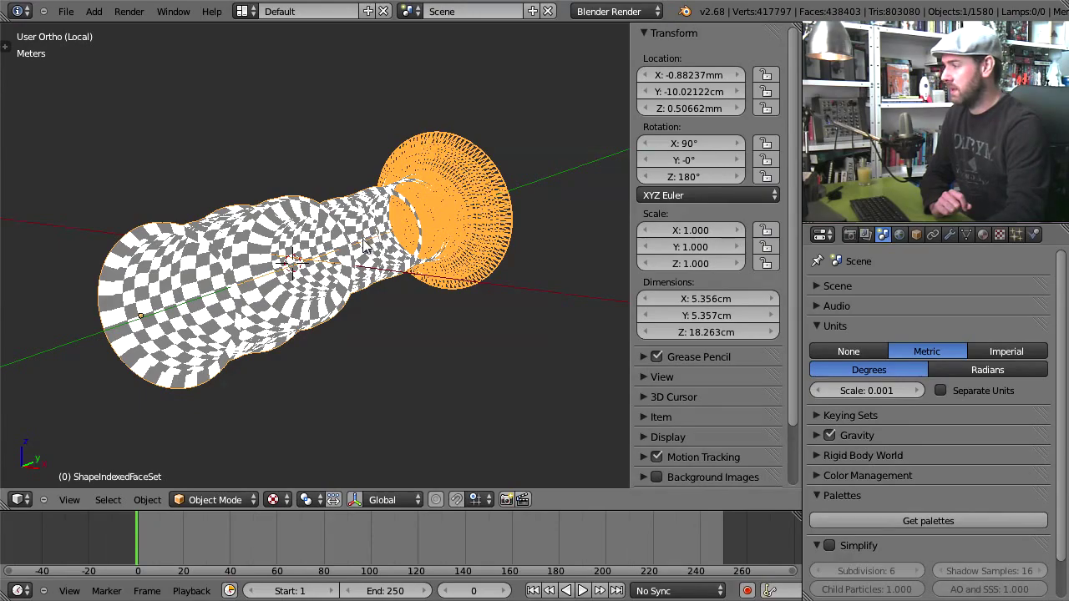
pyautogui.moveTo(305, 266); pyautogui.dragTo(278, 295, button='middle')
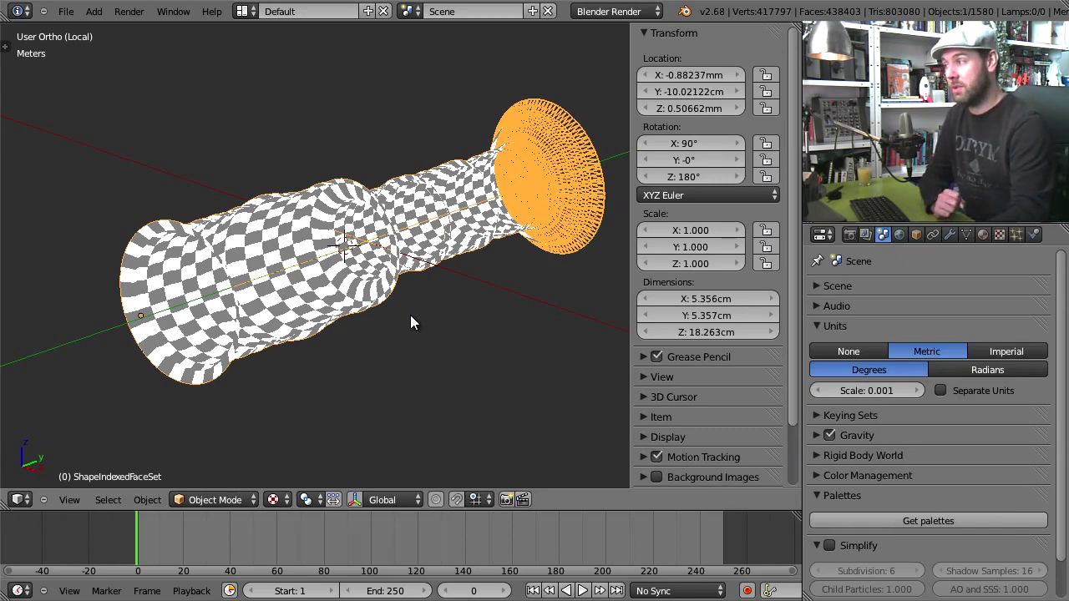
pyautogui.moveTo(282, 245); pyautogui.dragTo(207, 264, button='middle')
# Flip the normals of all the tube mesh's faces and inspect the inner and outer surfaces
pyautogui.press('Tab')
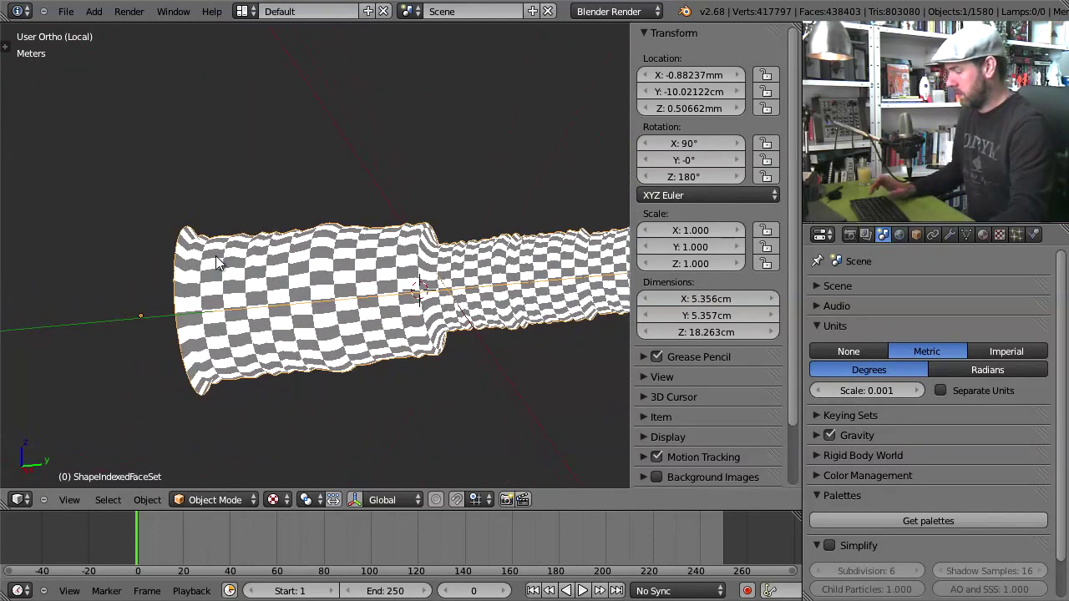
pyautogui.press('a')
pyautogui.press('a')
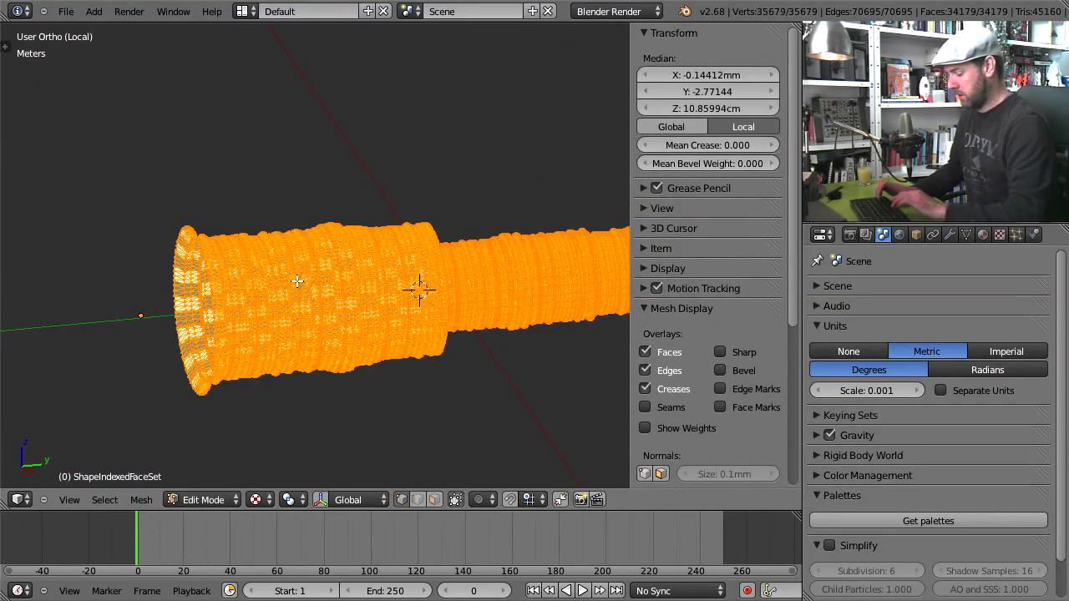
pyautogui.press('space')
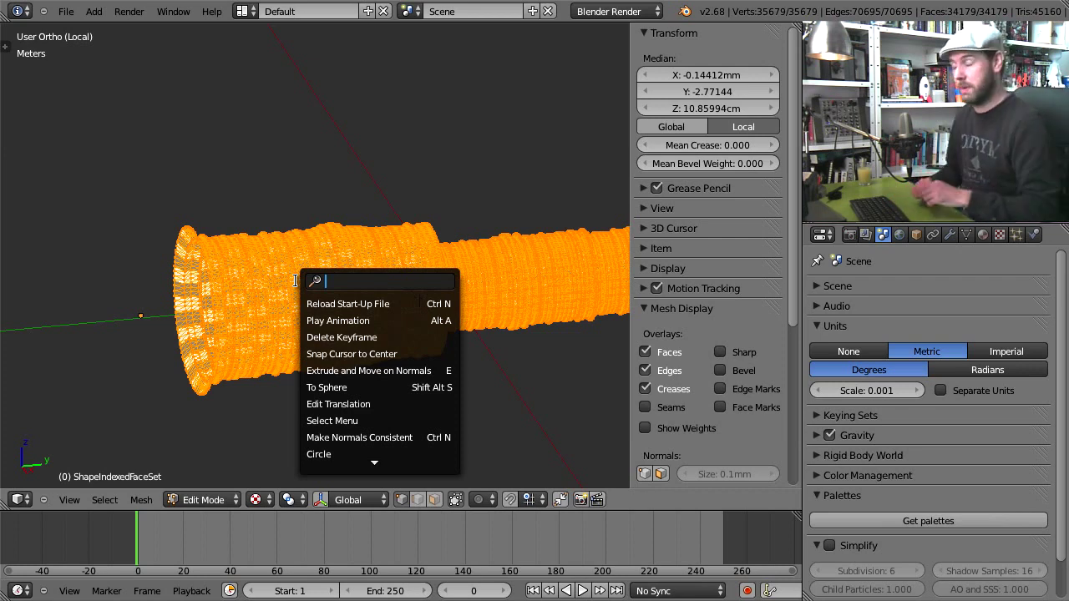
pyautogui.write('flip')
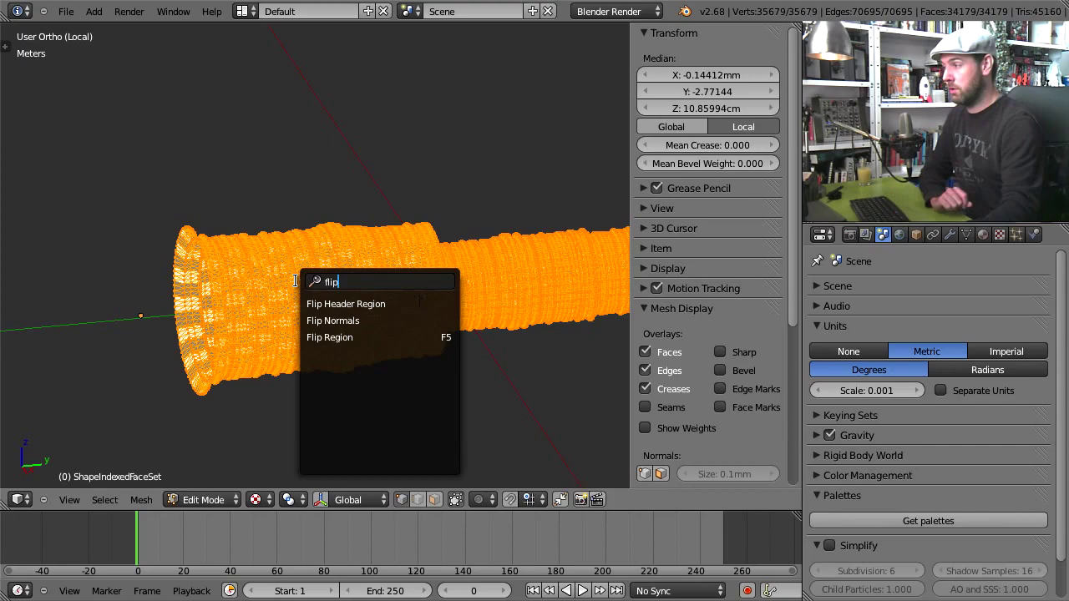
pyautogui.click(315, 320)
pyautogui.moveTo(419, 258); pyautogui.dragTo(374, 269, button='middle')
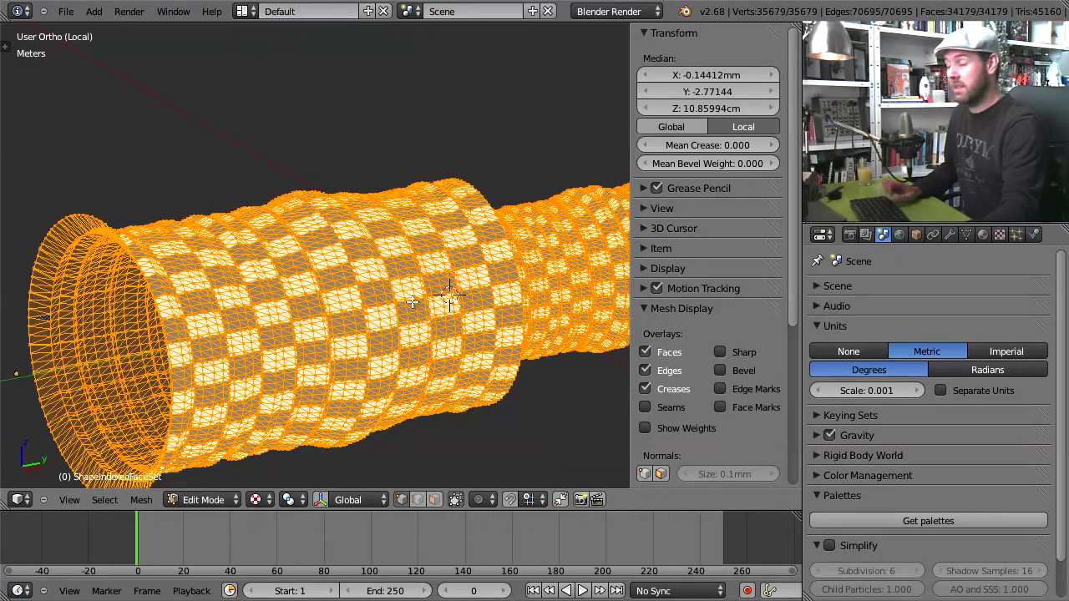
pyautogui.moveTo(124, 331); pyautogui.dragTo(256, 284, button='middle')
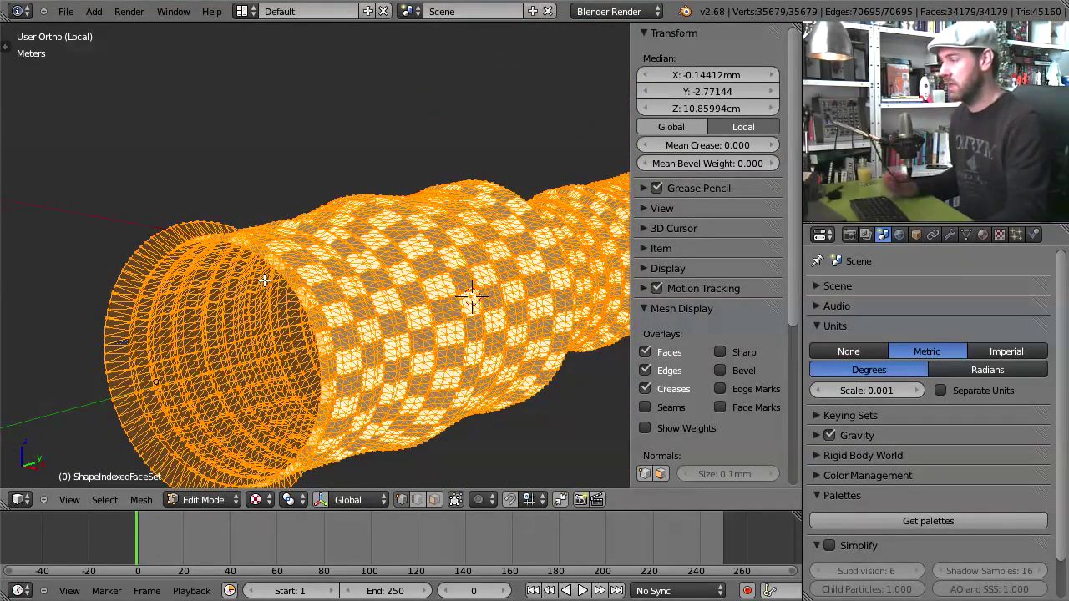
pyautogui.moveTo(362, 241); pyautogui.dragTo(307, 273, button='middle')
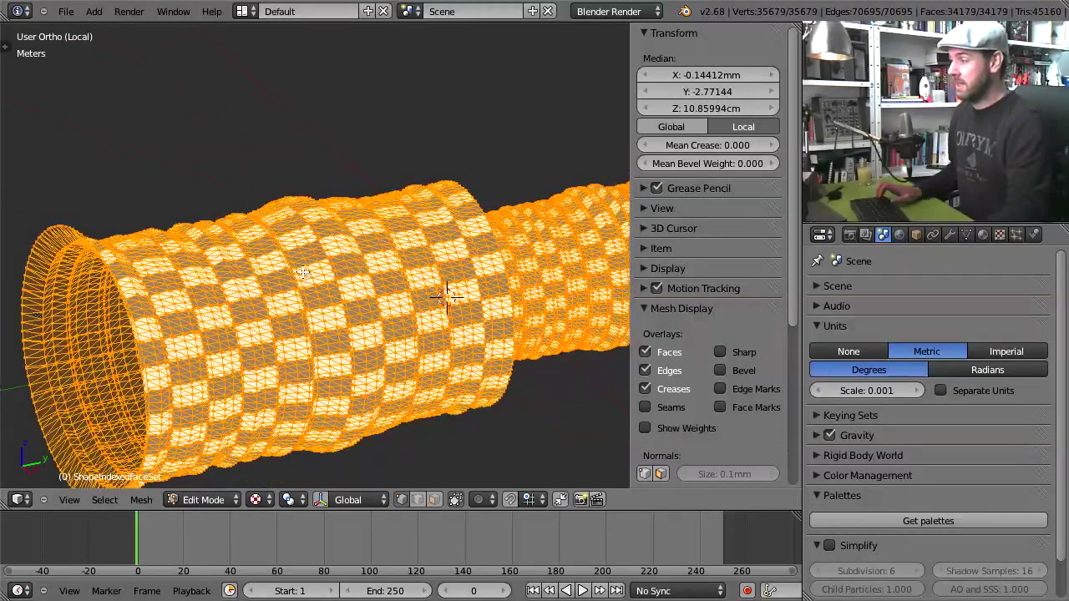
pyautogui.moveTo(335, 309); pyautogui.dragTo(400, 272, button='middle')
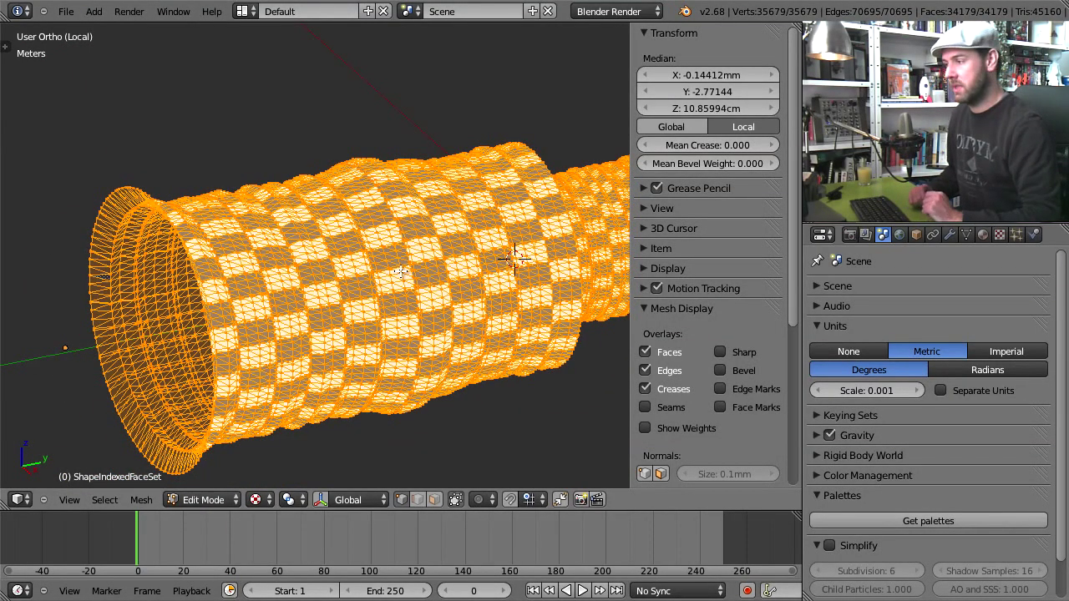
# Show the tube mesh's vertex color layer and examine the checkered color patches on its surface up close
pyautogui.click(965, 236)
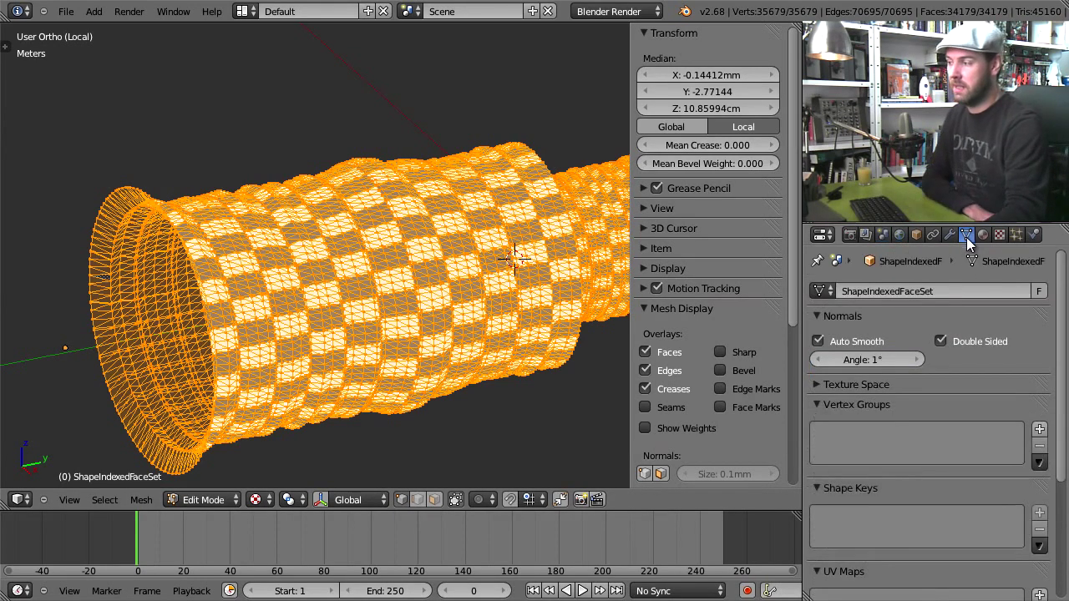
pyautogui.scroll(-5, 933, 373)
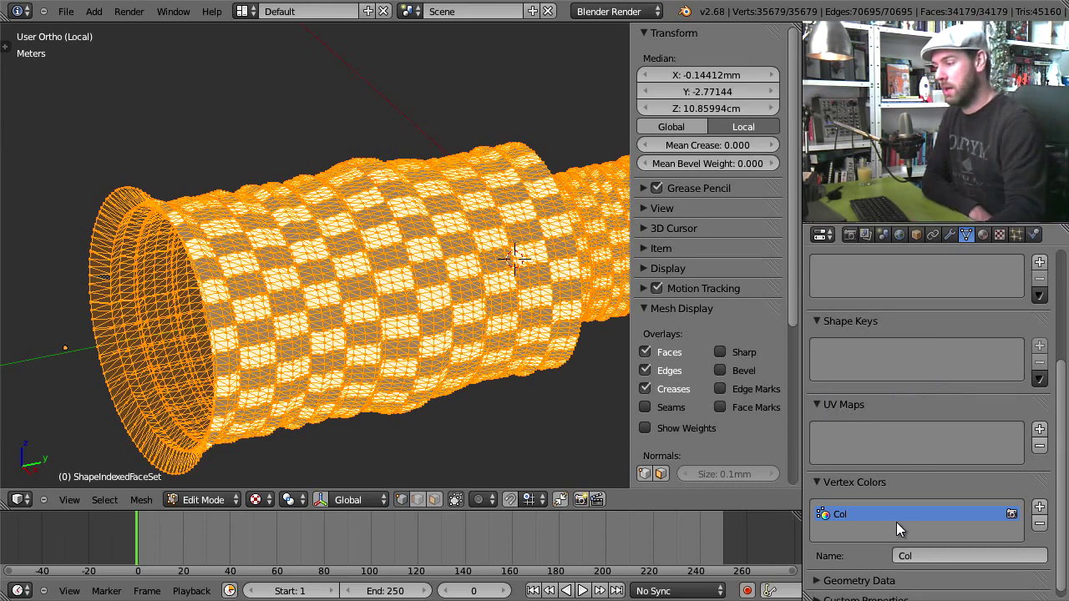
pyautogui.scroll(-1, 965, 529)
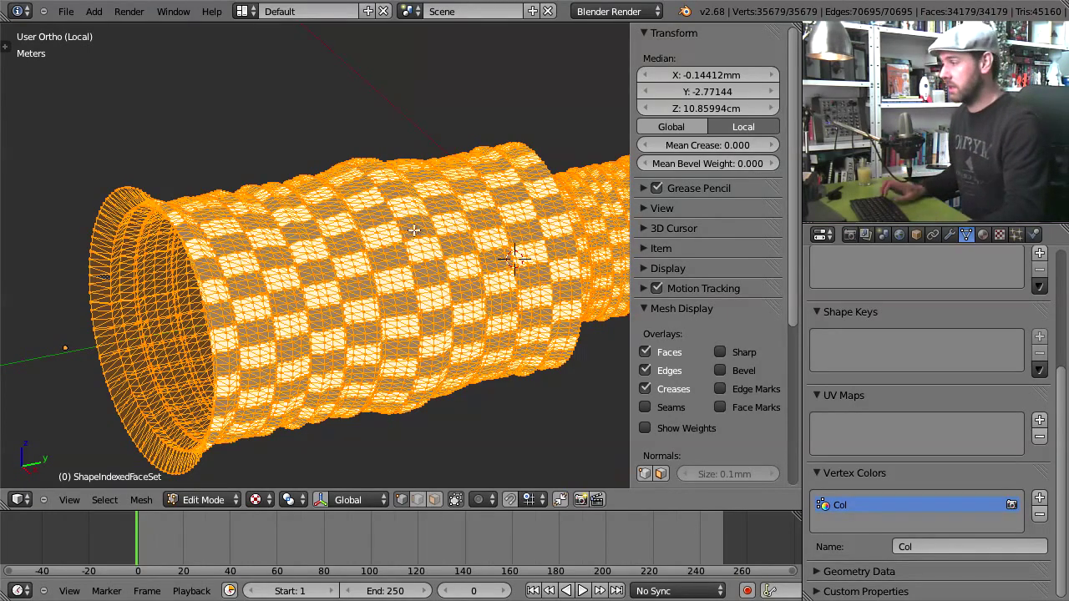
pyautogui.scroll(10, 413, 229)
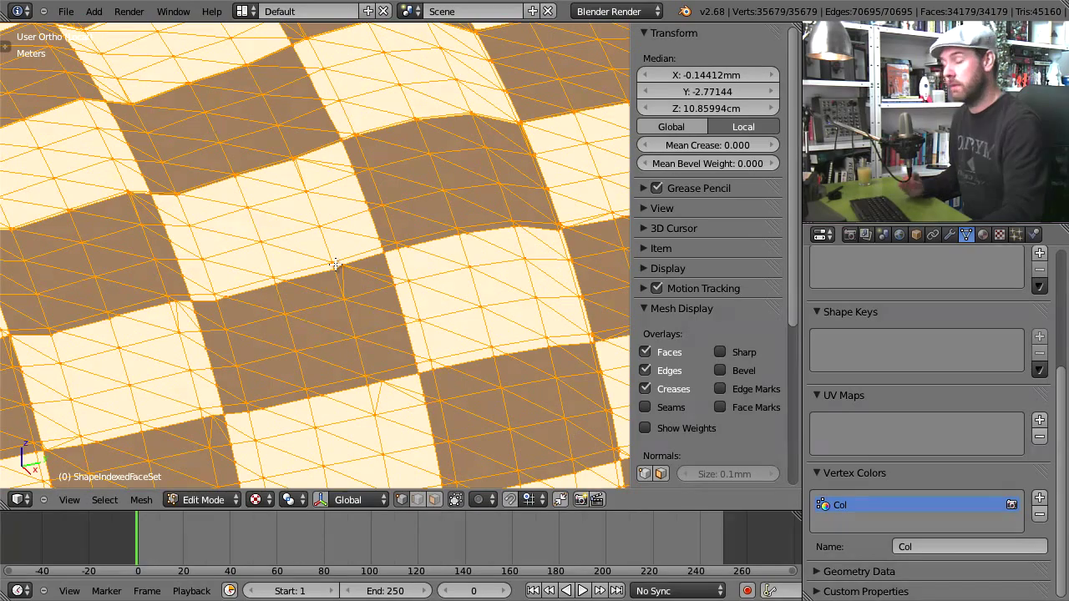
pyautogui.scroll(-10, 335, 264)
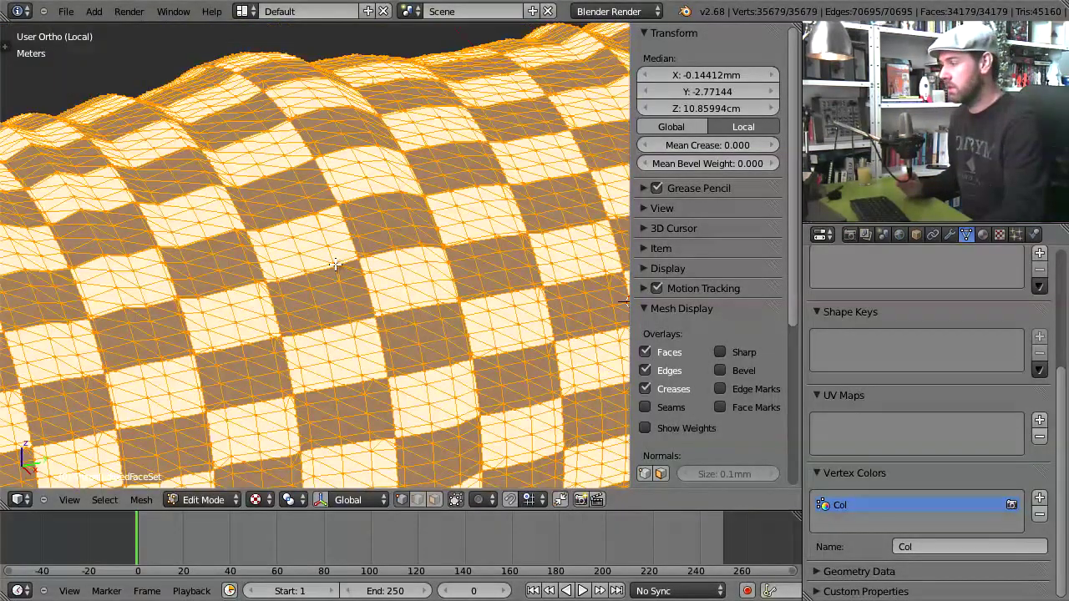
pyautogui.moveTo(284, 294); pyautogui.dragTo(430, 229, button='middle')
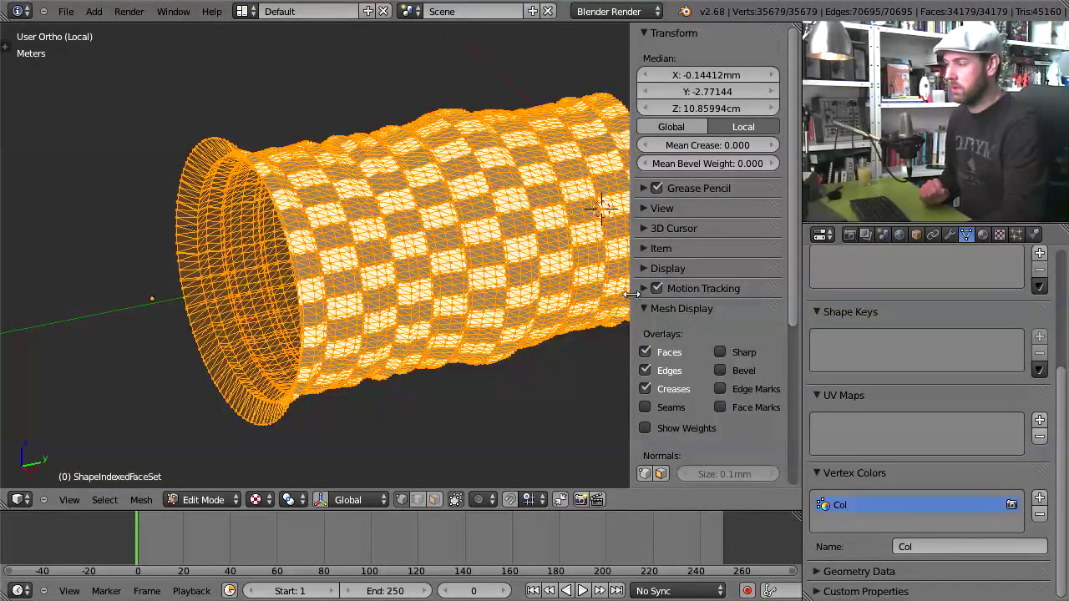
pyautogui.moveTo(629, 294); pyautogui.dragTo(693, 290)
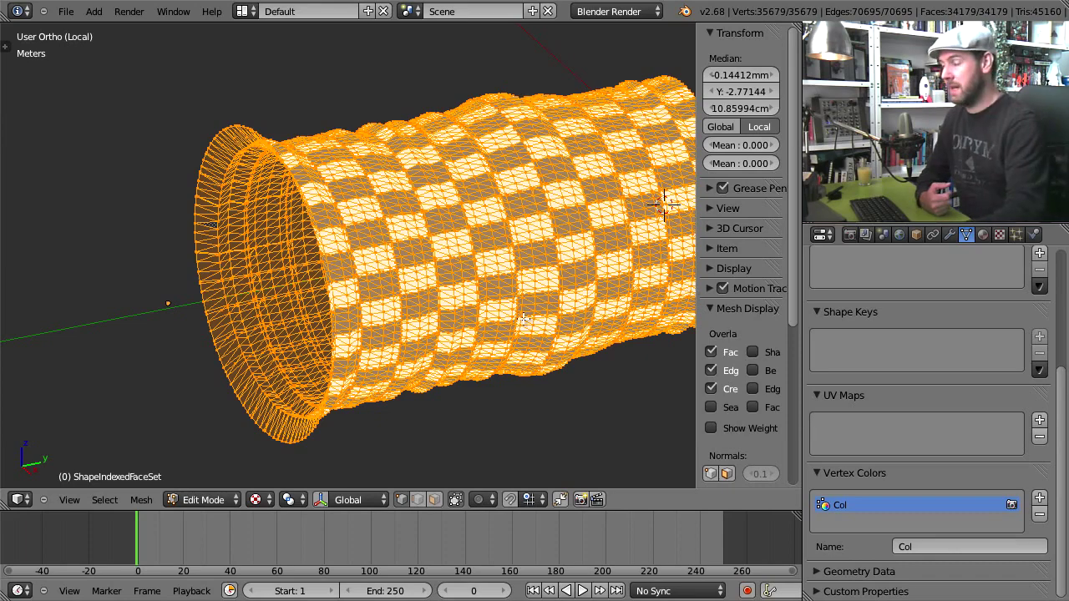
# Search the add-ons in the user preferences for "print" to find the 3D Print Toolbox
pyautogui.click(67, 12)
pyautogui.click(109, 172)
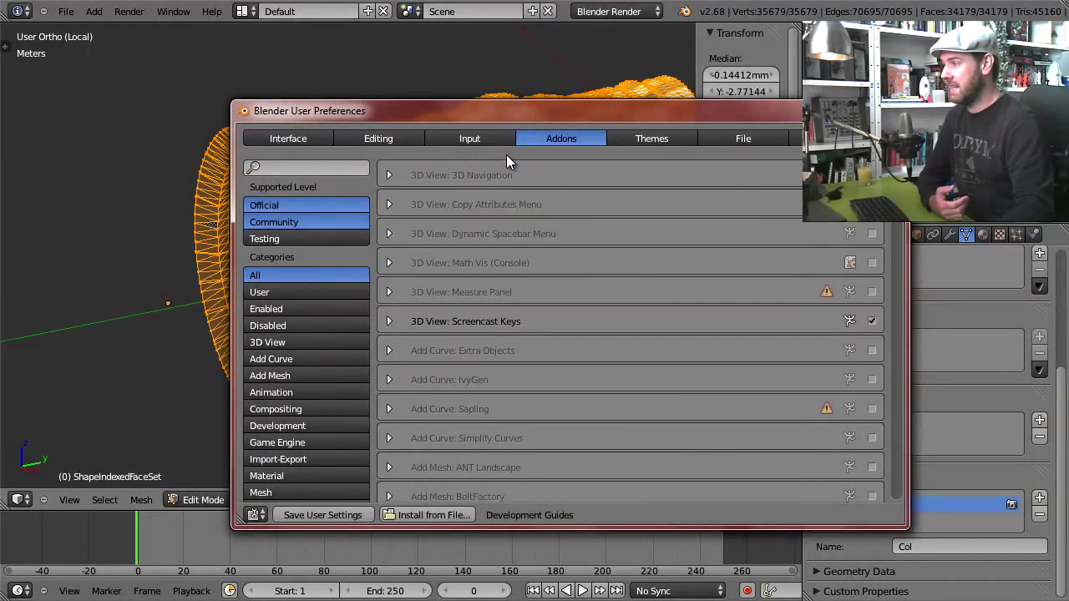
pyautogui.click(276, 166)
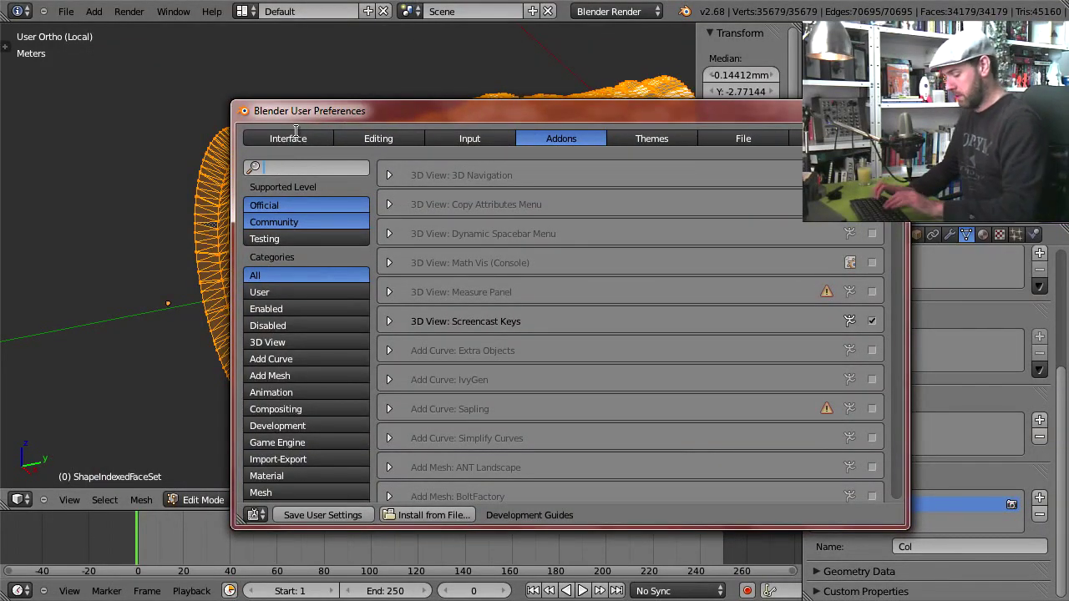
pyautogui.write('print')
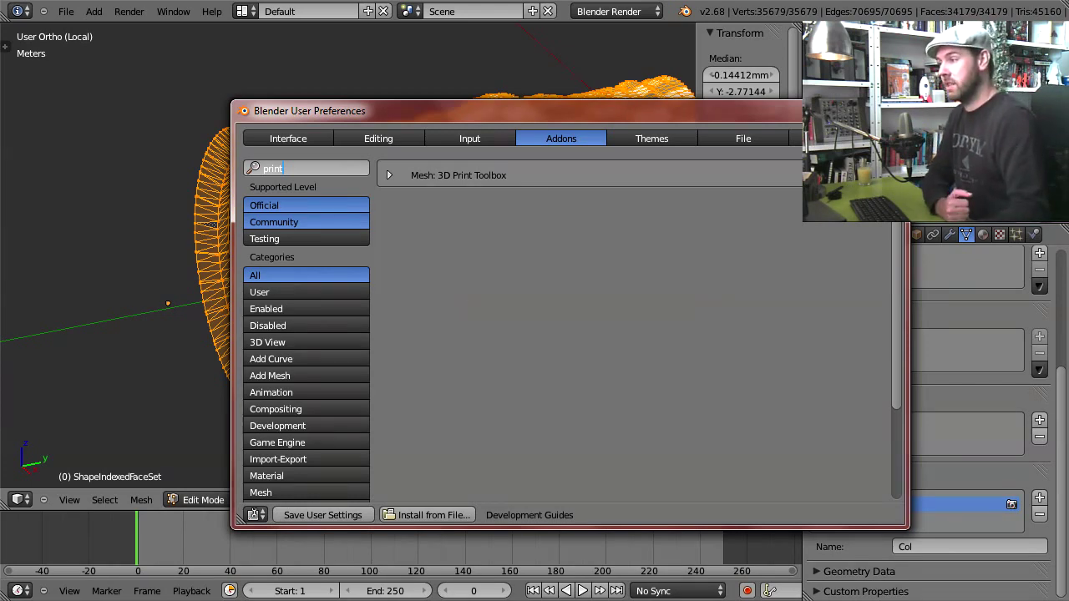
pyautogui.click(898, 110)
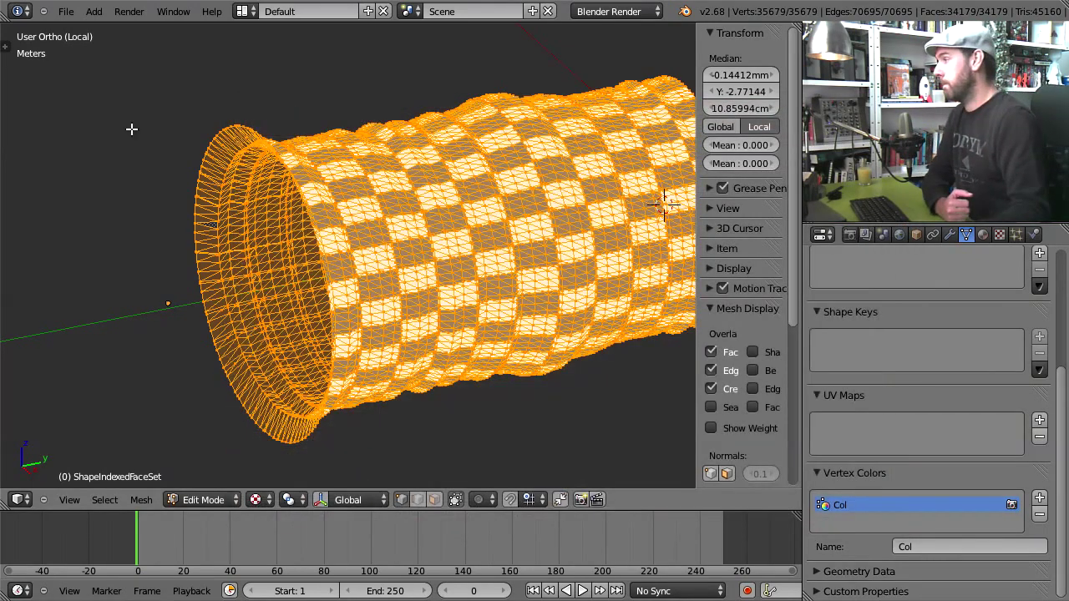
# Run all of the Print3D checks on the tube mesh and widen the tool shelf to read the full output
pyautogui.click(5, 48)
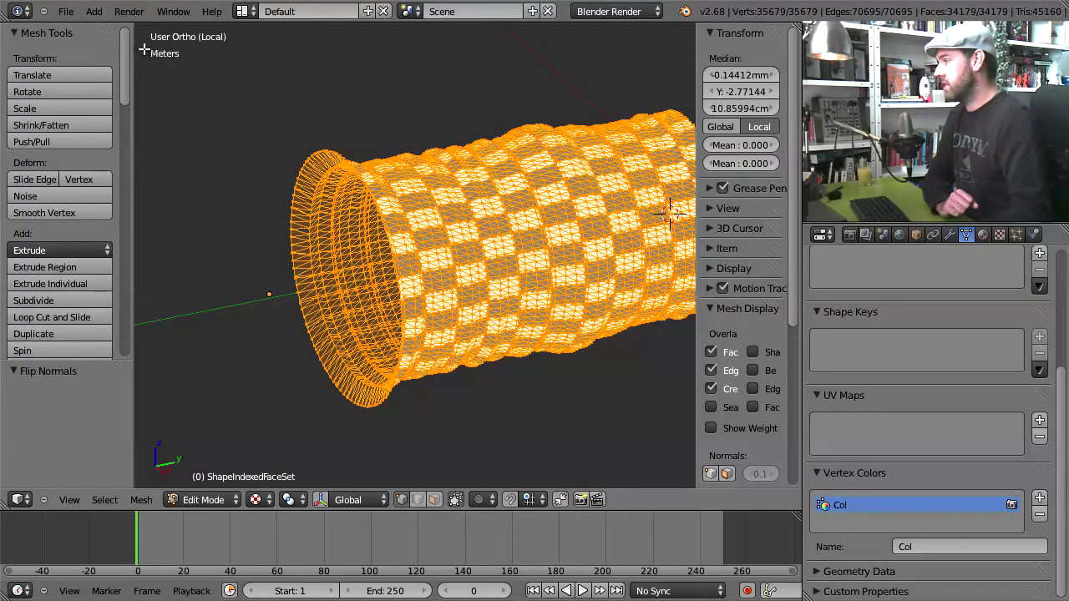
pyautogui.moveTo(131, 48); pyautogui.dragTo(8, 45)
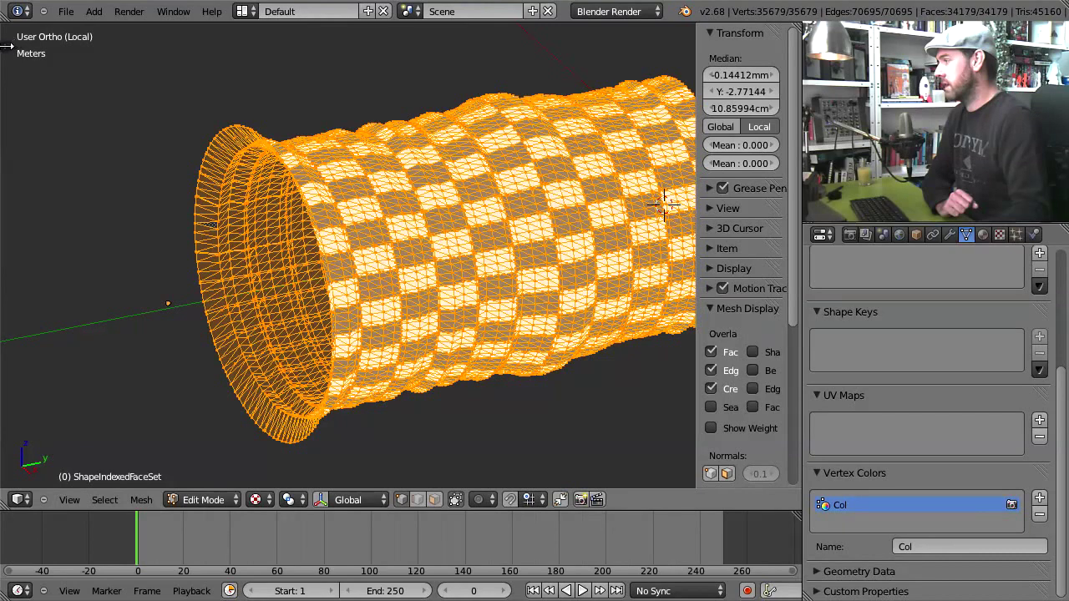
pyautogui.click(5, 48)
pyautogui.moveTo(126, 59); pyautogui.dragTo(125, 273)
pyautogui.click(76, 239)
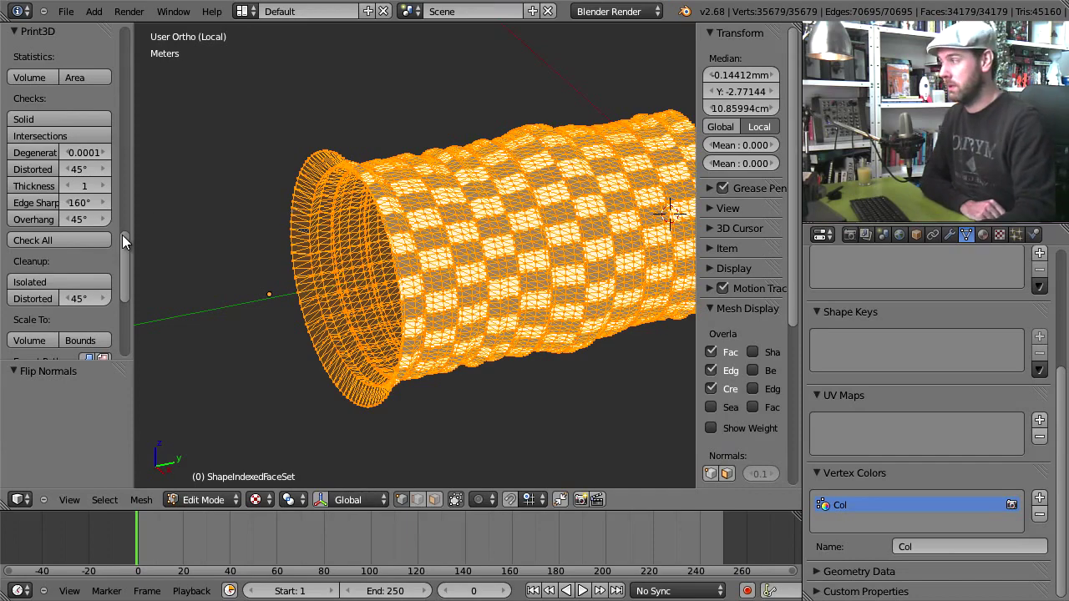
pyautogui.moveTo(122, 235); pyautogui.dragTo(123, 302)
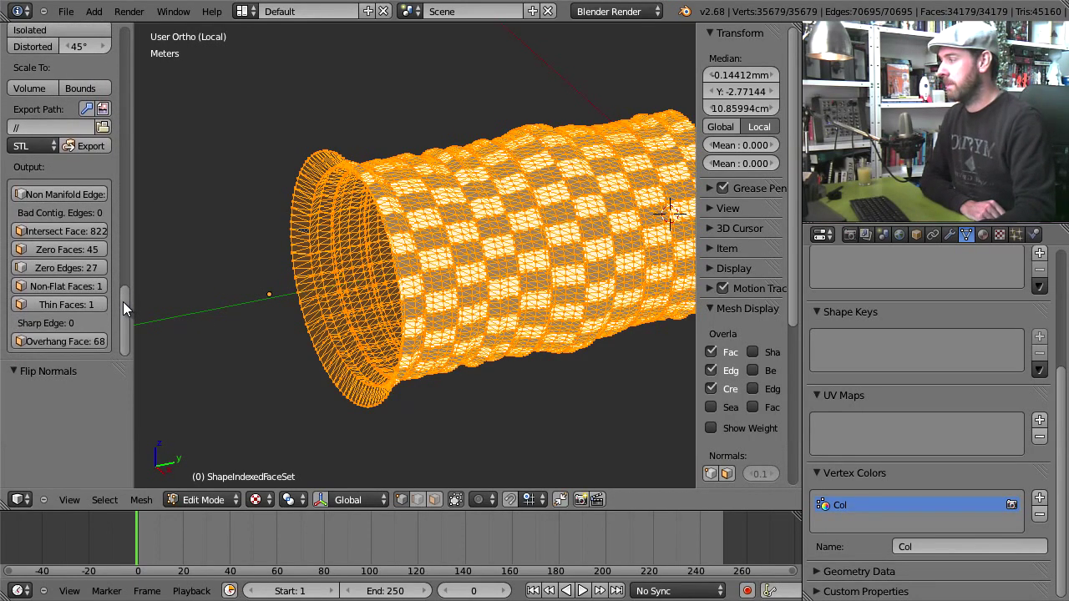
pyautogui.moveTo(133, 261); pyautogui.dragTo(223, 262)
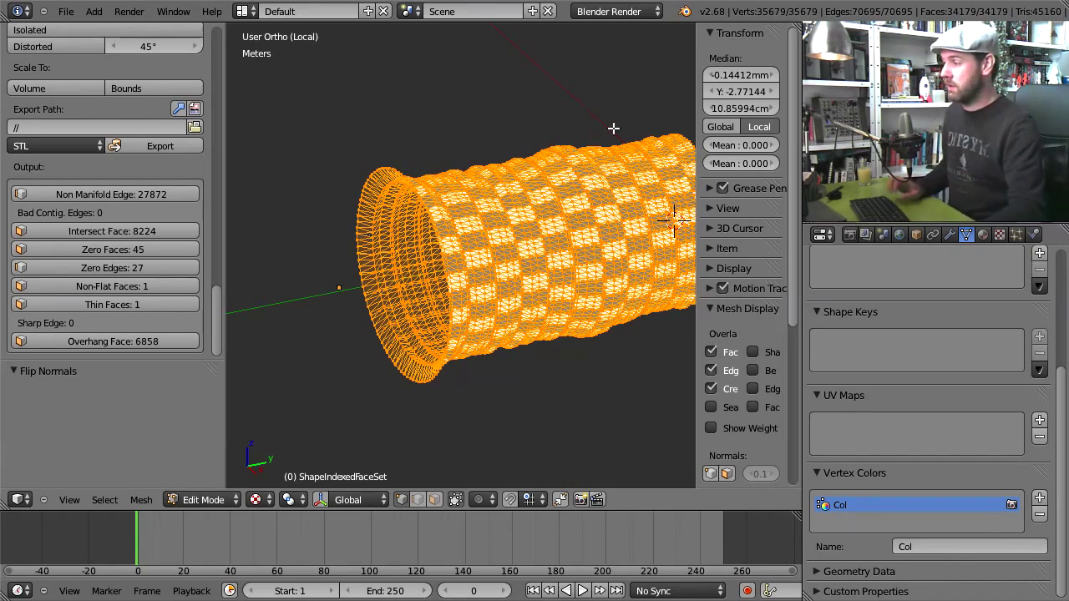
# Select a single vertex on the tube's checkered surface and another on its flared rim, examining the geometry around each
pyautogui.moveTo(613, 126); pyautogui.dragTo(521, 209, button='middle')
pyautogui.scroll(6, 522, 210)
pyautogui.rightClick(531, 215)
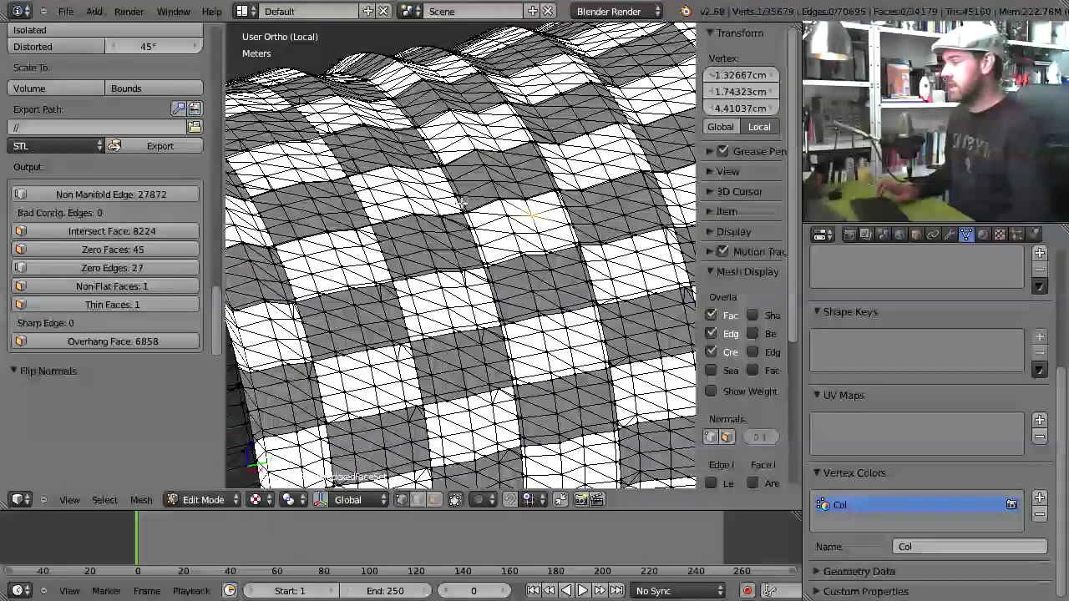
pyautogui.moveTo(462, 203); pyautogui.dragTo(747, 278, button='middle')
pyautogui.scroll(-6, 430, 263)
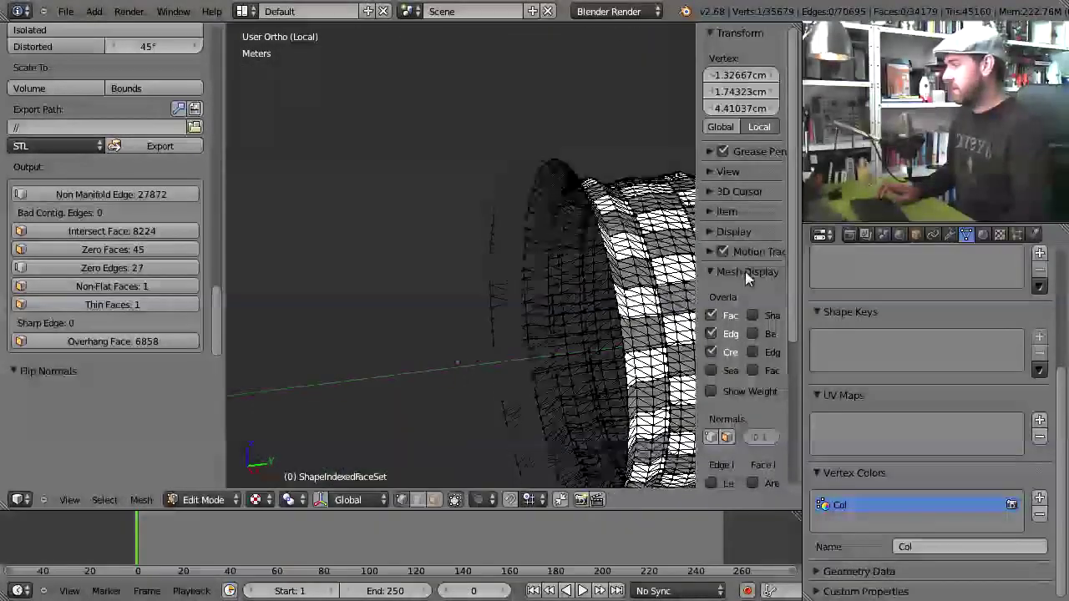
pyautogui.rightClick(547, 251)
pyautogui.scroll(5, 548, 243)
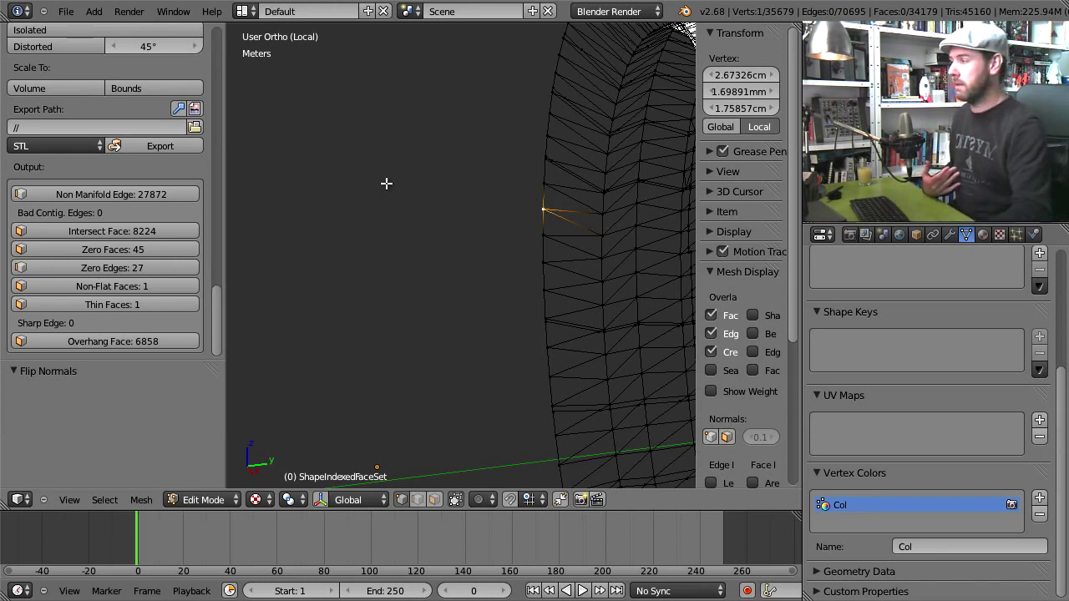
# Select the non-manifold edges reported by the print check and examine them along the tube in wireframe, solid and texture shading
pyautogui.click(91, 193)
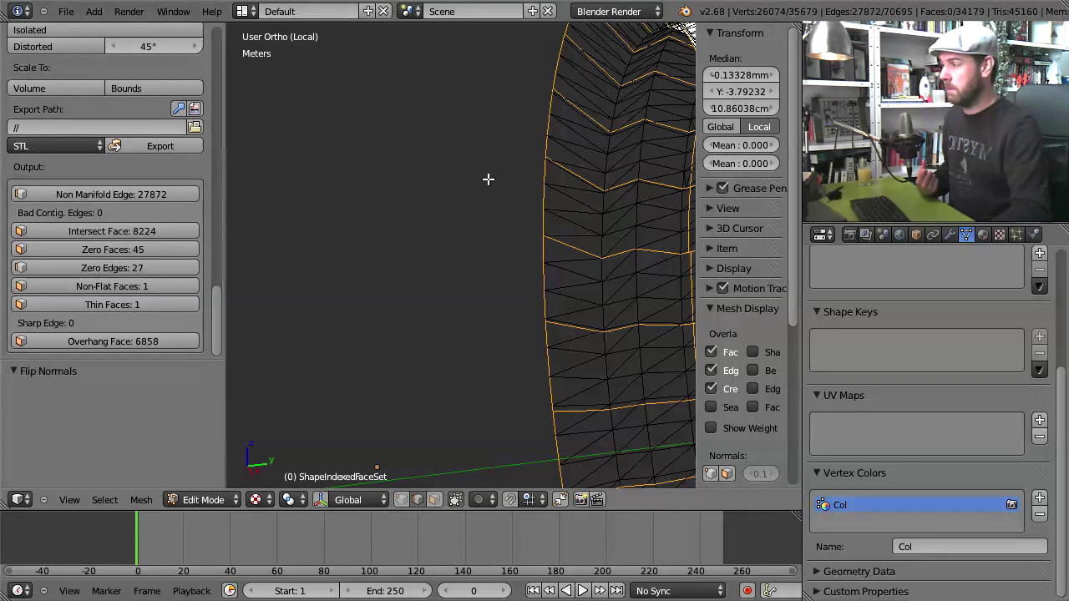
pyautogui.scroll(-5, 489, 178)
pyautogui.moveTo(618, 200); pyautogui.dragTo(270, 193, button='middle')
pyautogui.scroll(4, 514, 209)
pyautogui.press('z')
pyautogui.scroll(-4, 442, 203)
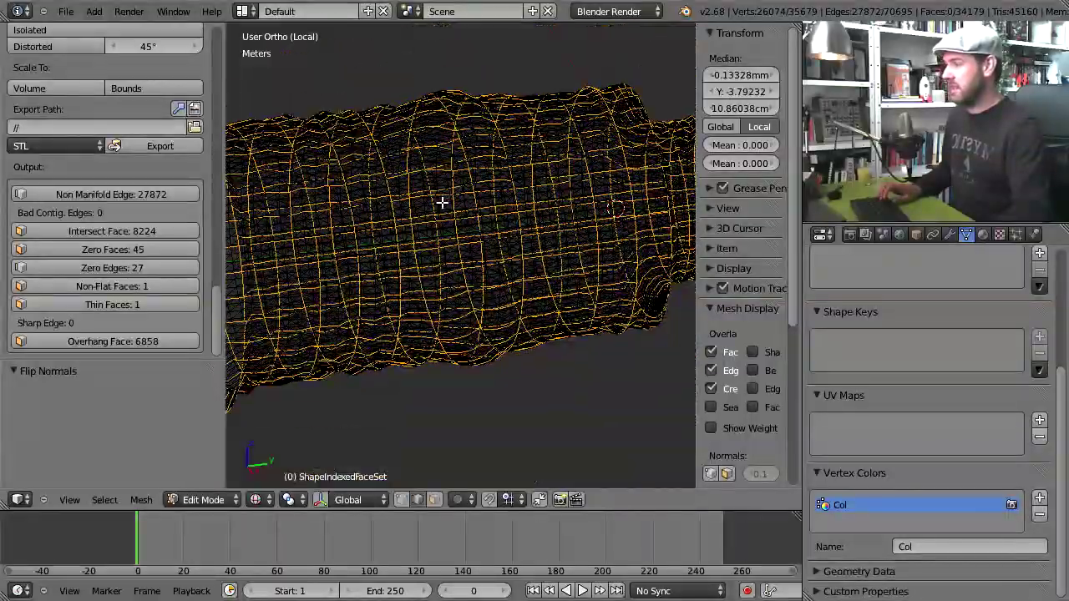
pyautogui.moveTo(441, 203)
pyautogui.mouseDown(button='middle')
pyautogui.moveTo(401, 193)
pyautogui.moveTo(460, 229)
pyautogui.moveTo(554, 217)
pyautogui.moveTo(525, 147)
pyautogui.moveTo(487, 139)
pyautogui.moveTo(510, 172)
pyautogui.moveTo(470, 162)
pyautogui.moveTo(403, 224)
pyautogui.moveTo(477, 214)
pyautogui.mouseUp(button='middle')
pyautogui.press('z')
pyautogui.press('z')
pyautogui.press('z')
pyautogui.scroll(6, 439, 209)
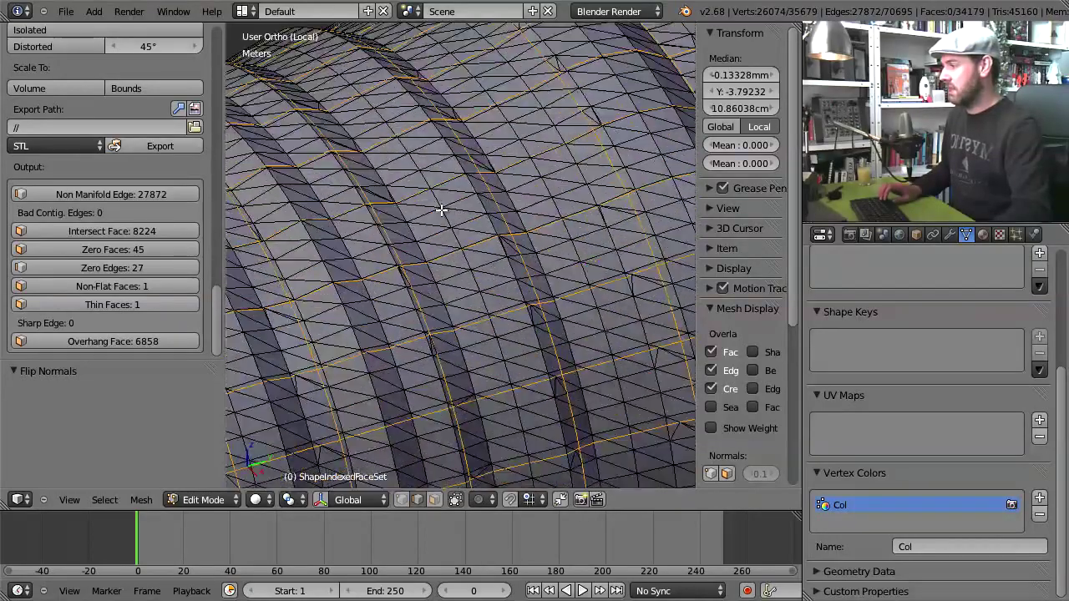
pyautogui.scroll(3, 442, 210)
pyautogui.hotkey('alt', 'z')
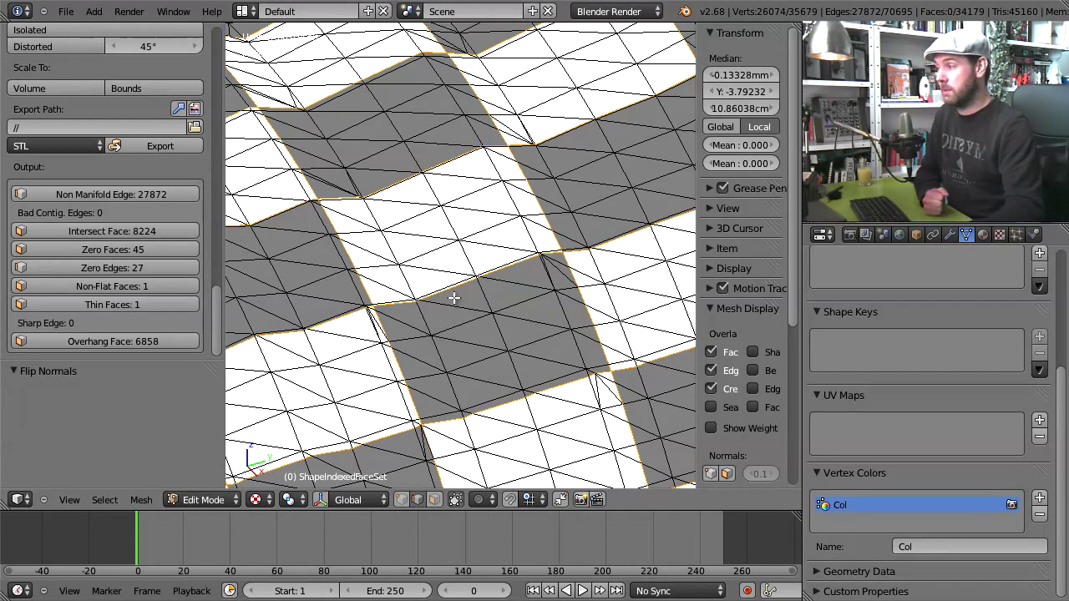
# Select one vertex at the seam between a white and a grey patch and examine the gap between the patches
pyautogui.scroll(5, 447, 281)
pyautogui.scroll(2, 447, 281)
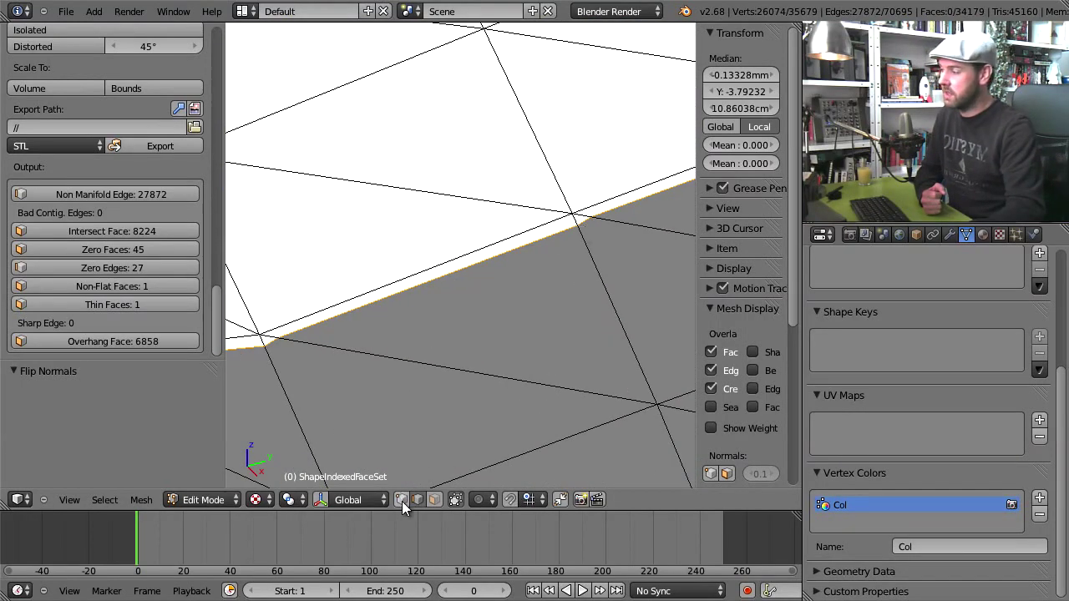
pyautogui.rightClick(573, 219)
pyautogui.rightClick(578, 218)
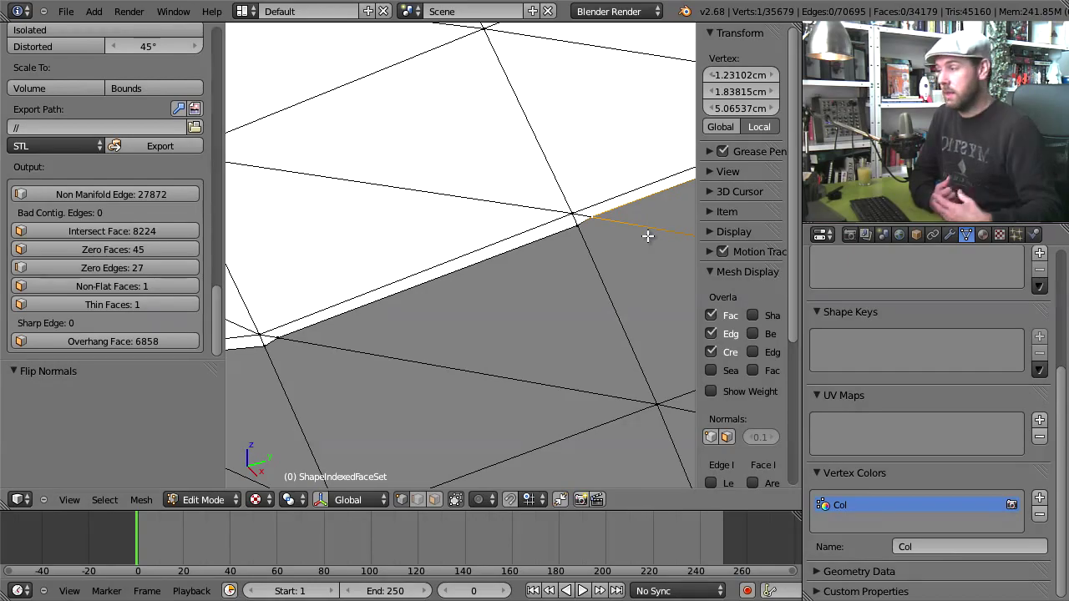
pyautogui.scroll(-3, 421, 226)
pyautogui.scroll(-8, 427, 226)
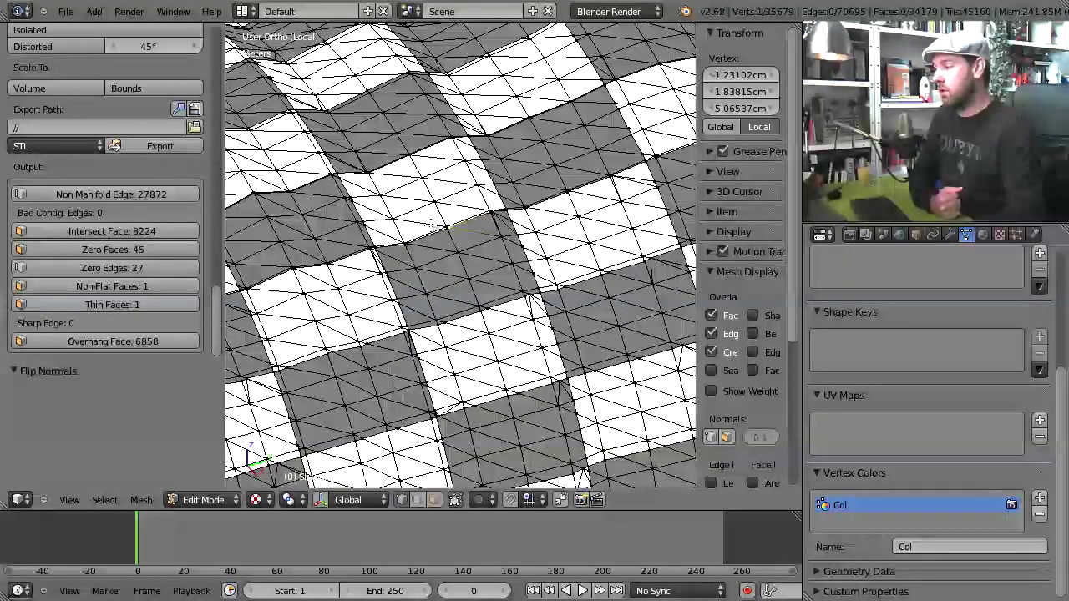
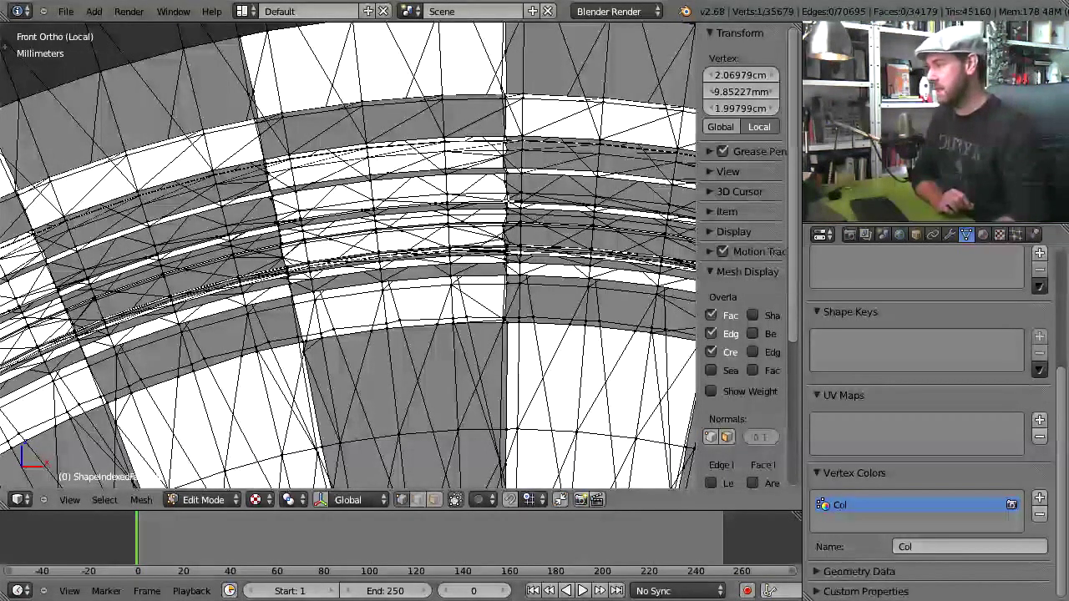
# Select the whole mesh of the tube copy, return to Object Mode and snap the 3D cursor to the selected object
pyautogui.scroll(-2, 542, 217)
pyautogui.keyDown('shift'); pyautogui.moveTo(526, 393); pyautogui.dragTo(530, 341, button='middle'); pyautogui.keyUp('shift')
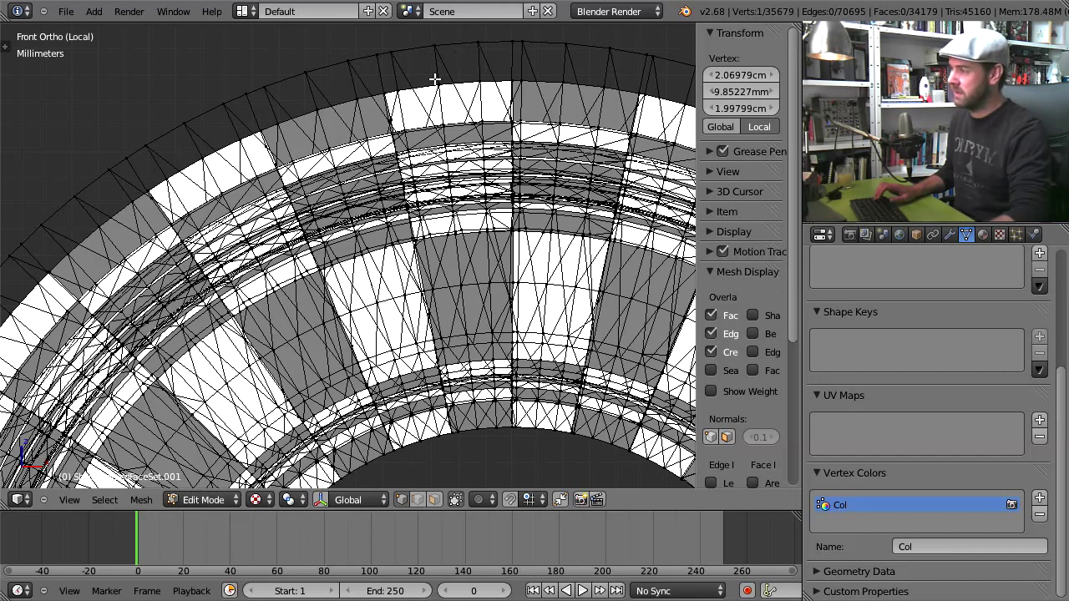
pyautogui.press('a')
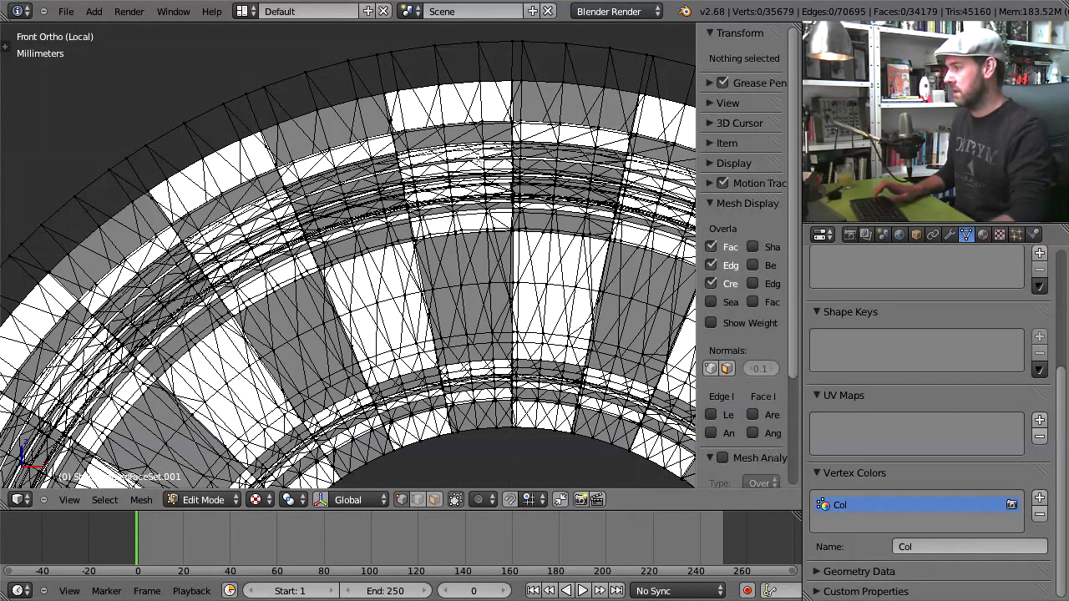
pyautogui.scroll(-2, 507, 218)
pyautogui.scroll(-1, 507, 217)
pyautogui.keyDown('shift'); pyautogui.moveTo(513, 347); pyautogui.dragTo(460, 199, button='middle'); pyautogui.keyUp('shift')
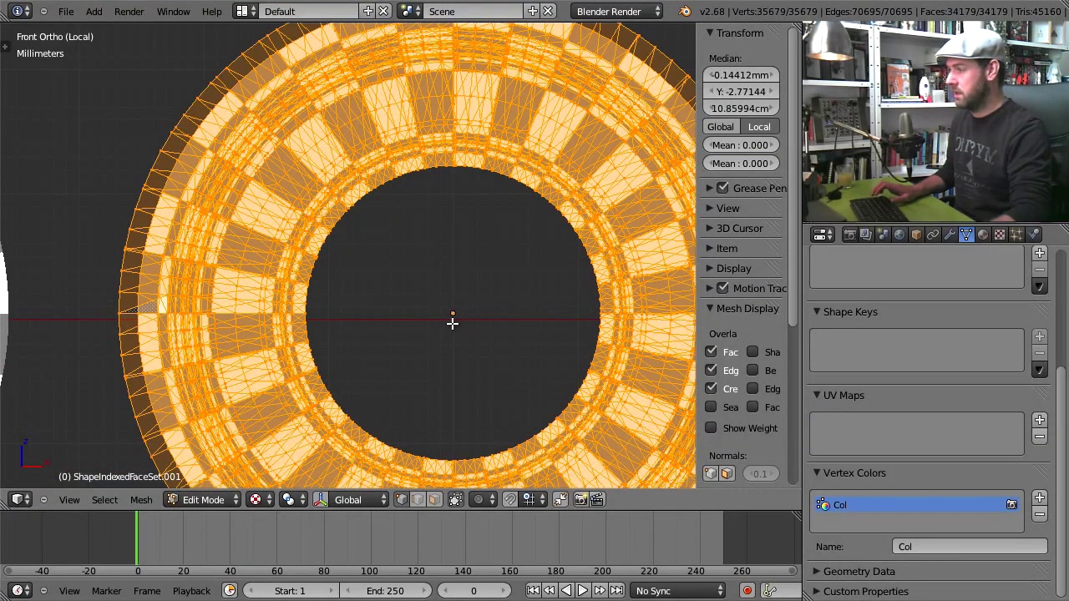
pyautogui.press('Tab')
pyautogui.hotkey('shift', 's')
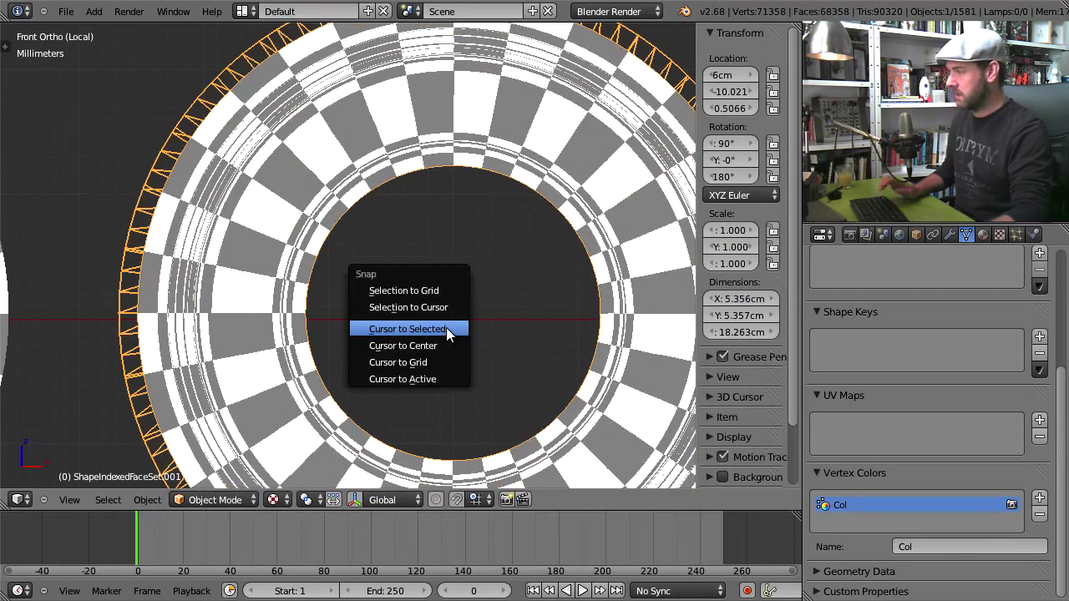
pyautogui.click(449, 328)
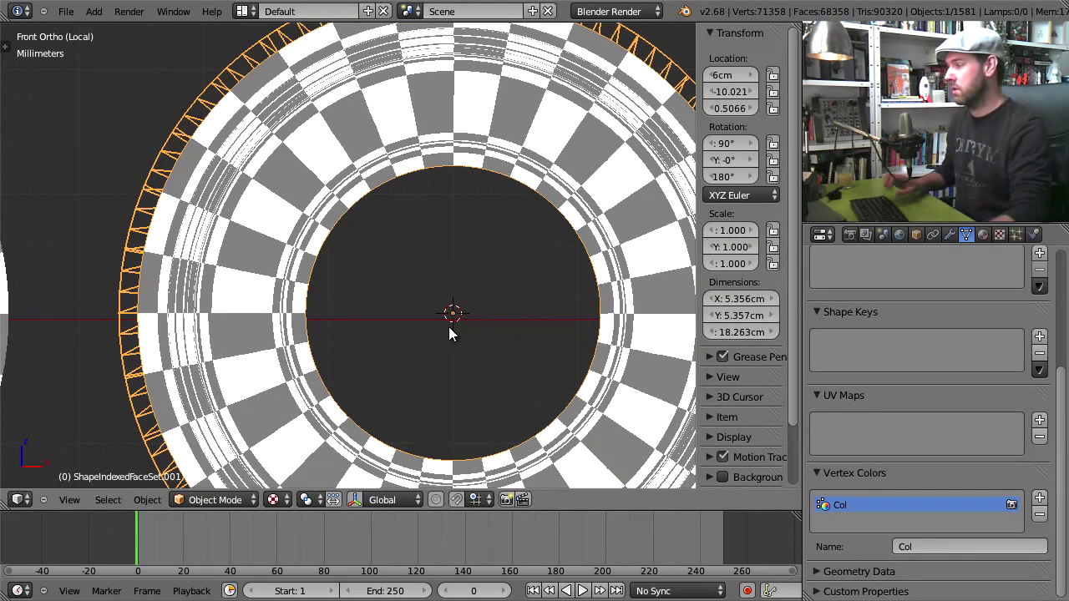
# Set the pivot point for transformations to the 3D Cursor at the tube's center
pyautogui.scroll(3, 451, 313)
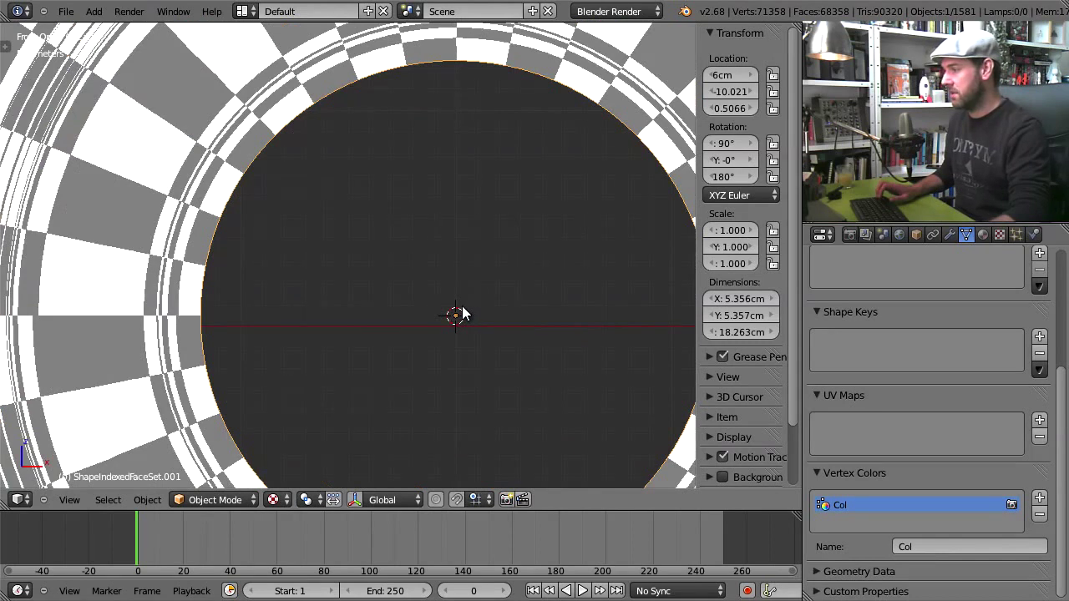
pyautogui.click(315, 498)
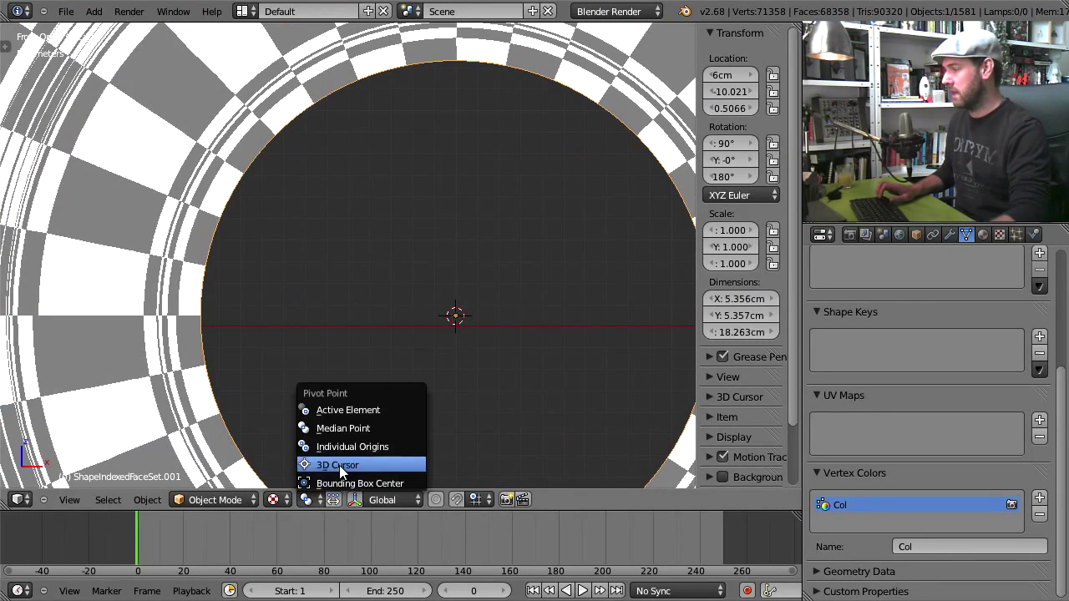
pyautogui.click(339, 465)
pyautogui.click(309, 505)
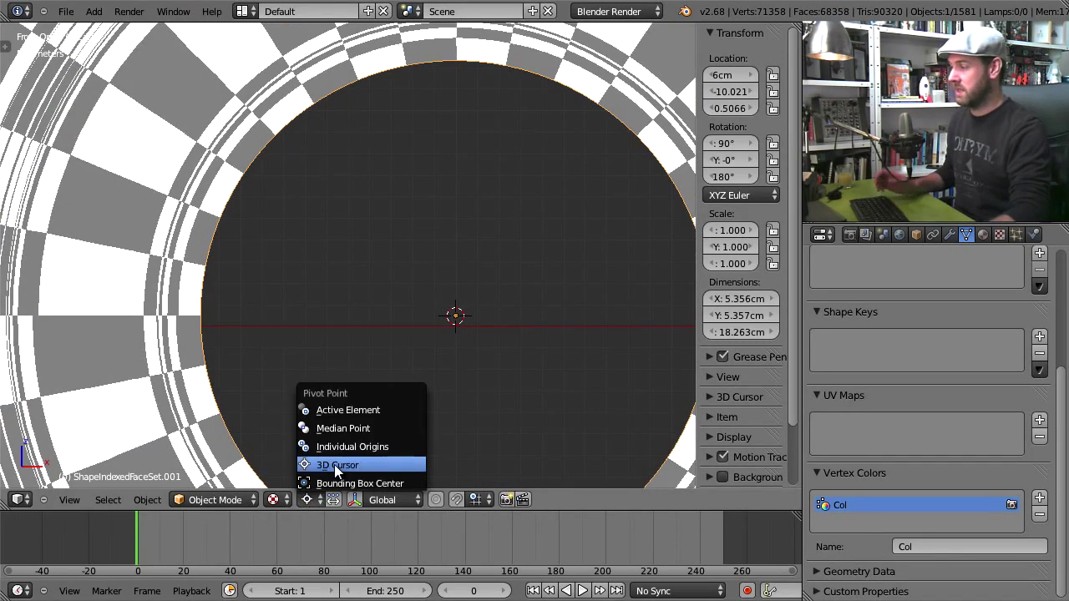
# Make the 3D cursor the pivot for transforming the tube copy
pyautogui.click(337, 468)
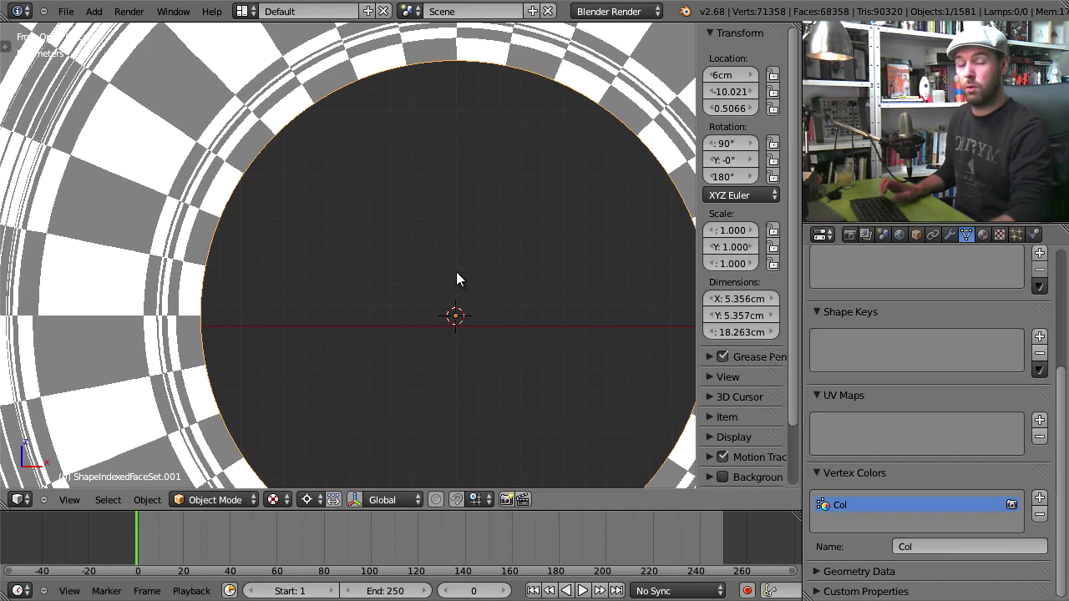
# Try rotating the tube copy about the 3D cursor placed at two off-center spots inside the ring
pyautogui.click(353, 163)
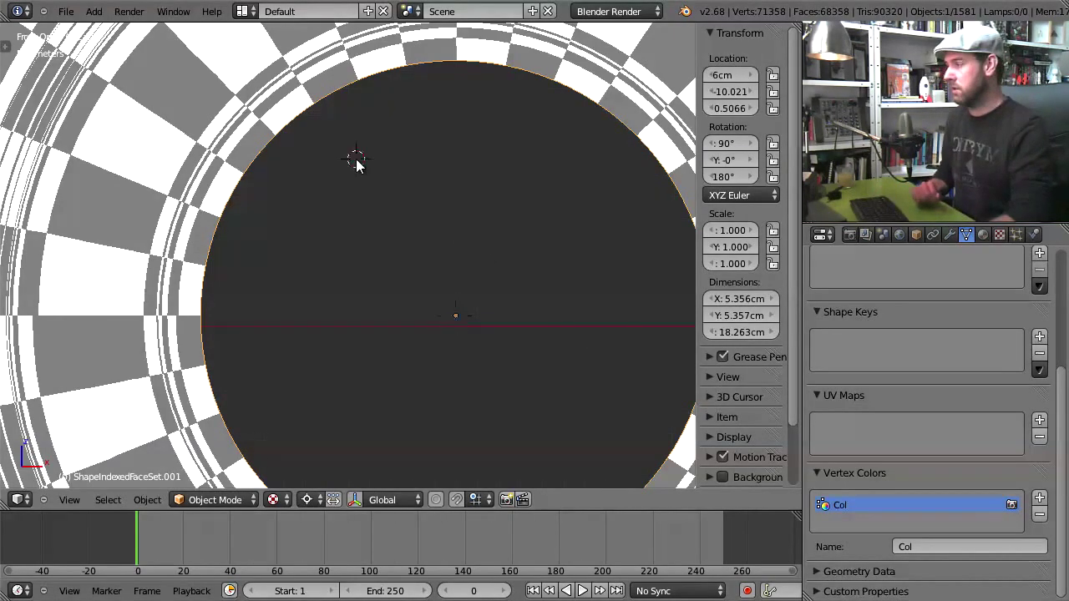
pyautogui.scroll(-4, 373, 169)
pyautogui.press('r')
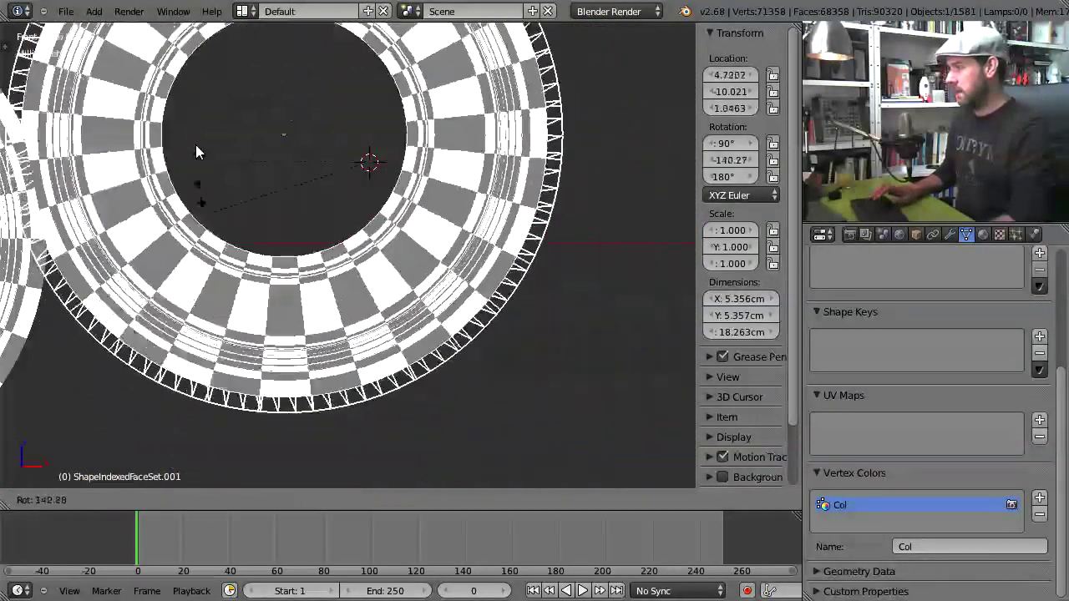
pyautogui.press('Escape')
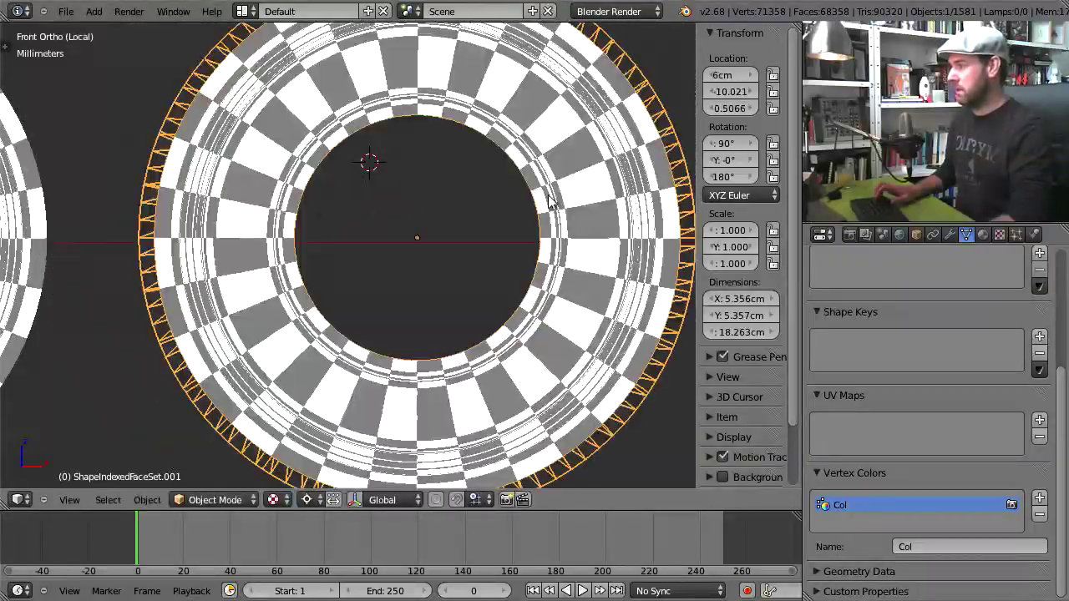
pyautogui.click(517, 255)
pyautogui.press('r')
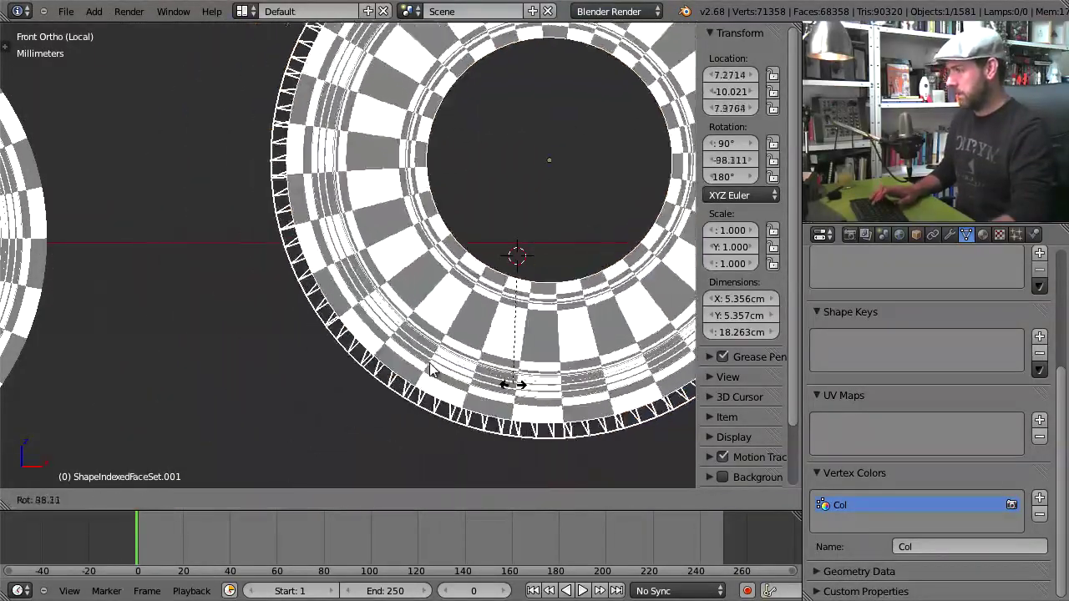
pyautogui.press('Escape')
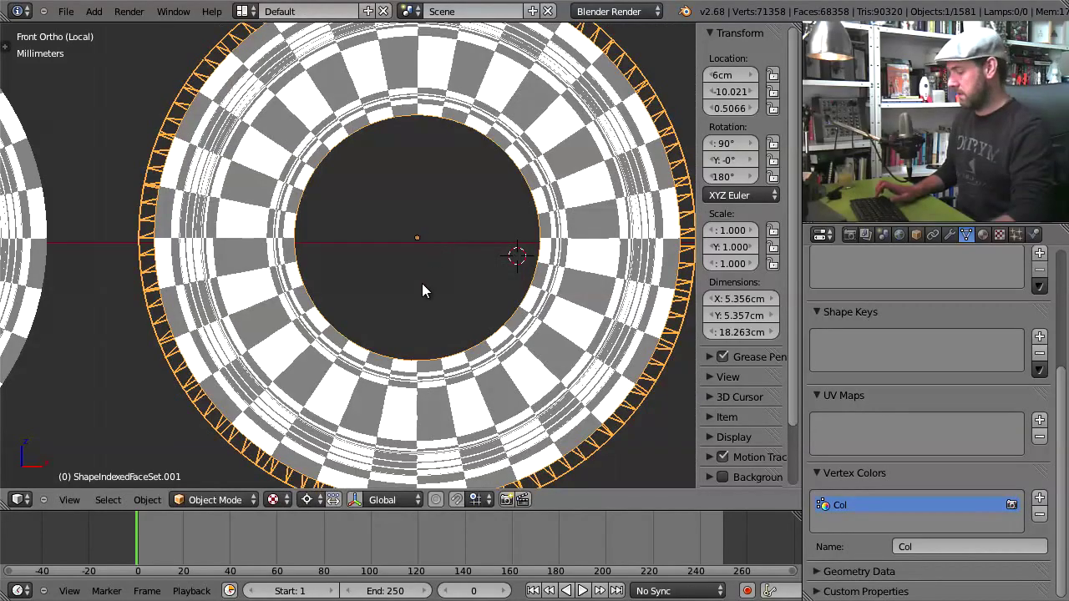
# Snap the 3D cursor back to the selected tube copy and try rotating the tube about its center
pyautogui.hotkey('shift', 's')
pyautogui.click(422, 285)
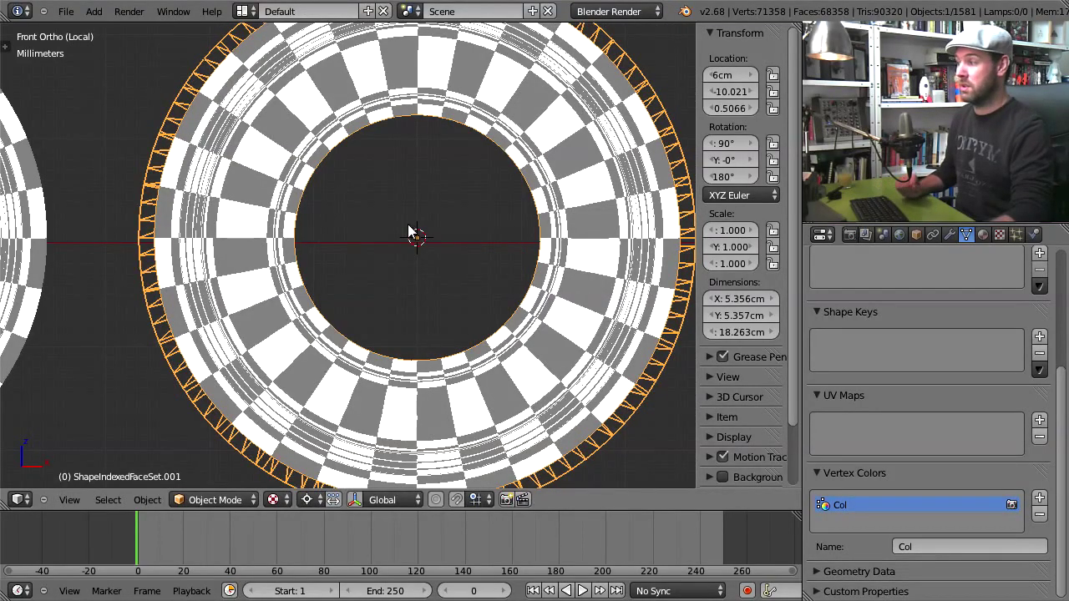
pyautogui.press('r')
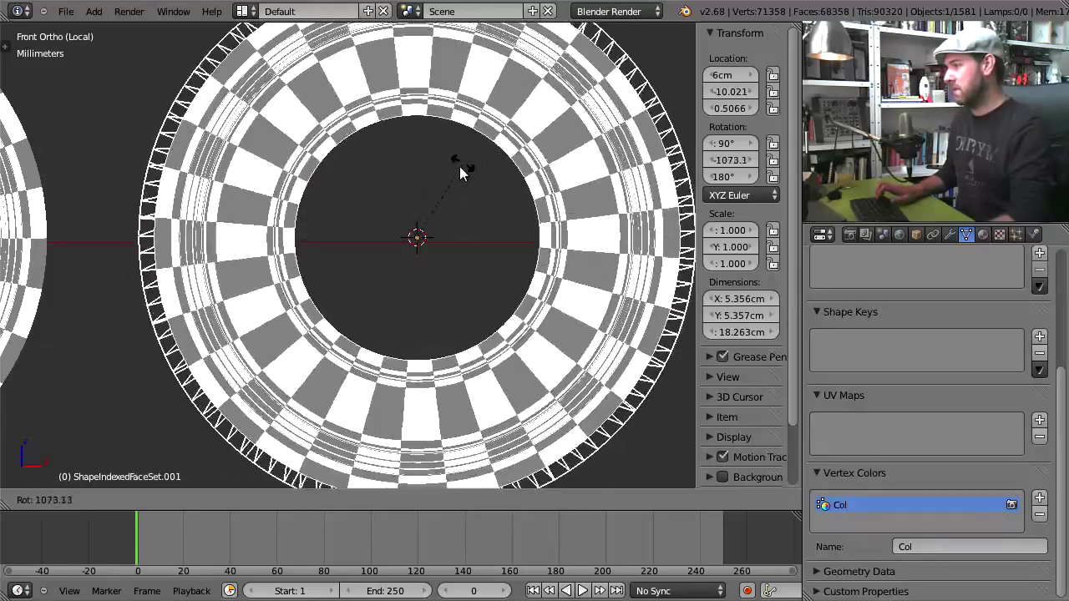
pyautogui.press('Escape')
# In Edit Mode, rotate the whole mesh in front view until an outer rim vertex sits near the ring's highest point
pyautogui.keyDown('shift'); pyautogui.moveTo(411, 168); pyautogui.dragTo(466, 383, button='middle'); pyautogui.keyUp('shift')
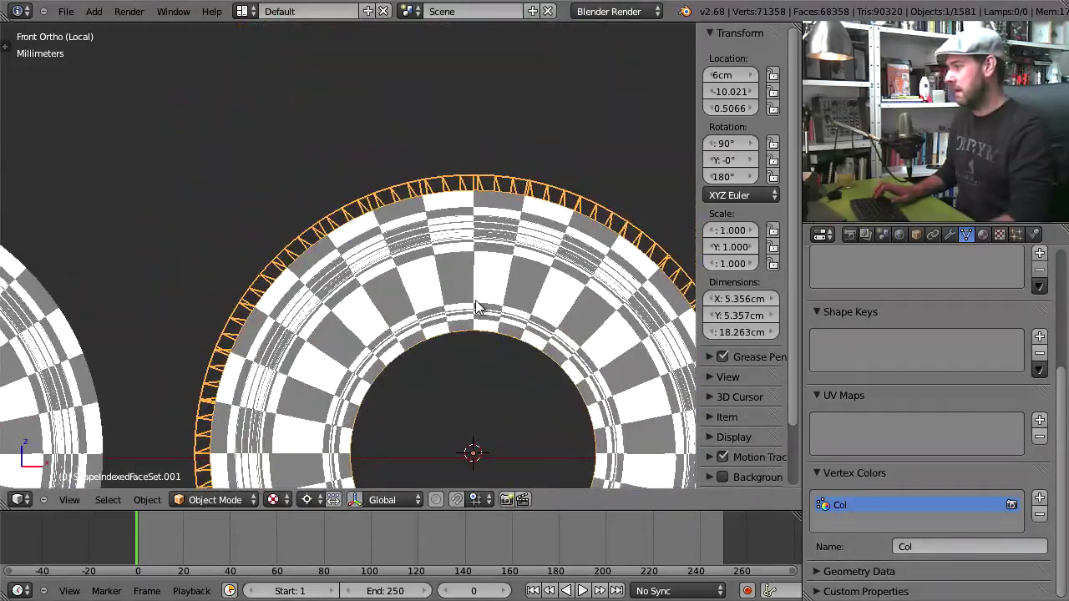
pyautogui.press('Tab')
pyautogui.scroll(6, 444, 102)
pyautogui.keyDown('shift'); pyautogui.moveTo(443, 102); pyautogui.dragTo(417, 203, button='middle'); pyautogui.keyUp('shift')
pyautogui.scroll(4, 402, 164)
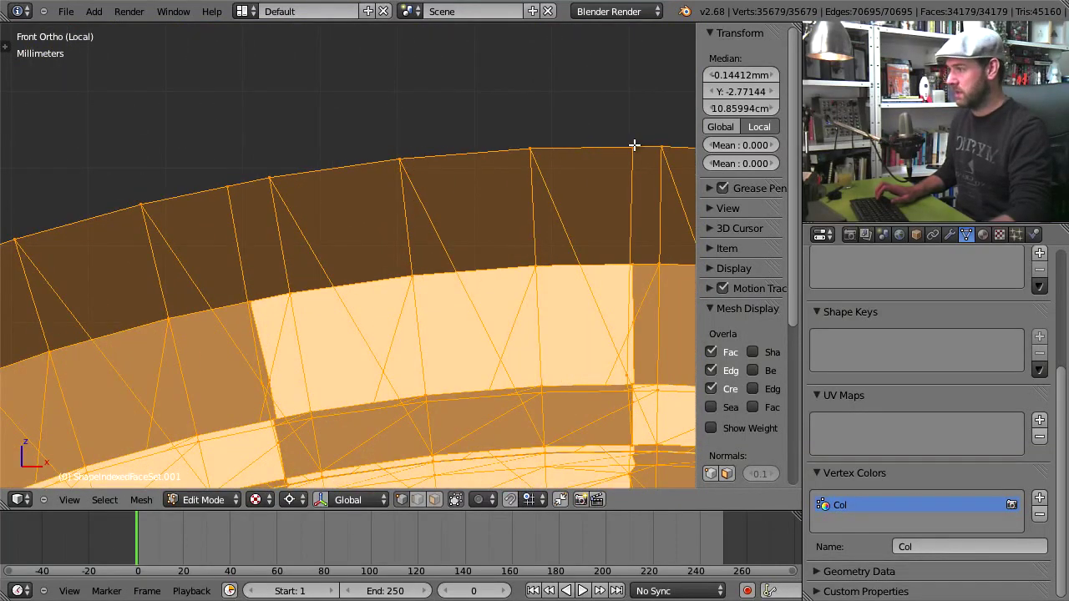
pyautogui.press('r')
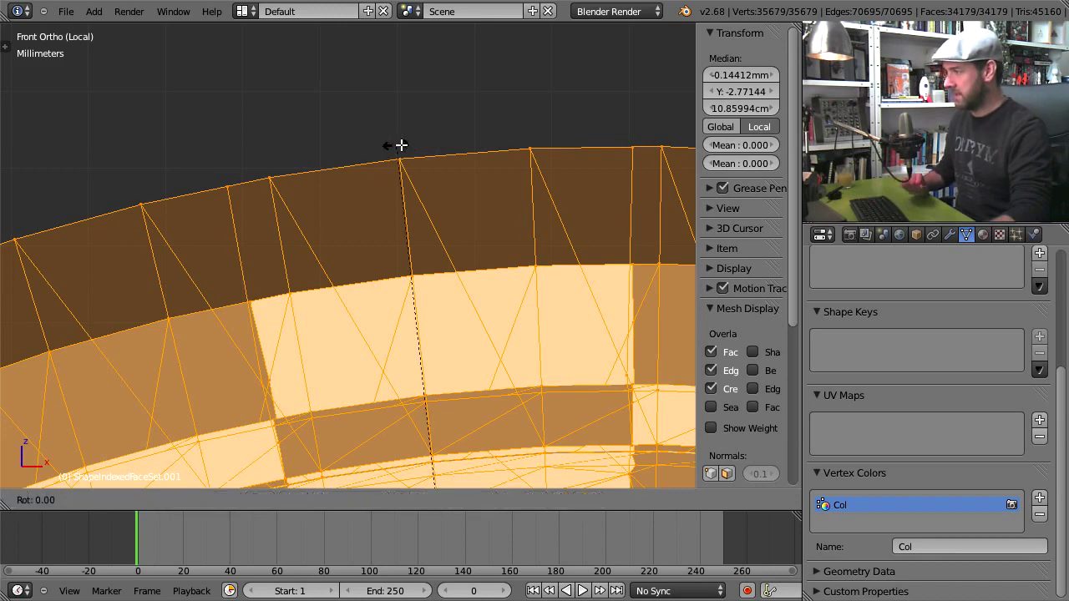
pyautogui.click(630, 109)
pyautogui.scroll(8, 551, 198)
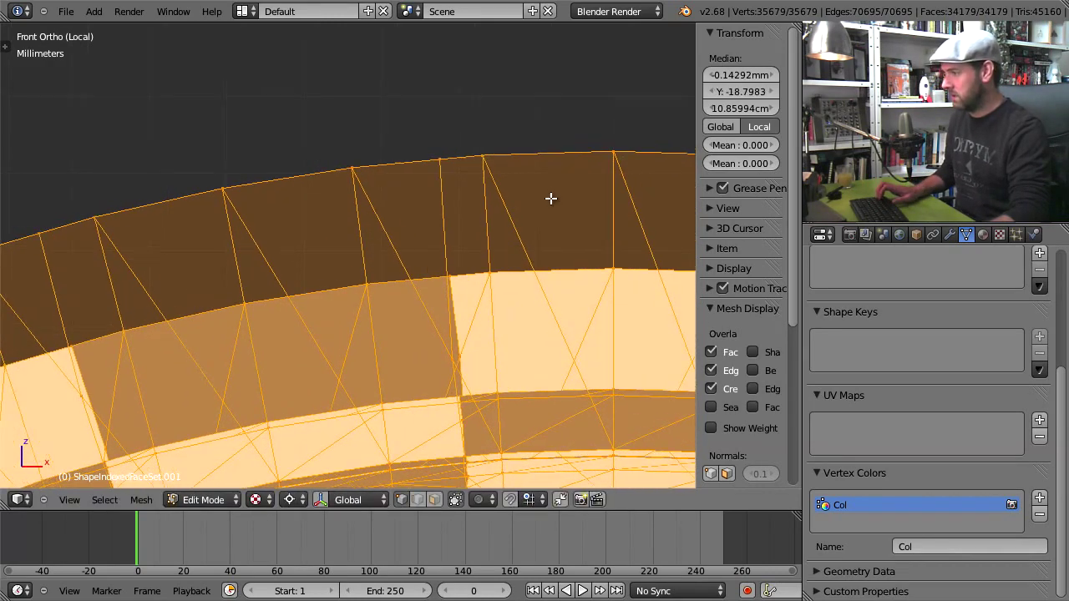
# Fine-tune the mesh rotation by about -0.02° so the uppermost rim vertex lines up with the ring's vertical center
pyautogui.keyDown('shift'); pyautogui.moveTo(363, 212); pyautogui.dragTo(429, 363, button='middle'); pyautogui.keyUp('shift')
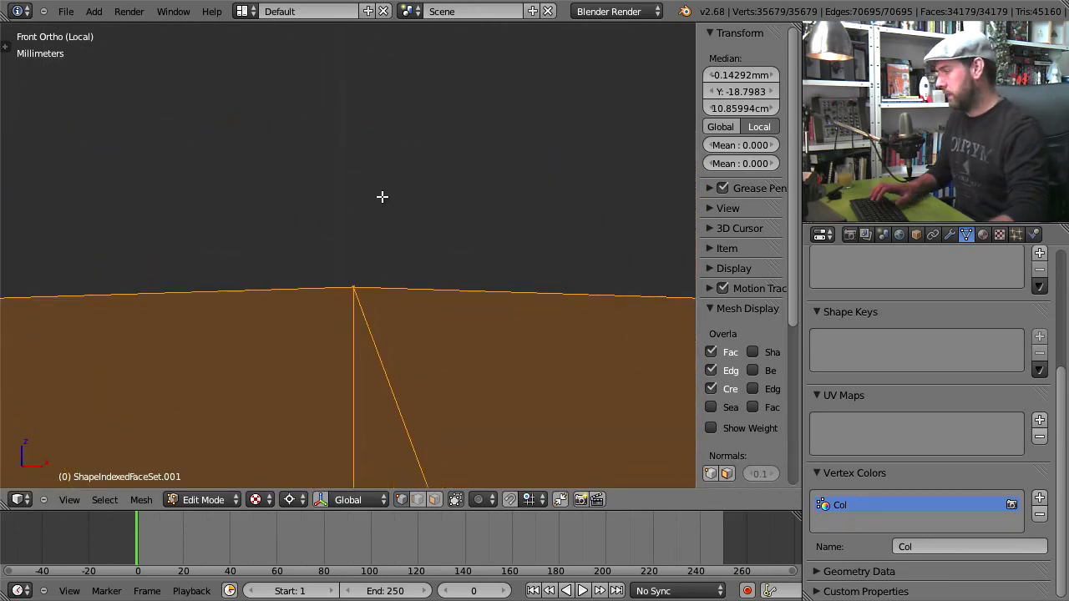
pyautogui.press('r')
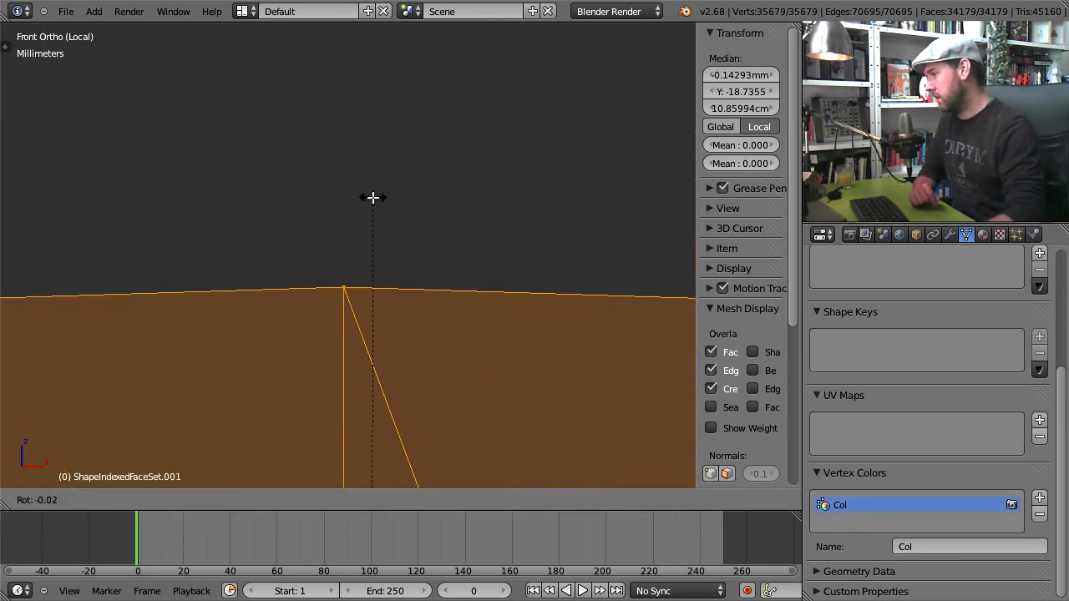
pyautogui.click(372, 197)
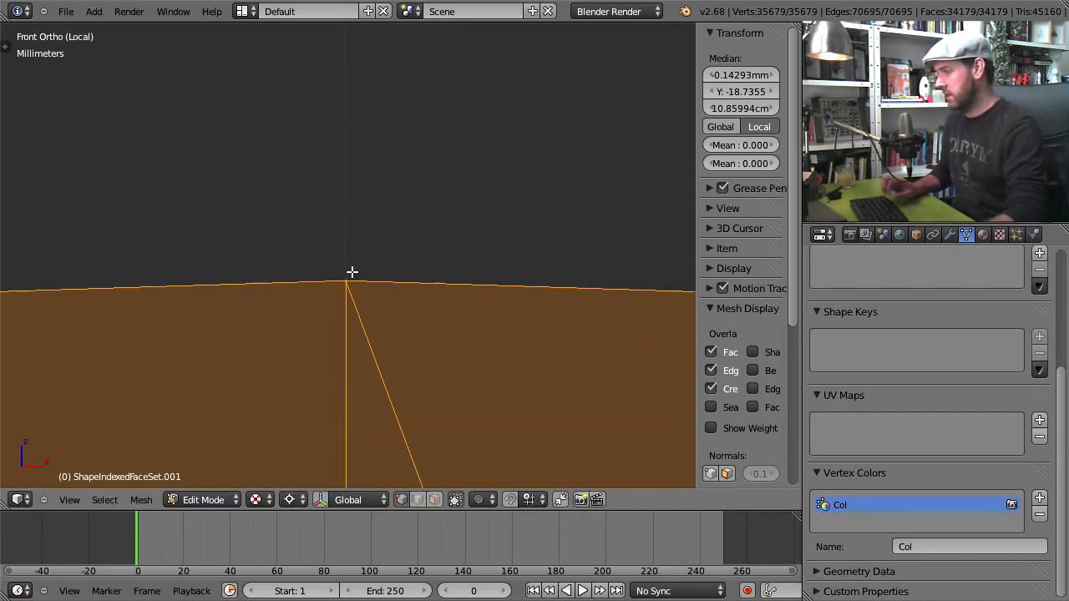
# In front-view wireframe, box-select the narrow vertex column at the ring's upper center, invert the selection and delete all other vertices
pyautogui.moveTo(353, 275); pyautogui.dragTo(406, 219, button='middle')
pyautogui.scroll(-10, 406, 220)
pyautogui.press('KP_1')
pyautogui.scroll(-5, 406, 220)
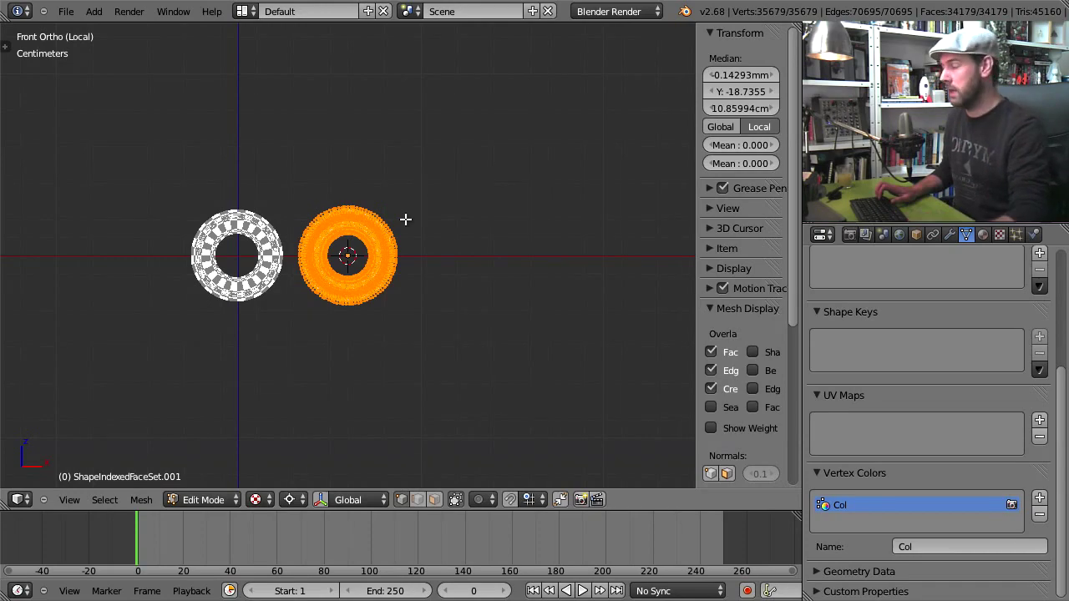
pyautogui.scroll(6, 406, 220)
pyautogui.scroll(7, 497, 201)
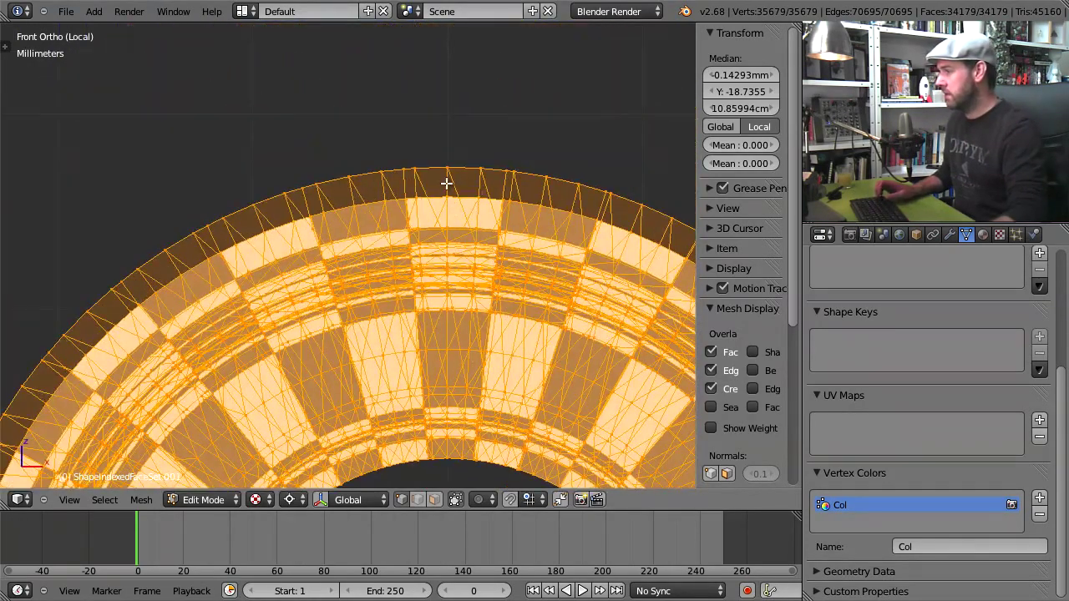
pyautogui.rightClick(446, 170)
pyautogui.press('z')
pyautogui.press('b')
pyautogui.moveTo(440, 143); pyautogui.dragTo(465, 457)
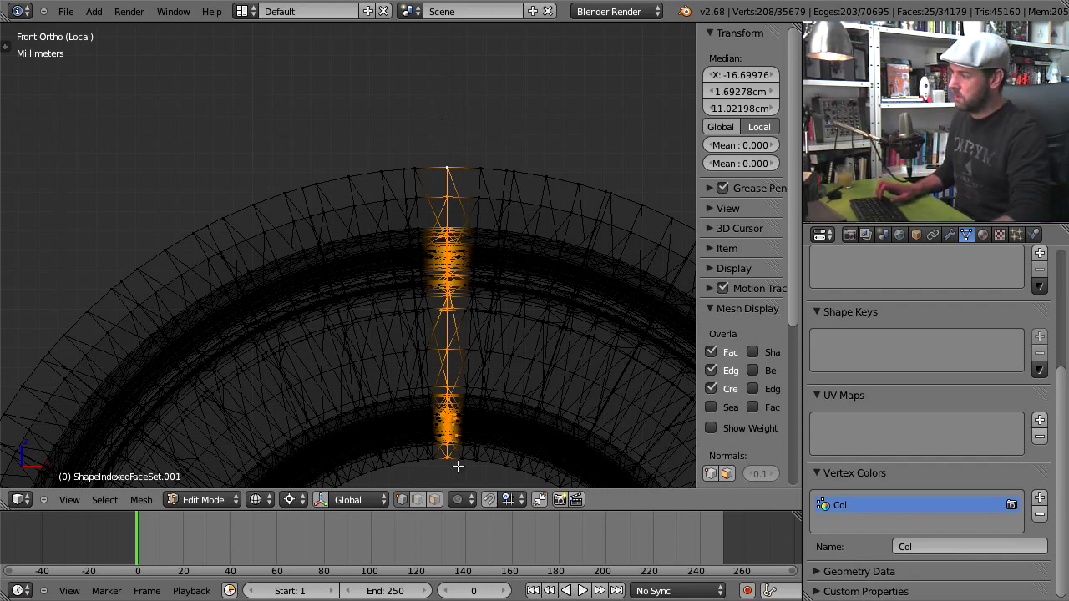
pyautogui.click(115, 505)
pyautogui.click(144, 430)
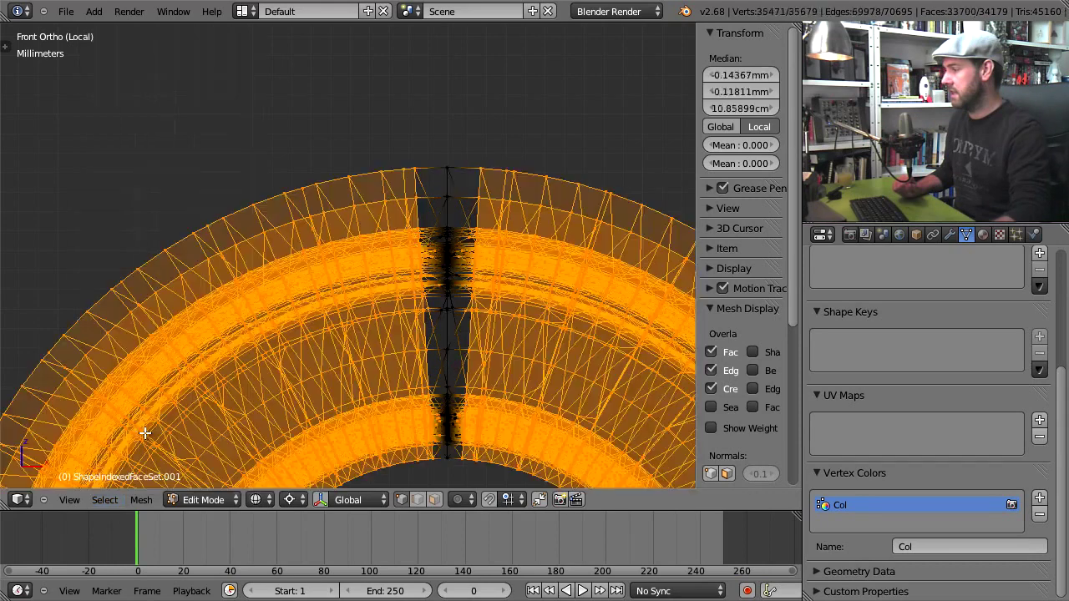
pyautogui.press('x')
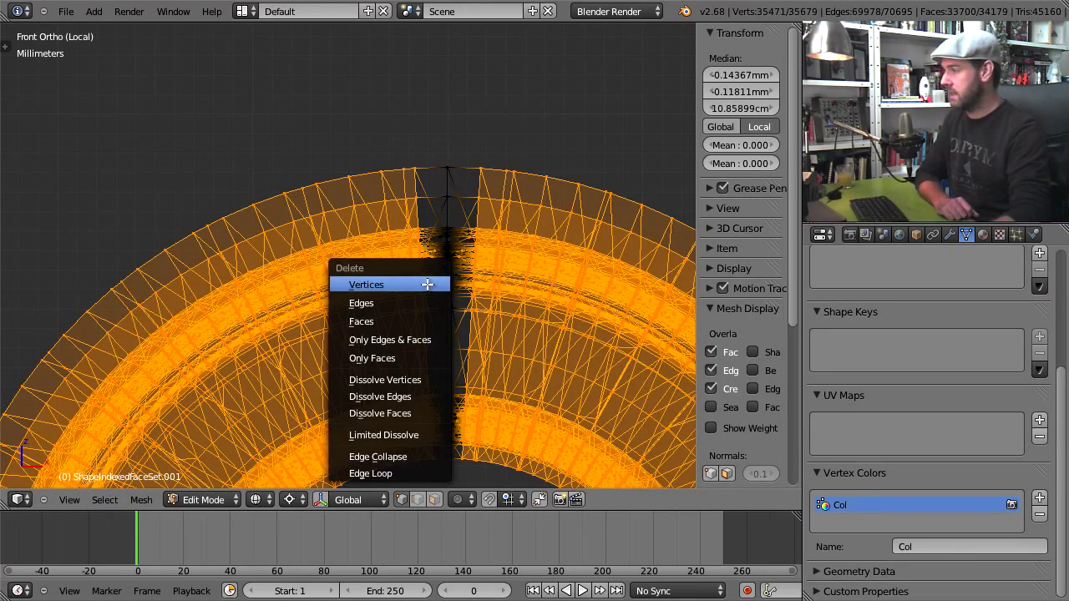
pyautogui.click(428, 283)
# Box-select the stray vertices sticking out on both sides of the remaining vertical line and delete them
pyautogui.scroll(1, 467, 288)
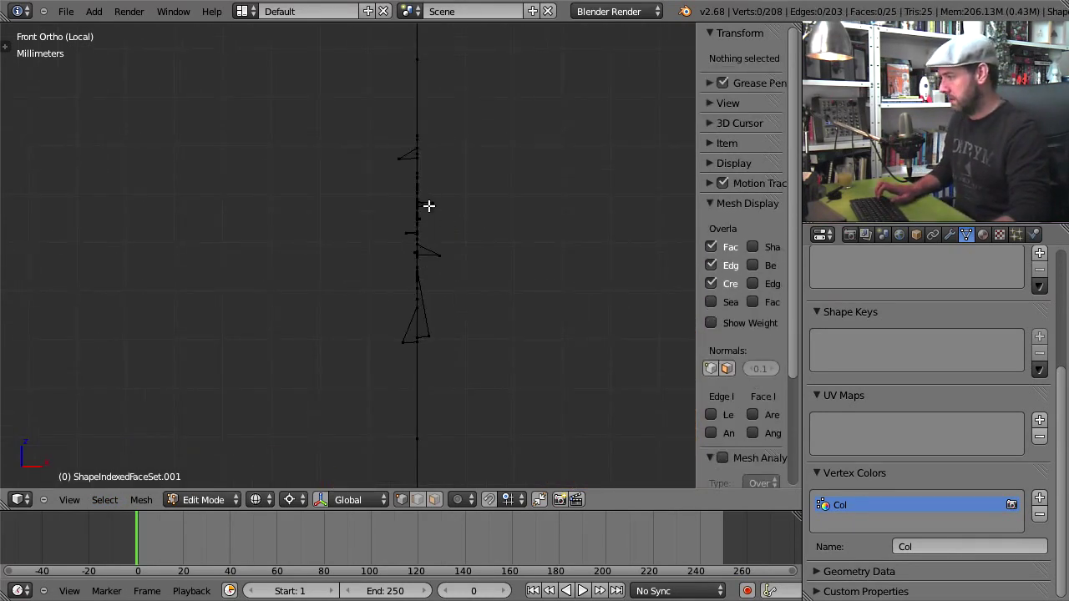
pyautogui.rightClick(428, 205)
pyautogui.press('b')
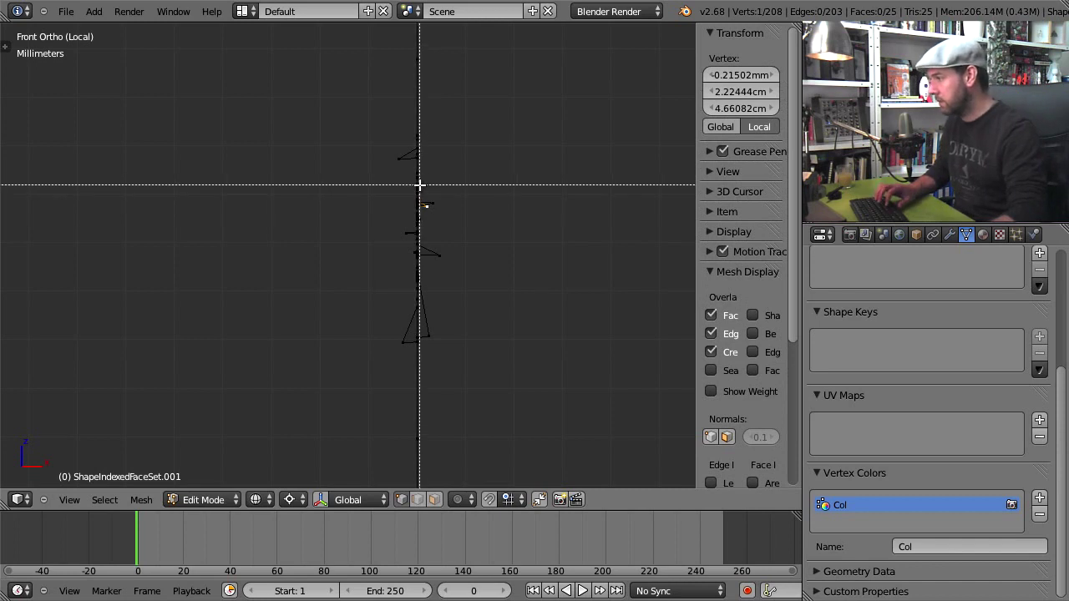
pyautogui.moveTo(418, 185); pyautogui.dragTo(506, 399)
pyautogui.press('b')
pyautogui.moveTo(367, 129); pyautogui.dragTo(415, 473)
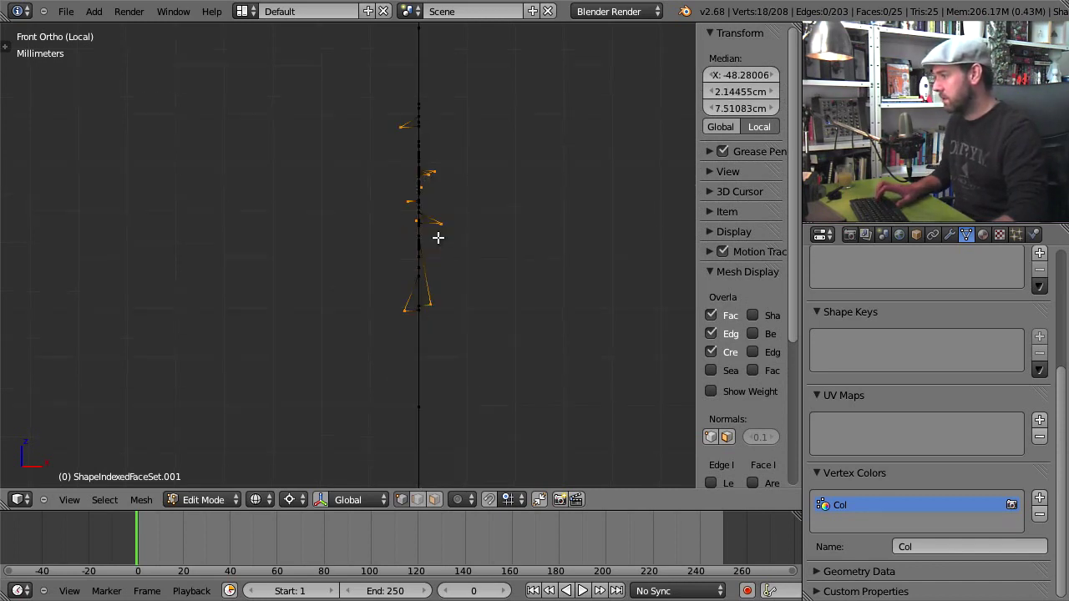
pyautogui.press('b')
pyautogui.moveTo(383, 260); pyautogui.dragTo(420, 441)
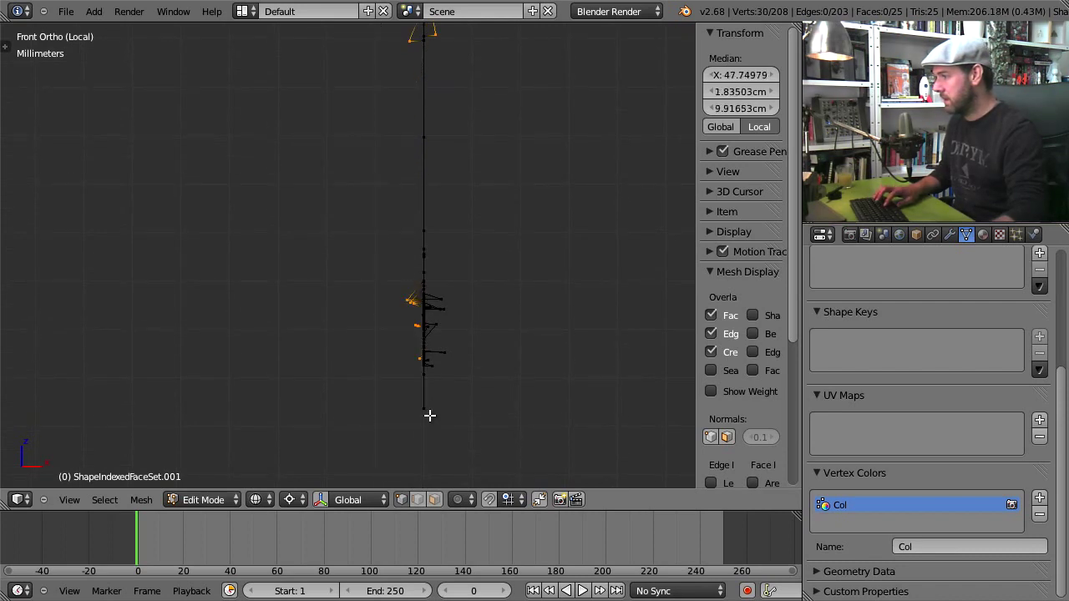
pyautogui.scroll(5, 427, 367)
pyautogui.press('b')
pyautogui.moveTo(405, 166); pyautogui.dragTo(549, 413)
pyautogui.press('x')
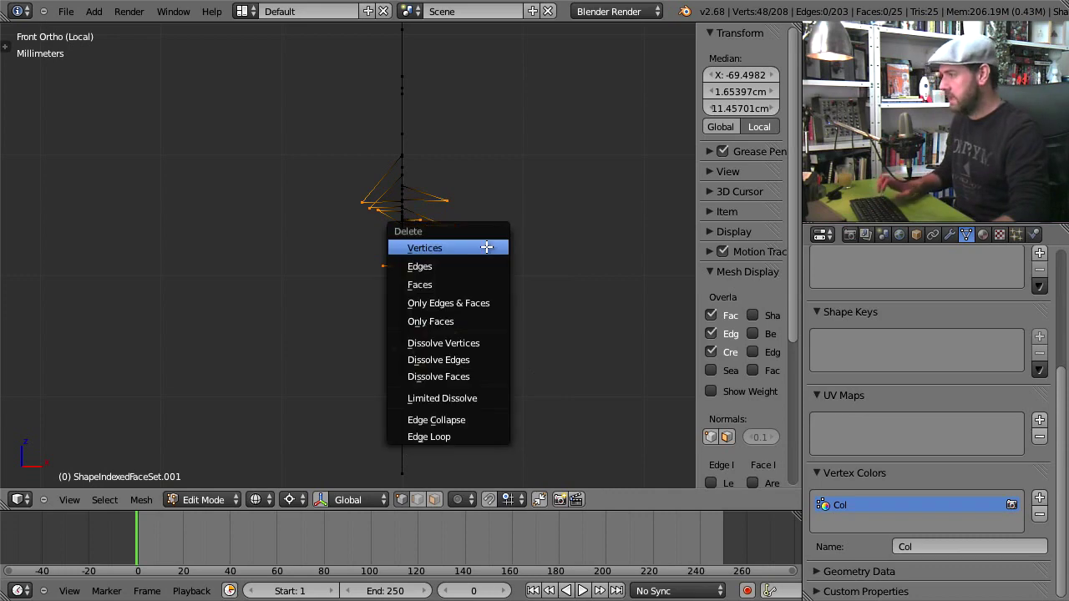
pyautogui.click(487, 247)
# Select all remaining vertices and examine the profile line along the tube's whole length in right view
pyautogui.scroll(-5, 483, 245)
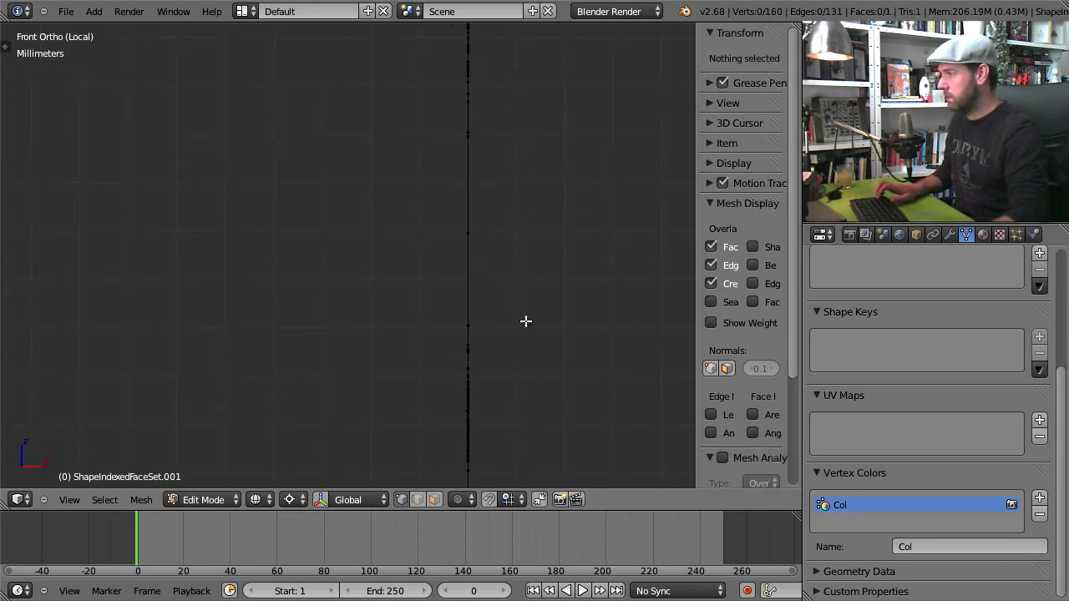
pyautogui.press('a')
pyautogui.press('KP_3')
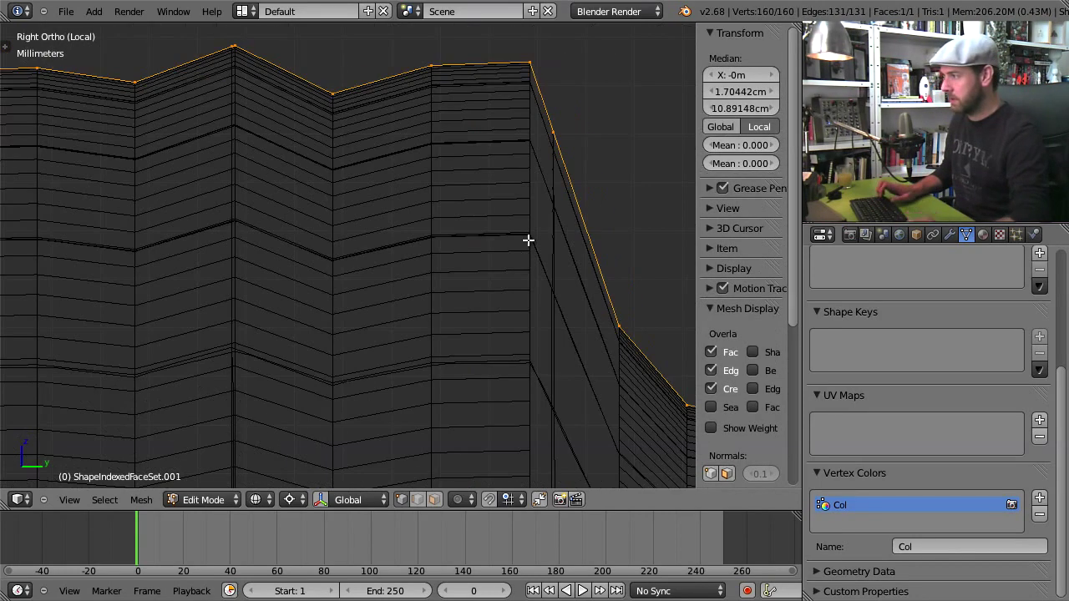
pyautogui.scroll(-8, 527, 240)
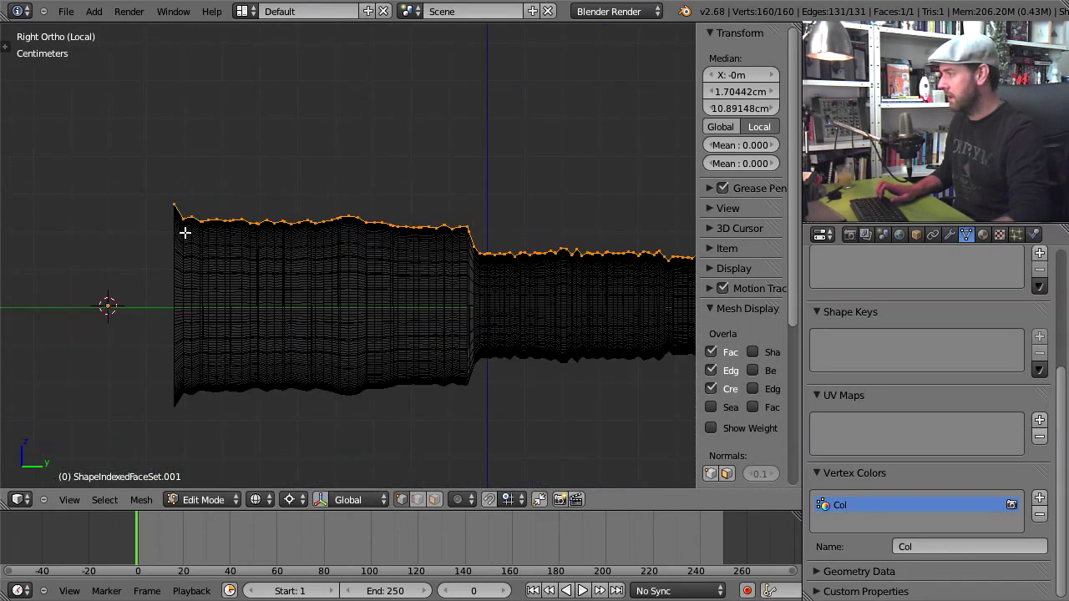
pyautogui.keyDown('ctrl'); pyautogui.scroll(-4, 458, 293); pyautogui.keyUp('ctrl')
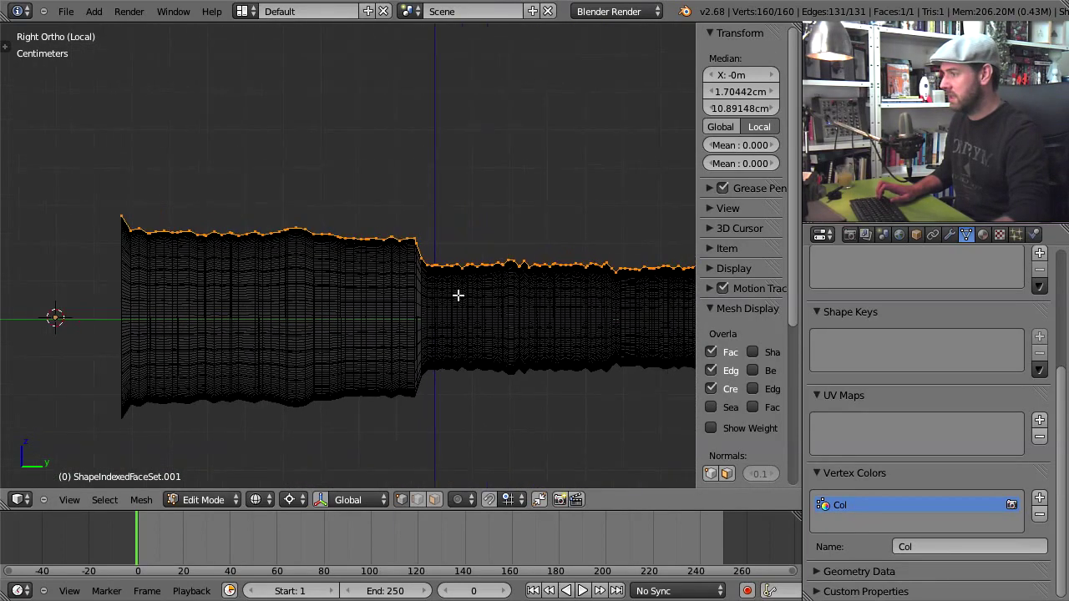
pyautogui.scroll(4, 434, 283)
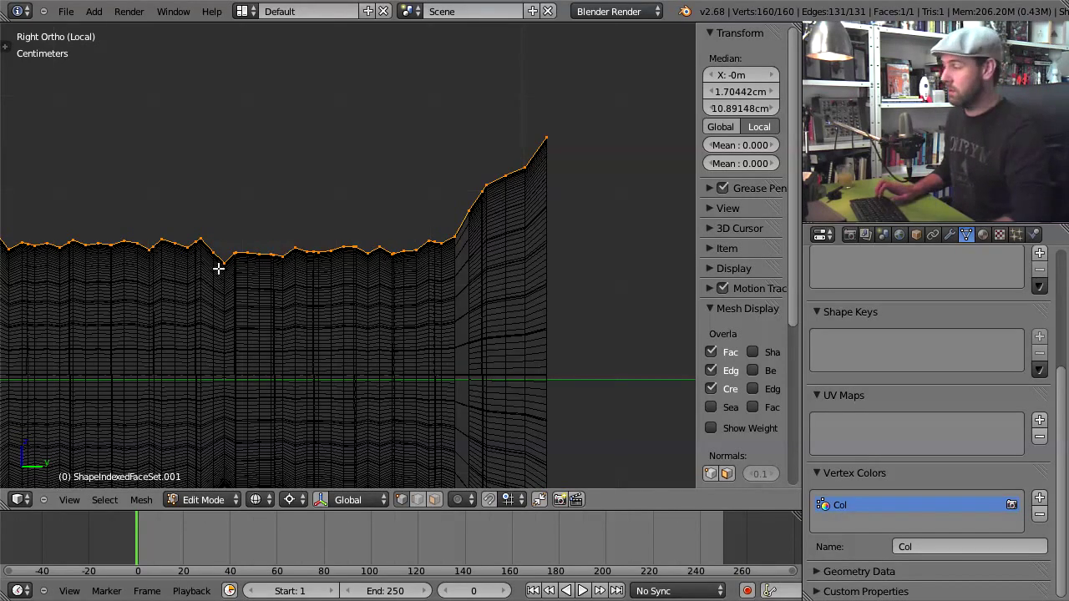
pyautogui.keyDown('ctrl'); pyautogui.scroll(-5, 188, 269); pyautogui.keyUp('ctrl')
pyautogui.keyDown('ctrl'); pyautogui.scroll(-4, 179, 232); pyautogui.keyUp('ctrl')
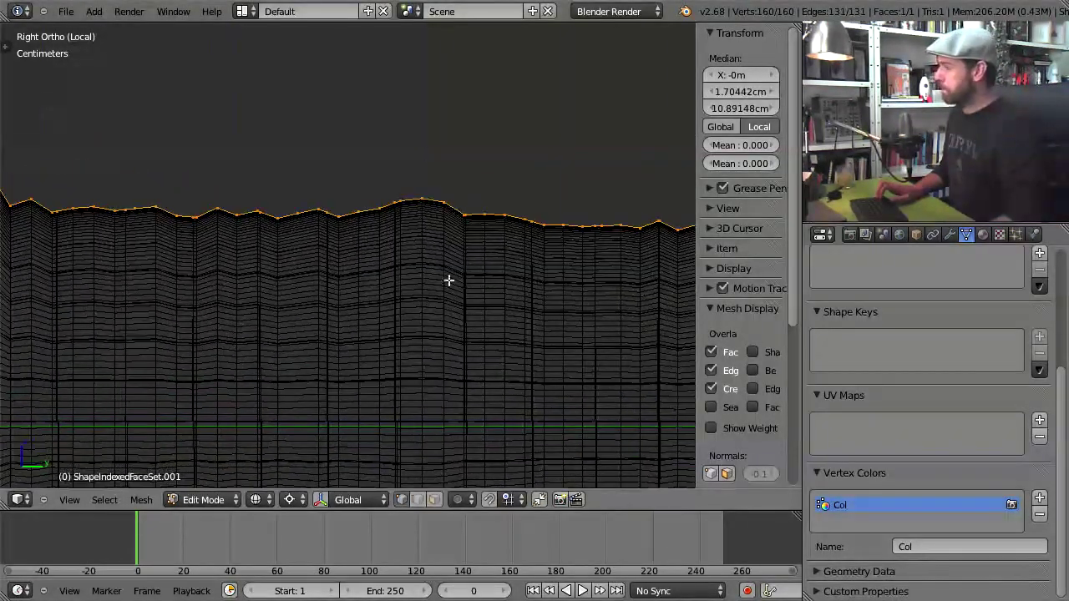
pyautogui.keyDown('ctrl'); pyautogui.scroll(5, 201, 267); pyautogui.keyUp('ctrl')
pyautogui.scroll(4, 437, 234)
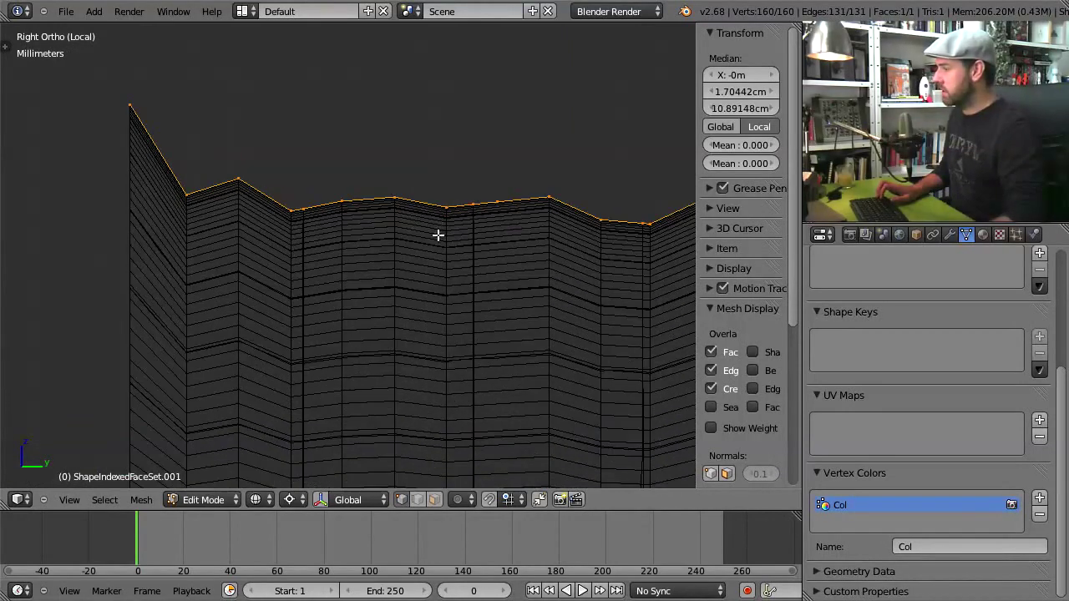
# Examine the profile line at its second dip by selecting individual neighbouring vertices there in right view
pyautogui.keyDown('shift'); pyautogui.moveTo(182, 196); pyautogui.dragTo(303, 232, button='middle'); pyautogui.keyUp('shift')
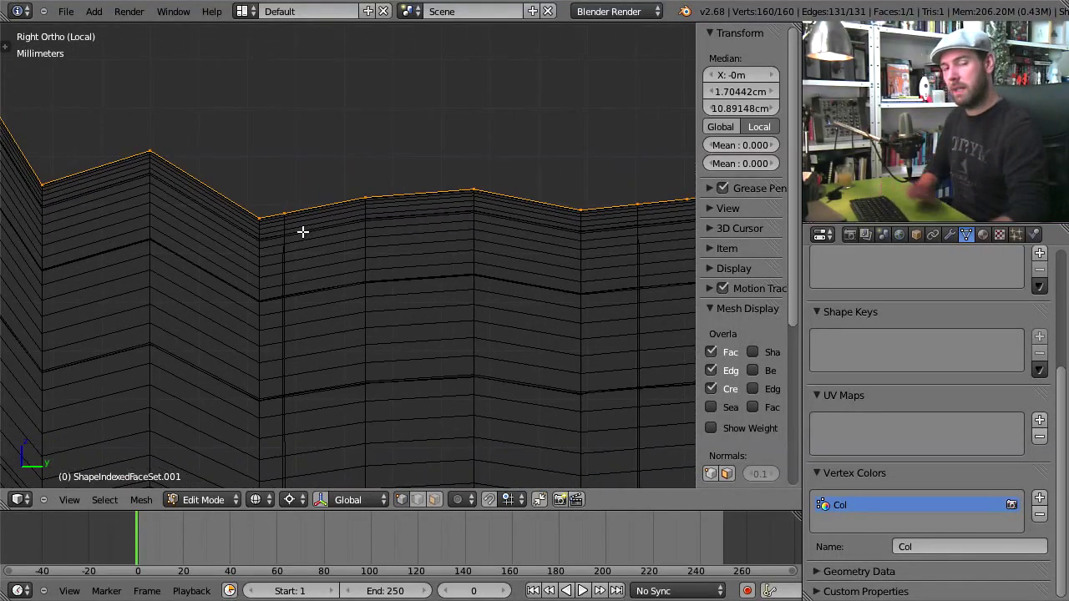
pyautogui.scroll(3, 303, 227)
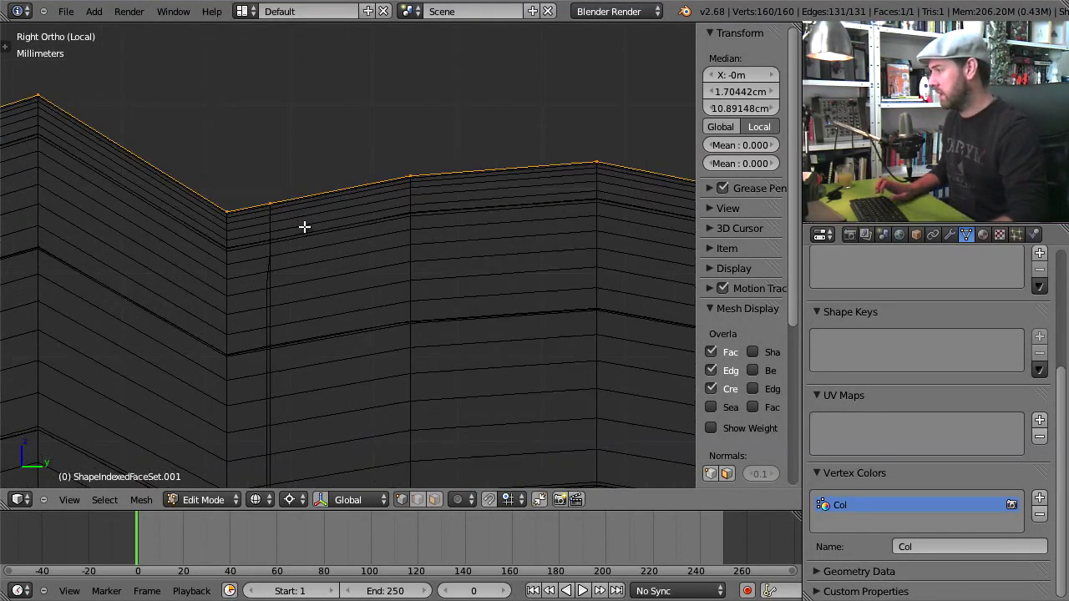
pyautogui.scroll(2, 216, 217)
pyautogui.rightClick(203, 208)
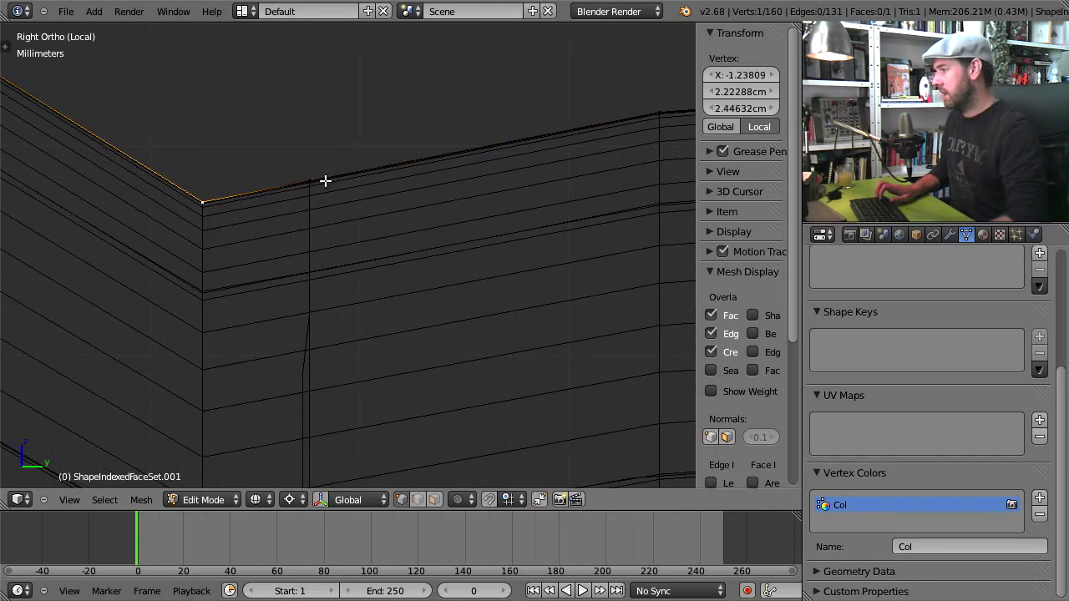
pyautogui.keyDown('shift'); pyautogui.rightClick(325, 181); pyautogui.keyUp('shift')
pyautogui.keyDown('shift'); pyautogui.rightClick(650, 107); pyautogui.keyUp('shift')
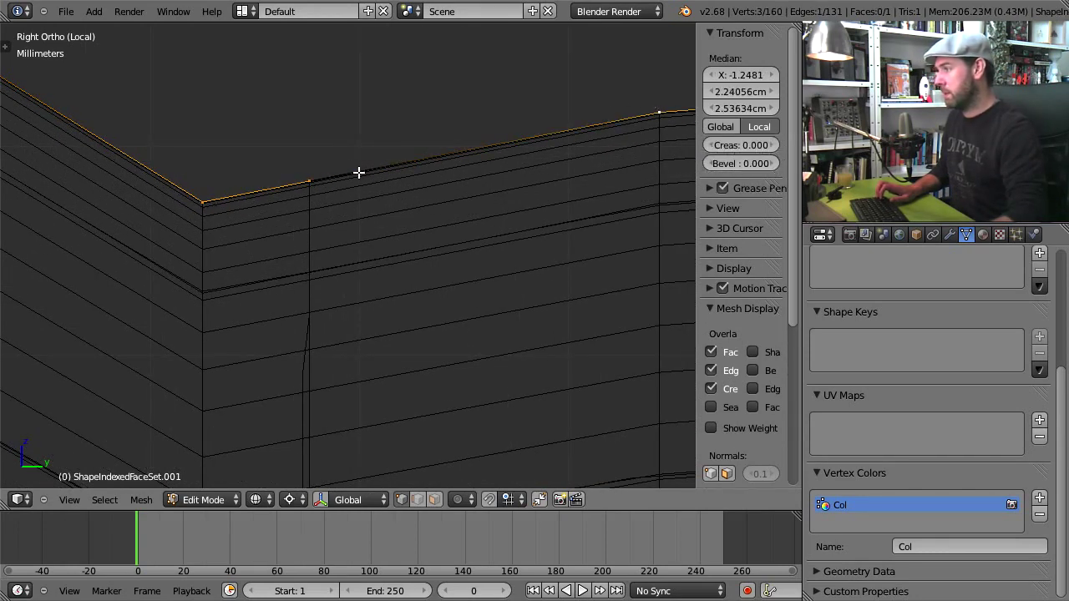
pyautogui.keyDown('shift'); pyautogui.rightClick(310, 176); pyautogui.keyUp('shift')
pyautogui.rightClick(308, 178)
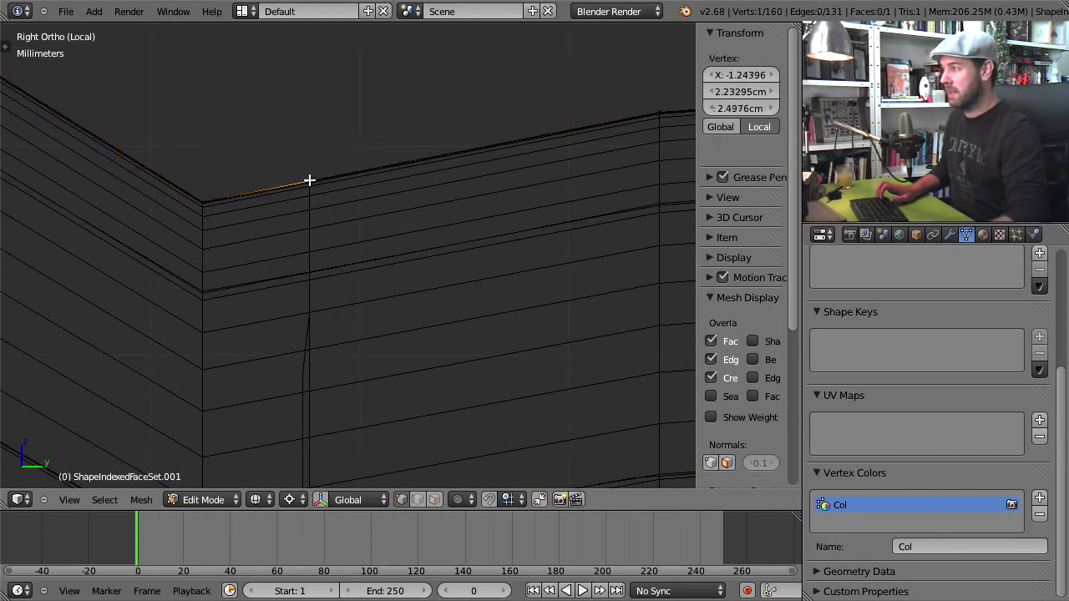
# Check the profile vertex just beyond the second dip for duplicates by moving its overlapping vertices apart, and undo the moves
pyautogui.press('g')
pyautogui.click(271, 160)
pyautogui.rightClick(310, 182)
pyautogui.press('g')
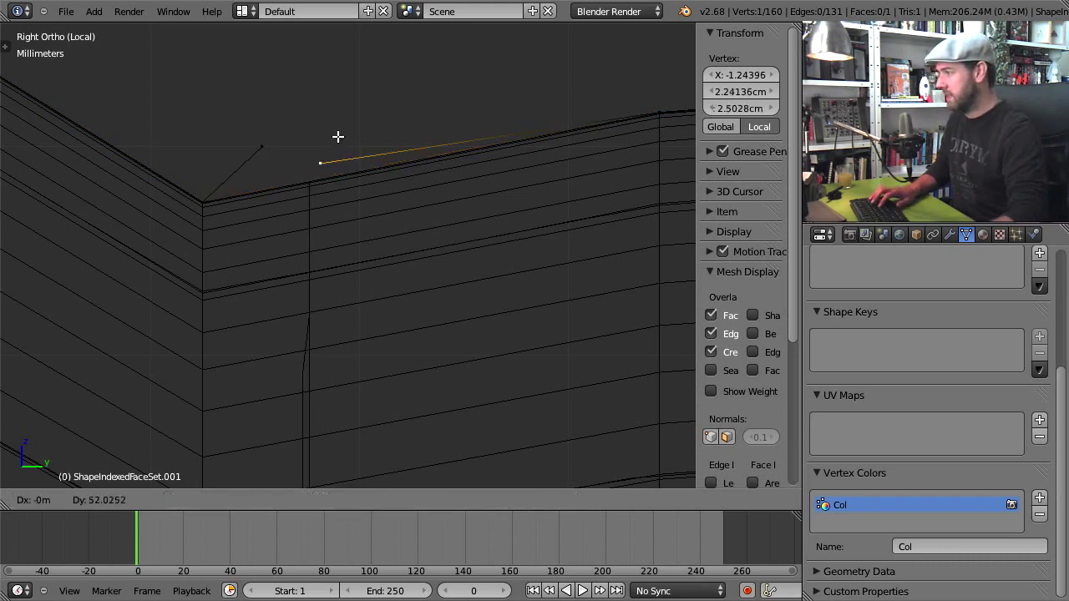
pyautogui.click(327, 146)
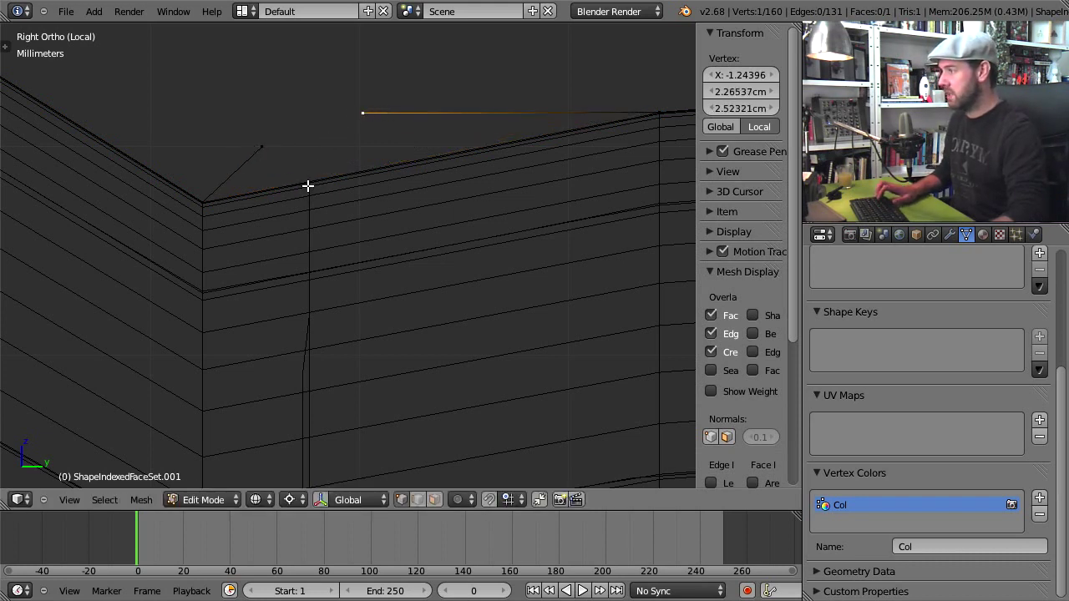
pyautogui.hotkey('ctrl', 'z')
pyautogui.hotkey('ctrl', 'z')
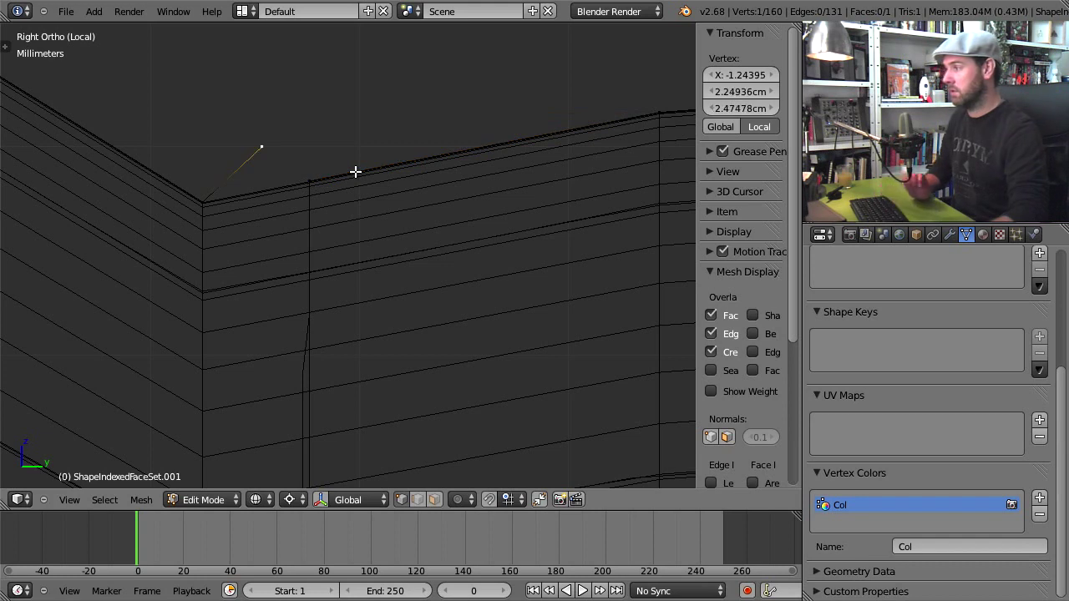
pyautogui.hotkey('ctrl', 'z')
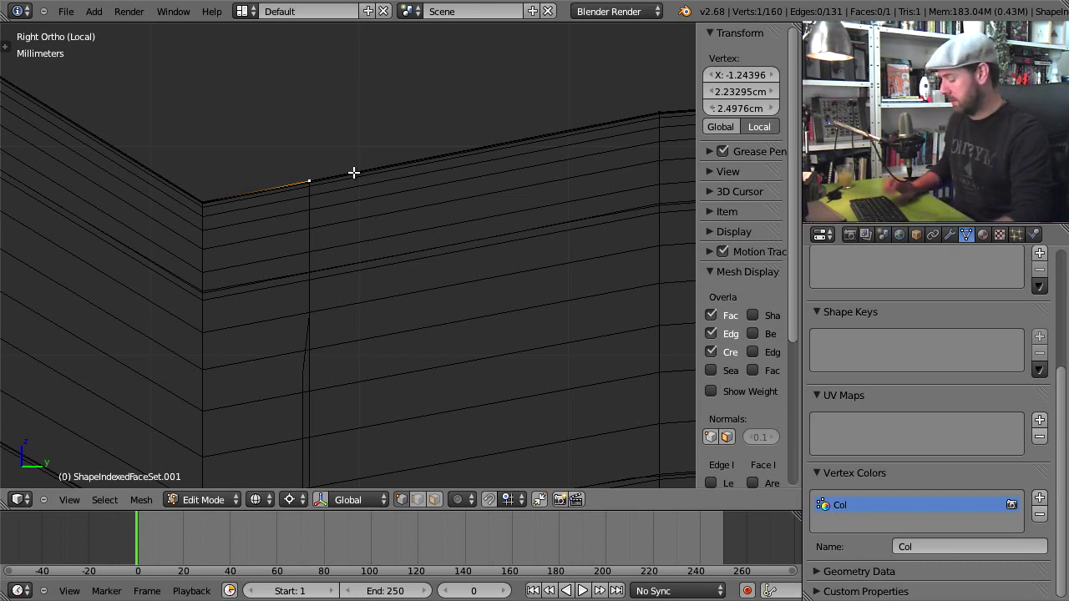
# Switch to solid shading, select all profile vertices and run Remove Doubles with a merge distance of 0.100
pyautogui.press('z')
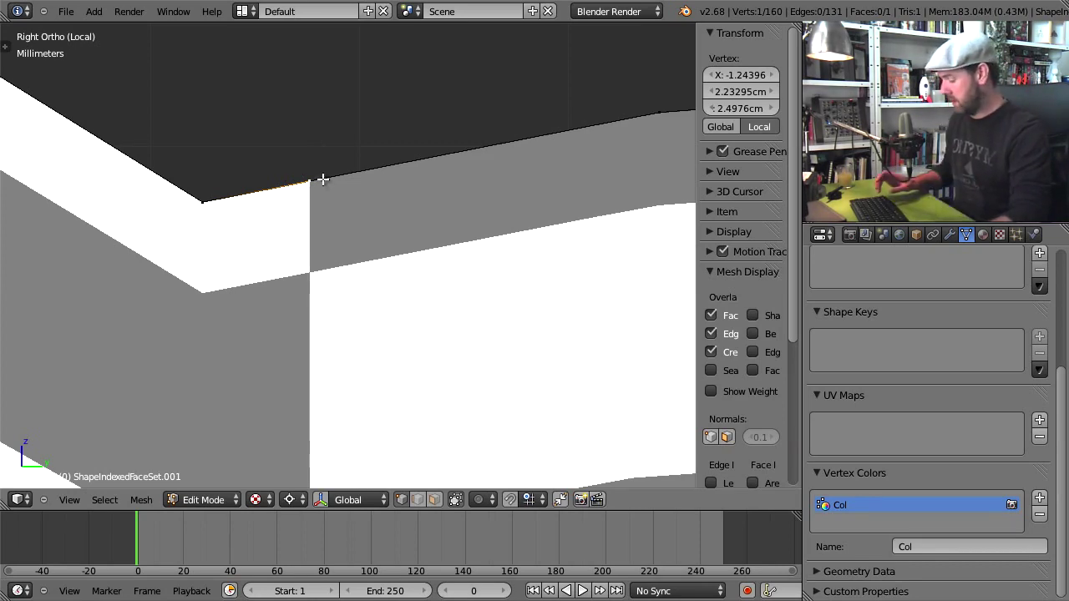
pyautogui.press('a')
pyautogui.press('a')
pyautogui.scroll(-3, 323, 178)
pyautogui.scroll(-5, 323, 179)
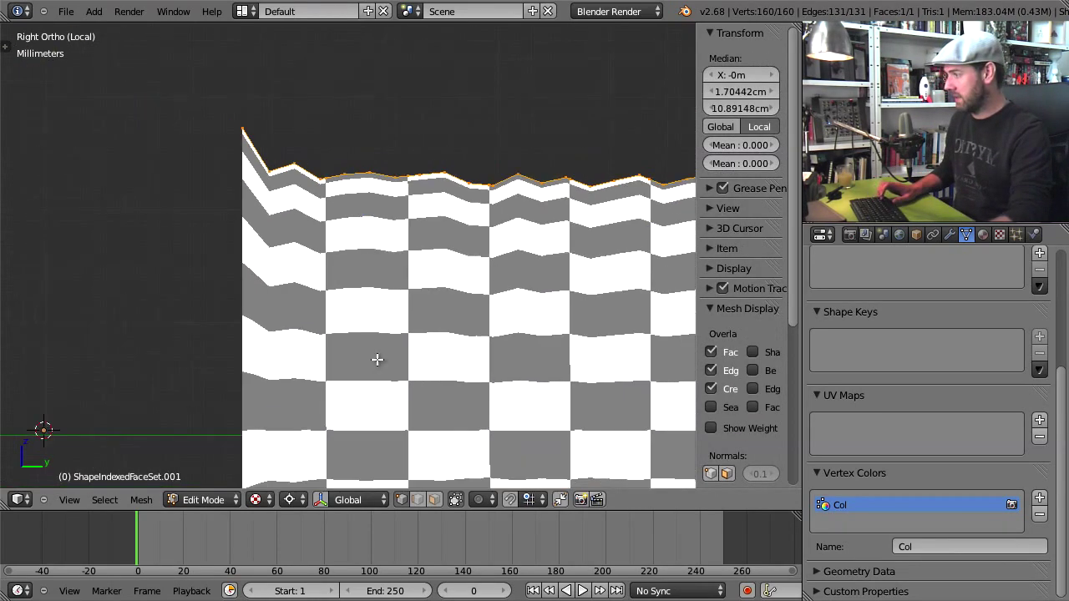
pyautogui.click(5, 44)
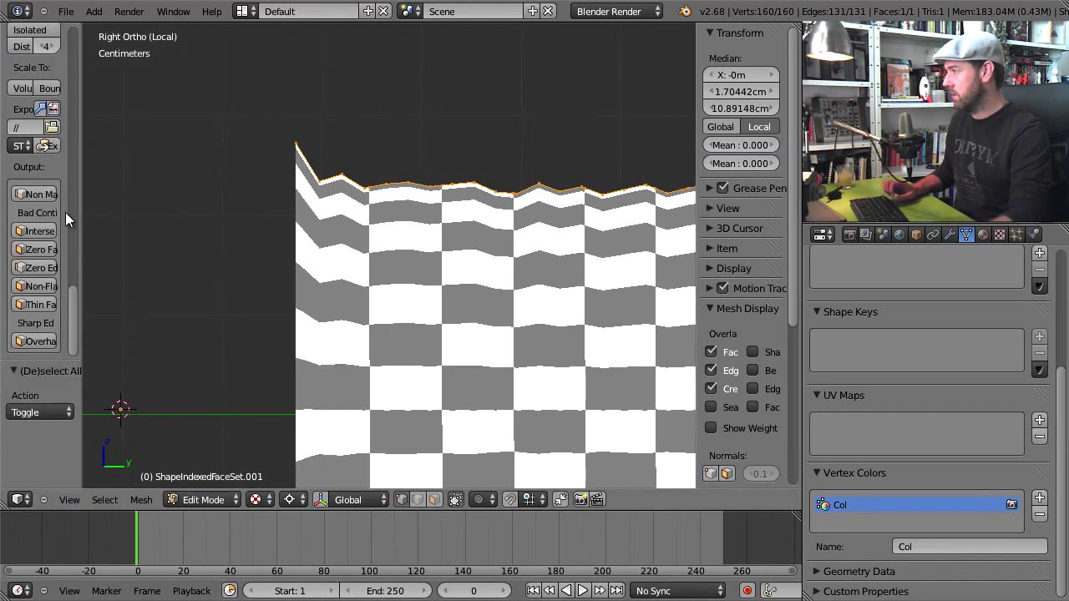
pyautogui.moveTo(81, 211); pyautogui.dragTo(189, 211)
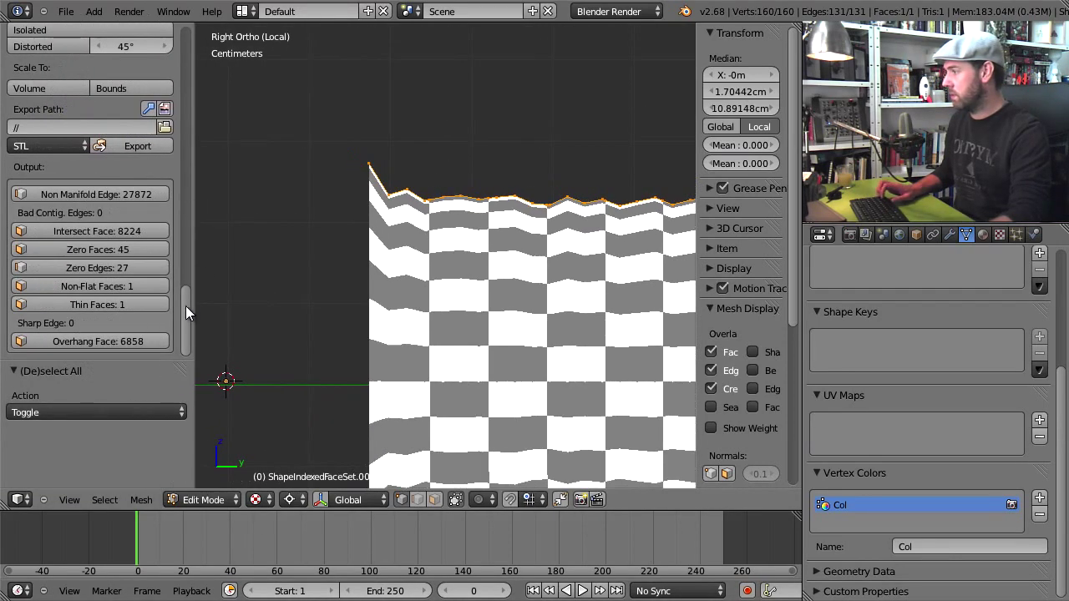
pyautogui.moveTo(186, 306); pyautogui.dragTo(210, 92)
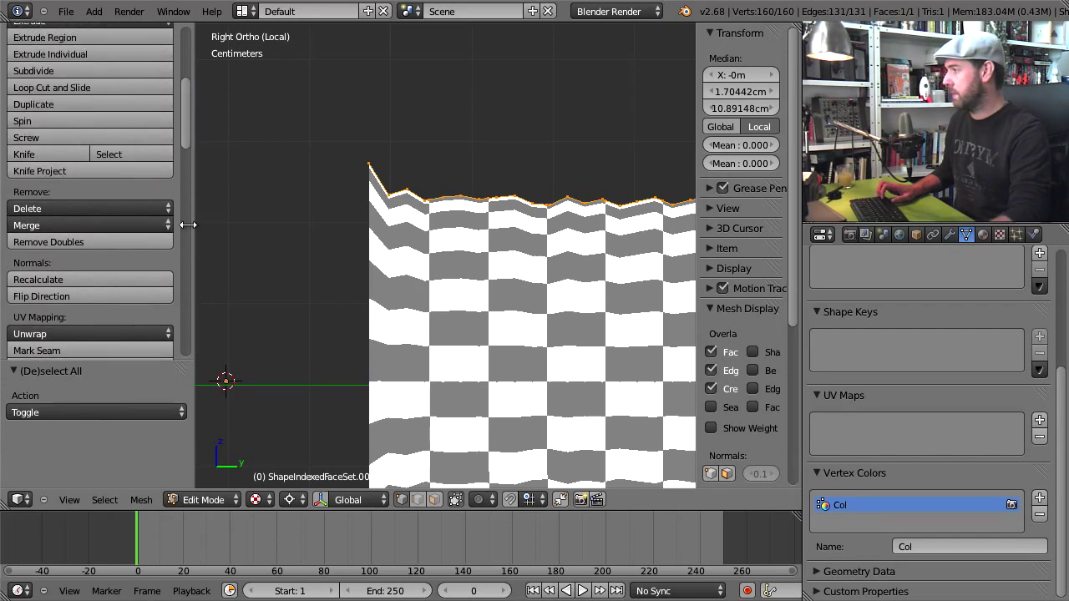
pyautogui.click(82, 241)
# Check the profile vertex just beyond the second dip for a remaining duplicate with a test move, and cancel the move
pyautogui.scroll(7, 486, 229)
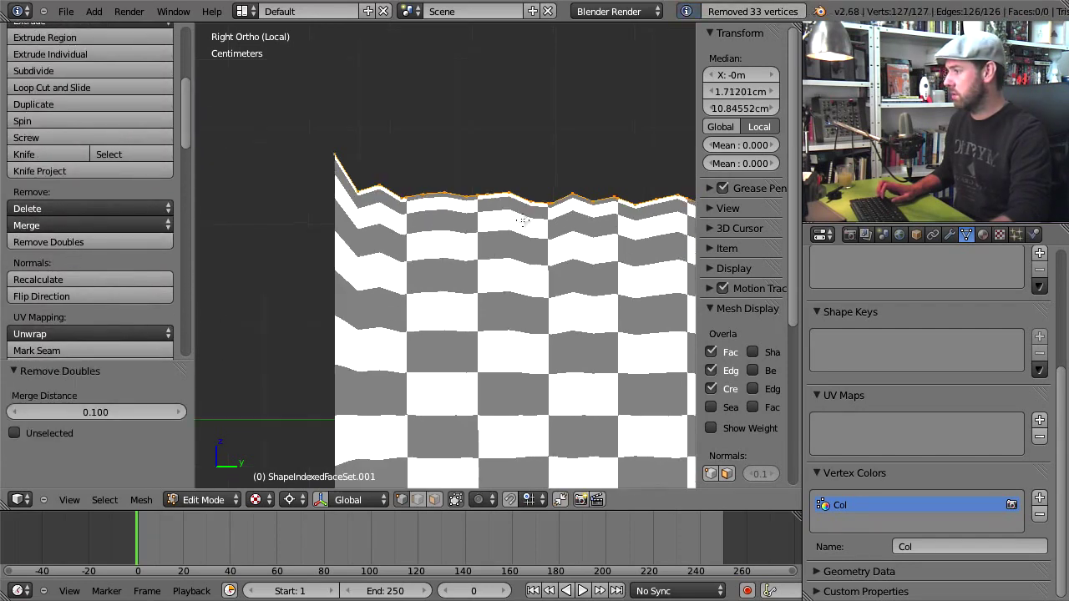
pyautogui.keyDown('shift'); pyautogui.moveTo(343, 115); pyautogui.dragTo(411, 244, button='middle'); pyautogui.keyUp('shift')
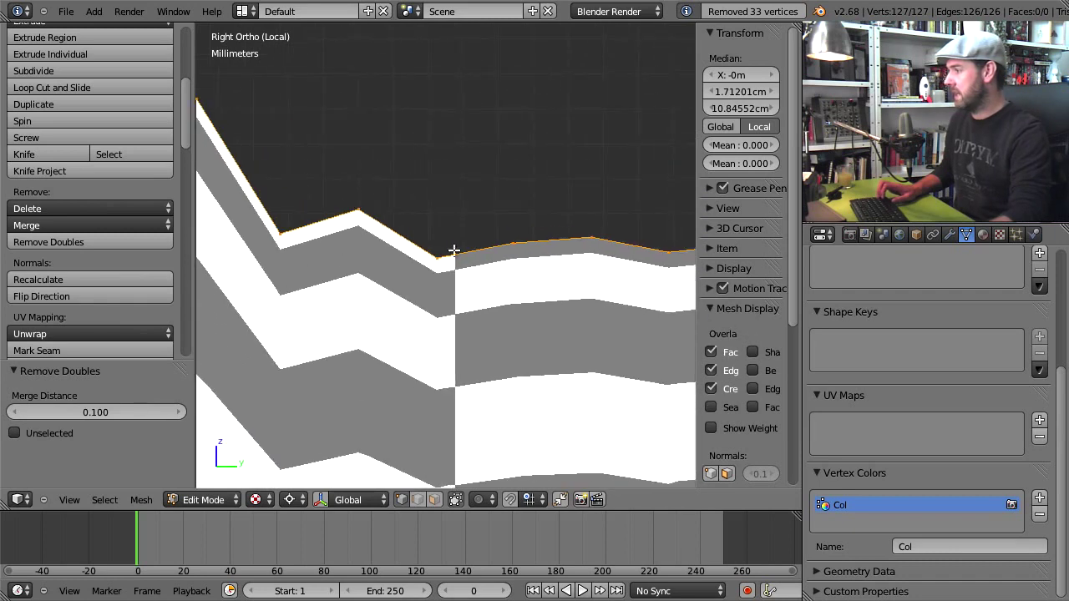
pyautogui.rightClick(451, 255)
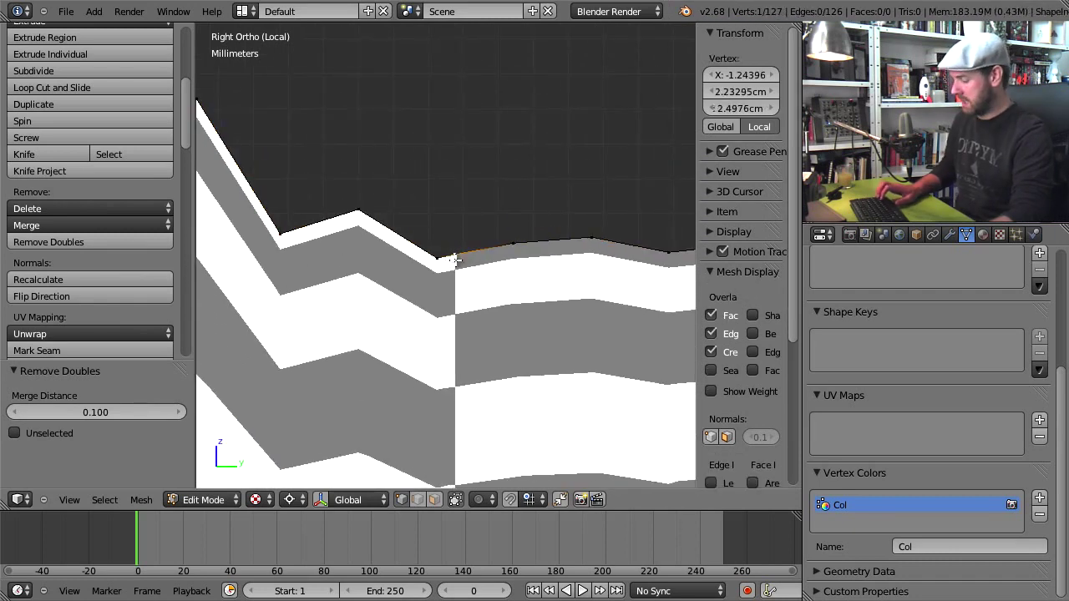
pyautogui.press('g')
pyautogui.press('Escape')
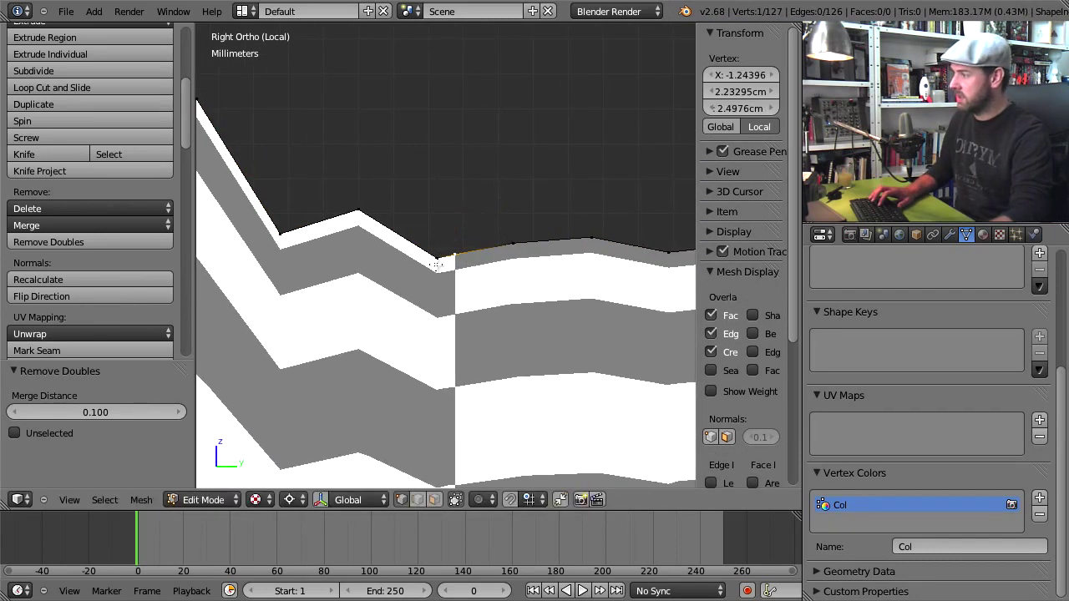
pyautogui.scroll(-3, 642, 313)
pyautogui.scroll(4, 410, 337)
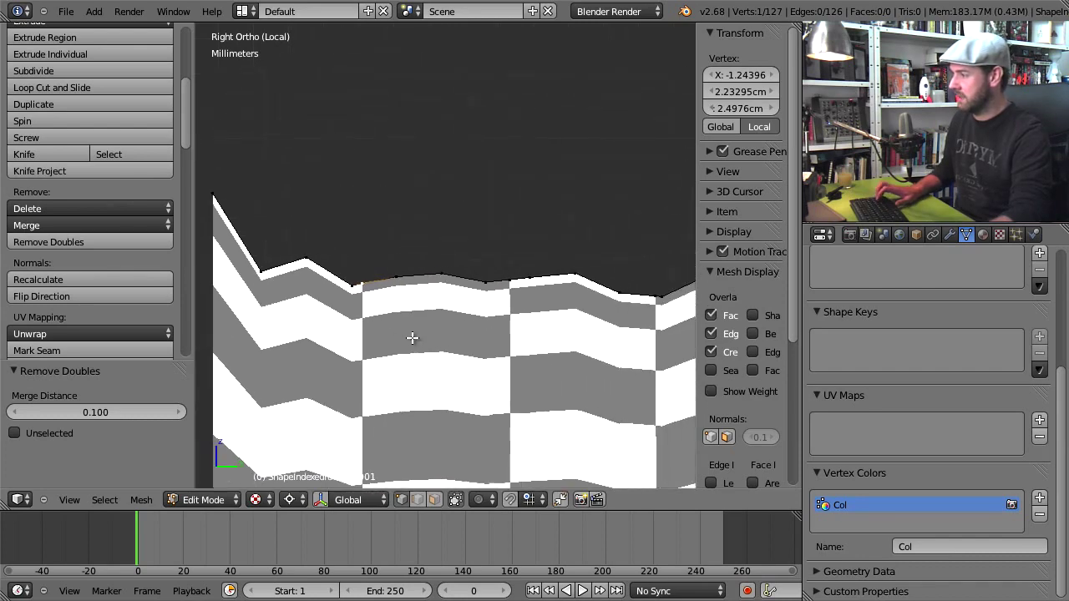
# Check several more vertices farther along the profile line for duplicates with test moves, cancelling each move
pyautogui.rightClick(493, 258)
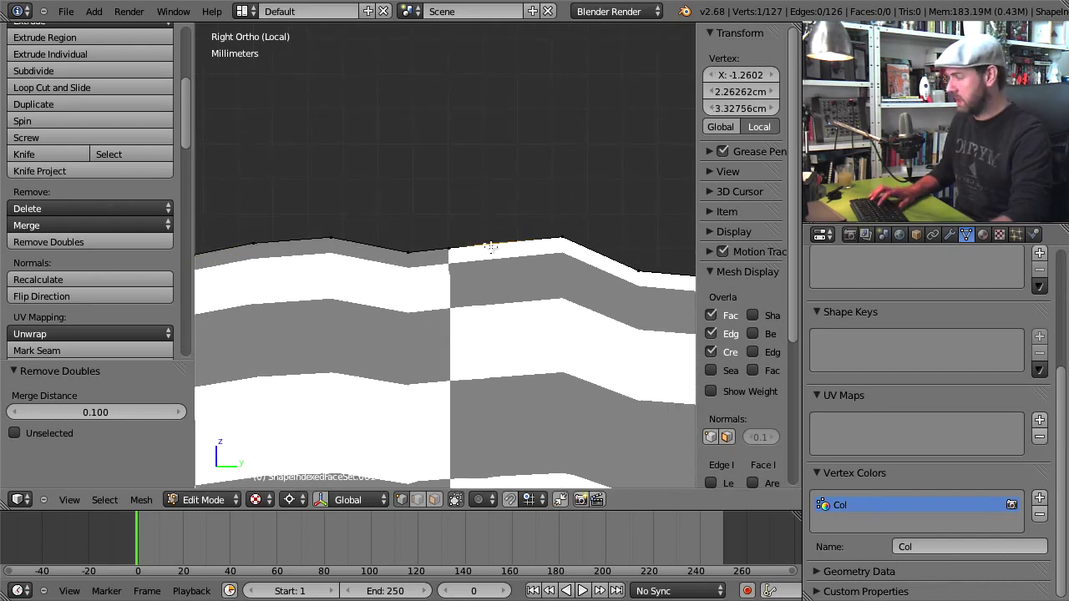
pyautogui.scroll(-3, 567, 296)
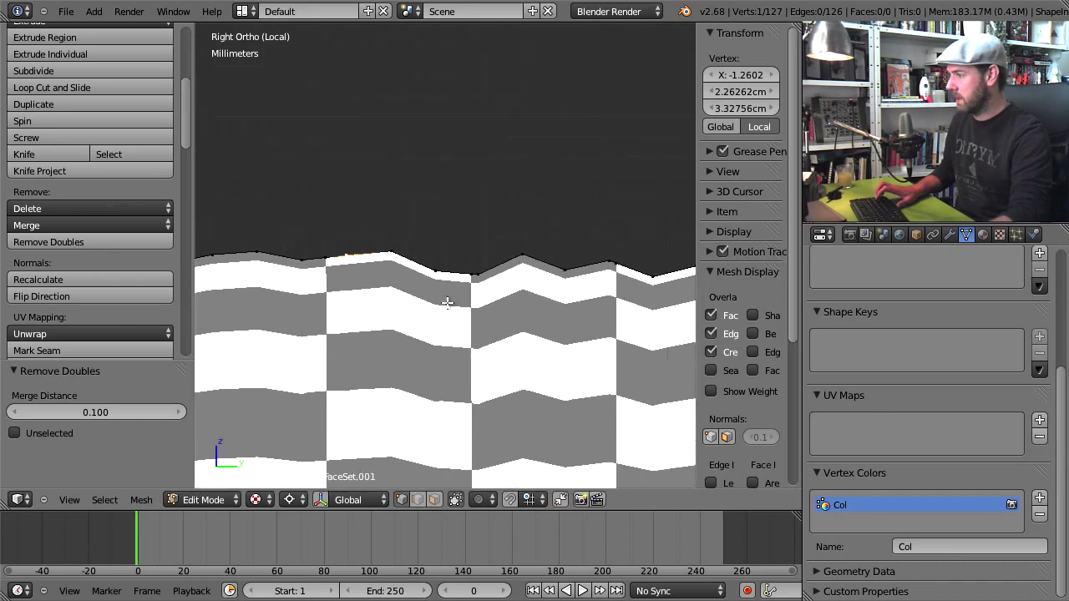
pyautogui.scroll(3, 489, 255)
pyautogui.press('g')
pyautogui.click(501, 225)
pyautogui.scroll(-3, 556, 256)
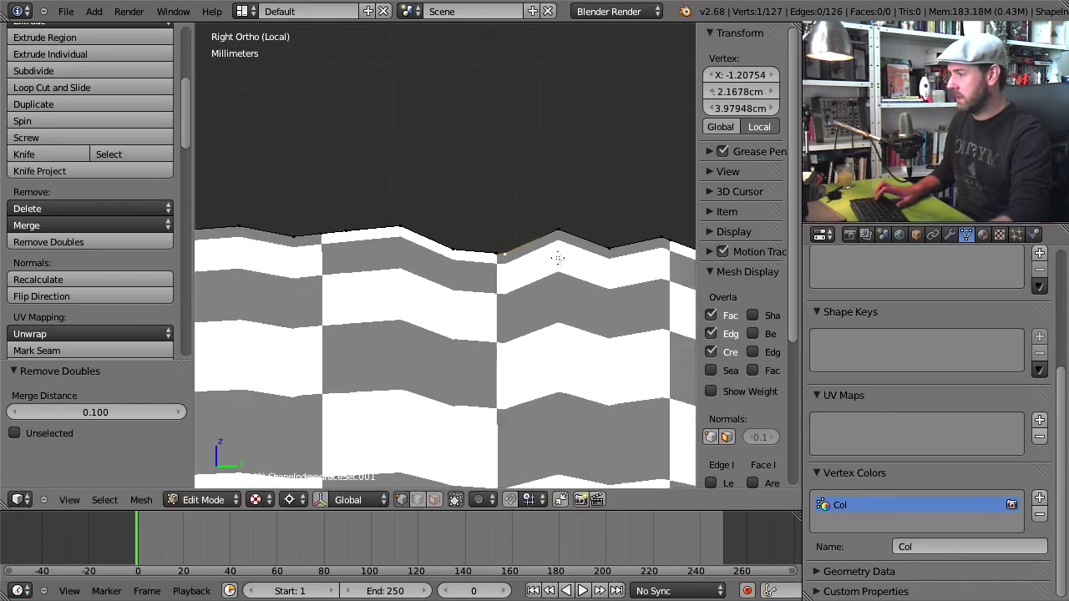
pyautogui.scroll(1, 411, 268)
pyautogui.rightClick(440, 244)
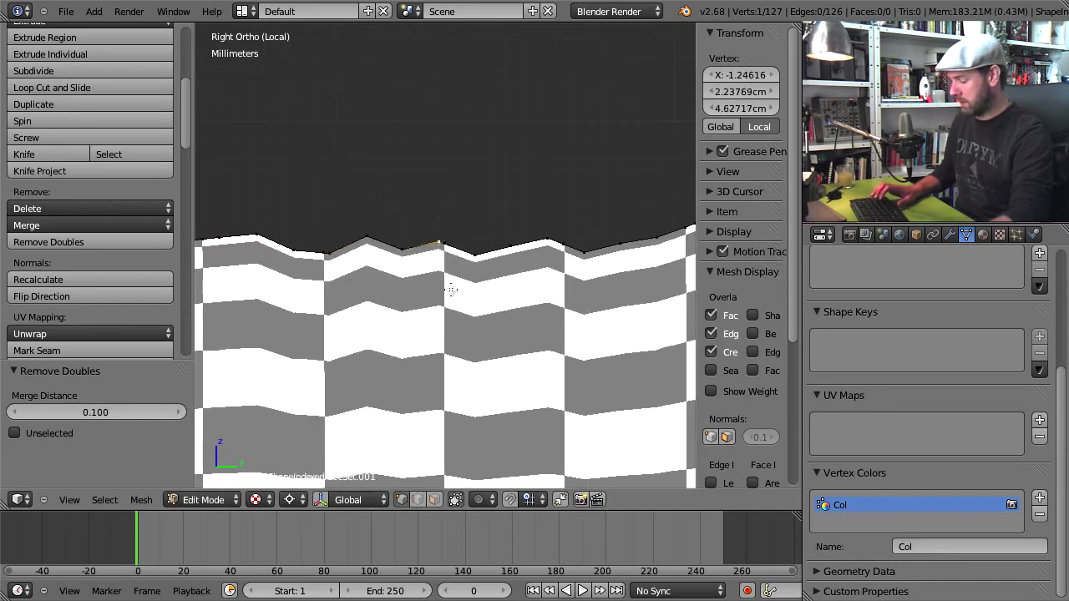
pyautogui.press('g')
pyautogui.rightClick(437, 246)
pyautogui.press('g')
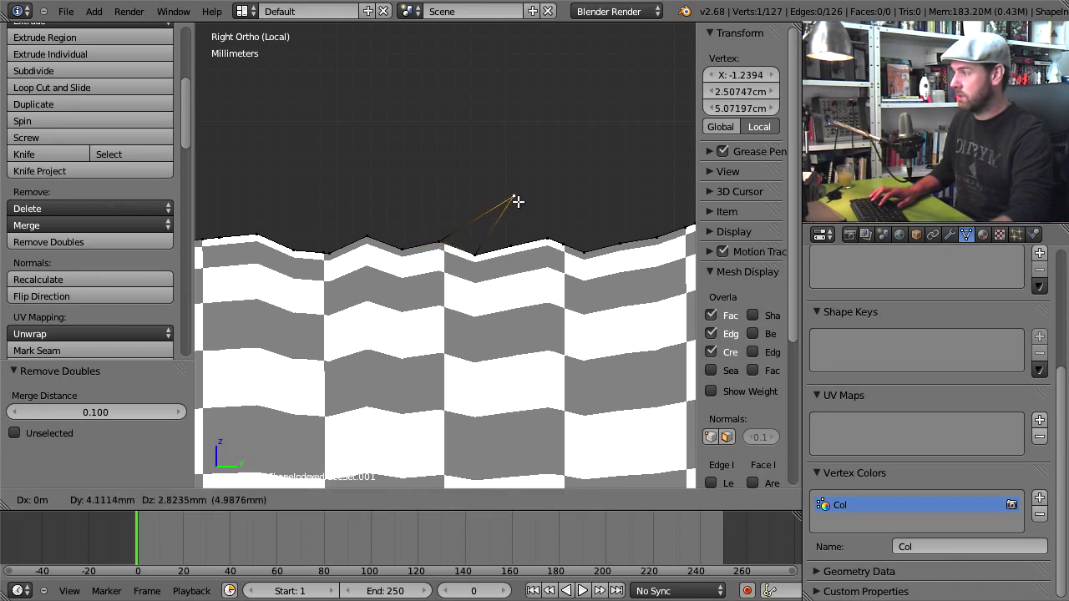
pyautogui.rightClick(517, 201)
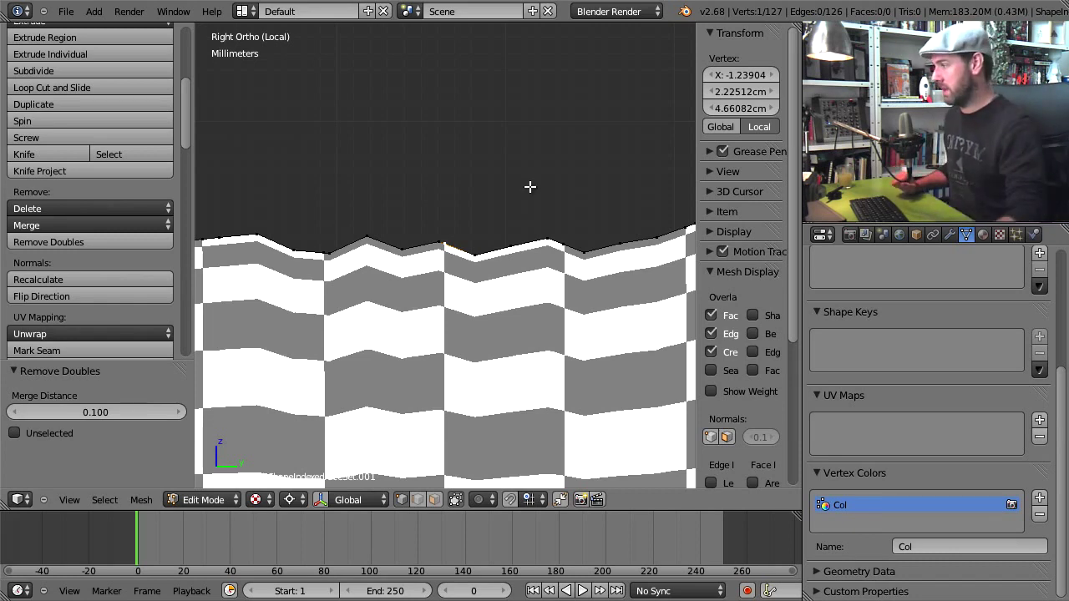
# Select all profile vertices and set up a front view showing the profile line above the 3D cursor
pyautogui.press('a')
pyautogui.press('a')
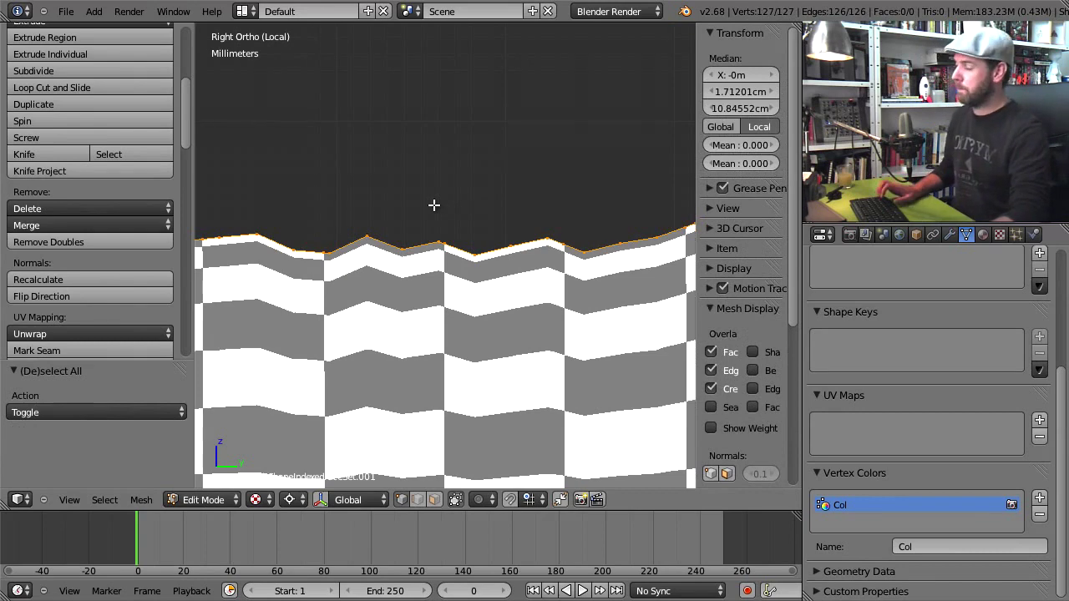
pyautogui.scroll(-3, 428, 201)
pyautogui.moveTo(428, 200); pyautogui.dragTo(492, 266, button='middle')
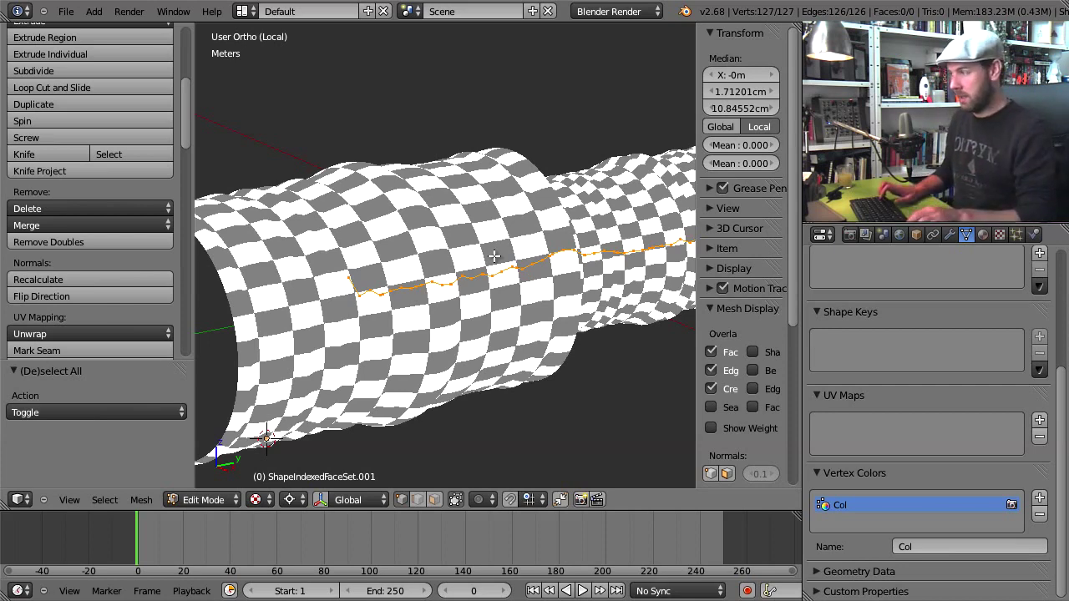
pyautogui.press('KP_1')
pyautogui.keyDown('shift'); pyautogui.moveTo(393, 280); pyautogui.dragTo(441, 183, button='middle'); pyautogui.keyUp('shift')
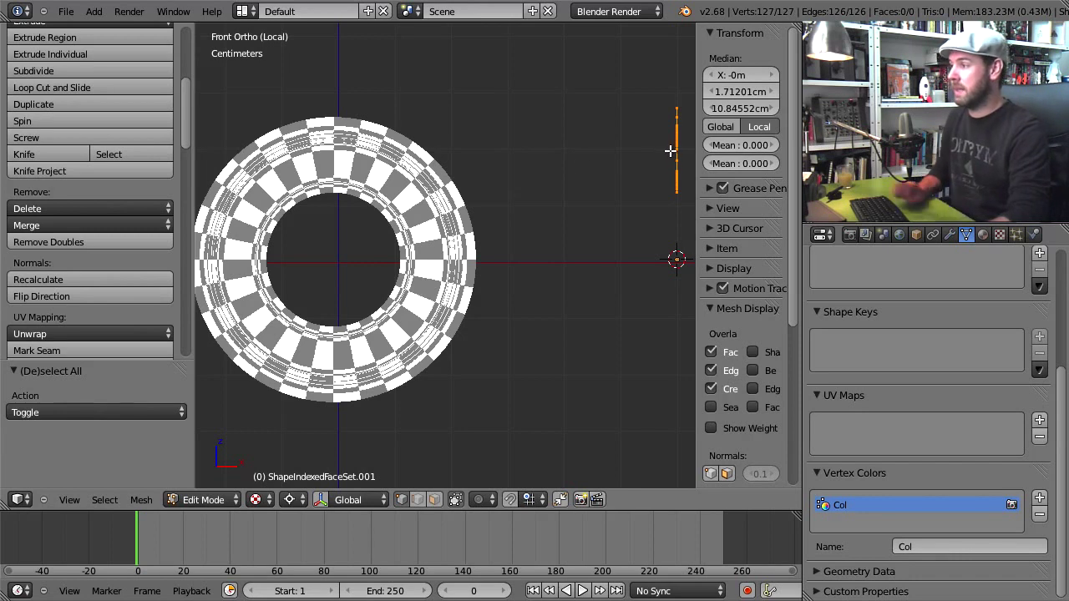
pyautogui.keyDown('shift'); pyautogui.moveTo(673, 159); pyautogui.dragTo(480, 208, button='middle'); pyautogui.keyUp('shift')
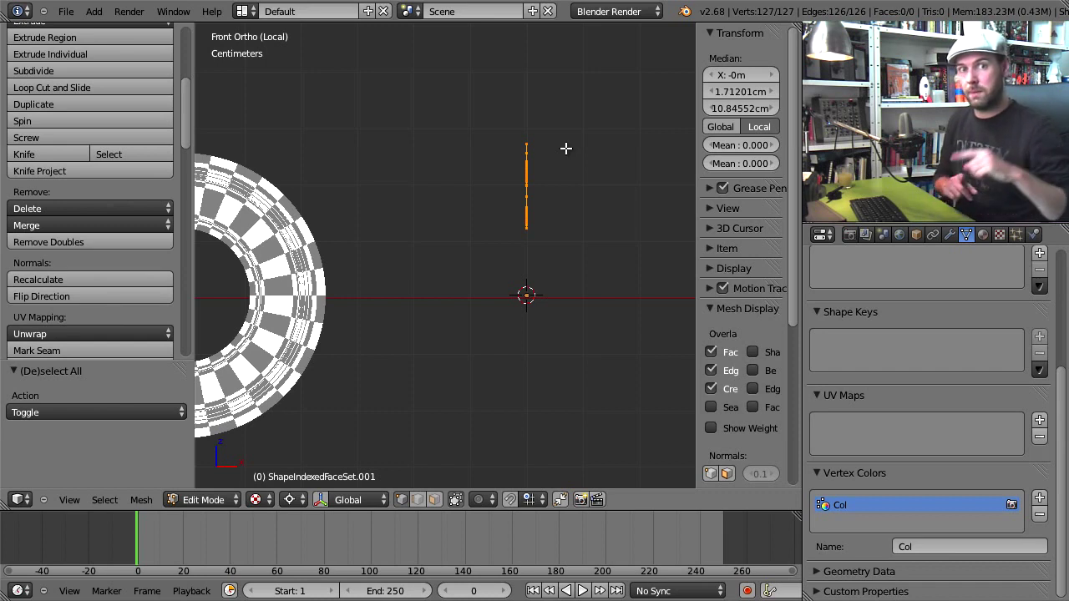
# Try spinning the profile around the 3D cursor in front view with 4 steps and an angle of about 39°, and undo it
pyautogui.click(59, 120)
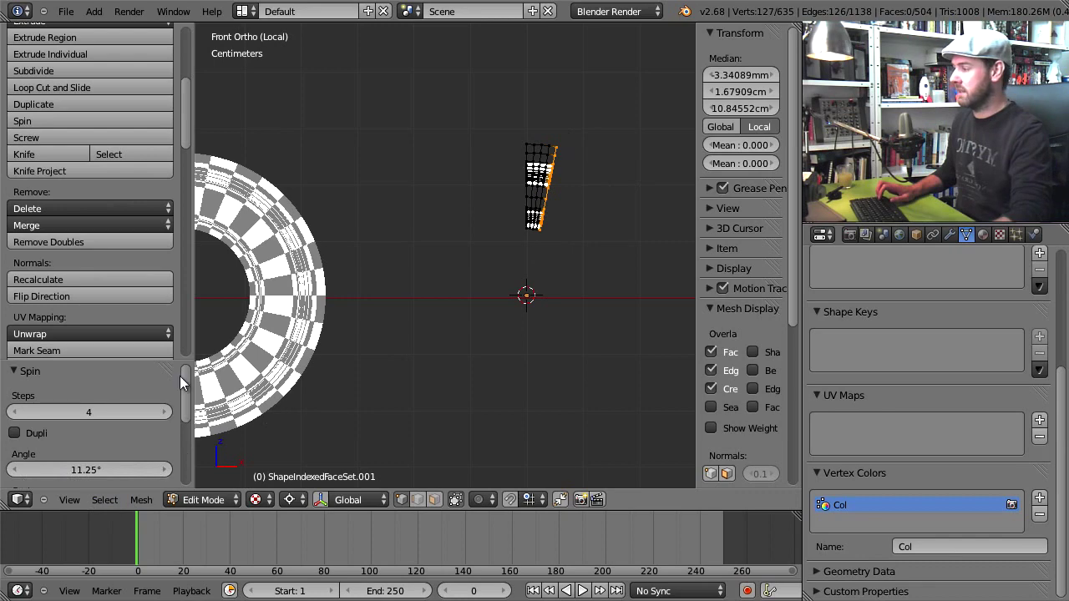
pyautogui.moveTo(78, 473); pyautogui.dragTo(204, 465)
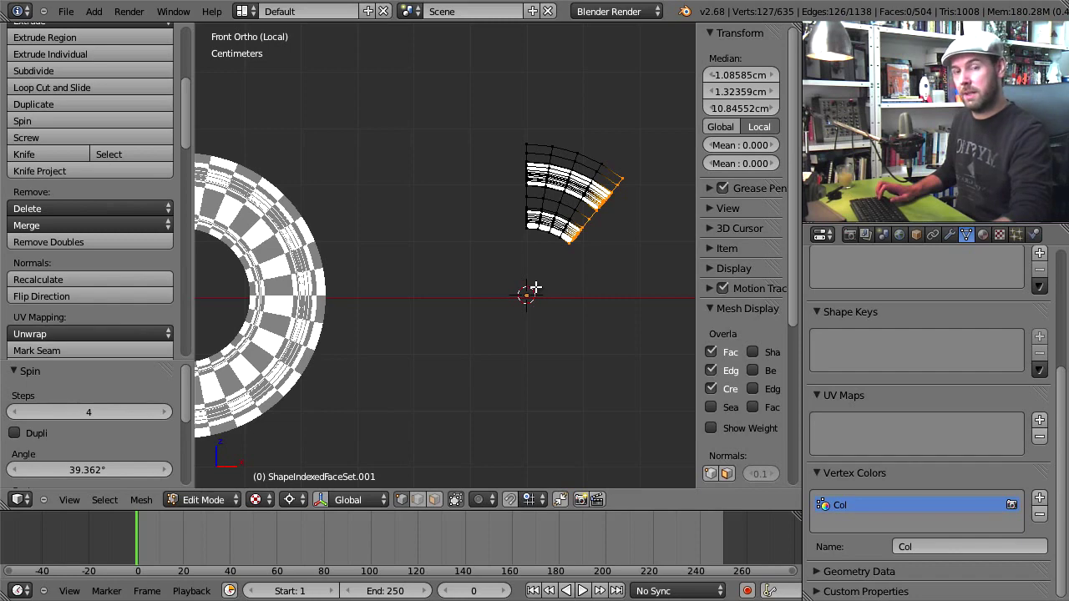
pyautogui.hotkey('ctrl', 'z')
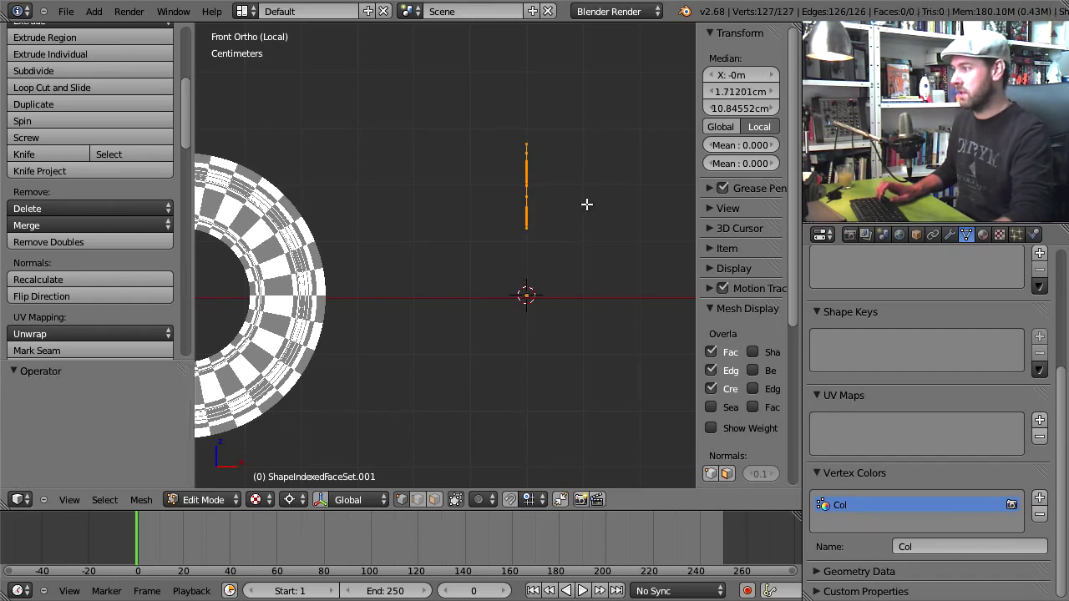
# Spin the profile around the 3D cursor from an oblique user view with 12 steps and an angle of about 90°
pyautogui.moveTo(587, 203); pyautogui.dragTo(525, 239, button='middle')
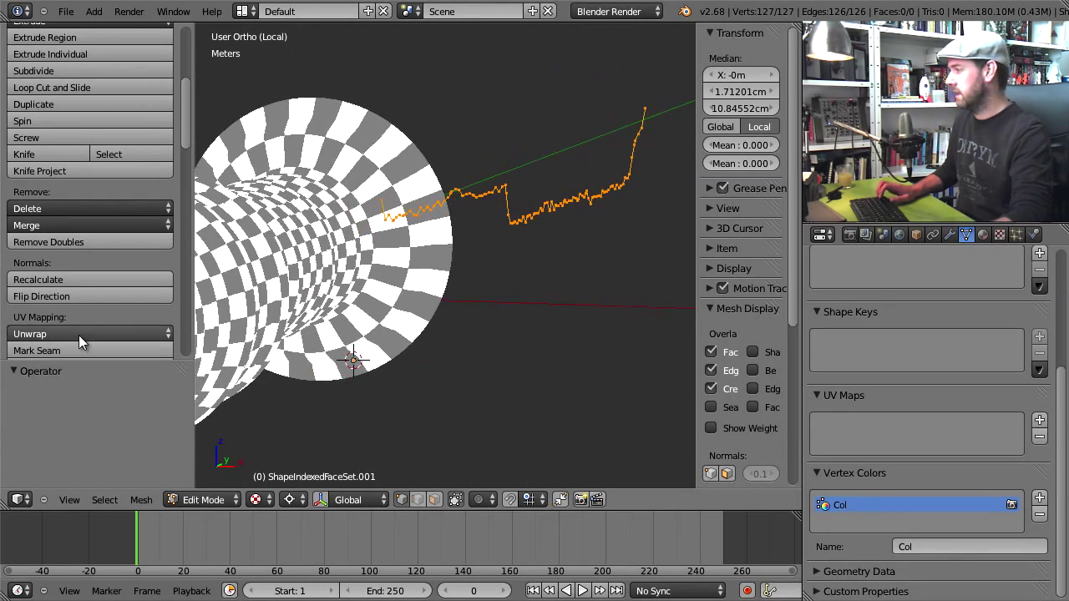
pyautogui.click(44, 120)
pyautogui.keyDown('ctrl'); pyautogui.scroll(8, 145, 408); pyautogui.keyUp('ctrl')
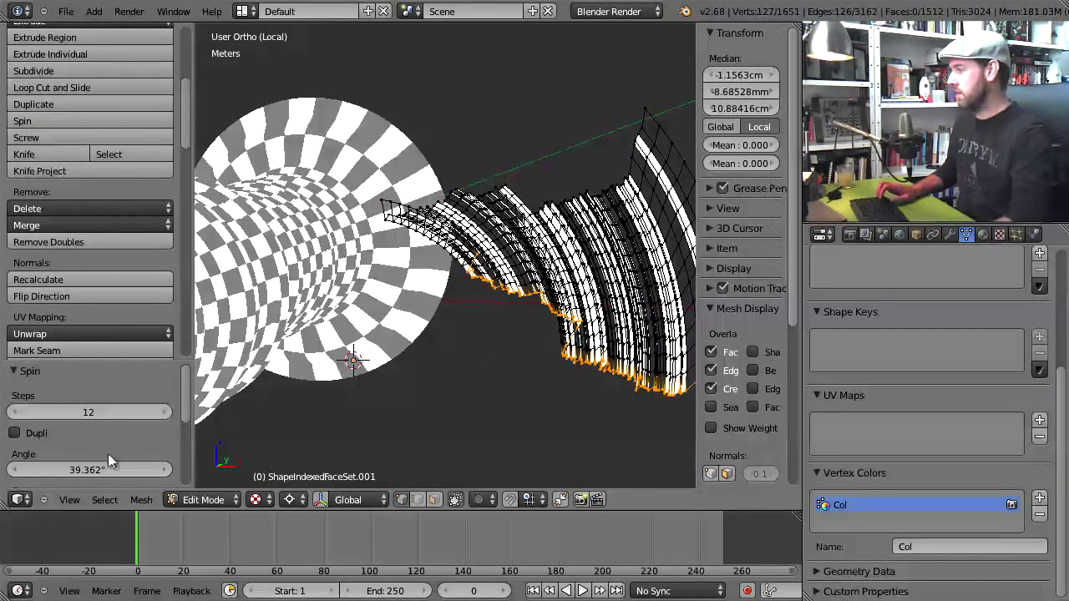
pyautogui.moveTo(87, 465); pyautogui.dragTo(341, 399)
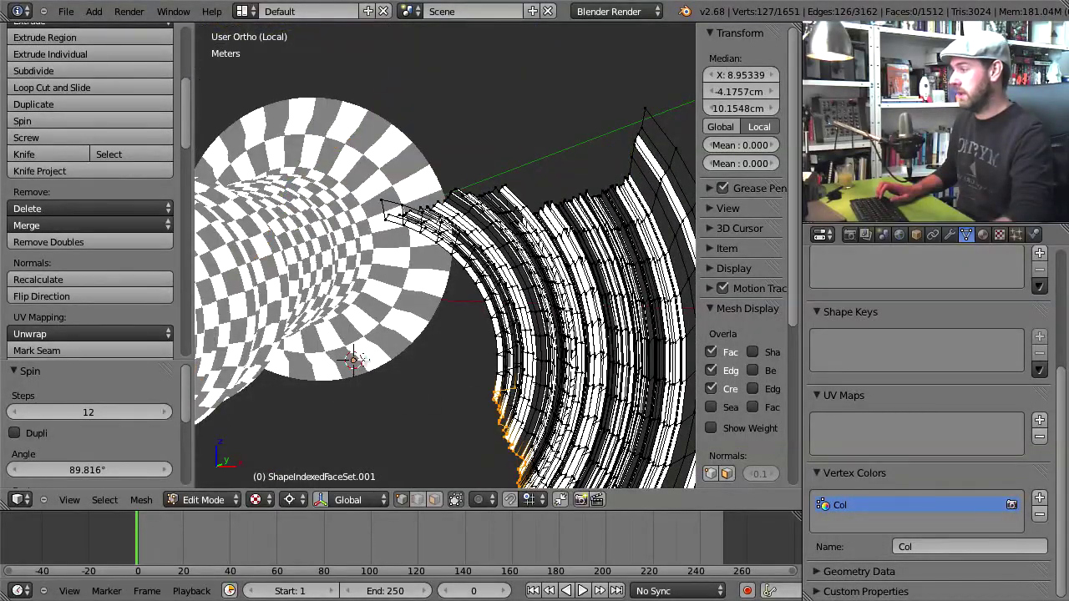
# Undo the last spin of the profile and return to front view
pyautogui.hotkey('ctrl', 'z')
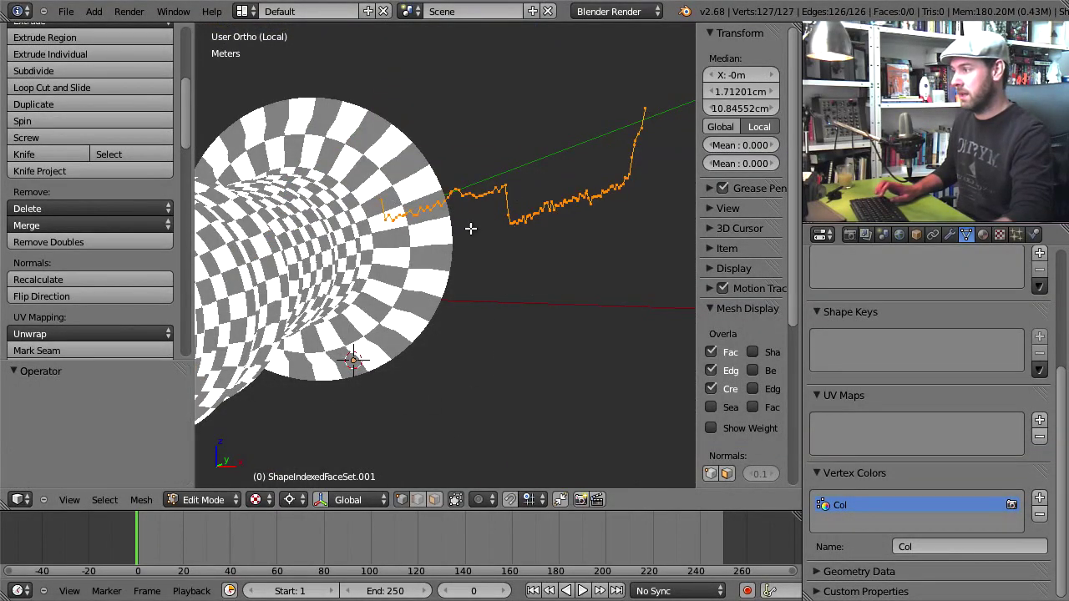
pyautogui.press('KP_1')
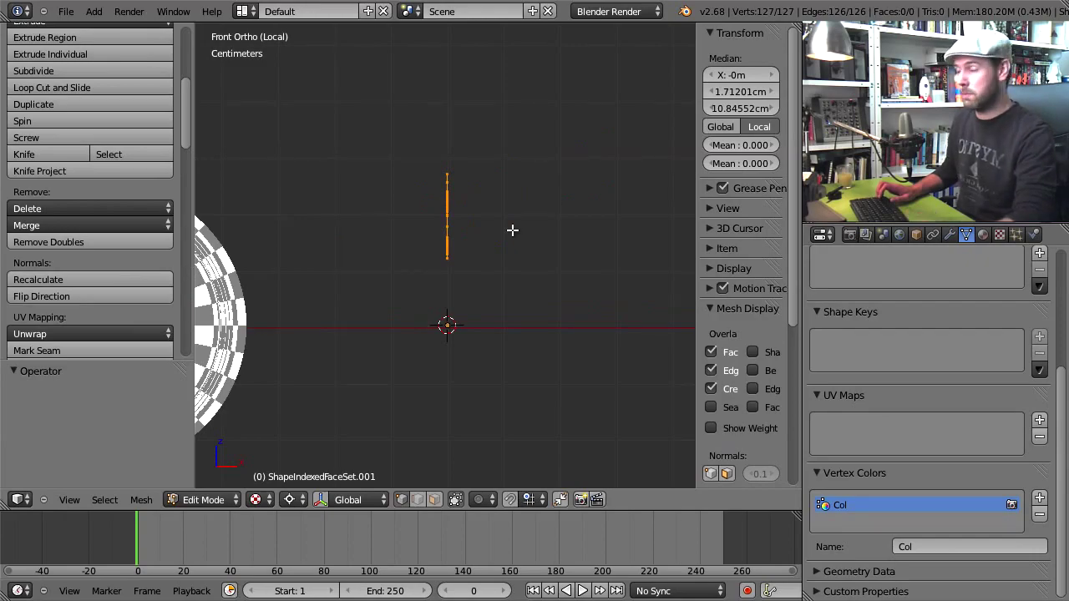
# Examine the original tube's mesh in Edit Mode to see how its checkered squares are subdivided around the circumference
pyautogui.keyDown('shift'); pyautogui.moveTo(322, 226); pyautogui.dragTo(571, 156, button='middle'); pyautogui.keyUp('shift')
pyautogui.press('Tab')
pyautogui.rightClick(404, 153)
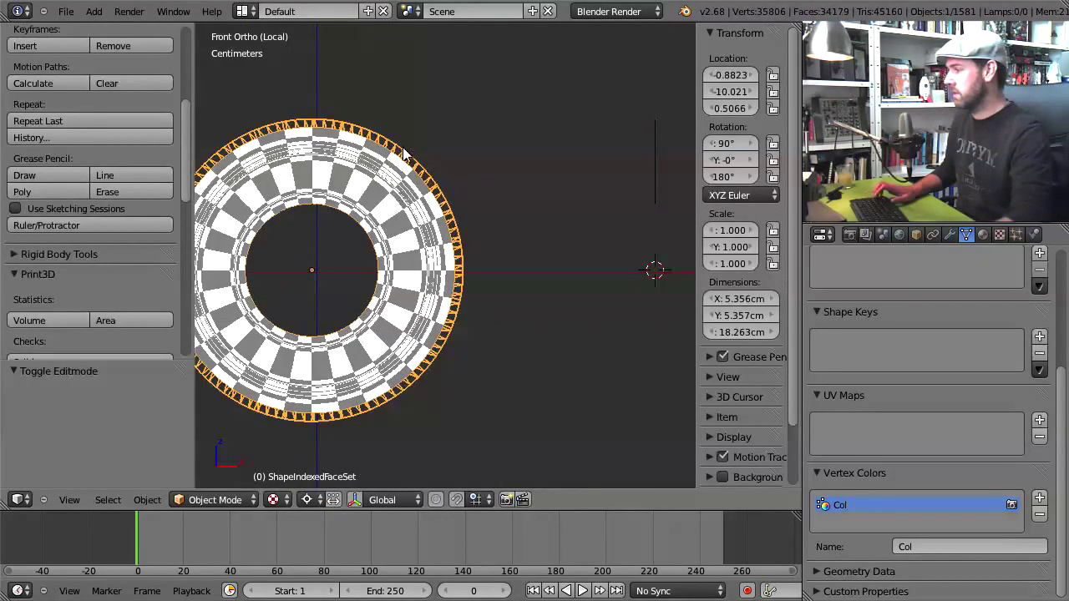
pyautogui.moveTo(404, 153); pyautogui.dragTo(487, 39, button='middle')
pyautogui.press('Tab')
pyautogui.scroll(5, 291, 238)
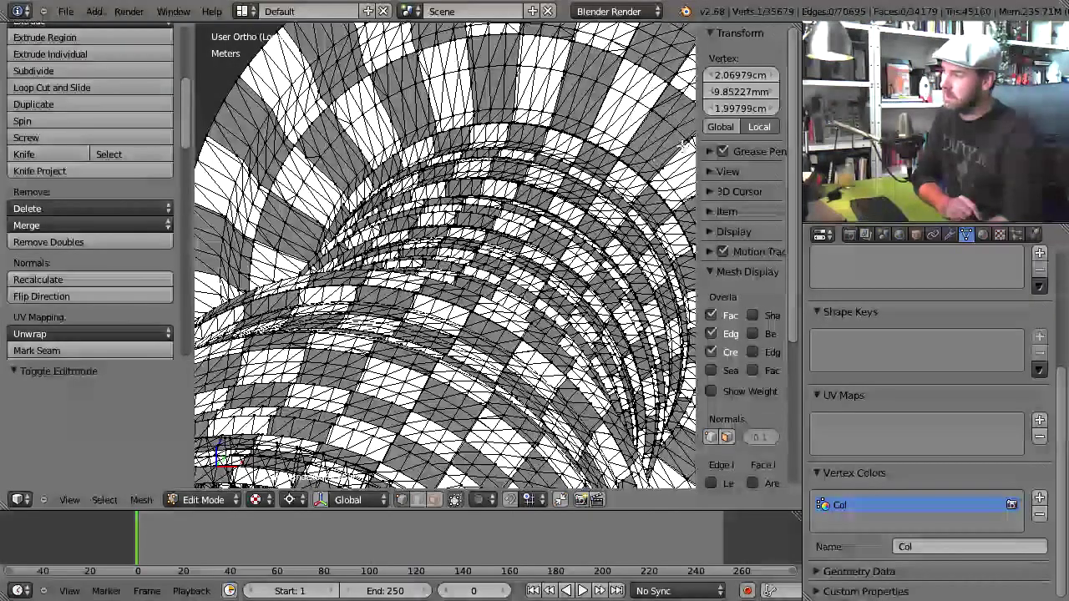
pyautogui.scroll(-6, 656, 150)
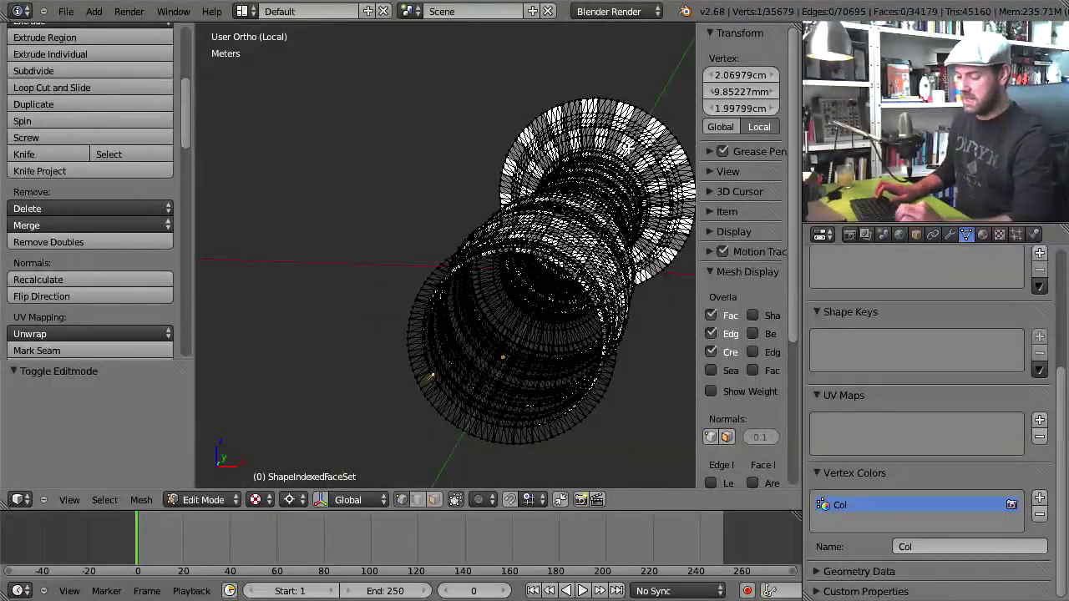
pyautogui.press('KP_1')
pyautogui.press('Tab')
pyautogui.scroll(-4, 591, 267)
pyautogui.keyDown('shift'); pyautogui.moveTo(592, 270); pyautogui.dragTo(522, 228, button='middle'); pyautogui.keyUp('shift')
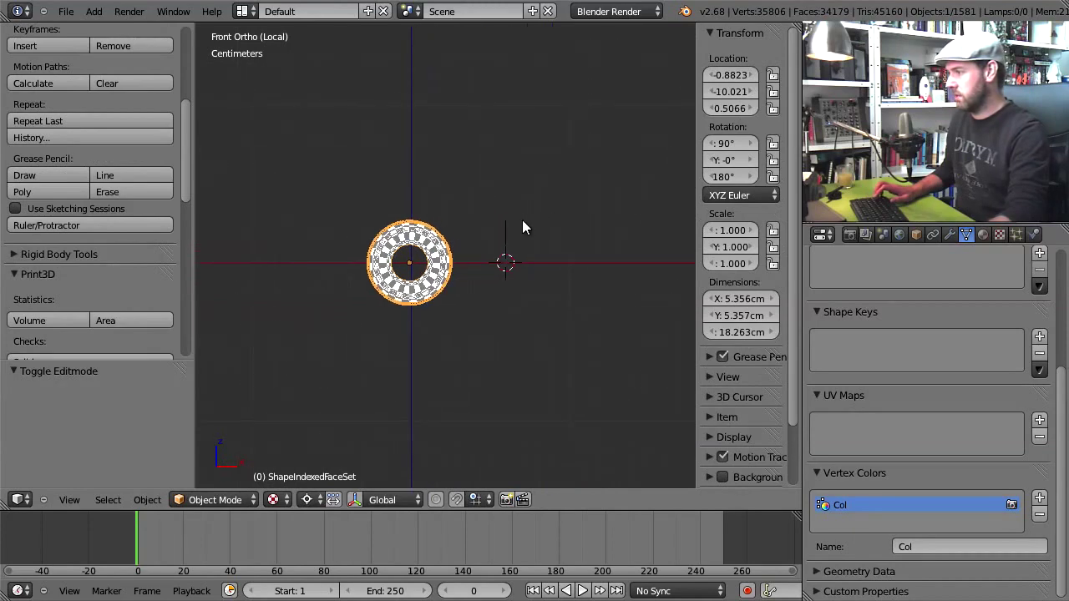
# Spin the separate profile line around the 3D cursor in front view with 3 steps
pyautogui.rightClick(502, 230)
pyautogui.scroll(9, 521, 279)
pyautogui.press('Tab')
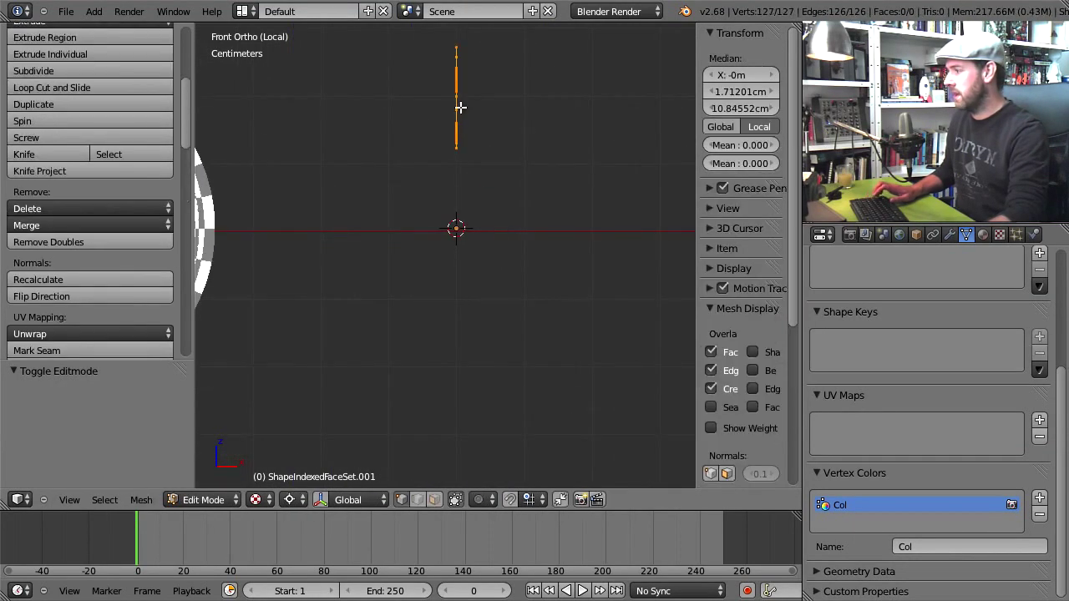
pyautogui.keyDown('shift'); pyautogui.moveTo(441, 158); pyautogui.dragTo(458, 257, button='middle'); pyautogui.keyUp('shift')
pyautogui.click(45, 120)
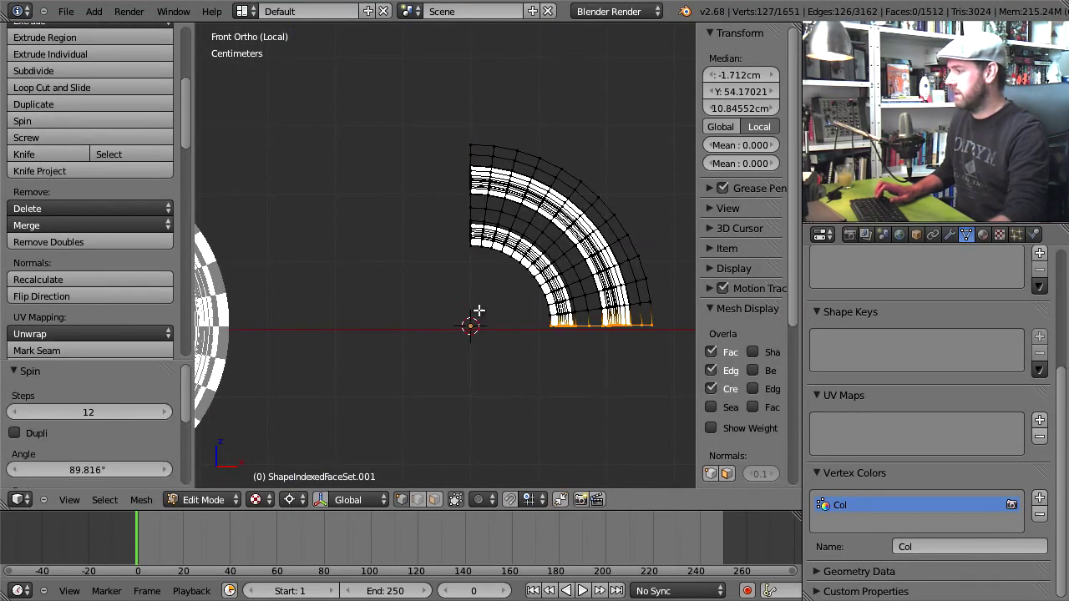
pyautogui.click(95, 411)
pyautogui.write('3')
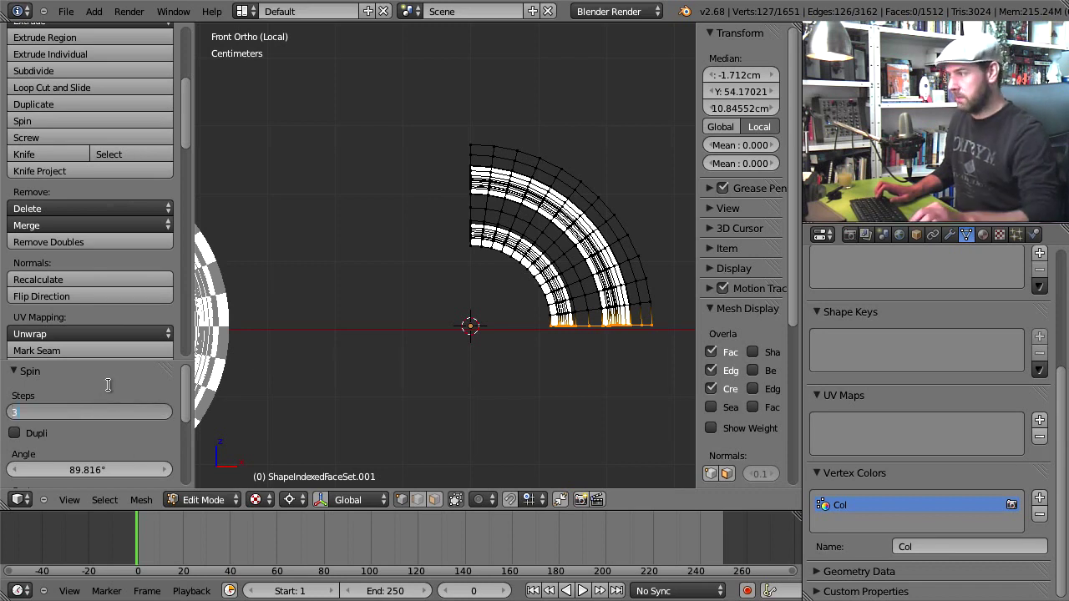
pyautogui.press('Return')
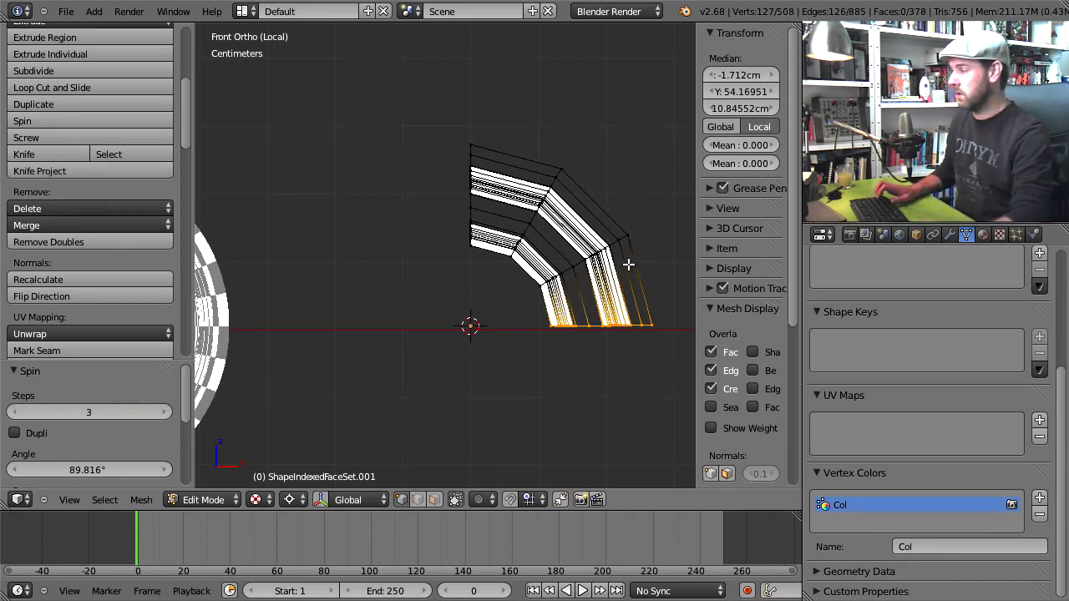
# Set the spin angle to 360/32 degrees so the strip covers one checker square
pyautogui.click(103, 468)
pyautogui.write('360/32')
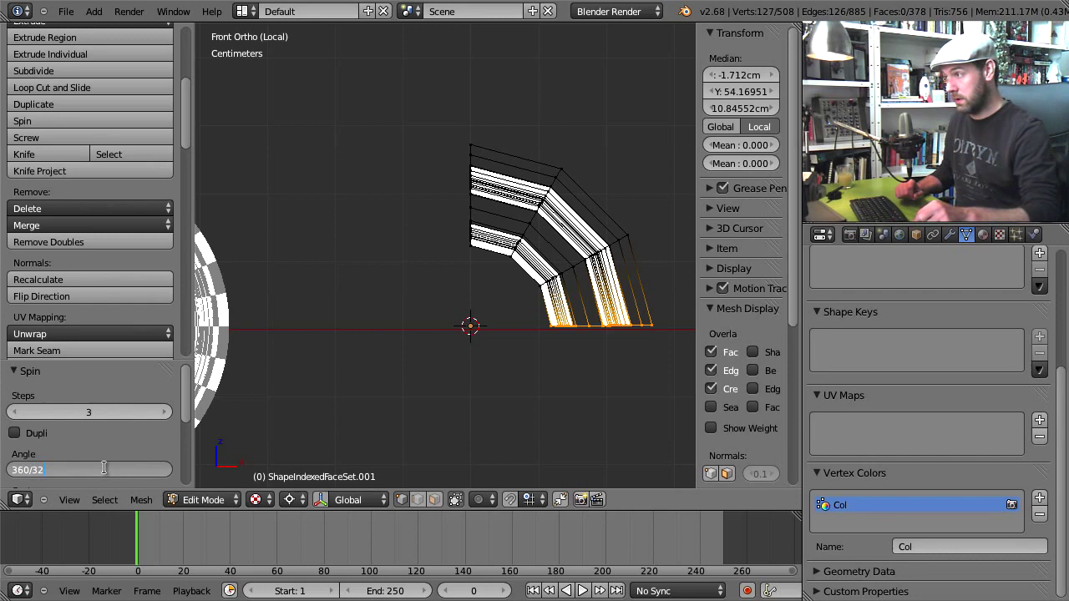
pyautogui.press('Return')
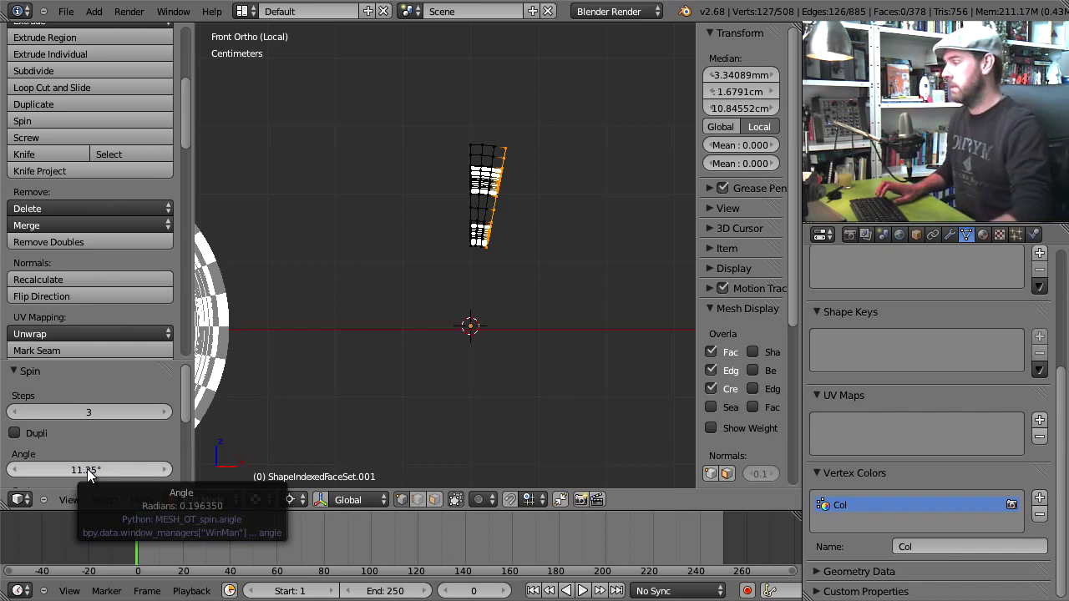
pyautogui.click(84, 467)
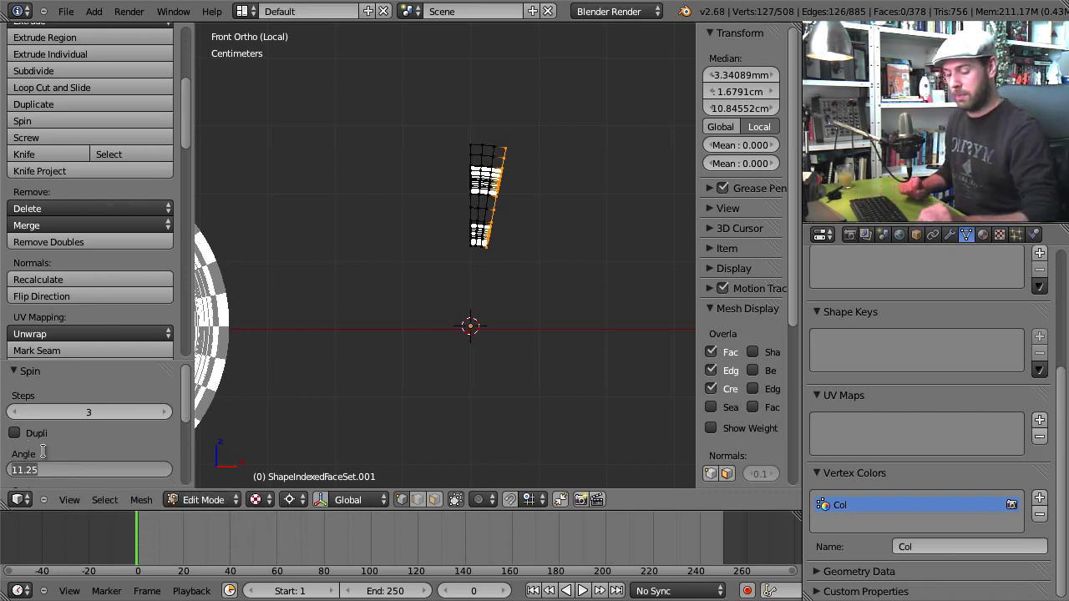
pyautogui.write('36')
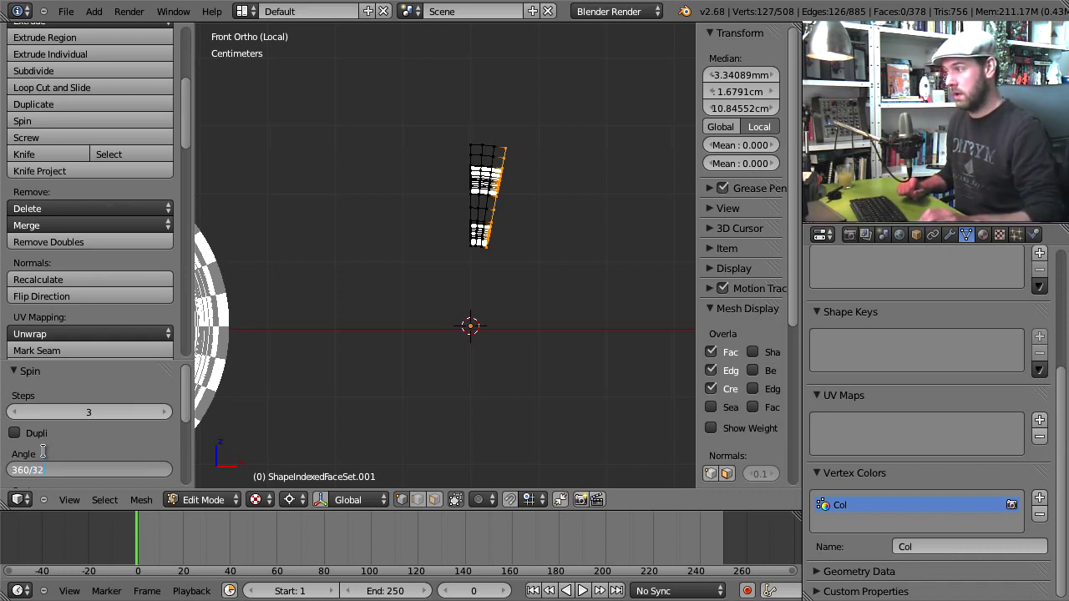
pyautogui.write('0/32')
pyautogui.press('Return')
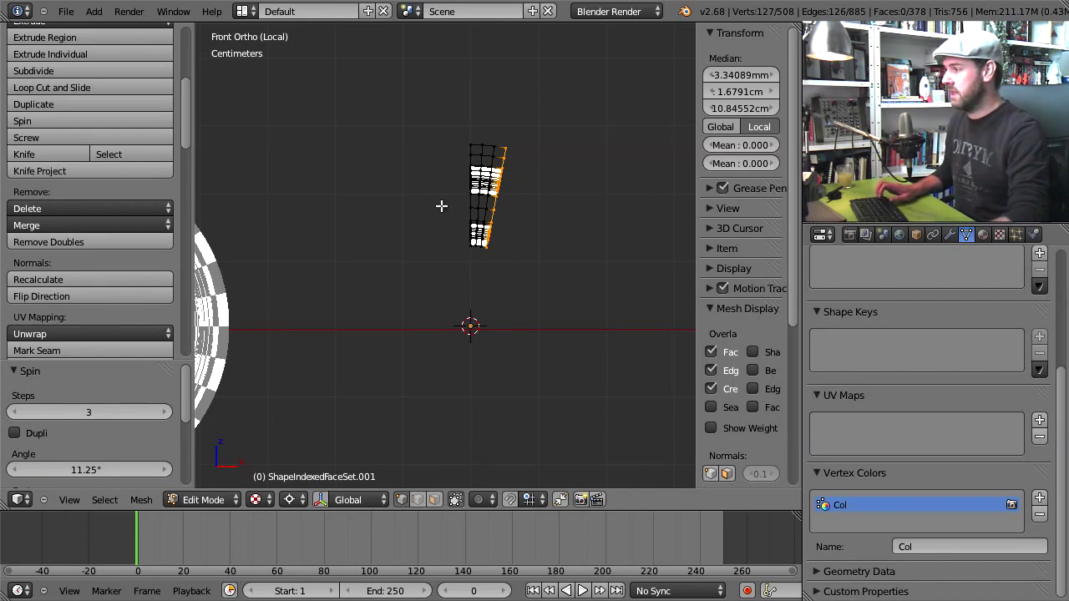
# Recalculate the normals of the entire spun strip and view it in Object Mode
pyautogui.moveTo(441, 205); pyautogui.dragTo(429, 247, button='middle')
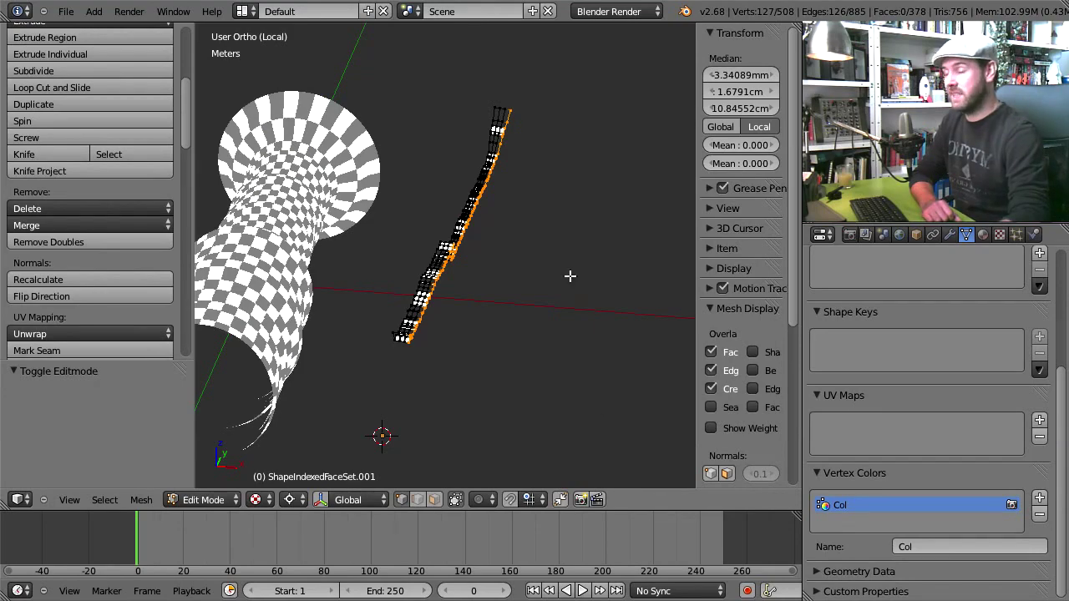
pyautogui.moveTo(569, 270)
pyautogui.mouseDown(button='middle')
pyautogui.moveTo(513, 310)
pyautogui.moveTo(493, 342)
pyautogui.moveTo(354, 340)
pyautogui.moveTo(567, 286)
pyautogui.mouseUp(button='middle')
pyautogui.scroll(7, 540, 306)
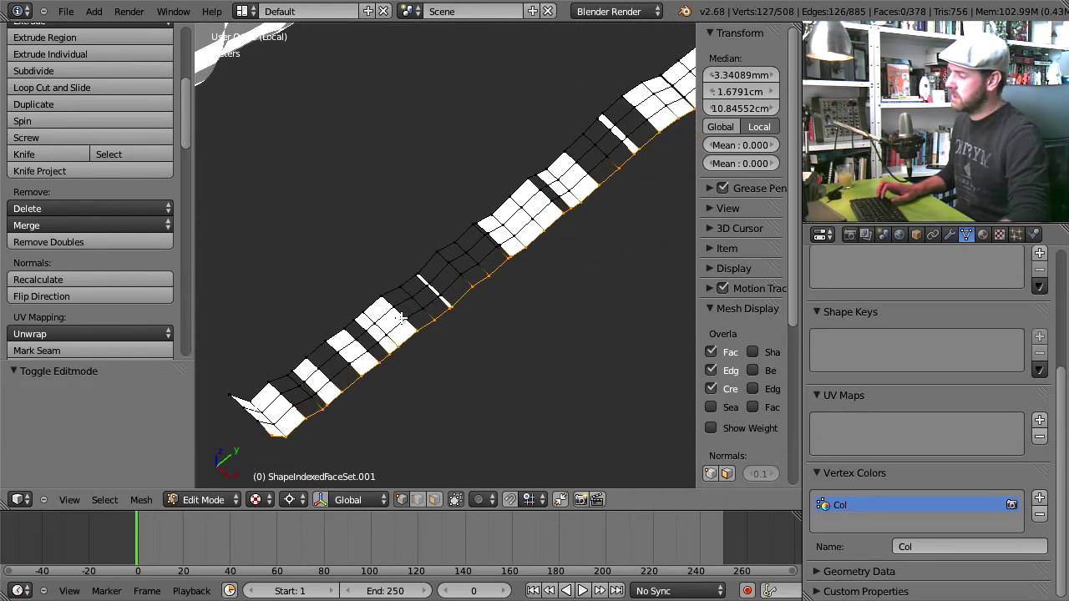
pyautogui.scroll(-5, 497, 247)
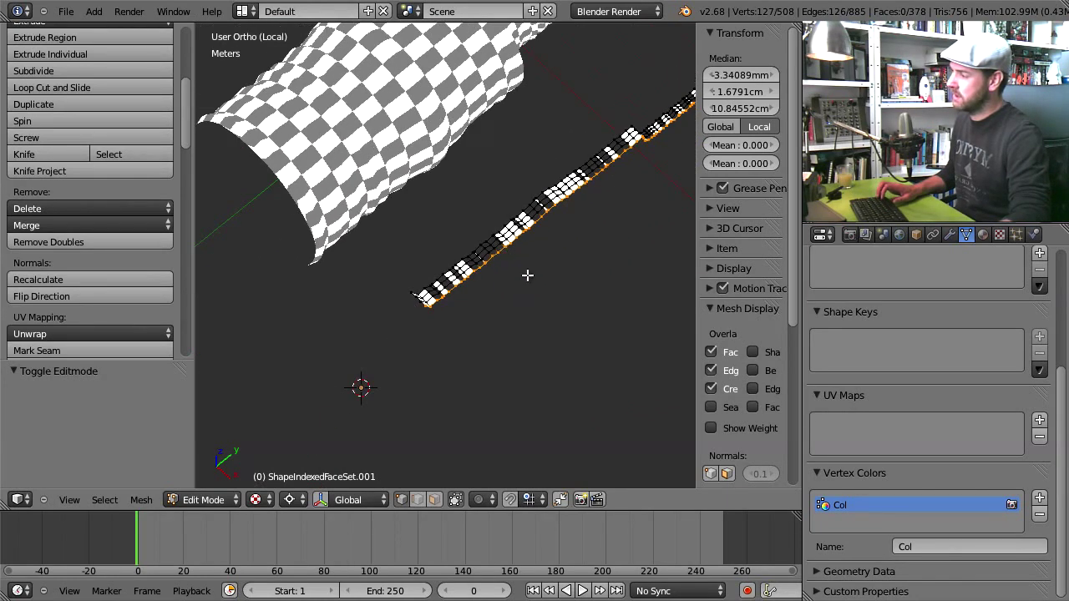
pyautogui.moveTo(527, 275); pyautogui.dragTo(573, 210, button='middle')
pyautogui.press('a')
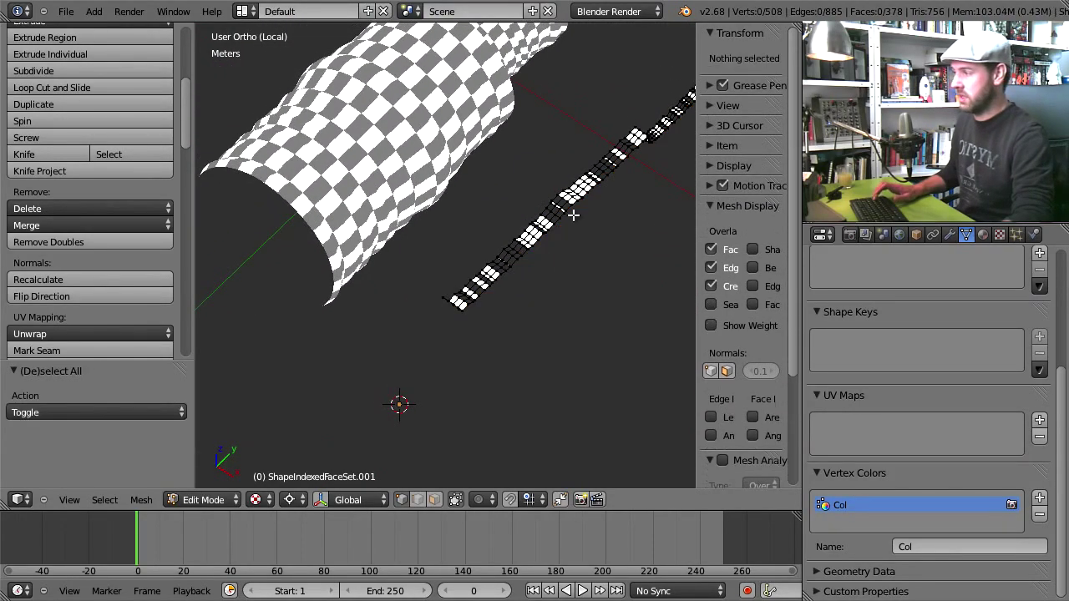
pyautogui.press('a')
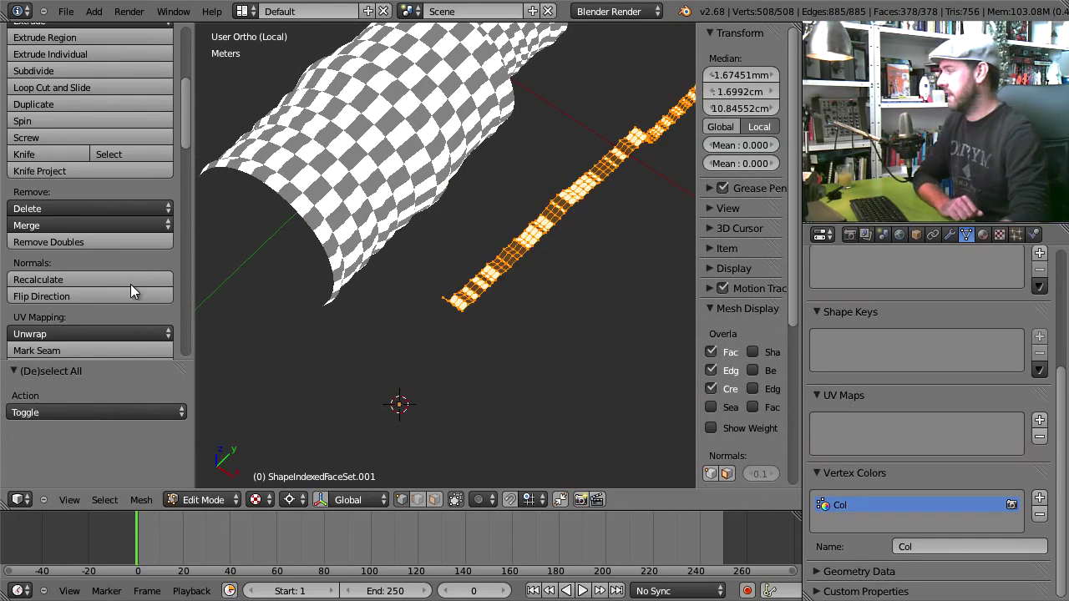
pyautogui.click(35, 281)
pyautogui.moveTo(470, 250); pyautogui.dragTo(501, 156, button='middle')
pyautogui.press('Tab')
pyautogui.scroll(4, 505, 284)
pyautogui.scroll(-4, 512, 280)
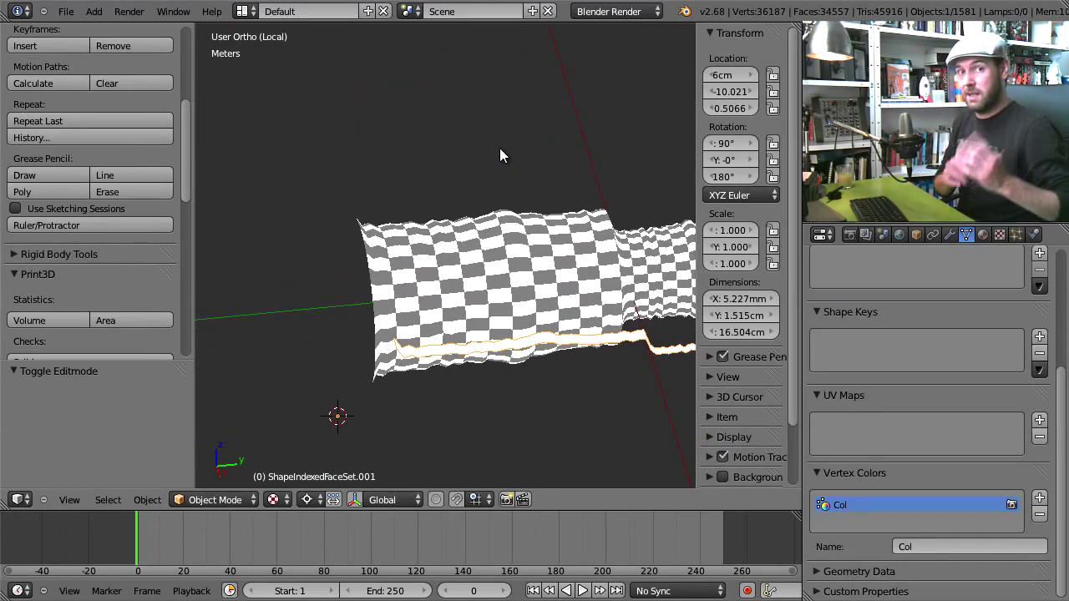
# In right side view with face selection, select the strip's first three rows of faces at the tube's open end
pyautogui.press('Tab')
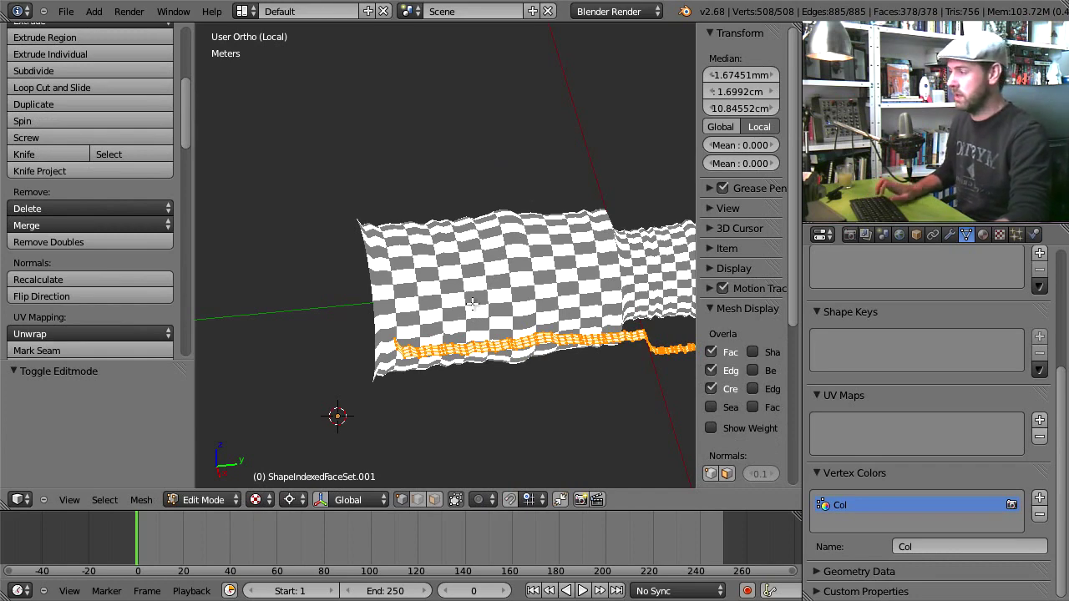
pyautogui.press('KP_3')
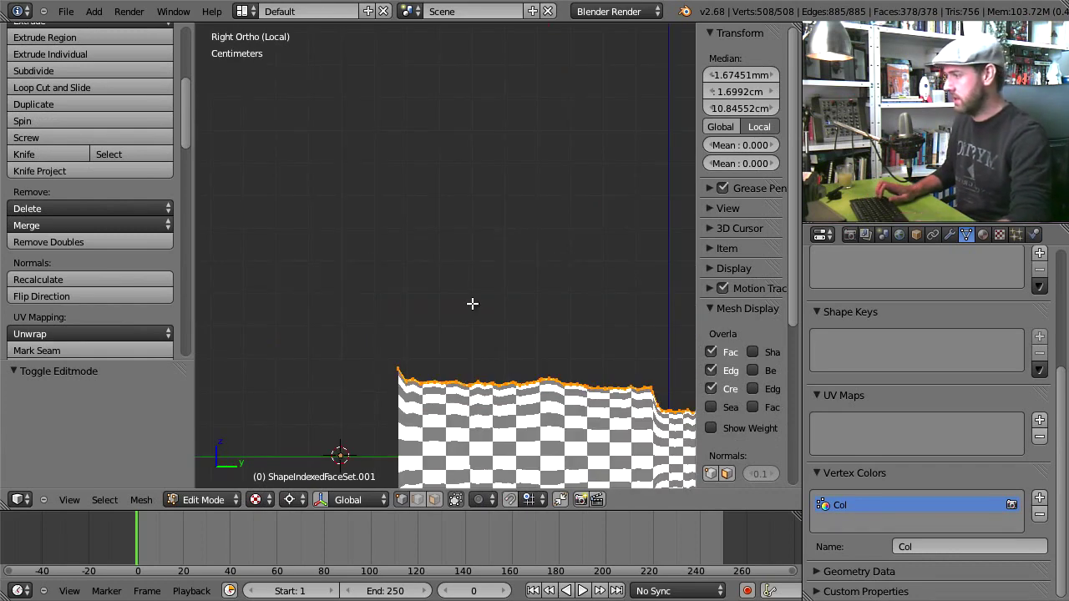
pyautogui.keyDown('shift'); pyautogui.moveTo(473, 303); pyautogui.dragTo(439, 337, button='middle'); pyautogui.keyUp('shift')
pyautogui.scroll(5, 501, 227)
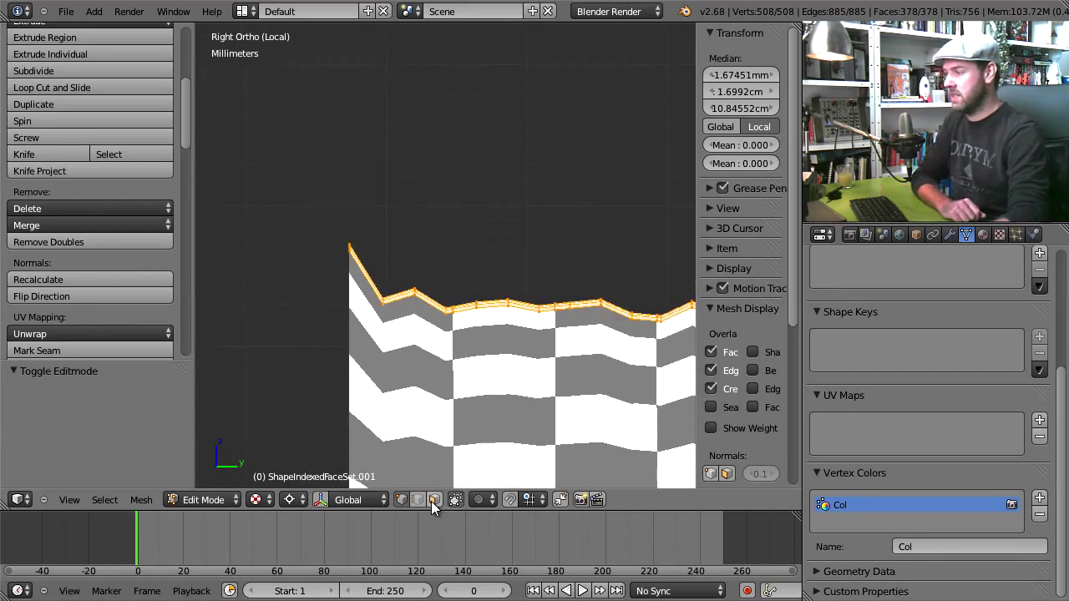
pyautogui.rightClick(419, 299)
pyautogui.rightClick(436, 311)
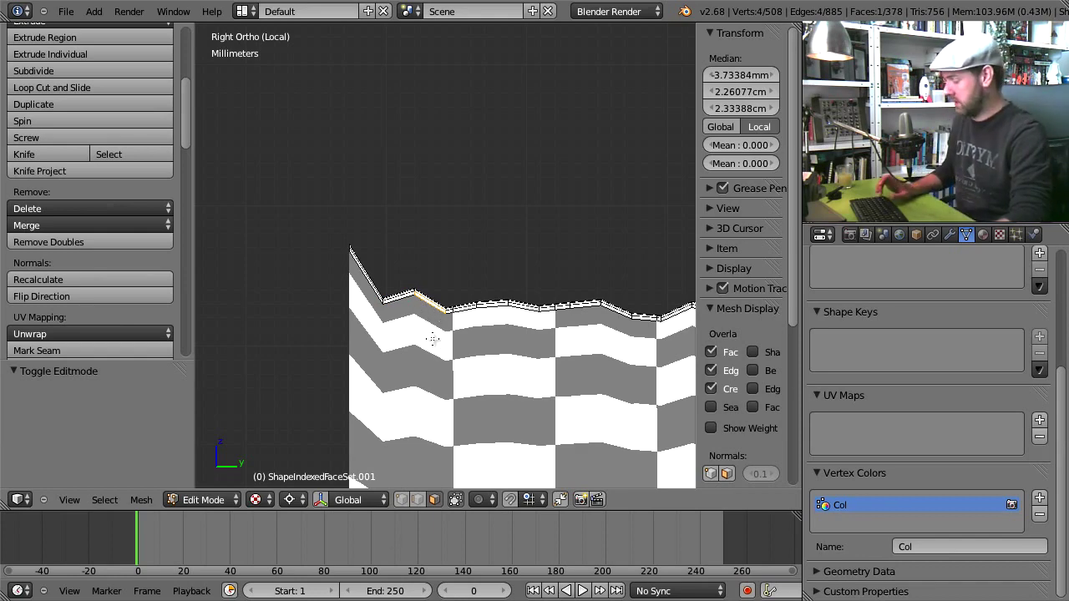
pyautogui.press('z')
pyautogui.press('b')
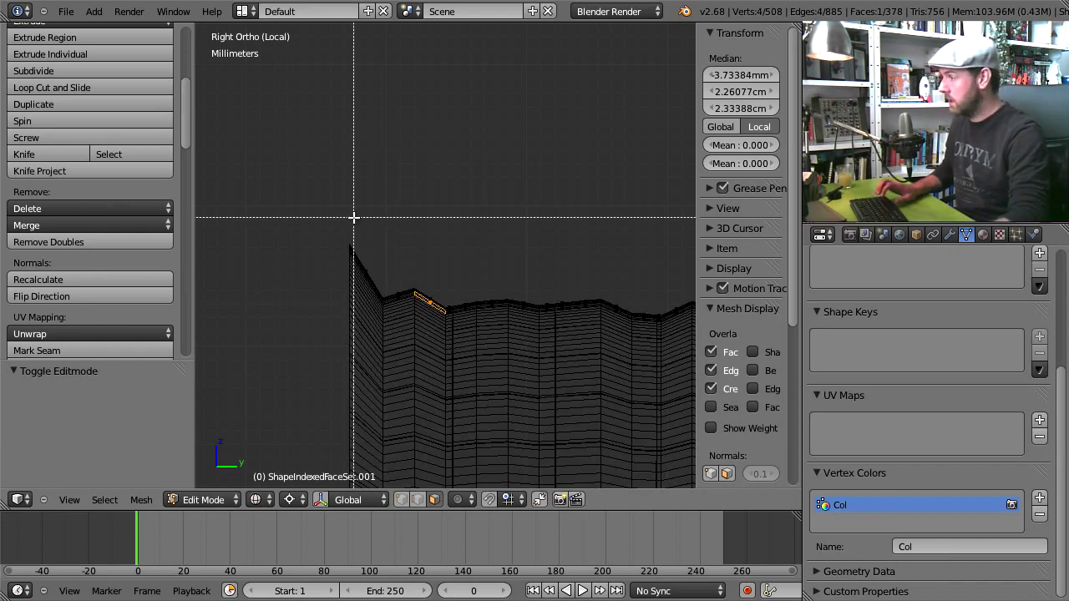
pyautogui.moveTo(345, 218); pyautogui.dragTo(436, 382)
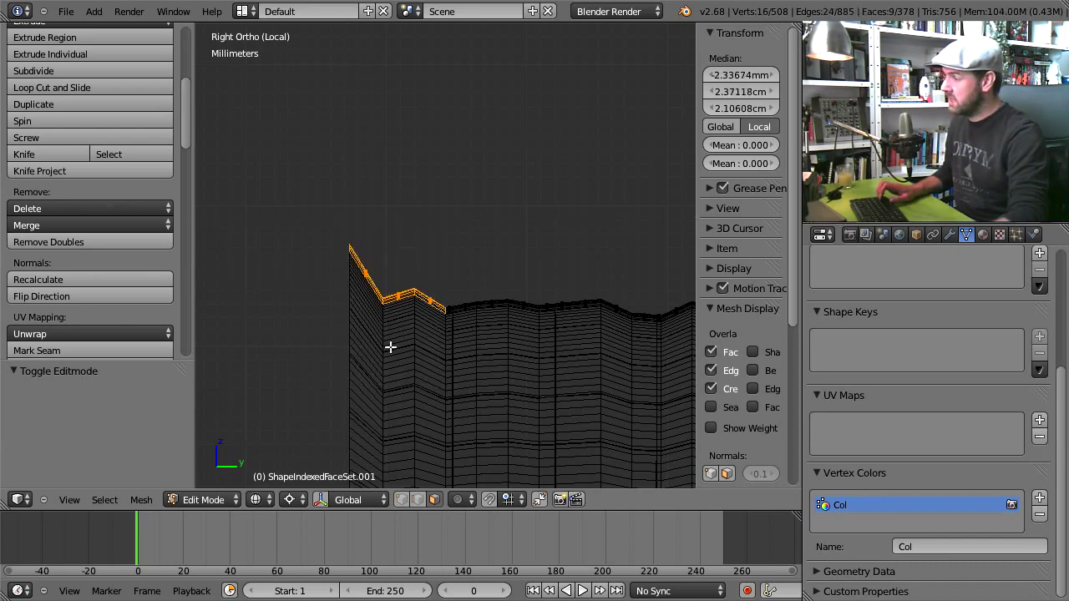
pyautogui.click(256, 500)
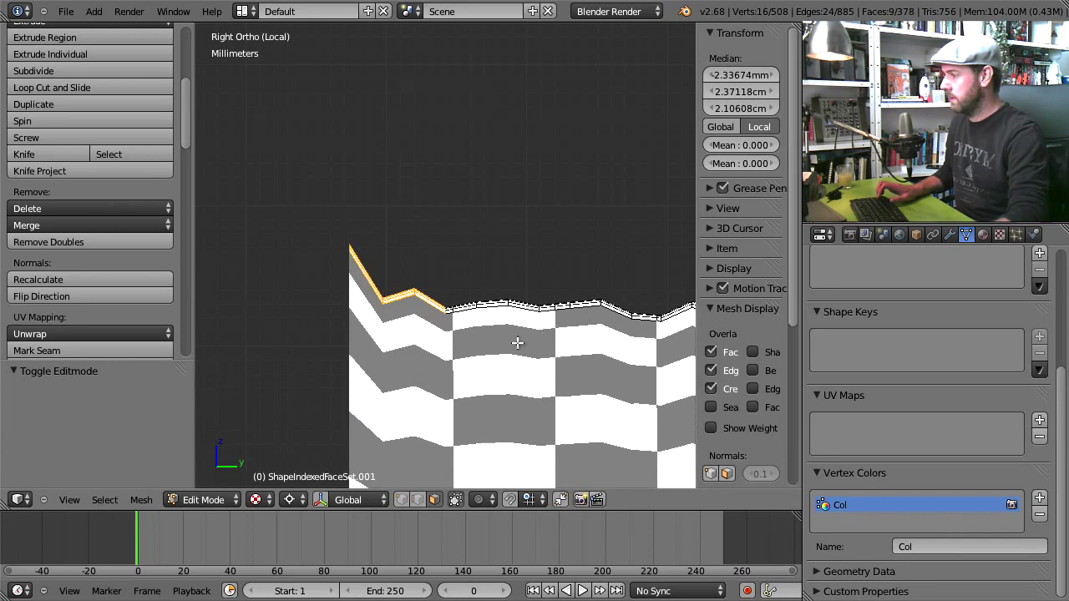
# Extend the selection with the narrow faces that complete the first dark checker square of the strip
pyautogui.keyDown('shift'); pyautogui.moveTo(517, 343); pyautogui.dragTo(471, 349, button='middle'); pyautogui.keyUp('shift')
pyautogui.press('z')
pyautogui.press('b')
pyautogui.moveTo(393, 291); pyautogui.dragTo(404, 373)
pyautogui.scroll(2, 476, 353)
pyautogui.press('z')
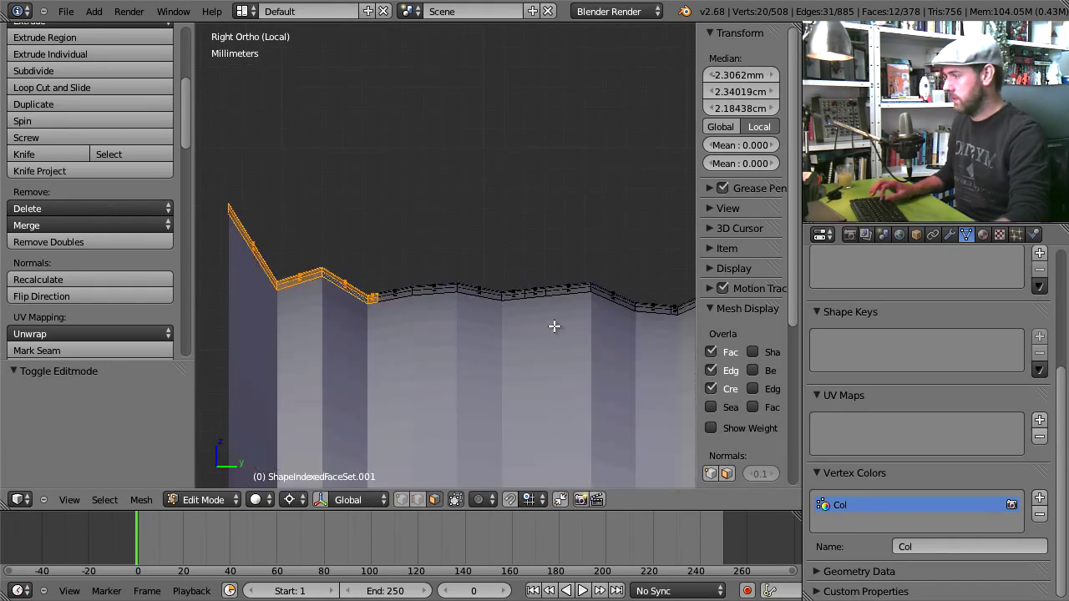
pyautogui.hotkey('alt', 'z')
# Add the strip's faces along the second dark checker square to the selection
pyautogui.moveTo(554, 325)
pyautogui.keyDown('shift'); pyautogui.mouseDown(button='middle')
pyautogui.moveTo(292, 348)
pyautogui.moveTo(358, 335)
pyautogui.mouseUp(button='middle'); pyautogui.keyUp('shift')
pyautogui.press('z')
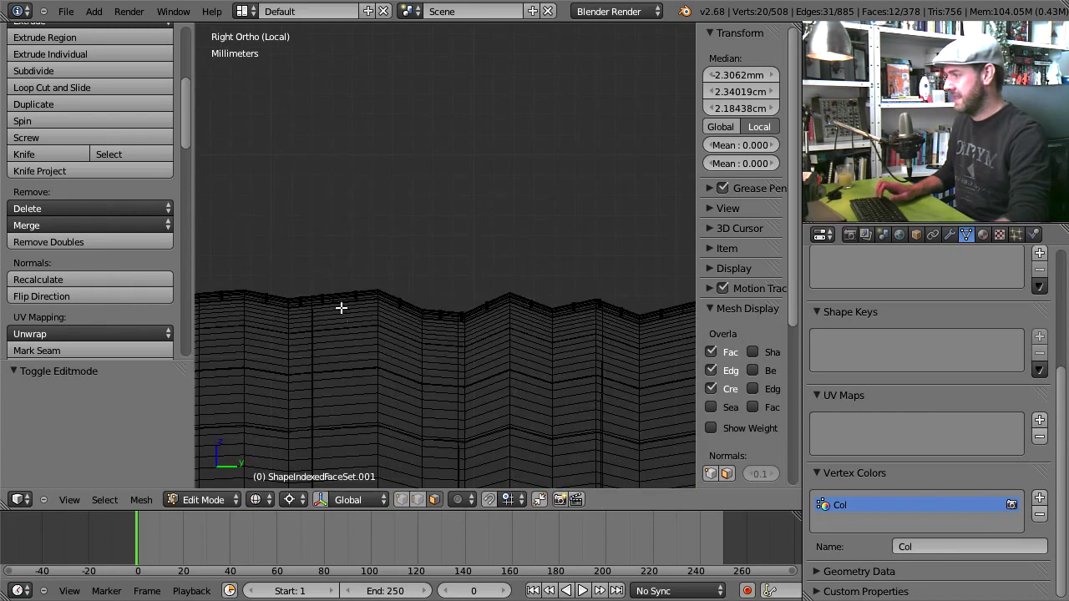
pyautogui.press('b')
pyautogui.moveTo(318, 267); pyautogui.dragTo(451, 407)
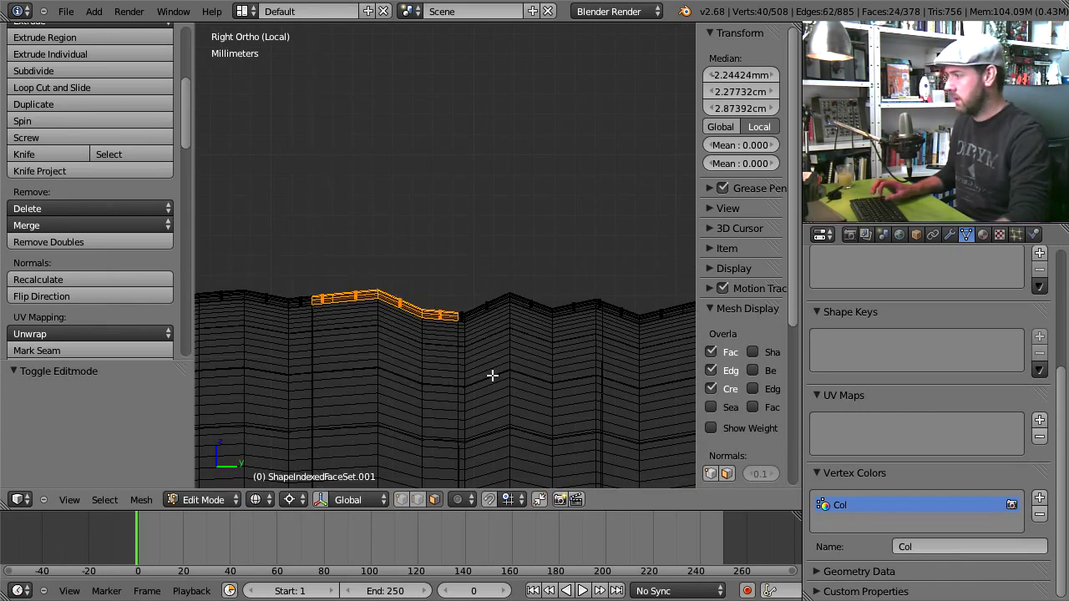
pyautogui.hotkey('alt', 'z')
# Add the strip's faces along the third dark checker square to the selection
pyautogui.keyDown('shift'); pyautogui.moveTo(590, 339); pyautogui.dragTo(211, 388, button='middle'); pyautogui.keyUp('shift')
pyautogui.press('z')
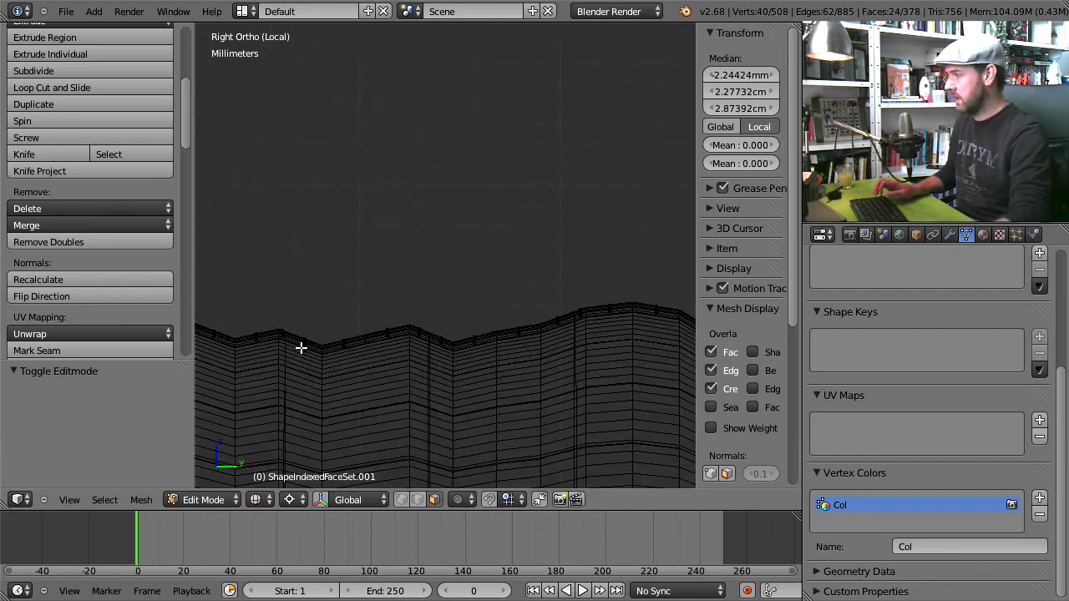
pyautogui.press('b')
pyautogui.moveTo(289, 291); pyautogui.dragTo(419, 420)
pyautogui.hotkey('alt', 'z')
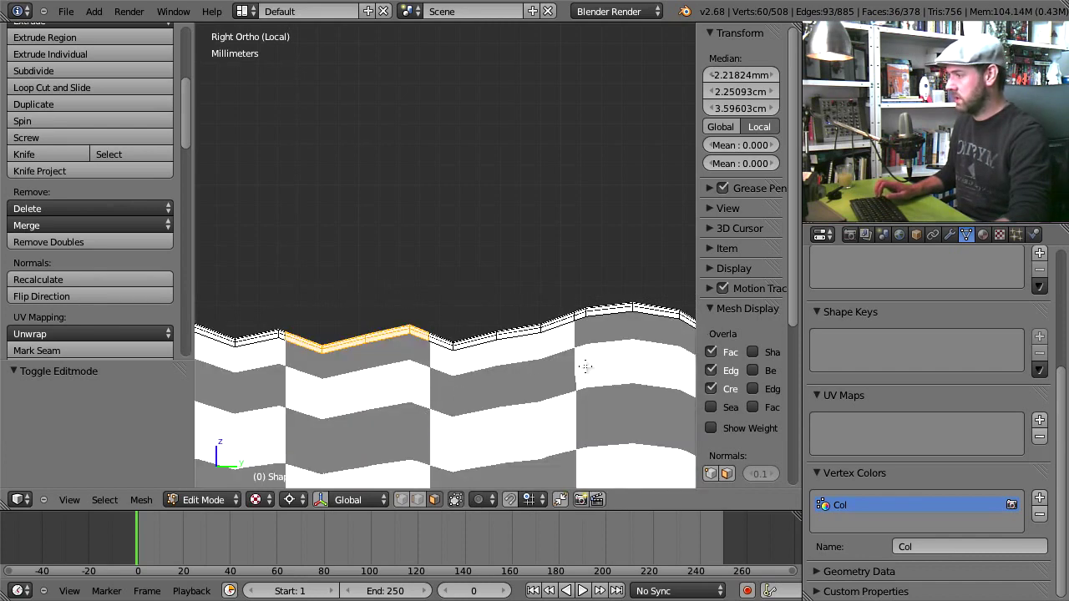
# Add the strip's faces along the fourth dark checker square to the selection, including the narrow faces at its ends
pyautogui.keyDown('shift'); pyautogui.moveTo(582, 370); pyautogui.dragTo(300, 375, button='middle'); pyautogui.keyUp('shift')
pyautogui.hotkey('alt', 'z')
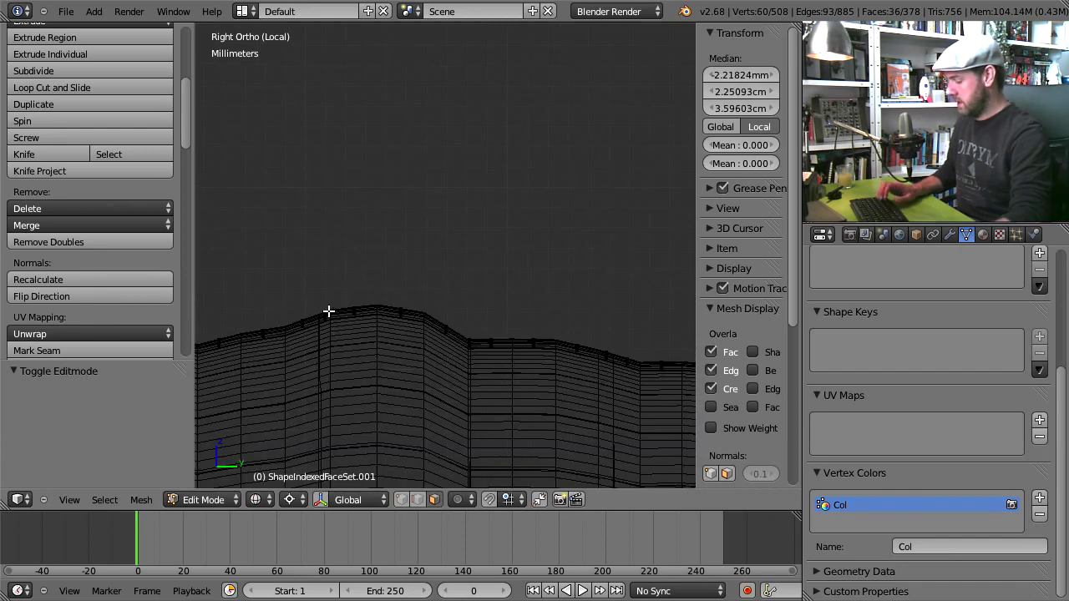
pyautogui.press('b')
pyautogui.moveTo(335, 283)
pyautogui.mouseDown()
pyautogui.moveTo(415, 335)
pyautogui.moveTo(462, 400)
pyautogui.mouseUp()
pyautogui.hotkey('alt', 'z')
pyautogui.scroll(2, 434, 387)
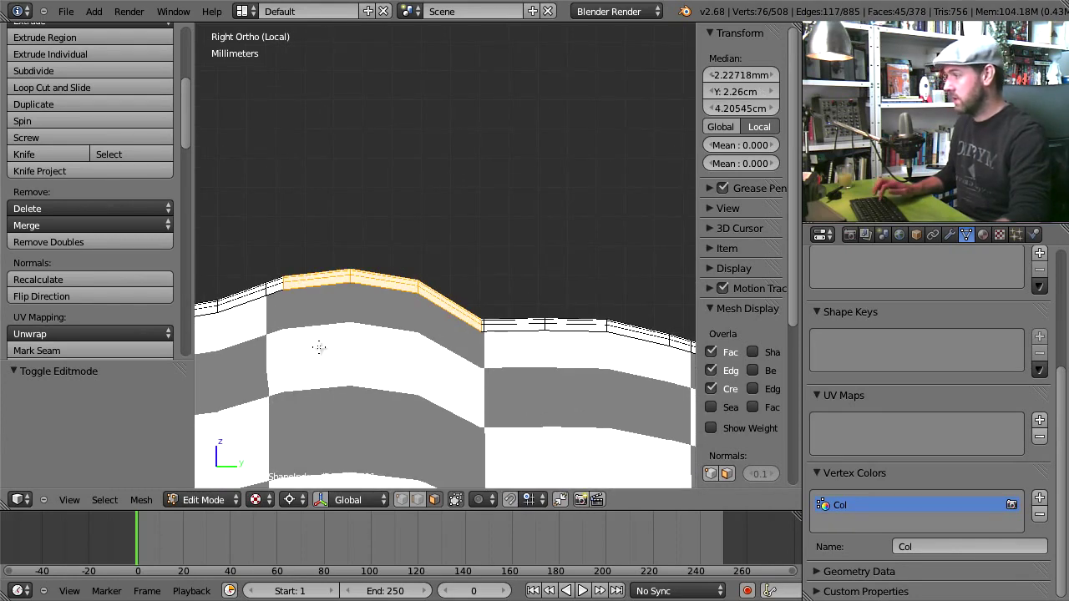
pyautogui.hotkey('alt', 'z')
pyautogui.press('b')
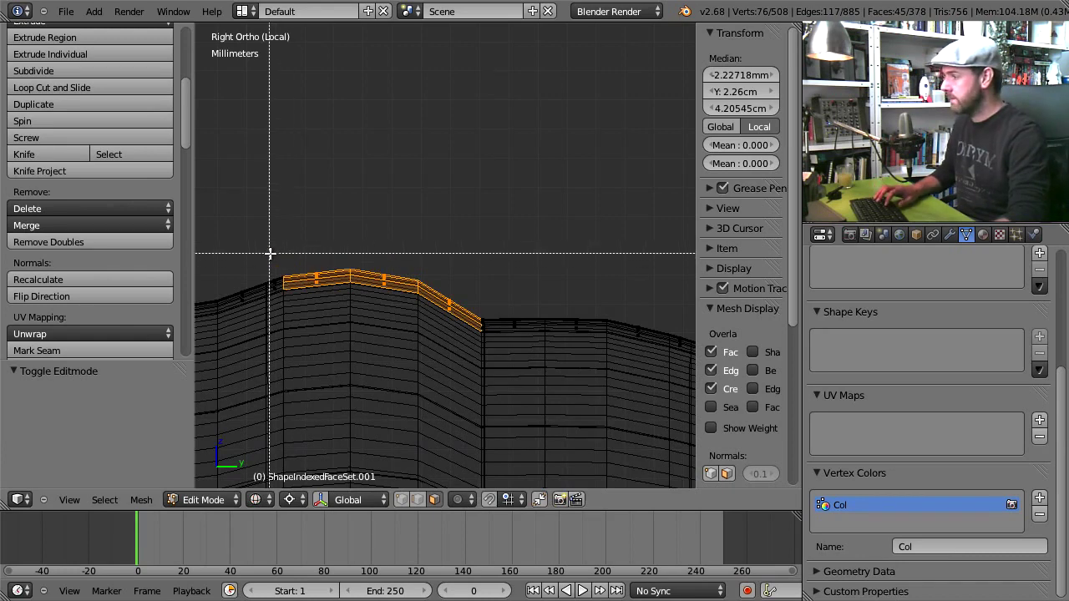
pyautogui.moveTo(268, 253); pyautogui.dragTo(486, 415)
# Add the strip's faces along the fifth dark checker square to the selection
pyautogui.scroll(-2, 490, 408)
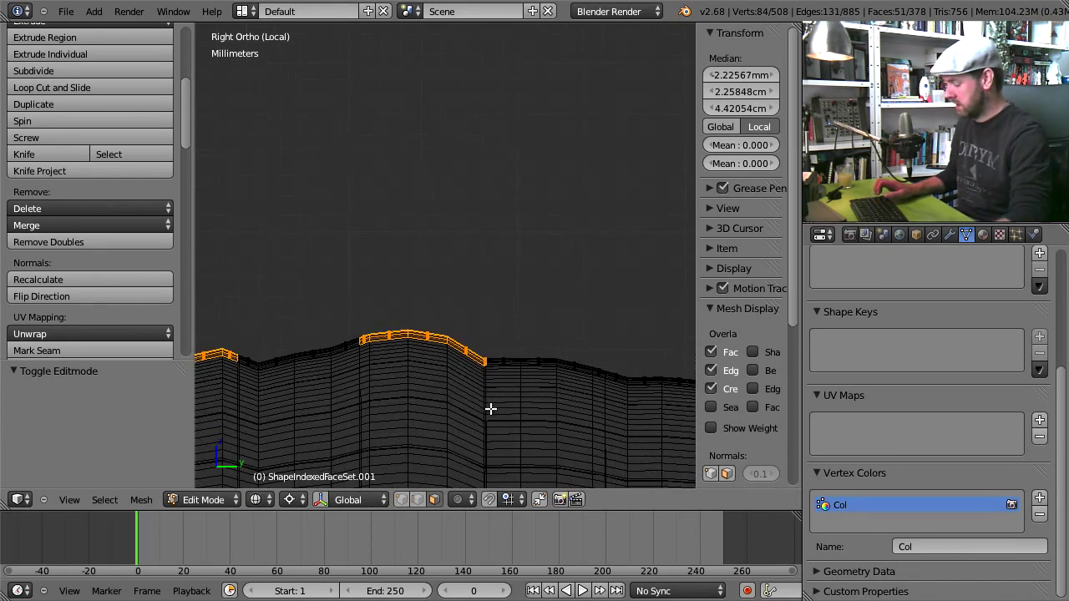
pyautogui.hotkey('alt', 'z')
pyautogui.keyDown('shift'); pyautogui.moveTo(447, 390); pyautogui.dragTo(314, 331, button='middle'); pyautogui.keyUp('shift')
pyautogui.hotkey('alt', 'z')
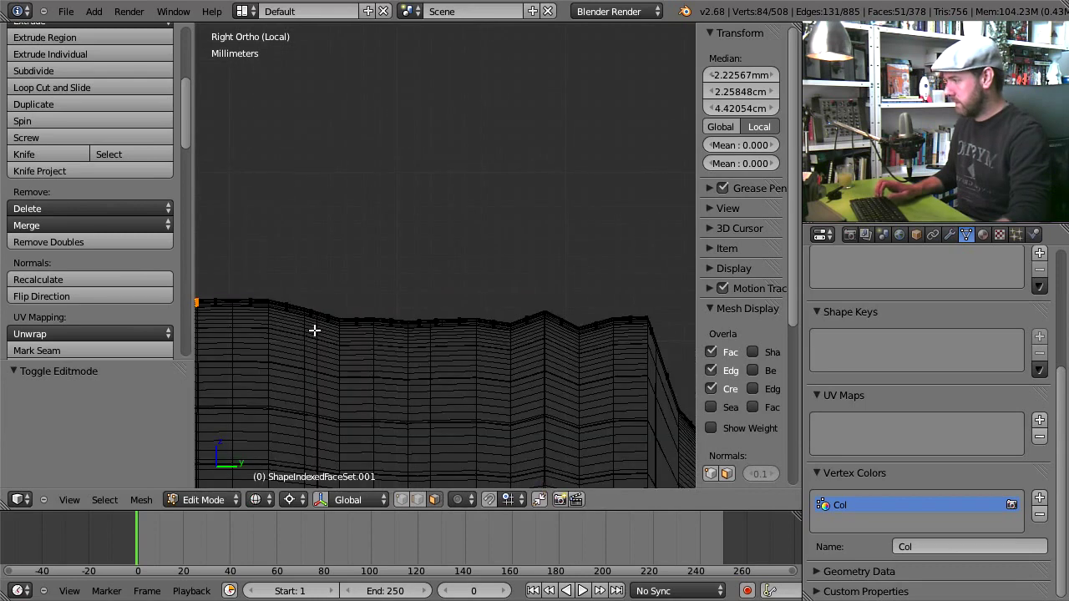
pyautogui.press('b')
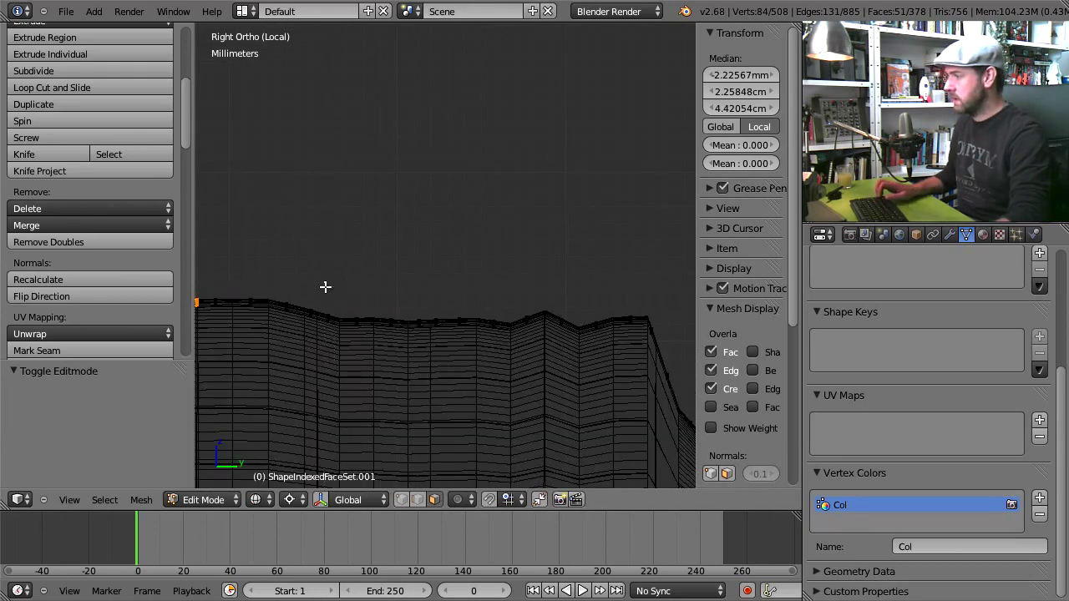
pyautogui.moveTo(324, 282); pyautogui.dragTo(430, 412)
pyautogui.hotkey('alt', 'z')
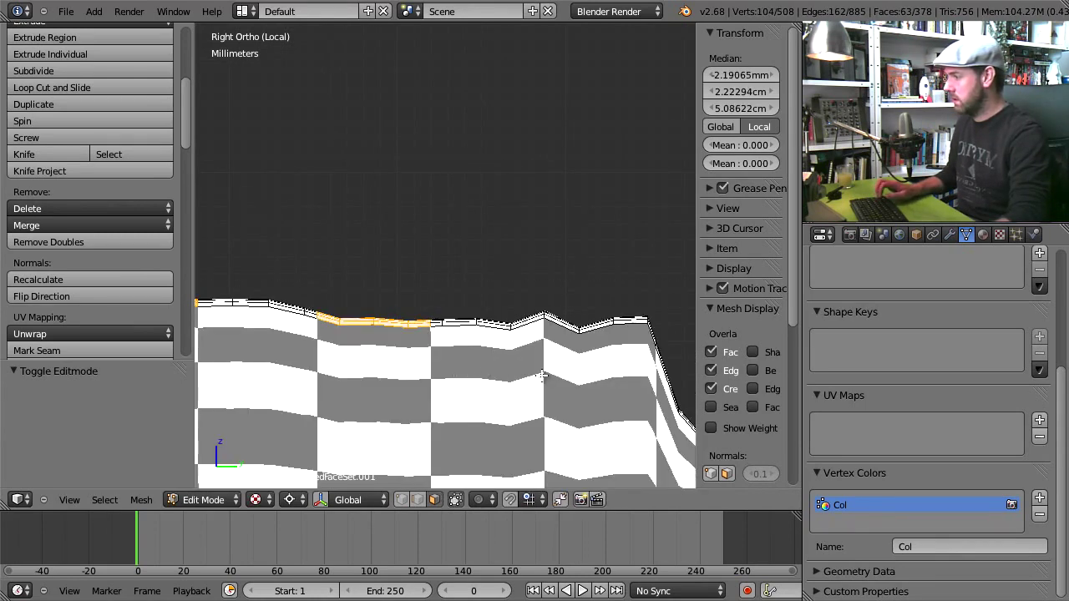
# Add the strip's faces along the sixth dark checker square, including the short faces where the profile starts dropping steeply
pyautogui.keyDown('shift'); pyautogui.moveTo(541, 376); pyautogui.dragTo(333, 317, button='middle'); pyautogui.keyUp('shift')
pyautogui.hotkey('alt', 'z')
pyautogui.press('b')
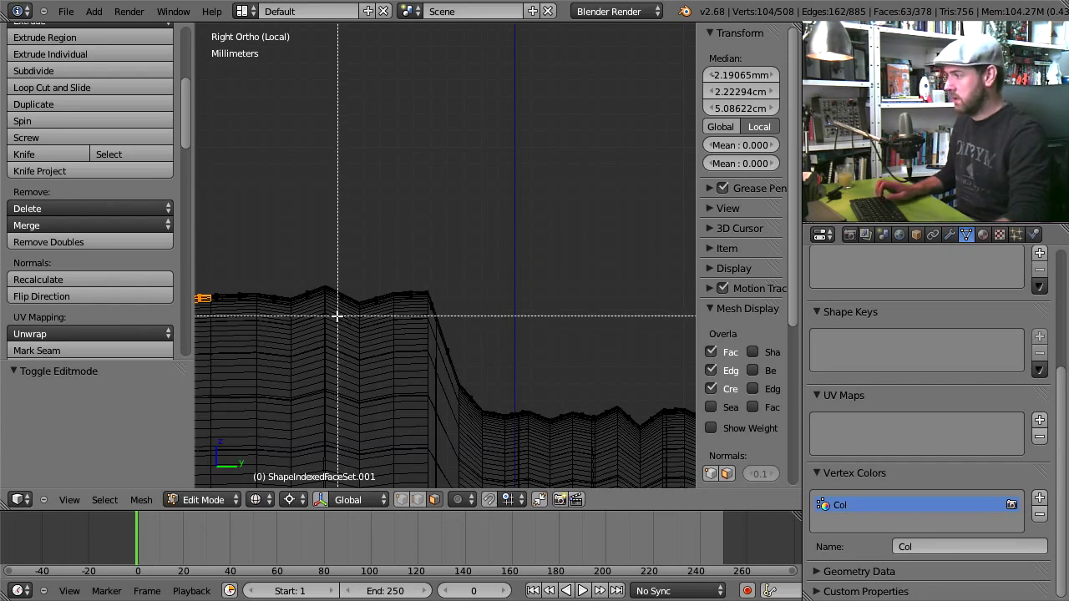
pyautogui.moveTo(335, 316); pyautogui.dragTo(420, 265)
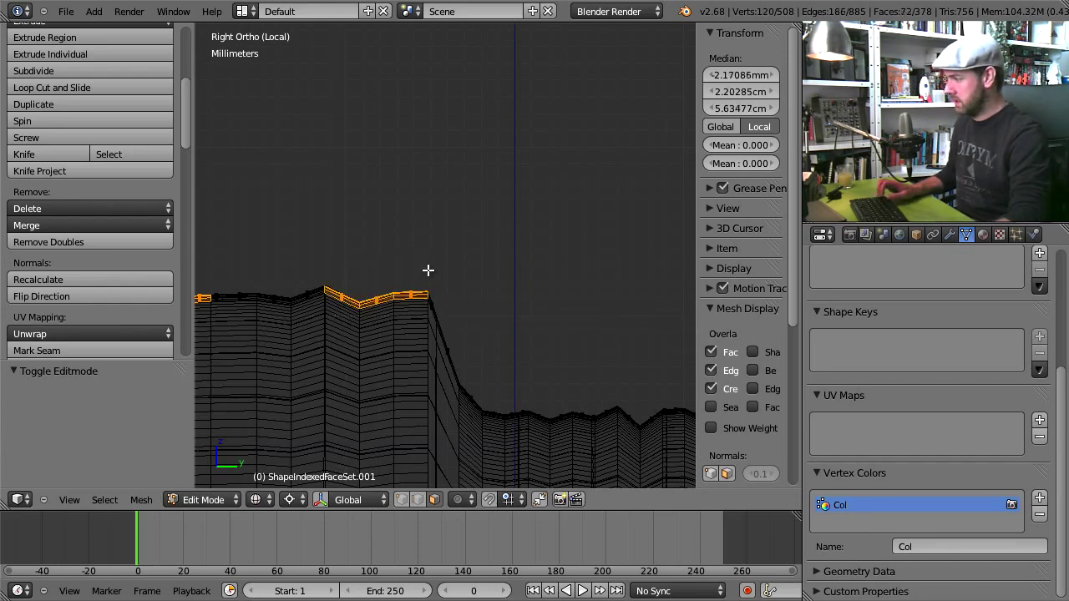
pyautogui.hotkey('alt', 'z')
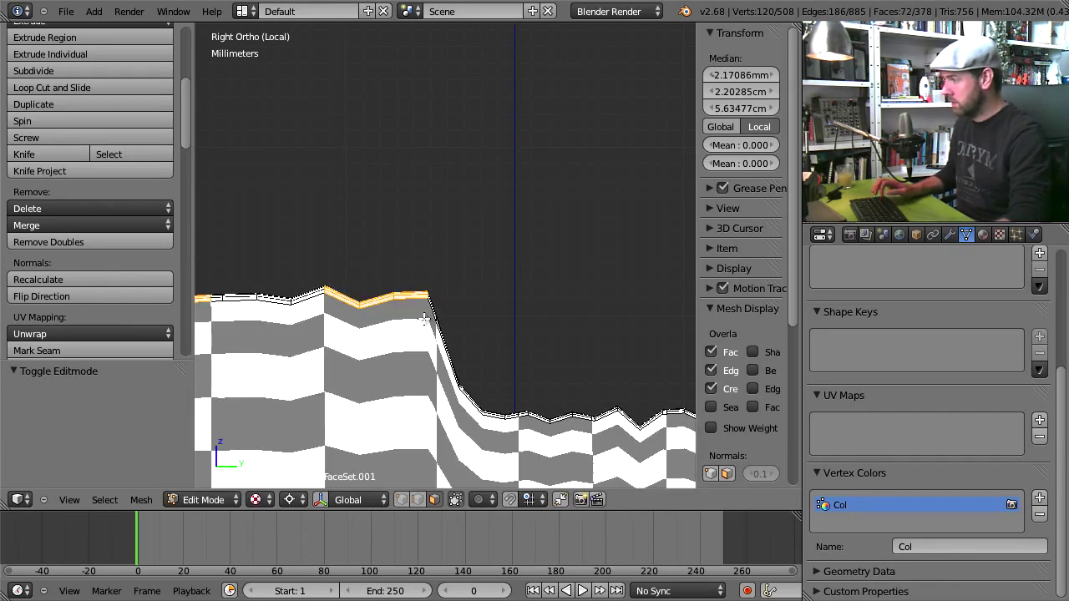
pyautogui.hotkey('alt', 'z')
pyautogui.press('z')
pyautogui.press('b')
pyautogui.moveTo(425, 310); pyautogui.dragTo(478, 317)
pyautogui.press('z')
# Add the strip's faces along the seventh dark checker square, just past the steep drop, to the selection
pyautogui.keyDown('shift'); pyautogui.moveTo(568, 379); pyautogui.dragTo(375, 258, button='middle'); pyautogui.keyUp('shift')
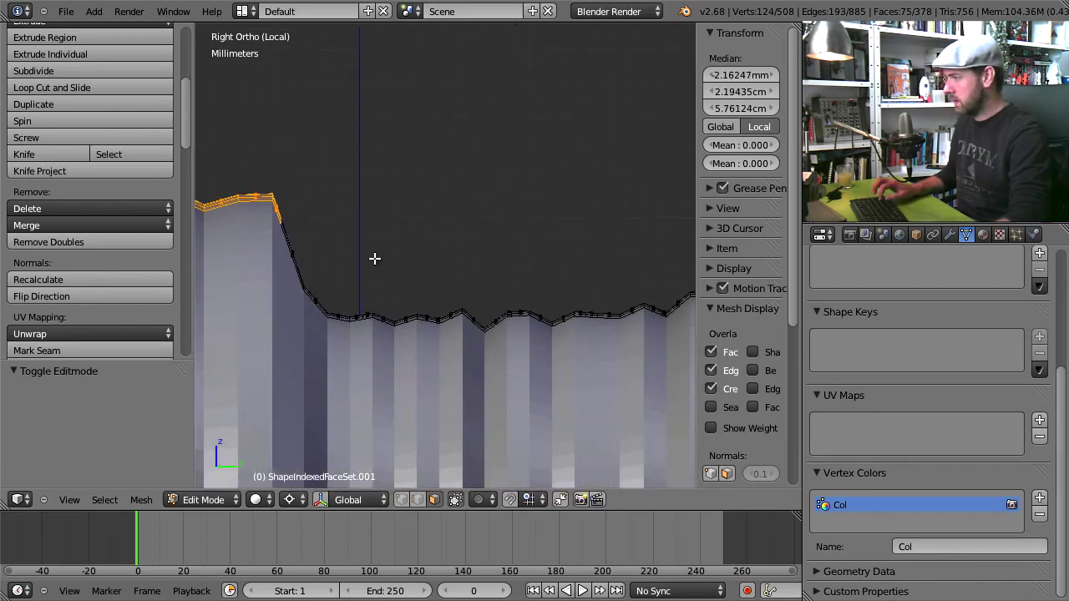
pyautogui.hotkey('alt', 'z')
pyautogui.press('z')
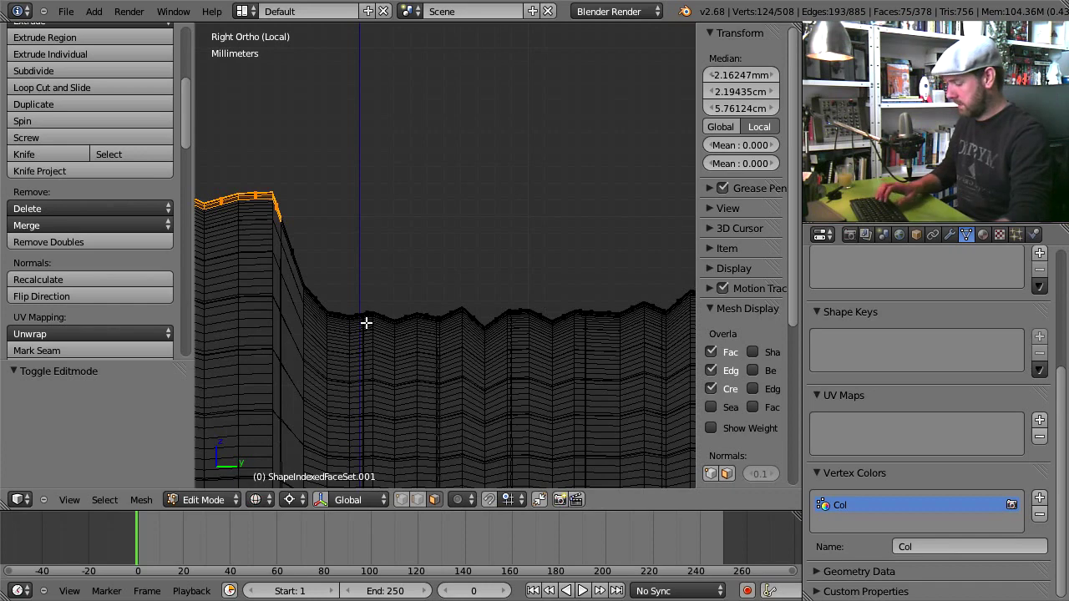
pyautogui.press('b')
pyautogui.moveTo(366, 323); pyautogui.dragTo(440, 281)
pyautogui.hotkey('alt', 'z')
# Deselect the narrow faces that extend past the end of the seventh dark checker square
pyautogui.scroll(8, 428, 271)
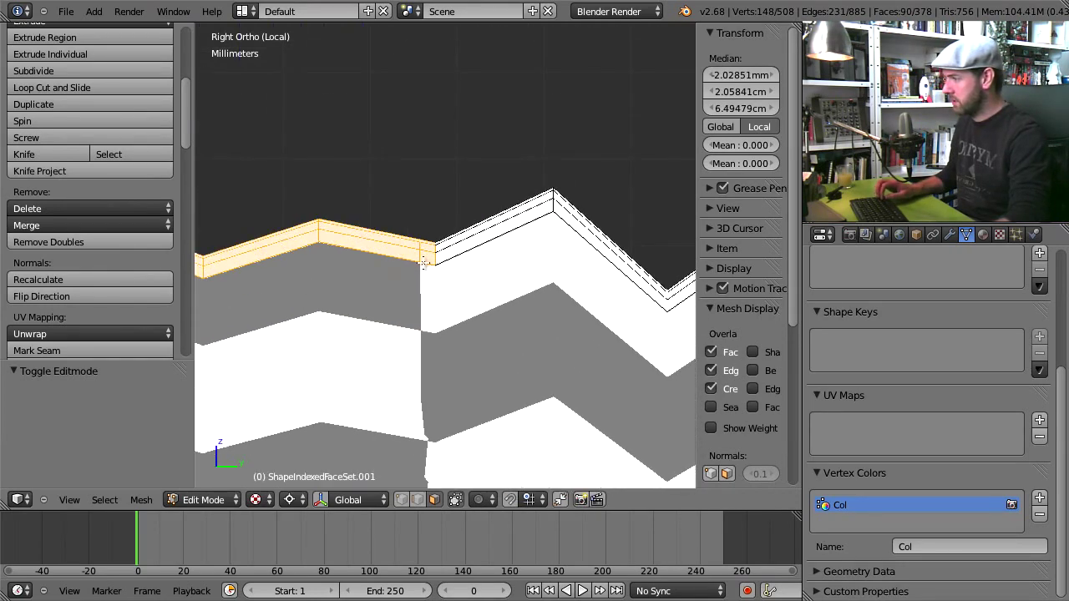
pyautogui.press('z')
pyautogui.press('b')
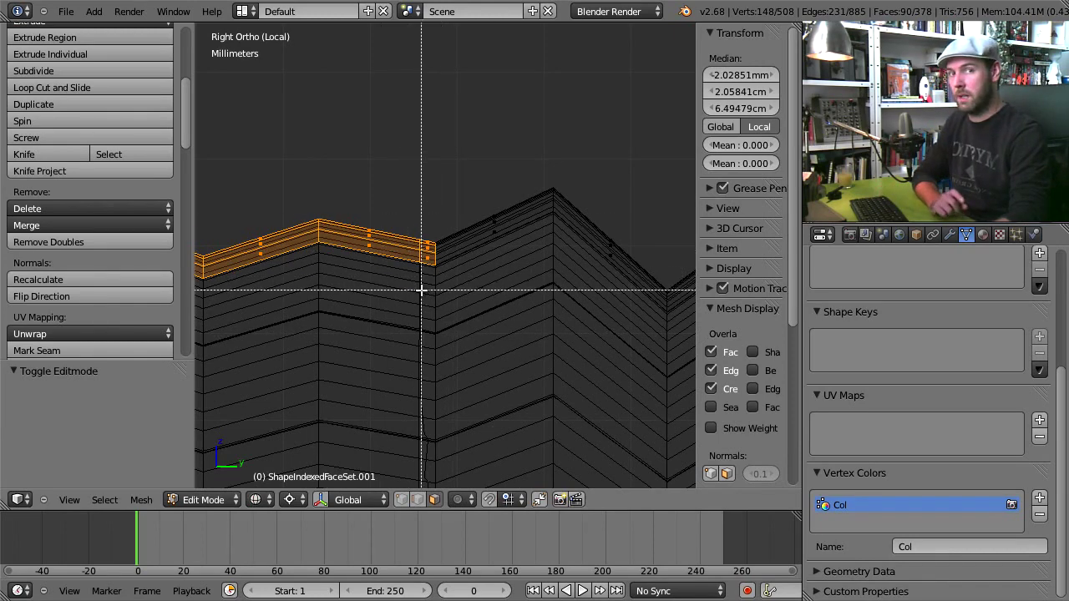
pyautogui.moveTo(422, 289); pyautogui.dragTo(529, 179)
pyautogui.moveTo(529, 179); pyautogui.dragTo(528, 180, button='middle')
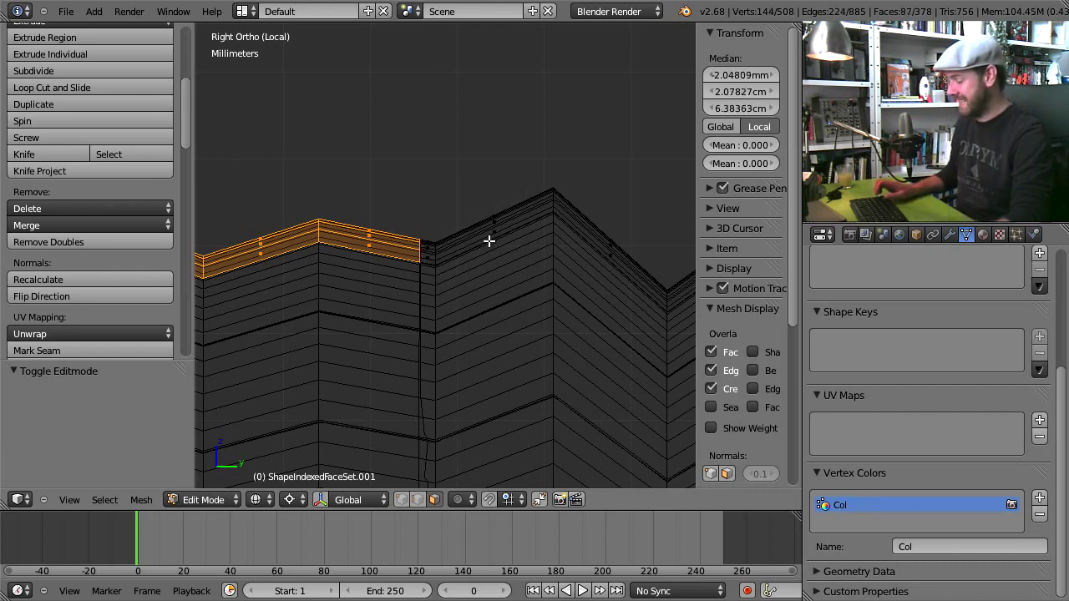
pyautogui.hotkey('alt', 'z')
# Add the strip's faces along the eighth dark checker square, including the narrow faces at its far end
pyautogui.scroll(-4, 477, 256)
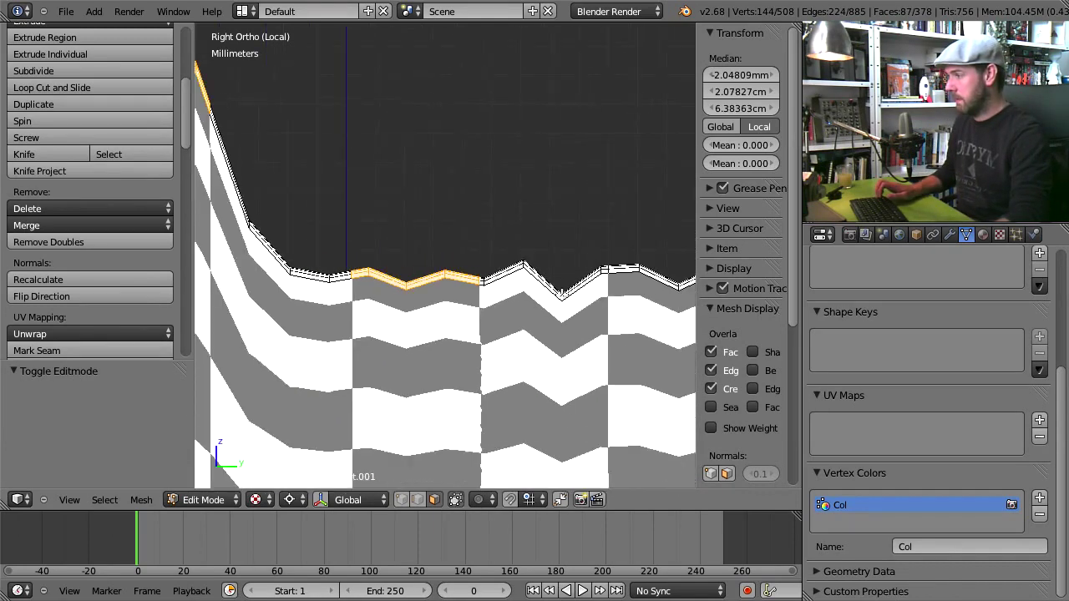
pyautogui.keyDown('shift'); pyautogui.moveTo(476, 303); pyautogui.dragTo(373, 297, button='middle'); pyautogui.keyUp('shift')
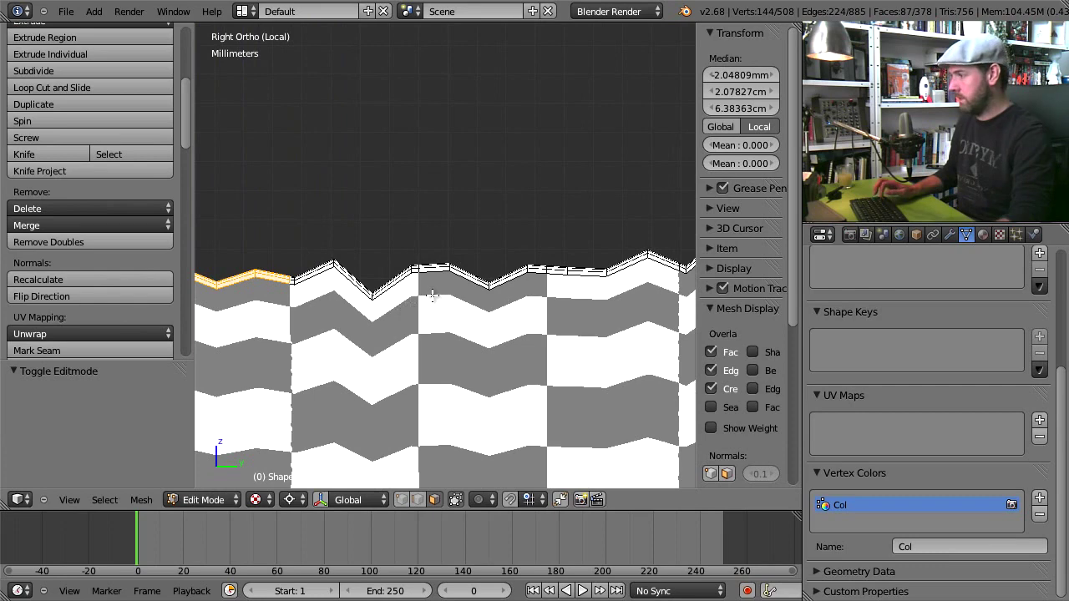
pyautogui.press('z')
pyautogui.press('b')
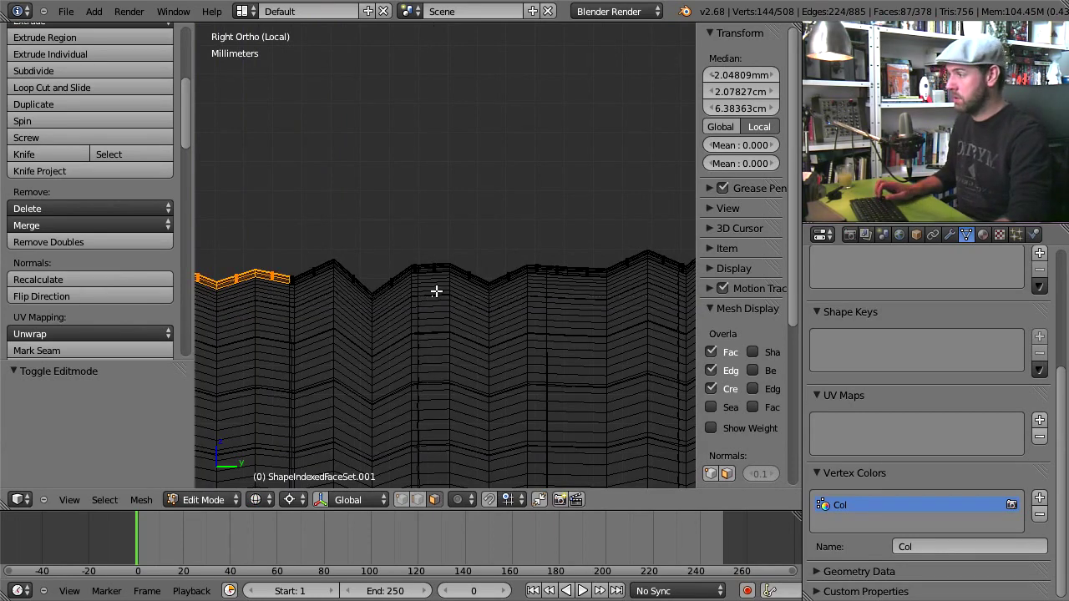
pyautogui.moveTo(431, 296)
pyautogui.mouseDown()
pyautogui.moveTo(547, 209)
pyautogui.moveTo(516, 206)
pyautogui.mouseUp()
pyautogui.press('z')
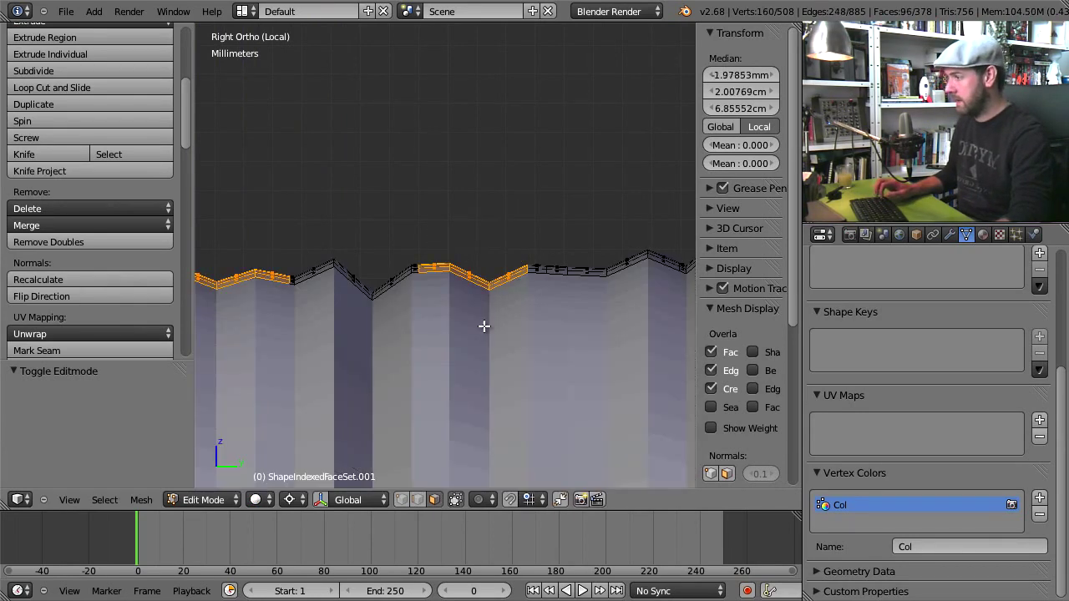
pyautogui.hotkey('alt', 'z')
pyautogui.press('z')
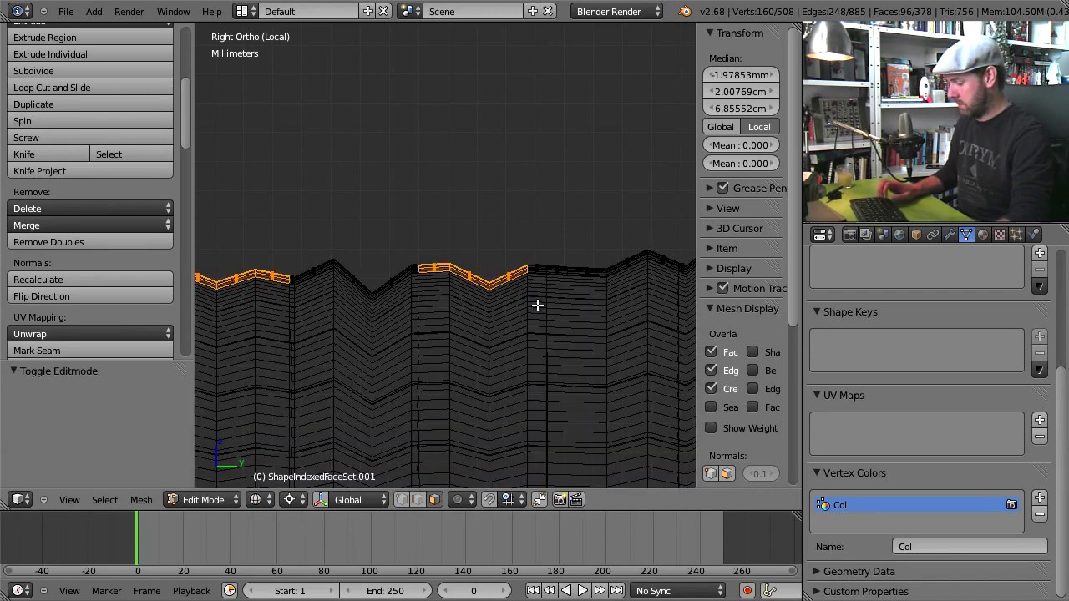
pyautogui.hotkey('alt', 'z')
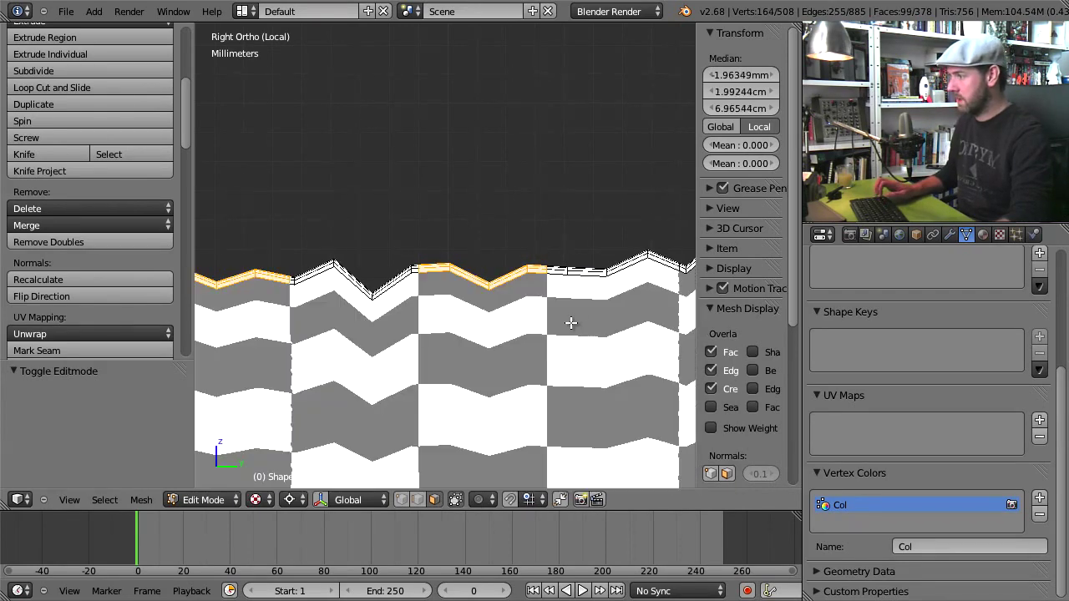
# Add the strip's faces along the ninth dark checker square, including the narrow faces at both ends
pyautogui.scroll(-3, 573, 334)
pyautogui.scroll(3, 383, 372)
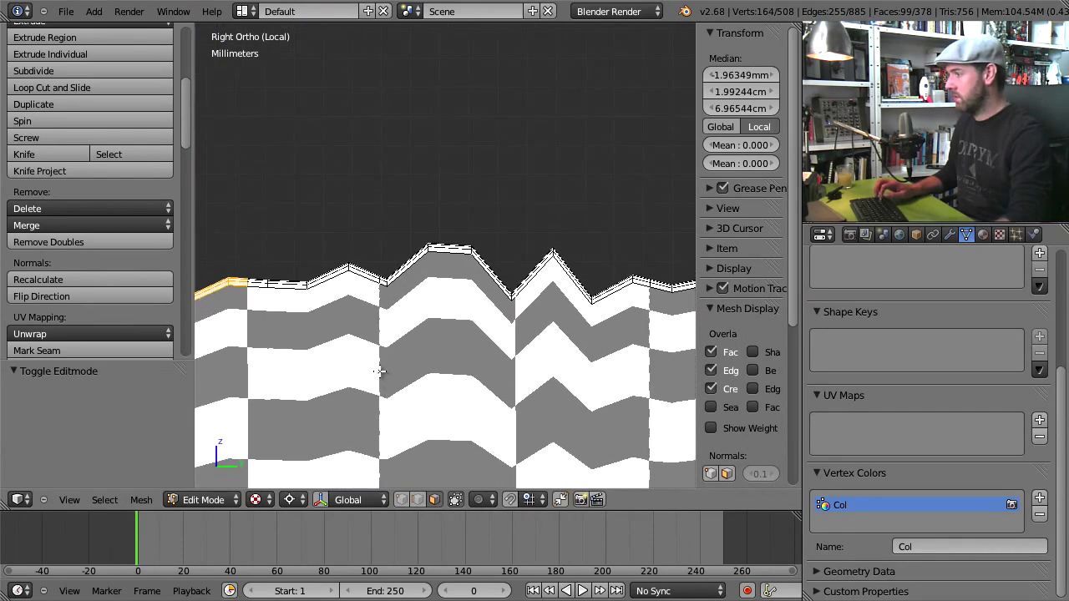
pyautogui.press('z')
pyautogui.press('b')
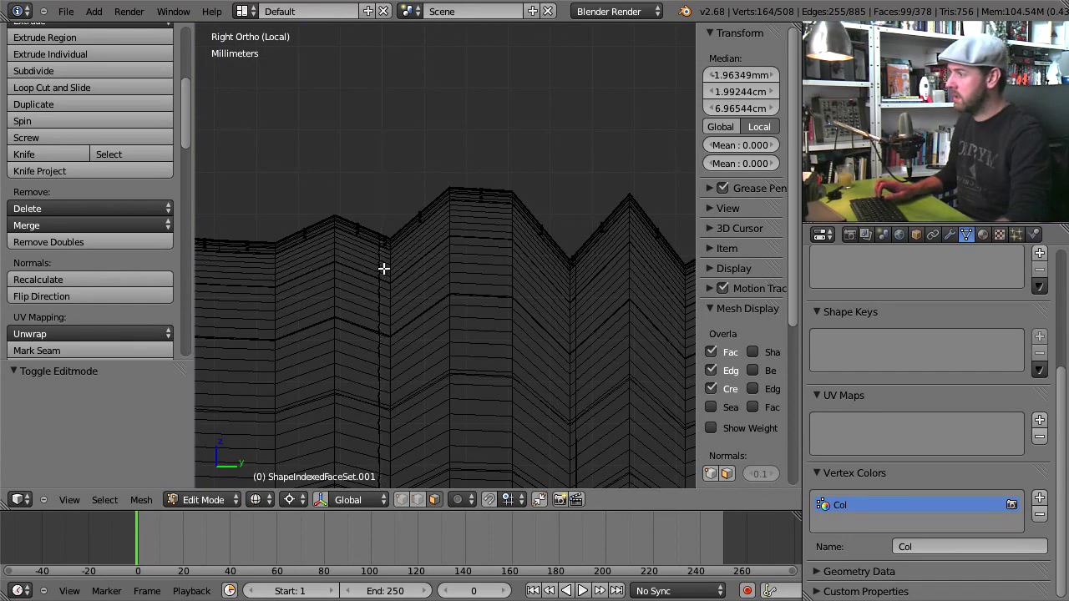
pyautogui.moveTo(384, 269); pyautogui.dragTo(567, 149)
pyautogui.hotkey('alt', 'z')
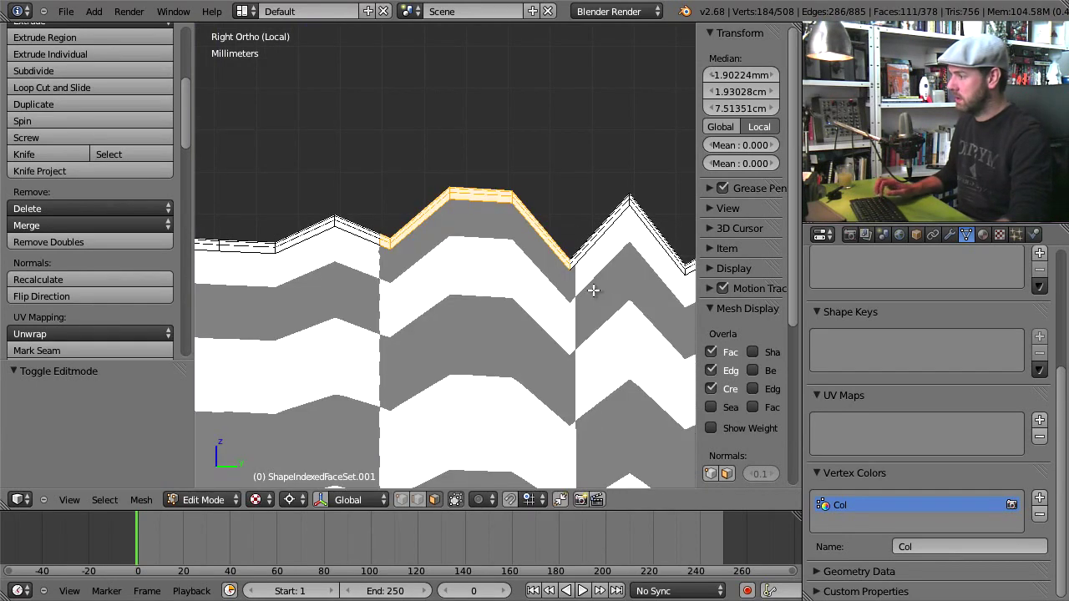
pyautogui.press('z')
pyautogui.press('b')
pyautogui.moveTo(556, 286); pyautogui.dragTo(581, 244)
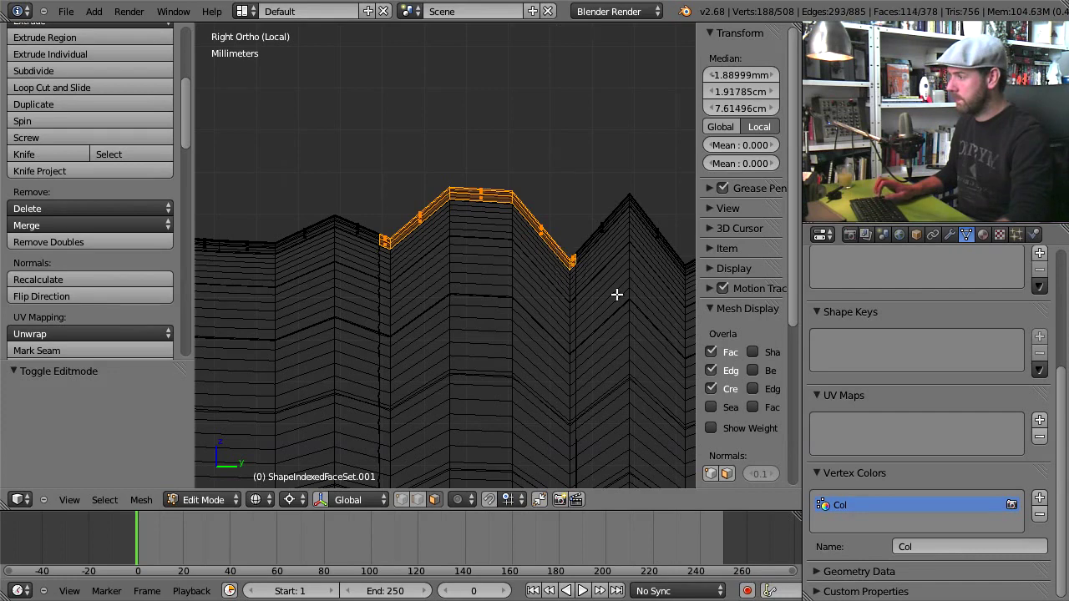
# Add the strip's faces along the tenth dark checker square to the selection
pyautogui.scroll(-2, 615, 293)
pyautogui.hotkey('alt', 'z')
pyautogui.keyDown('shift'); pyautogui.moveTo(636, 317); pyautogui.dragTo(354, 357, button='middle'); pyautogui.keyUp('shift')
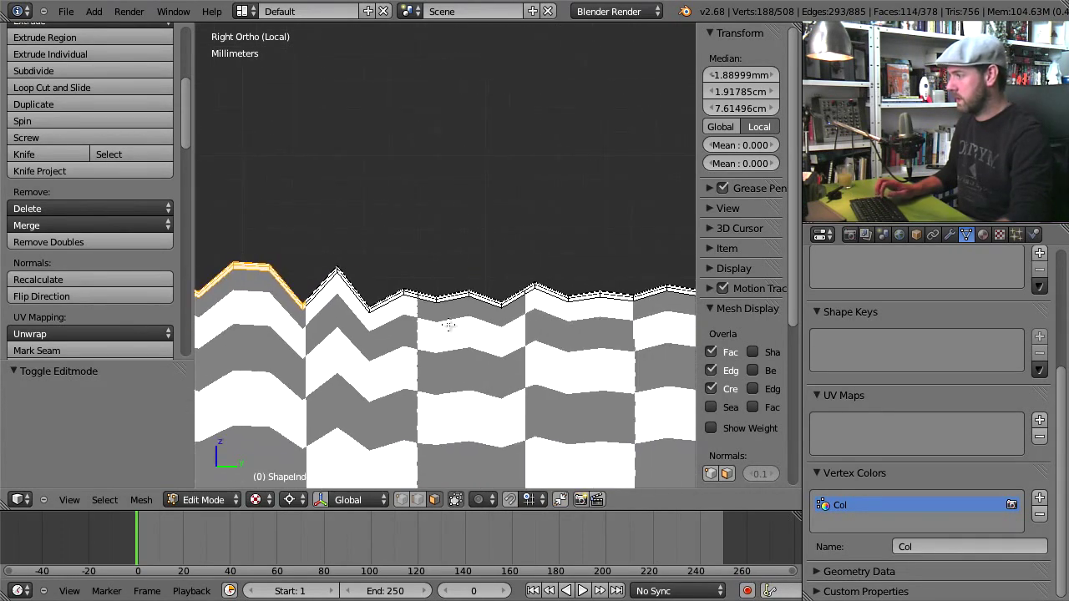
pyautogui.press('z')
pyautogui.press('b')
pyautogui.moveTo(425, 310); pyautogui.dragTo(523, 241)
pyautogui.hotkey('alt', 'z')
# Add the strip's faces along the eleventh dark checker square to the selection
pyautogui.moveTo(494, 325)
pyautogui.keyDown('shift'); pyautogui.mouseDown(button='middle')
pyautogui.moveTo(451, 337)
pyautogui.moveTo(303, 318)
pyautogui.mouseUp(button='middle'); pyautogui.keyUp('shift')
pyautogui.press('a')
pyautogui.press('z')
pyautogui.press('b')
pyautogui.moveTo(302, 320); pyautogui.dragTo(475, 219)
pyautogui.hotkey('alt', 'z')
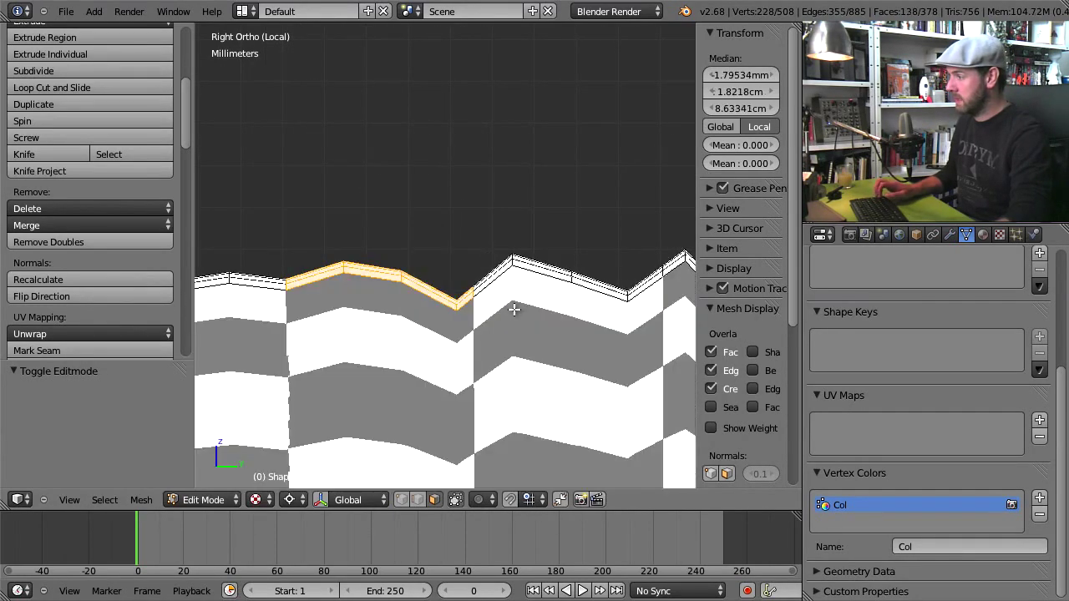
# Add the strip's faces along the twelfth dark checker square, across the deep dip, to the selection
pyautogui.moveTo(517, 310)
pyautogui.keyDown('shift'); pyautogui.mouseDown(button='middle')
pyautogui.moveTo(594, 327)
pyautogui.moveTo(320, 331)
pyautogui.mouseUp(button='middle'); pyautogui.keyUp('shift')
pyautogui.hotkey('alt', 'z')
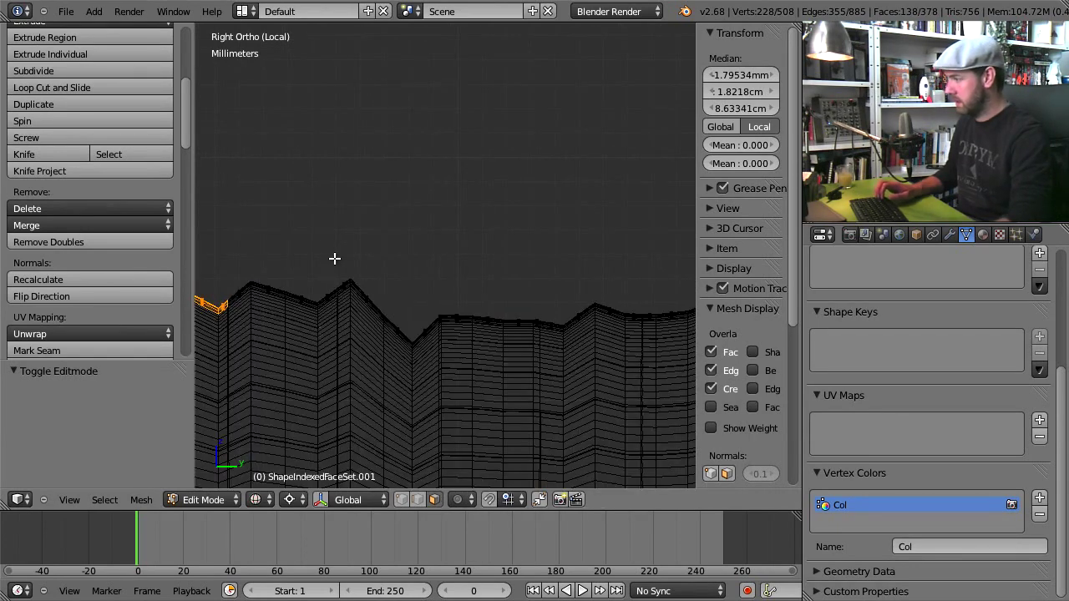
pyautogui.press('b')
pyautogui.moveTo(341, 226); pyautogui.dragTo(432, 393)
pyautogui.hotkey('alt', 'z')
# Add the strip's faces along the thirteenth dark checker square to the selection
pyautogui.scroll(3, 453, 386)
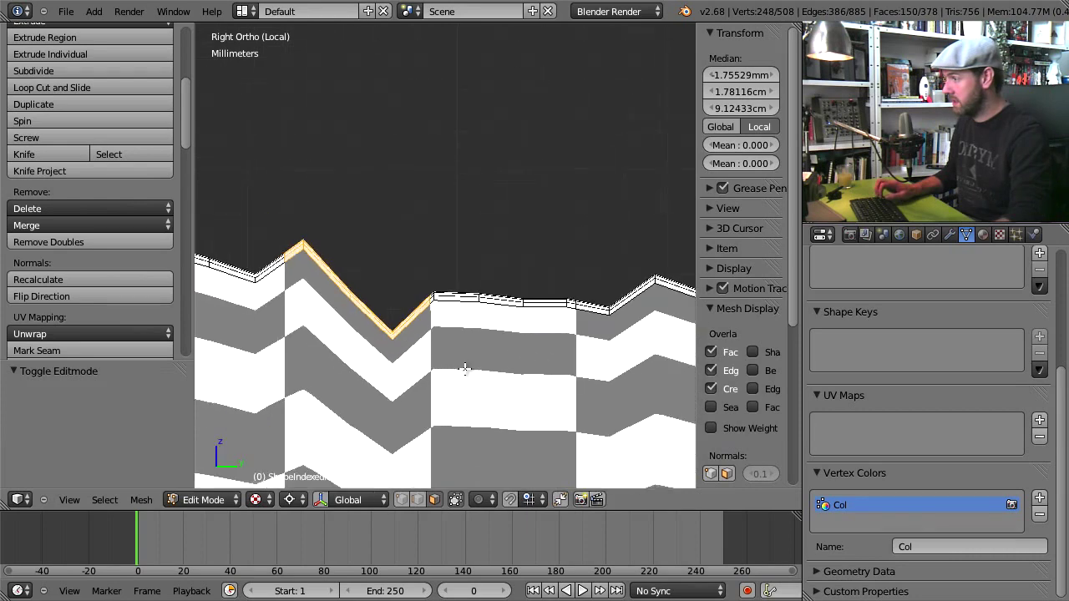
pyautogui.keyDown('shift'); pyautogui.moveTo(559, 351); pyautogui.dragTo(426, 357, button='middle'); pyautogui.keyUp('shift')
pyautogui.hotkey('alt', 'z')
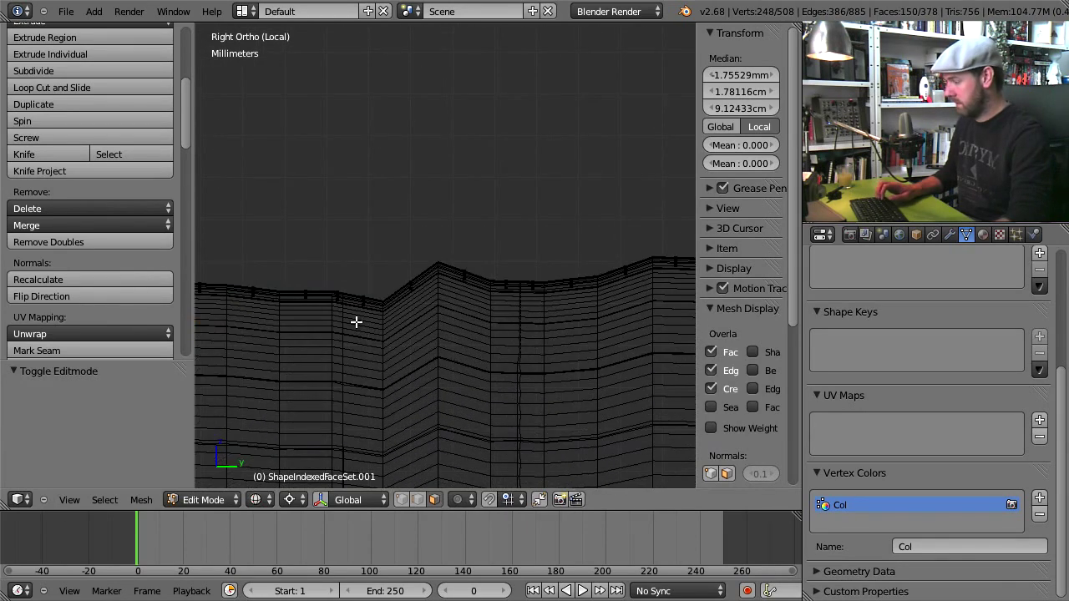
pyautogui.press('b')
pyautogui.moveTo(356, 323)
pyautogui.mouseDown()
pyautogui.moveTo(475, 231)
pyautogui.moveTo(512, 222)
pyautogui.mouseUp()
pyautogui.hotkey('alt', 'z')
# Add the strip's faces along the fourteenth dark checker square to the selection
pyautogui.scroll(-2, 435, 334)
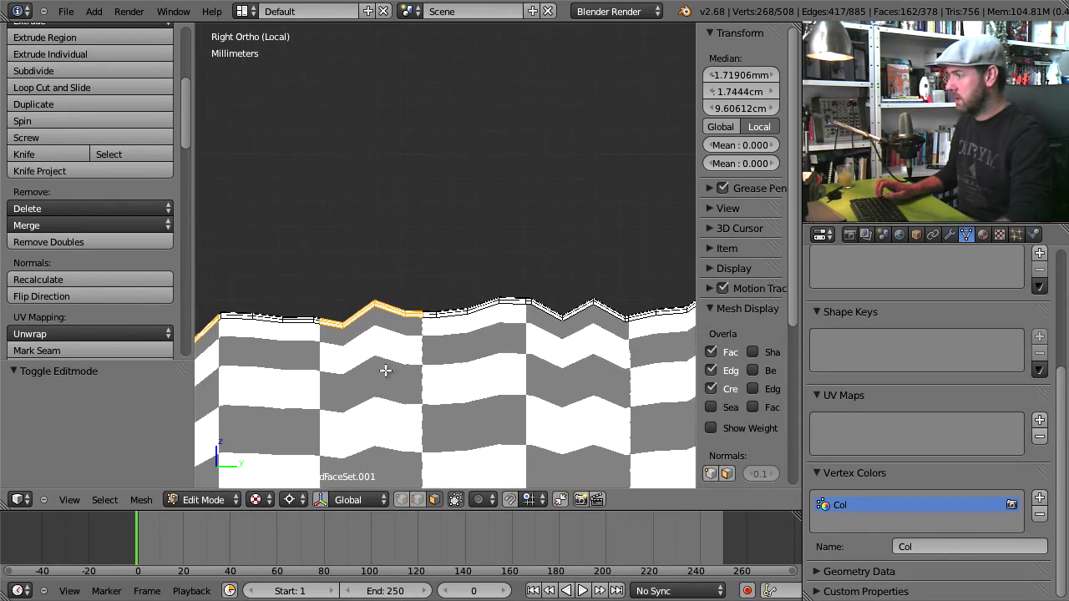
pyautogui.keyDown('ctrl'); pyautogui.scroll(-3, 385, 370); pyautogui.keyUp('ctrl')
pyautogui.press('z')
pyautogui.press('b')
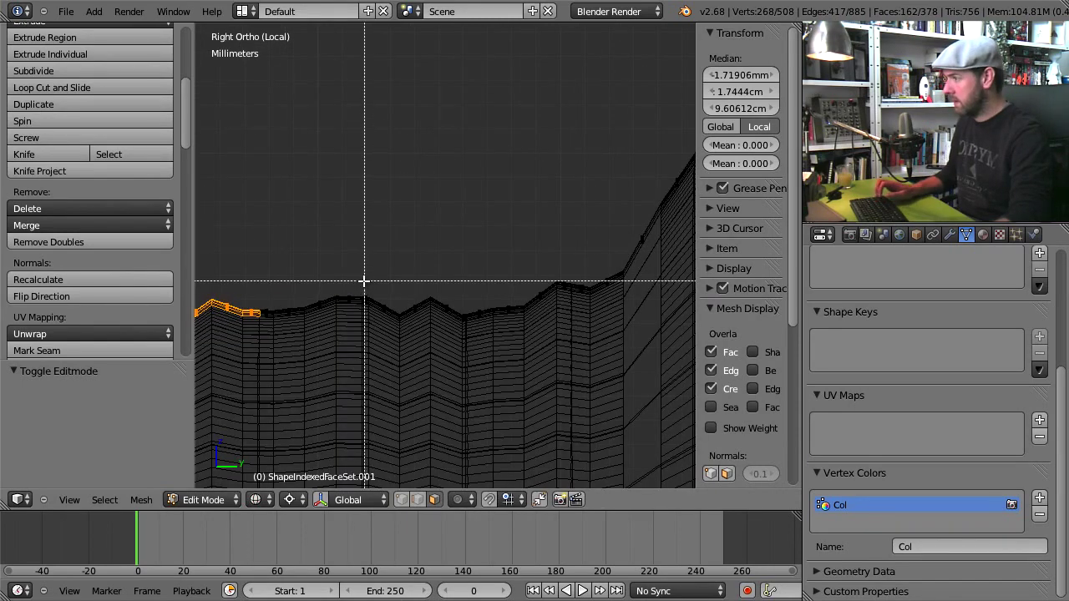
pyautogui.moveTo(362, 280); pyautogui.dragTo(453, 393)
pyautogui.hotkey('alt', 'z')
# Extend the selection with the narrow faces that complete the far end of the fourteenth dark checker square
pyautogui.scroll(3, 463, 389)
pyautogui.hotkey('alt', 'z')
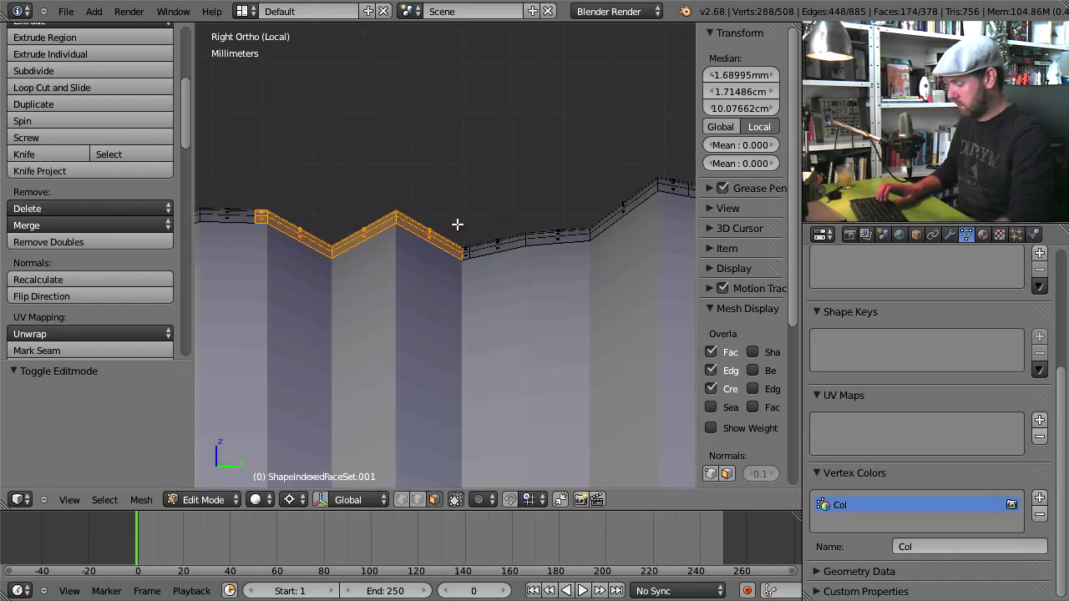
pyautogui.press('z')
pyautogui.press('b')
pyautogui.moveTo(455, 216); pyautogui.dragTo(479, 313)
pyautogui.hotkey('alt', 'z')
# Add the strip's faces along the fifteenth dark checker square, up the steep rise, to the selection
pyautogui.scroll(-4, 616, 291)
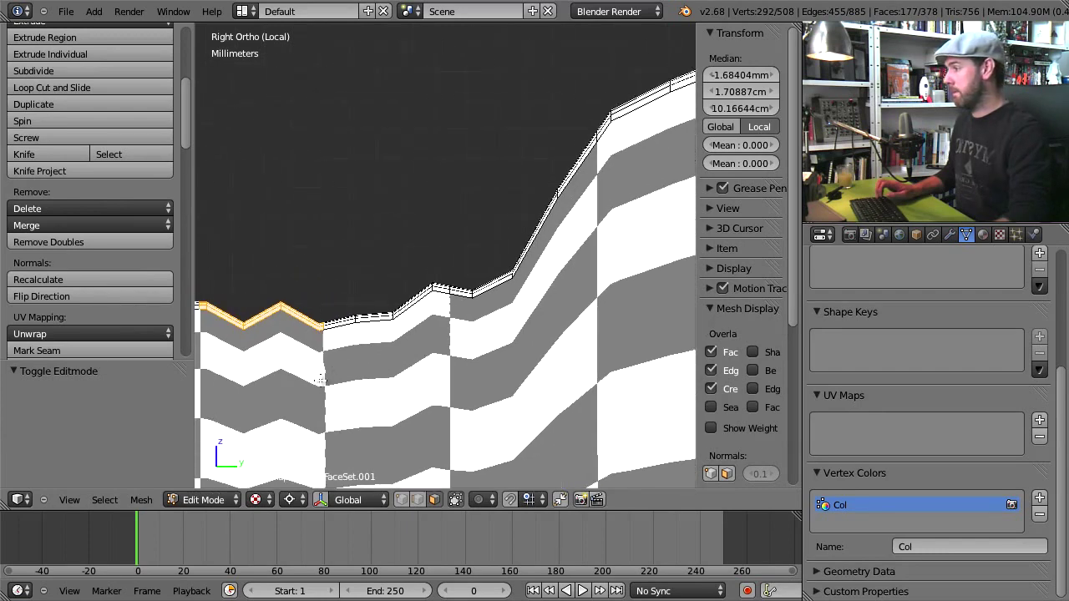
pyautogui.press('z')
pyautogui.press('b')
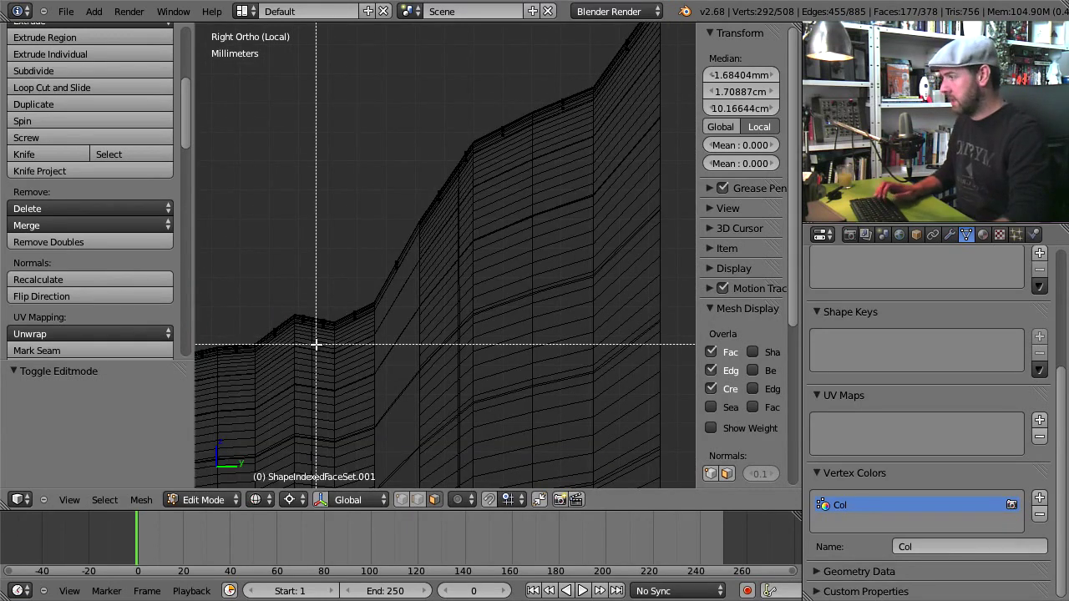
pyautogui.moveTo(316, 344)
pyautogui.mouseDown()
pyautogui.moveTo(409, 254)
pyautogui.moveTo(447, 169)
pyautogui.mouseUp()
pyautogui.hotkey('alt', 'z')
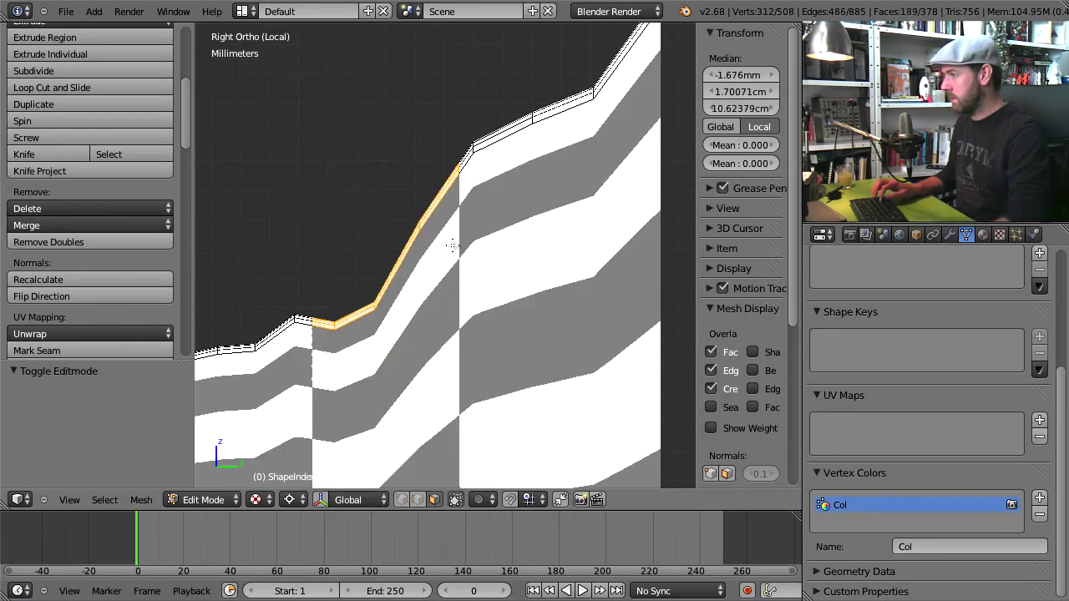
# Switch the strip from editing its faces to Vertex Paint mode and bring up the brush colour settings
pyautogui.scroll(-5, 454, 238)
pyautogui.moveTo(341, 320); pyautogui.dragTo(565, 177, button='middle')
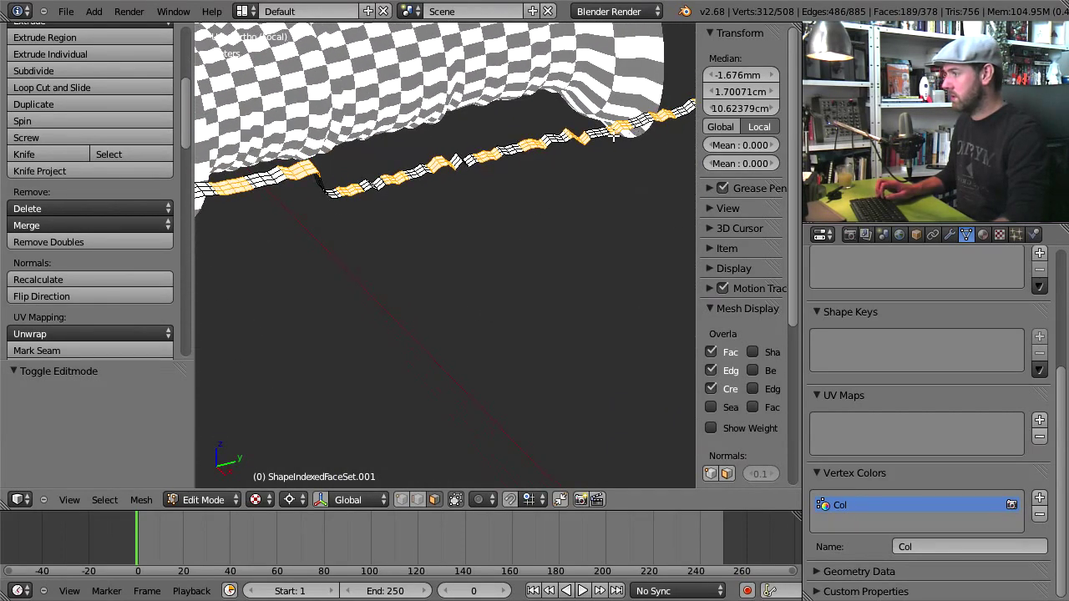
pyautogui.moveTo(269, 225); pyautogui.dragTo(409, 329, button='middle')
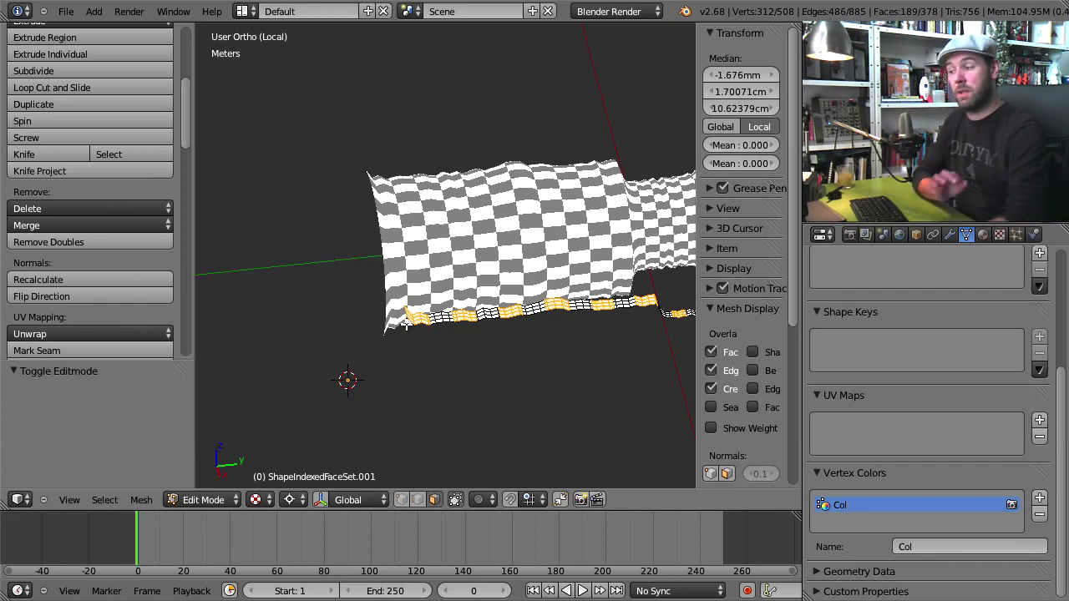
pyautogui.click(195, 499)
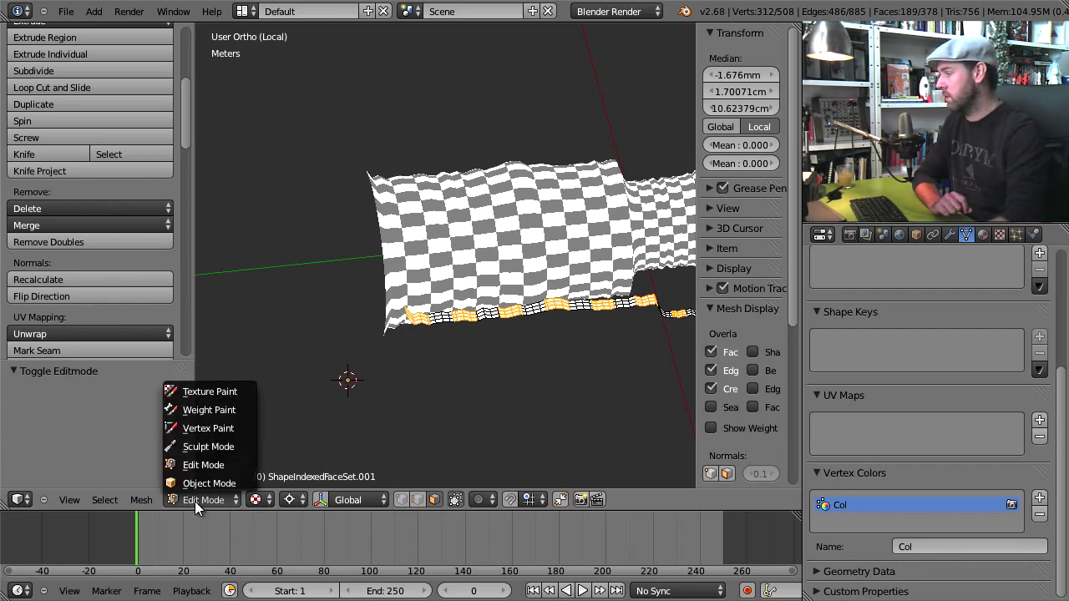
pyautogui.click(205, 429)
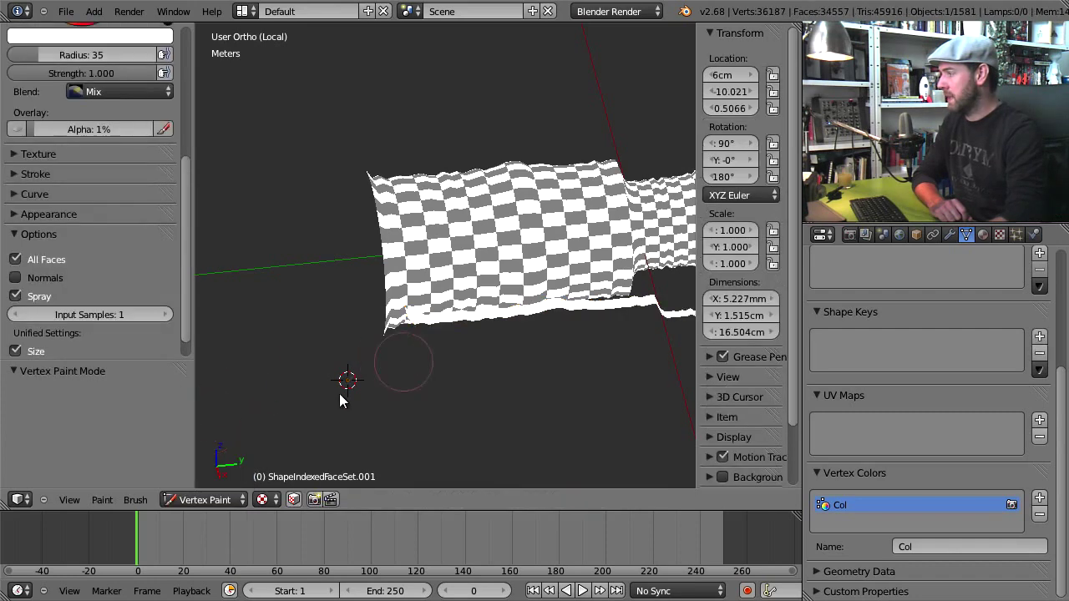
pyautogui.moveTo(188, 273); pyautogui.dragTo(184, 187)
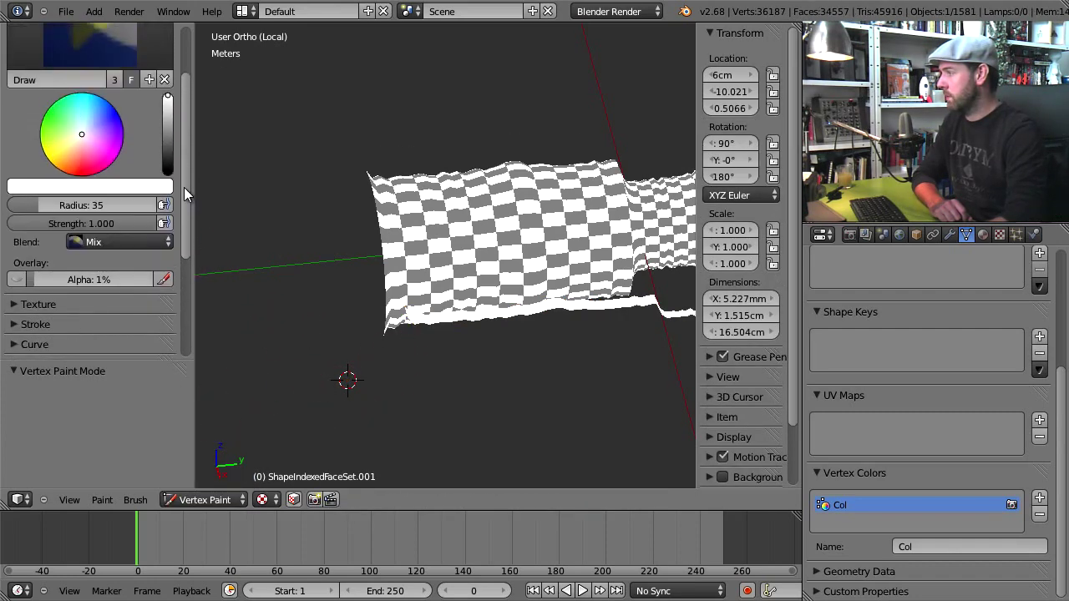
# Set the brush colour to red and fill the entire strip with it using Set Vertex Colors
pyautogui.moveTo(81, 139)
pyautogui.mouseDown()
pyautogui.moveTo(79, 192)
pyautogui.moveTo(112, 134)
pyautogui.moveTo(64, 198)
pyautogui.moveTo(73, 205)
pyautogui.mouseUp()
pyautogui.scroll(3, 402, 275)
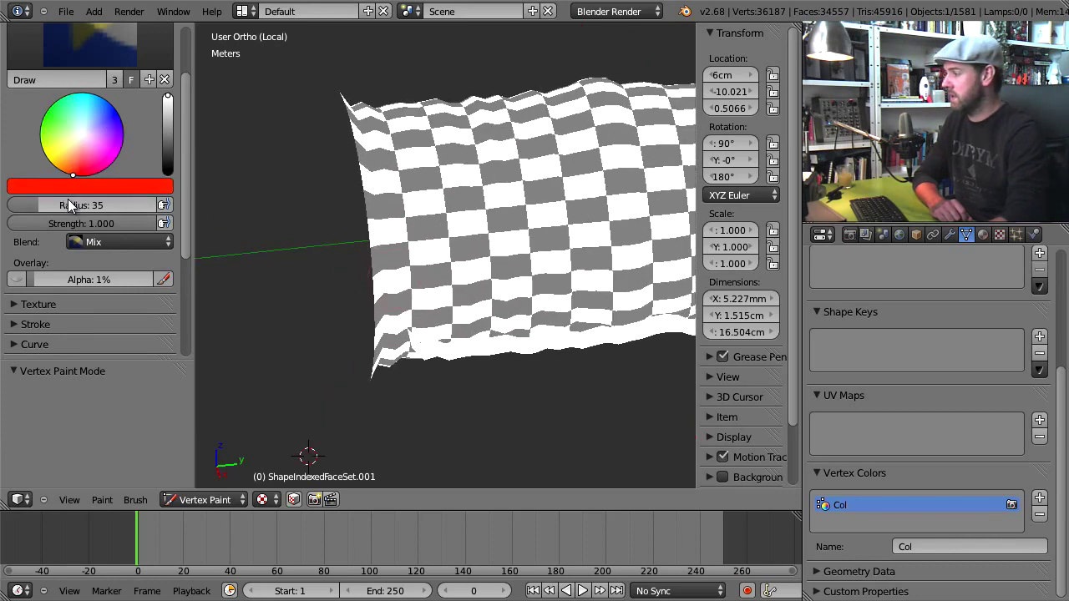
pyautogui.click(102, 499)
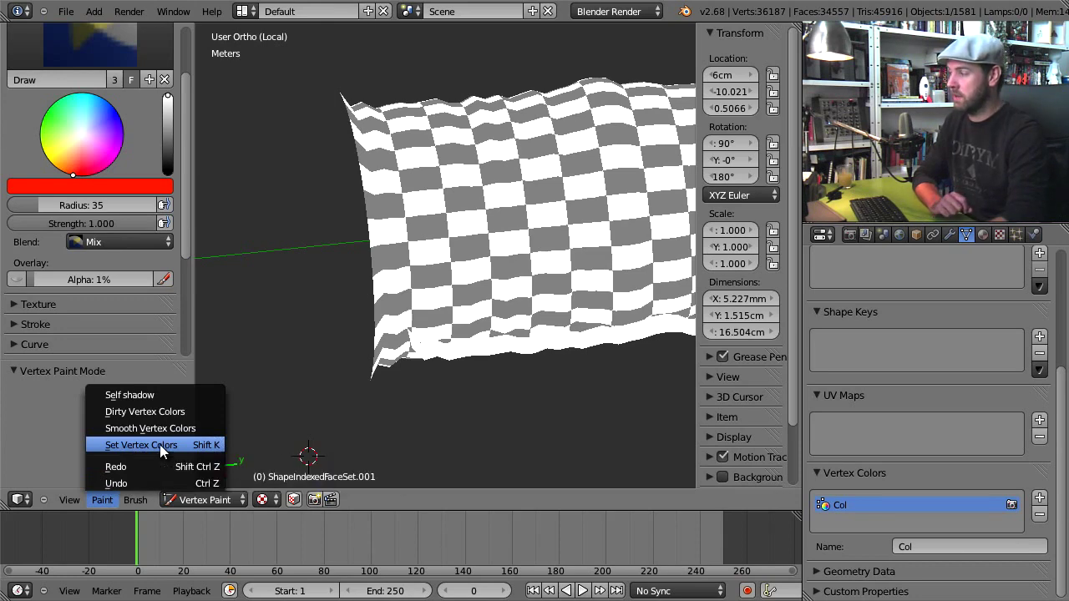
pyautogui.click(127, 447)
pyautogui.moveTo(423, 384)
pyautogui.mouseDown(button='middle')
pyautogui.moveTo(494, 334)
pyautogui.moveTo(539, 358)
pyautogui.moveTo(373, 215)
pyautogui.moveTo(380, 222)
pyautogui.mouseUp(button='middle')
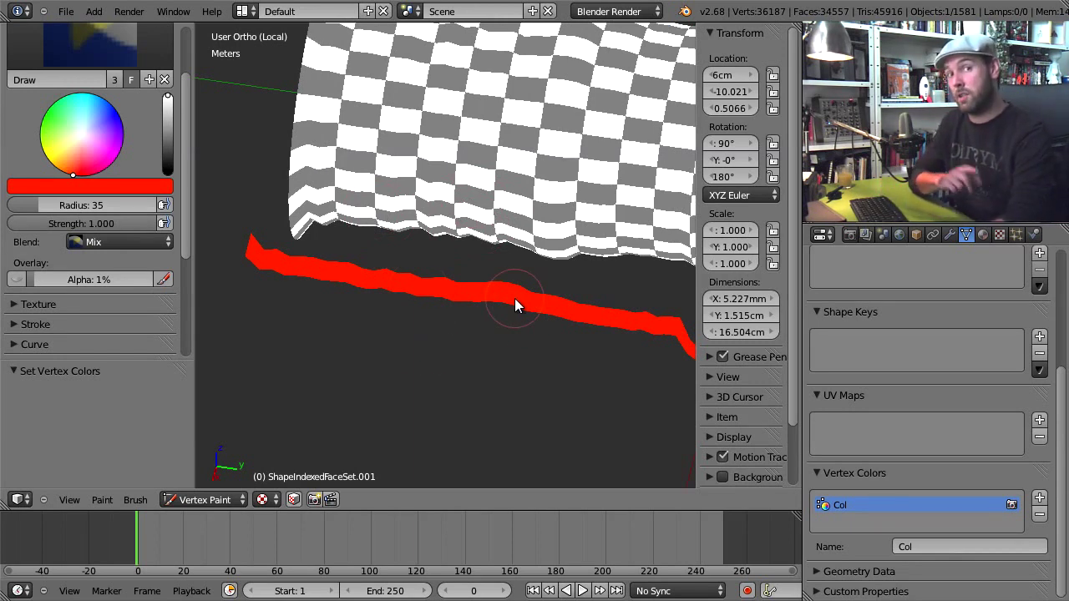
# Enable face selection masking for painting and fill only the selected faces with green
pyautogui.click(293, 499)
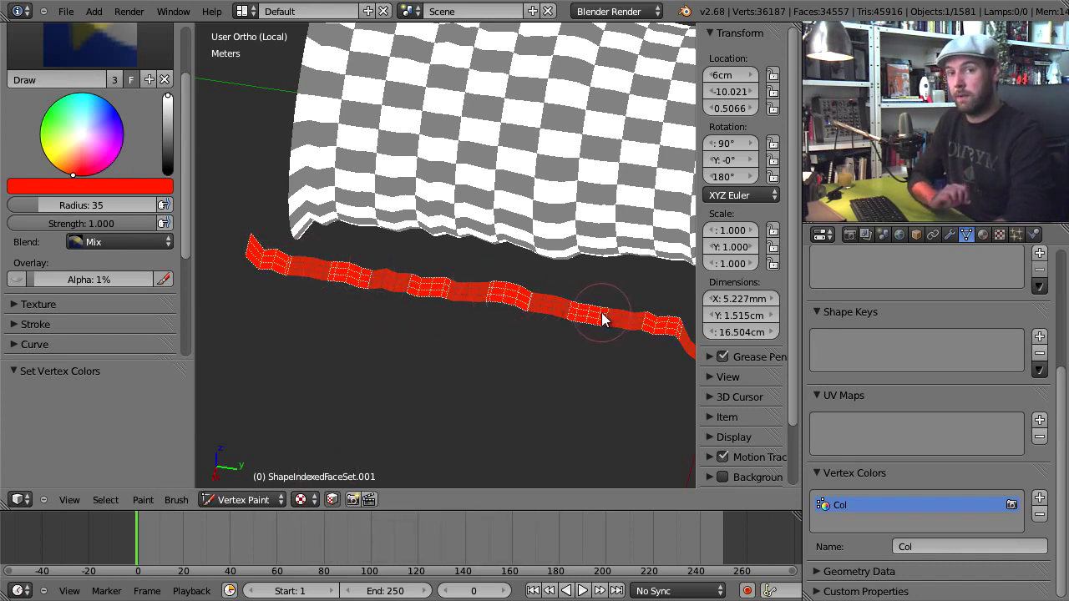
pyautogui.moveTo(75, 157); pyautogui.dragTo(21, 113)
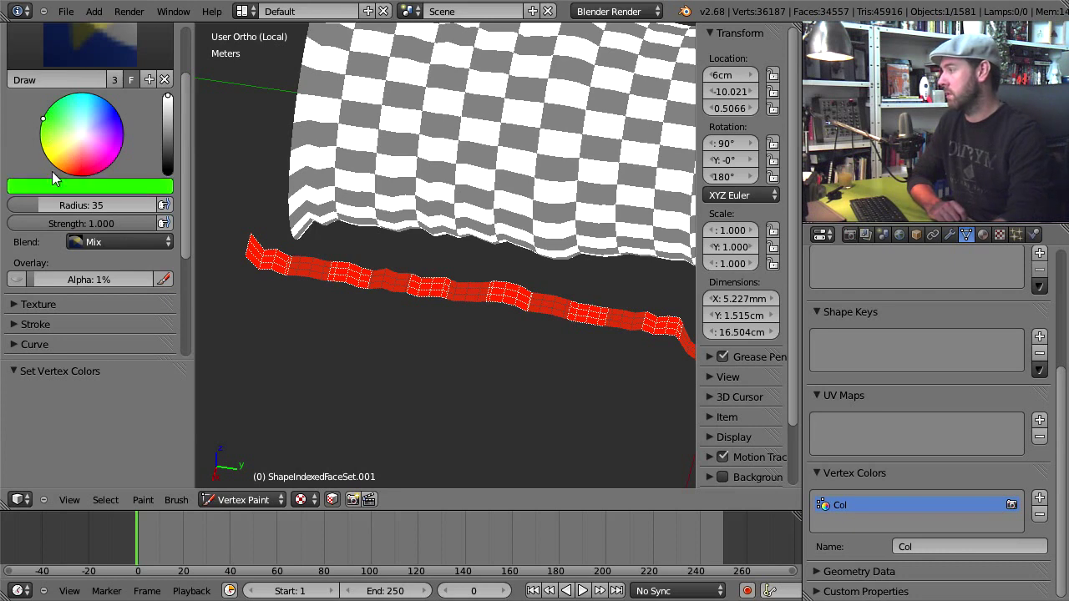
pyautogui.click(143, 499)
pyautogui.click(178, 442)
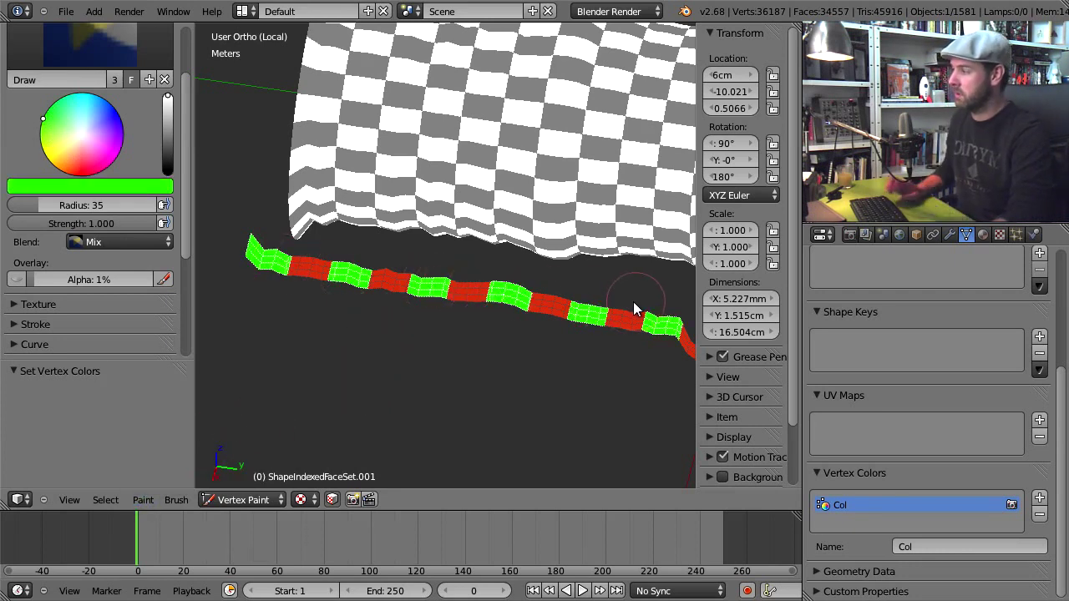
# Sample the grey of the tube's dark squares as brush colour and set it as the selected faces' vertex colour
pyautogui.moveTo(359, 185); pyautogui.dragTo(441, 274, button='middle')
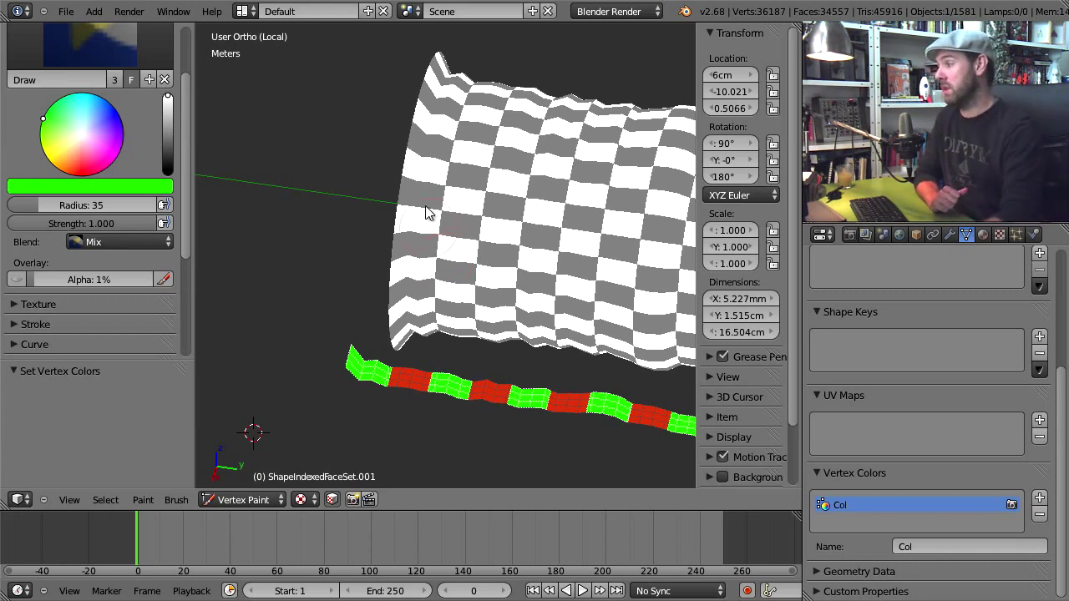
pyautogui.click(76, 191)
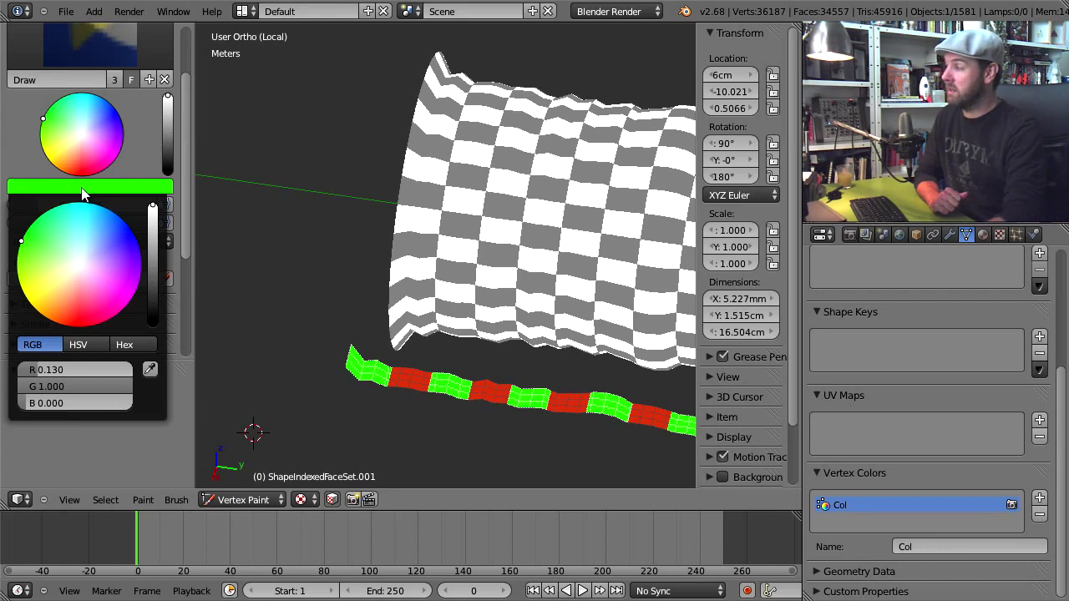
pyautogui.click(150, 370)
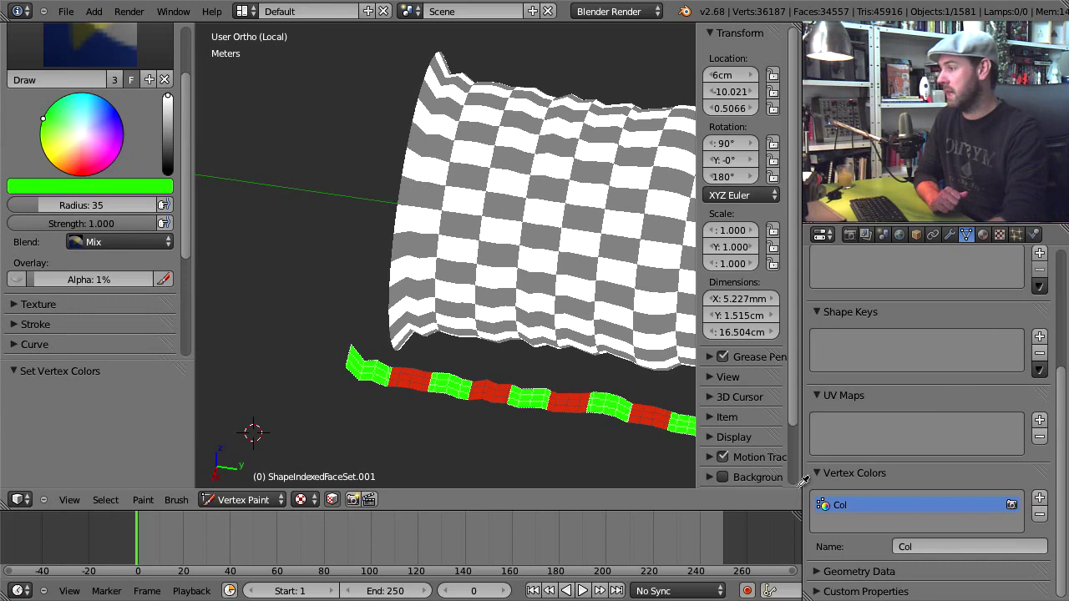
pyautogui.click(423, 194)
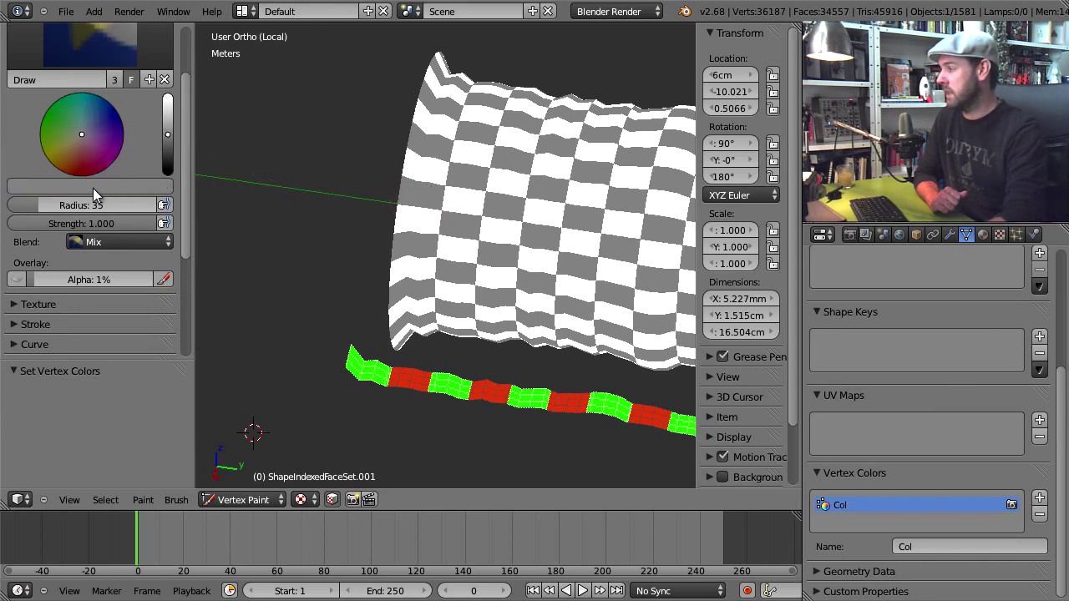
pyautogui.click(144, 503)
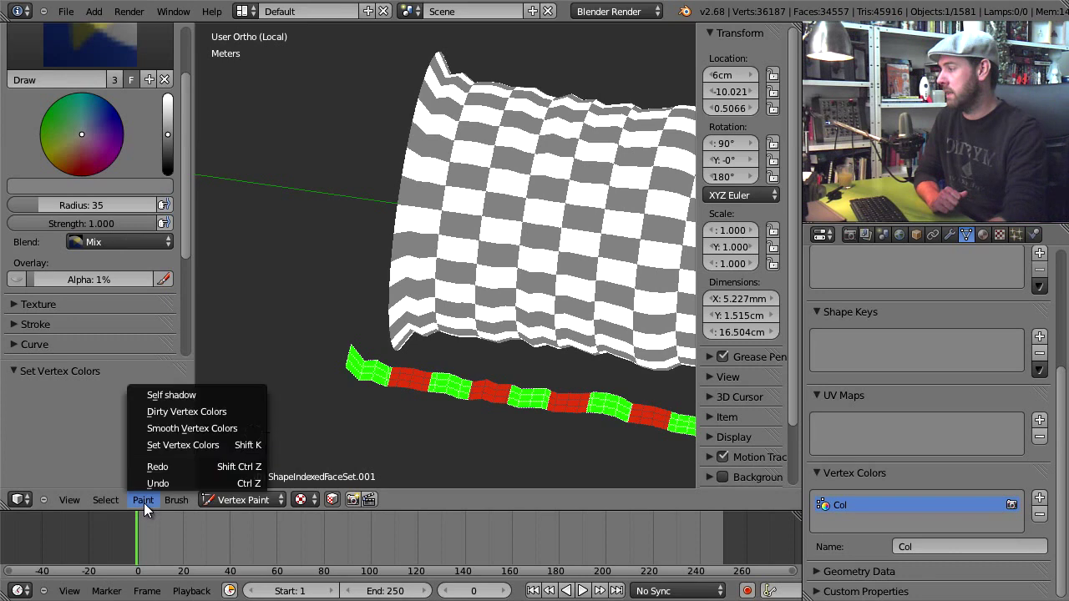
pyautogui.click(167, 445)
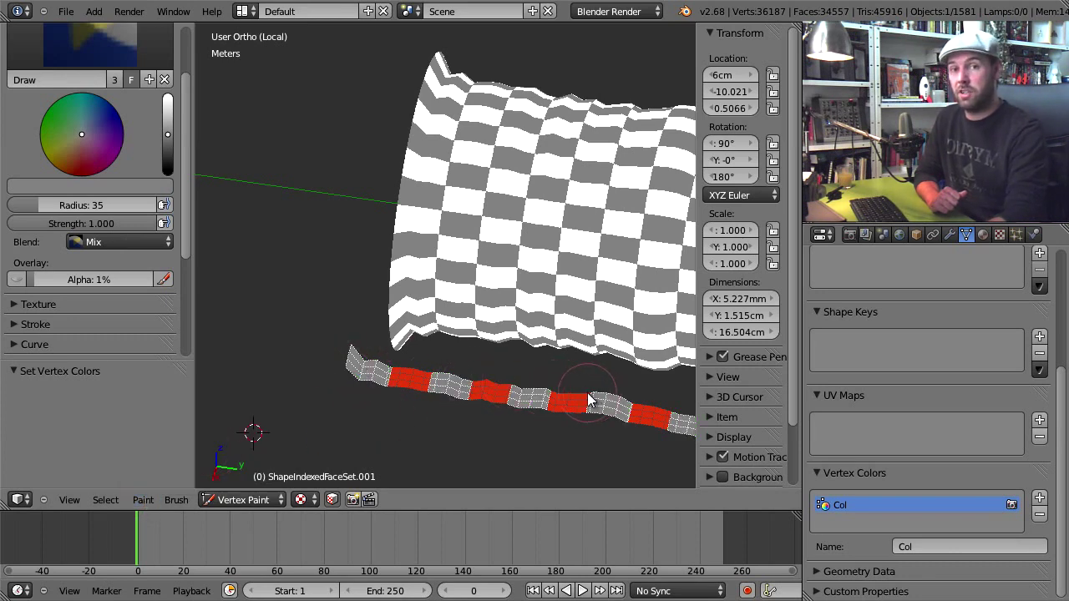
# Return the strip to Edit Mode and invert the face selection
pyautogui.click(260, 499)
pyautogui.click(259, 465)
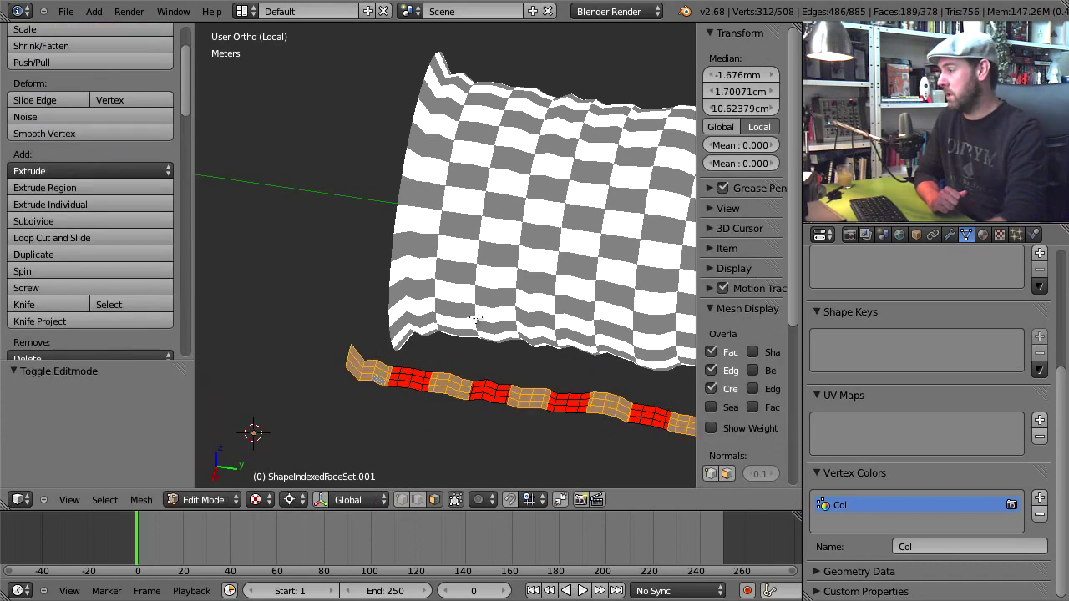
pyautogui.click(104, 499)
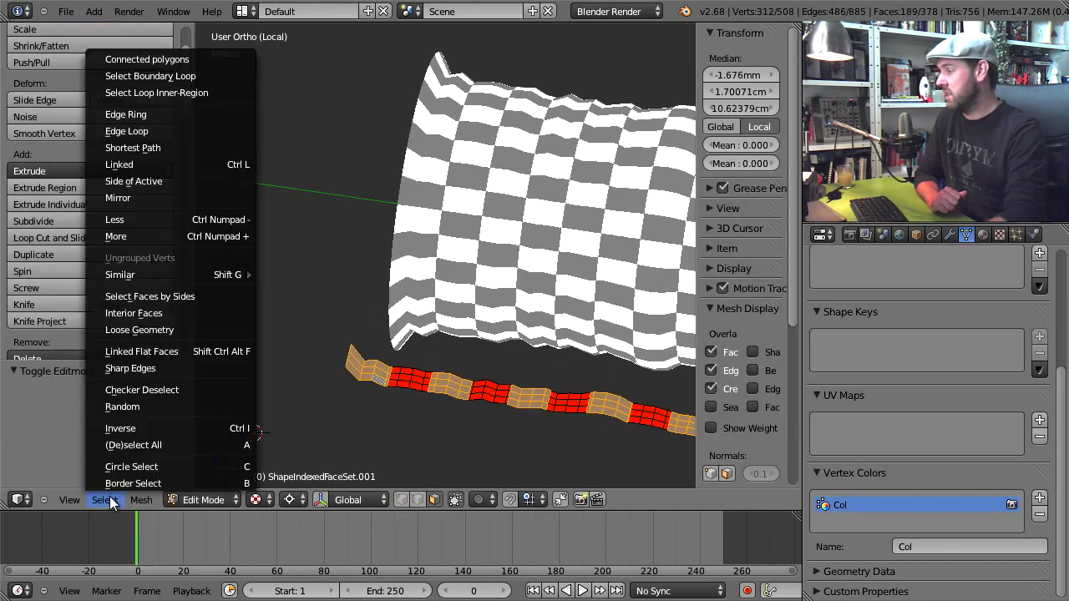
pyautogui.click(164, 428)
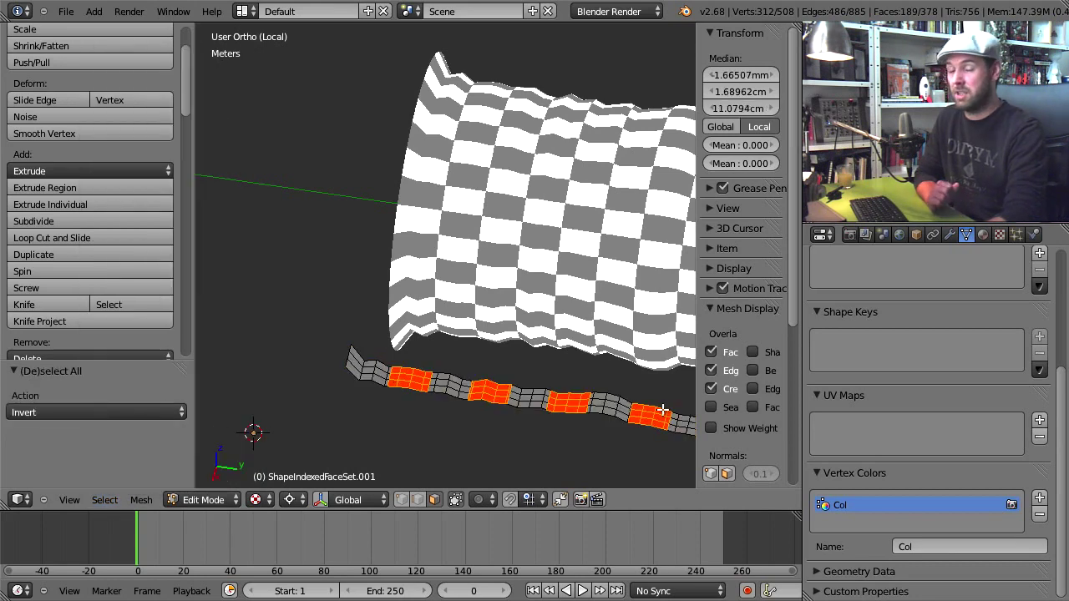
# Go back to Vertex Paint mode, set the brush colour to white and fill the inverted selection with it
pyautogui.click(221, 500)
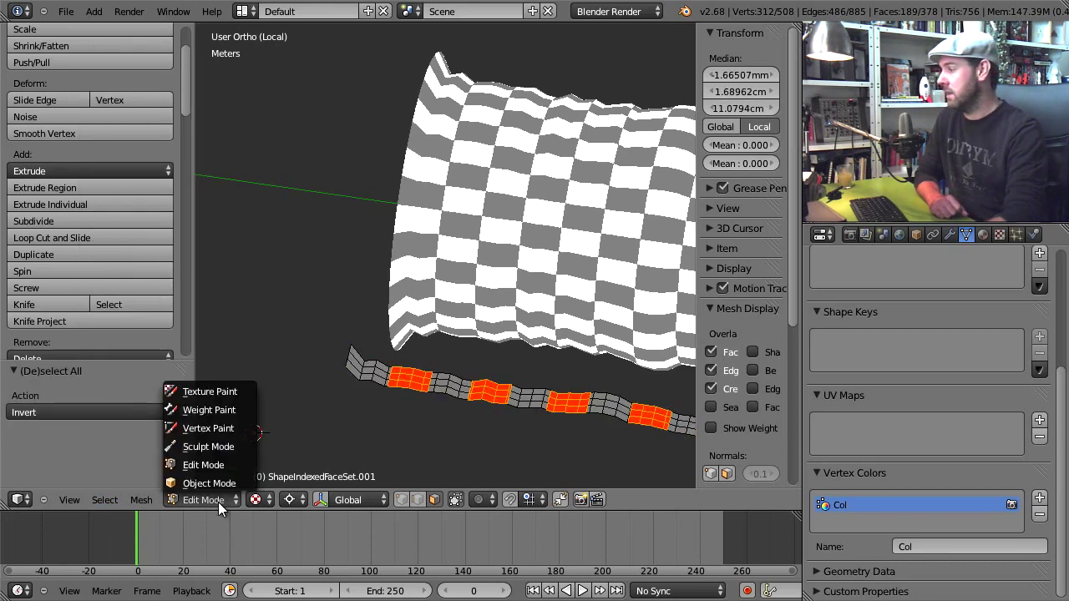
pyautogui.click(205, 451)
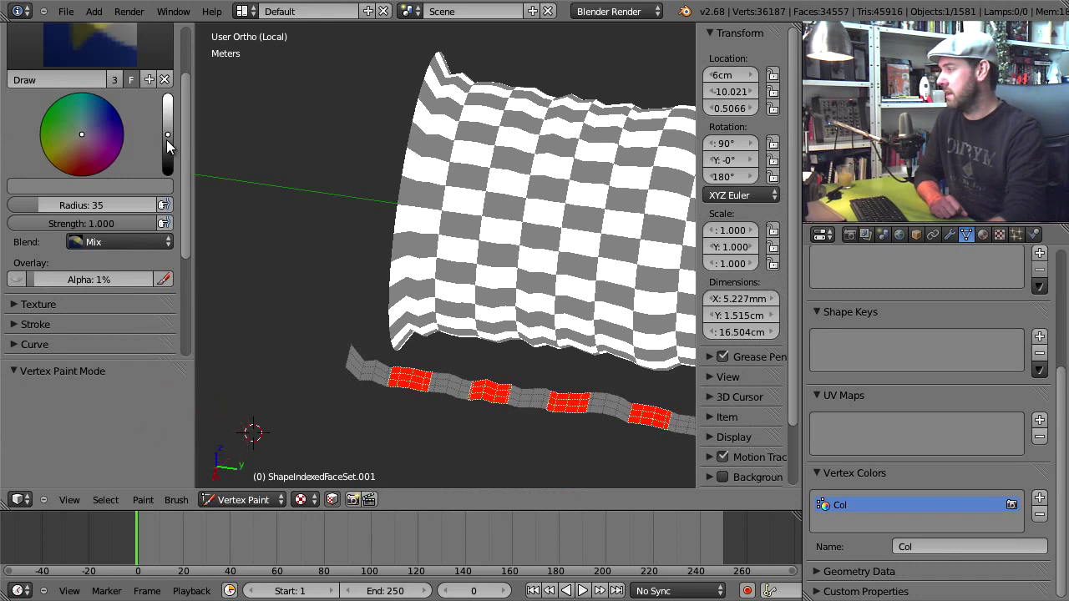
pyautogui.moveTo(166, 136); pyautogui.dragTo(167, 83)
pyautogui.click(83, 192)
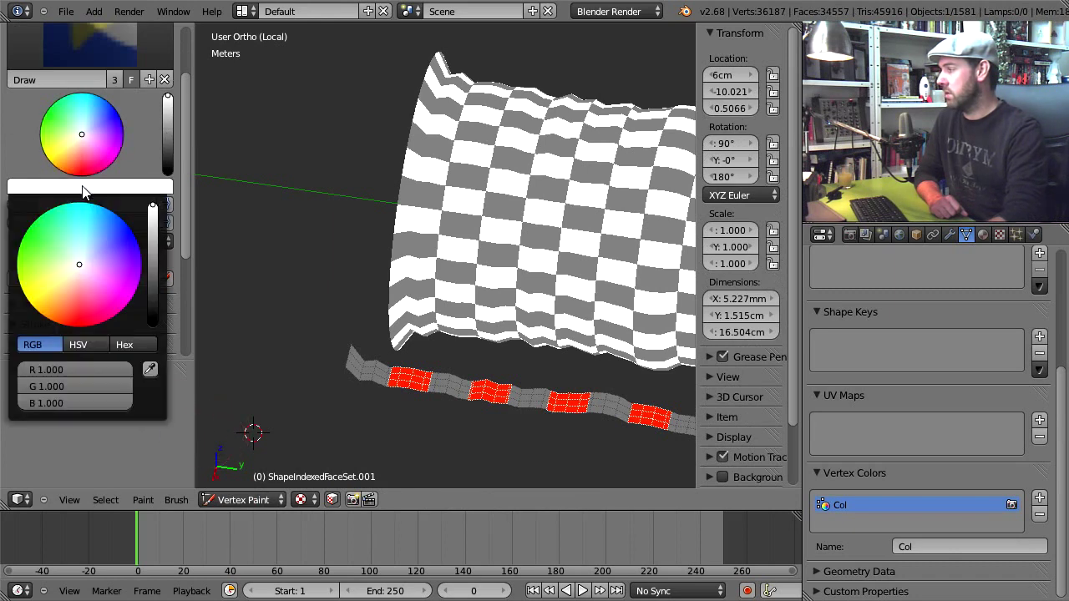
pyautogui.click(149, 372)
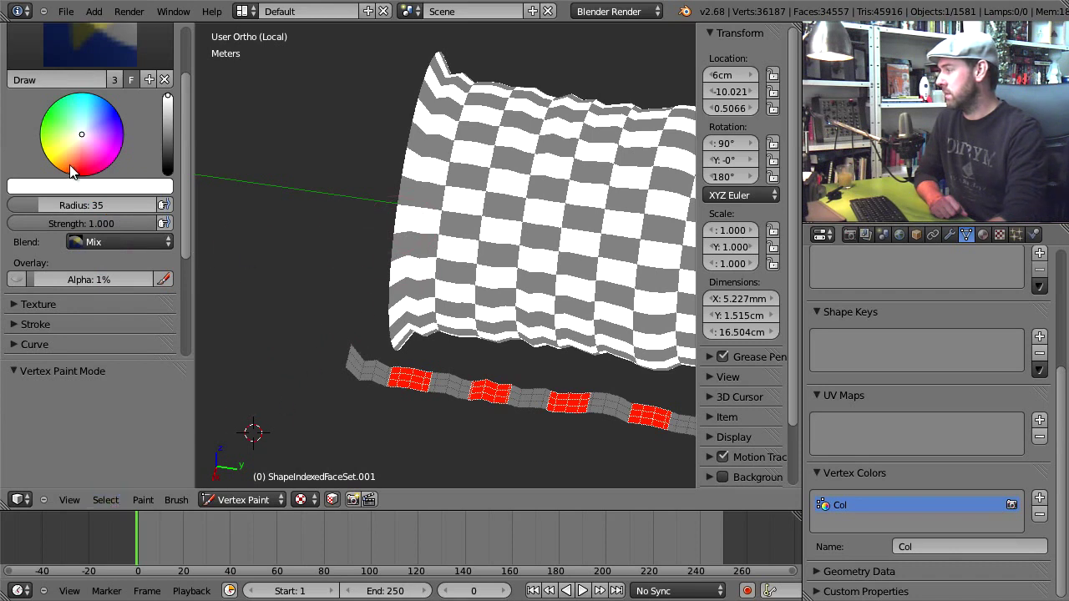
pyautogui.click(82, 186)
pyautogui.click(150, 370)
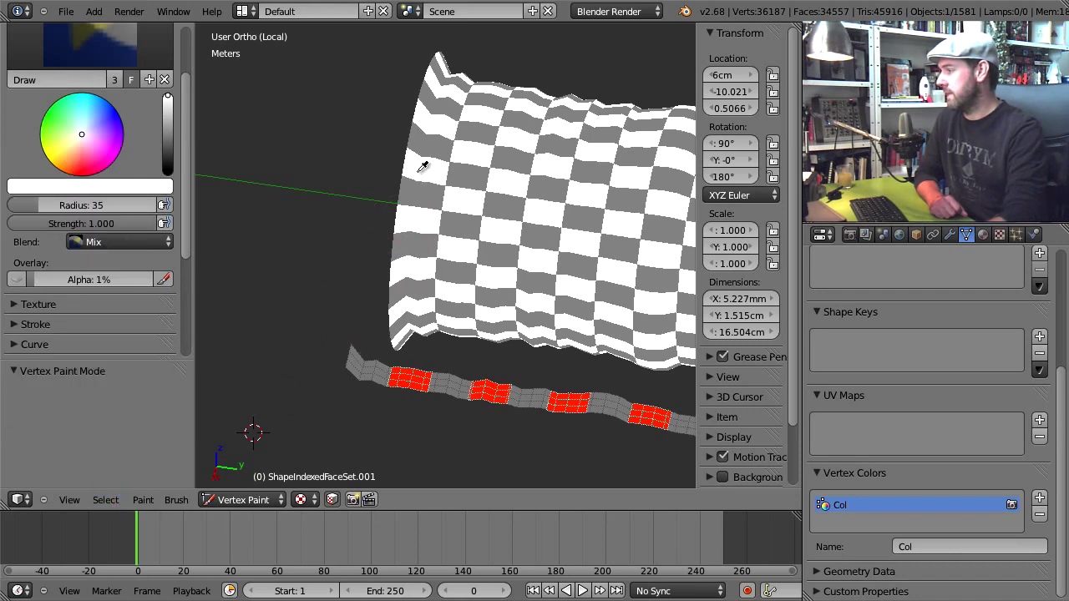
pyautogui.click(143, 499)
pyautogui.click(185, 444)
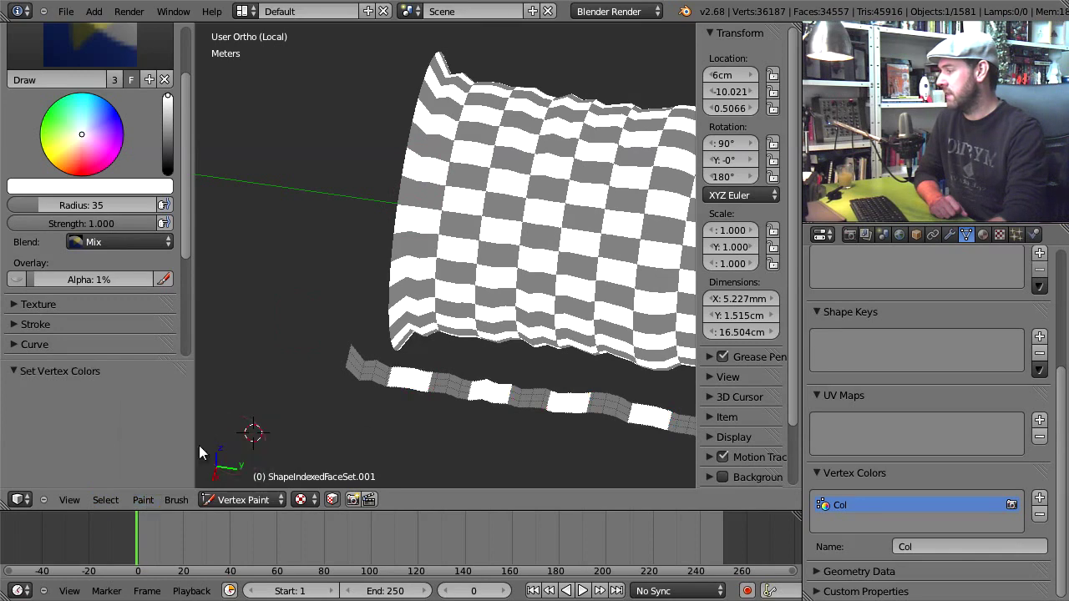
# Check the grey and white pattern along the strip, and switch the strip to Object Mode in front view
pyautogui.scroll(-4, 427, 386)
pyautogui.moveTo(406, 422)
pyautogui.mouseDown(button='middle')
pyautogui.moveTo(544, 432)
pyautogui.moveTo(503, 352)
pyautogui.mouseUp(button='middle')
pyautogui.press('Tab')
pyautogui.scroll(5, 503, 352)
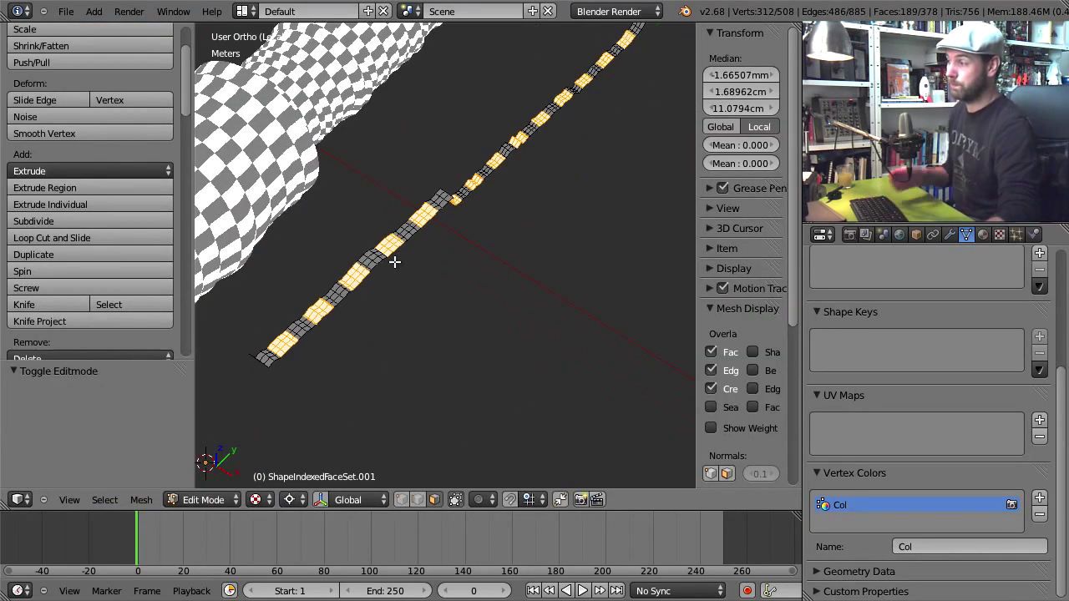
pyautogui.press('Tab')
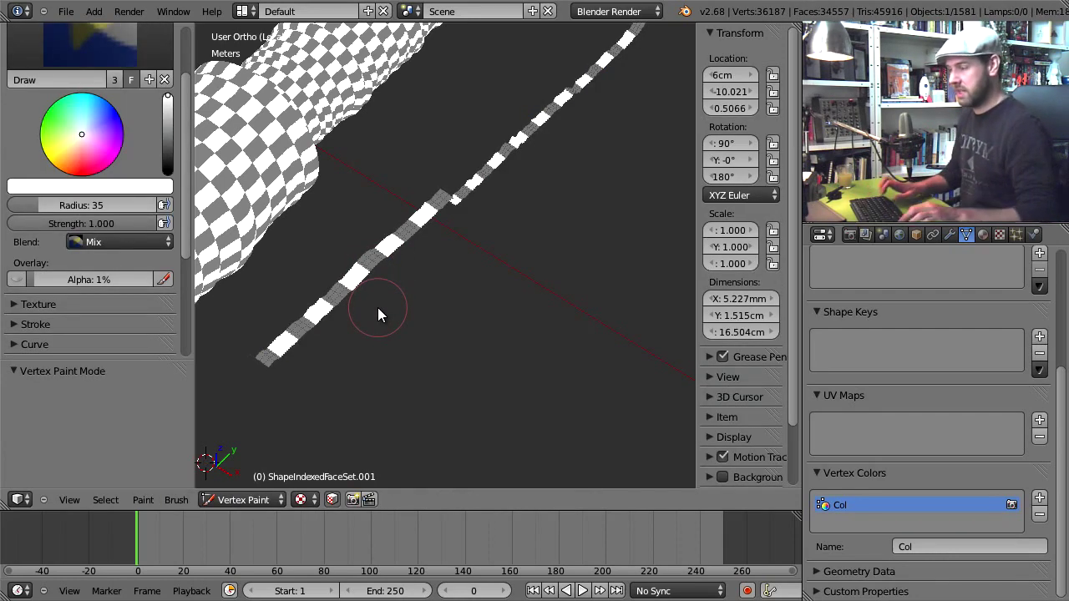
pyautogui.press('KP_1')
pyautogui.scroll(3, 351, 320)
pyautogui.click(243, 499)
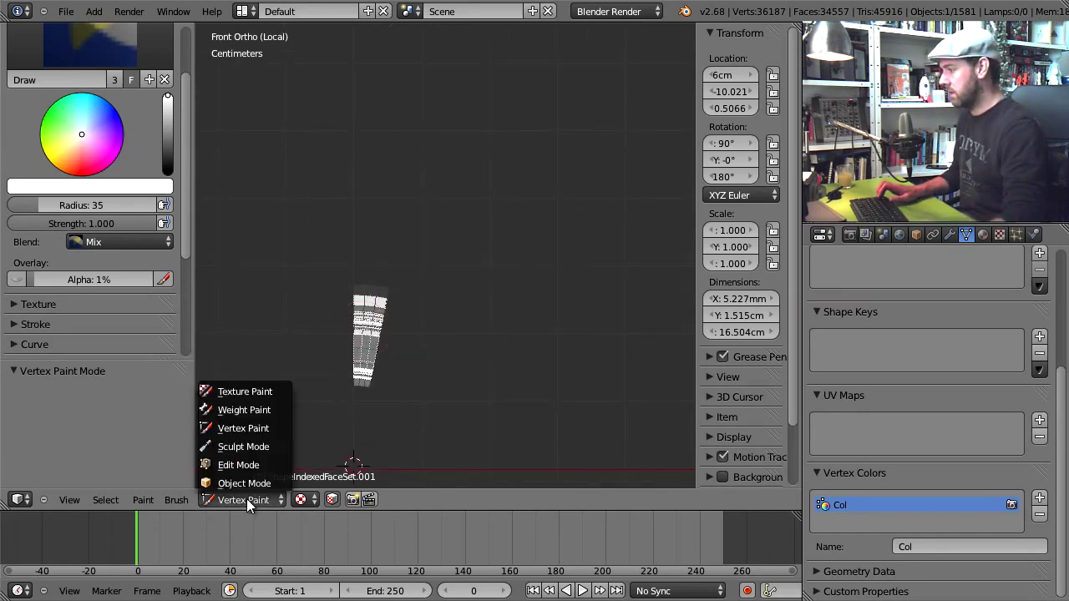
pyautogui.click(250, 478)
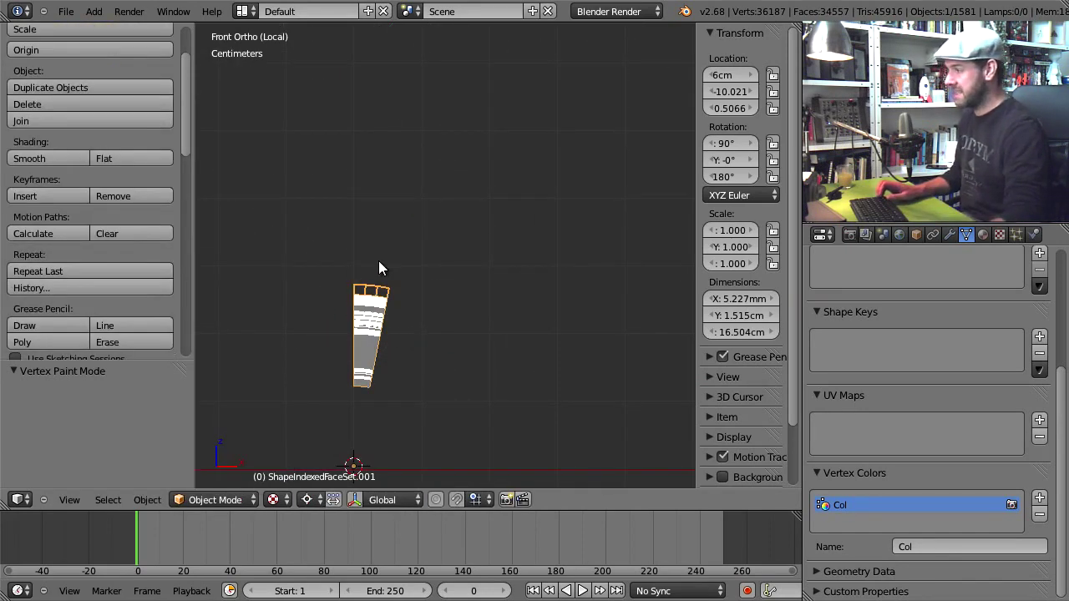
# Duplicate the painted strip in place, working in the front view
pyautogui.moveTo(378, 260); pyautogui.dragTo(393, 272, button='middle')
pyautogui.press('KP_1')
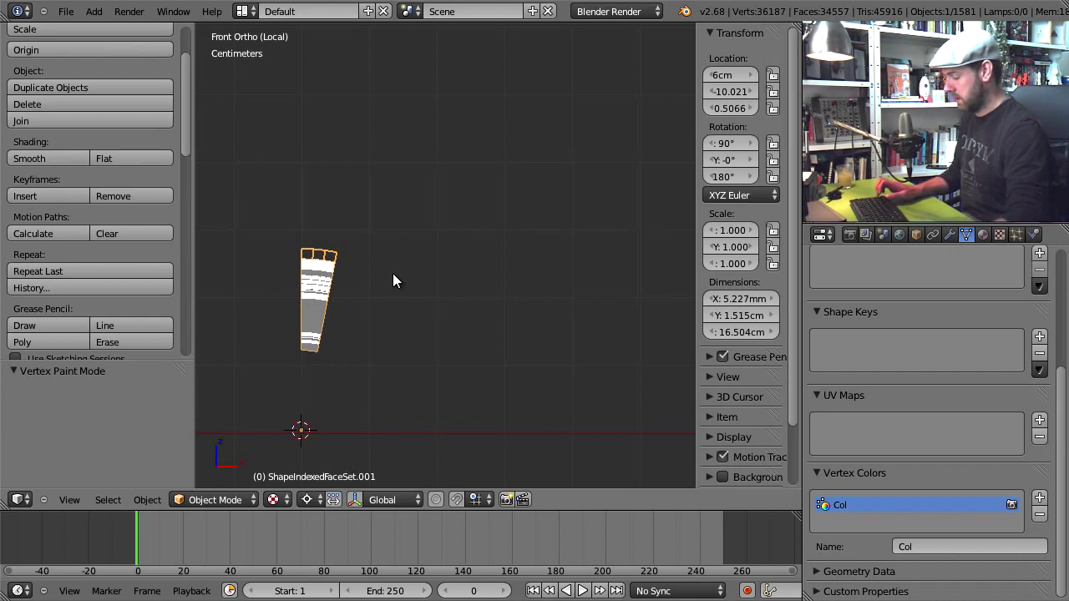
pyautogui.hotkey('shift', 'd')
pyautogui.rightClick(391, 264)
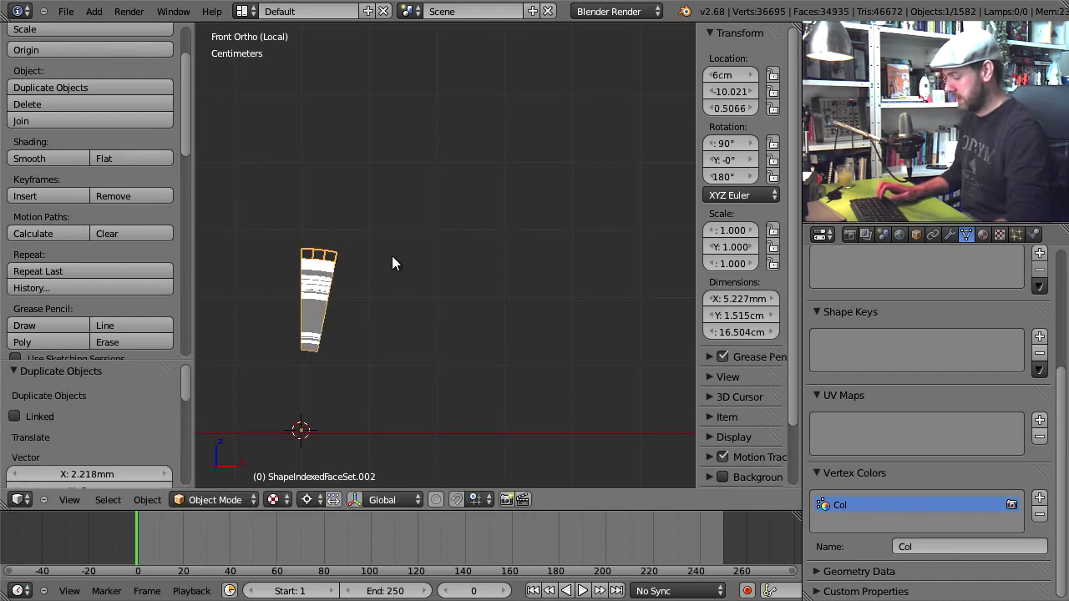
# Rotate the duplicated strip around the 3D cursor in front view, setting the angle to 360/32 (11.25°)
pyautogui.press('r')
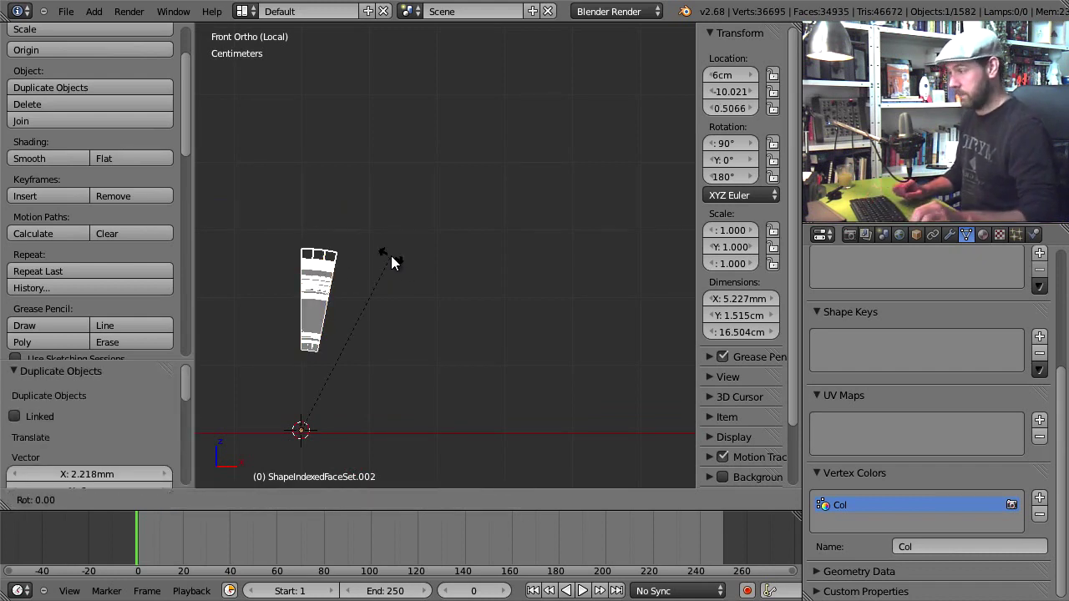
pyautogui.write('11.')
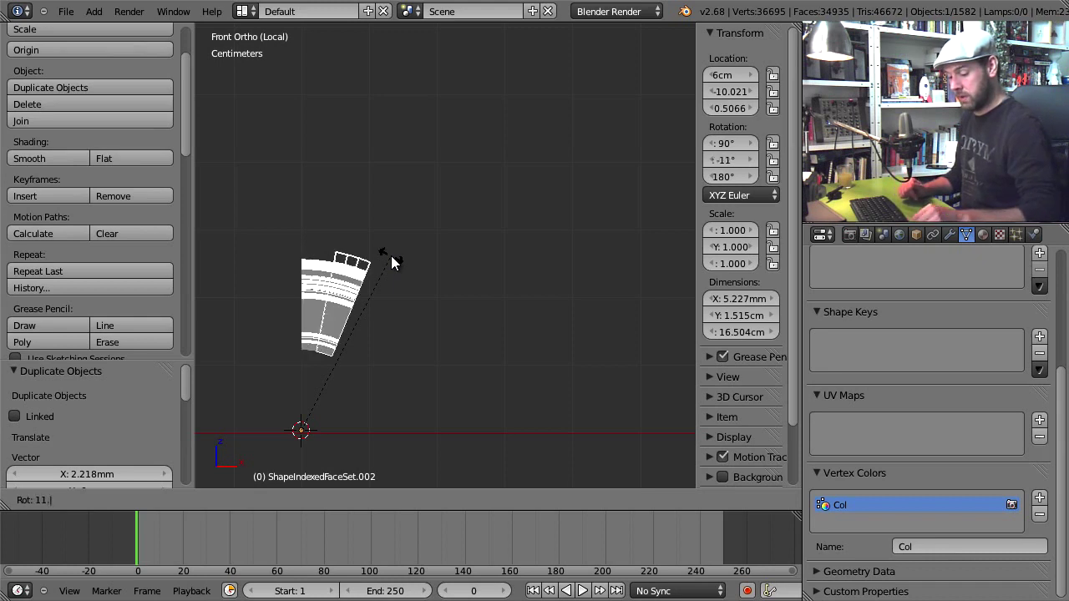
pyautogui.write('25')
pyautogui.press('Return')
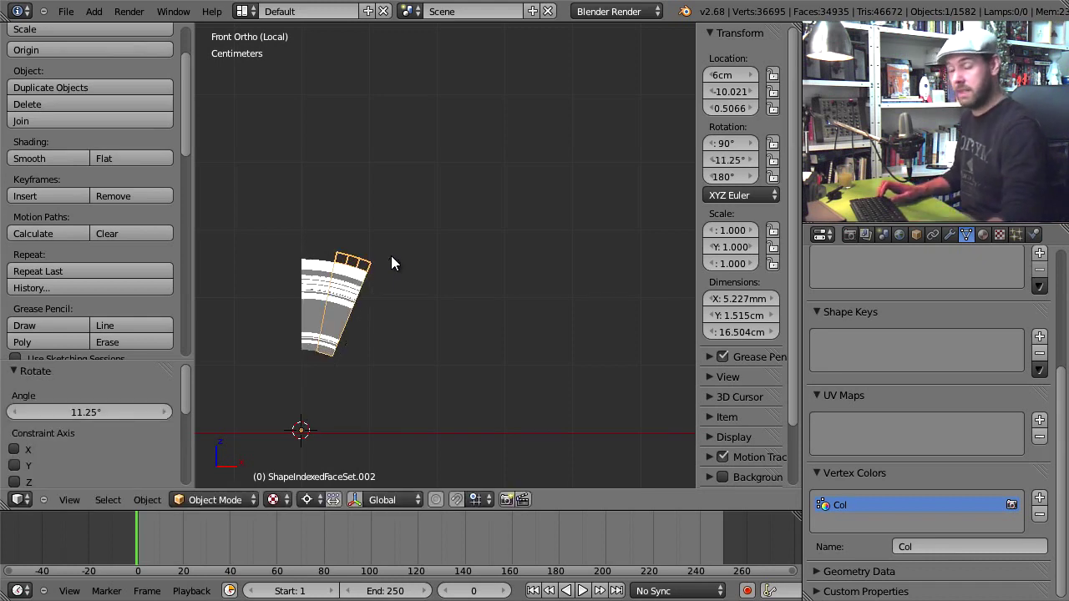
pyautogui.click(164, 406)
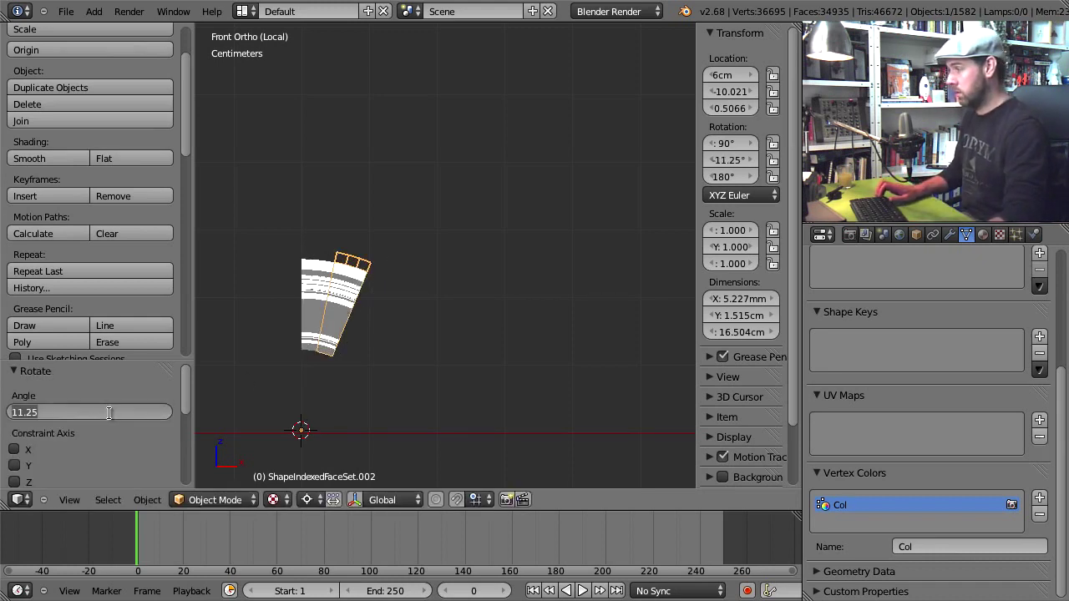
pyautogui.write('360')
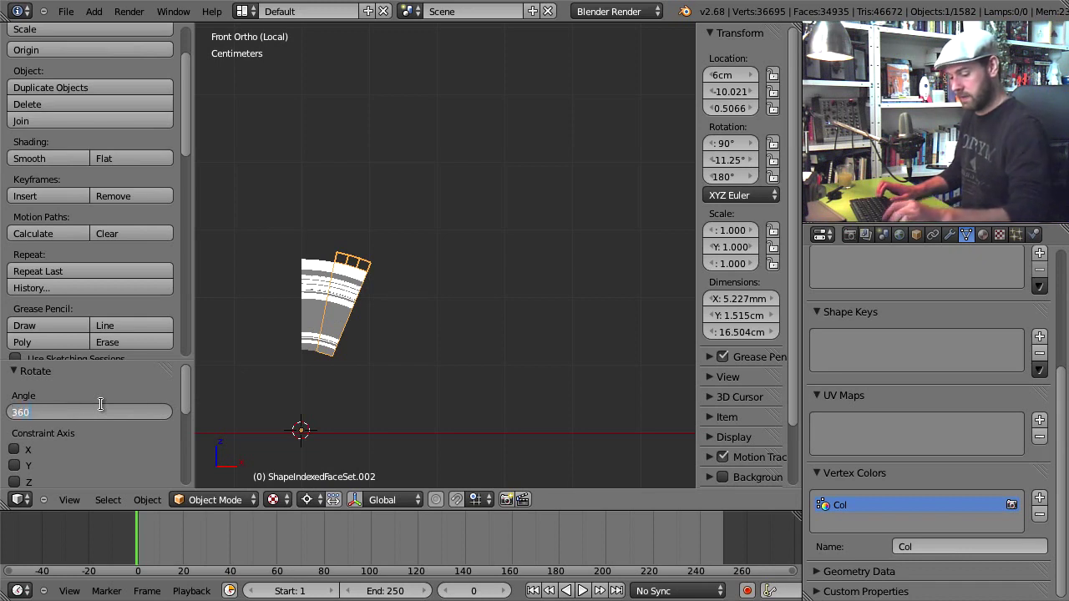
pyautogui.write('/32')
pyautogui.press('Return')
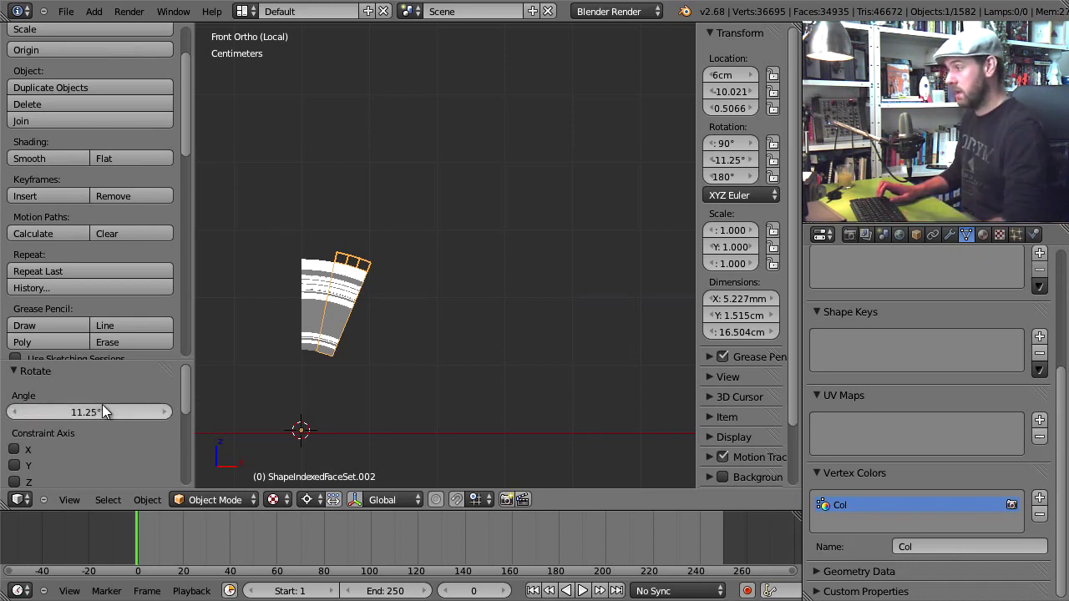
# Show the rotated strip in Edit Mode with textured shading so its checker face selection can be repainted
pyautogui.moveTo(349, 239)
pyautogui.mouseDown(button='middle')
pyautogui.moveTo(320, 270)
pyautogui.moveTo(439, 260)
pyautogui.moveTo(377, 306)
pyautogui.moveTo(496, 382)
pyautogui.moveTo(468, 382)
pyautogui.mouseUp(button='middle')
pyautogui.press('z')
pyautogui.press('Tab')
pyautogui.press('z')
pyautogui.hotkey('alt', 'z')
pyautogui.scroll(3, 455, 300)
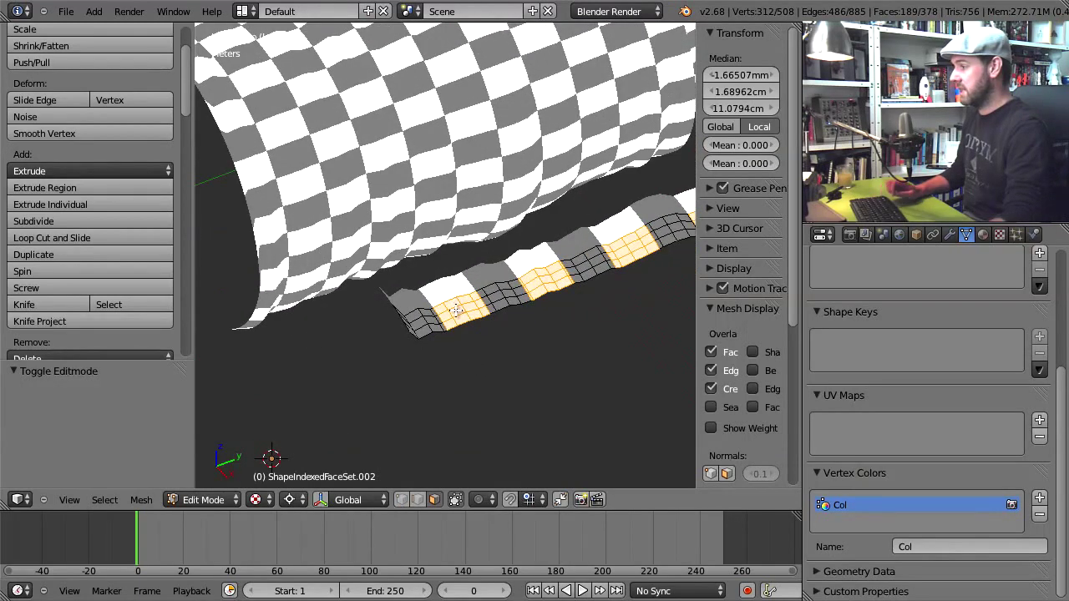
# Switch the rotated strip to Vertex Paint mode, sample grey from the tube and fill the selected faces with it
pyautogui.click(203, 500)
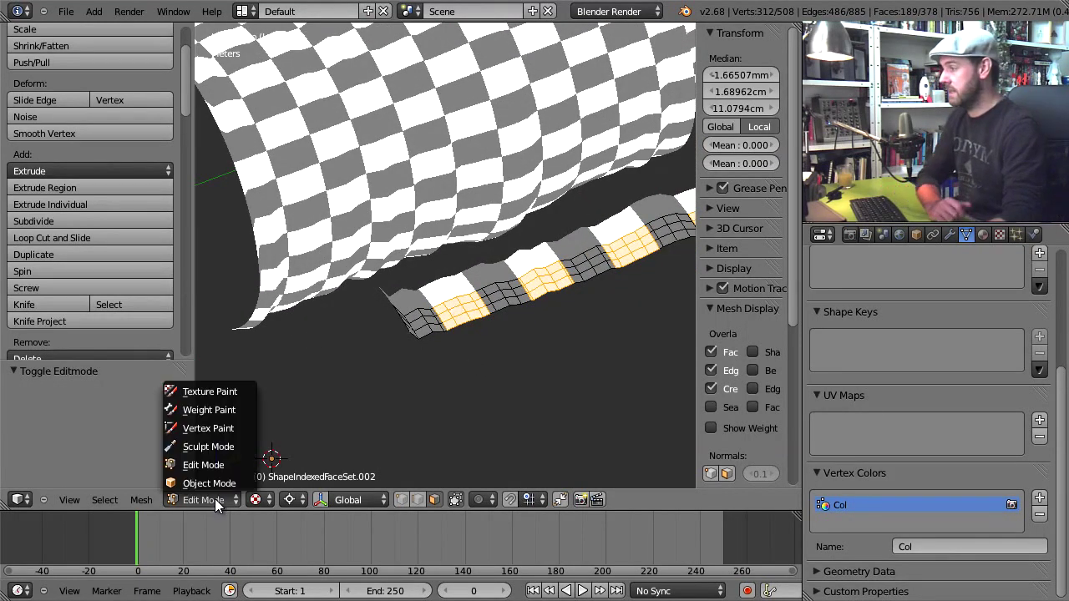
pyautogui.click(213, 432)
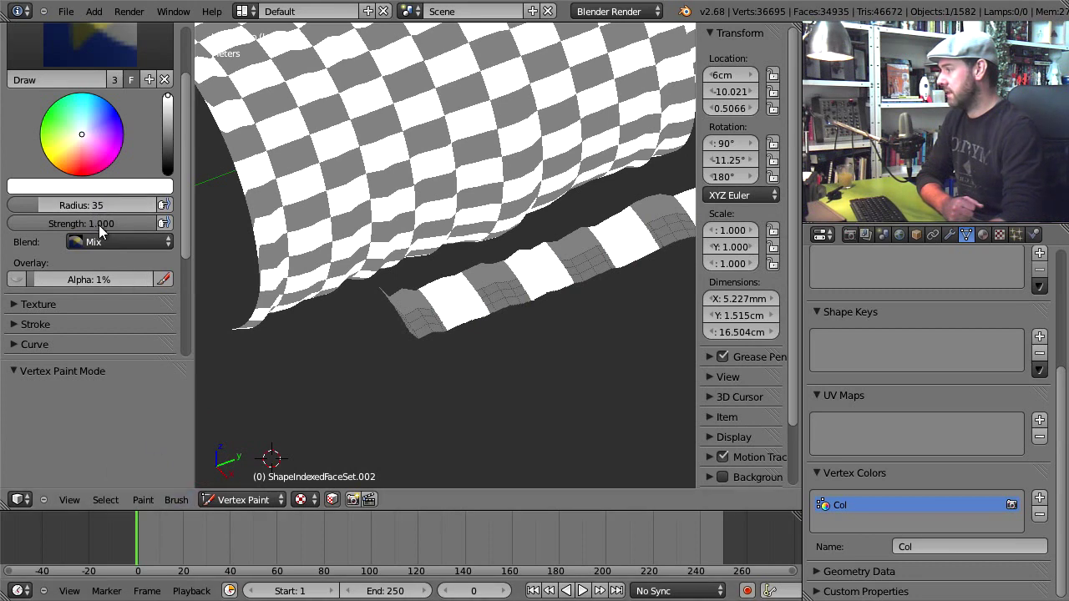
pyautogui.click(99, 187)
pyautogui.click(151, 370)
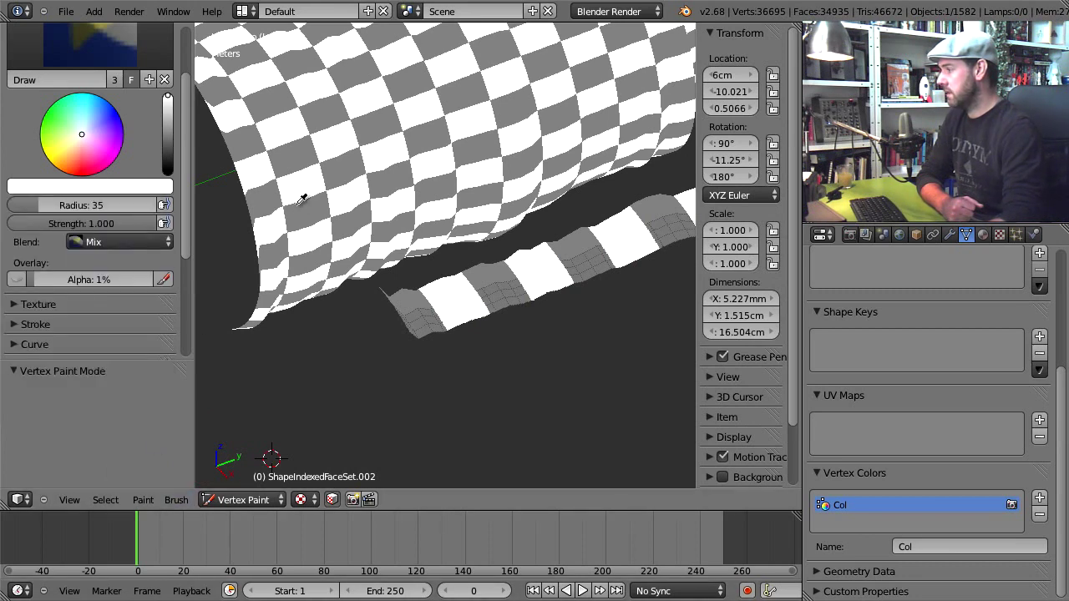
pyautogui.click(269, 202)
pyautogui.click(143, 501)
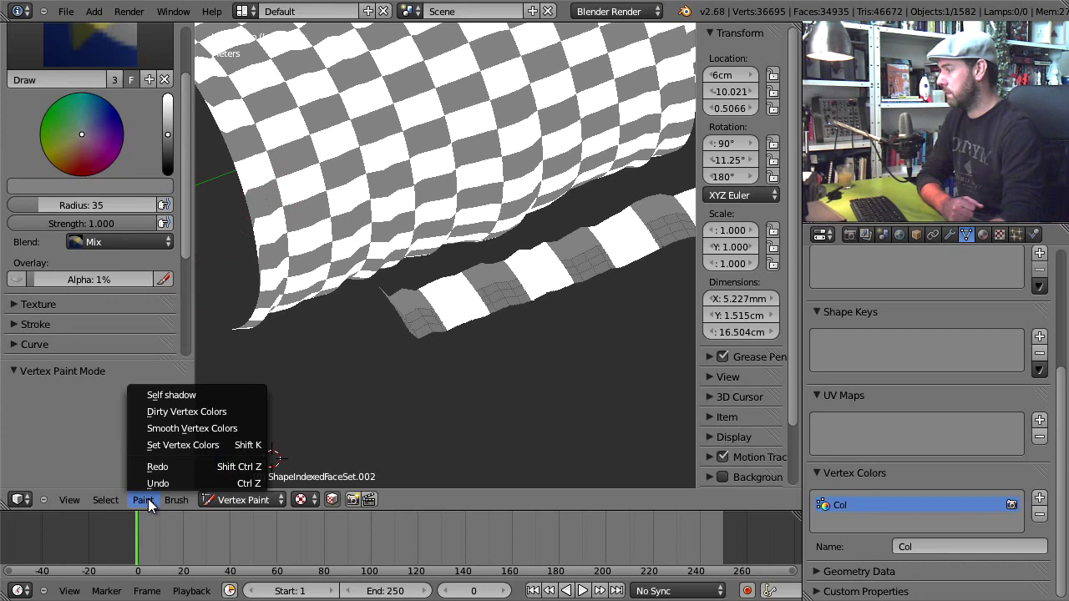
pyautogui.click(180, 444)
# Return the rotated strip to Edit Mode and invert its face selection
pyautogui.click(241, 500)
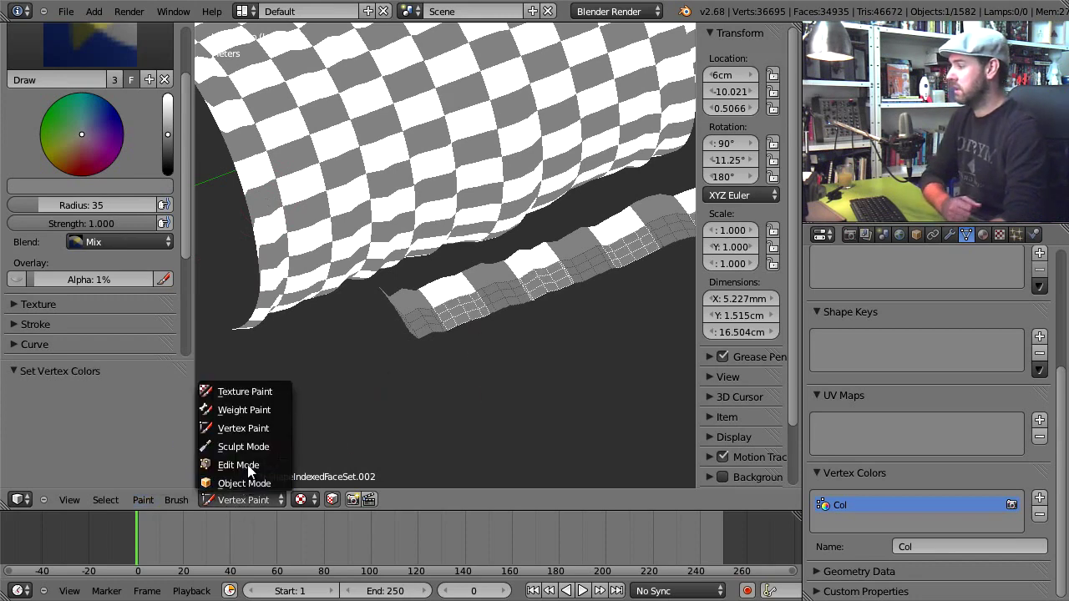
pyautogui.click(238, 463)
pyautogui.click(104, 499)
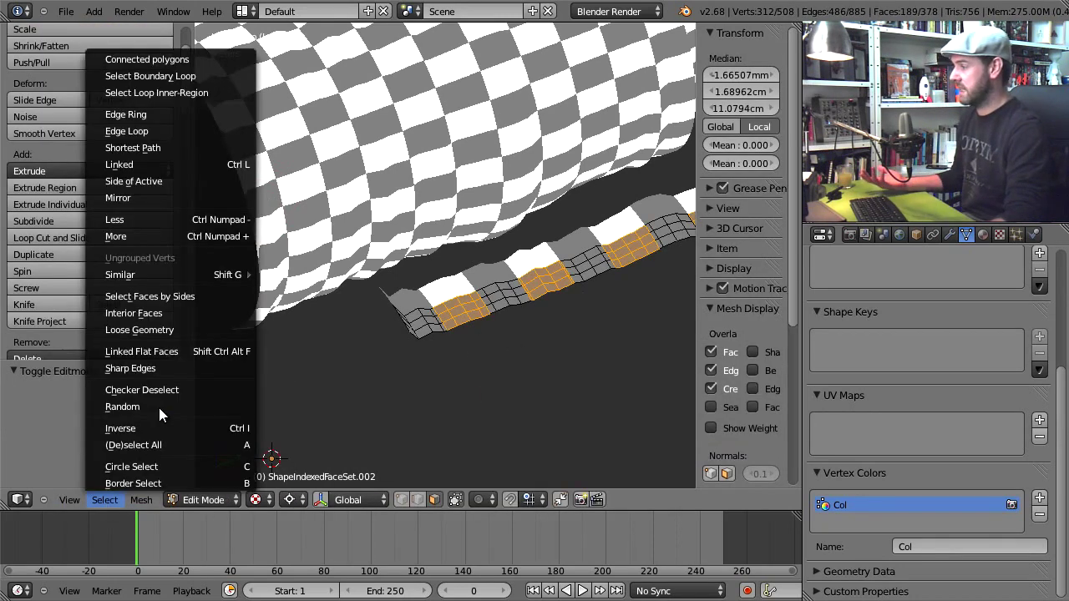
pyautogui.click(156, 426)
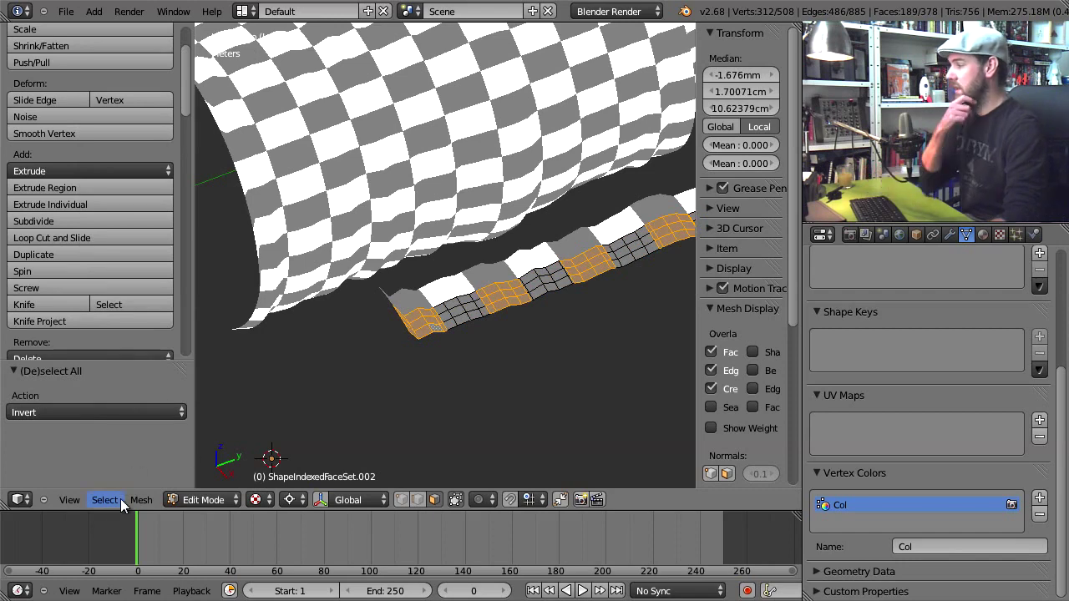
# Go back to Vertex Paint mode, sample white from the tube and fill the inverted selection with it
pyautogui.click(200, 499)
pyautogui.click(210, 428)
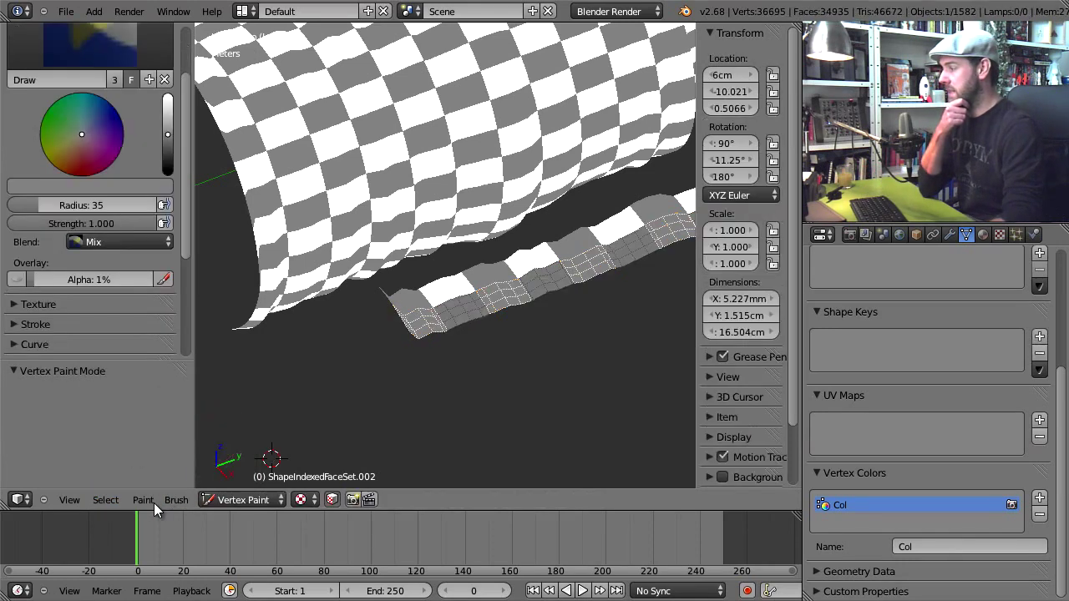
pyautogui.click(106, 185)
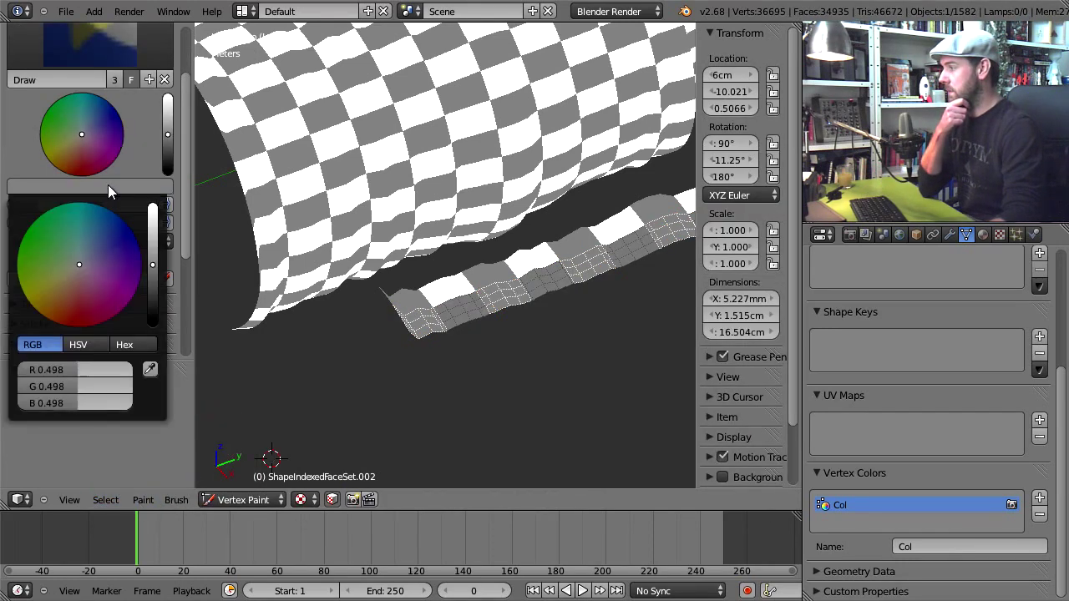
pyautogui.click(151, 376)
pyautogui.click(312, 177)
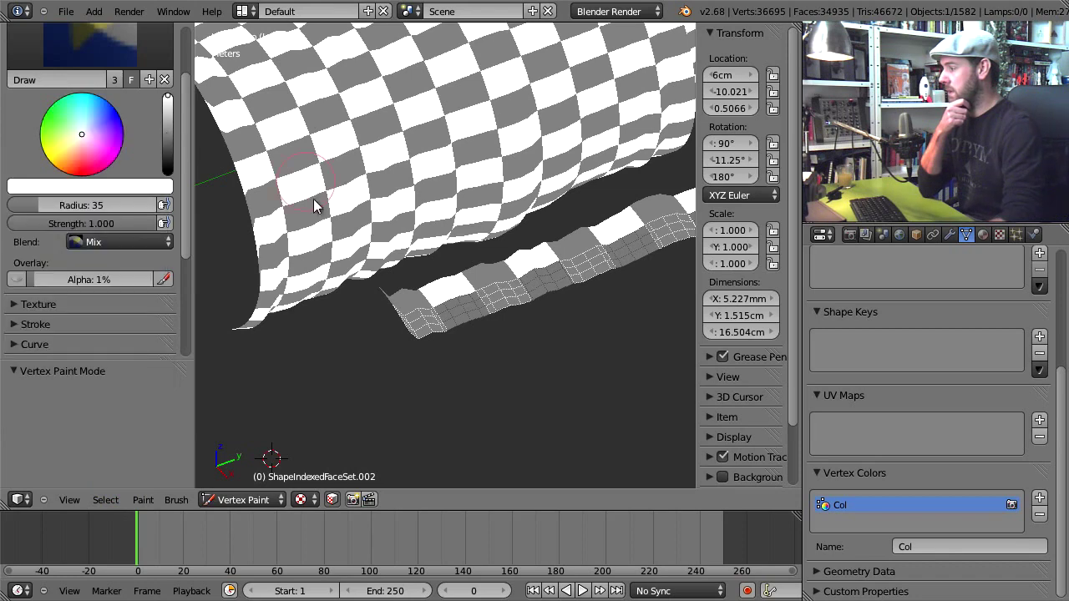
pyautogui.click(143, 499)
pyautogui.click(177, 445)
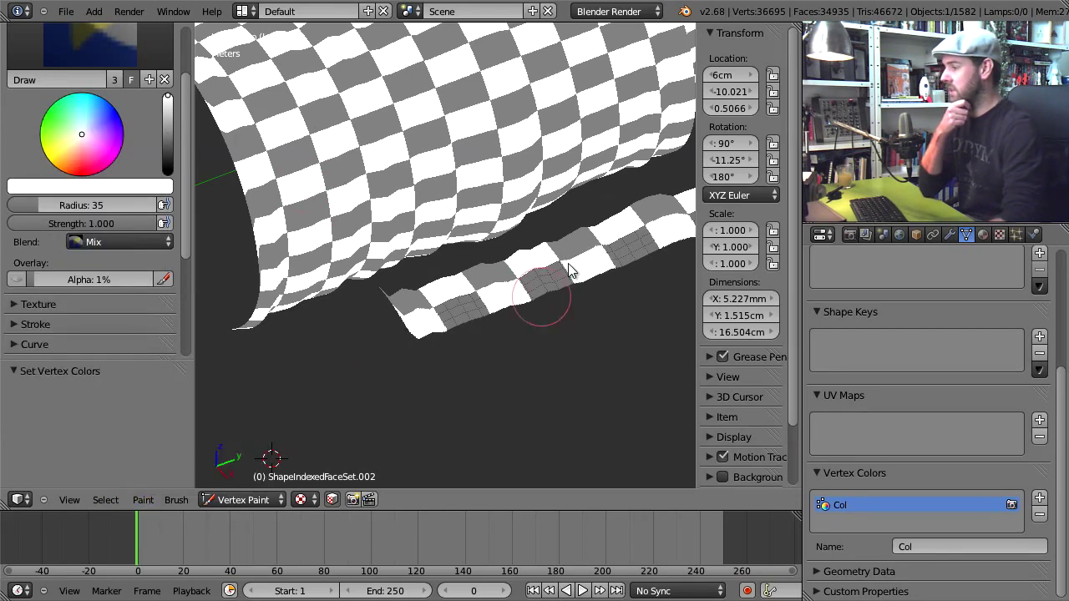
# Check the alternating checkers across both strips and put the rotated strip back in Object Mode
pyautogui.moveTo(537, 286)
pyautogui.mouseDown(button='middle')
pyautogui.moveTo(567, 290)
pyautogui.moveTo(537, 269)
pyautogui.moveTo(595, 227)
pyautogui.mouseUp(button='middle')
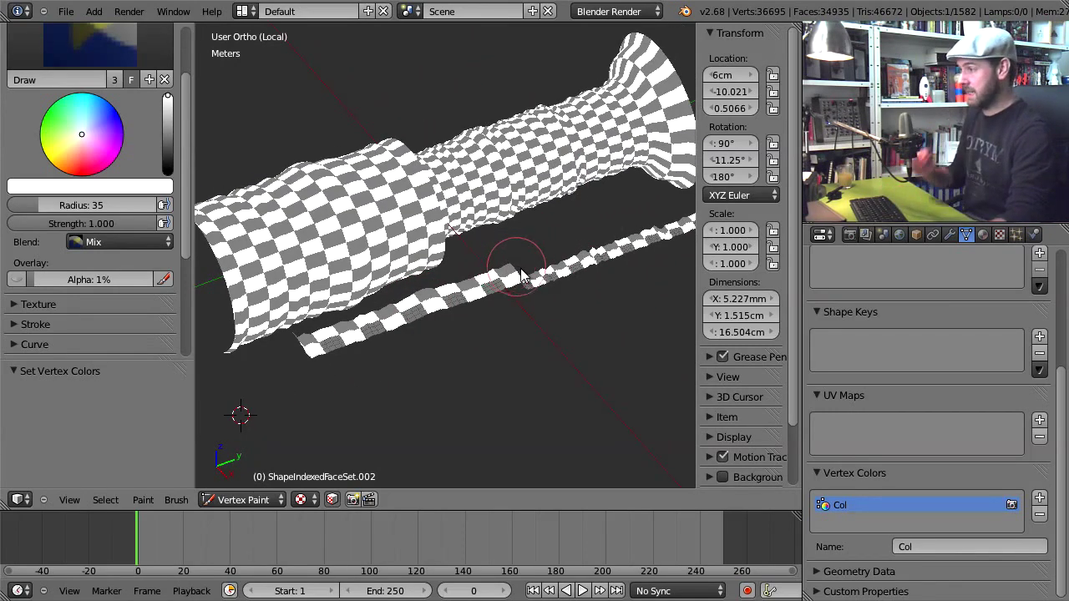
pyautogui.scroll(6, 506, 263)
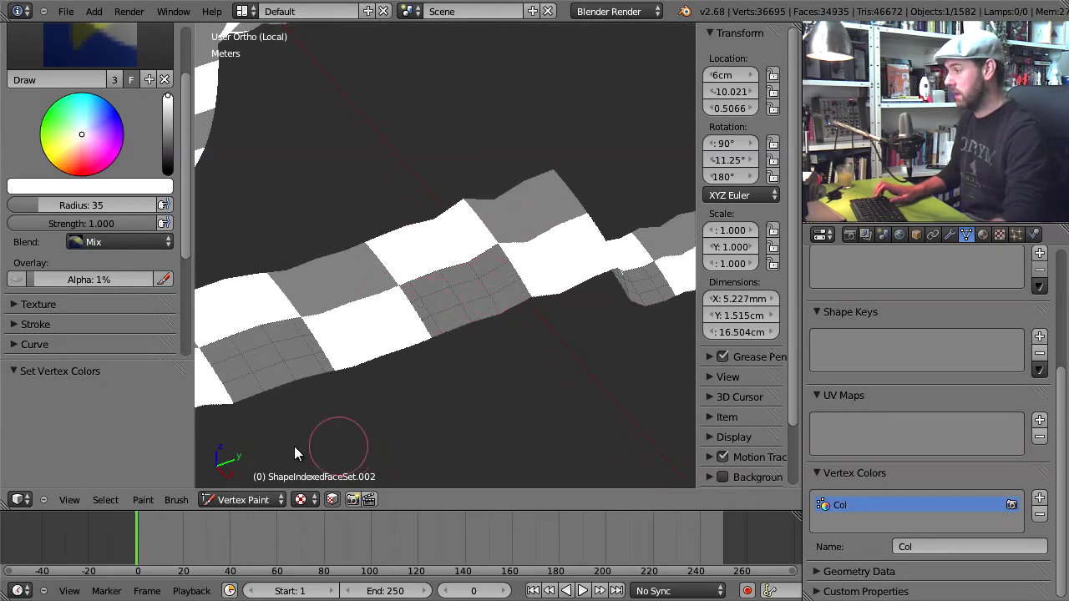
pyautogui.click(232, 500)
pyautogui.click(275, 481)
pyautogui.scroll(-2, 460, 311)
pyautogui.scroll(-4, 459, 310)
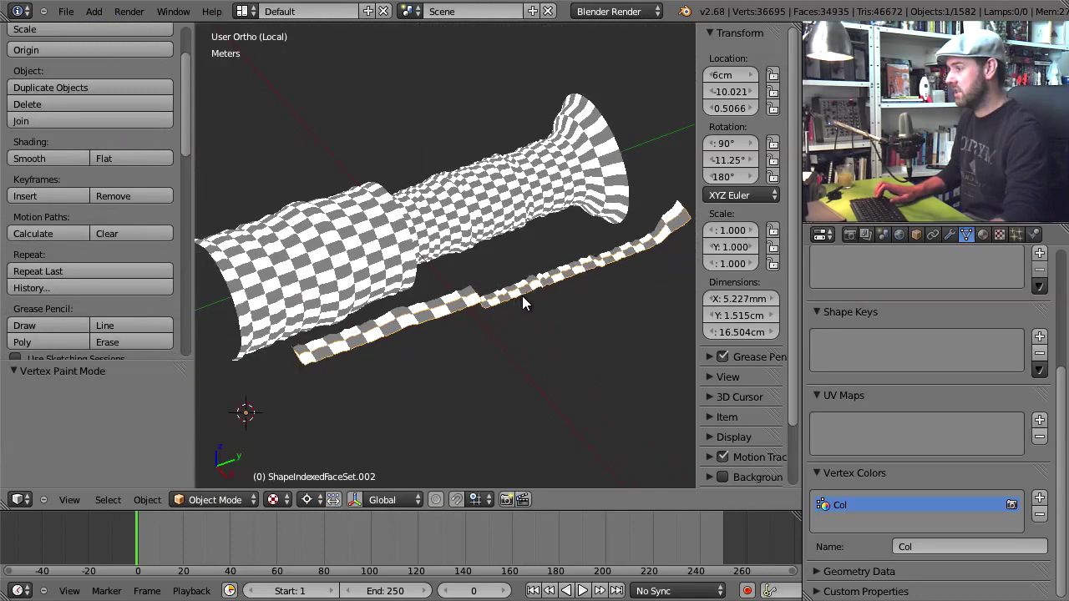
pyautogui.moveTo(464, 305); pyautogui.dragTo(458, 285, button='middle')
# Compare the original tube with the rotated strip by briefly opening each in Edit Mode
pyautogui.rightClick(446, 265)
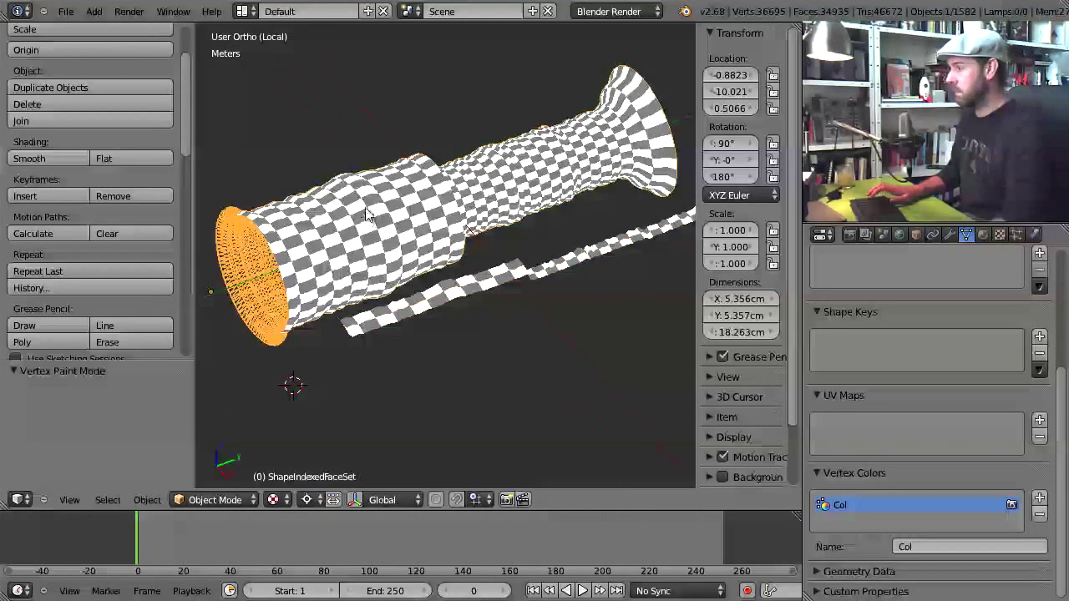
pyautogui.press('Tab')
pyautogui.scroll(3, 458, 388)
pyautogui.press('Tab')
pyautogui.rightClick(457, 388)
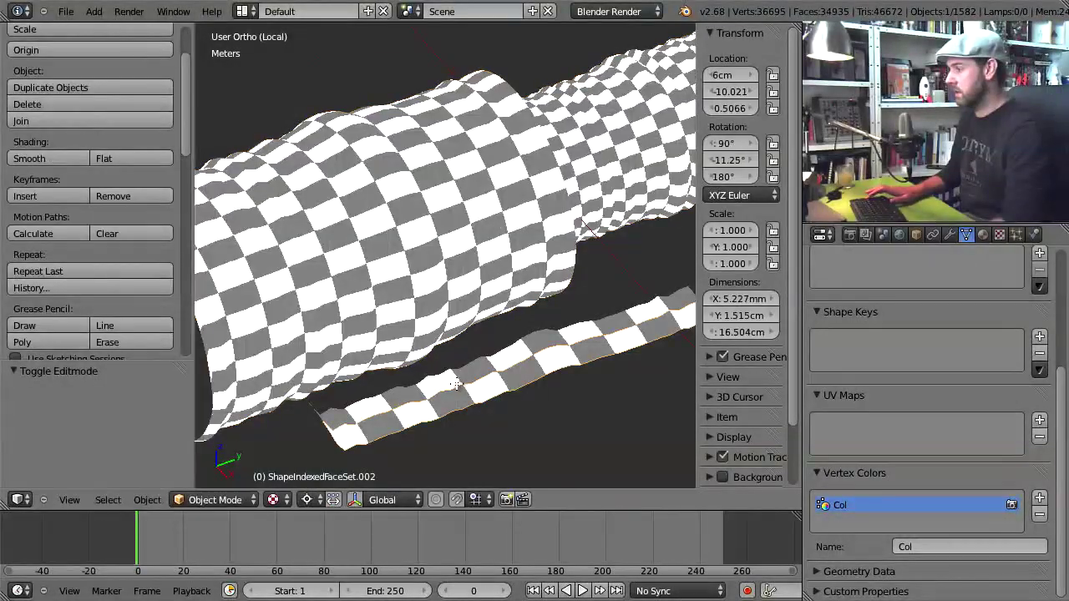
pyautogui.press('Tab')
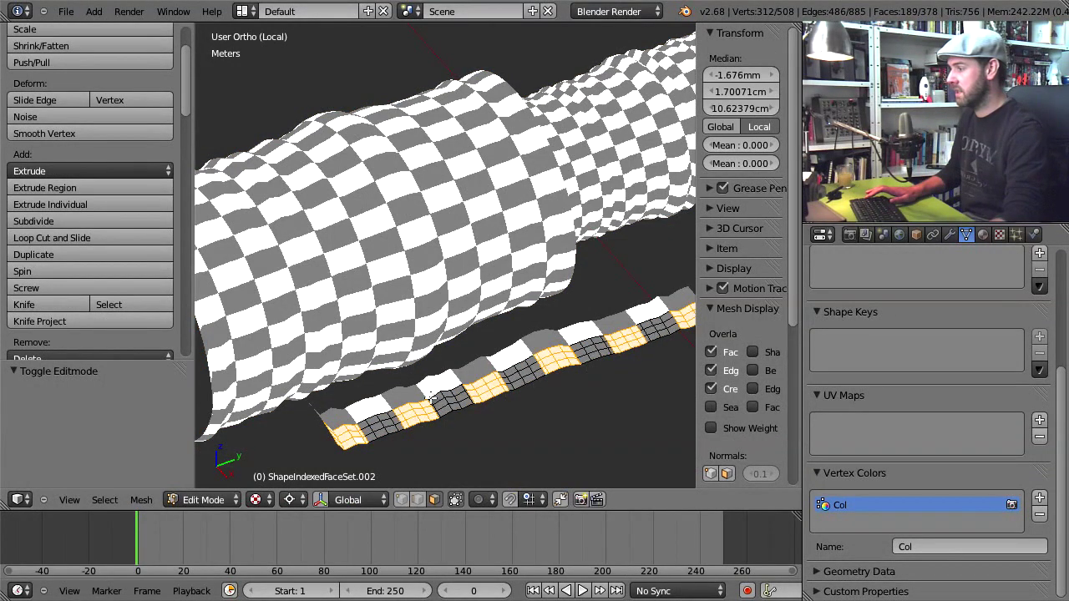
pyautogui.press('Tab')
# Select both painted strips and join them into one object
pyautogui.rightClick(446, 382)
pyautogui.rightClick(472, 399)
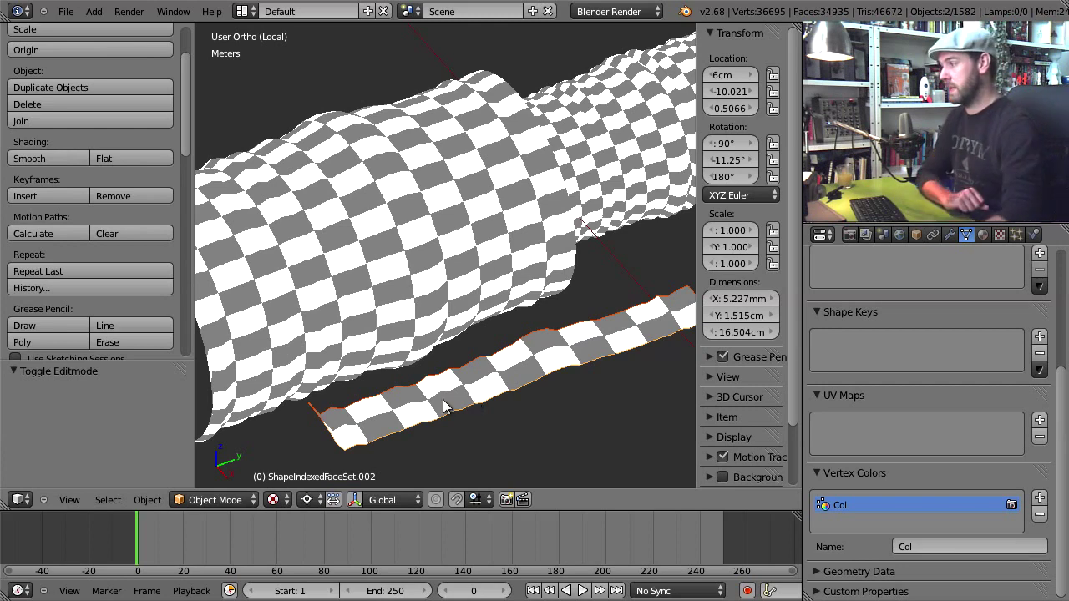
pyautogui.click(144, 499)
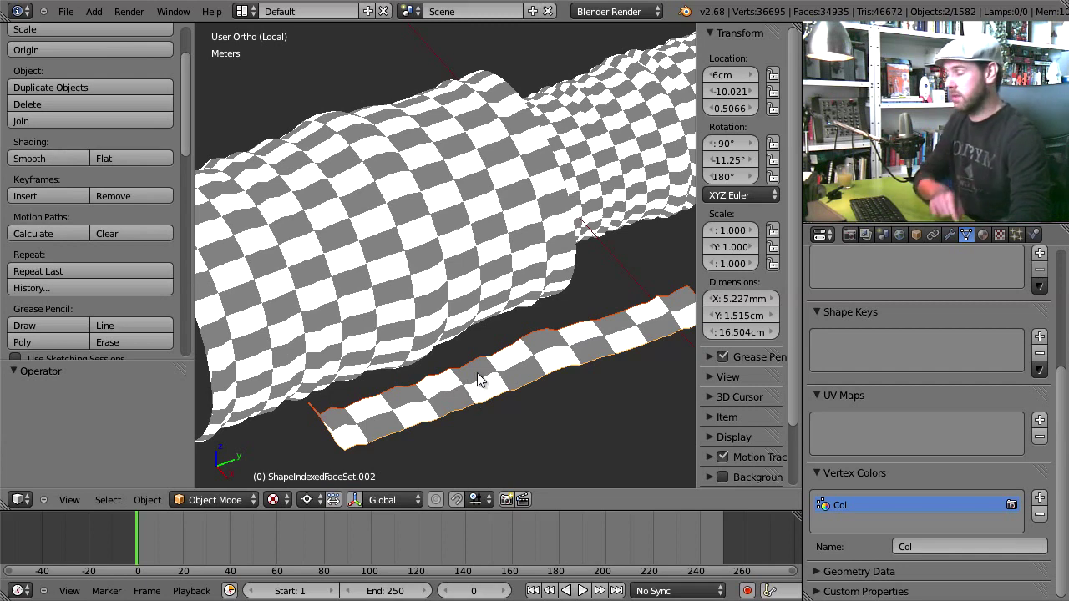
pyautogui.click(148, 500)
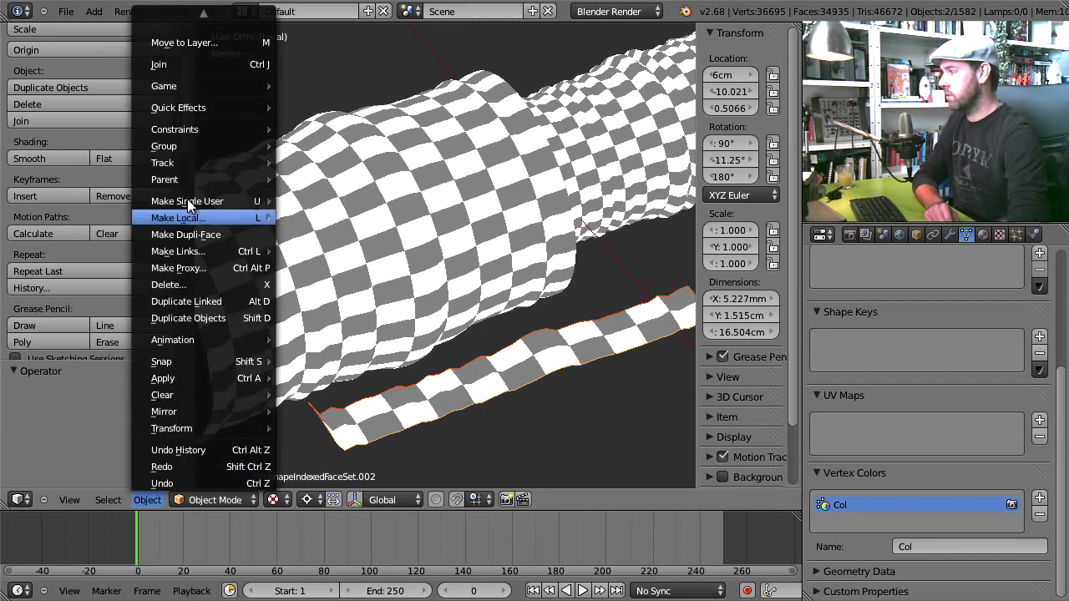
pyautogui.click(199, 70)
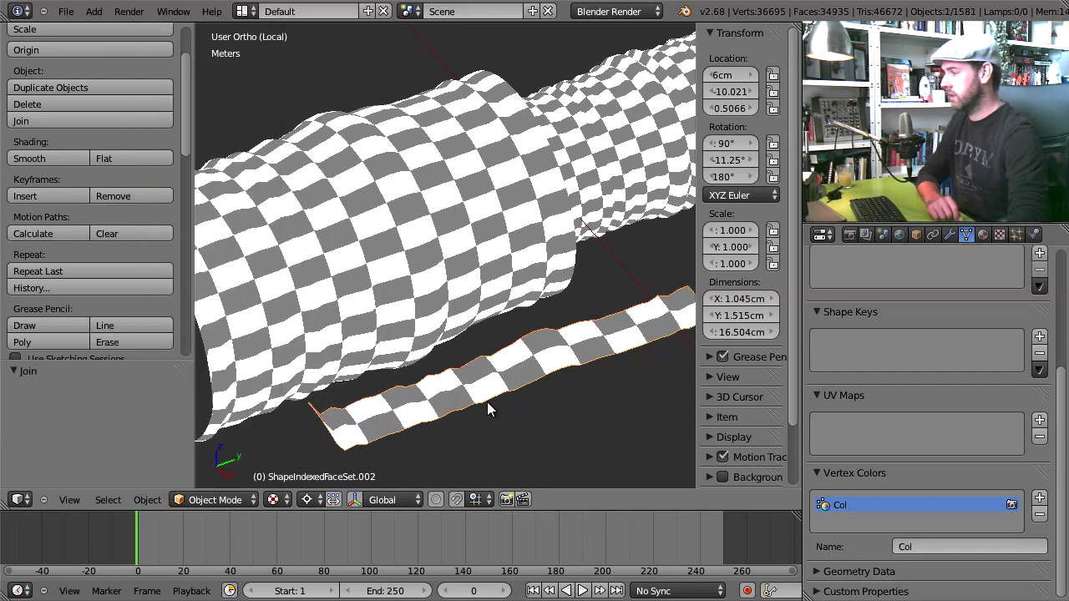
# Open the joined strip in Edit Mode and examine the seam between its two halves
pyautogui.press('Tab')
pyautogui.scroll(5, 487, 406)
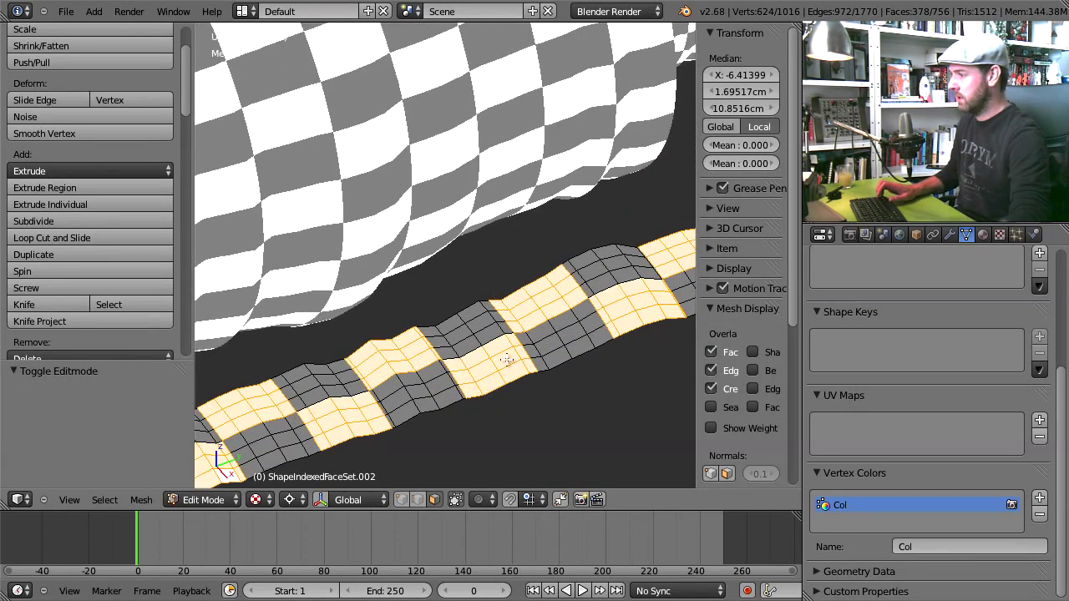
pyautogui.scroll(4, 507, 360)
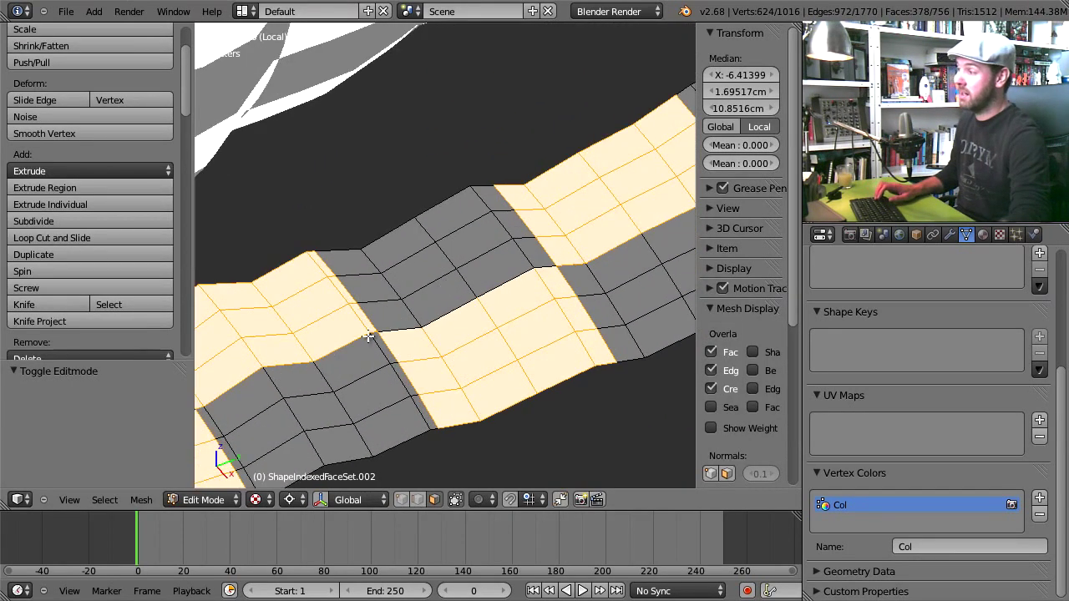
pyautogui.scroll(-4, 414, 340)
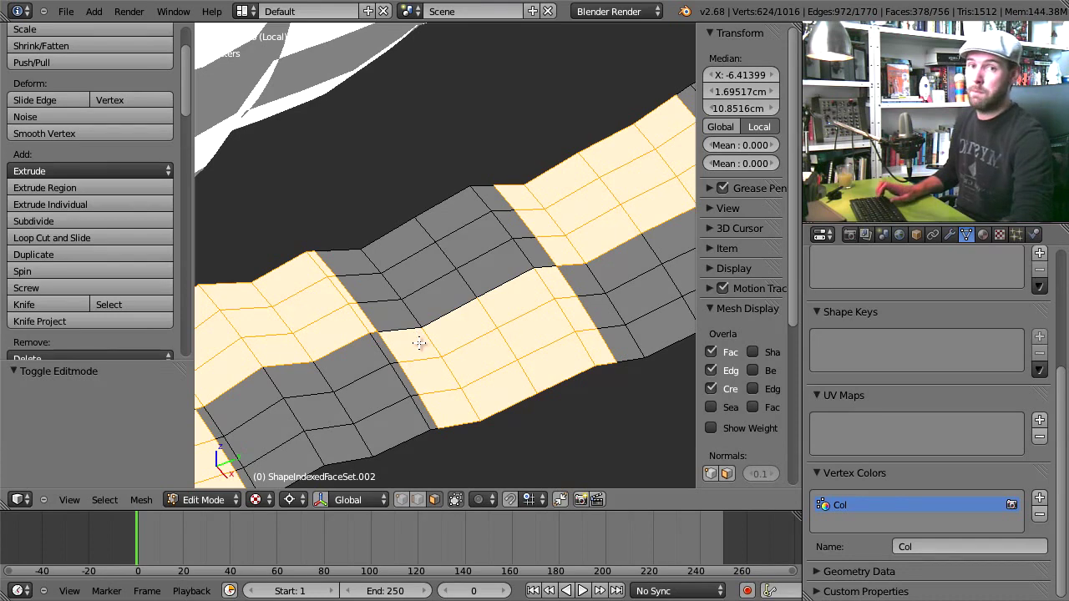
pyautogui.scroll(-1, 418, 345)
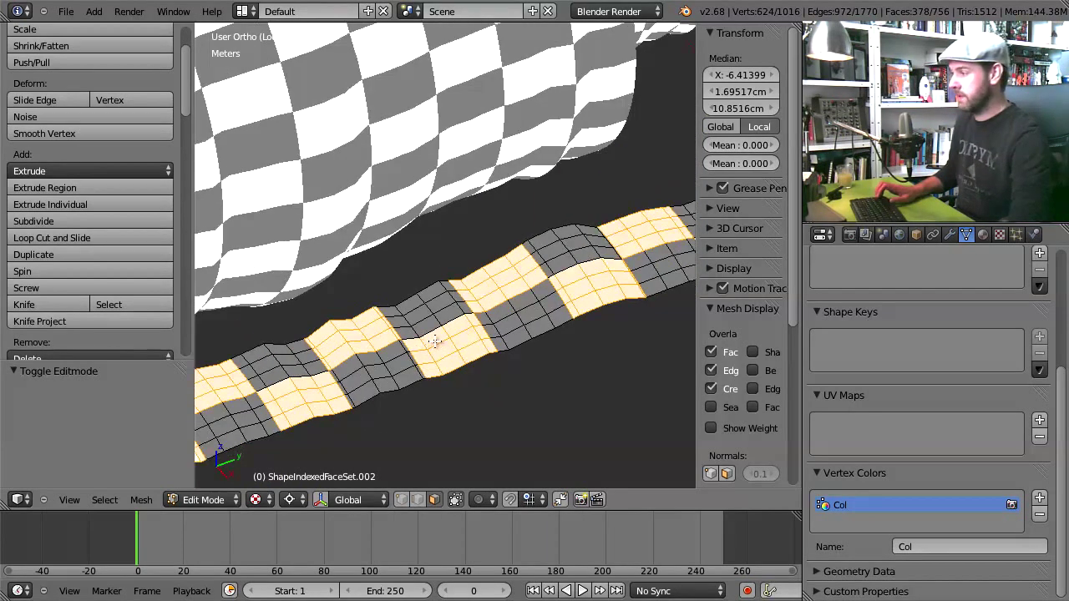
# Try to move a single white face beside the seam to test whether the two halves are connected
pyautogui.rightClick(430, 343)
pyautogui.scroll(3, 431, 345)
pyautogui.press('KP_5')
pyautogui.press('g')
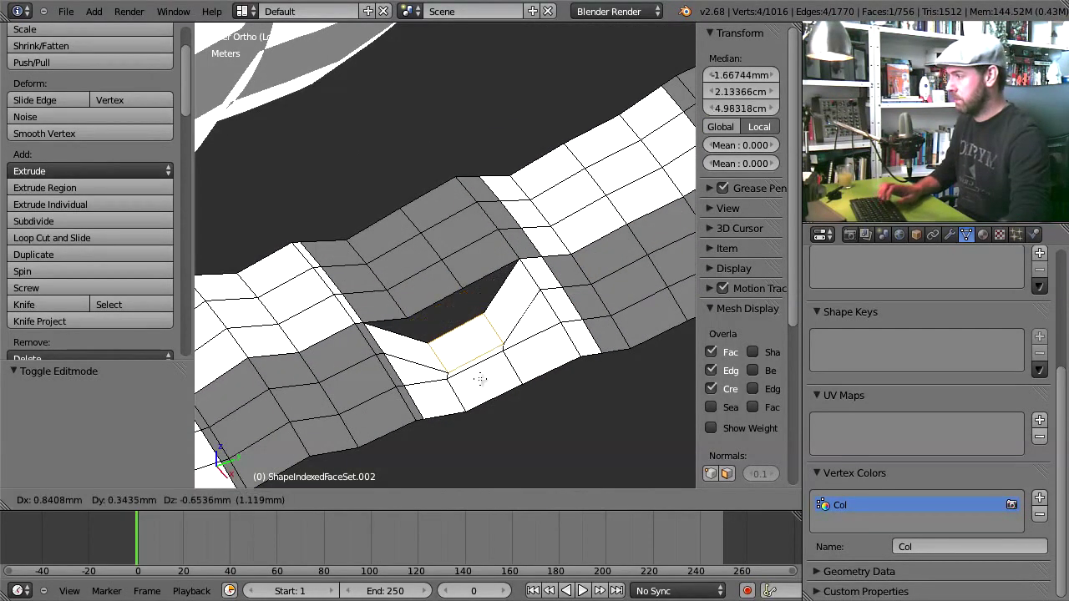
pyautogui.press('x')
pyautogui.click(455, 343)
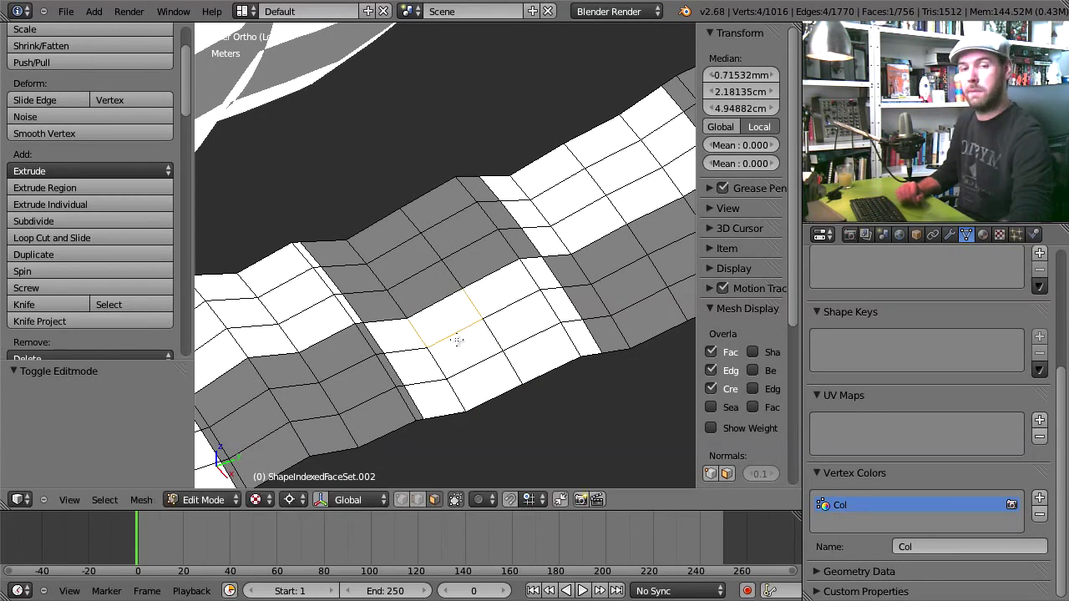
pyautogui.scroll(-8, 457, 340)
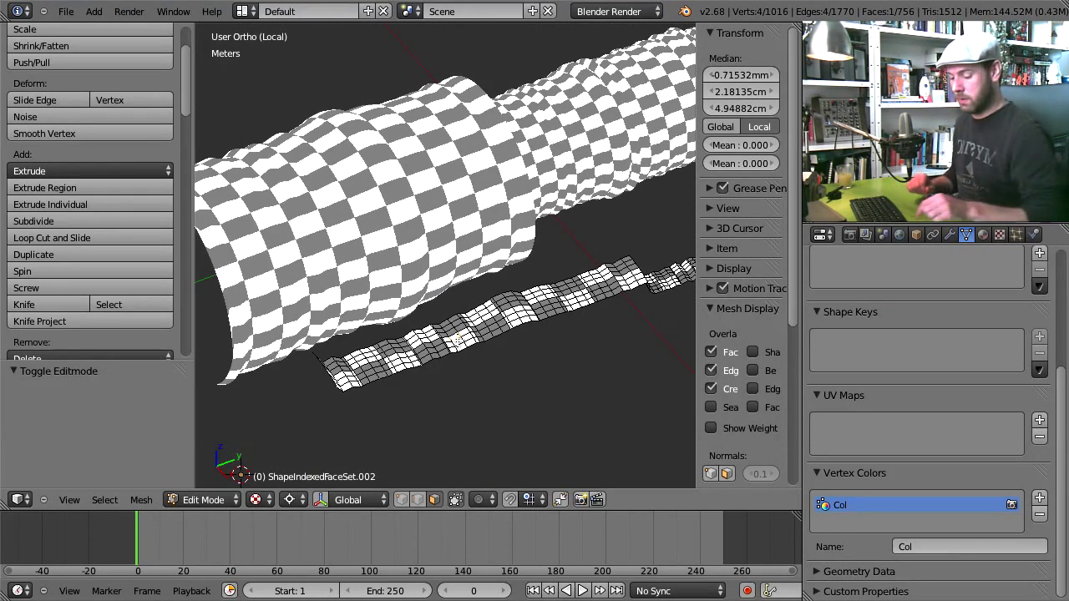
# Duplicate the whole joined strip in front view and rotate the copy 22.5 degrees around the 3D cursor
pyautogui.press('KP_1')
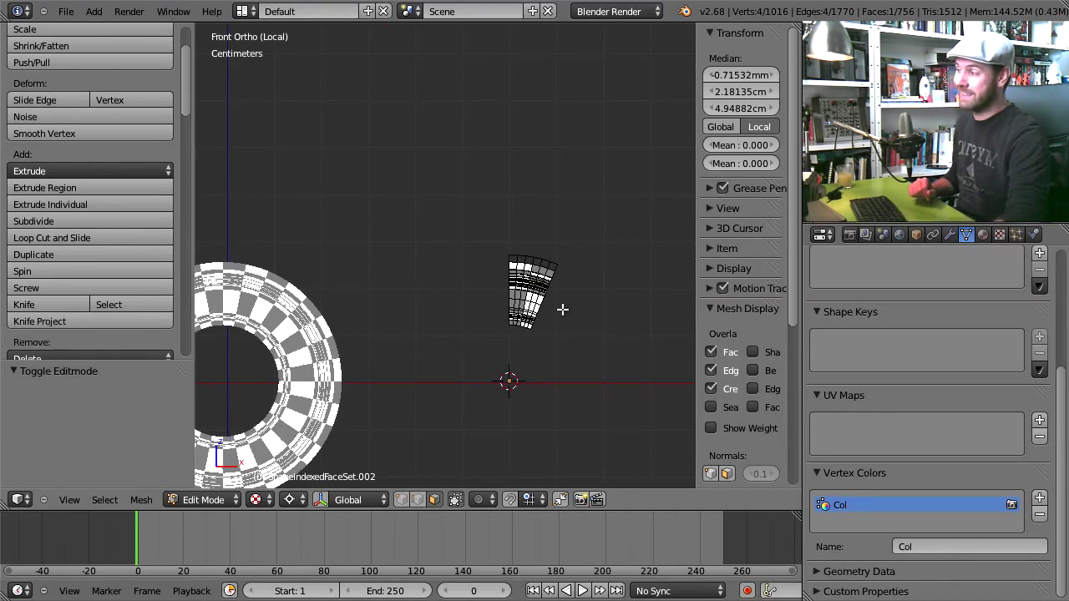
pyautogui.scroll(3, 554, 323)
pyautogui.press('a')
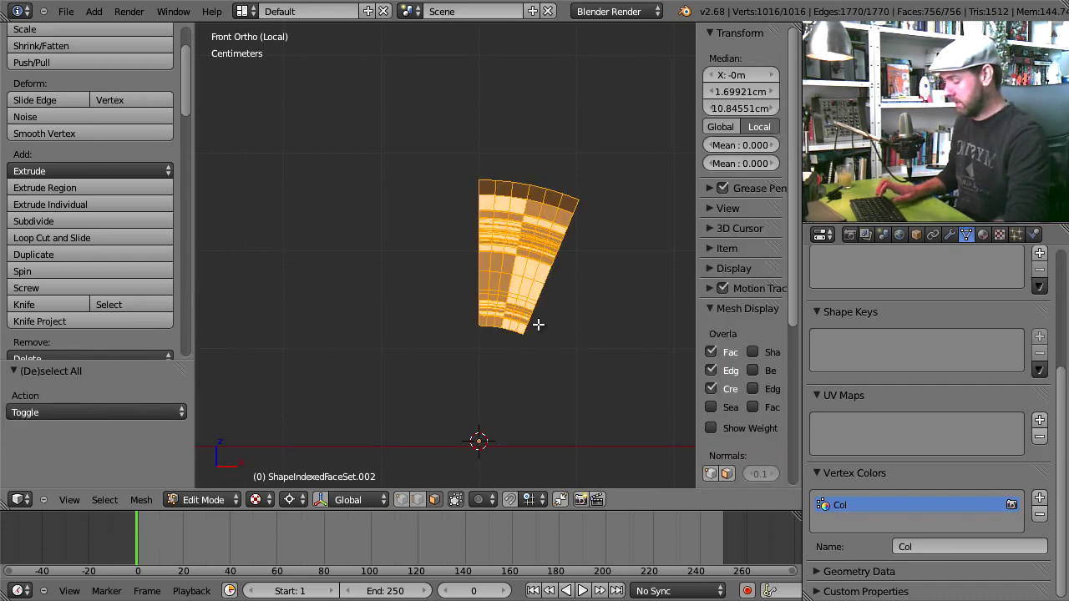
pyautogui.hotkey('shift', 'd')
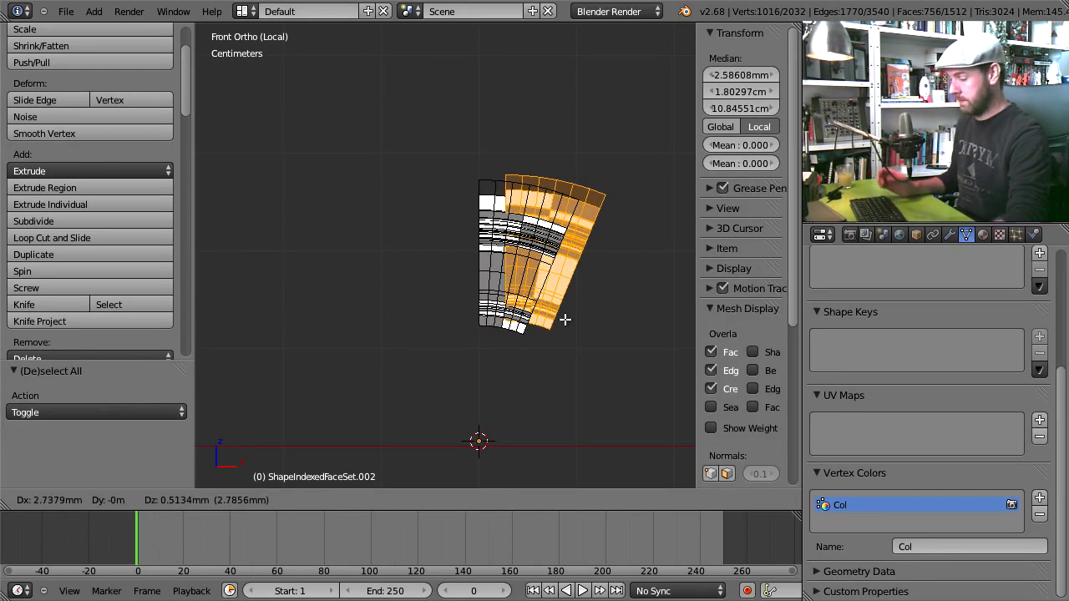
pyautogui.press('r')
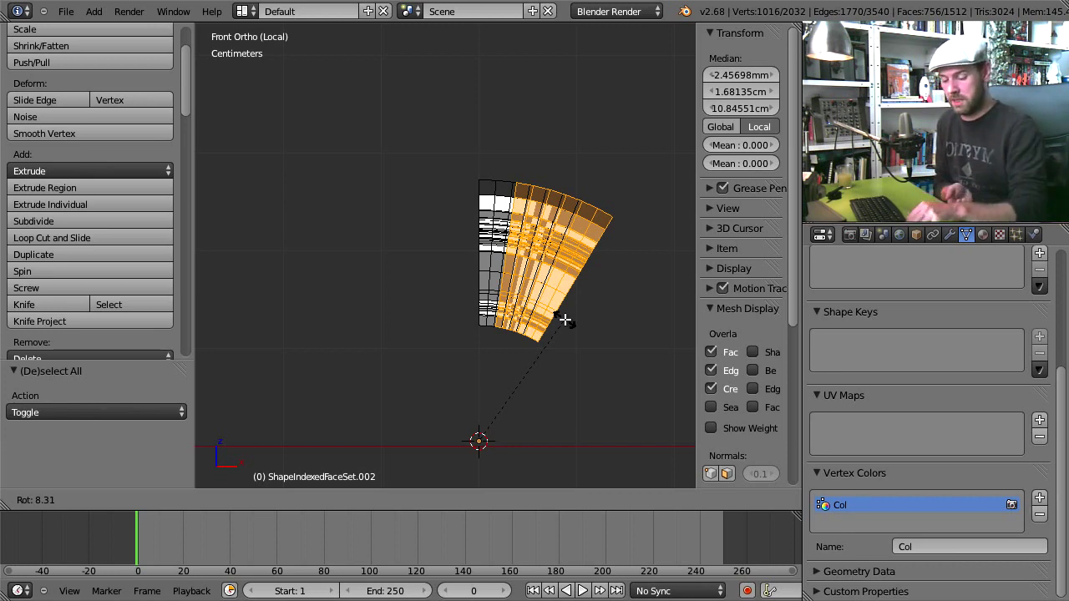
pyautogui.write('22.5')
pyautogui.press('Return')
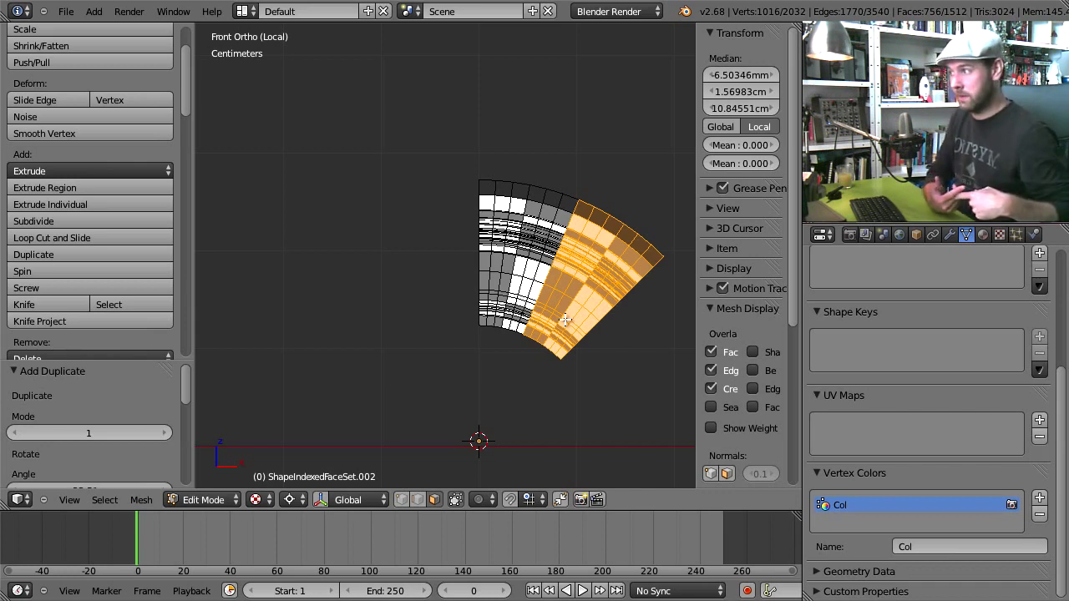
# Select both adjoining segments, duplicate them and start rotating the copy around the 3D cursor
pyautogui.press('a')
pyautogui.press('a')
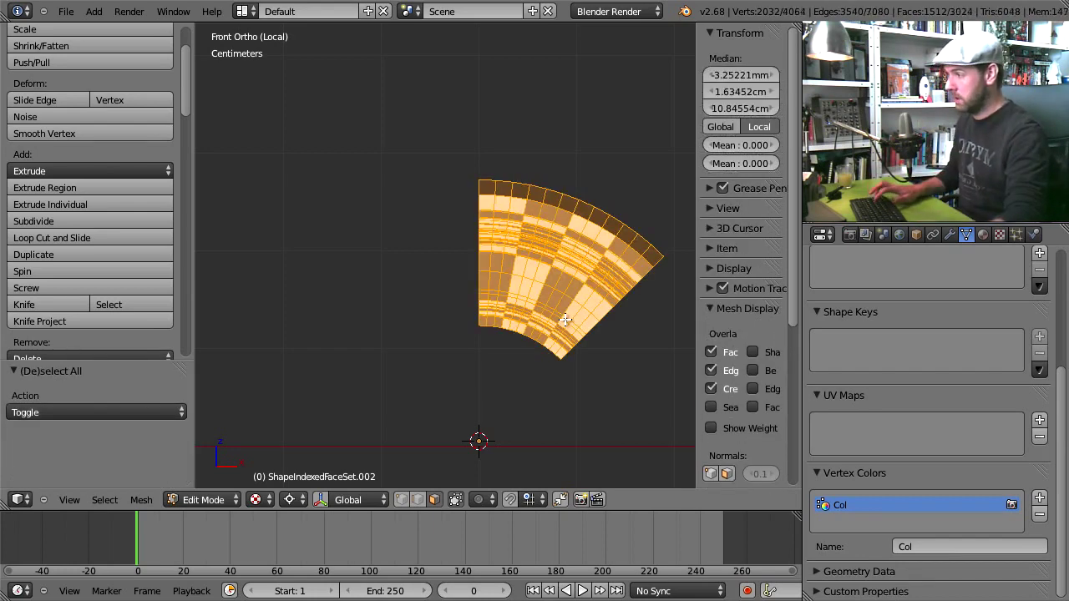
pyautogui.press('g')
pyautogui.write('r')
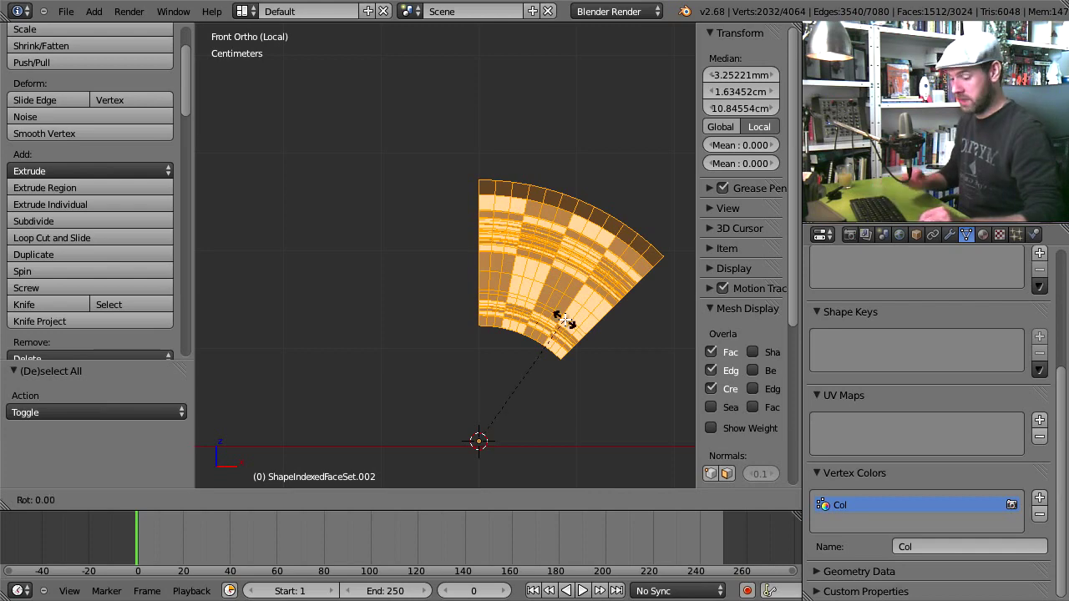
pyautogui.write('2')
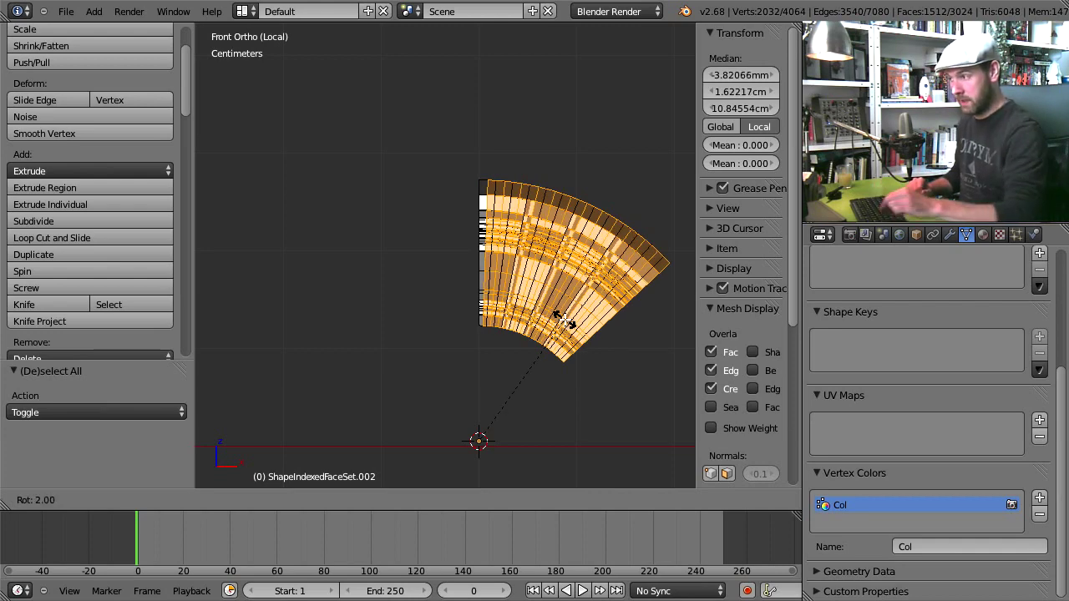
# Rotate the duplicated wedge 45° about the 3D cursor, and add a copy of the whole quarter ring rotated by 90°
pyautogui.write('45')
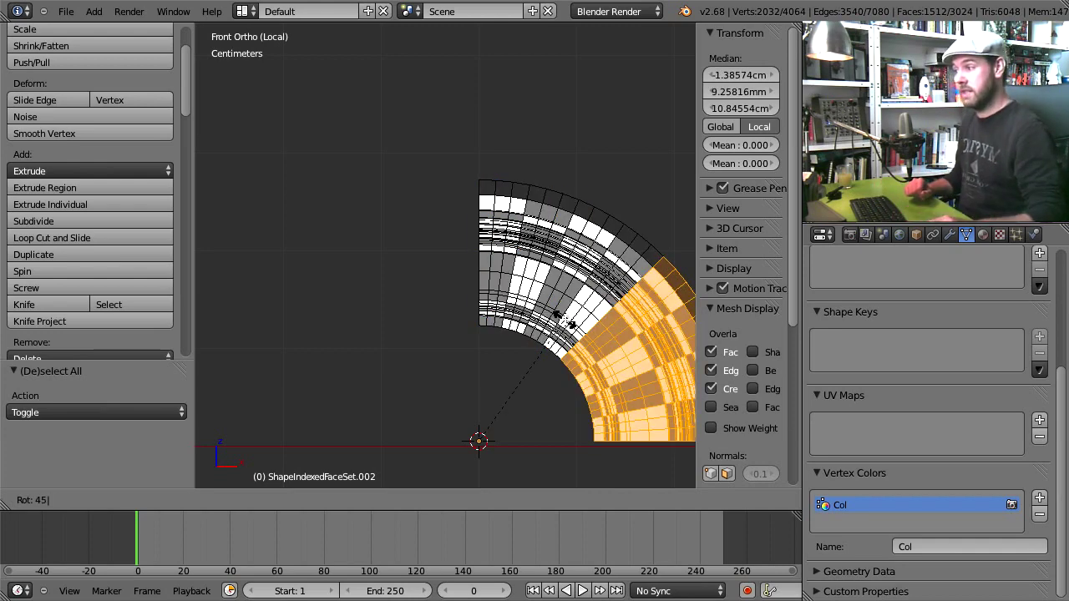
pyautogui.press('Return')
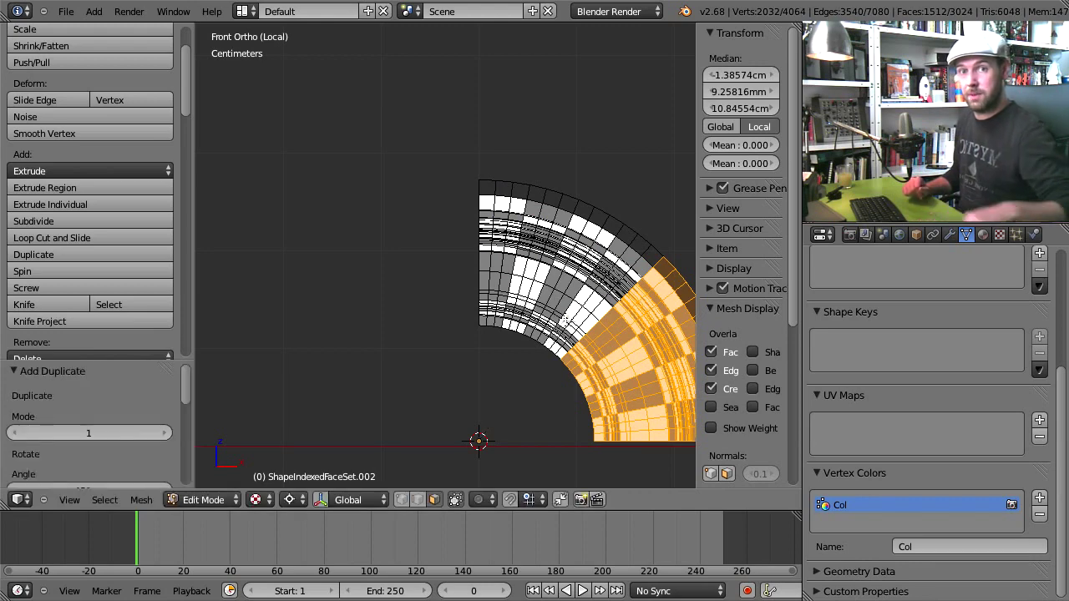
pyautogui.press('a')
pyautogui.press('a')
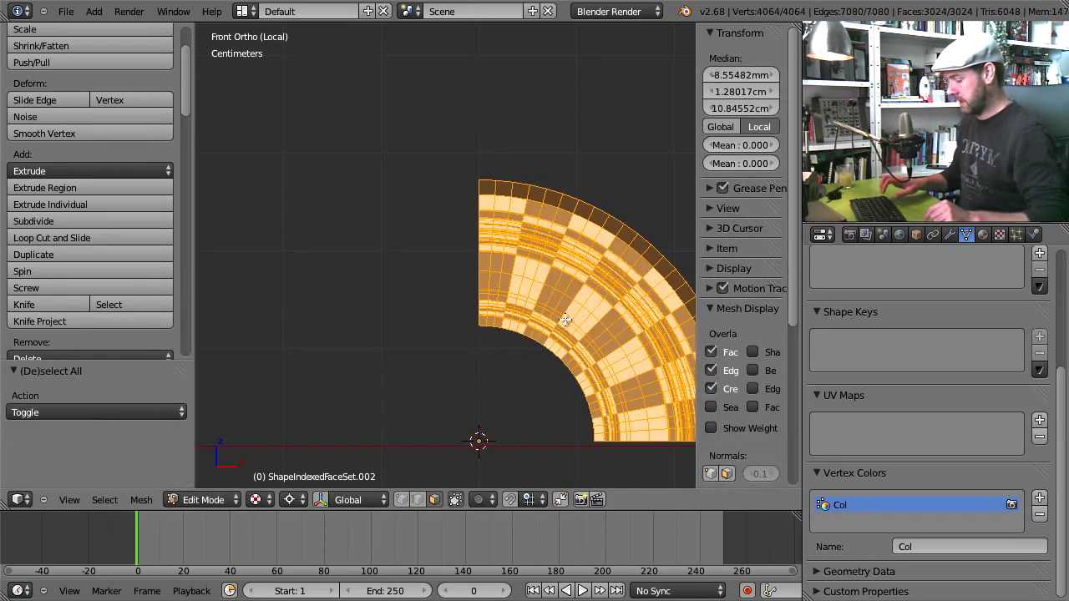
pyautogui.hotkey('shift', 'd')
pyautogui.write('r')
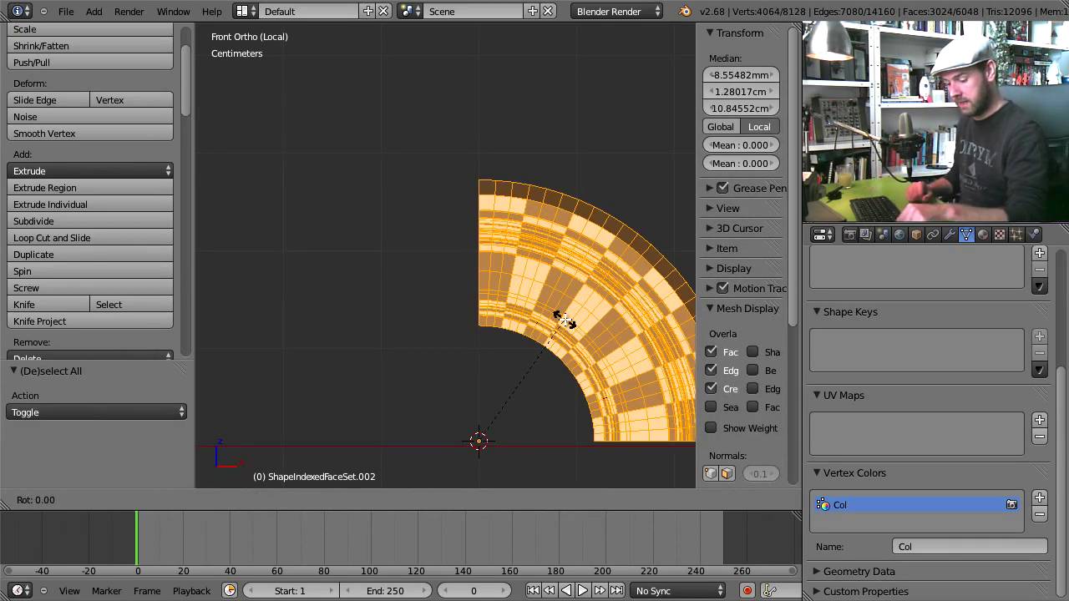
pyautogui.write('90')
pyautogui.press('Return')
# Duplicate the entire half ring and rotate the copy 180° about the 3D cursor to close the horn
pyautogui.press('a')
pyautogui.press('a')
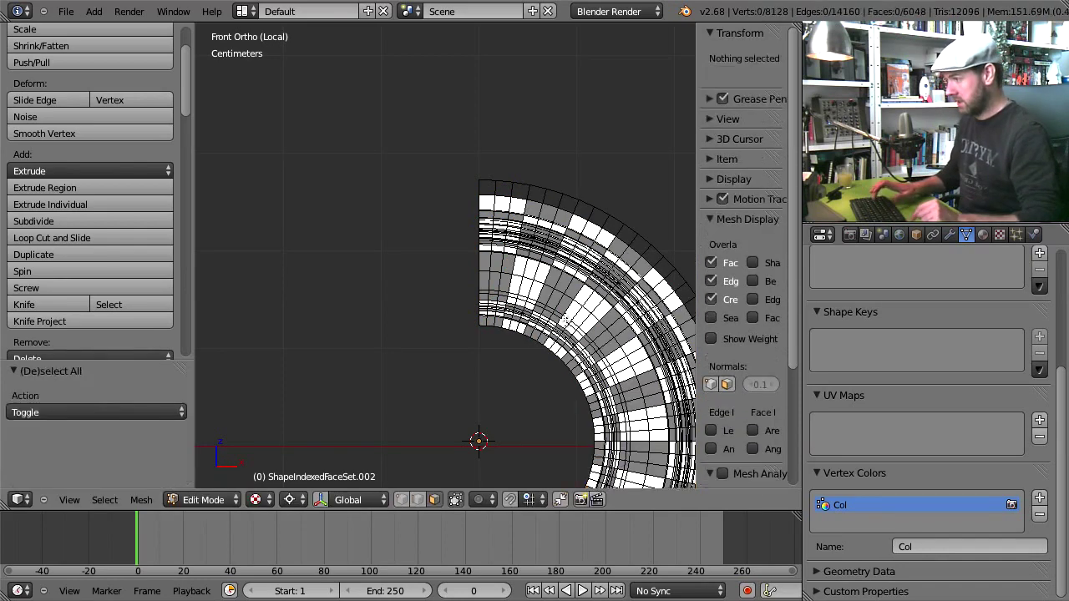
pyautogui.hotkey('shift', 'd')
pyautogui.write('r')
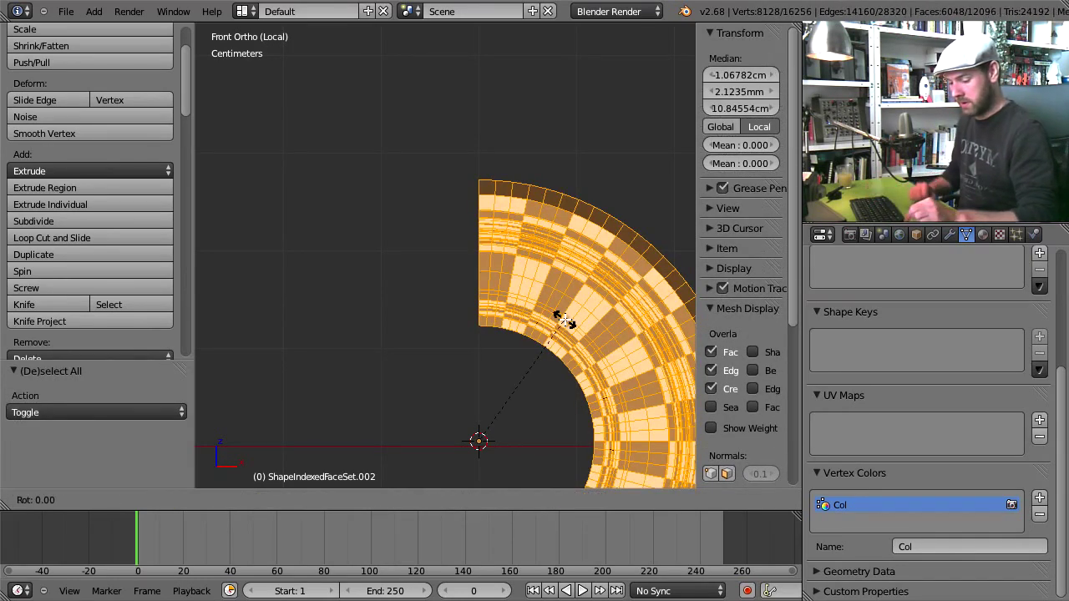
pyautogui.write('180')
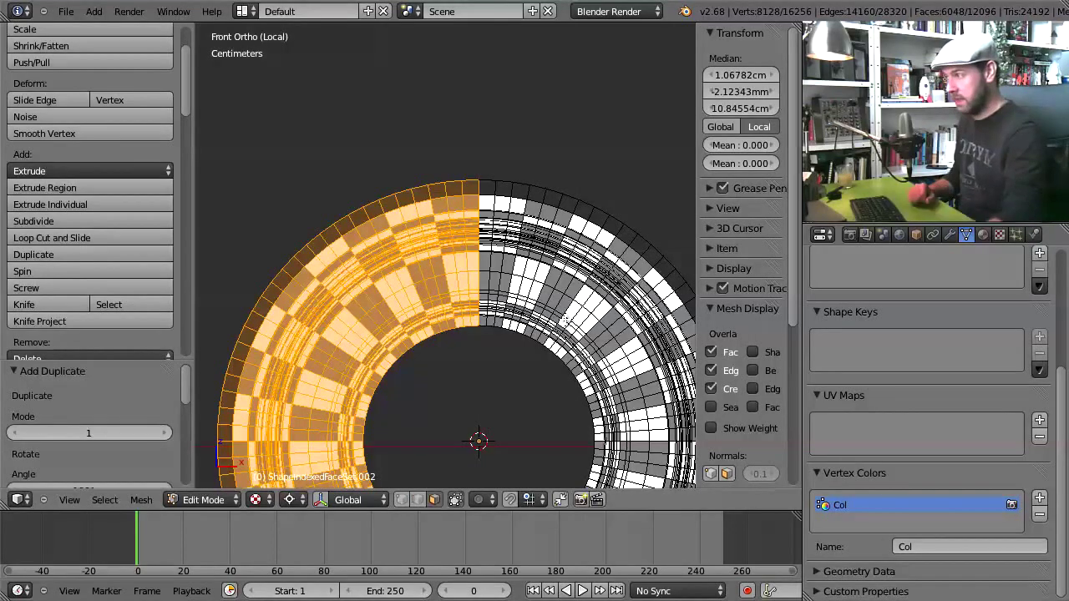
pyautogui.scroll(-5, 551, 325)
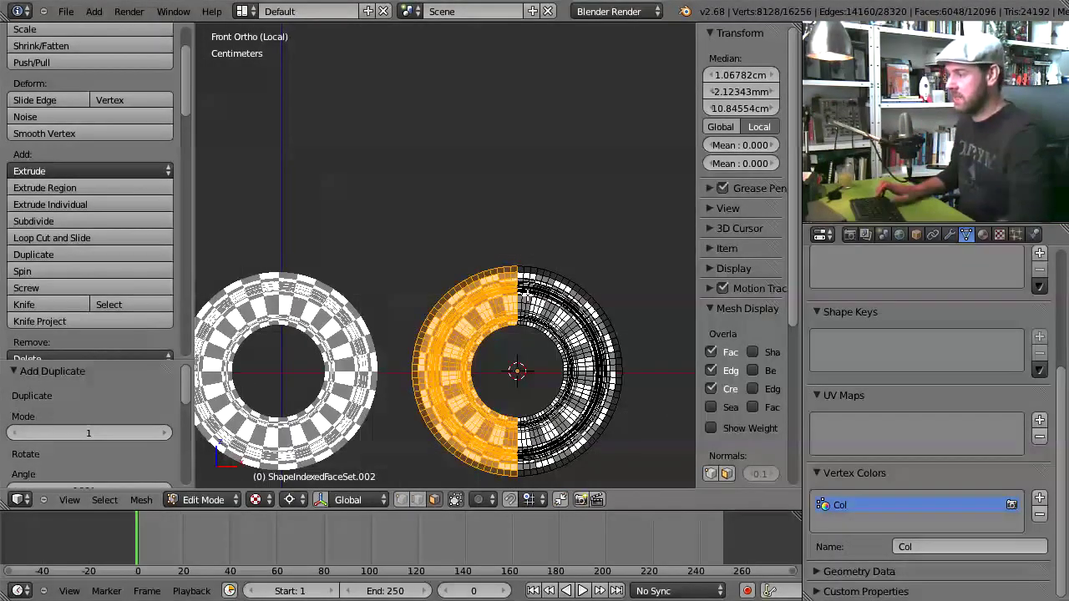
pyautogui.moveTo(521, 327); pyautogui.dragTo(493, 421, button='middle')
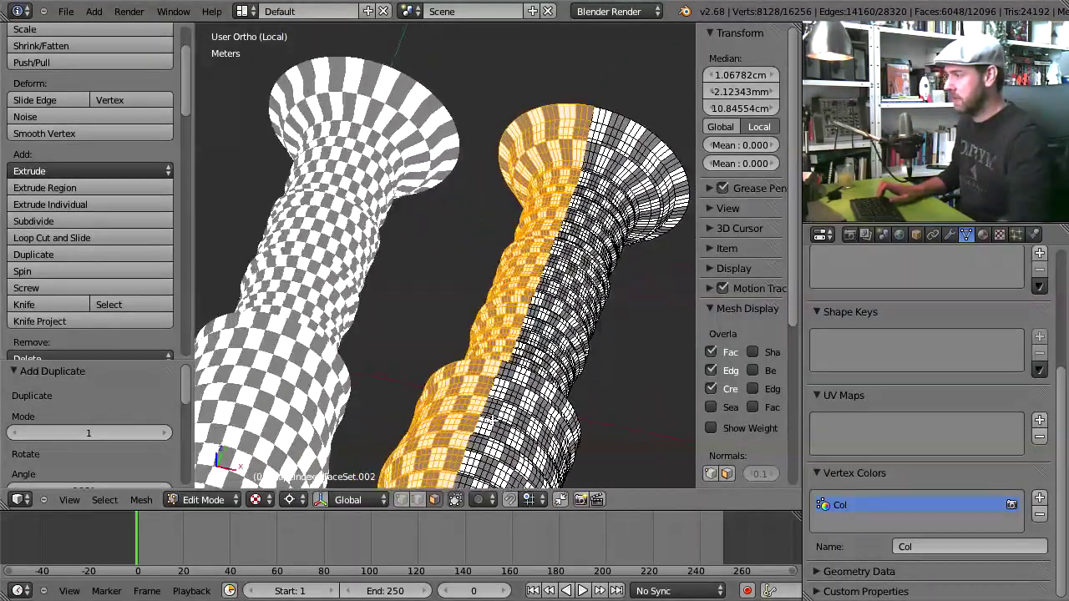
# Trial-move a single face at a segment seam on the rebuilt horn to check its connection to the neighbouring faces, and cancel the move
pyautogui.press('a')
pyautogui.press('a')
pyautogui.scroll(5, 497, 407)
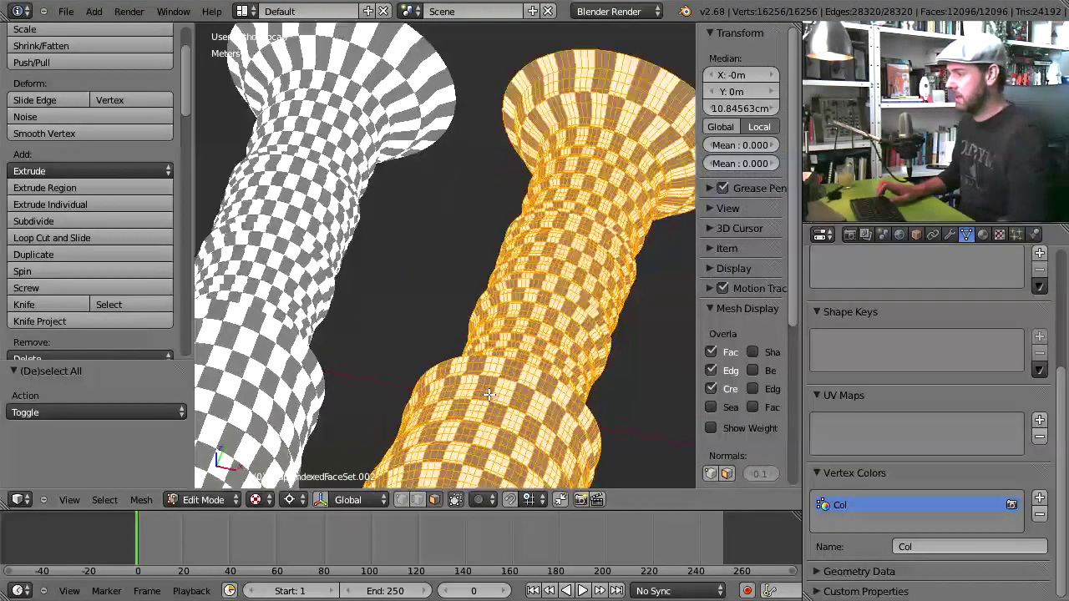
pyautogui.press('a')
pyautogui.scroll(6, 490, 405)
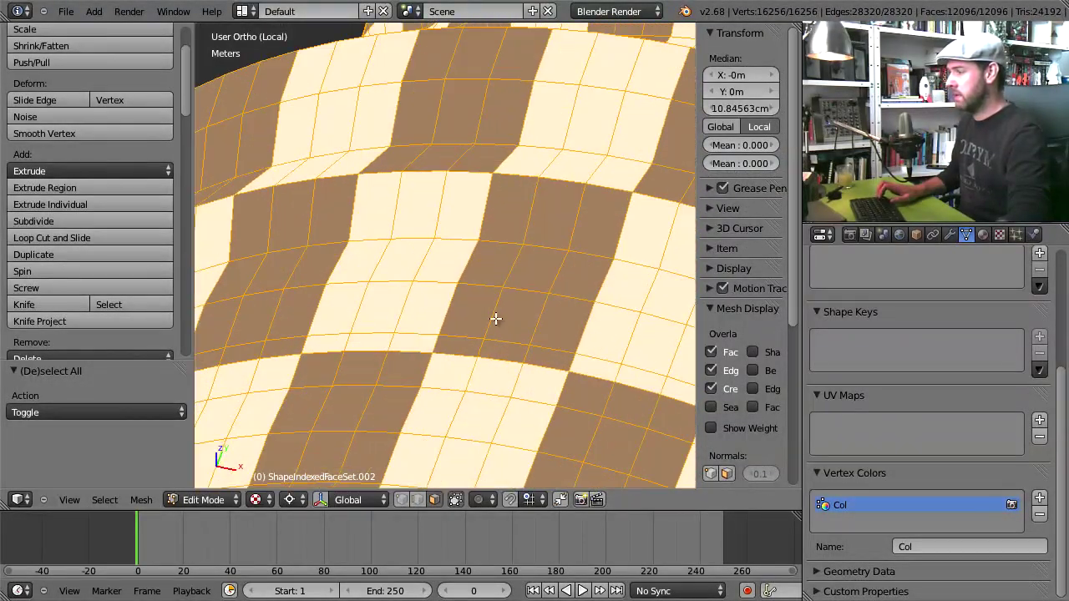
pyautogui.rightClick(493, 271)
pyautogui.press('g')
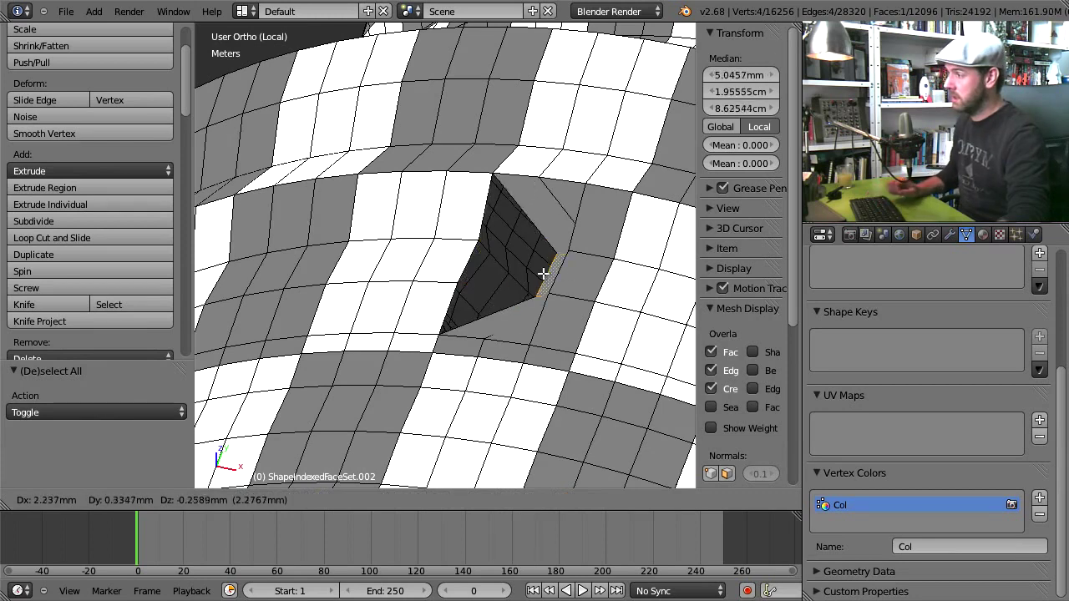
pyautogui.press('Escape')
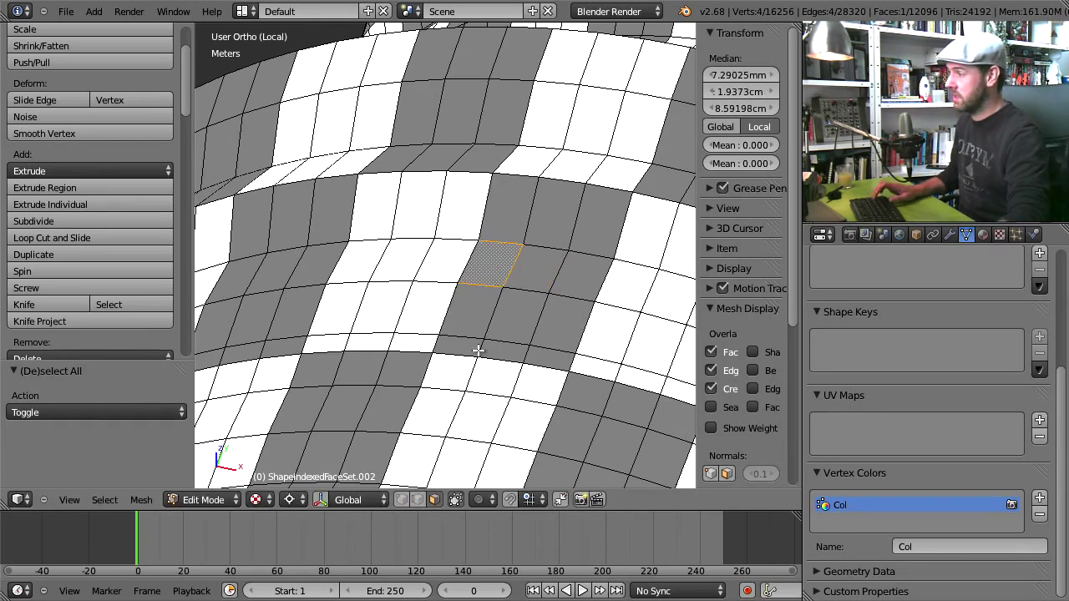
# Select the whole rebuilt horn mesh and remove its double vertices
pyautogui.press('a')
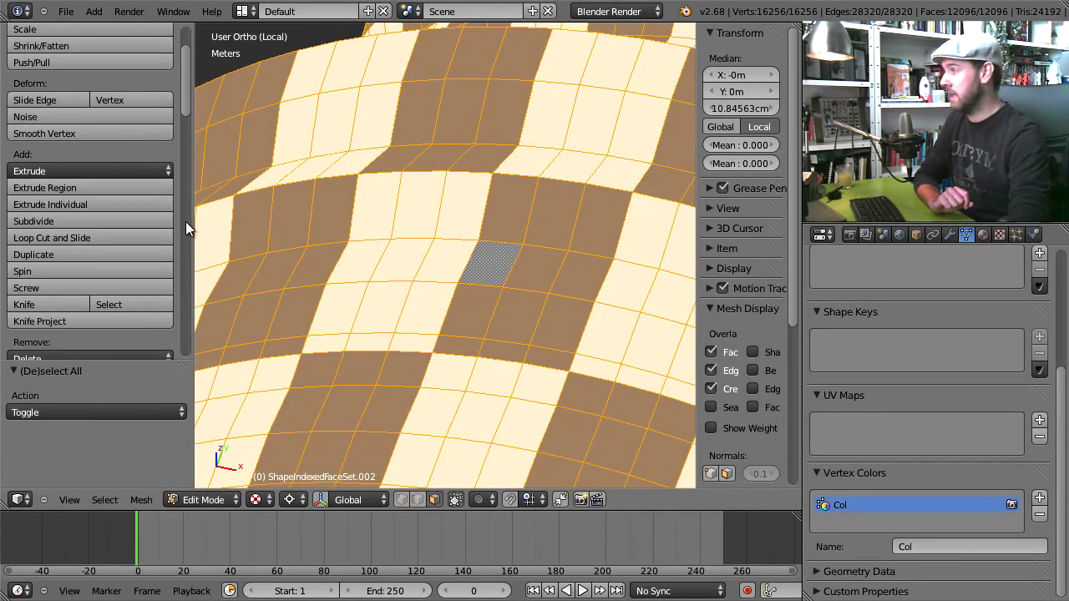
pyautogui.moveTo(186, 95); pyautogui.dragTo(180, 132)
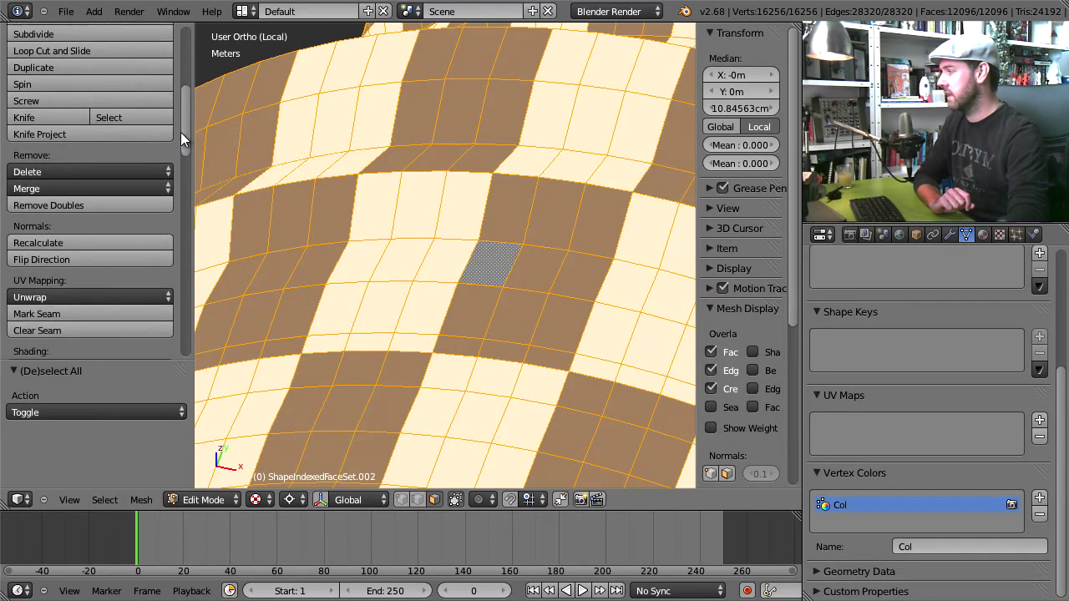
pyautogui.click(105, 206)
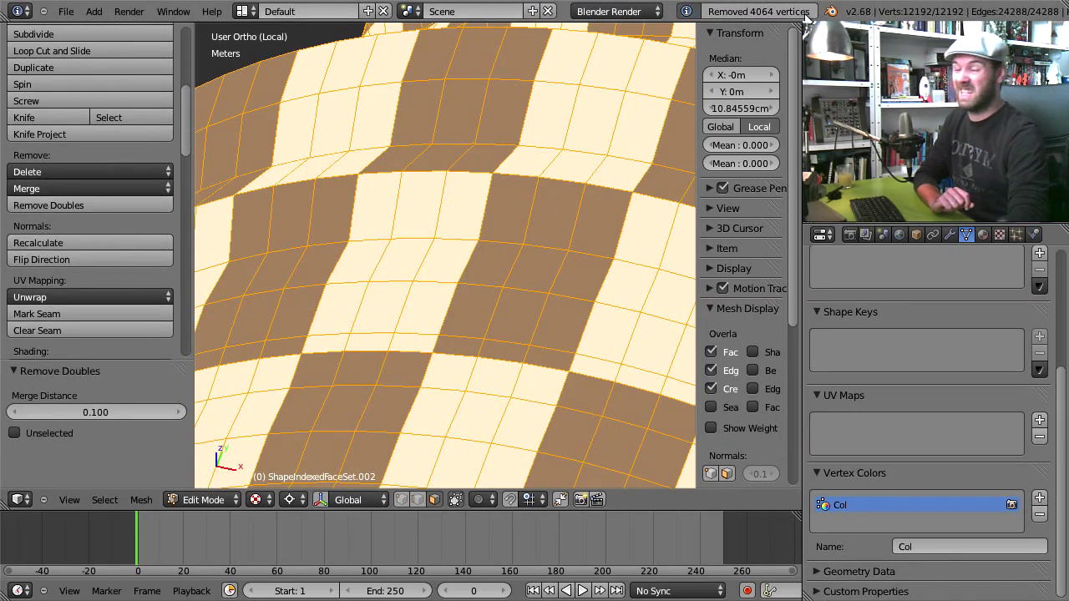
# Check the merged seam by trial-moving the same face and cancelling the move
pyautogui.rightClick(494, 261)
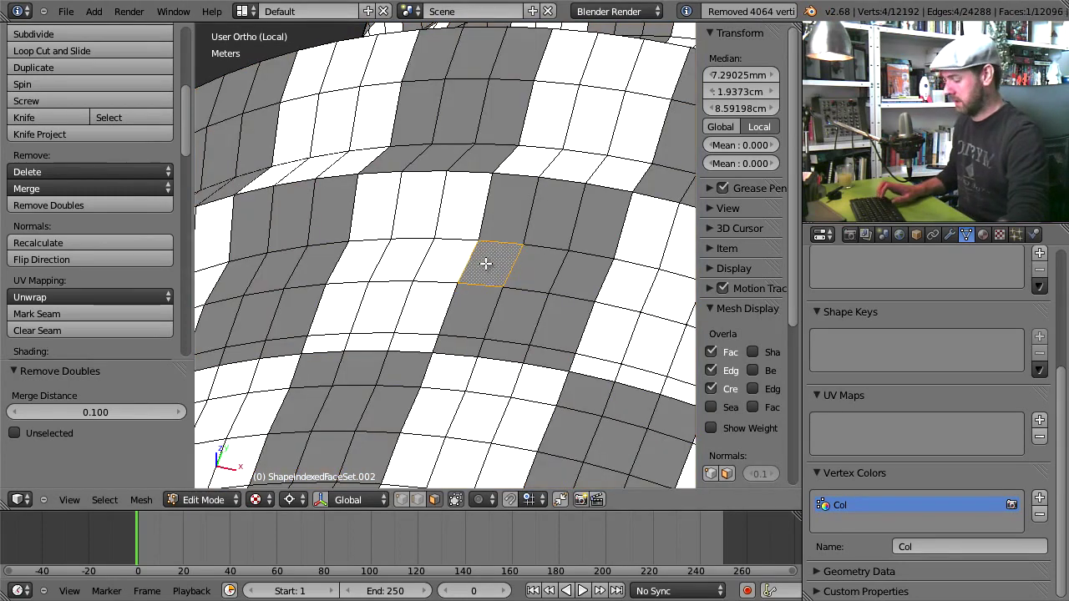
pyautogui.press('g')
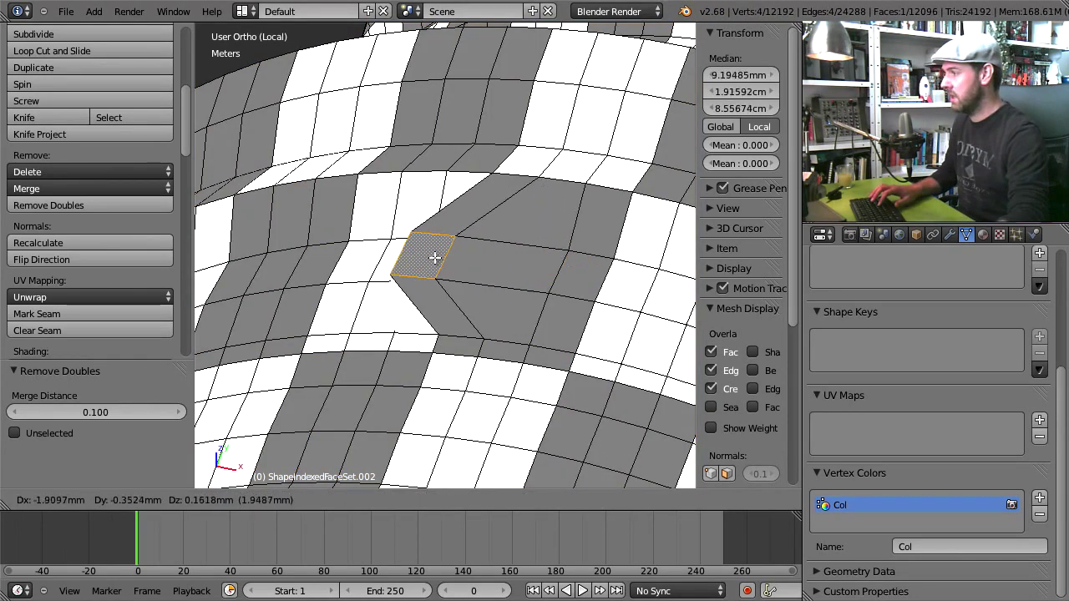
pyautogui.rightClick(508, 261)
# Compare the mesh topology of the original horn with that of the rebuilt horn in Edit Mode
pyautogui.scroll(-10, 508, 261)
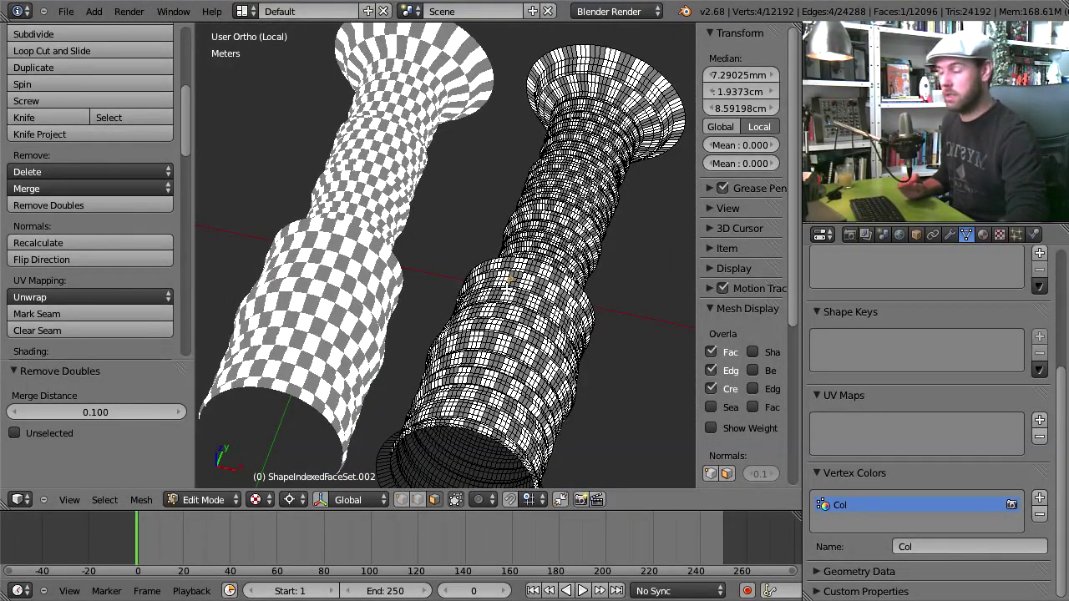
pyautogui.press('Tab')
pyautogui.rightClick(346, 309)
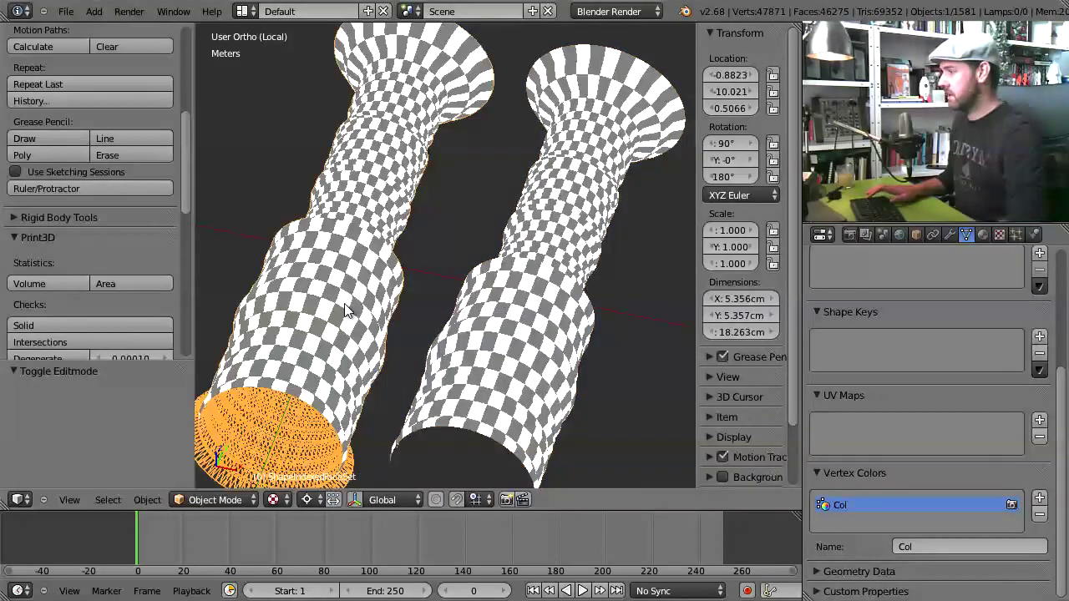
pyautogui.press('Tab')
pyautogui.scroll(5, 347, 309)
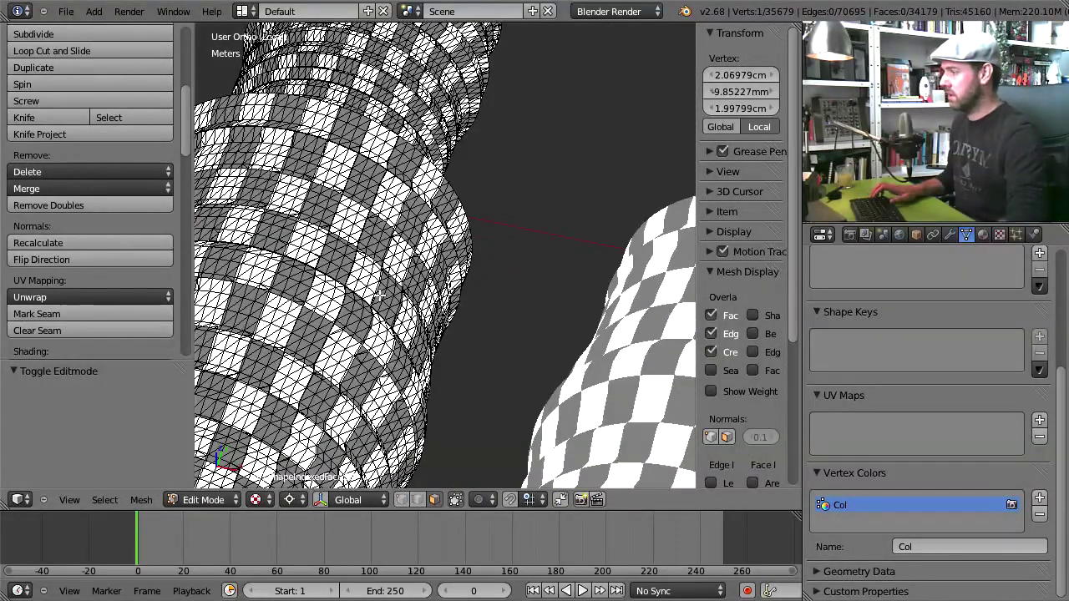
pyautogui.press('Tab')
pyautogui.rightClick(678, 303)
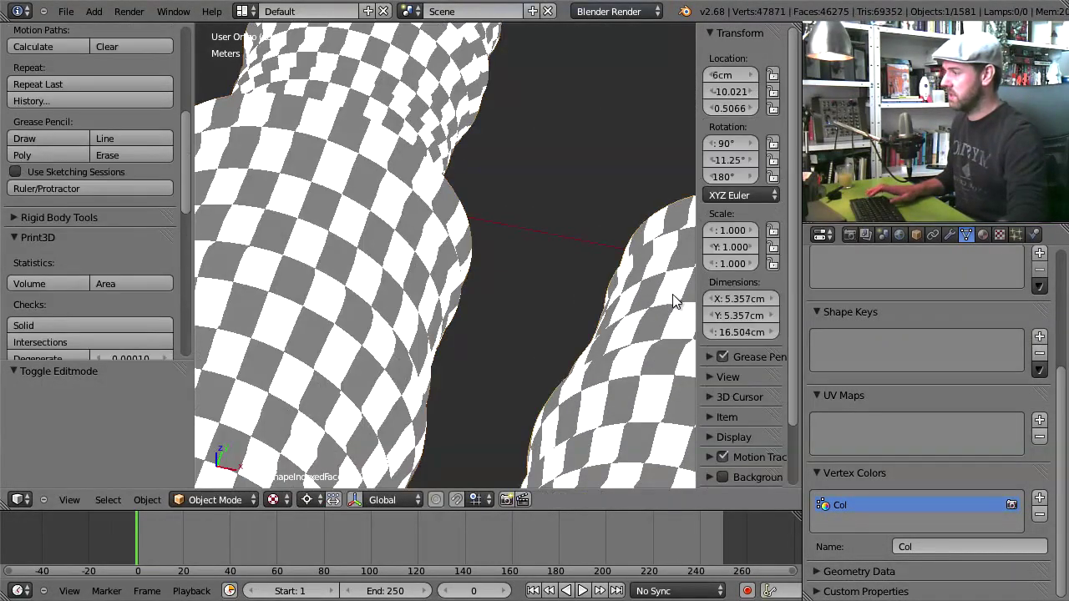
pyautogui.press('Tab')
pyautogui.scroll(-4, 660, 313)
pyautogui.scroll(-3, 455, 242)
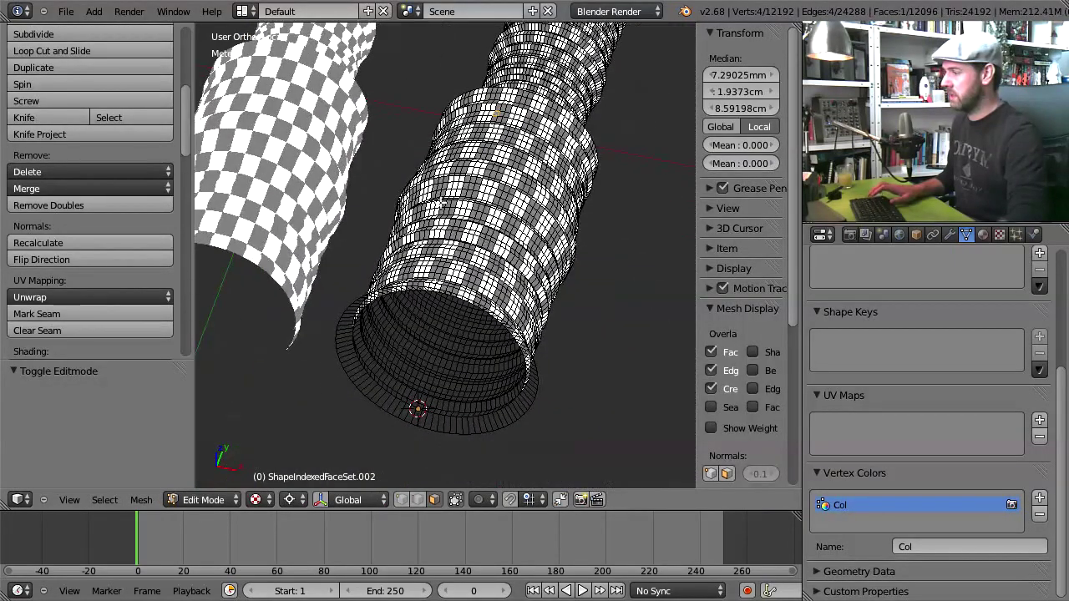
pyautogui.press('Tab')
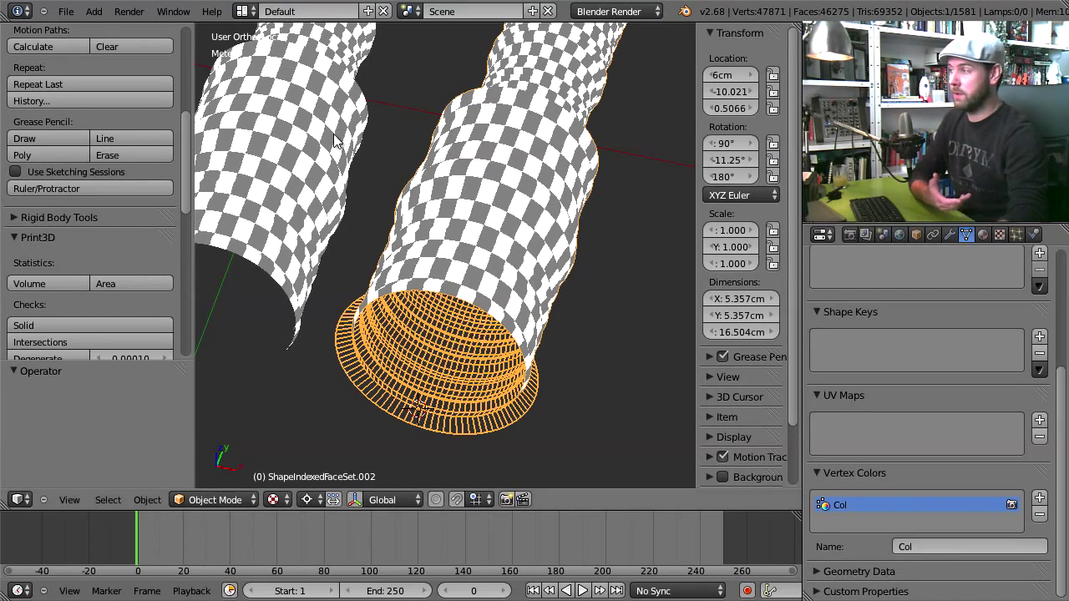
# Compare the original and rebuilt horns as objects from the front, examining where the original's origin lies within its ring
pyautogui.rightClick(368, 117)
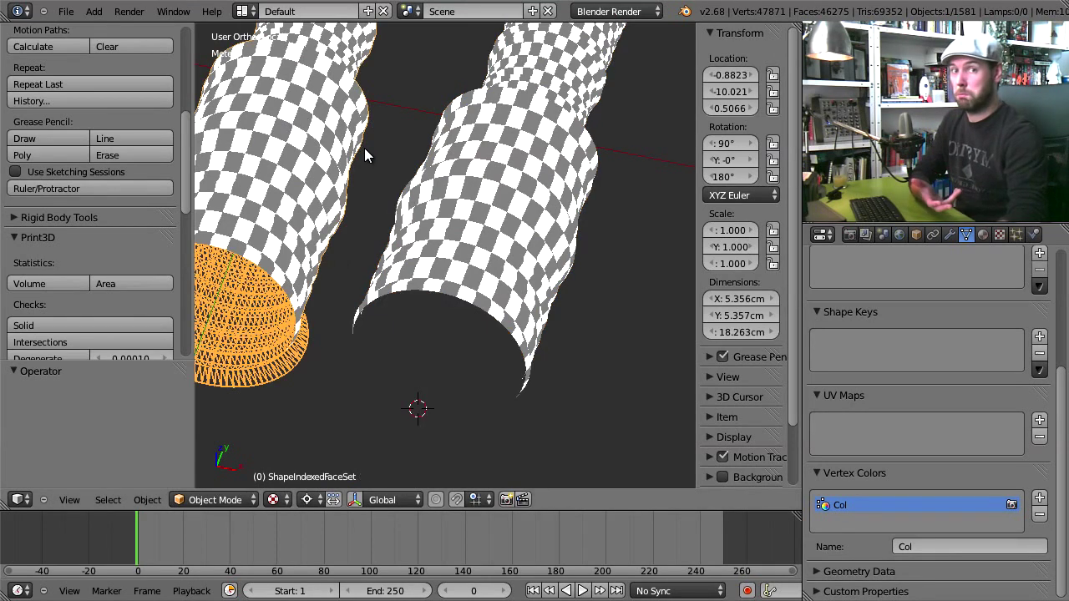
pyautogui.rightClick(494, 216)
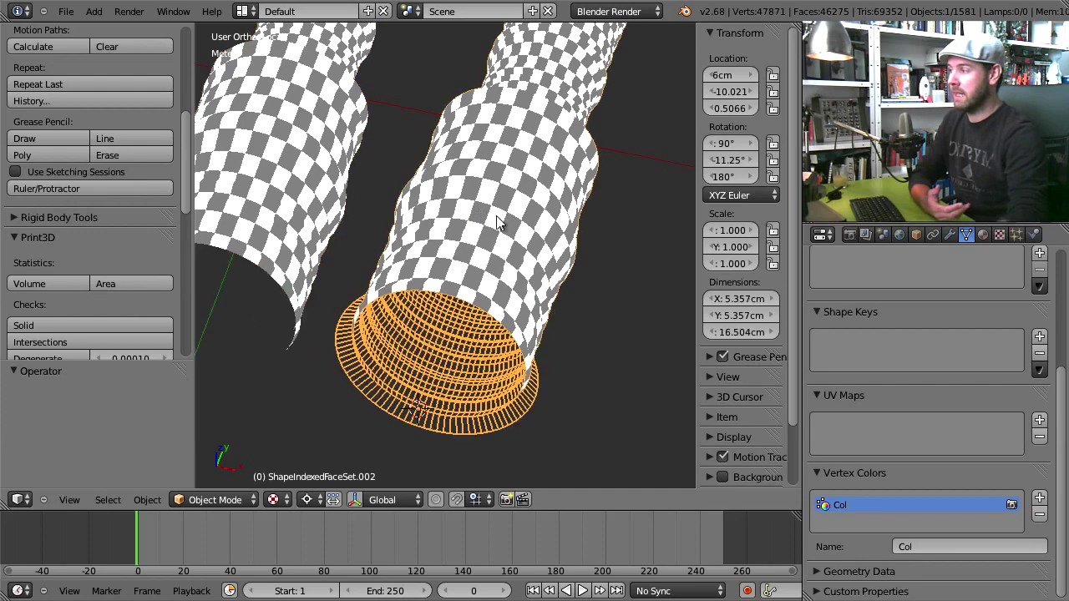
pyautogui.scroll(-4, 427, 229)
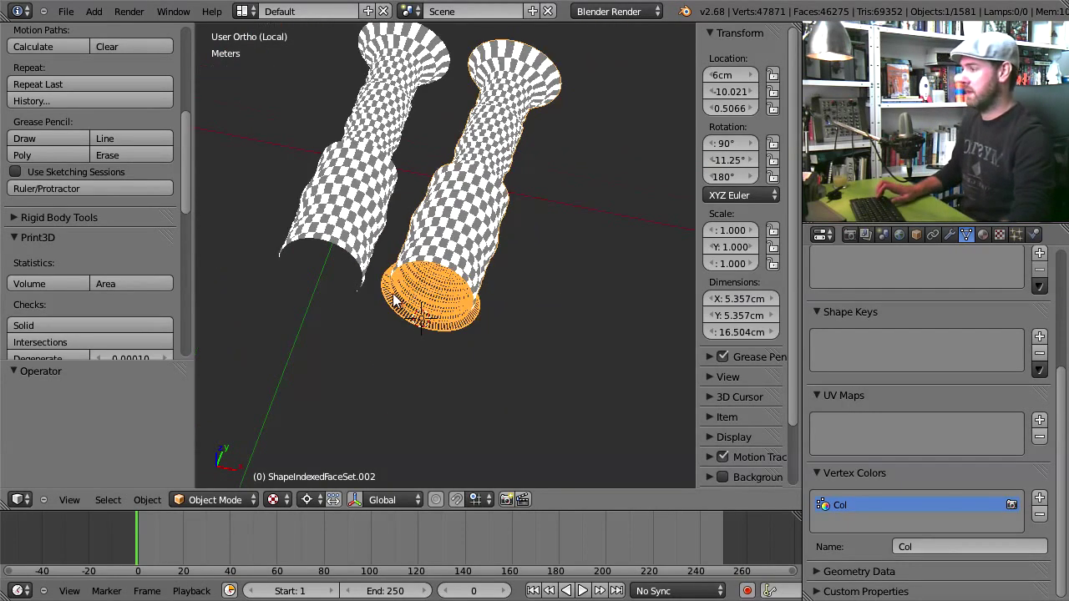
pyautogui.moveTo(451, 334); pyautogui.dragTo(524, 263, button='middle')
pyautogui.press('KP_1')
pyautogui.scroll(4, 523, 264)
pyautogui.rightClick(378, 317)
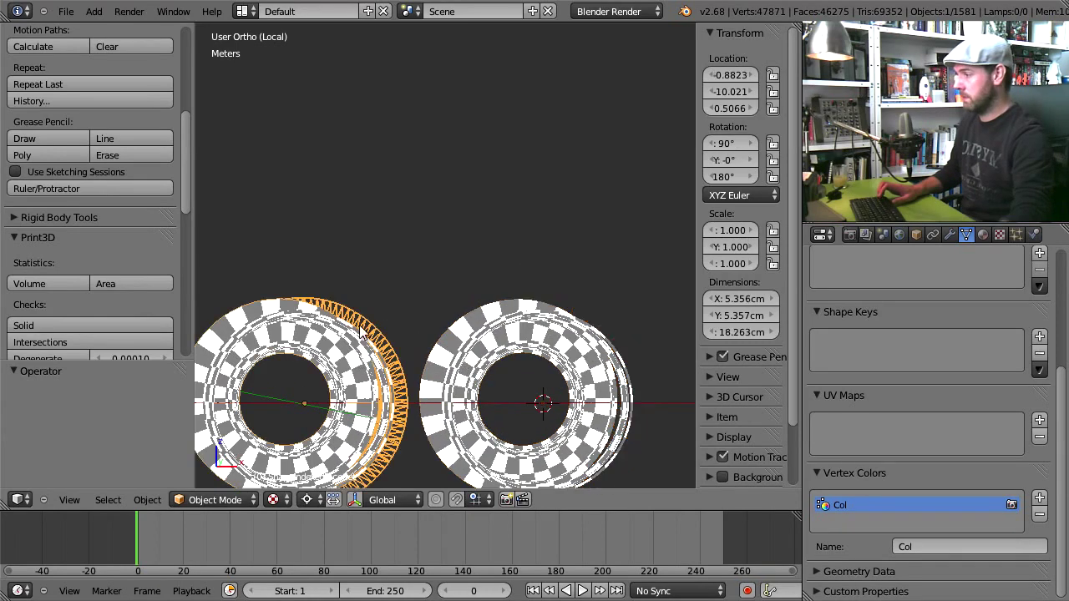
pyautogui.keyDown('shift'); pyautogui.moveTo(377, 318); pyautogui.dragTo(415, 200, button='middle'); pyautogui.keyUp('shift')
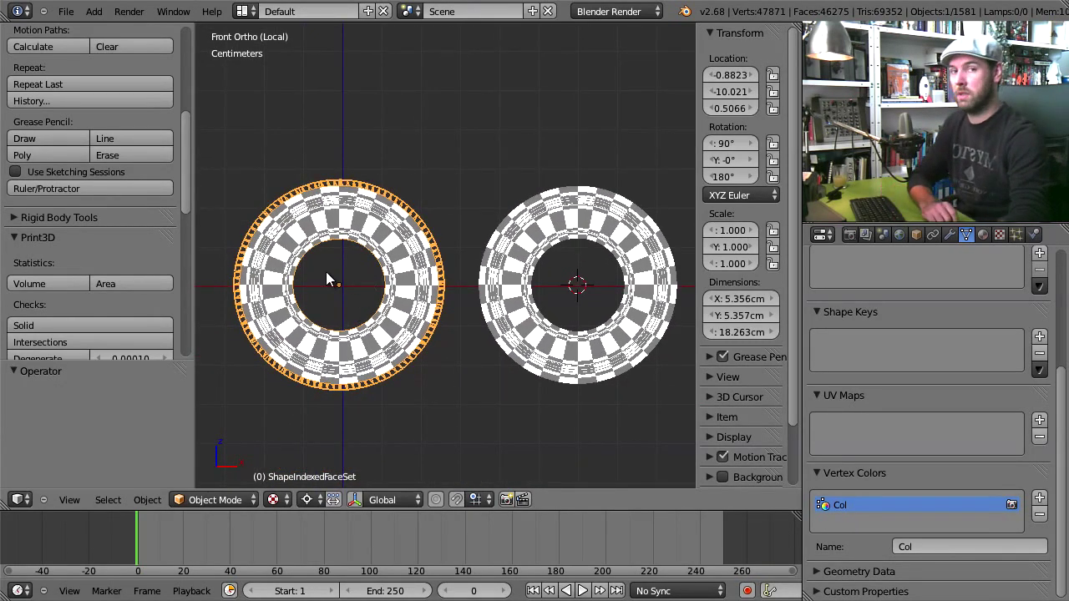
pyautogui.scroll(3, 327, 284)
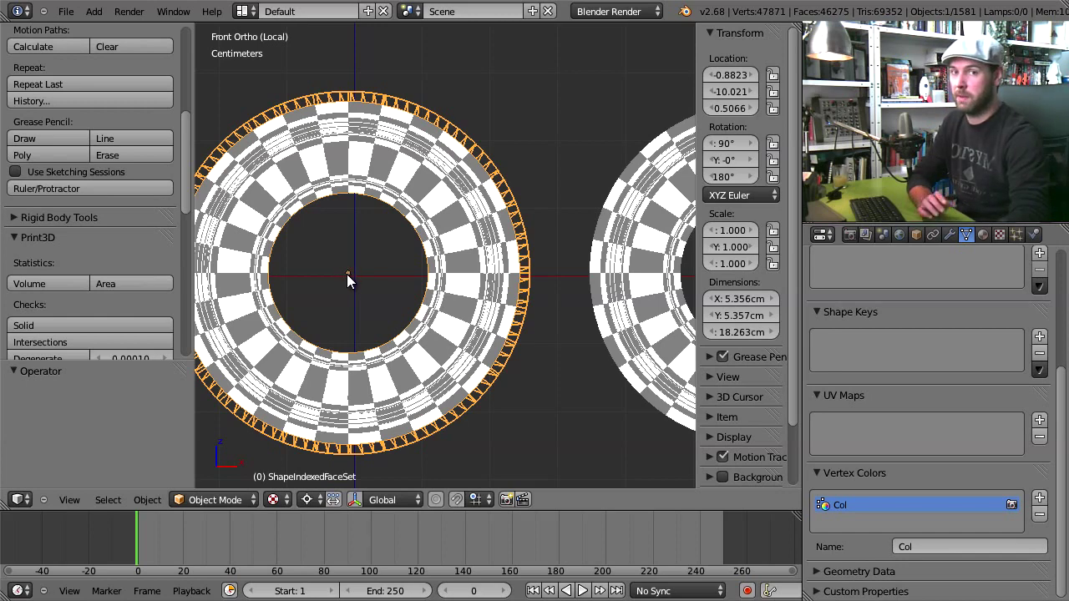
pyautogui.scroll(-4, 347, 274)
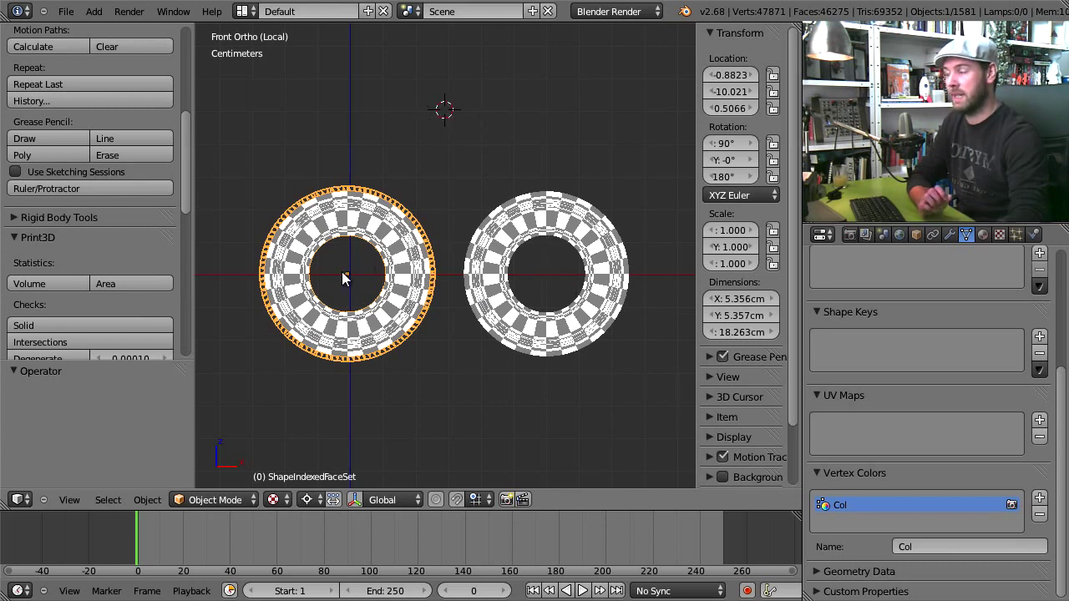
# Rename the rebuilt horn's mesh data to "horn"
pyautogui.rightClick(551, 234)
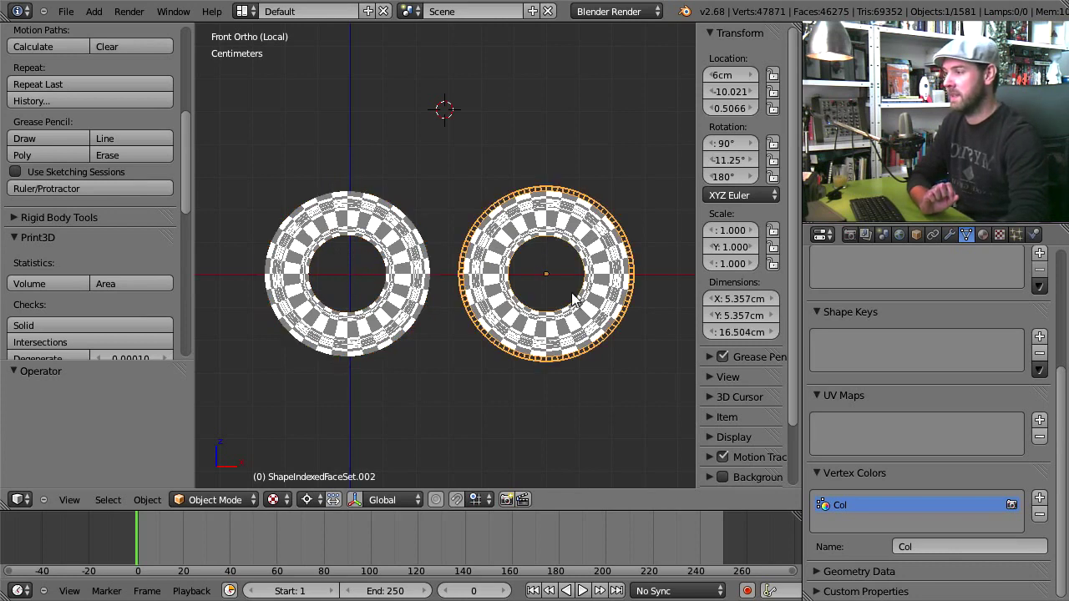
pyautogui.scroll(5, 968, 273)
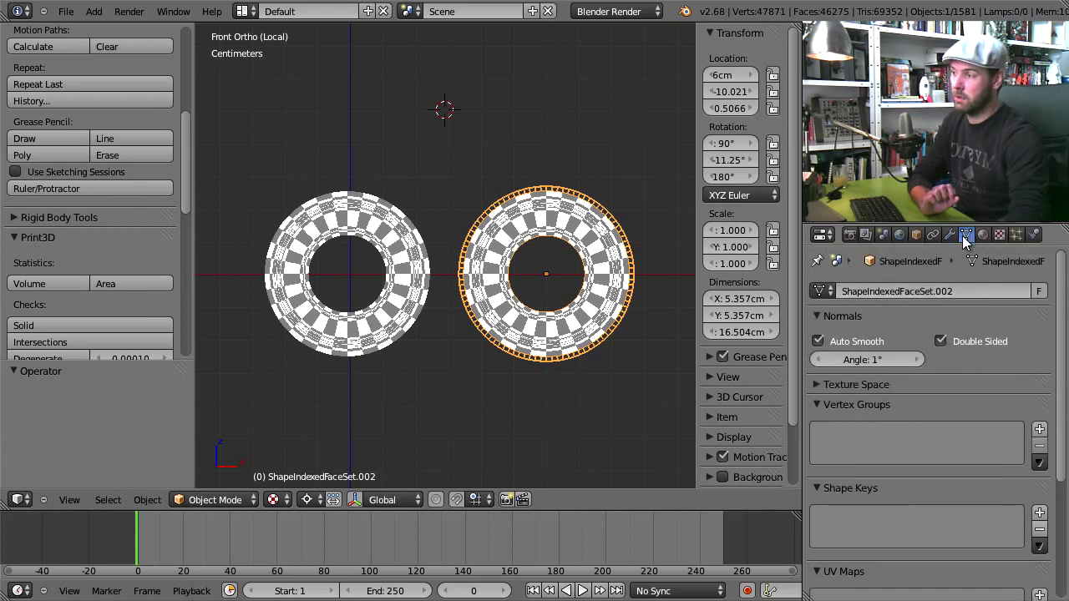
pyautogui.click(944, 290)
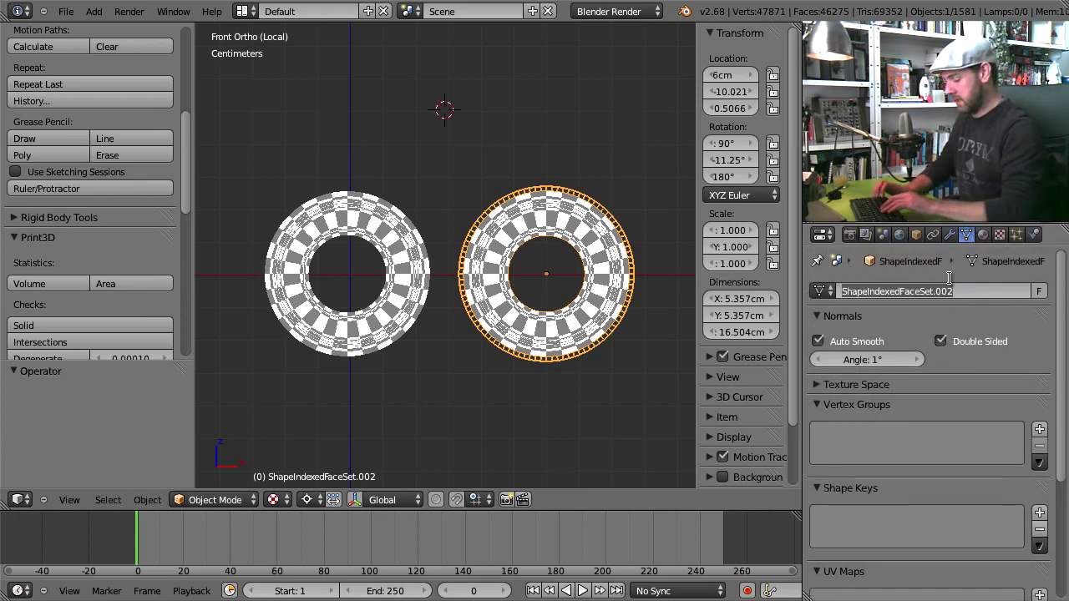
pyautogui.write('cy')
pyautogui.press('BackSpace')
pyautogui.press('BackSpace')
pyautogui.write('horn')
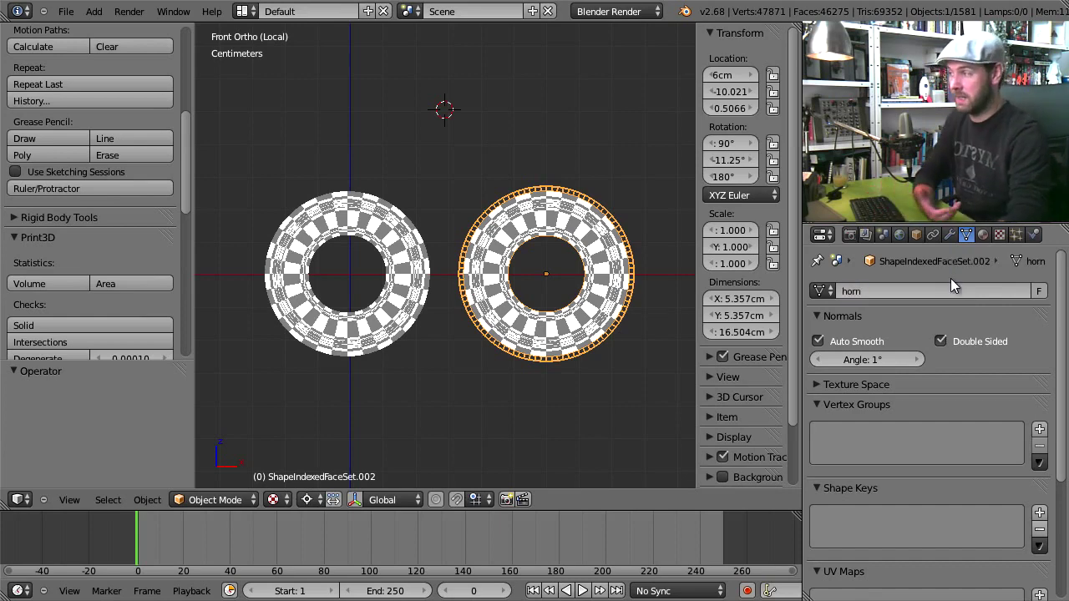
# Confirm the mesh data name and assign the horn mesh data to the original horn object
pyautogui.press('Return')
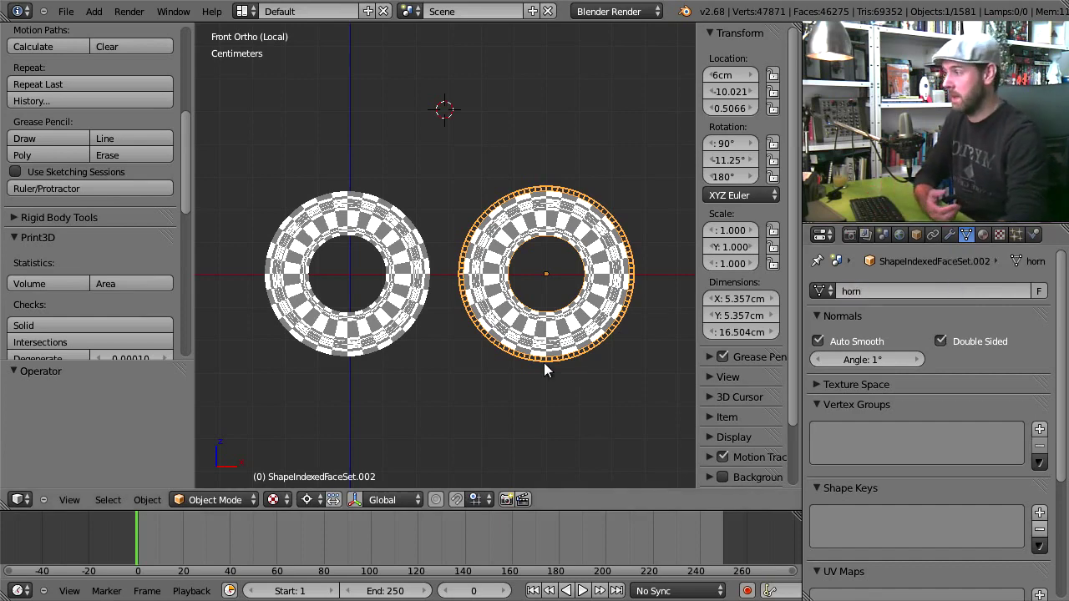
pyautogui.rightClick(388, 328)
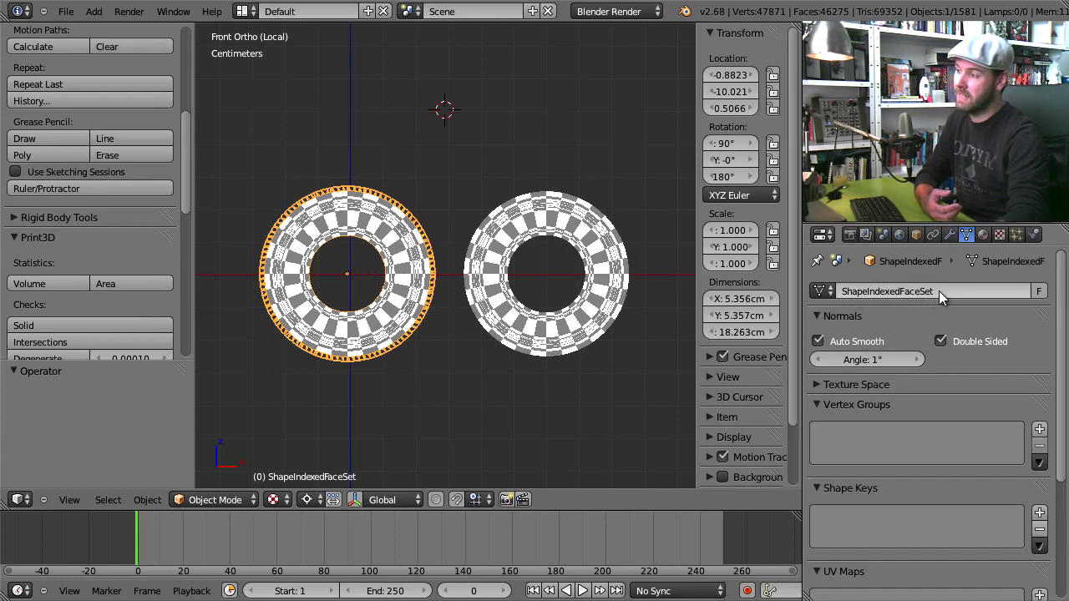
pyautogui.click(827, 289)
pyautogui.click(840, 316)
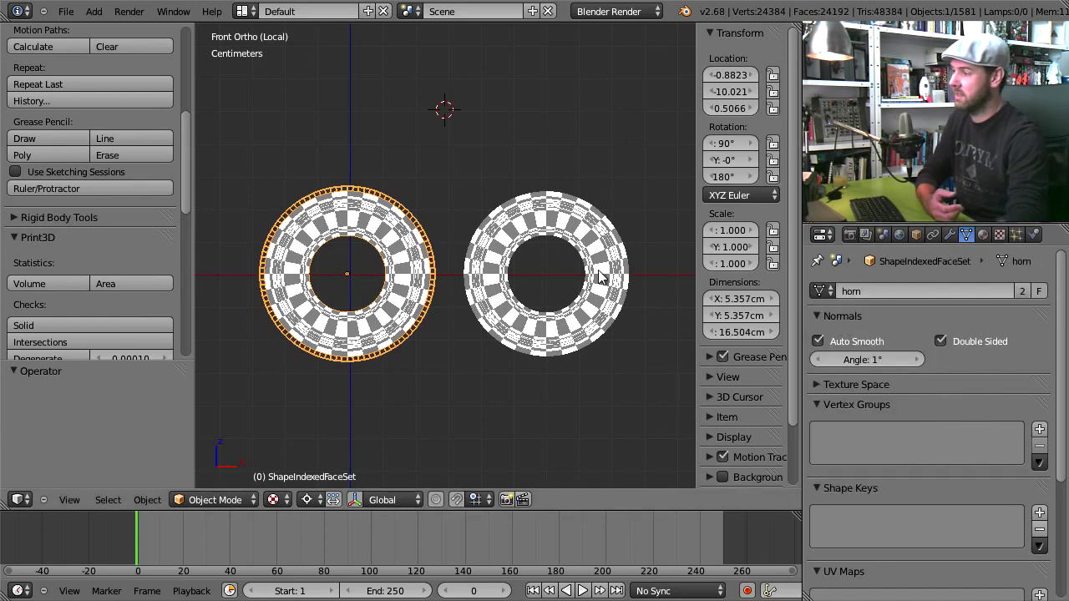
# Try the ShapeSphere.001 and ShapeSphere.005 mesh data on the original horn object, and reassign the horn mesh data
pyautogui.click(822, 290)
pyautogui.click(845, 354)
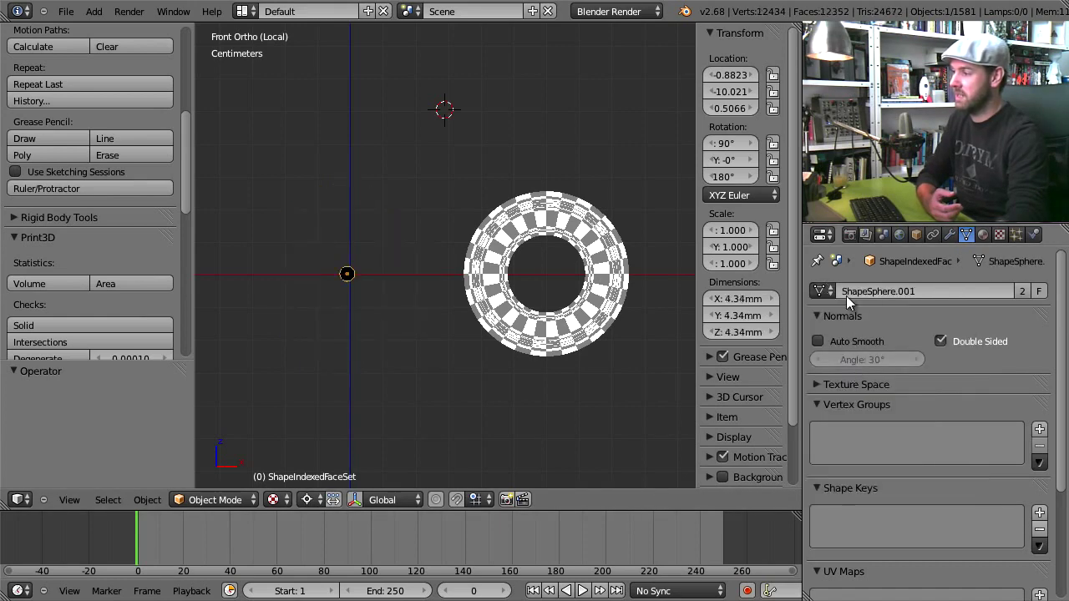
pyautogui.click(822, 290)
pyautogui.click(854, 414)
pyautogui.click(822, 290)
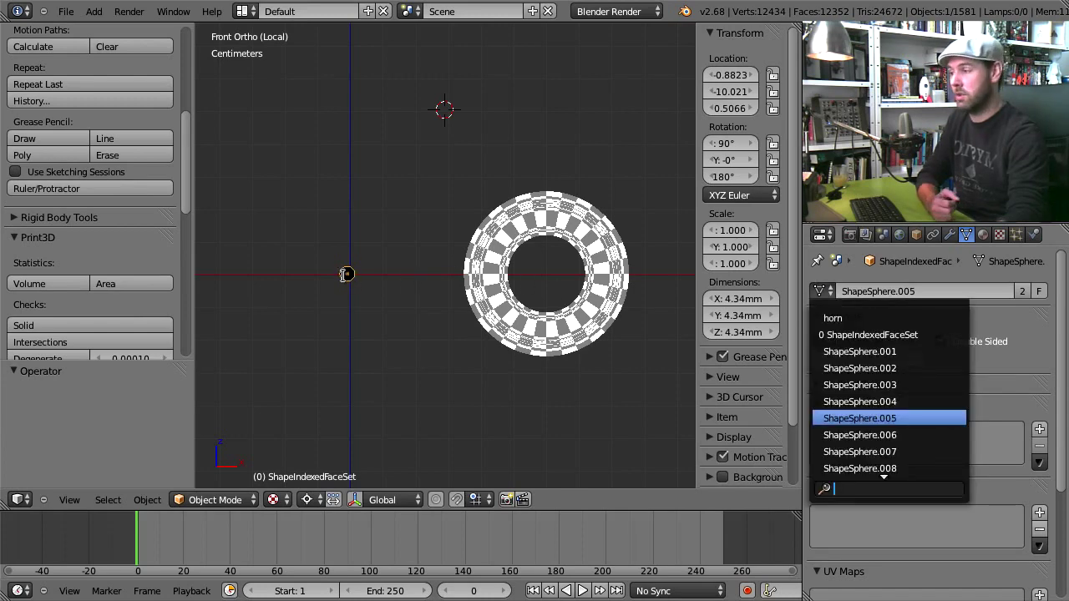
pyautogui.click(844, 318)
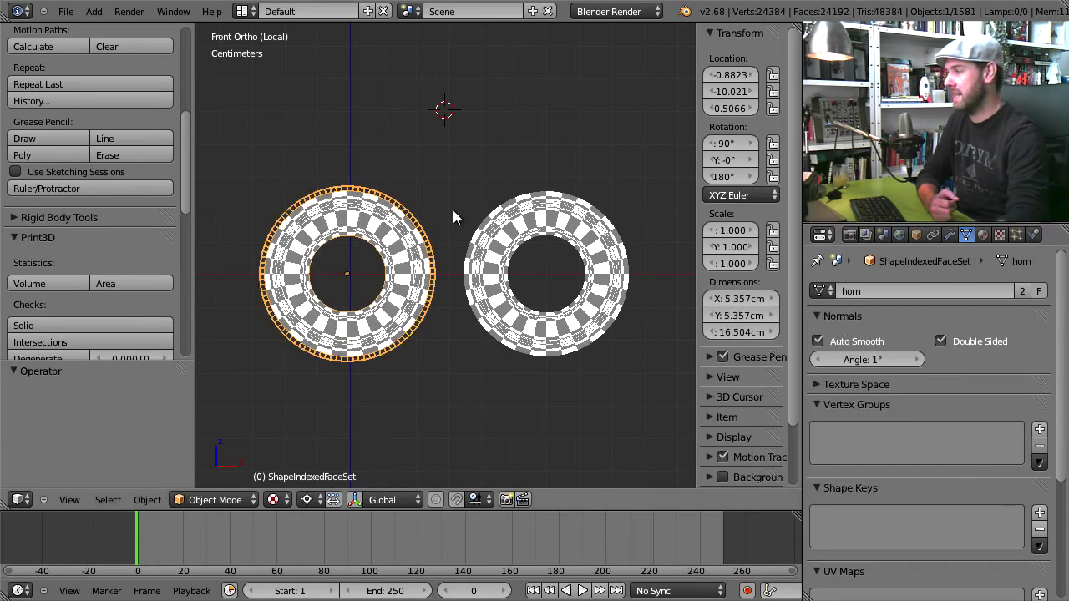
# Delete the separate rebuilt horn object, keeping the original object that shares its mesh data
pyautogui.rightClick(539, 236)
pyautogui.press('Delete')
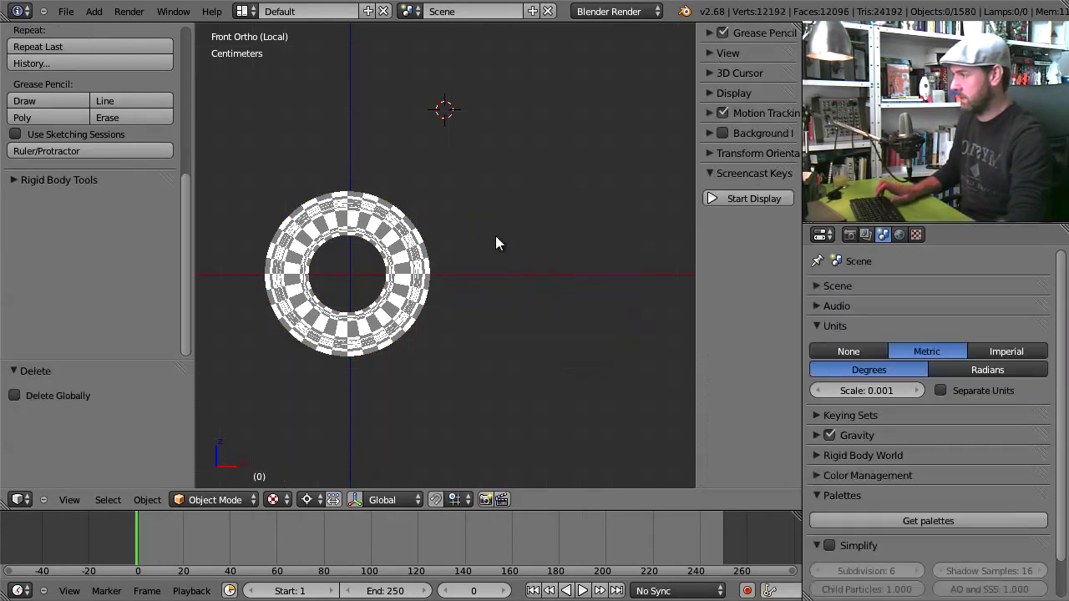
# Examine the remaining horn's mesh in Edit Mode and its open end in Object Mode from several angles
pyautogui.rightClick(397, 271)
pyautogui.moveTo(409, 259); pyautogui.dragTo(353, 292, button='middle')
pyautogui.press('Tab')
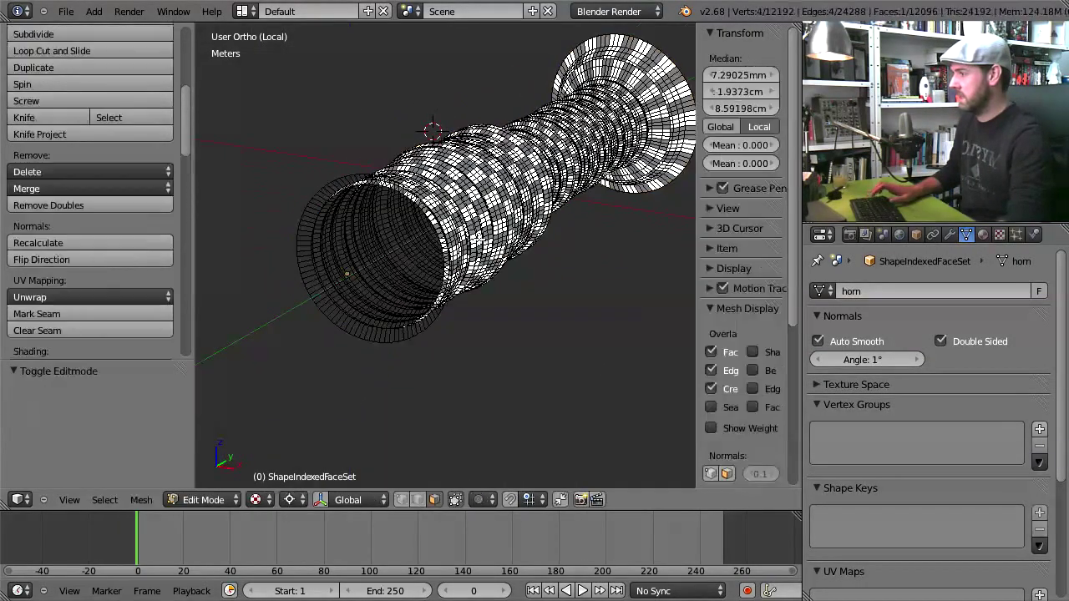
pyautogui.scroll(5, 446, 255)
pyautogui.scroll(-7, 445, 255)
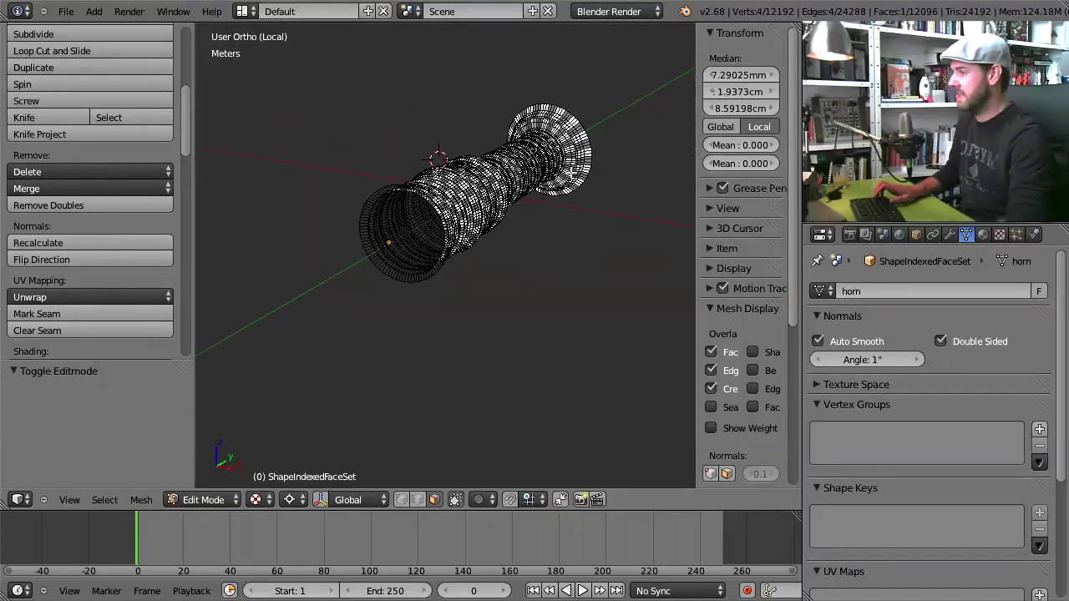
pyautogui.moveTo(568, 173); pyautogui.dragTo(494, 186, button='middle')
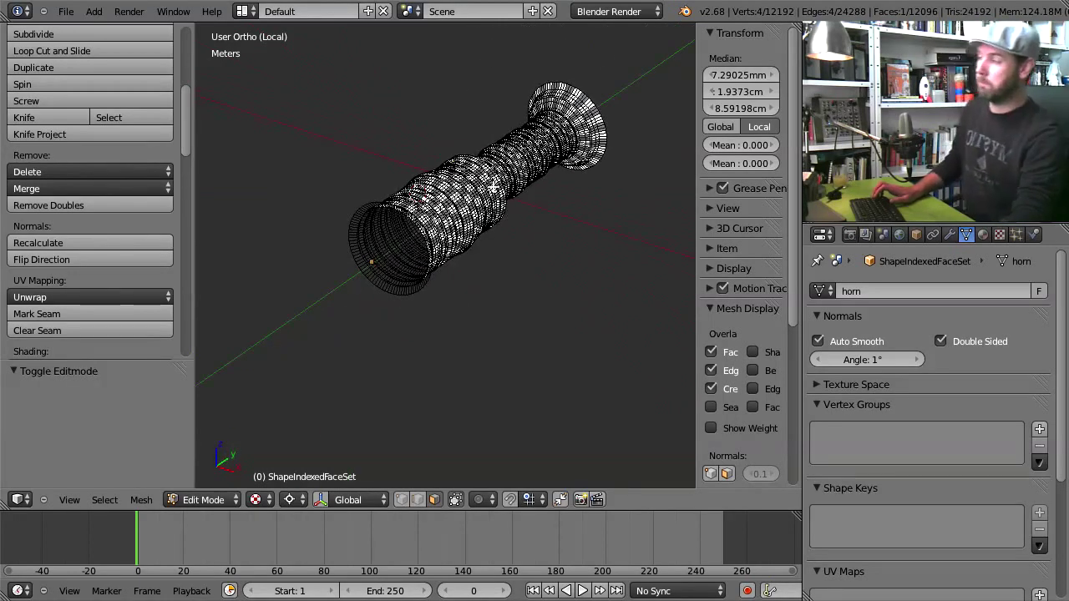
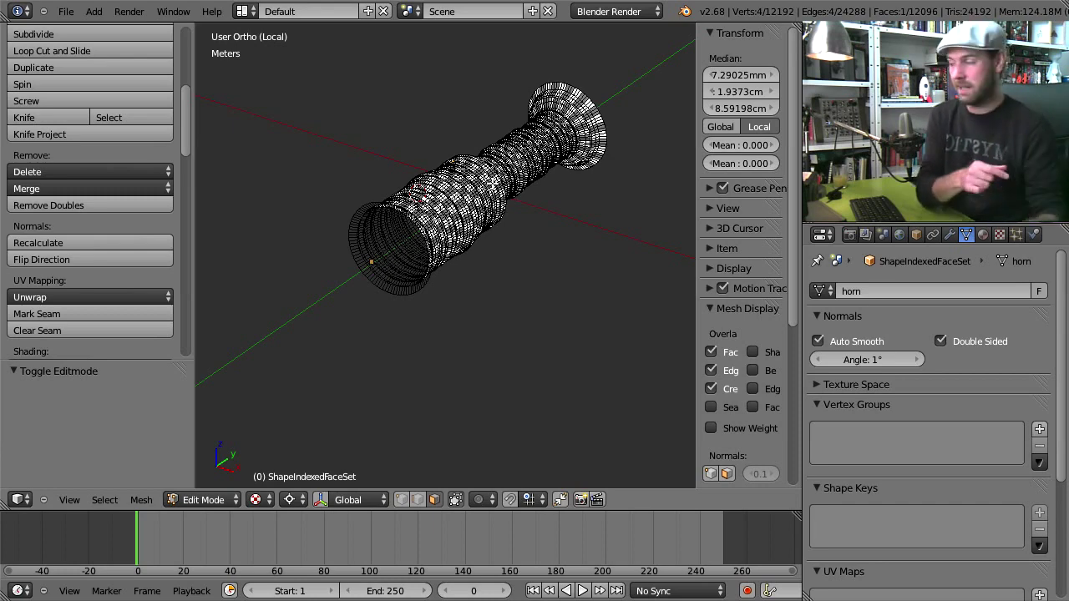
pyautogui.scroll(3, 568, 210)
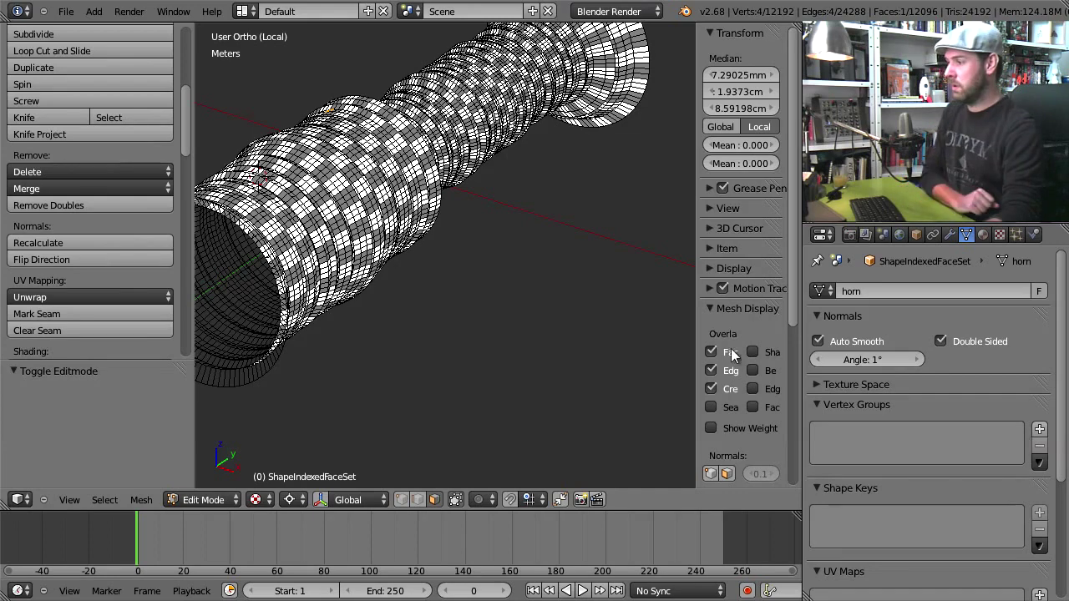
pyautogui.press('Tab')
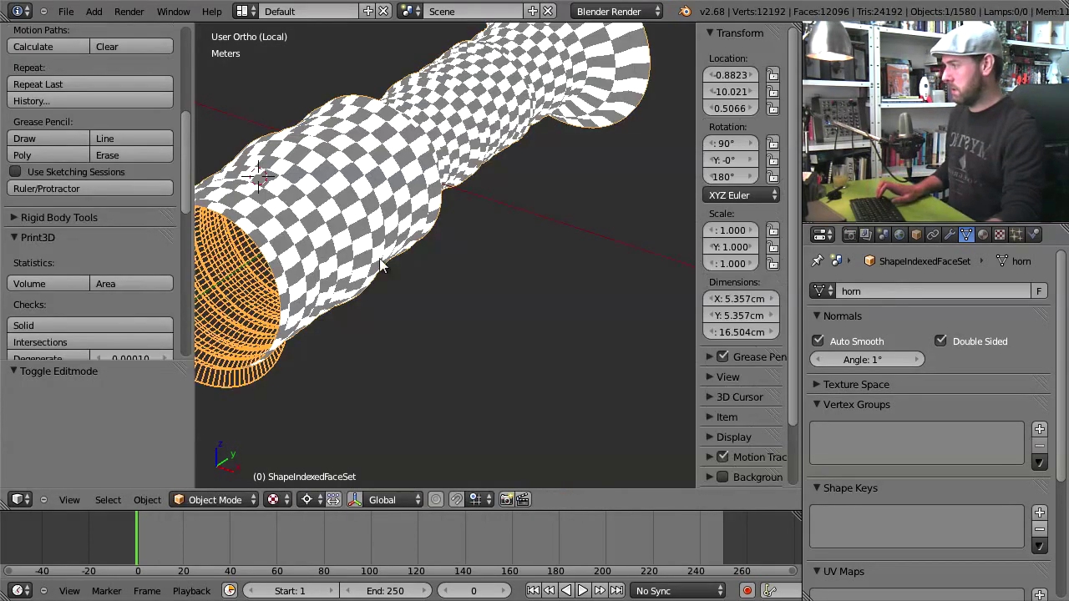
pyautogui.moveTo(504, 224); pyautogui.dragTo(480, 294, button='middle')
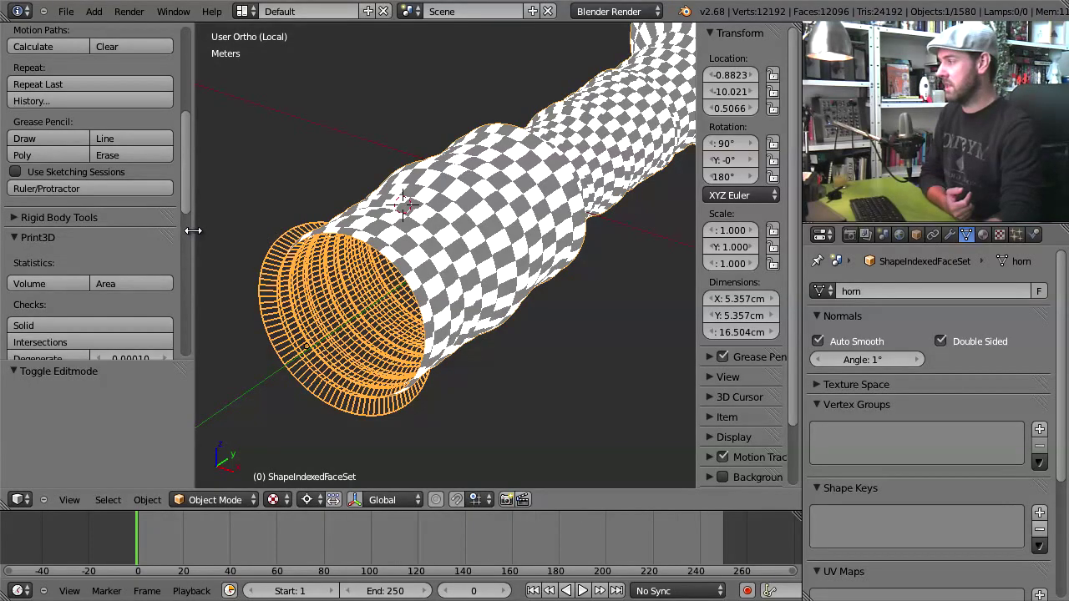
# Widen the 3D view by collapsing the tool shelf, and add a Solidify modifier to the horn
pyautogui.moveTo(193, 231); pyautogui.dragTo(12, 239)
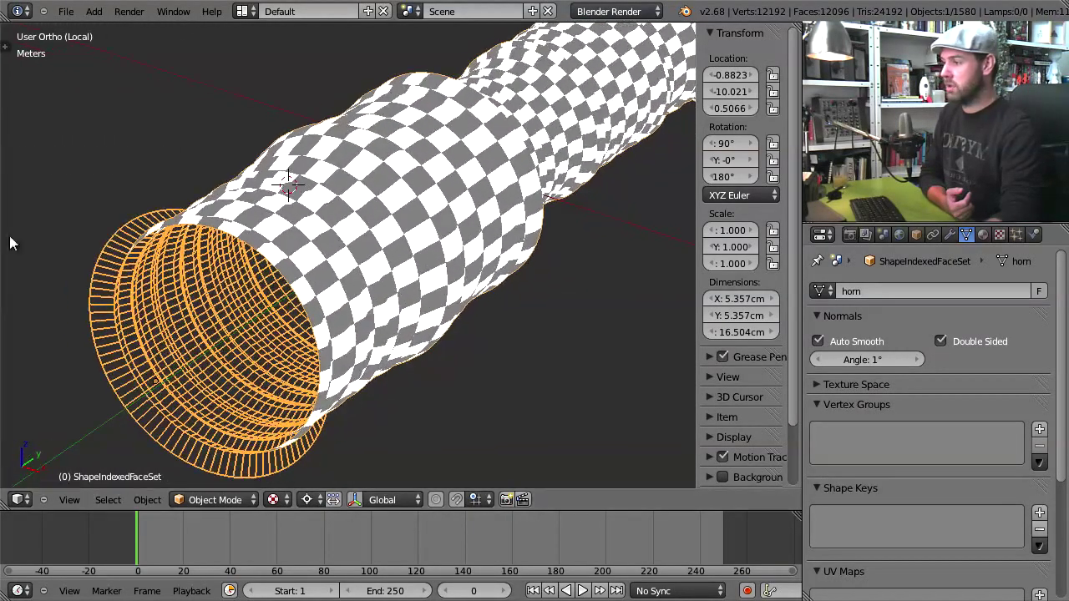
pyautogui.click(950, 234)
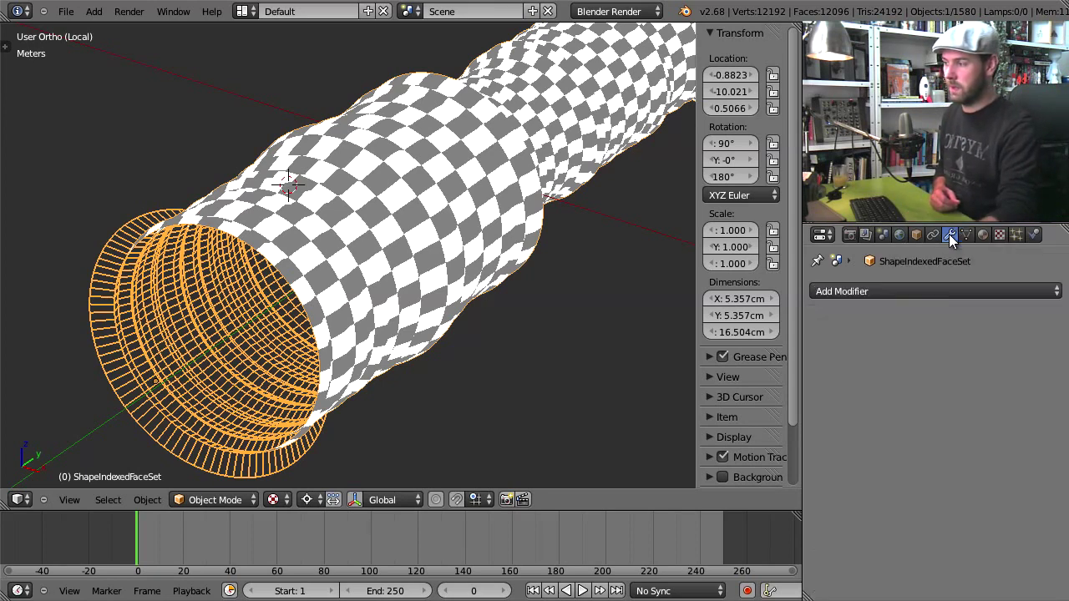
pyautogui.click(889, 292)
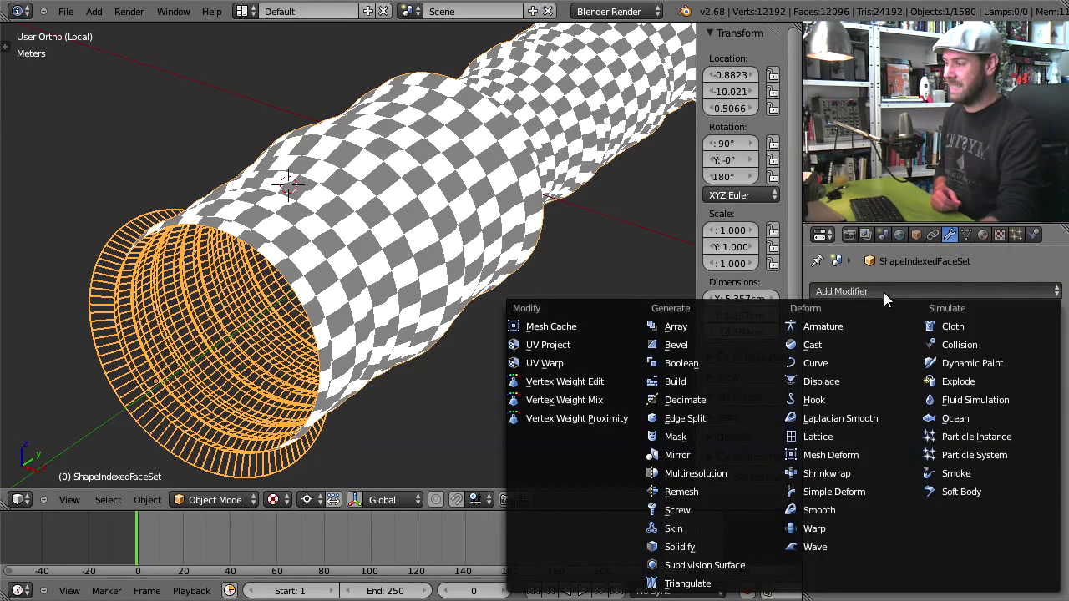
pyautogui.click(710, 544)
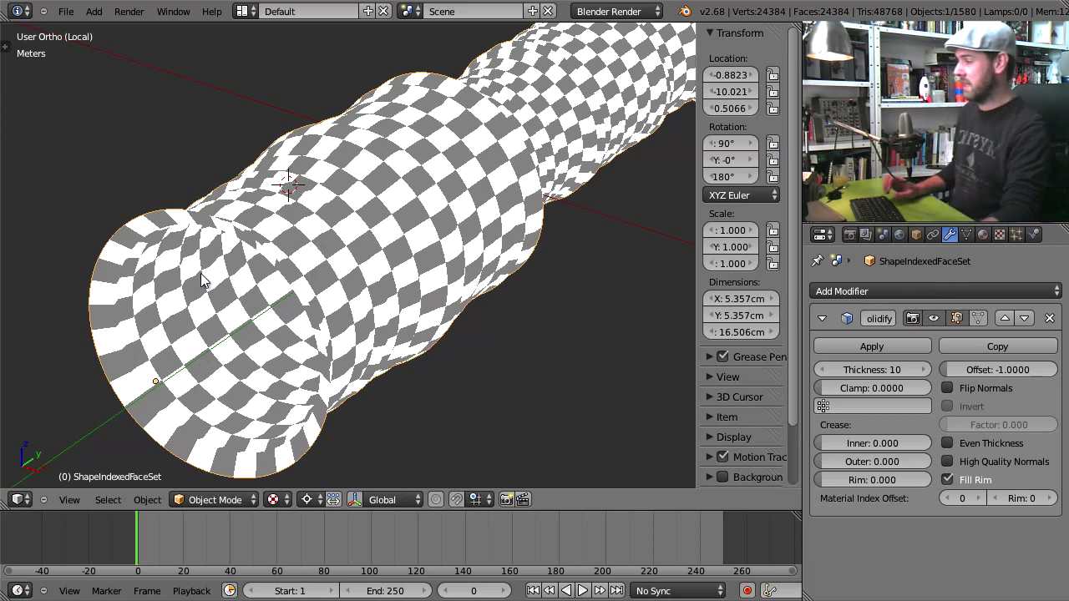
# Set the viewport shading to Solid and inspect the shell thickness at the horn's open rim
pyautogui.click(276, 500)
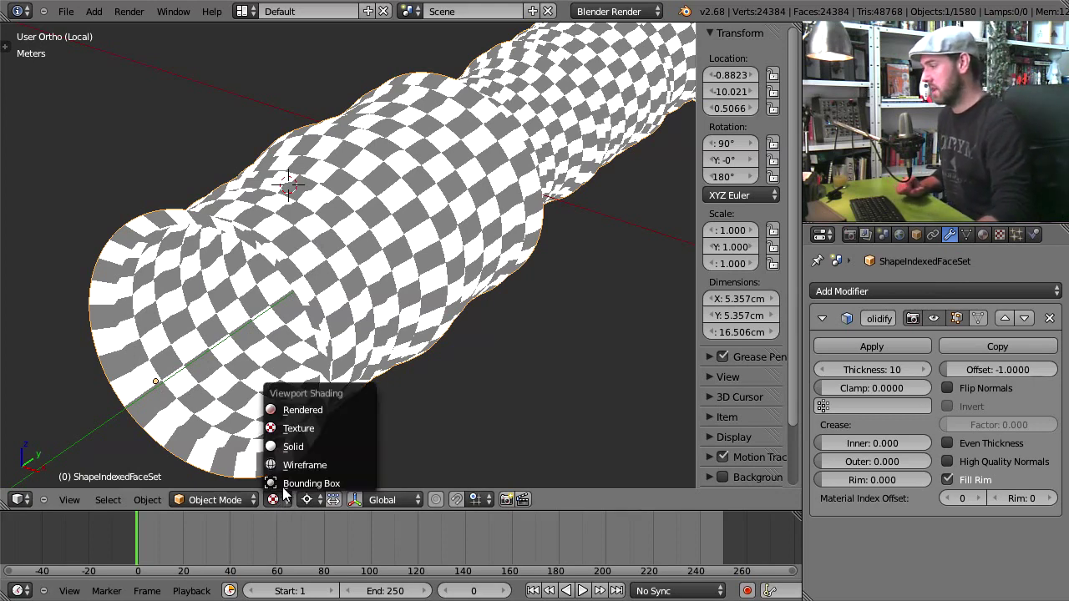
pyautogui.click(298, 447)
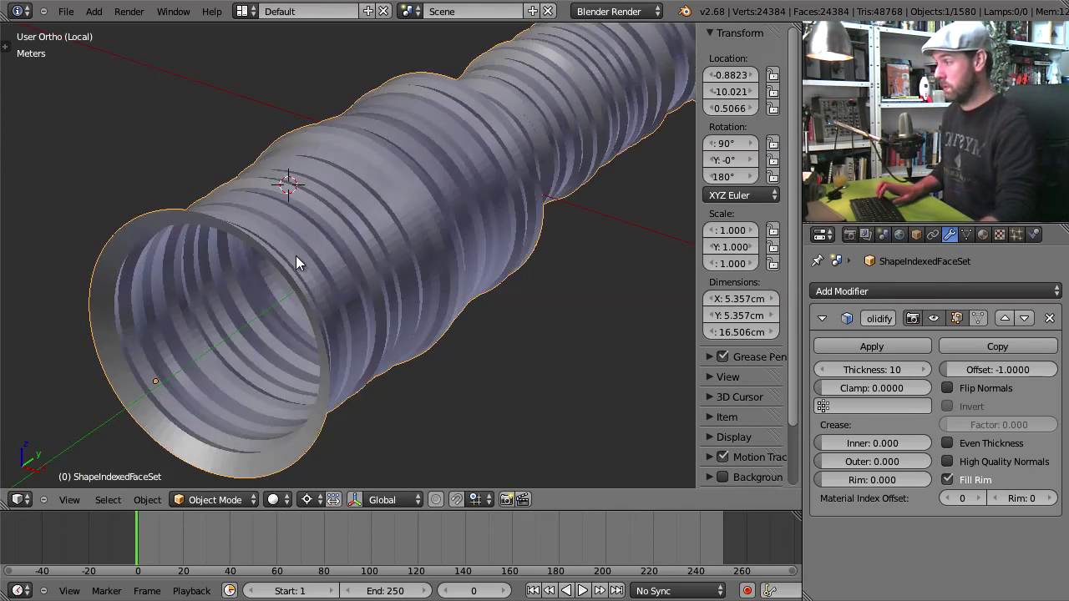
pyautogui.moveTo(296, 255); pyautogui.dragTo(241, 280, button='middle')
pyautogui.scroll(8, 244, 284)
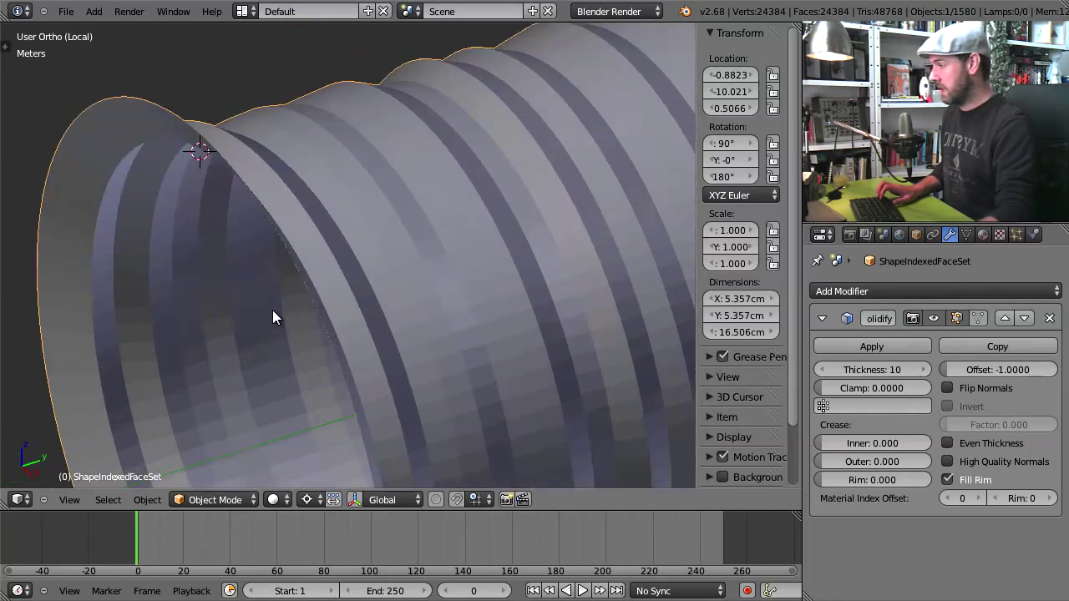
pyautogui.scroll(4, 324, 259)
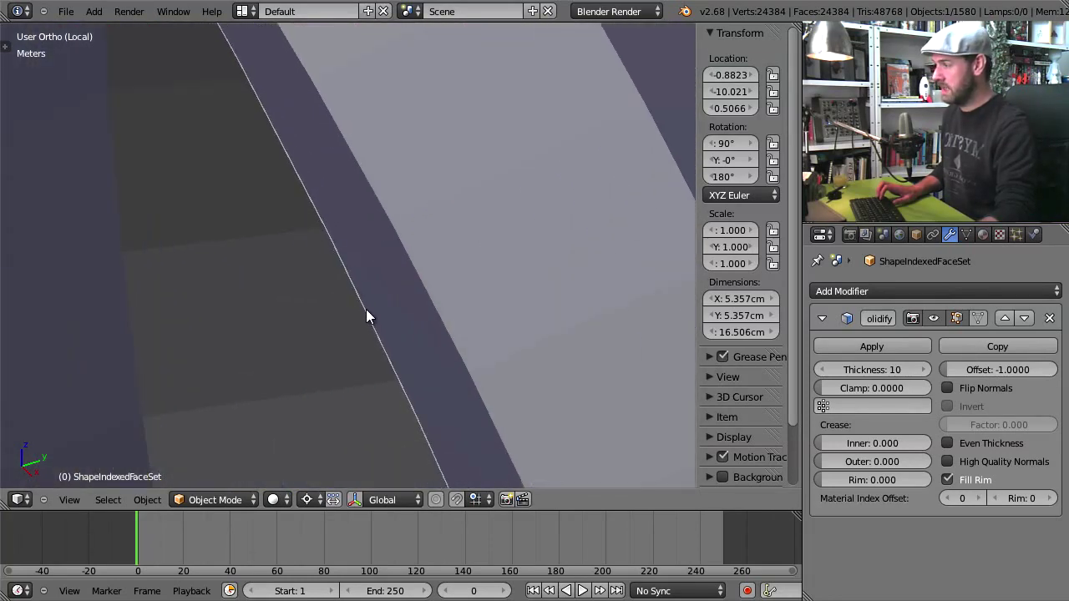
# Compare the horn's rim with the Solidify modifier's viewport display disabled and re-enabled
pyautogui.click(934, 318)
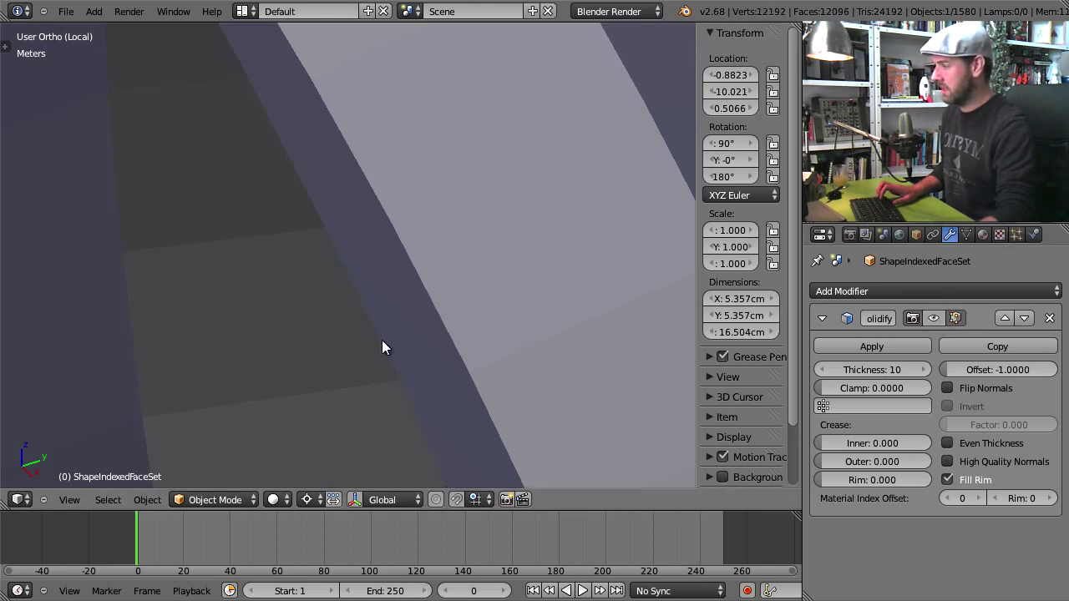
pyautogui.click(933, 318)
pyautogui.scroll(-5, 482, 318)
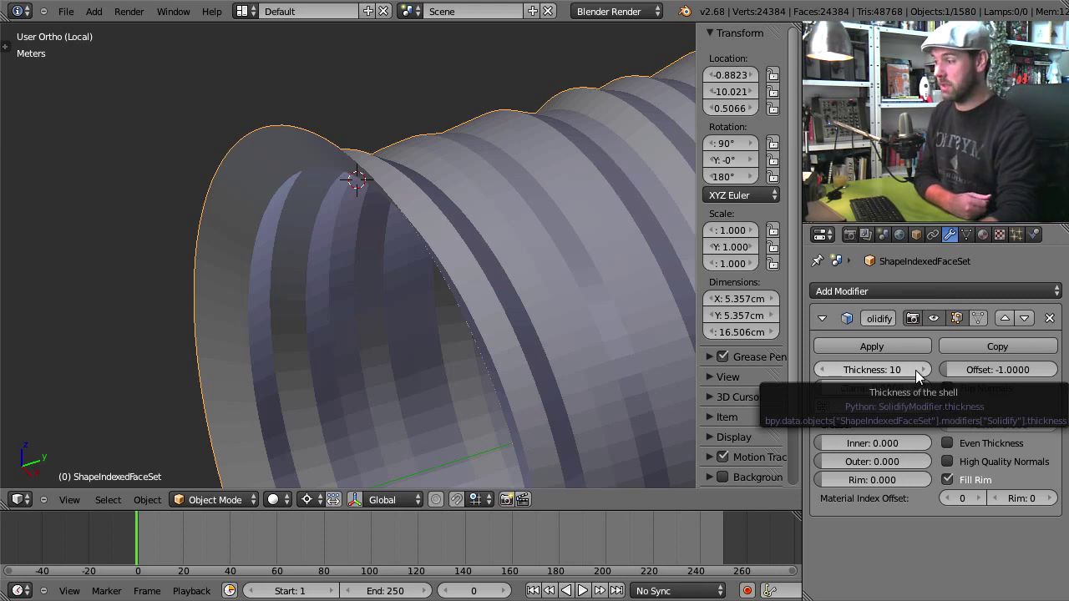
# Increase the Solidify thickness to about 1.01 mm and inspect the thickened rim up close
pyautogui.moveTo(915, 370); pyautogui.dragTo(916, 370)
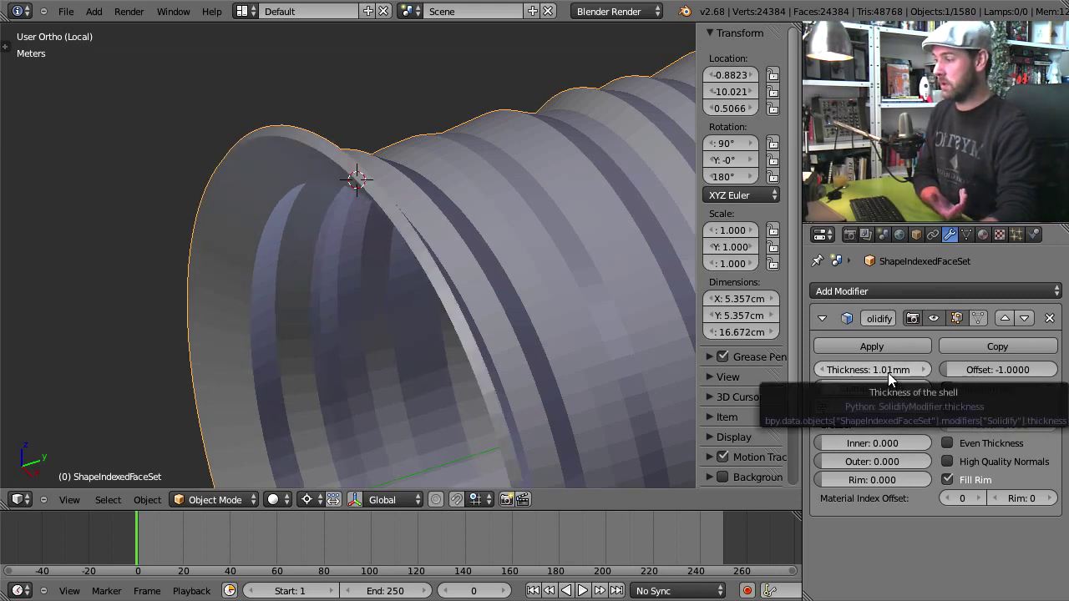
pyautogui.scroll(4, 407, 243)
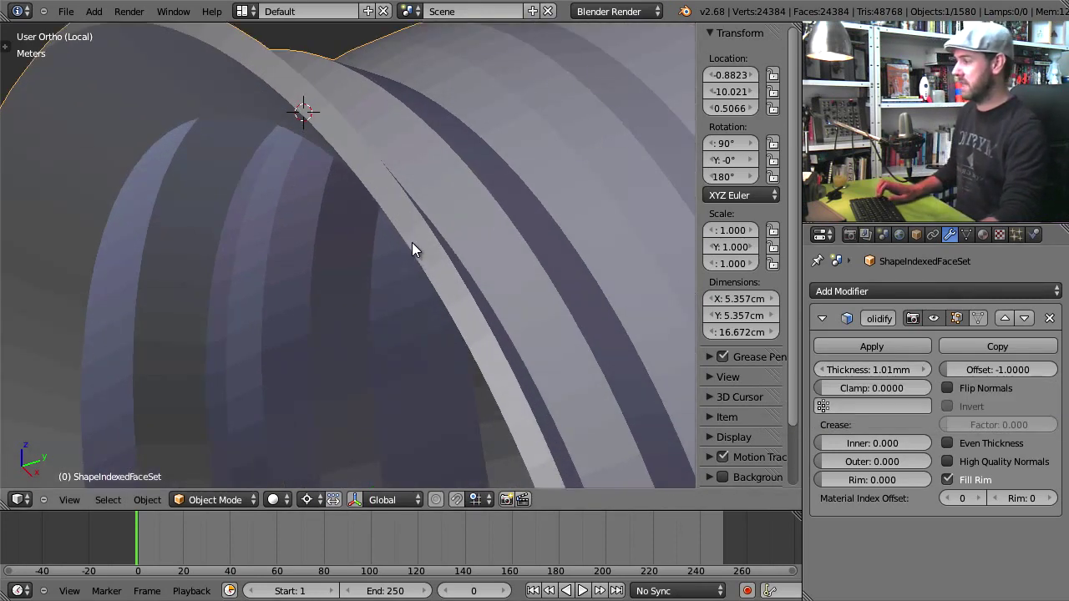
pyautogui.scroll(1, 412, 243)
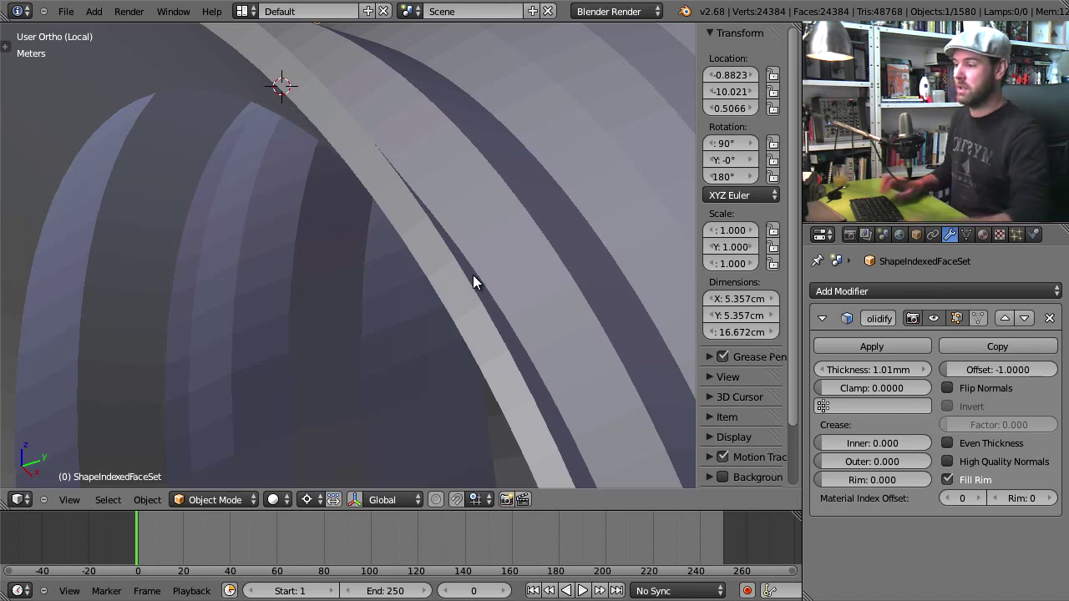
# Set the horn's Solidify thickness to 2.2 mm and check the rim
pyautogui.click(873, 372)
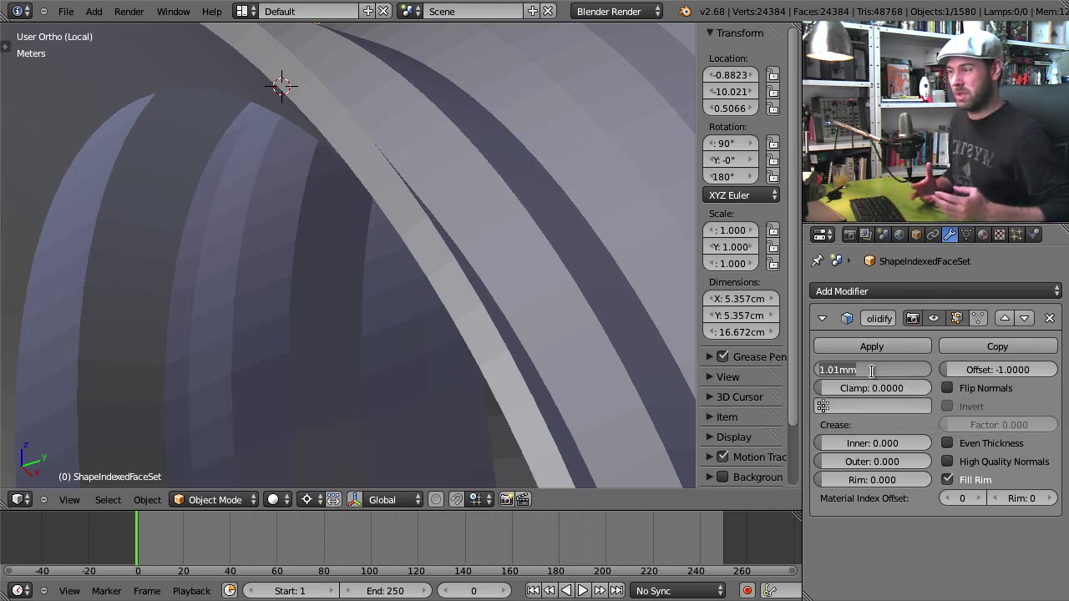
pyautogui.write('2.')
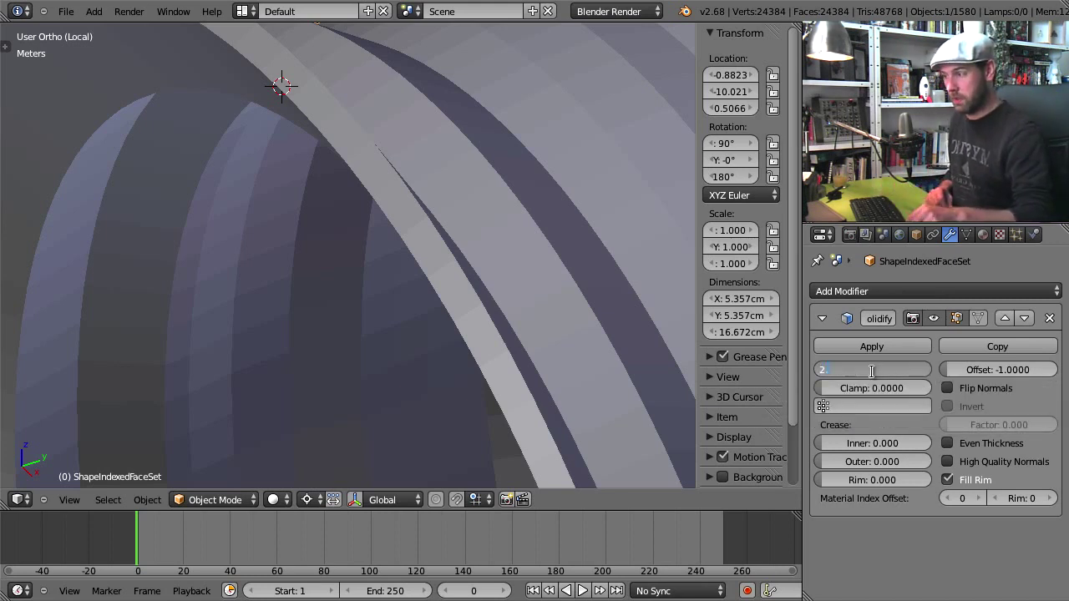
pyautogui.write('2mm')
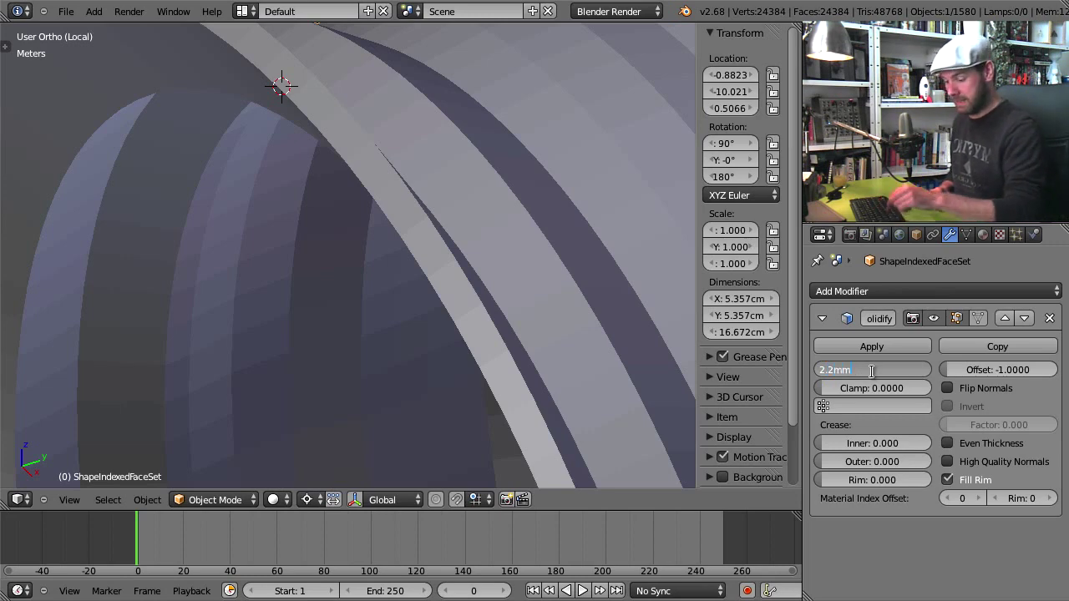
pyautogui.press('Return')
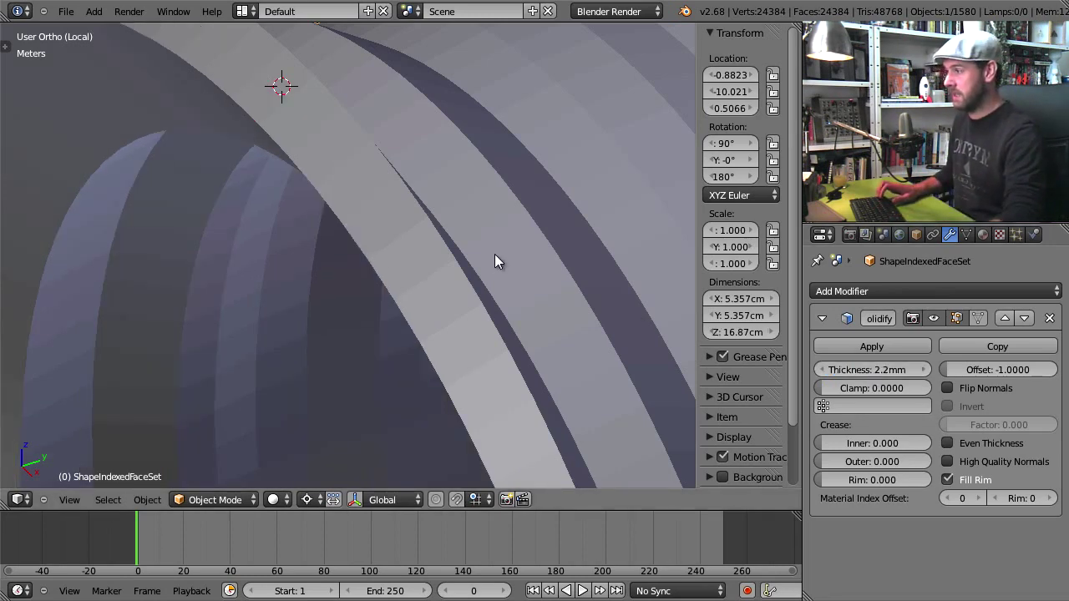
pyautogui.scroll(-5, 494, 261)
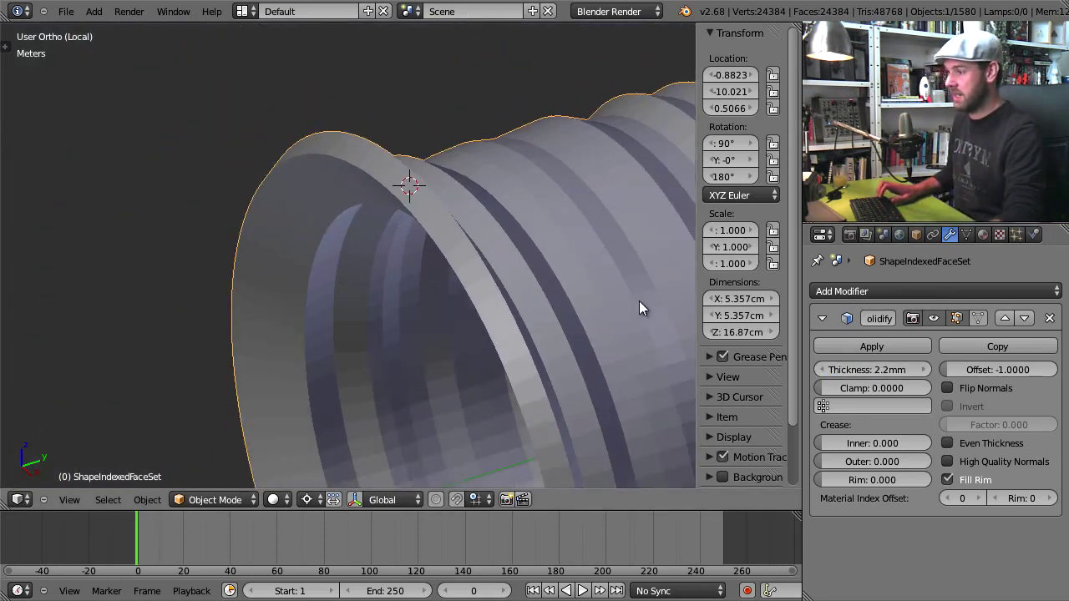
# Compare the horn's inner walls with and without Even Thickness, and leave Even Thickness enabled on the Solidify modifier
pyautogui.click(947, 443)
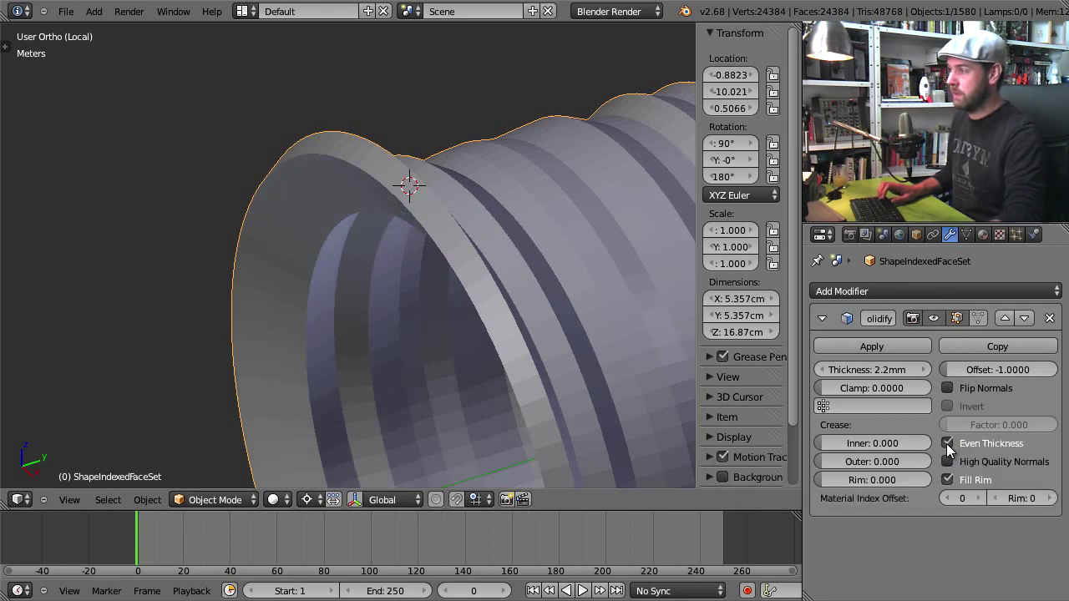
pyautogui.click(947, 443)
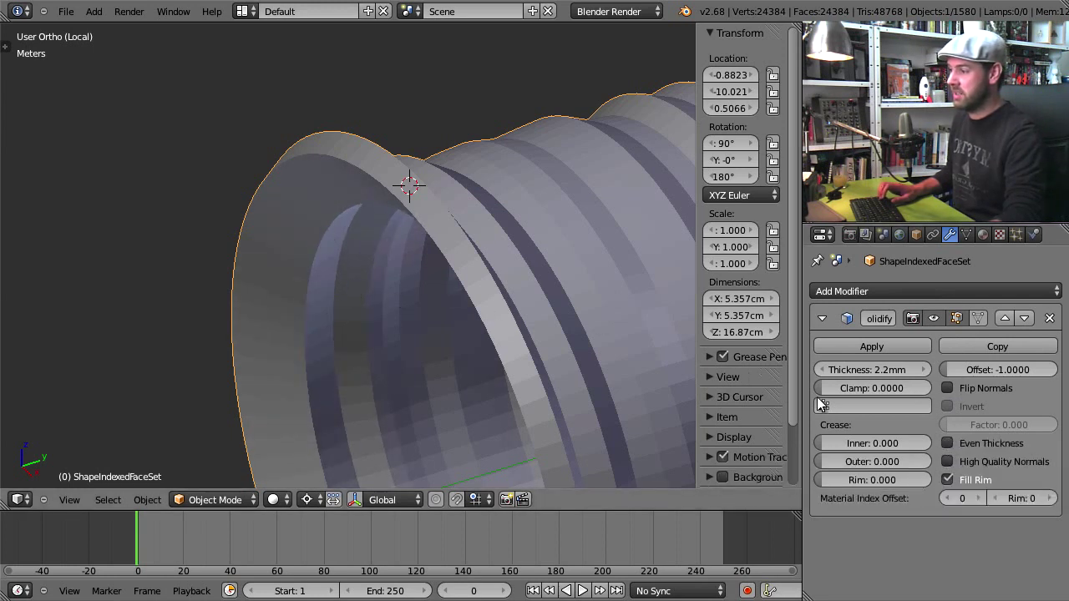
pyautogui.click(947, 444)
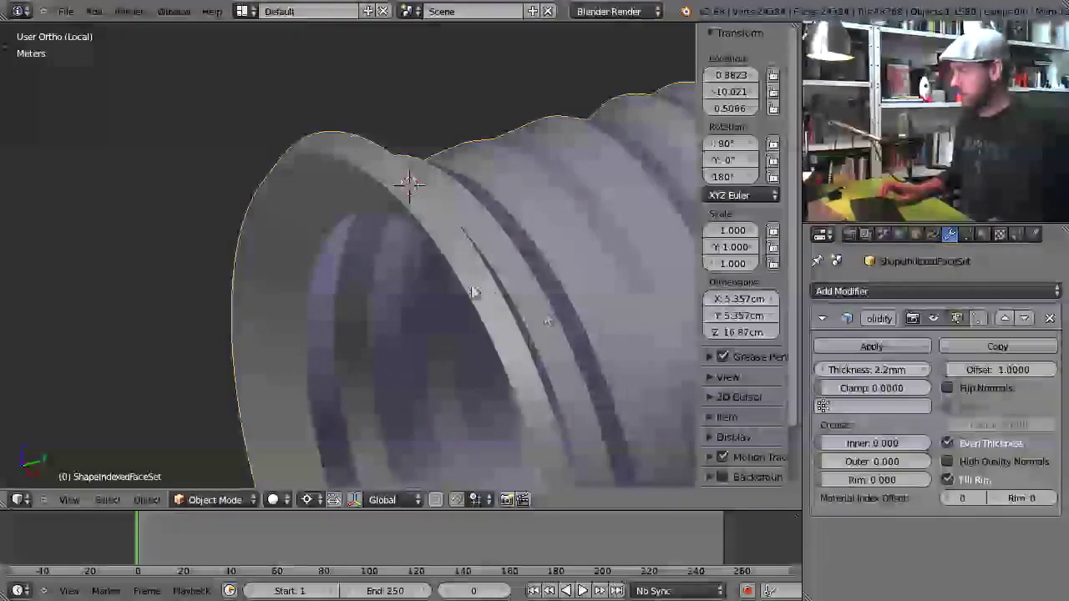
# Inspect the horn's thickened rim and inner walls up close from the open end
pyautogui.scroll(5, 473, 292)
pyautogui.moveTo(512, 299); pyautogui.dragTo(526, 255, button='middle')
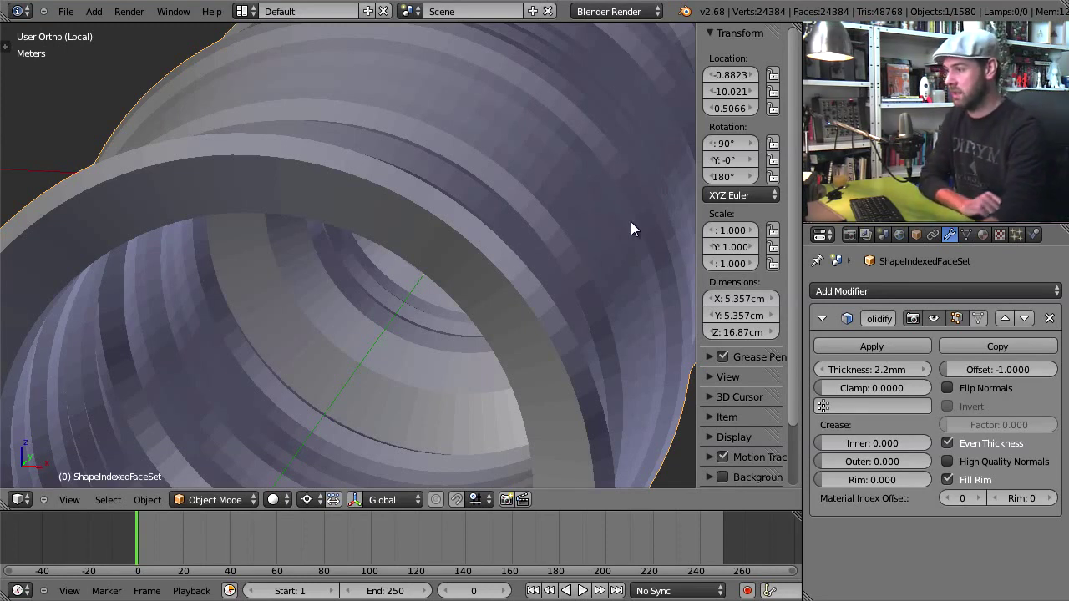
pyautogui.moveTo(968, 372)
pyautogui.mouseDown()
pyautogui.moveTo(1068, 369)
pyautogui.moveTo(958, 376)
pyautogui.moveTo(952, 386)
pyautogui.mouseUp()
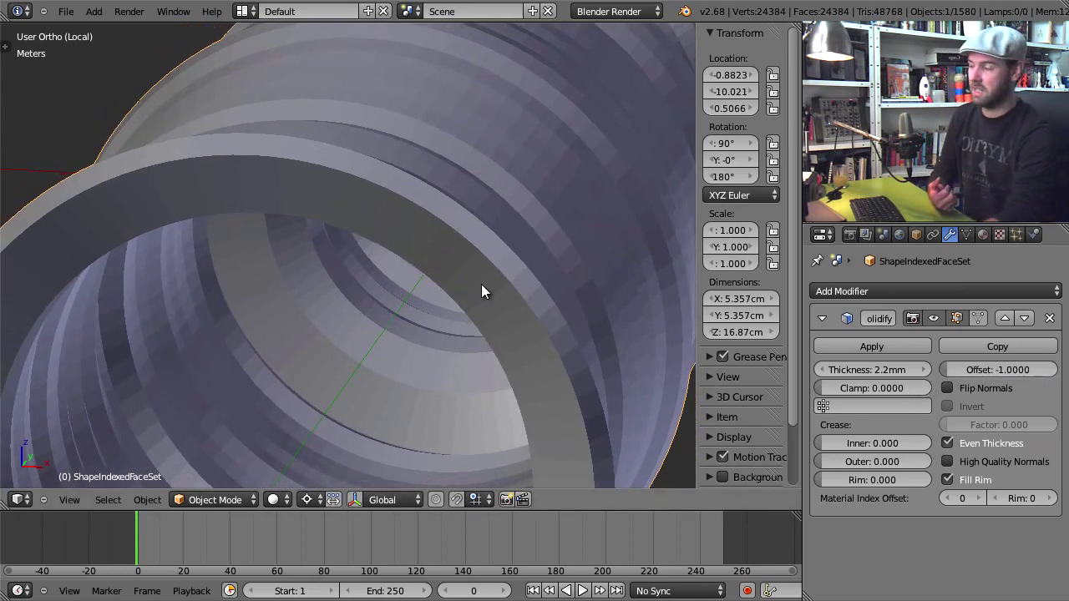
pyautogui.scroll(-4, 481, 285)
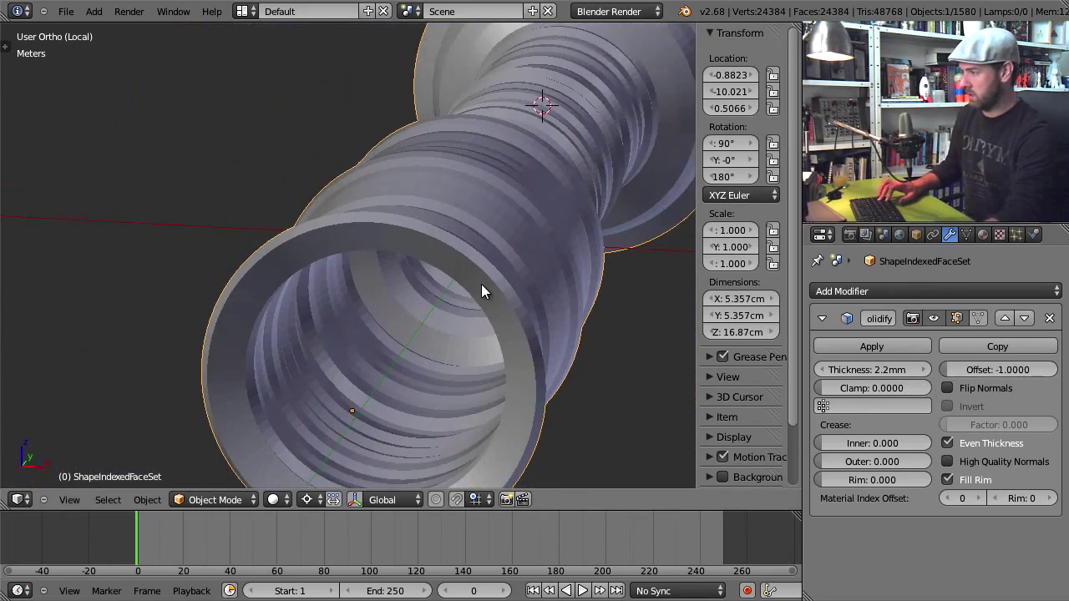
# Display the horn with its checker texture and select its entire base mesh in Edit Mode to examine it
pyautogui.hotkey('alt', 'z')
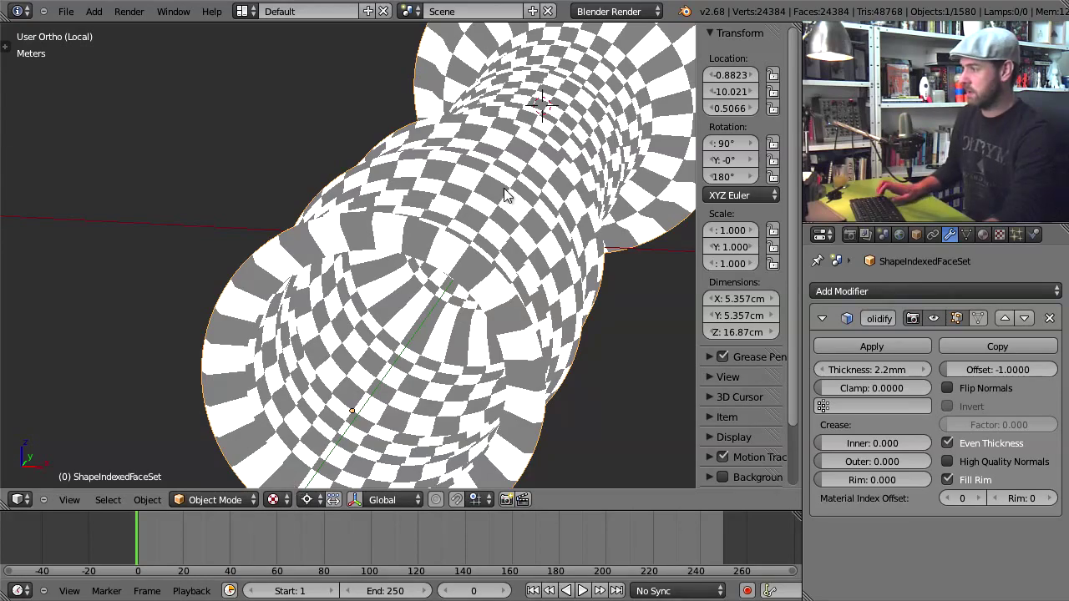
pyautogui.moveTo(504, 224); pyautogui.dragTo(491, 191, button='middle')
pyautogui.press('Tab')
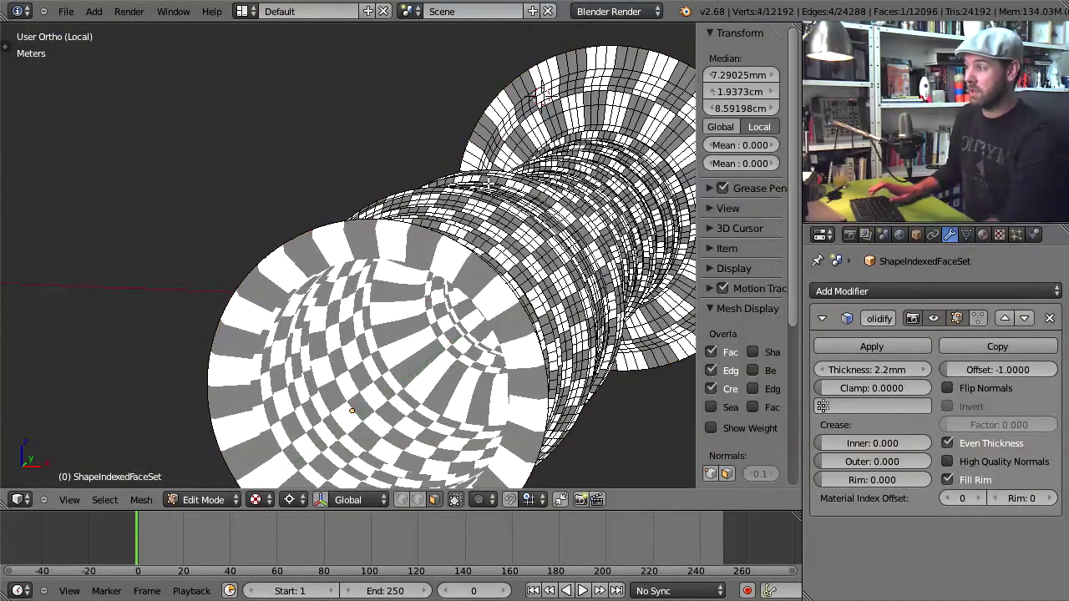
pyautogui.press('a')
pyautogui.press('a')
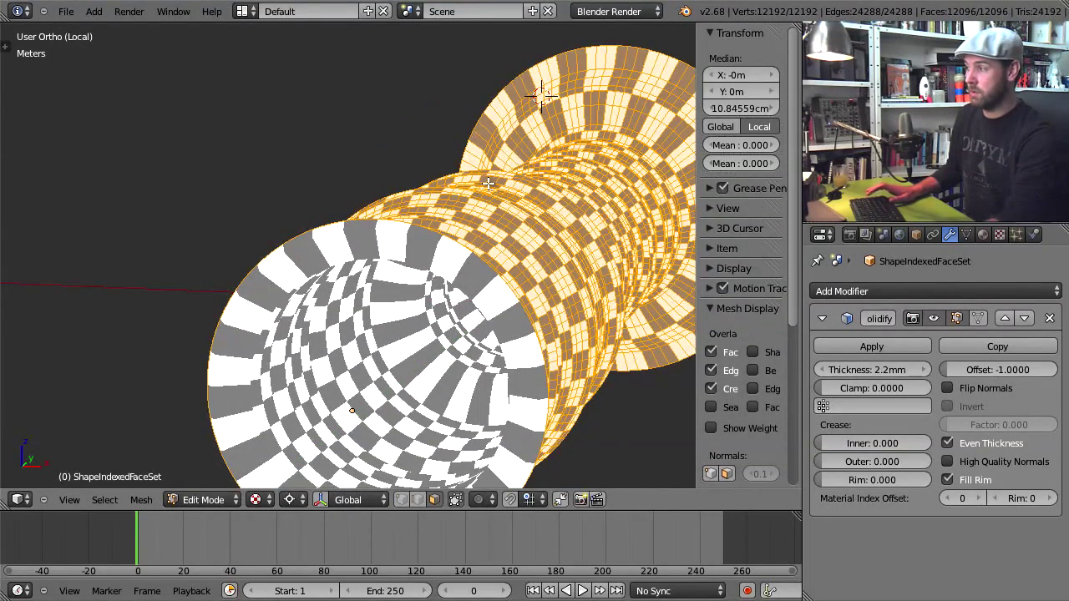
# Apply the Solidify modifier to the horn and select all of the thickened mesh in Edit Mode
pyautogui.press('Tab')
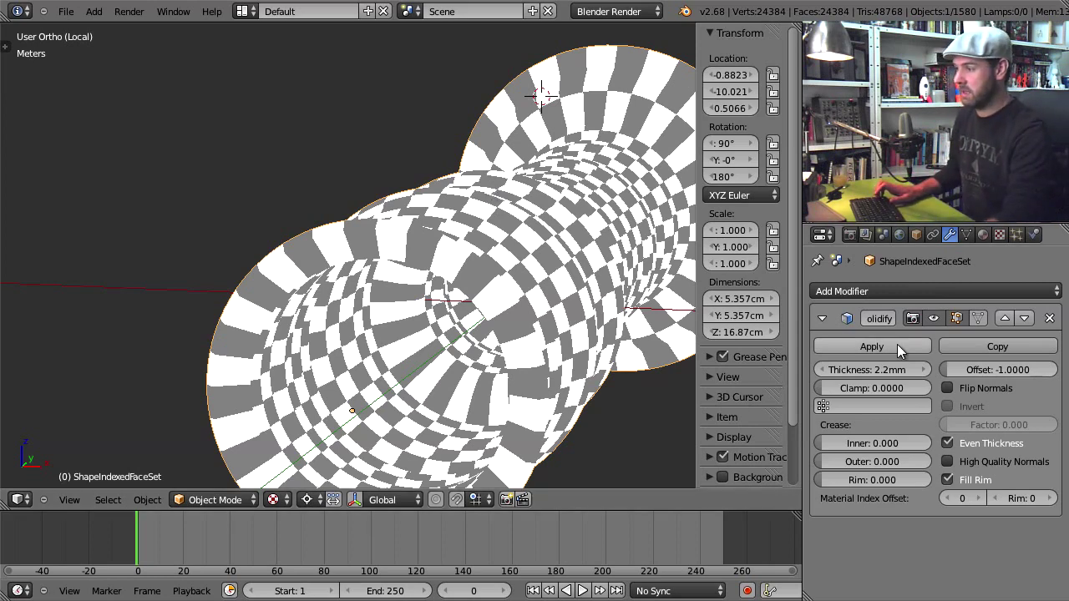
pyautogui.click(872, 346)
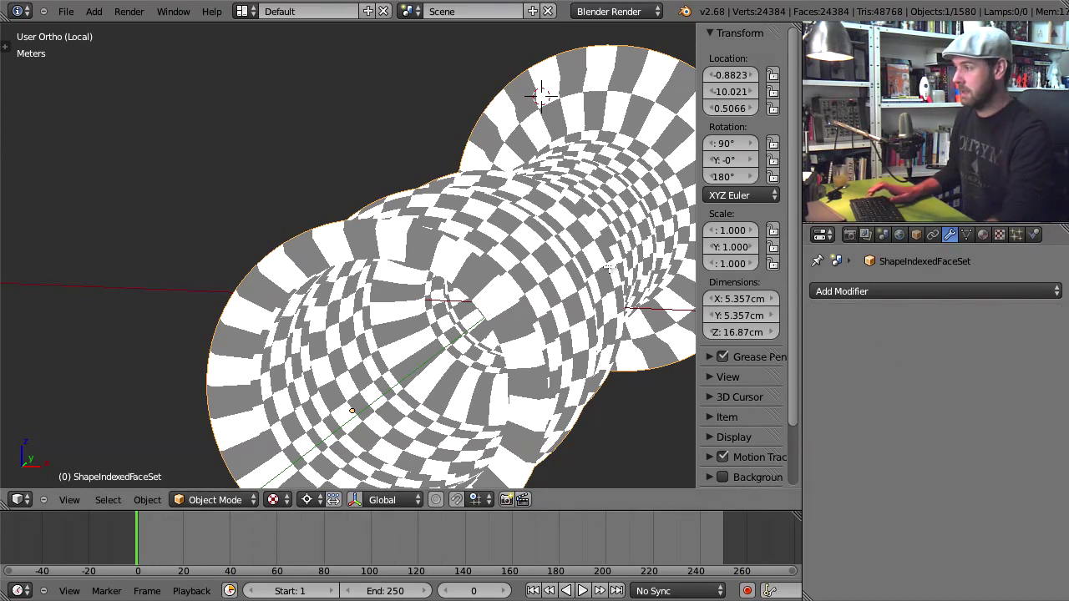
pyautogui.press('Tab')
pyautogui.press('a')
pyautogui.press('a')
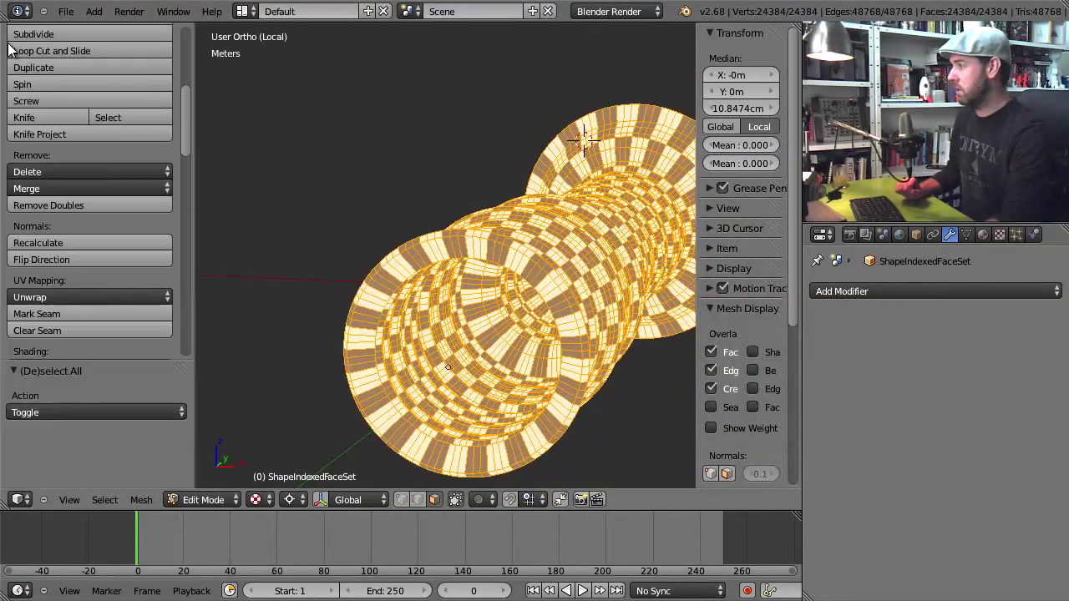
# Bring up the Print3D tools and look up the 3D Print Toolbox add-on in the user preferences by searching for "print"
pyautogui.press('t')
pyautogui.moveTo(184, 114); pyautogui.dragTo(186, 239)
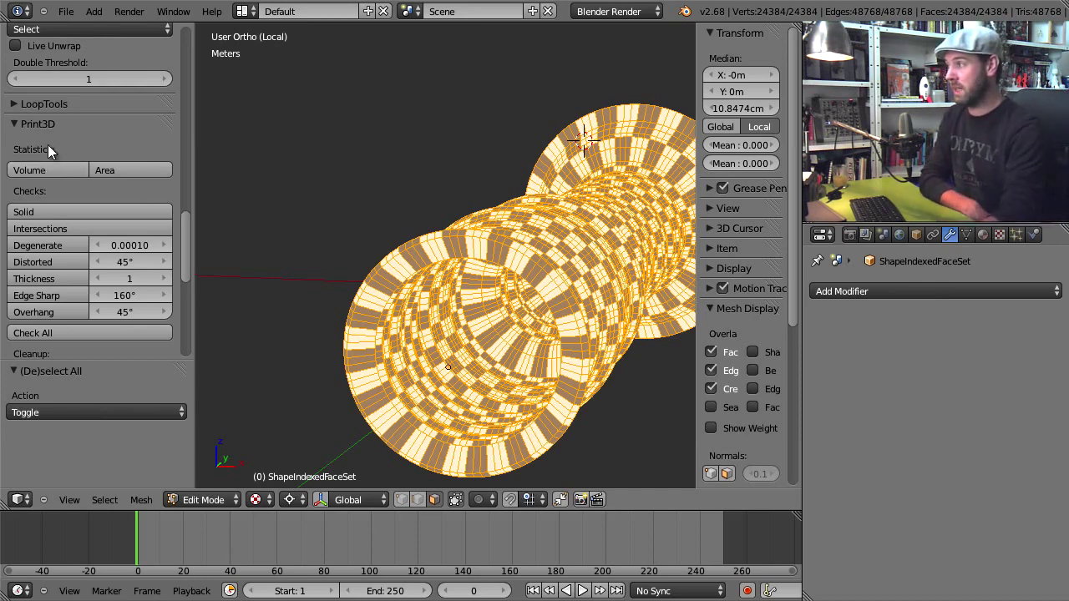
pyautogui.click(65, 13)
pyautogui.click(91, 172)
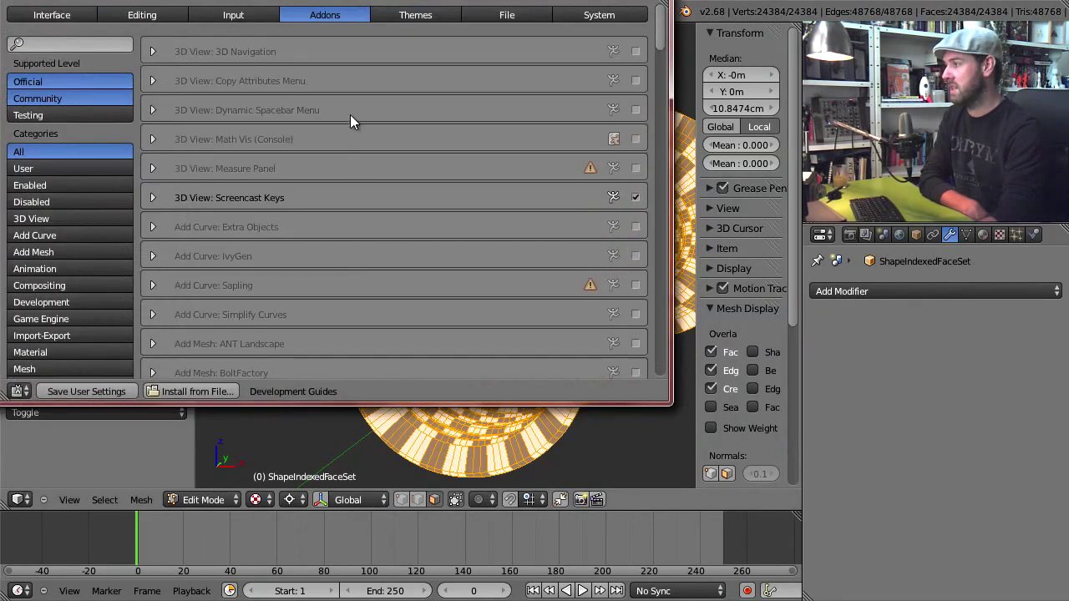
pyautogui.moveTo(350, 0); pyautogui.dragTo(504, 133)
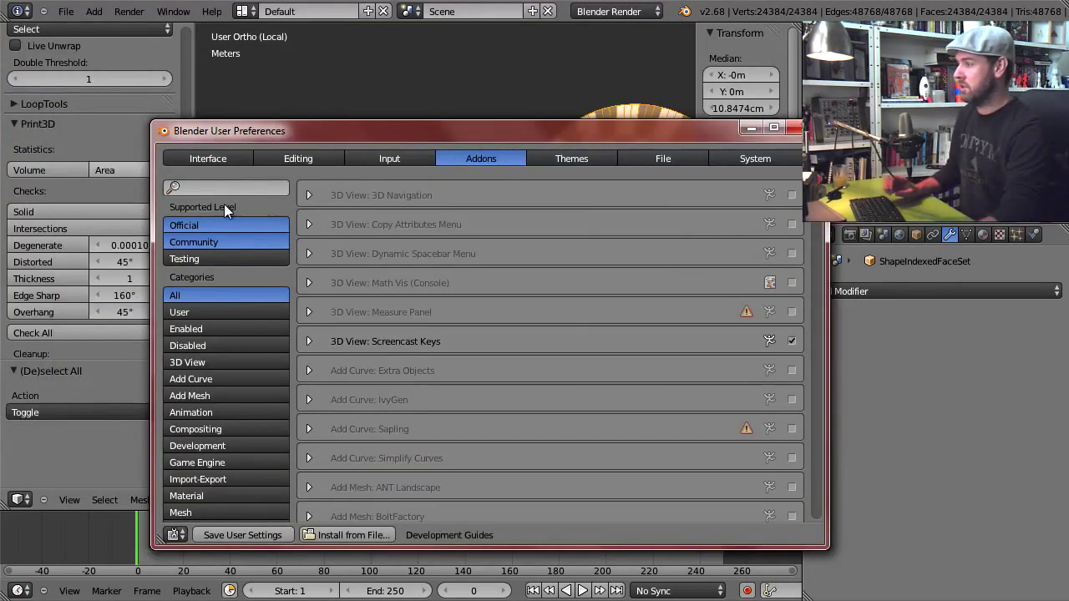
pyautogui.click(215, 192)
pyautogui.write('print')
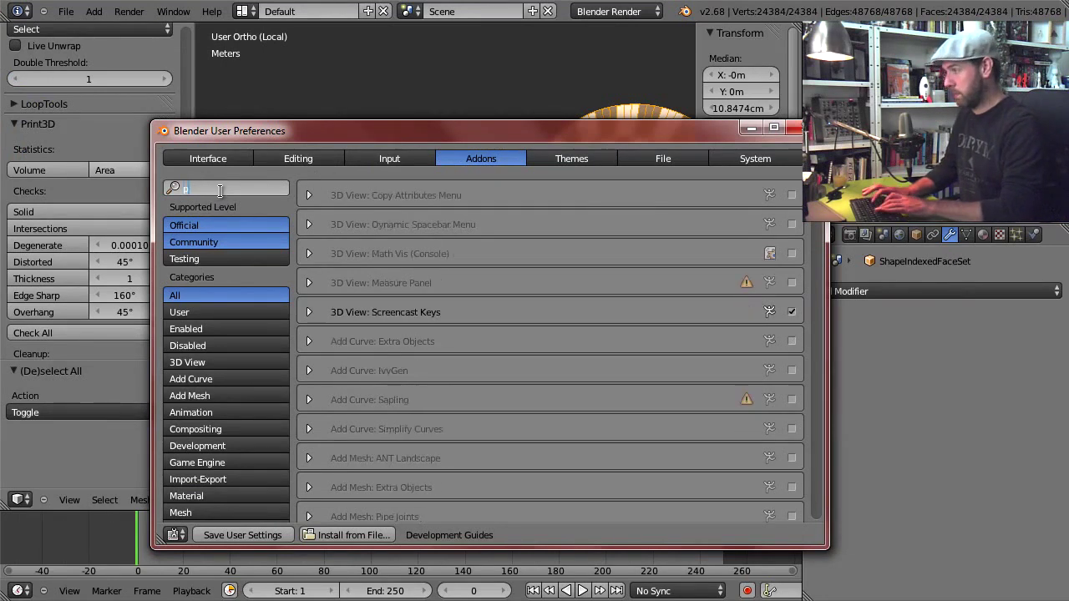
pyautogui.press('Return')
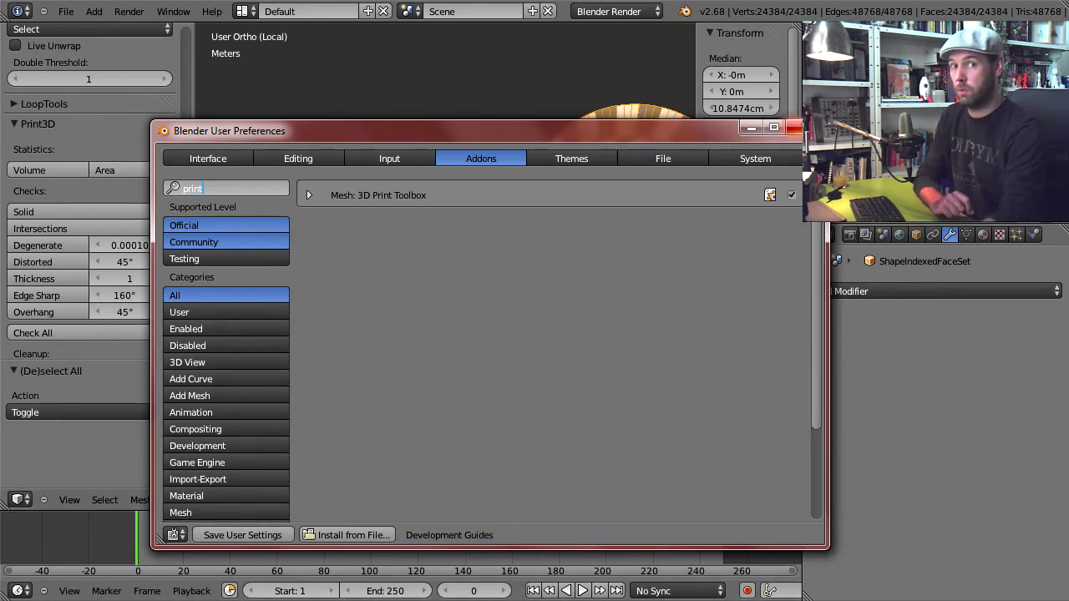
pyautogui.click(794, 127)
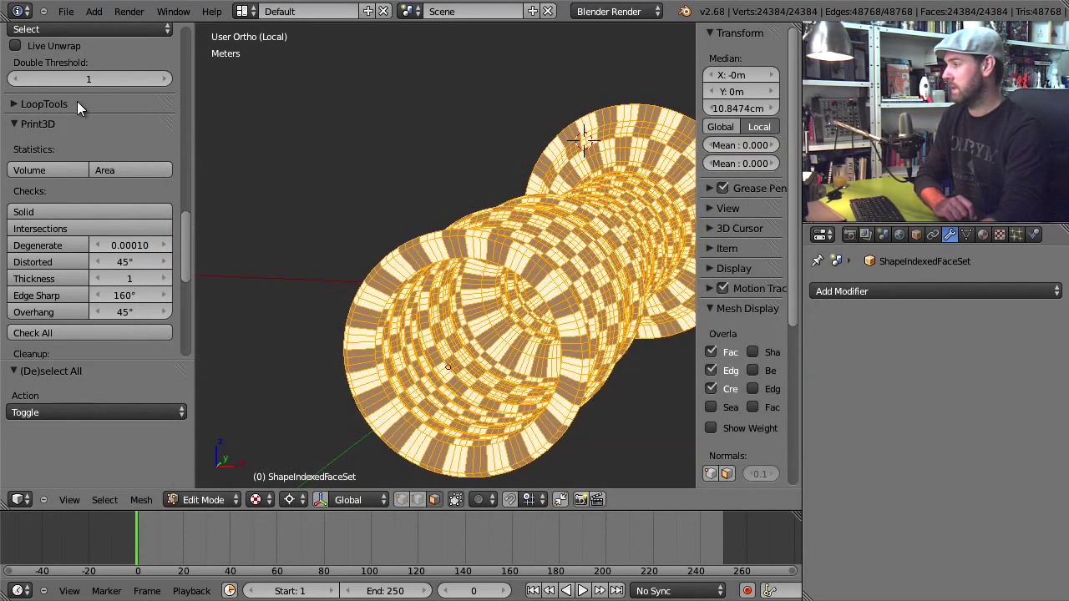
# Run all Print3D checks on the horn mesh, then select the reported intersecting faces and examine them
pyautogui.scroll(-3, 191, 244)
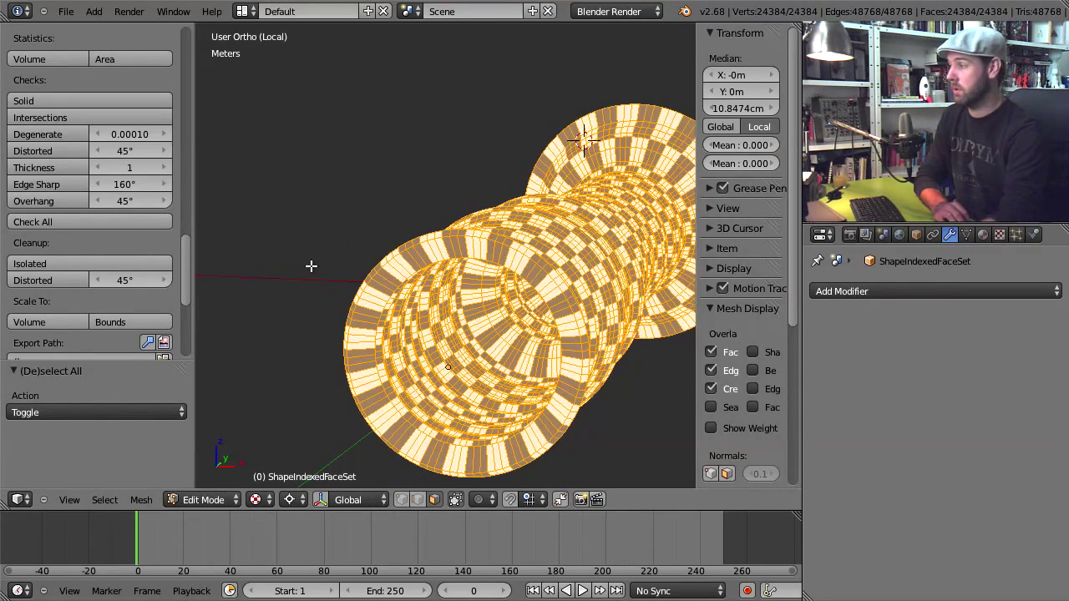
pyautogui.moveTo(185, 243); pyautogui.dragTo(187, 308)
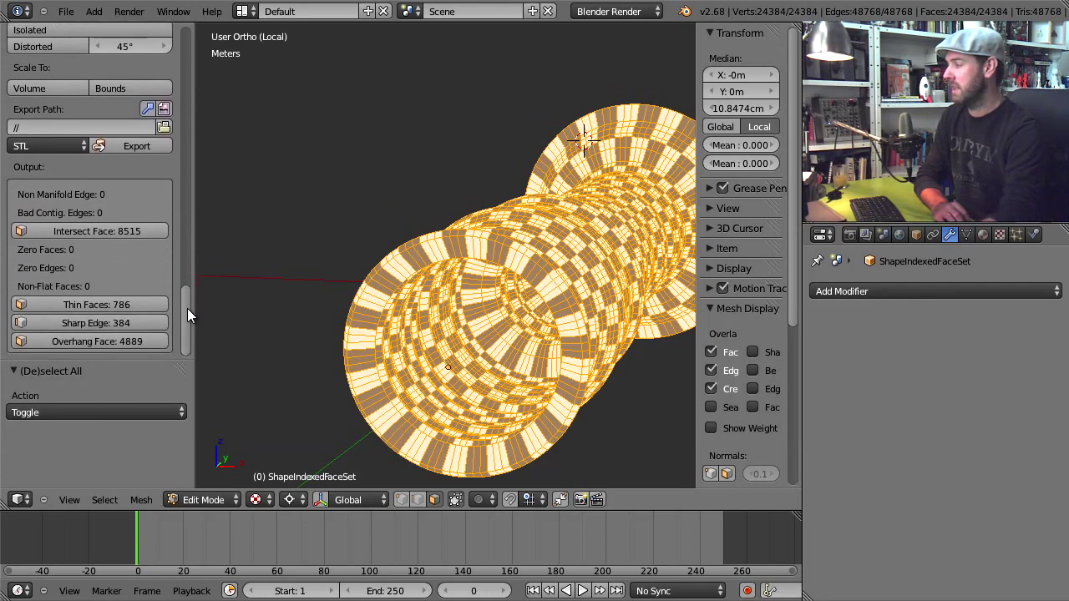
pyautogui.click(105, 235)
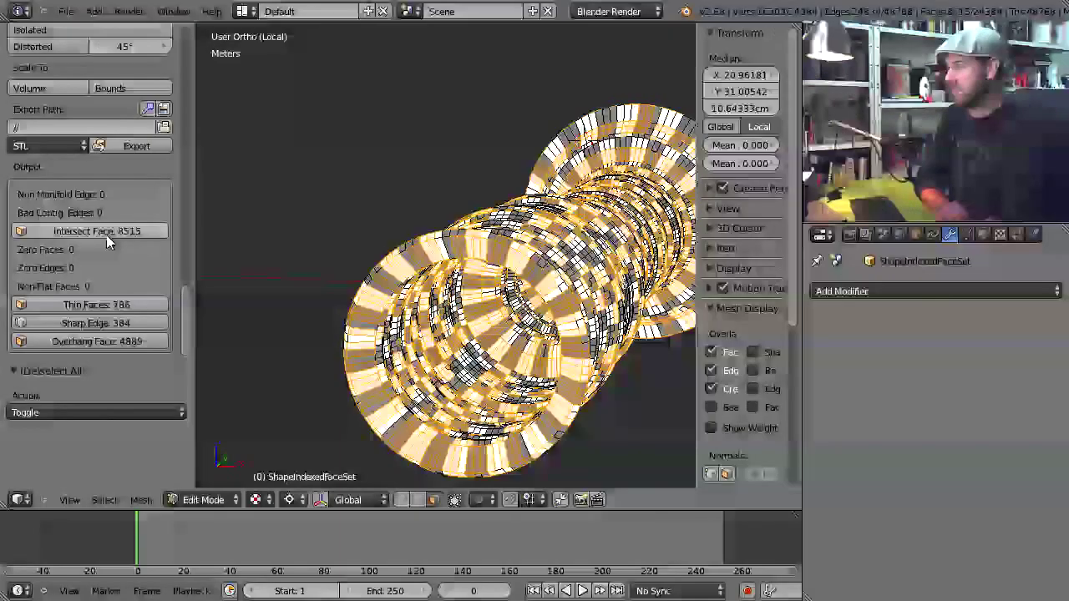
pyautogui.moveTo(433, 244); pyautogui.dragTo(375, 252, button='middle')
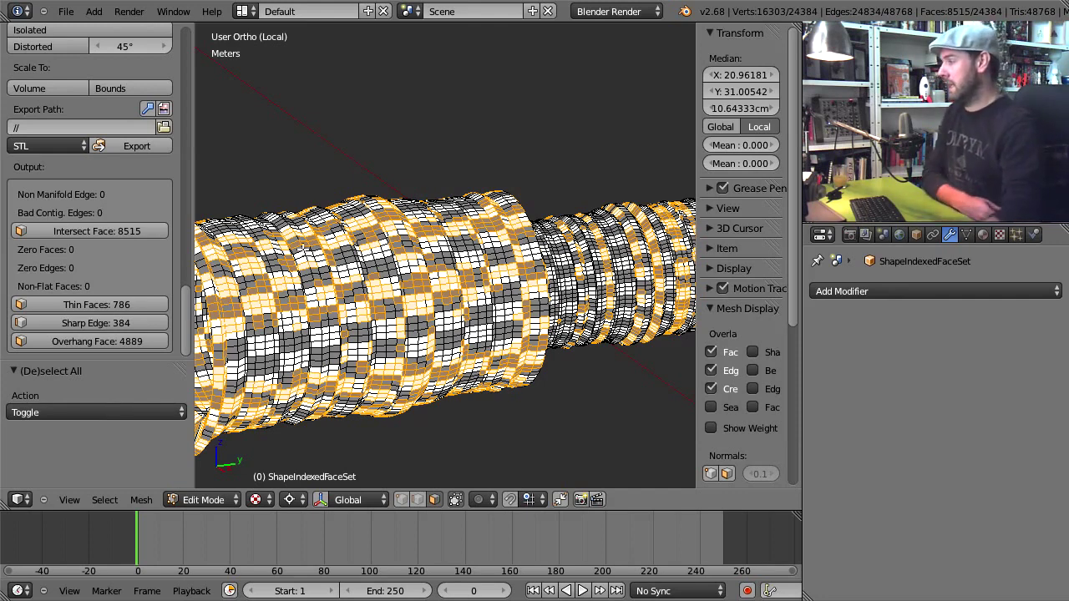
# Select the thin faces reported by Print3D and examine where they lie on the horn in solid shading
pyautogui.click(130, 304)
pyautogui.scroll(-4, 405, 297)
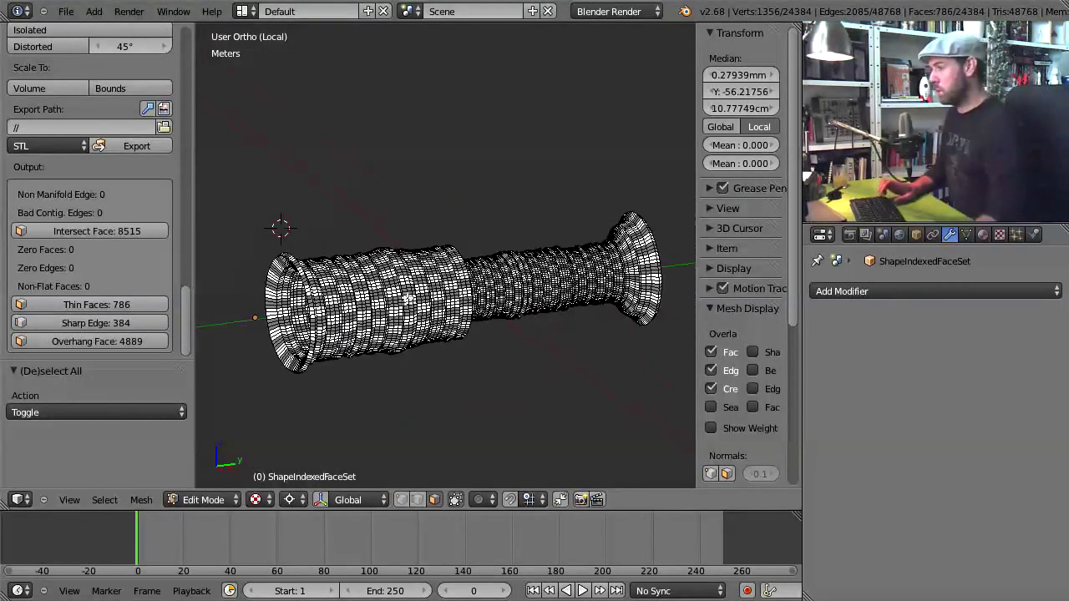
pyautogui.moveTo(537, 274); pyautogui.dragTo(384, 274, button='middle')
pyautogui.press('z')
pyautogui.scroll(8, 508, 300)
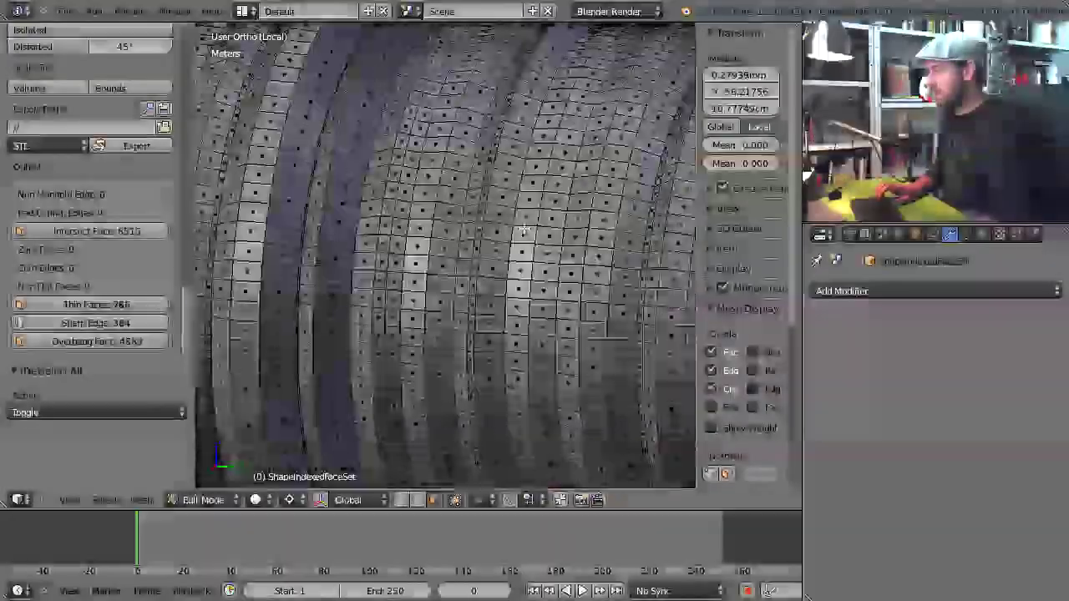
pyautogui.moveTo(401, 226); pyautogui.dragTo(380, 201, button='middle')
pyautogui.scroll(6, 496, 234)
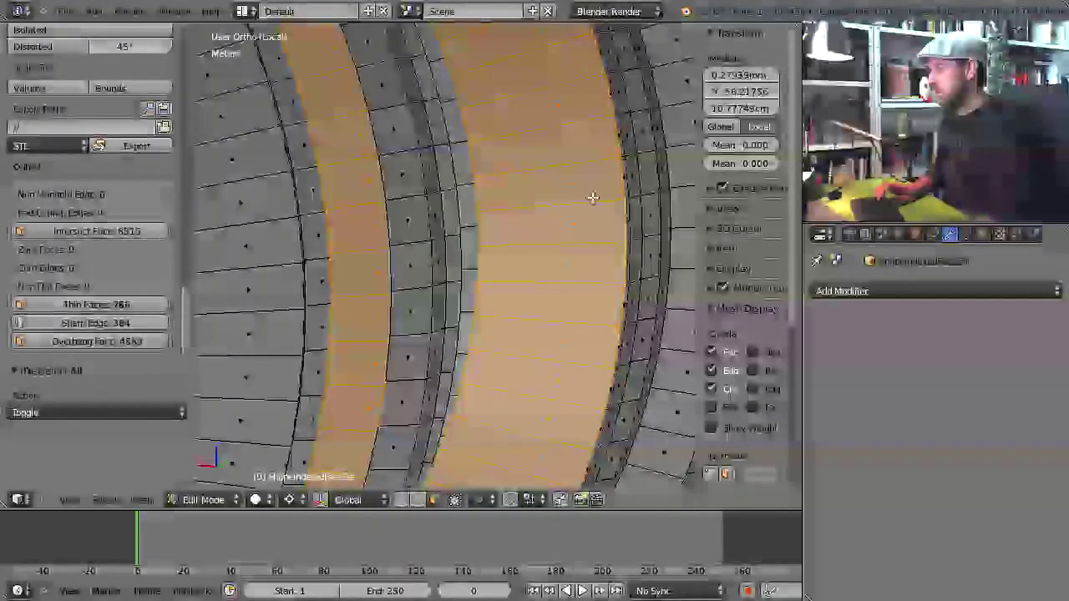
pyautogui.scroll(-8, 592, 196)
pyautogui.scroll(-6, 523, 131)
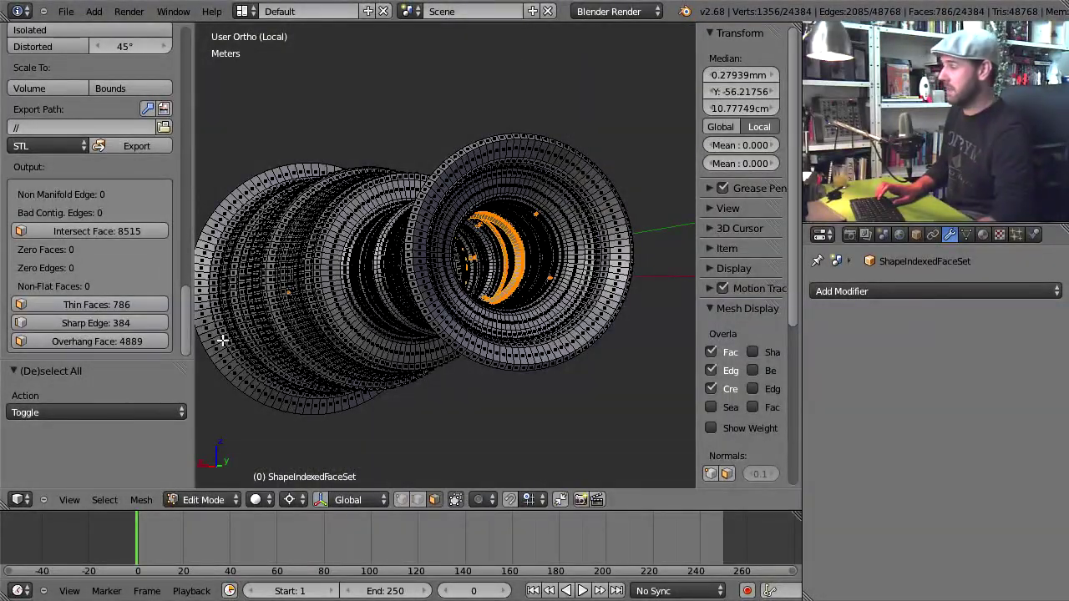
# Select the sharp edges reported by Print3D and examine them in both wireframe and solid shading
pyautogui.click(124, 325)
pyautogui.press('z')
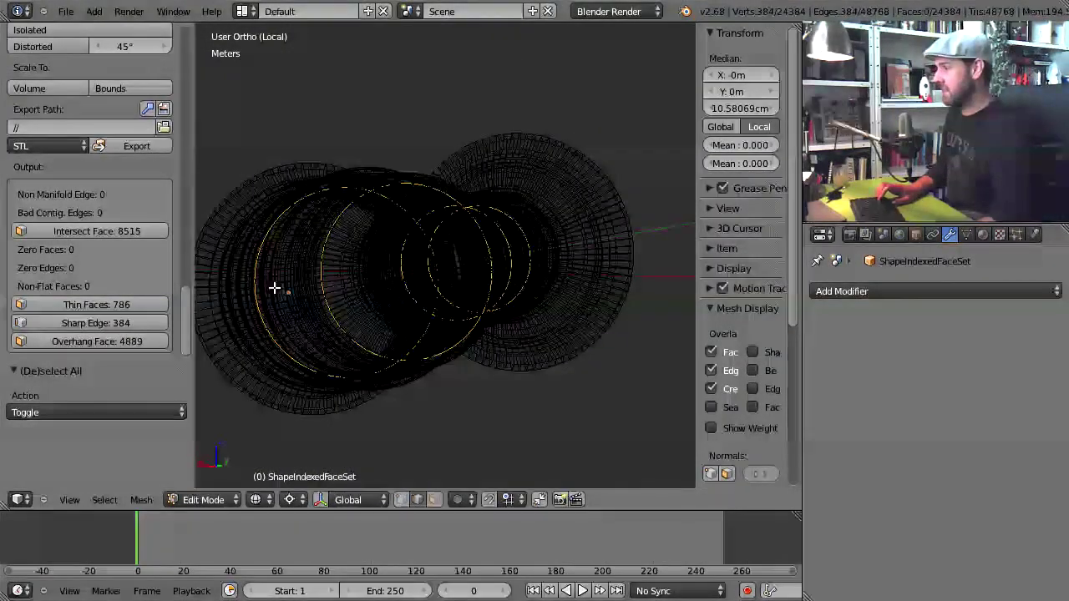
pyautogui.moveTo(275, 288)
pyautogui.mouseDown(button='middle')
pyautogui.moveTo(580, 286)
pyautogui.moveTo(467, 284)
pyautogui.mouseUp(button='middle')
pyautogui.press('z')
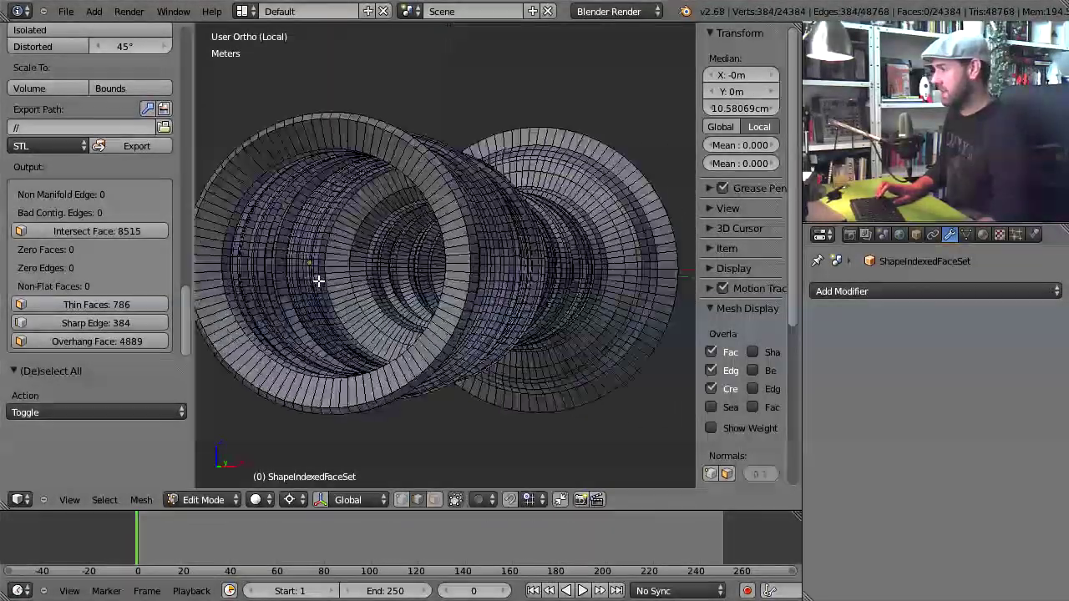
pyautogui.press('z')
pyautogui.moveTo(270, 262)
pyautogui.mouseDown(button='middle')
pyautogui.moveTo(226, 281)
pyautogui.moveTo(658, 218)
pyautogui.moveTo(432, 276)
pyautogui.moveTo(334, 284)
pyautogui.moveTo(383, 301)
pyautogui.mouseUp(button='middle')
pyautogui.press('z')
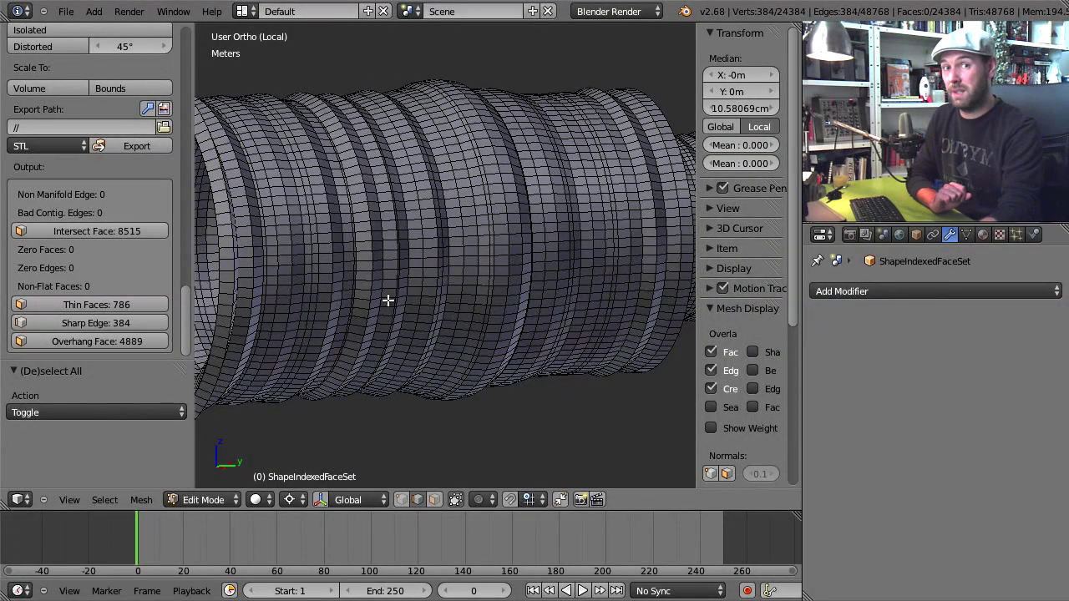
# Select the overhanging faces reported by Print3D, examine them along the horn, and return to Object Mode
pyautogui.click(146, 341)
pyautogui.scroll(-3, 361, 320)
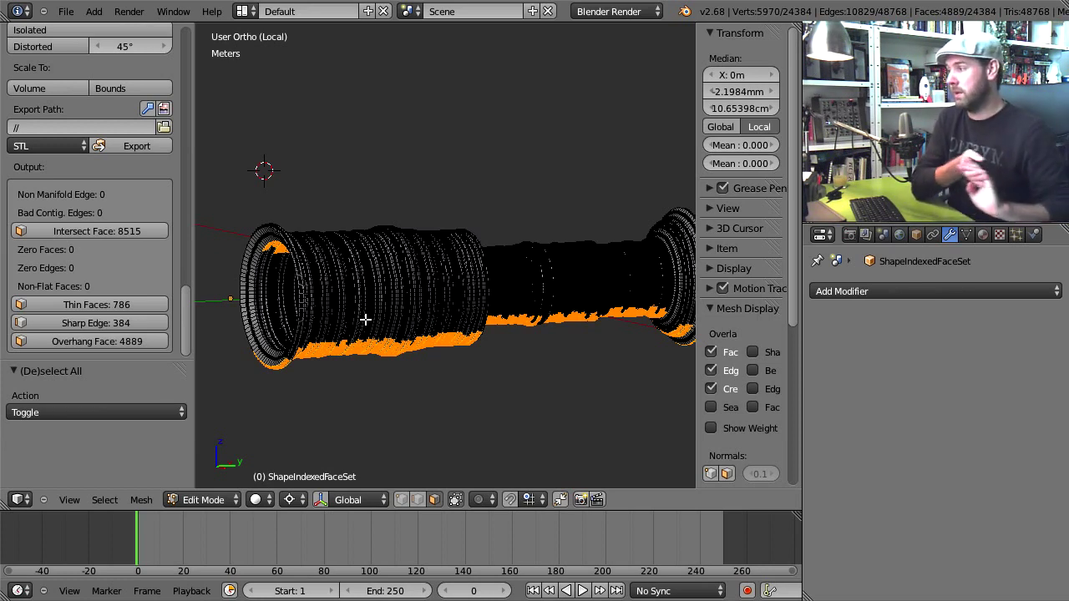
pyautogui.press('Tab')
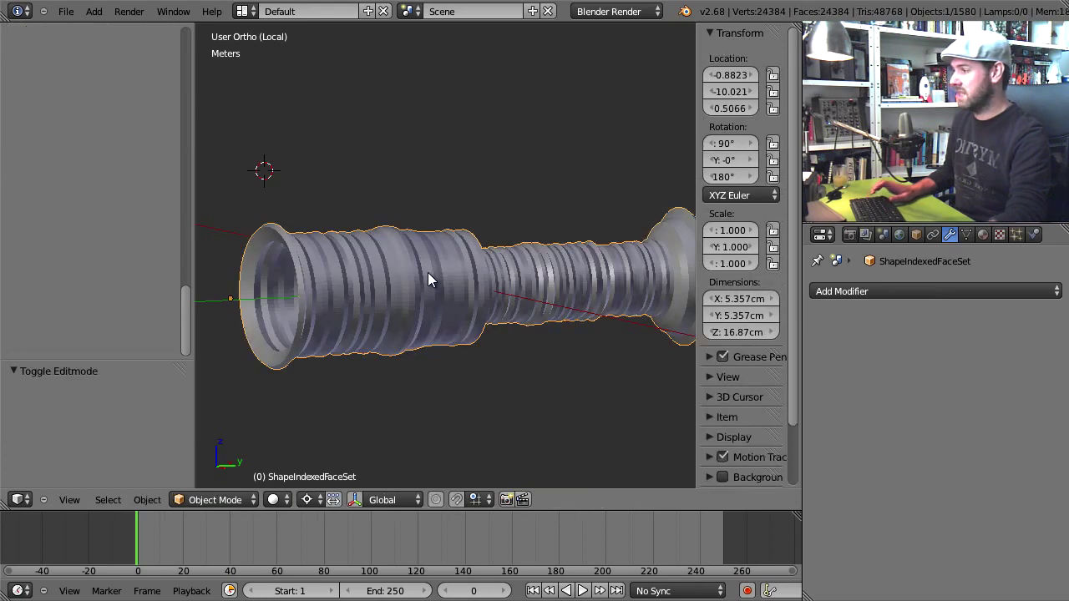
# Leave local view and show the horn and its surrounding markers with Texture viewport shading
pyautogui.hotkey('alt', 'z')
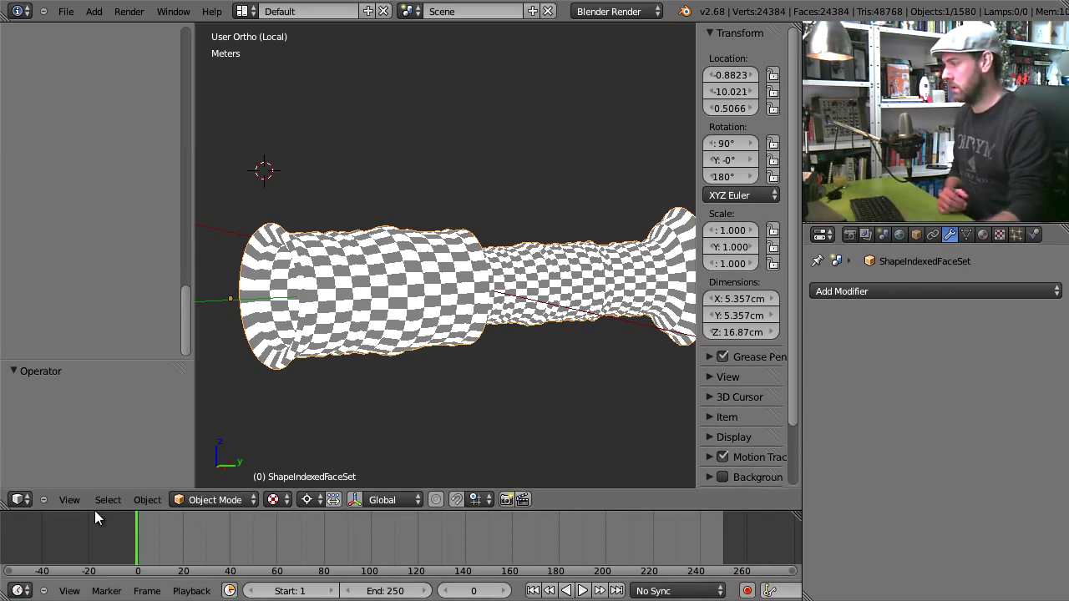
pyautogui.click(72, 500)
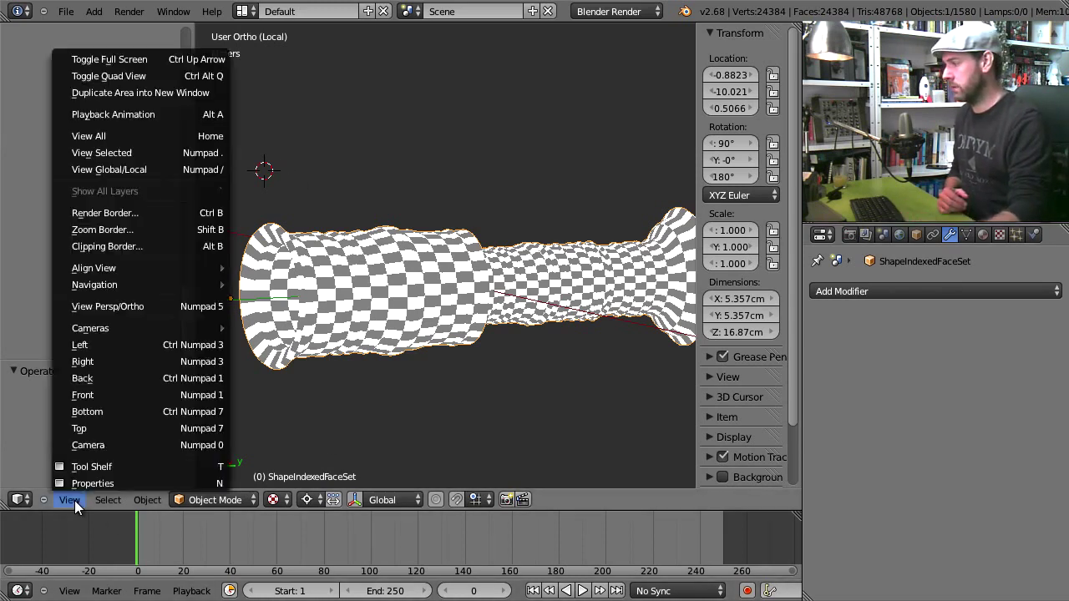
pyautogui.click(125, 170)
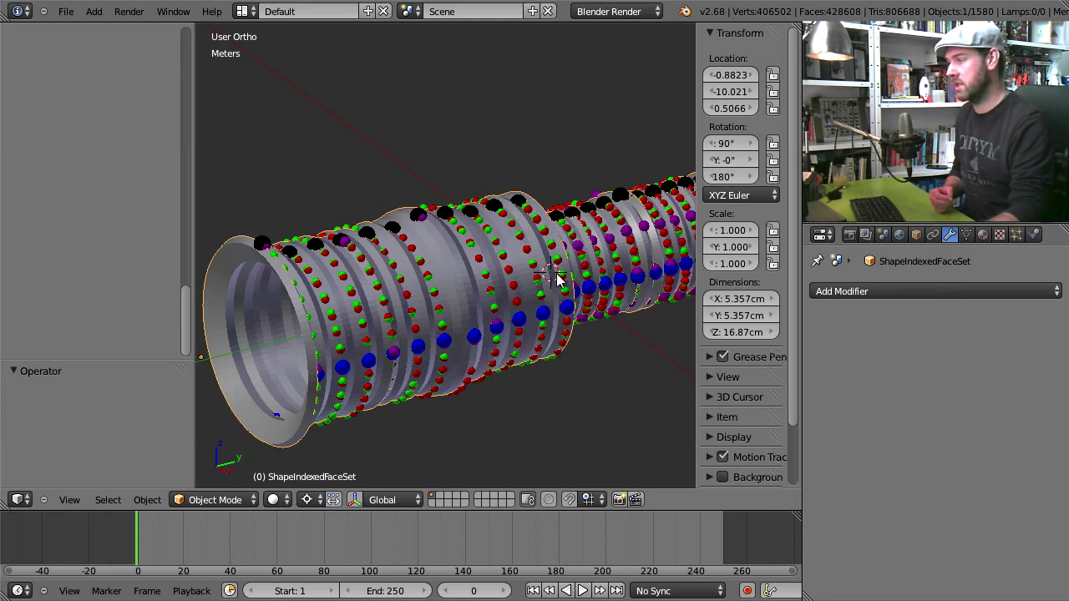
pyautogui.click(274, 498)
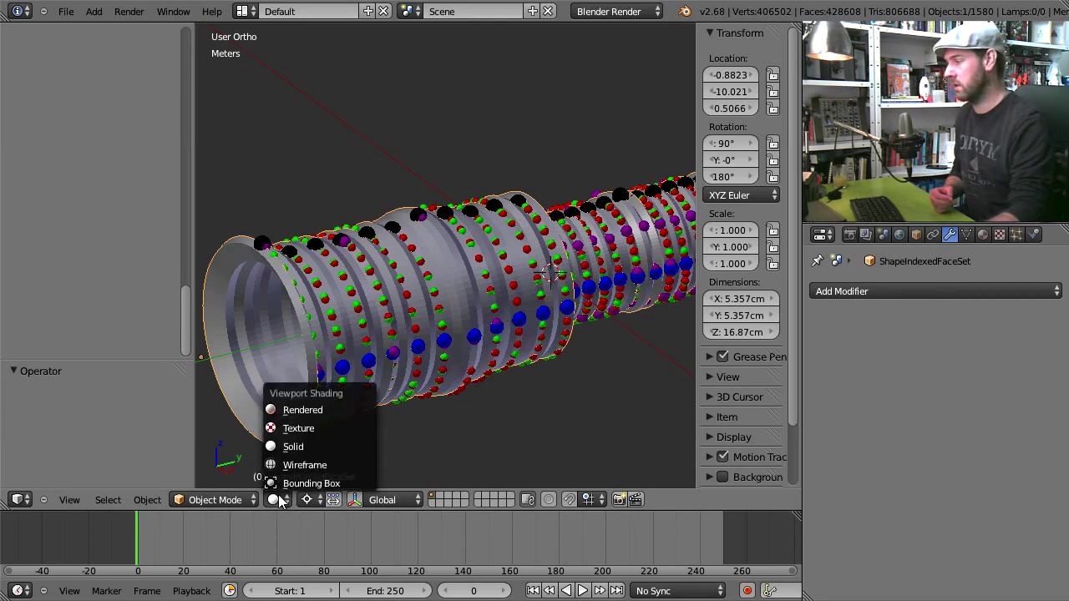
pyautogui.click(315, 428)
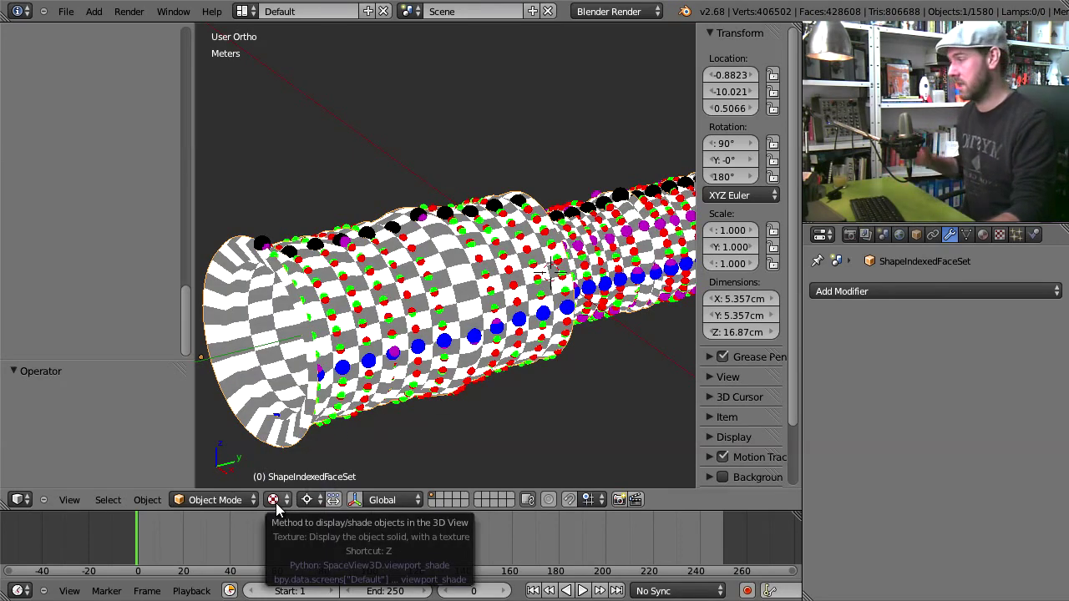
pyautogui.moveTo(373, 349); pyautogui.dragTo(270, 317, button='middle')
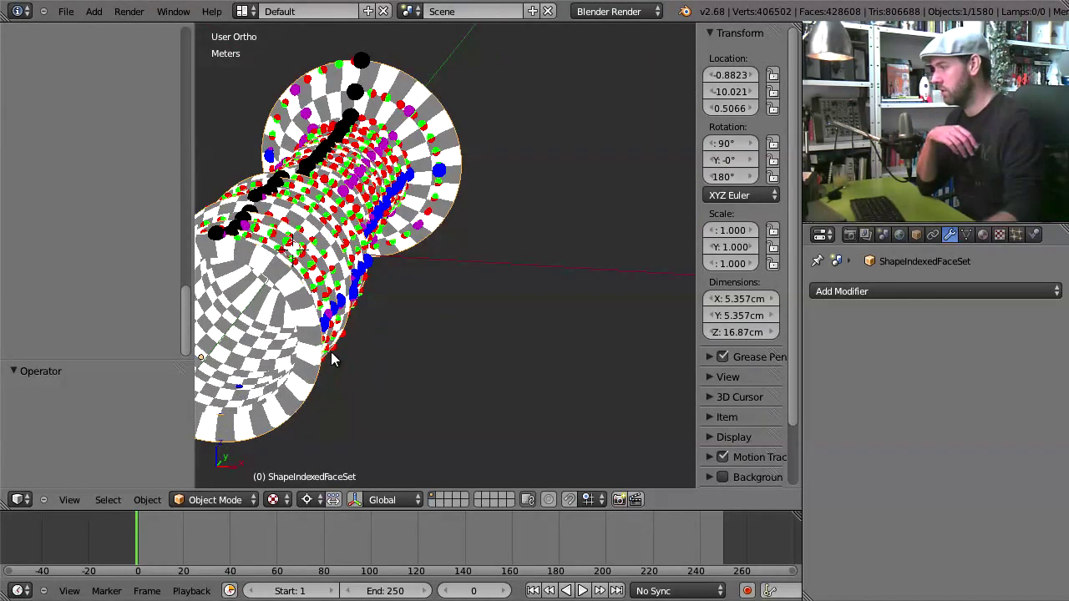
pyautogui.moveTo(284, 357); pyautogui.dragTo(235, 357, button='middle')
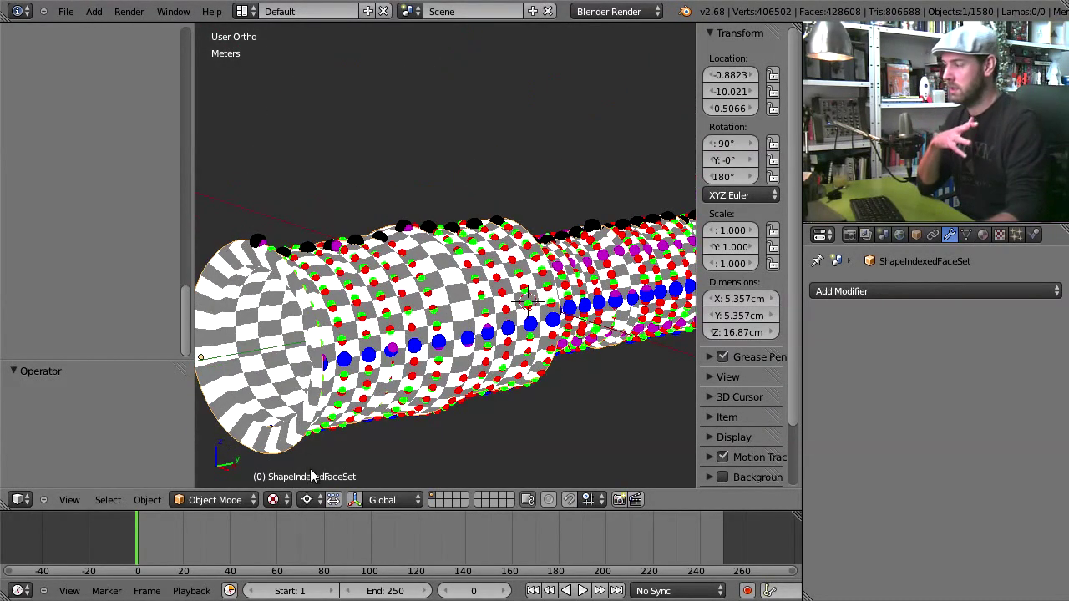
# Show the horn and markers in Solid viewport shading and select a blue sphere on the outer surface near the wide end
pyautogui.click(276, 500)
pyautogui.click(302, 448)
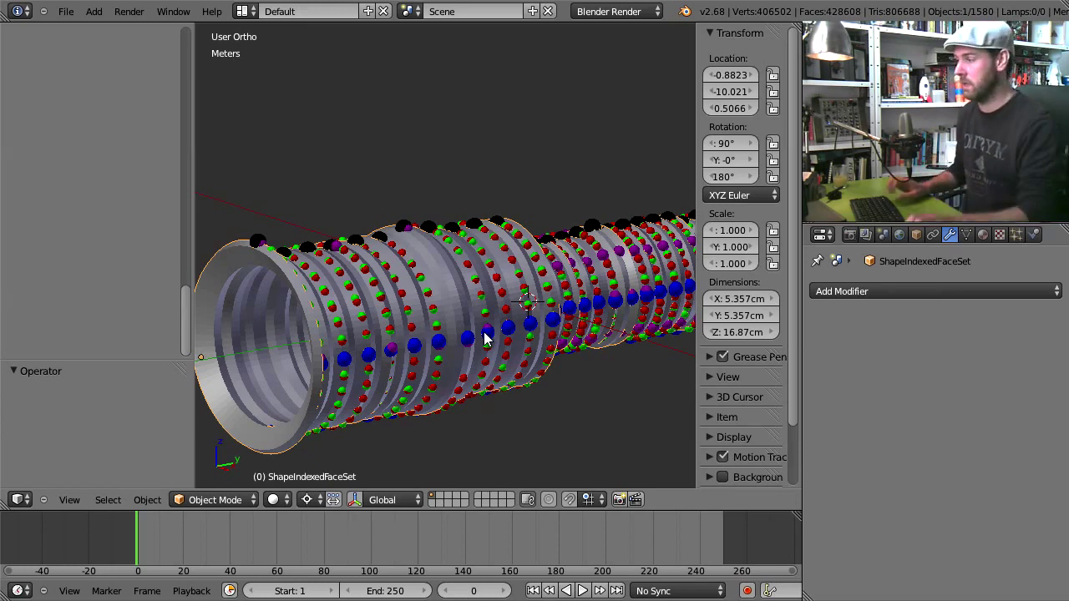
pyautogui.scroll(4, 480, 338)
pyautogui.keyDown('shift'); pyautogui.moveTo(470, 347); pyautogui.dragTo(582, 275, button='middle'); pyautogui.keyUp('shift')
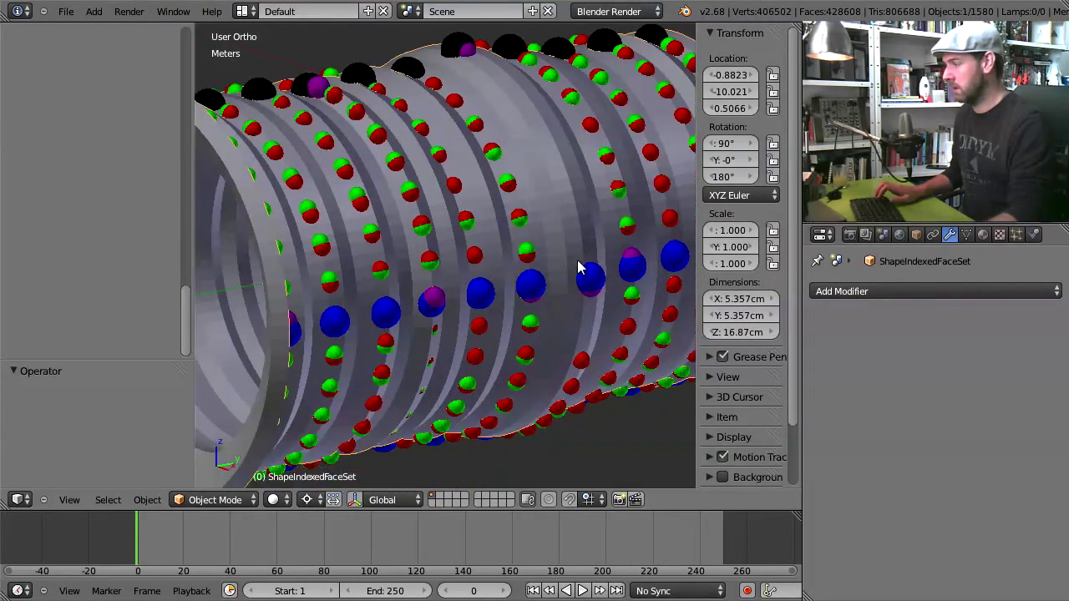
pyautogui.rightClick(474, 255)
pyautogui.rightClick(480, 293)
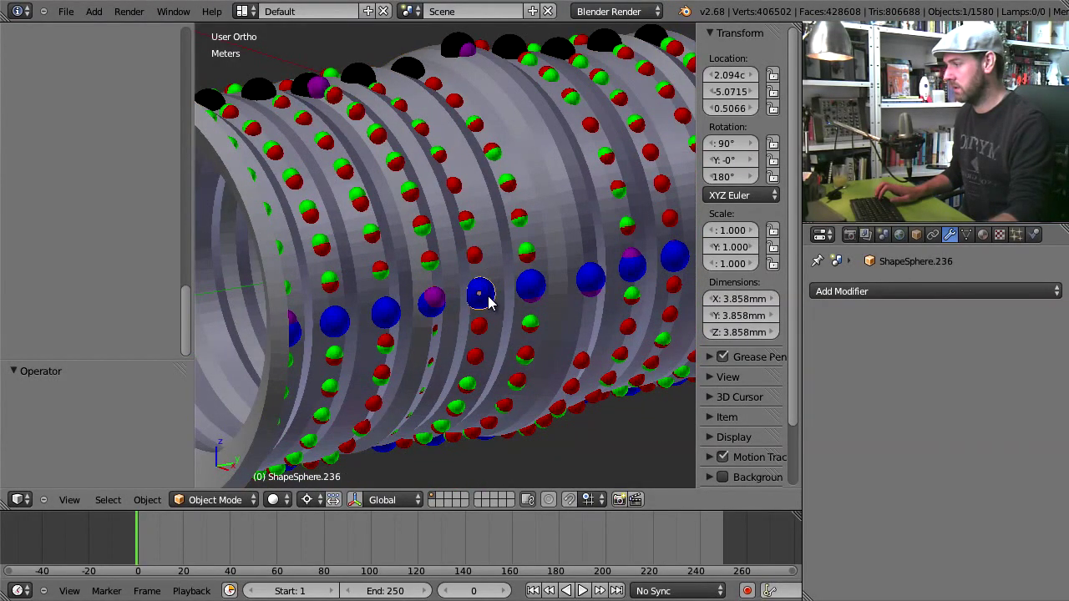
pyautogui.press('g')
pyautogui.press('Escape')
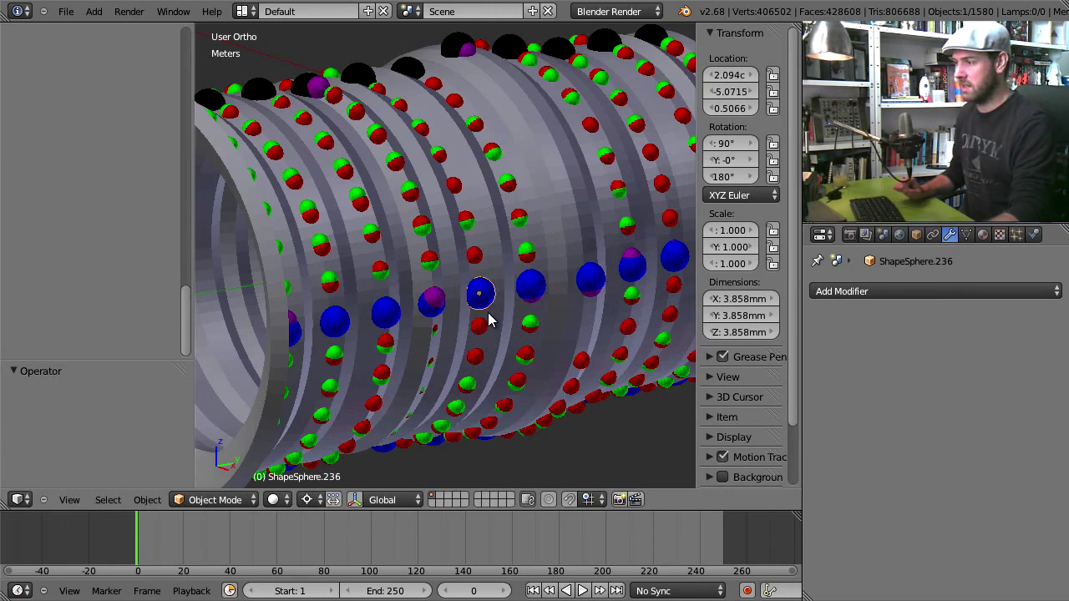
pyautogui.scroll(2, 490, 320)
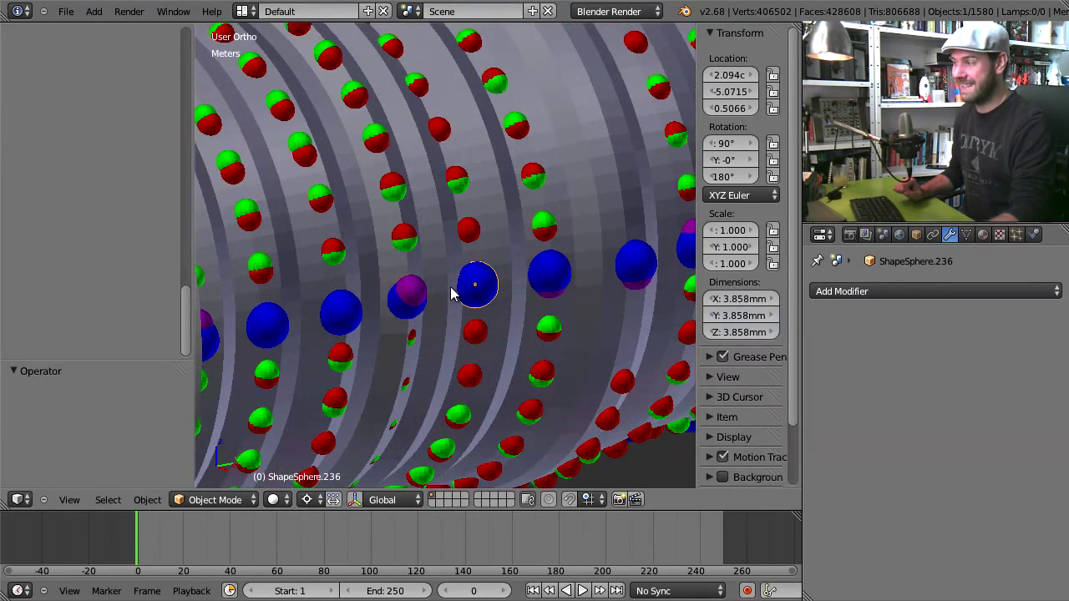
# Compare the horn and its markers in Bounding Box and Texture viewport shading, and return to Solid shading
pyautogui.click(274, 500)
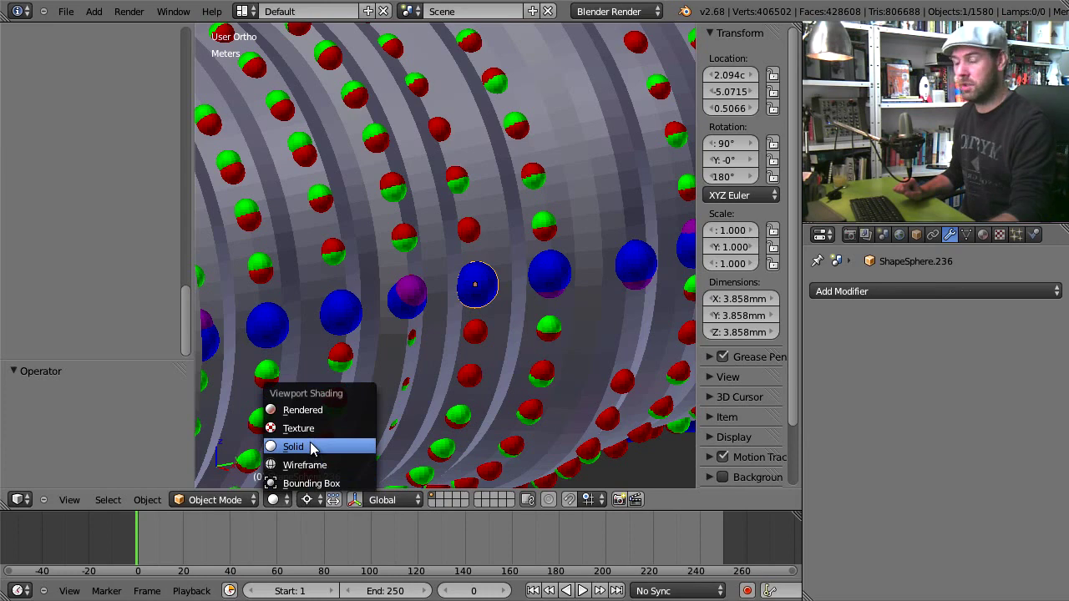
pyautogui.click(288, 482)
pyautogui.click(275, 499)
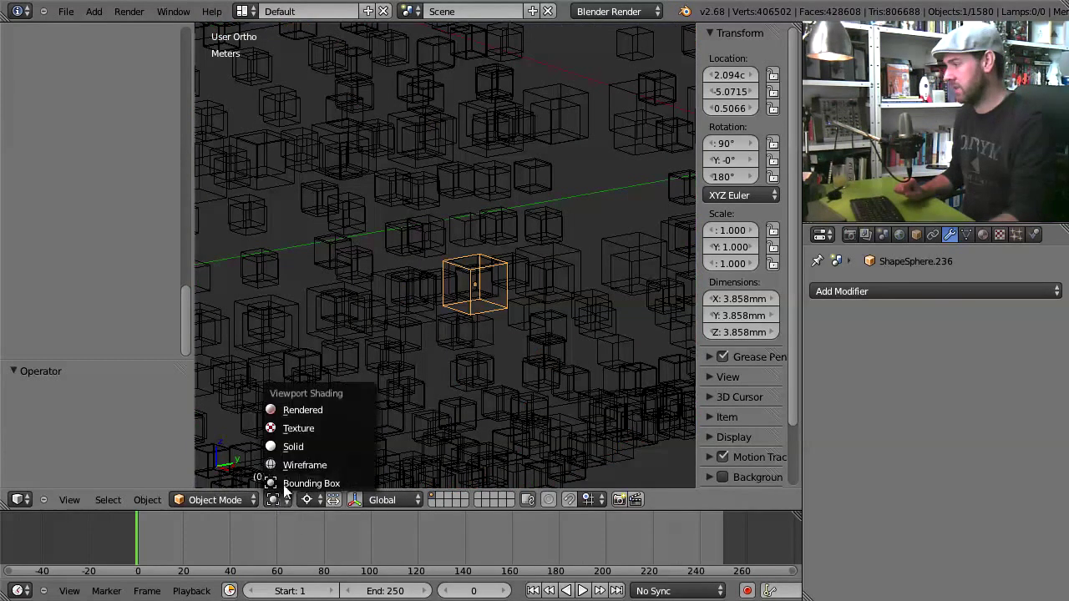
pyautogui.click(304, 428)
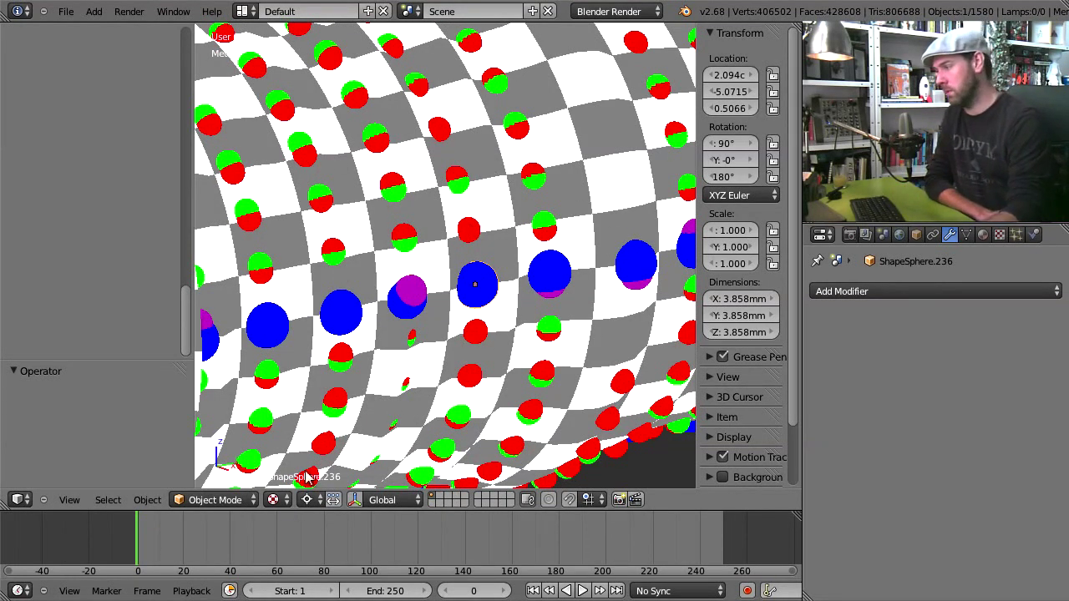
pyautogui.click(273, 500)
pyautogui.click(305, 445)
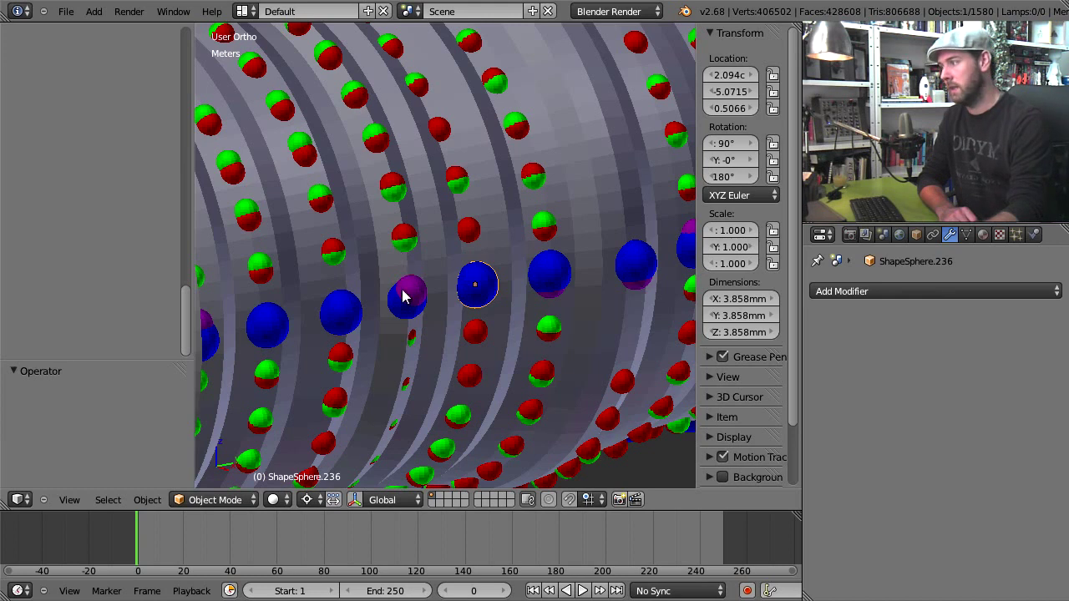
# Check the selected sphere's mesh data for UV maps and vertex colors, and display its material settings
pyautogui.click(966, 235)
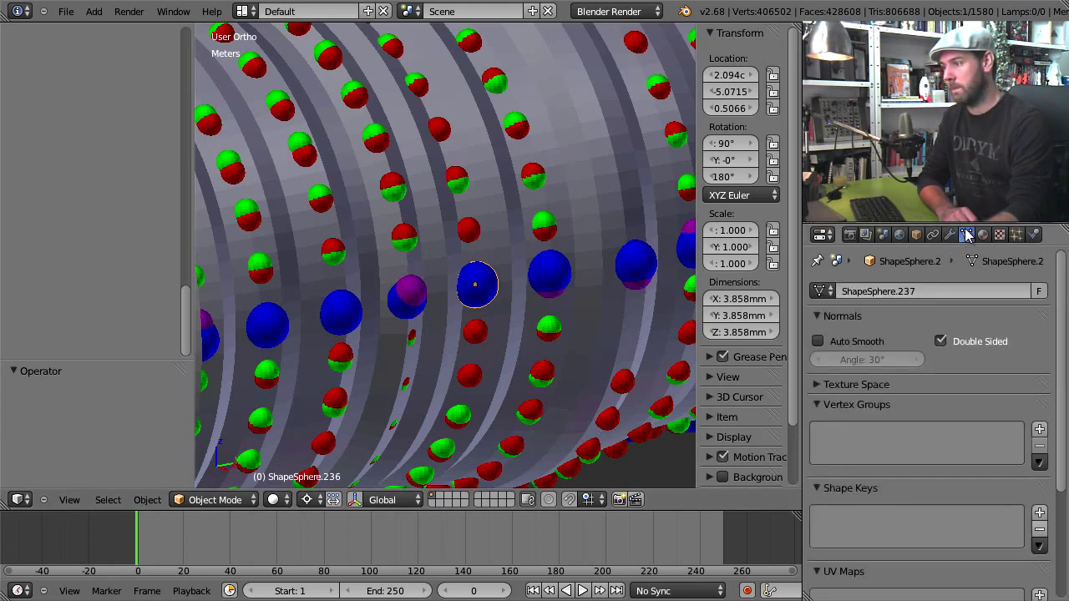
pyautogui.scroll(-1, 1065, 351)
pyautogui.moveTo(1065, 351); pyautogui.dragTo(1065, 432)
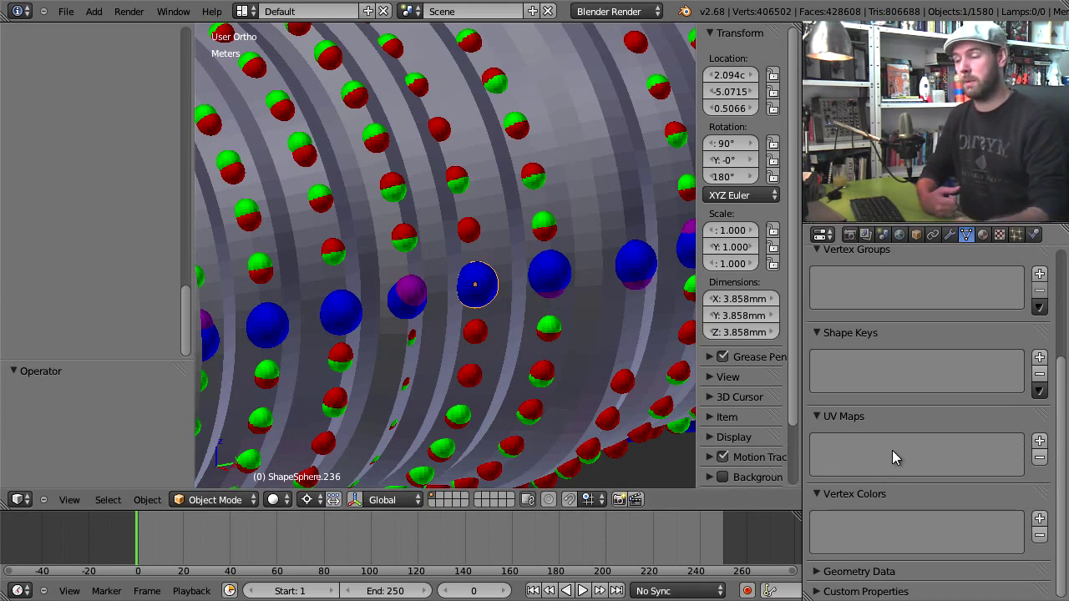
pyautogui.click(983, 236)
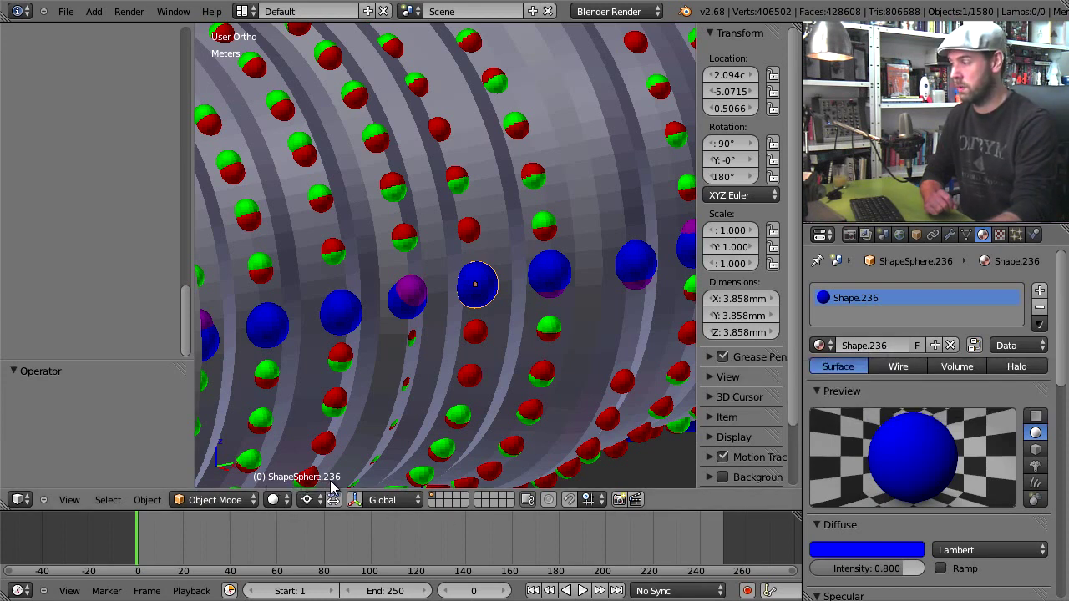
# Select the adjacent blue sphere ShapeSphere.240 and try to select all objects linked to it by Material
pyautogui.rightClick(549, 284)
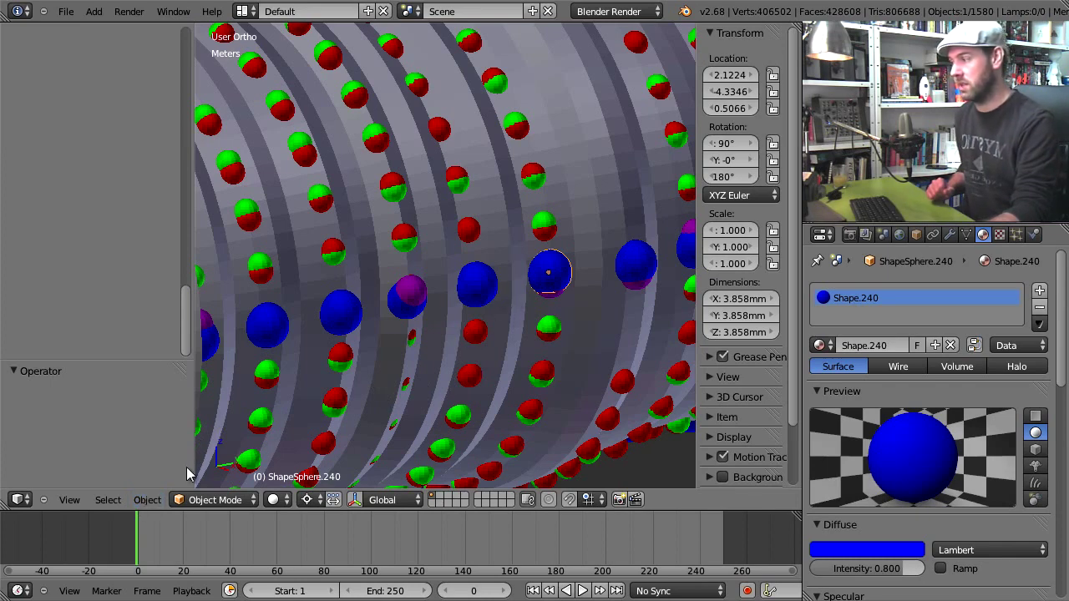
pyautogui.click(148, 500)
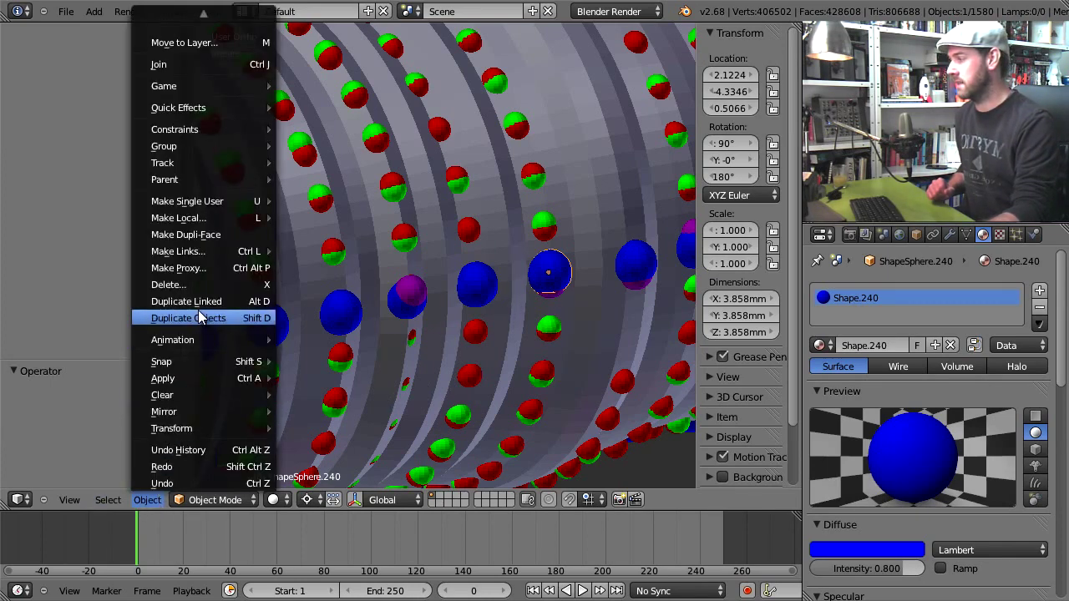
pyautogui.moveTo(113, 505)
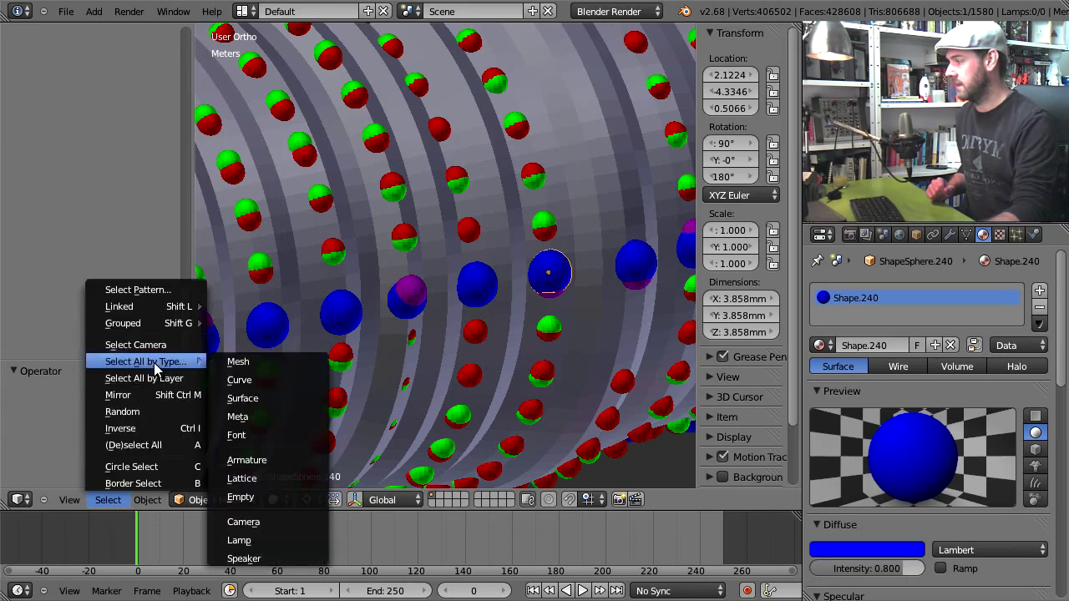
pyautogui.moveTo(169, 316)
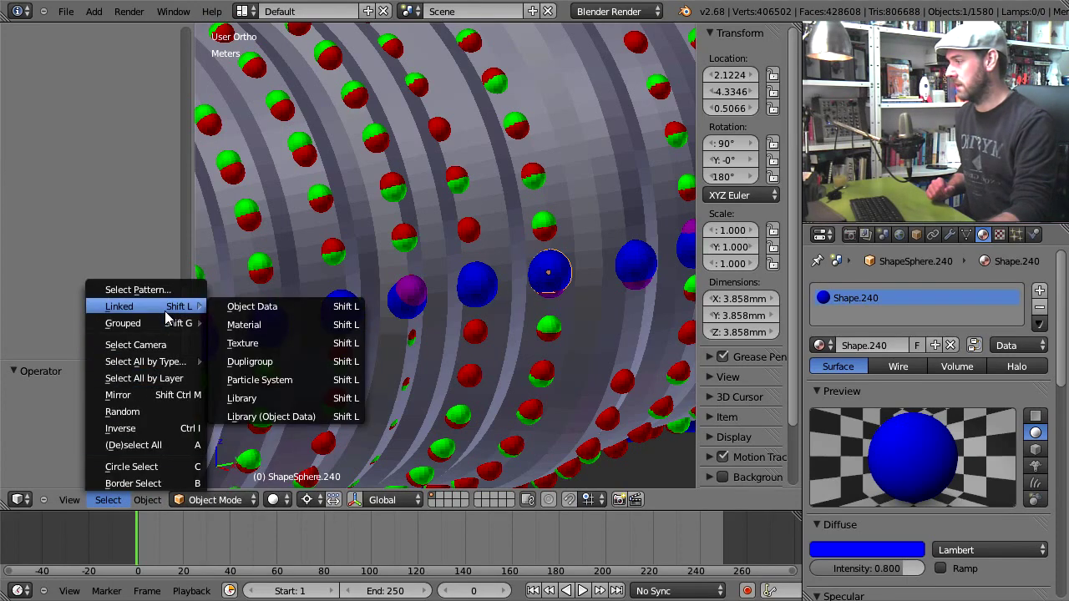
pyautogui.click(252, 325)
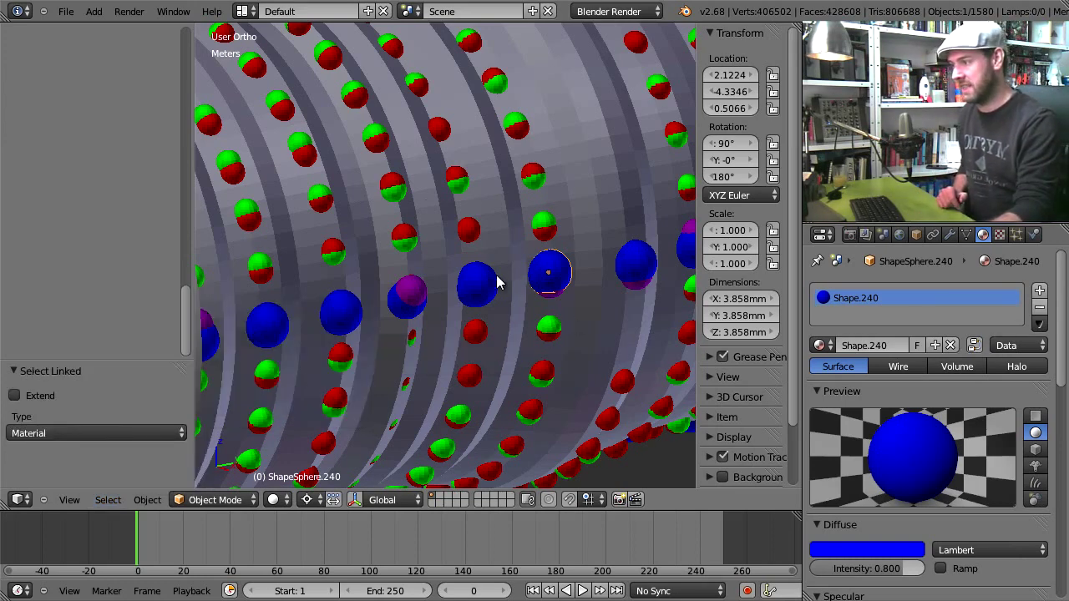
# Compare the materials of the neighbouring blue spheres, and reselect ShapeSphere.240
pyautogui.rightClick(472, 281)
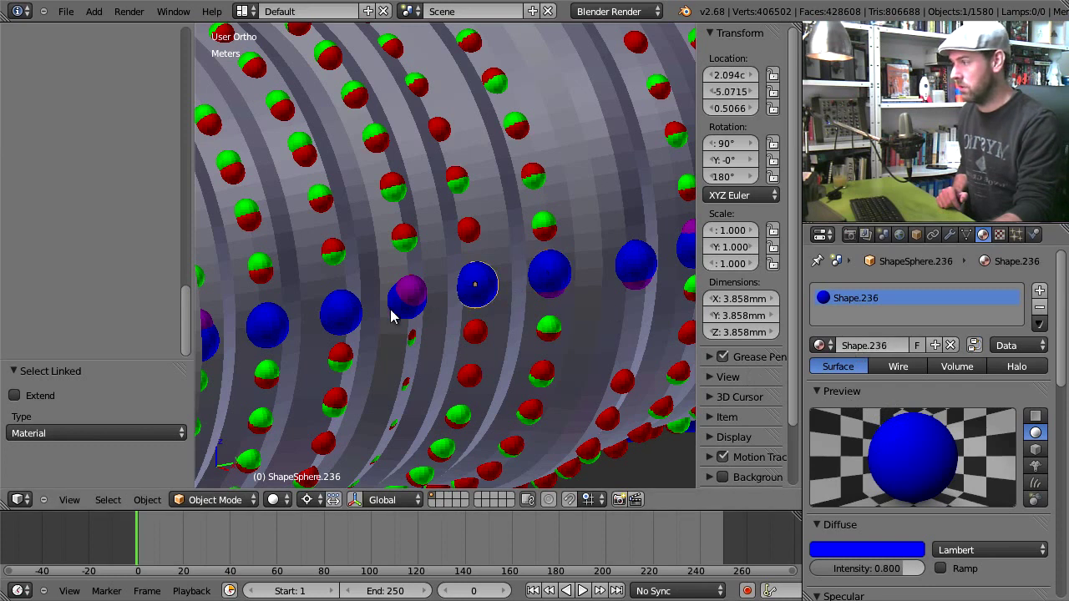
pyautogui.rightClick(397, 314)
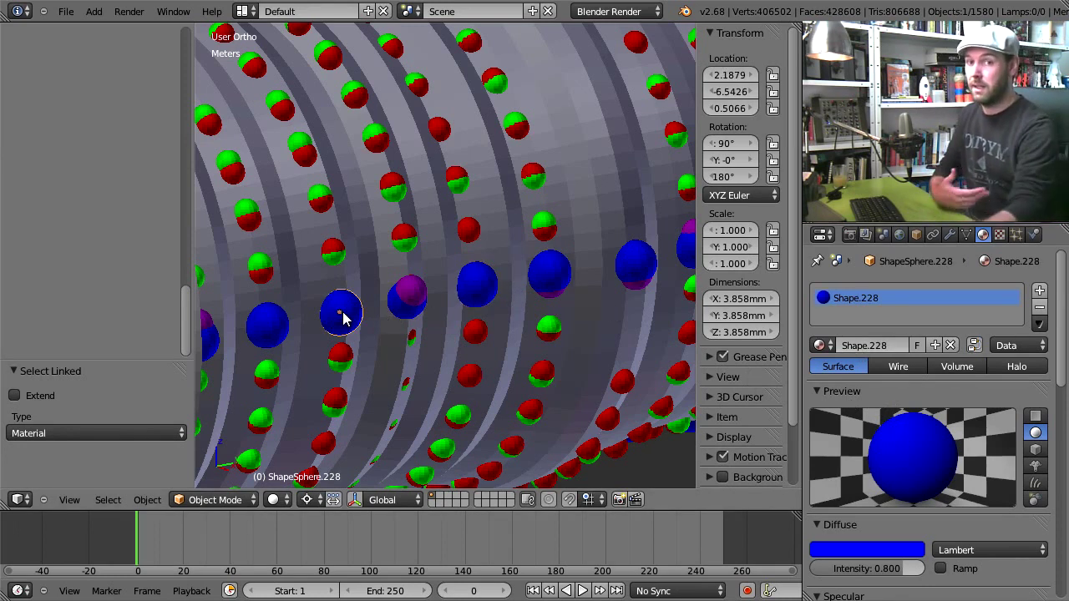
pyautogui.rightClick(553, 276)
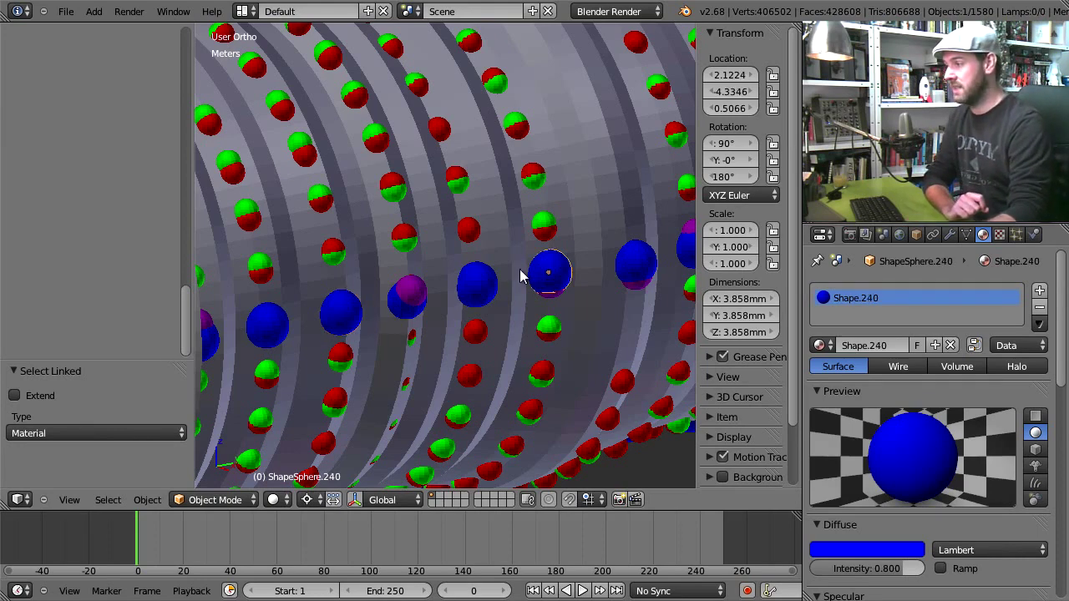
# Switch the sphere to Vertex Paint mode, sample the blue of another sphere as brush color, and fill its vertex colors with it
pyautogui.click(226, 499)
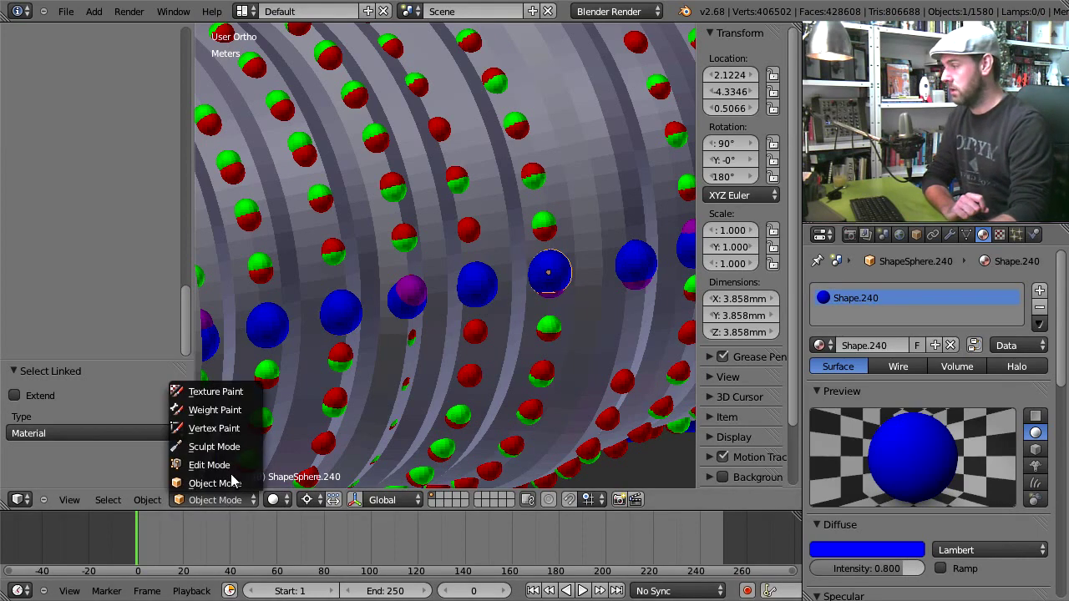
pyautogui.click(225, 428)
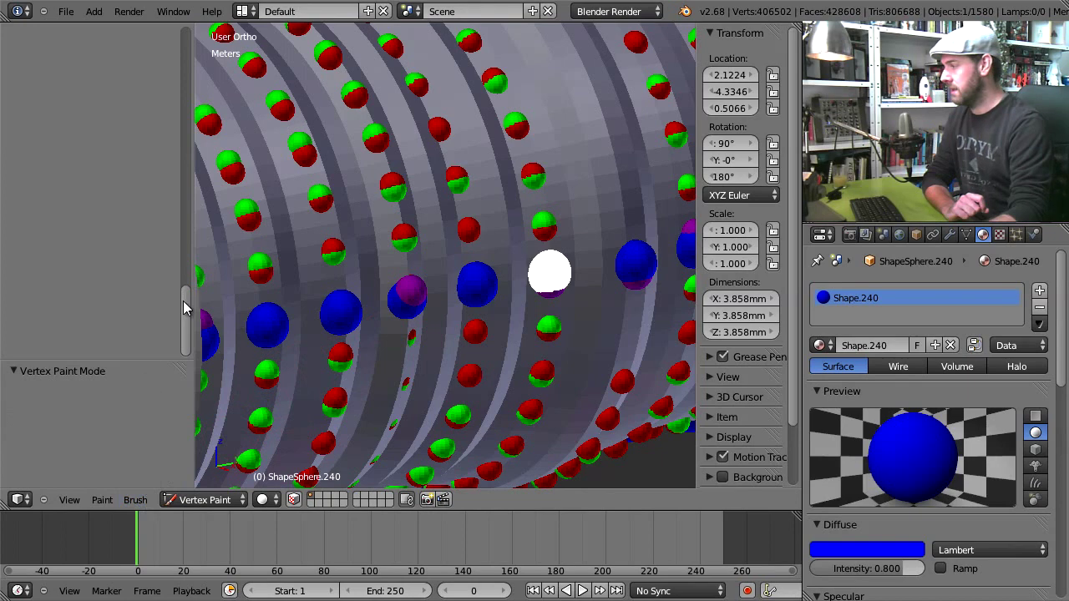
pyautogui.moveTo(183, 301); pyautogui.dragTo(176, 47)
pyautogui.click(99, 235)
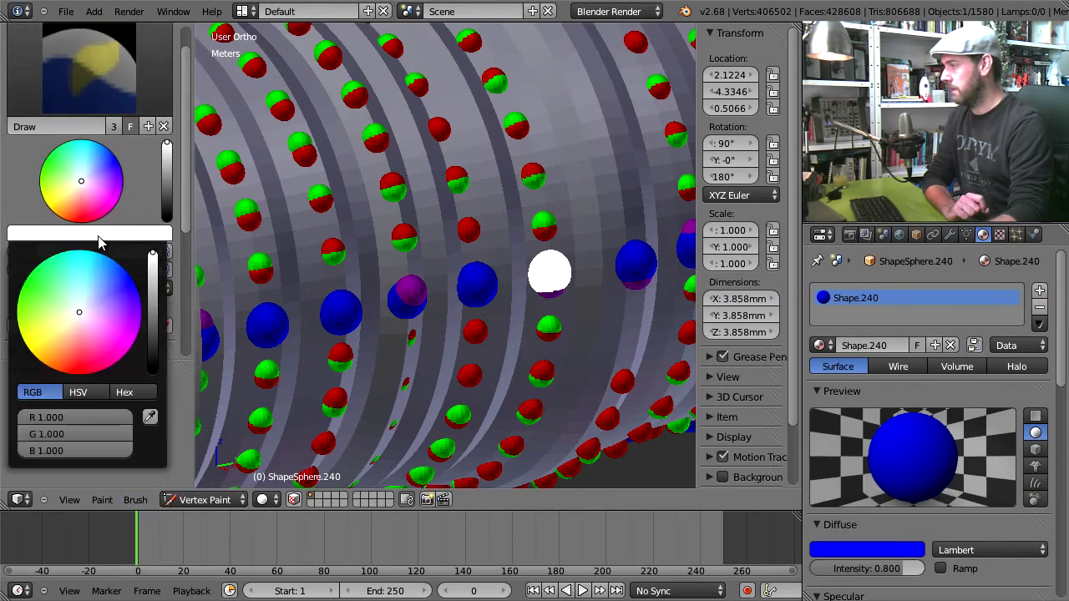
pyautogui.click(149, 416)
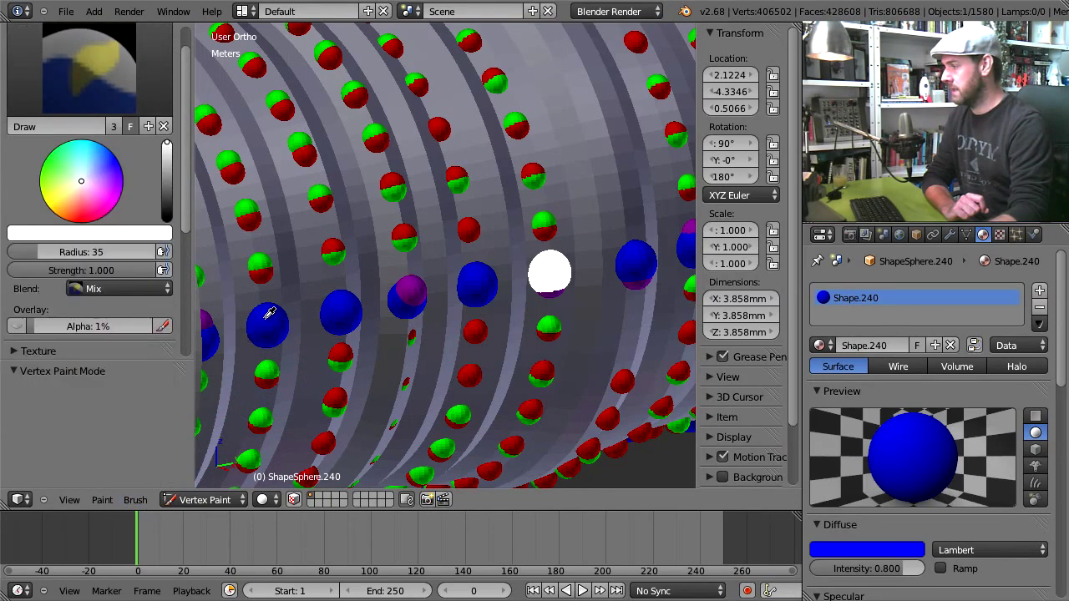
pyautogui.click(268, 317)
pyautogui.click(105, 501)
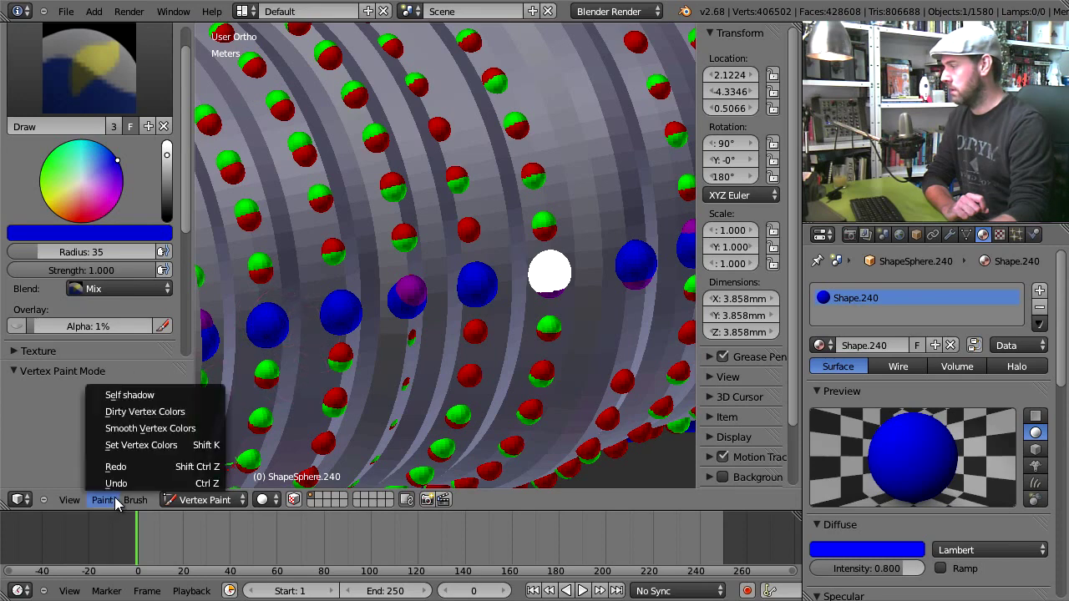
pyautogui.click(137, 445)
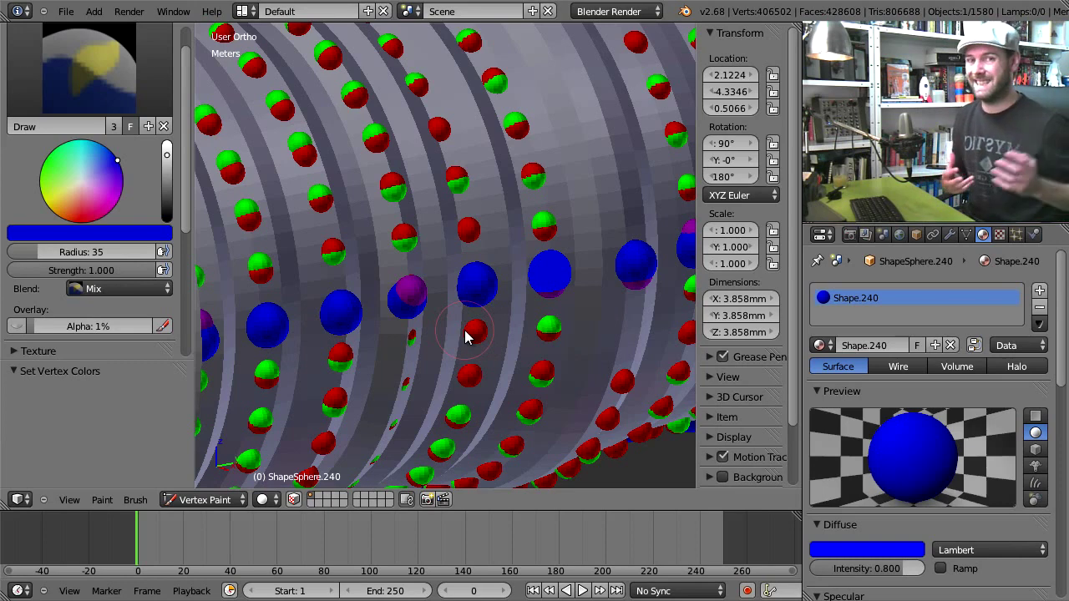
# Return to Object Mode, enlarge the timeline area, and change it to a Python Console
pyautogui.scroll(-6, 439, 298)
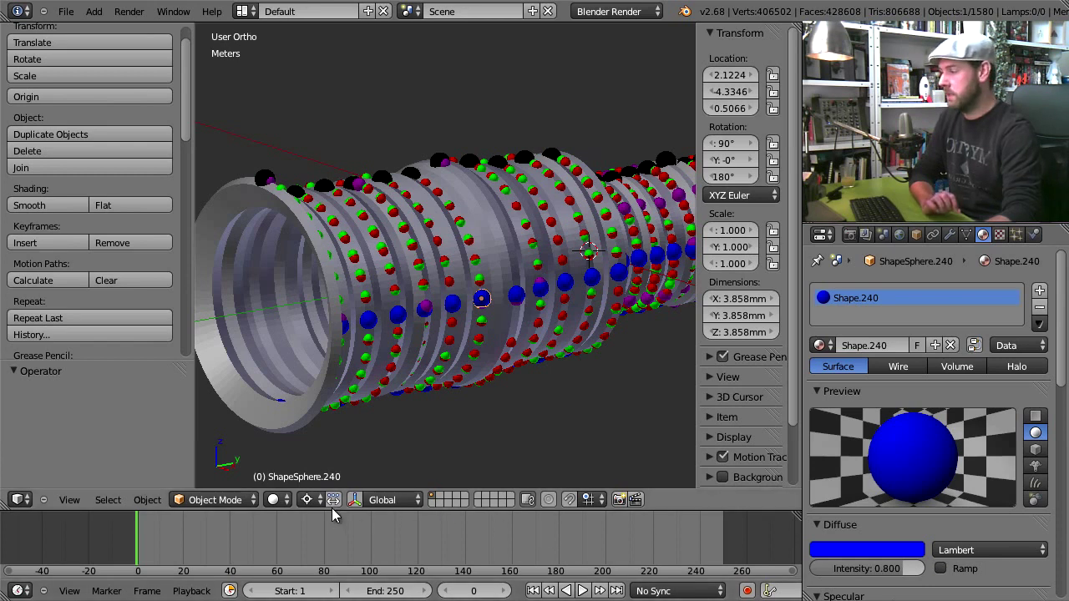
pyautogui.moveTo(331, 511); pyautogui.dragTo(332, 407)
pyautogui.click(20, 590)
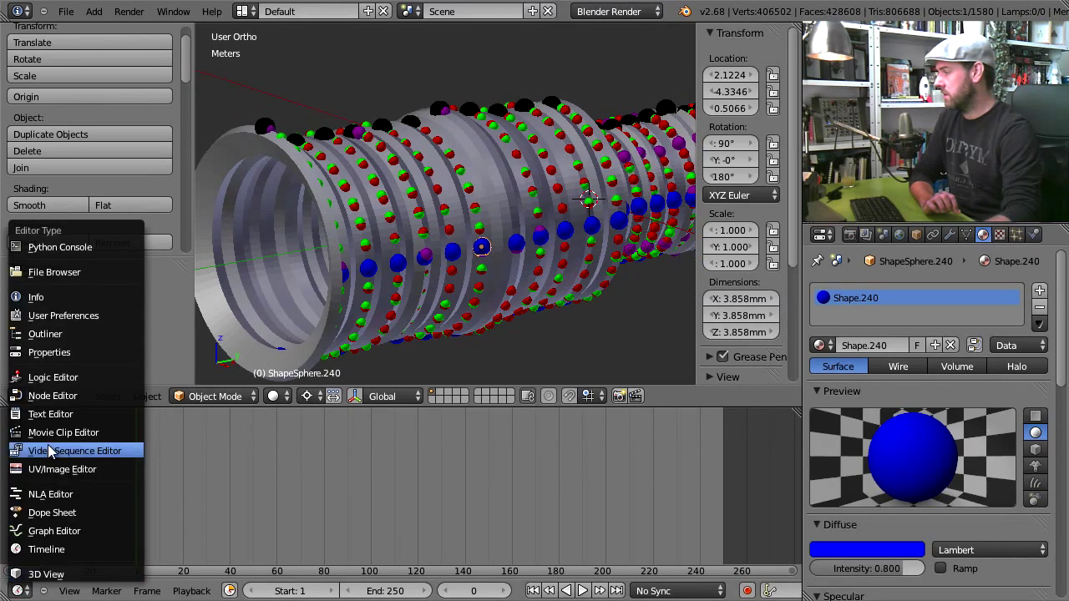
pyautogui.click(87, 245)
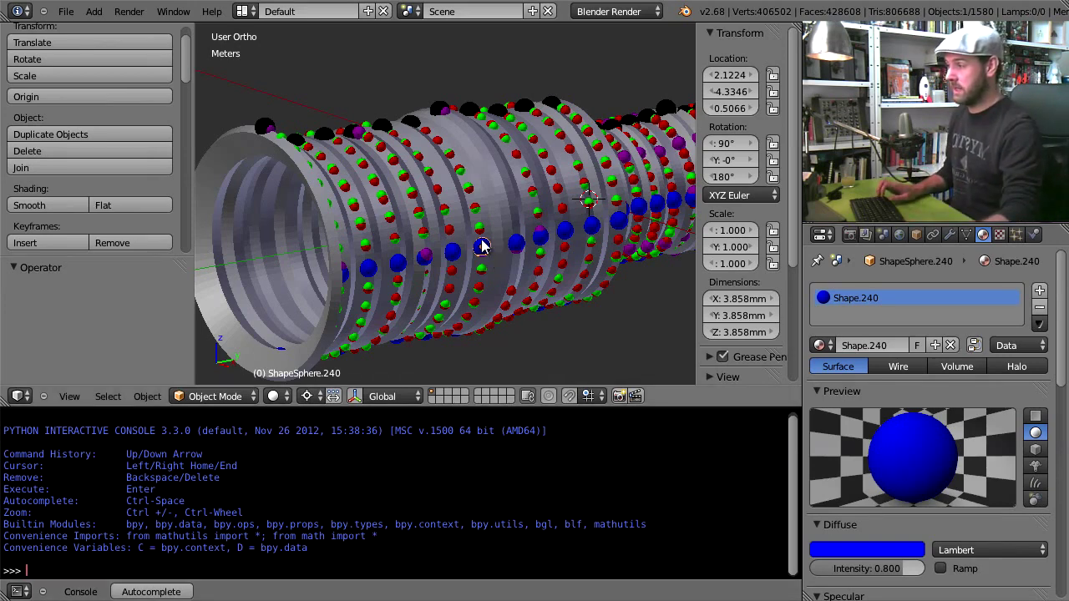
# Query the selected sphere in the Python Console with C.active_object
pyautogui.scroll(6, 482, 245)
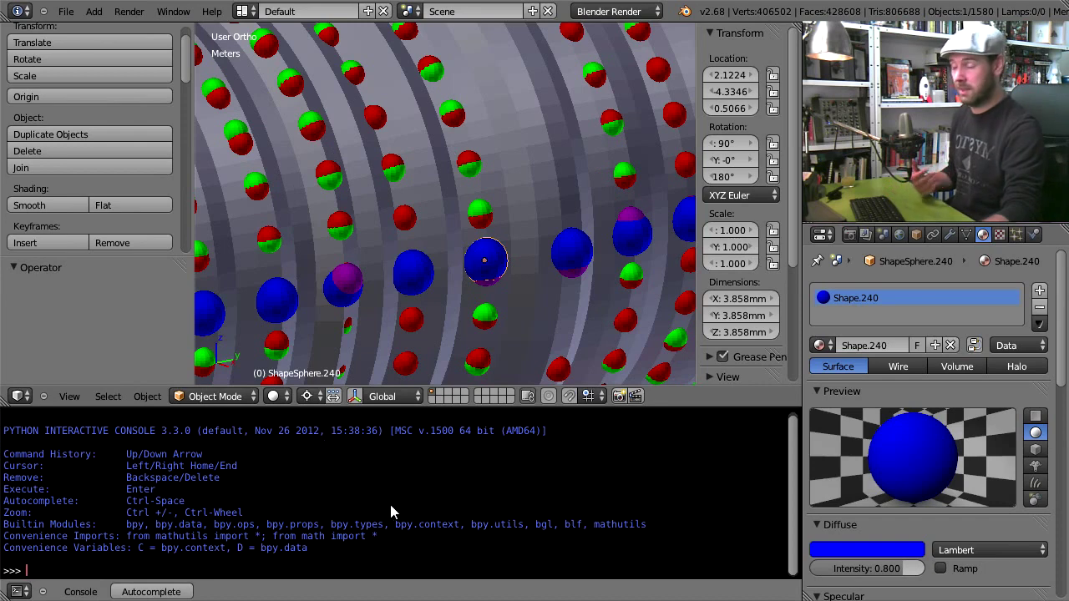
pyautogui.write('C')
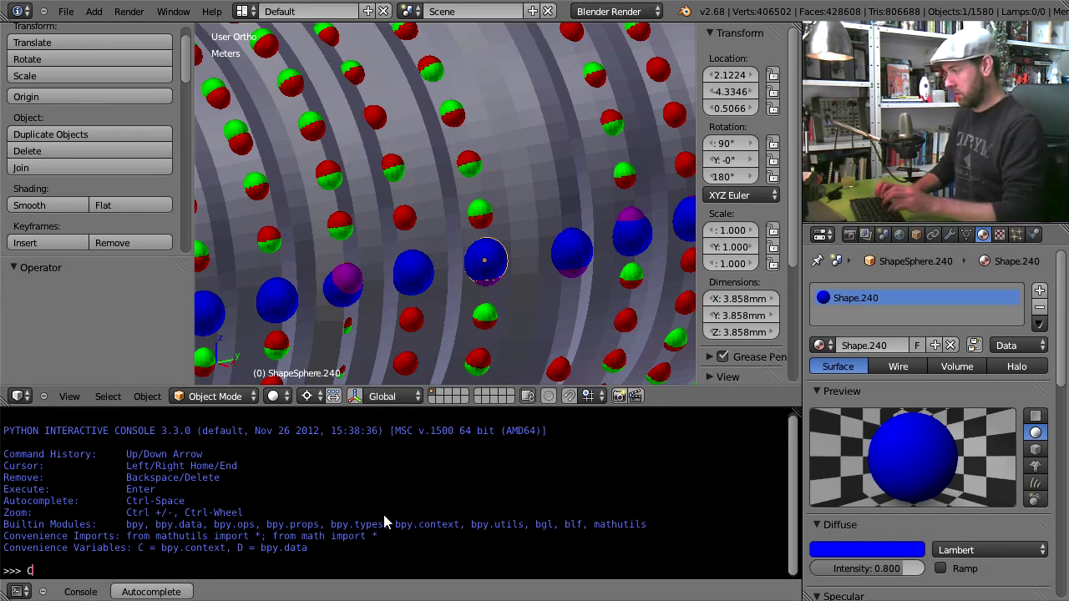
pyautogui.write('.active')
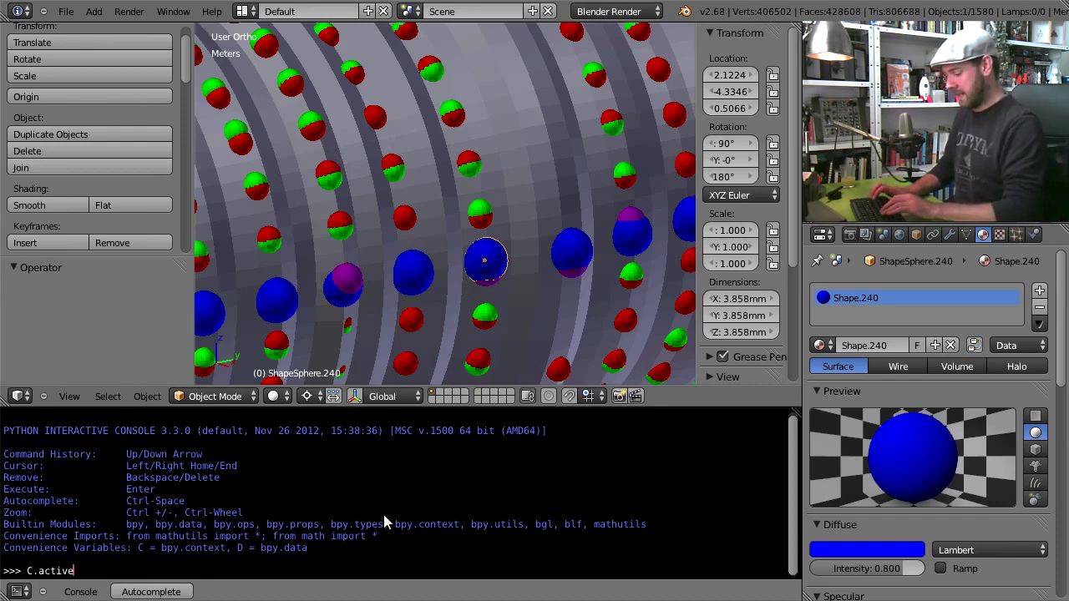
pyautogui.write('_object')
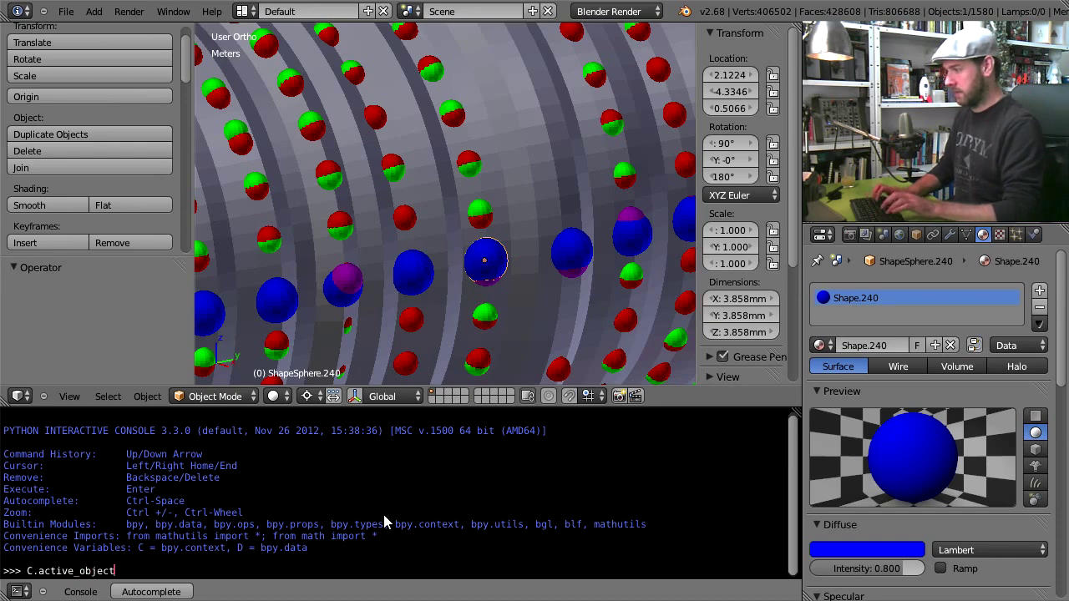
pyautogui.press('Return')
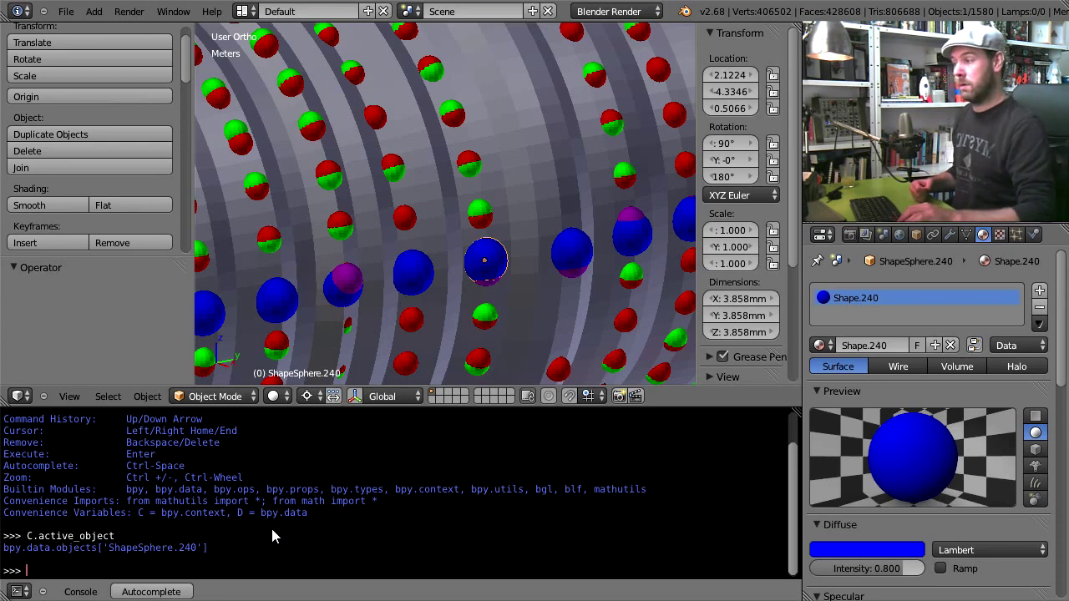
# Write the console expression C.active_object.material_slots[0] to address the selected sphere's first material slot
pyautogui.write('C.active_object')
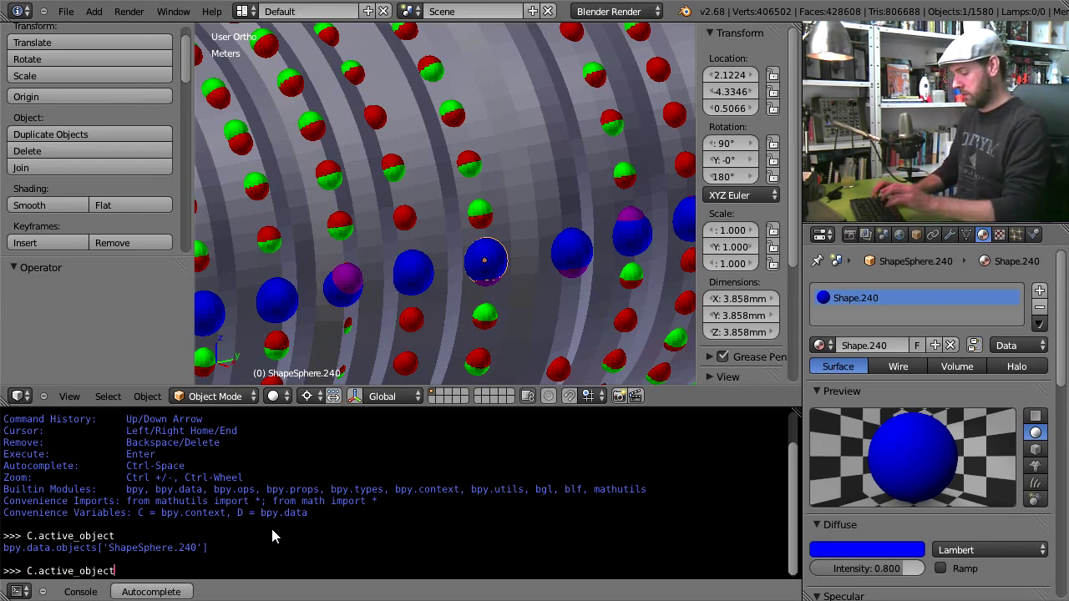
pyautogui.write('.mater')
pyautogui.hotkey('ctrl', 'space')
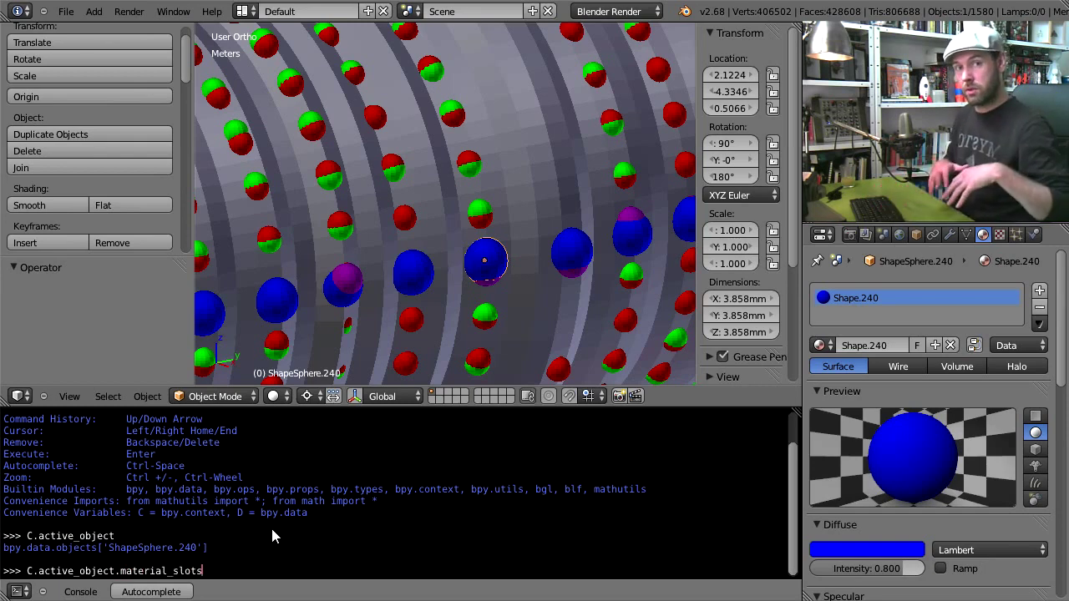
pyautogui.press('BackSpace')
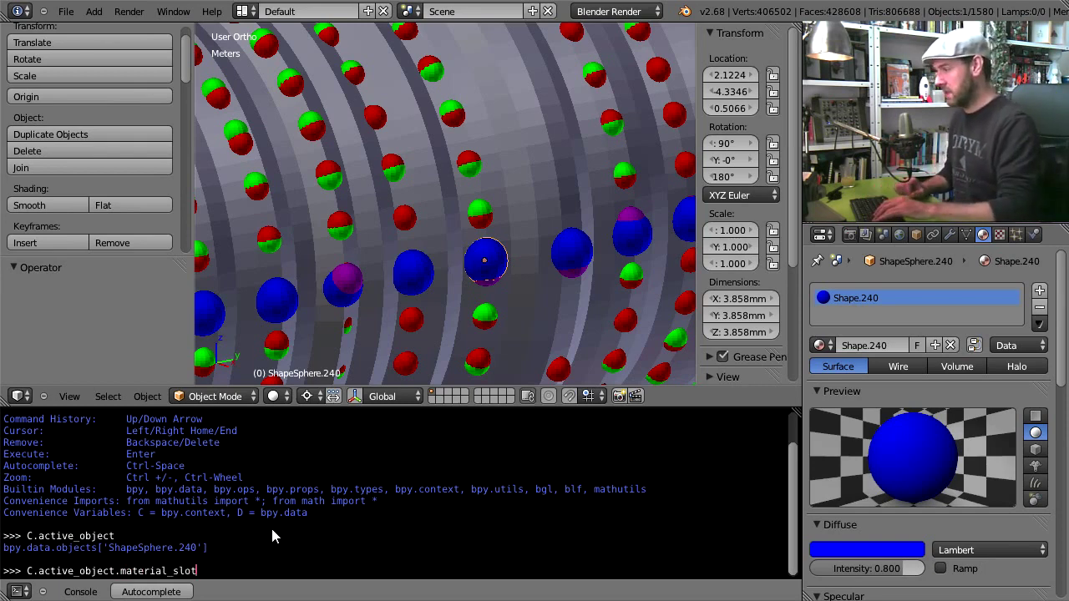
pyautogui.press('BackSpace')
pyautogui.press('BackSpace')
pyautogui.press('BackSpace')
pyautogui.press('BackSpace')
pyautogui.press('BackSpace')
pyautogui.press('BackSpace')
pyautogui.press('BackSpace')
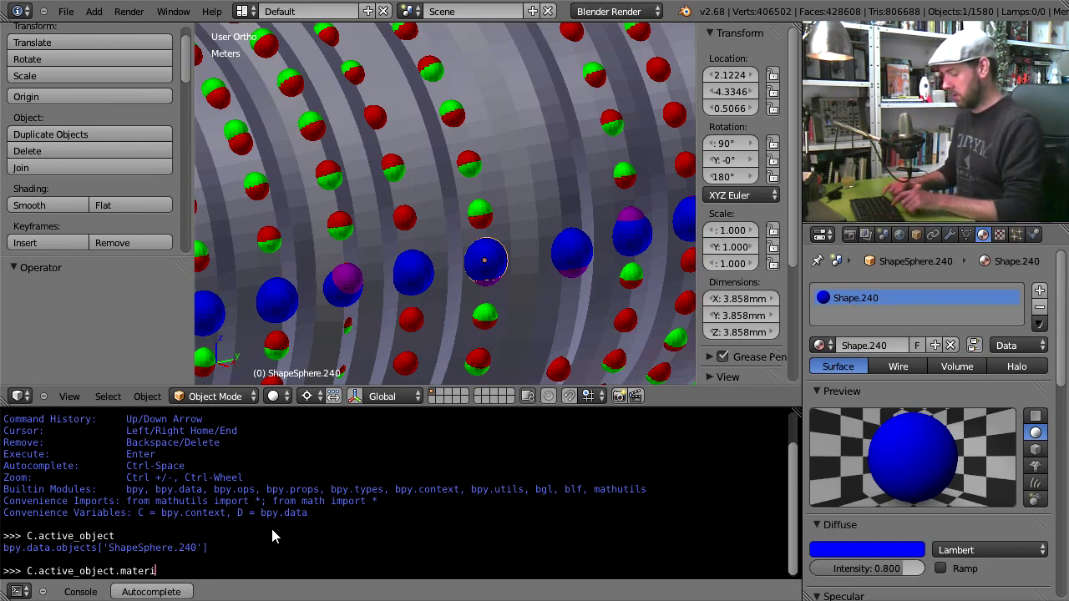
pyautogui.hotkey('ctrl', 'space')
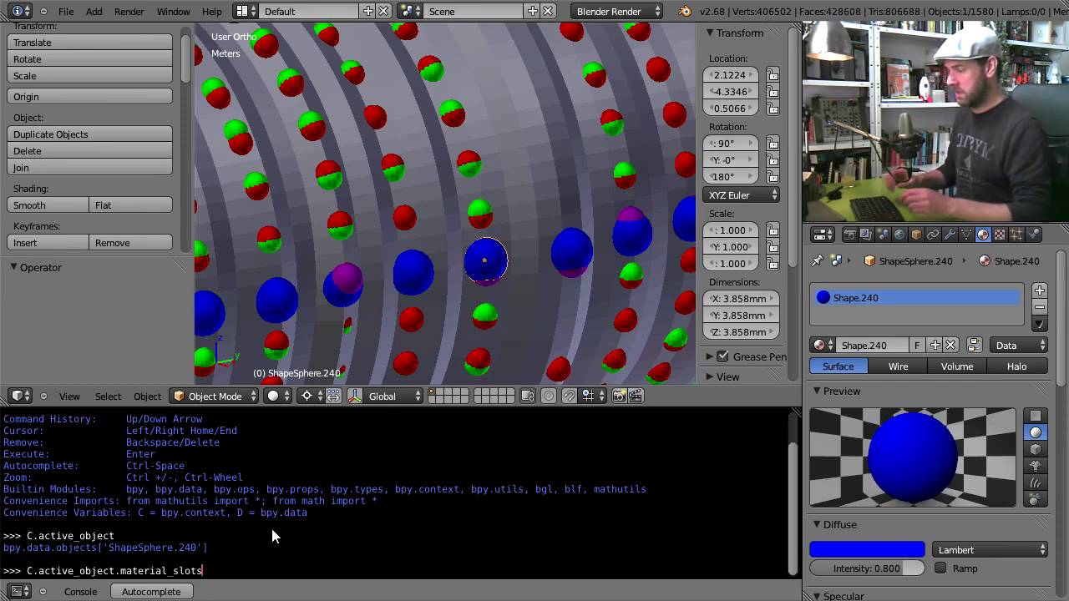
pyautogui.write('[0]')
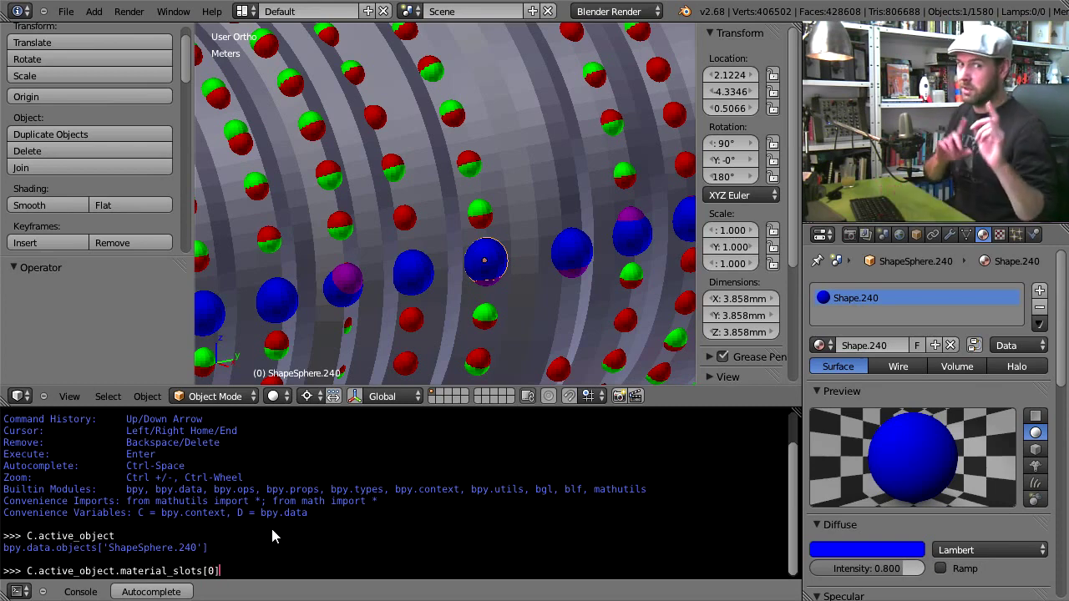
# Extend the expression with .material.color and try to query the sphere's material color
pyautogui.write('.maeri')
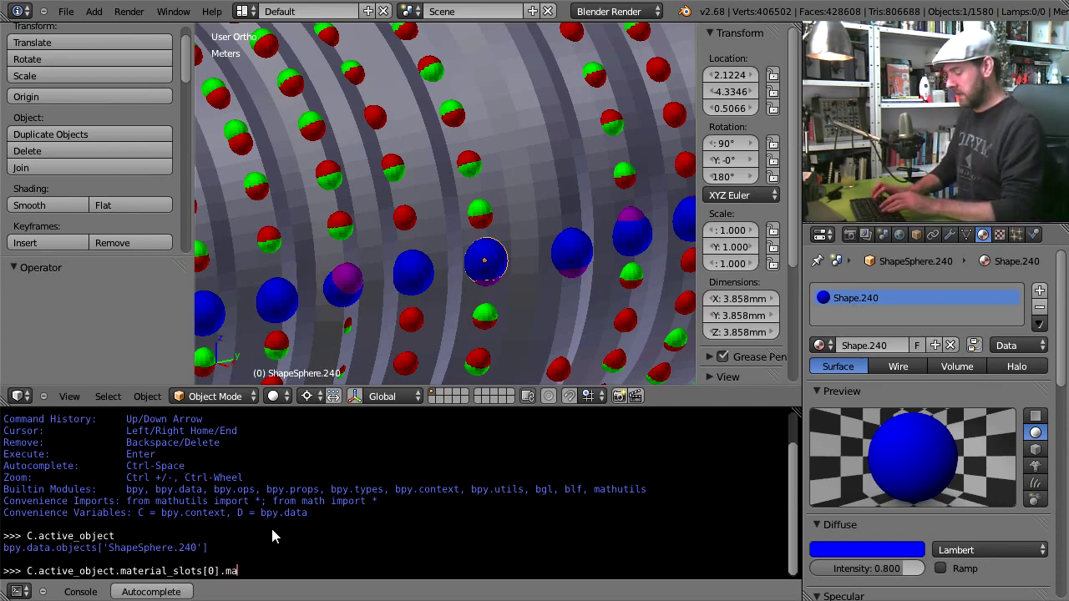
pyautogui.press('BackSpace')
pyautogui.press('BackSpace')
pyautogui.press('BackSpace')
pyautogui.write('ter')
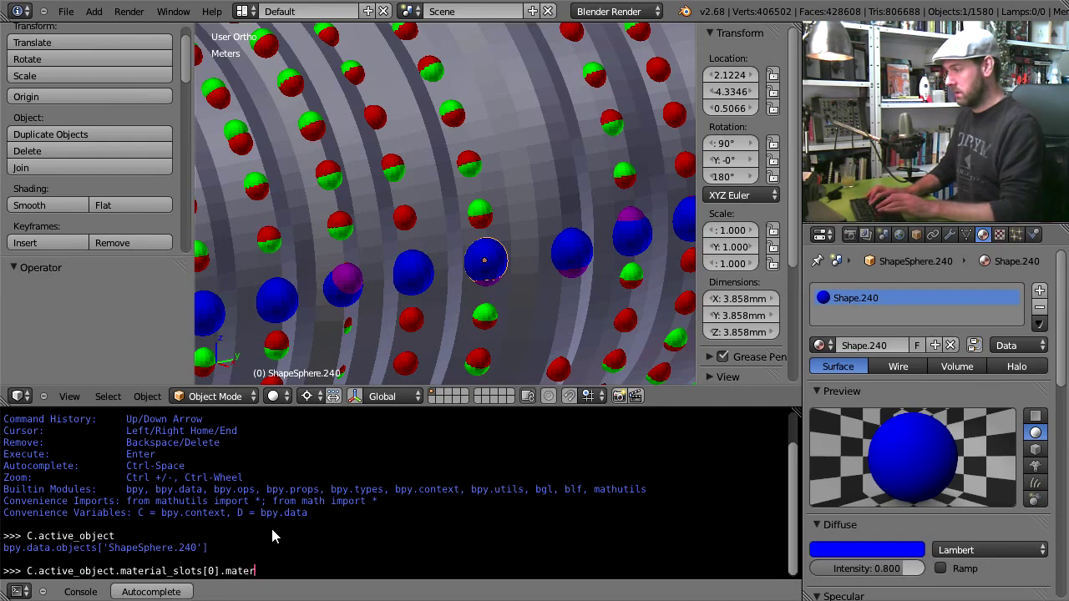
pyautogui.write('ial')
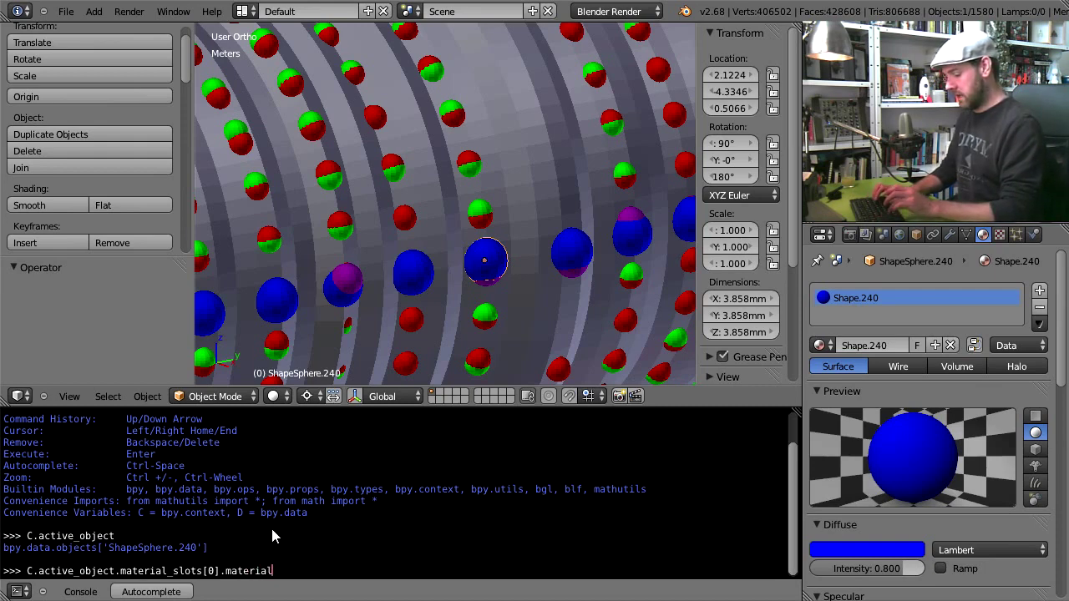
pyautogui.write('.color')
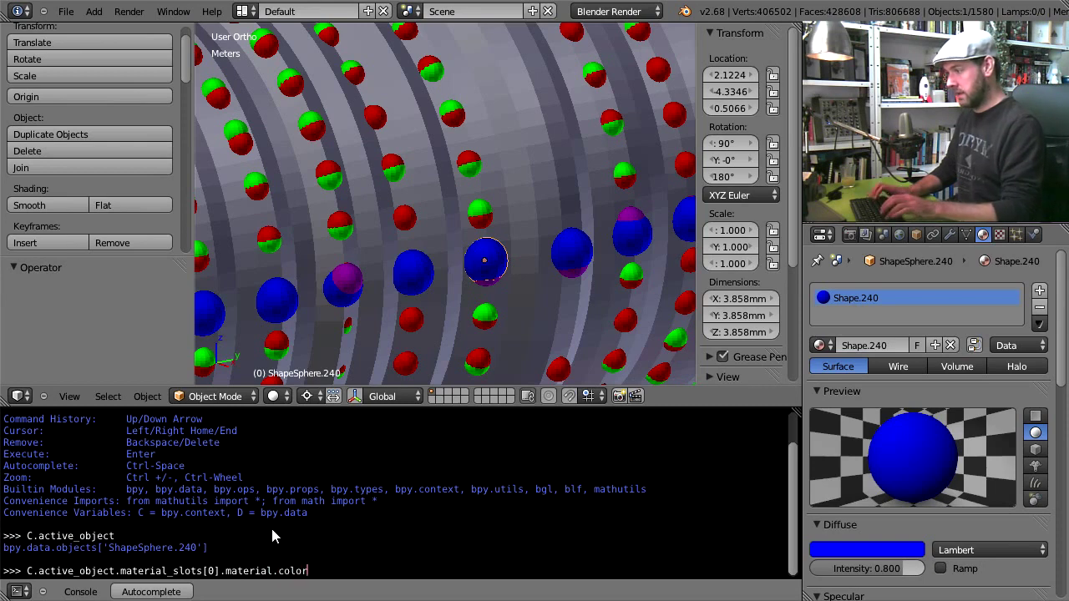
pyautogui.press('Return')
# Query the sphere's color with C.active_object.material_slots[0].material.diffuse_color and compare it with the RGB values of its Diffuse color
pyautogui.press('Up')
pyautogui.press('BackSpace')
pyautogui.press('BackSpace')
pyautogui.press('BackSpace')
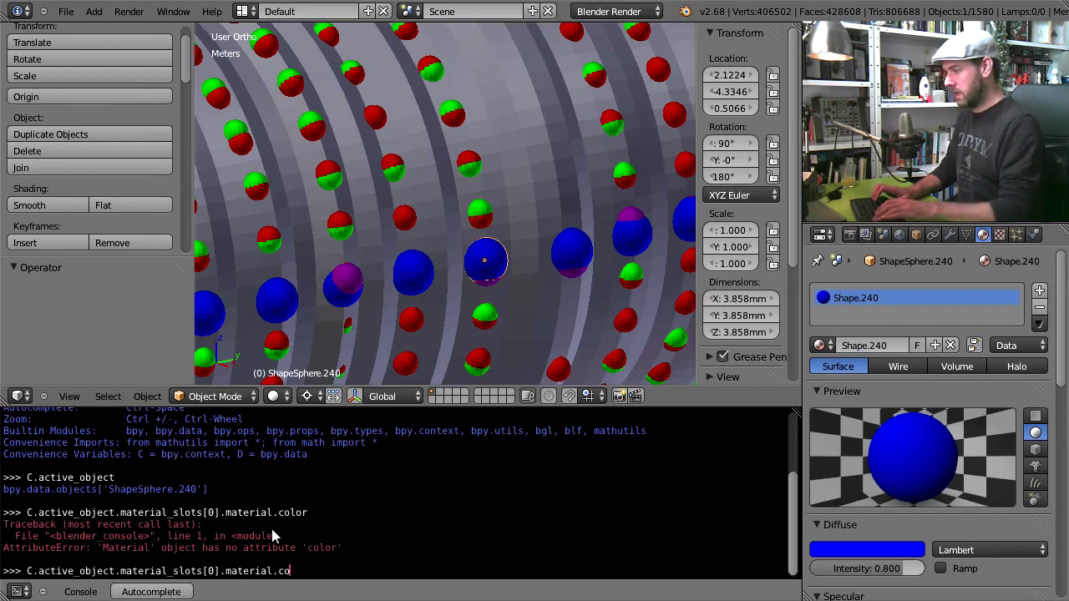
pyautogui.press('BackSpace')
pyautogui.press('BackSpace')
pyautogui.write('diffuse')
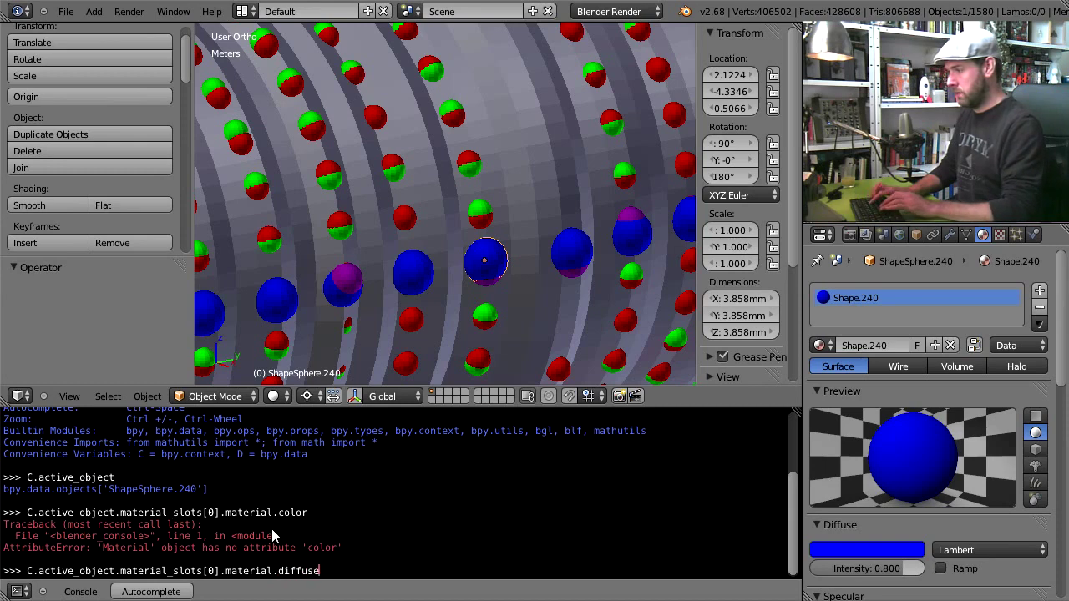
pyautogui.write('_color')
pyautogui.press('Return')
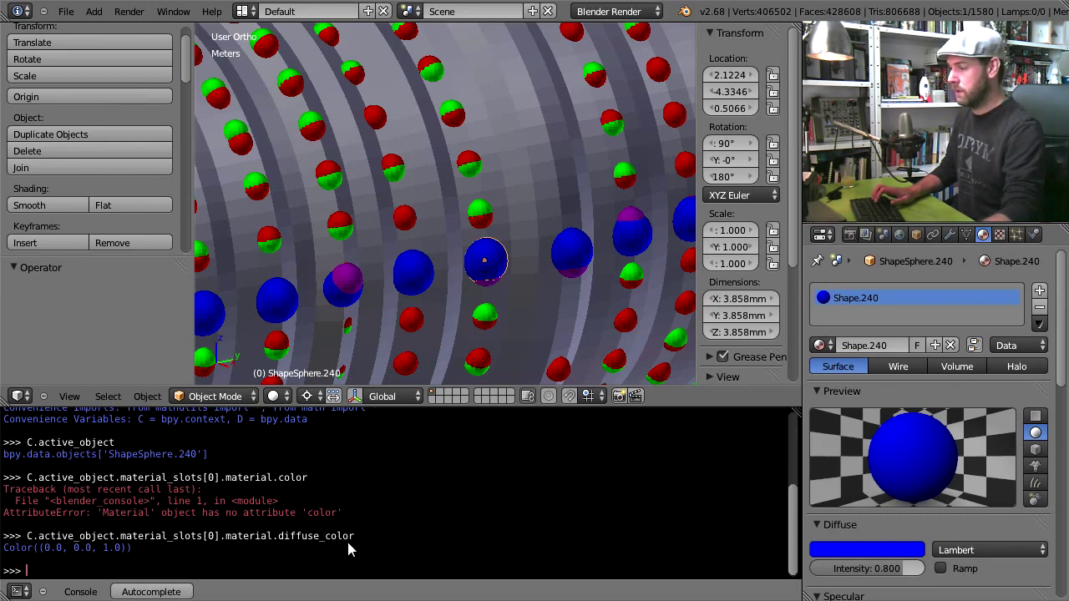
pyautogui.click(894, 546)
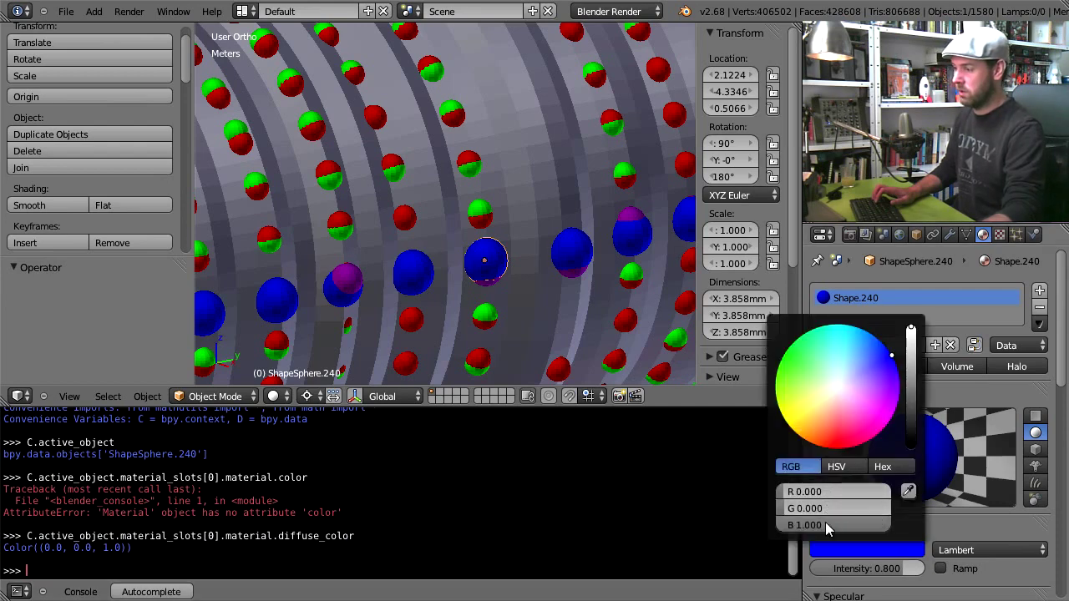
# Select the small sphere ShapeSphere.1089 above the blue row and rerun the diffuse_color query on it
pyautogui.rightClick(405, 220)
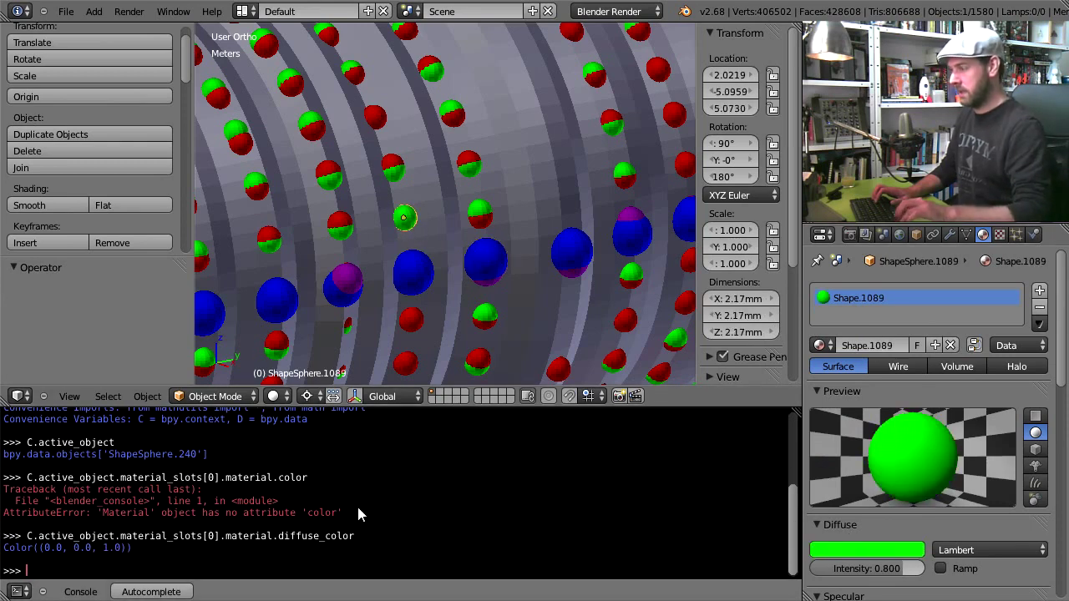
pyautogui.press('Up')
pyautogui.press('Return')
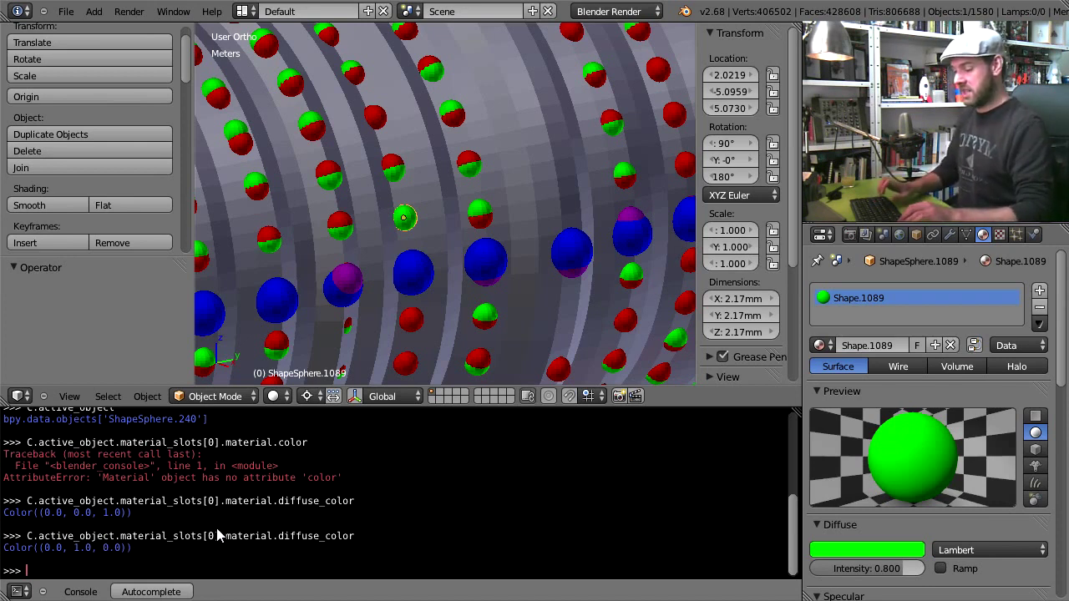
# Store the selected sphere's color in a variable with col = C.active_object.material_slots[0].material.diffuse_color
pyautogui.press('Up')
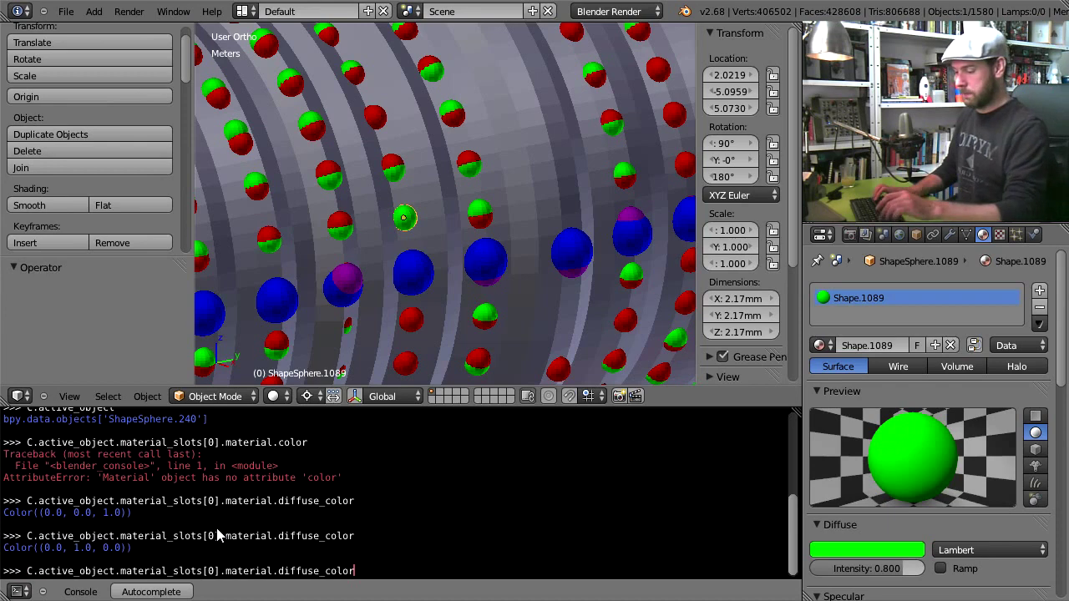
pyautogui.press('Home')
pyautogui.write('col =')
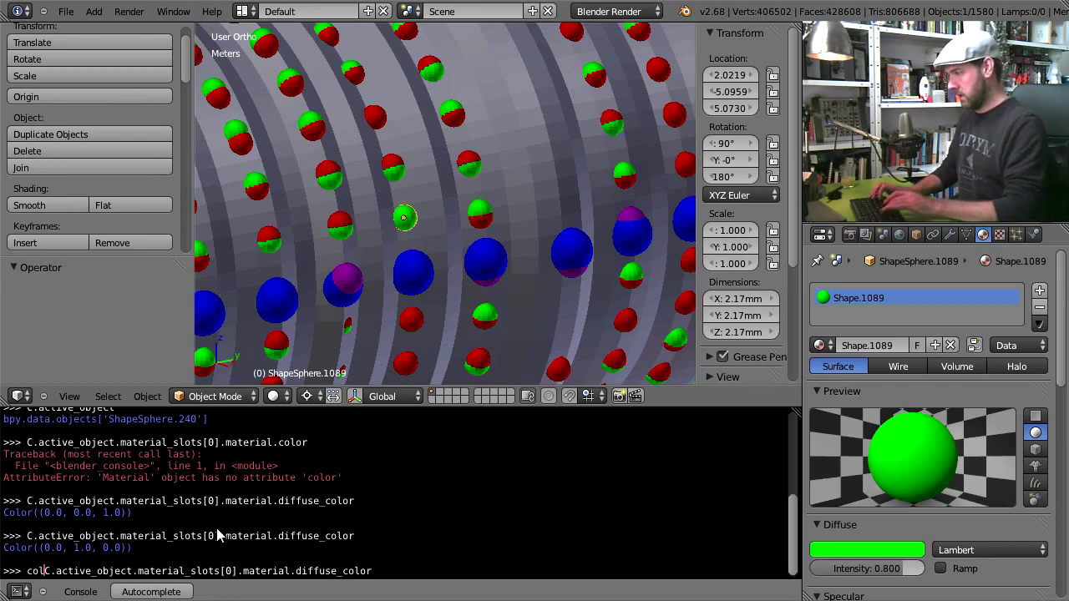
pyautogui.press('Return')
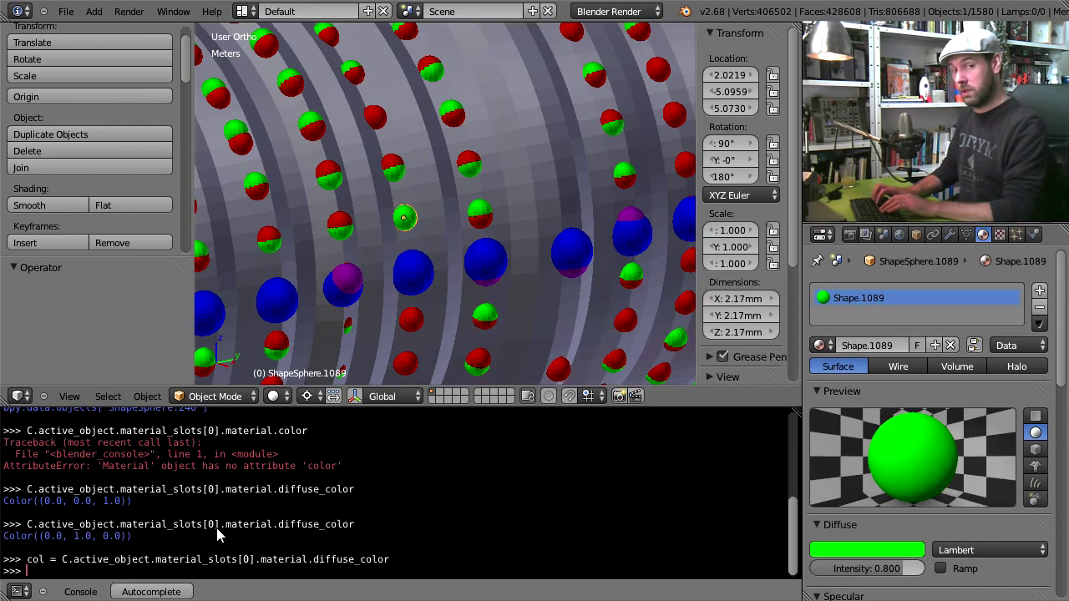
# Start a loop over all objects with "for ob in bpy.data.objects:" and open a "try:" block inside it
pyautogui.write('for ob i')
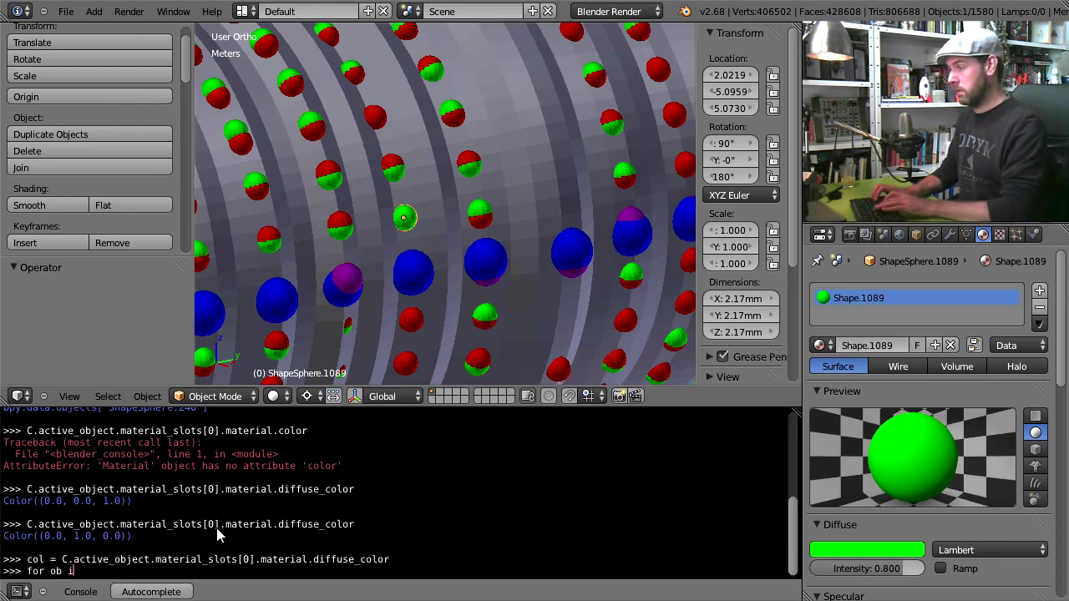
pyautogui.write('n bpy.')
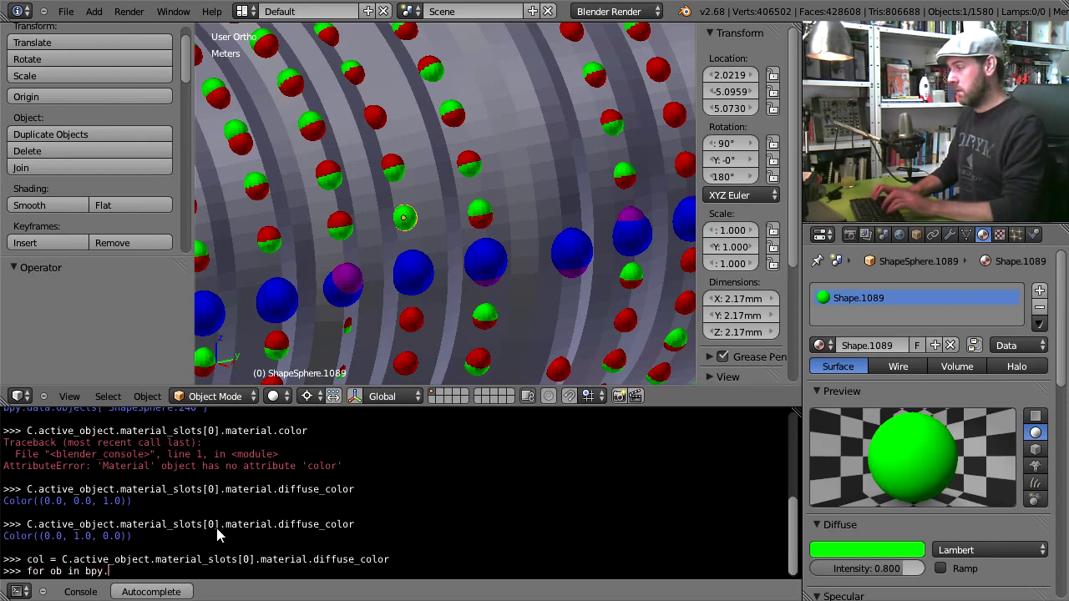
pyautogui.write('data.obj')
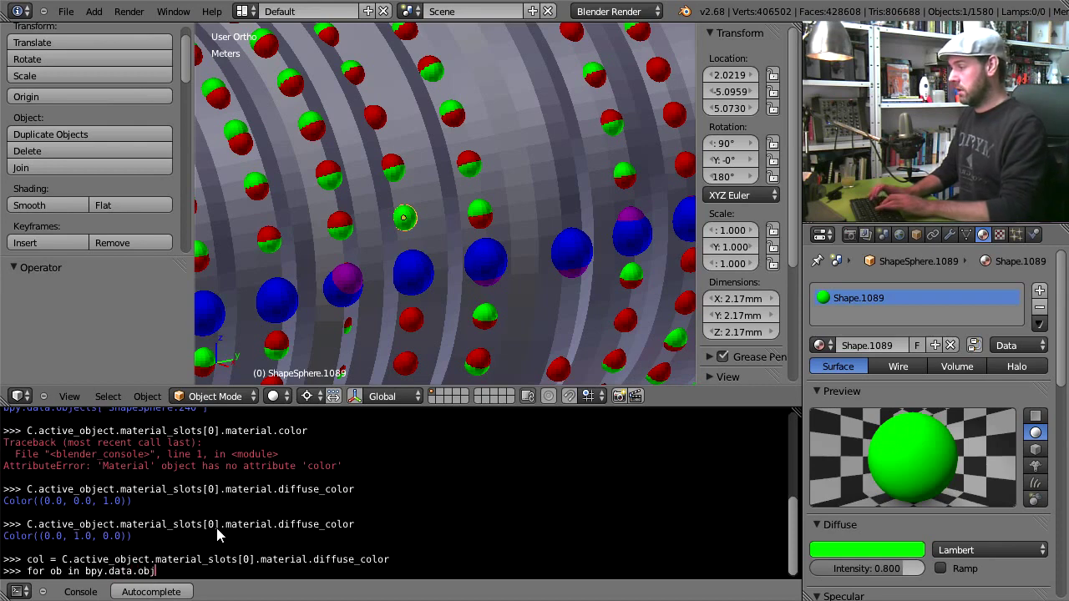
pyautogui.write('ects:')
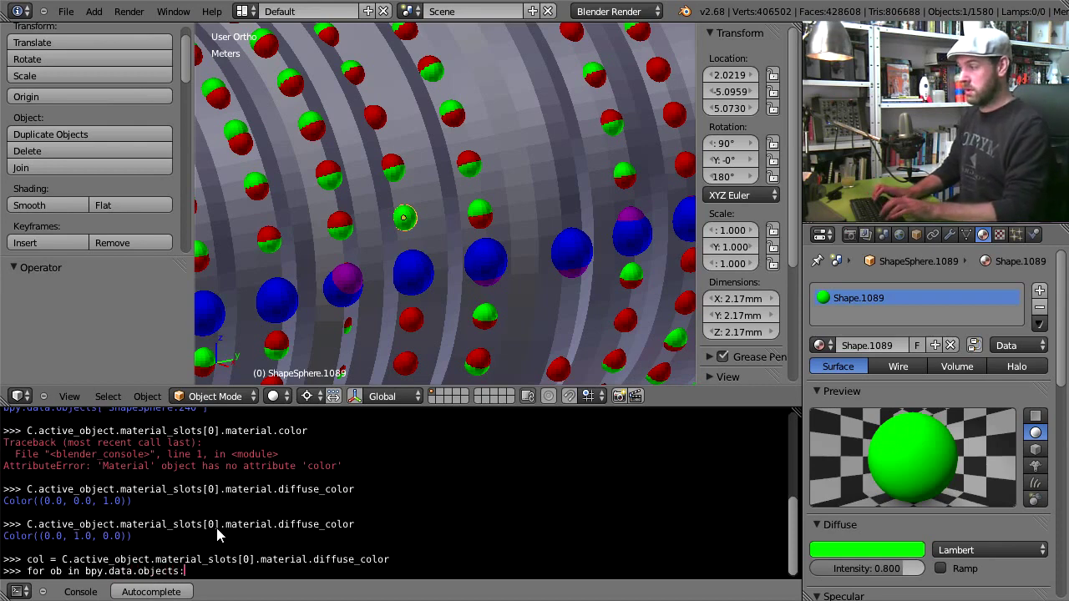
pyautogui.press('Return')
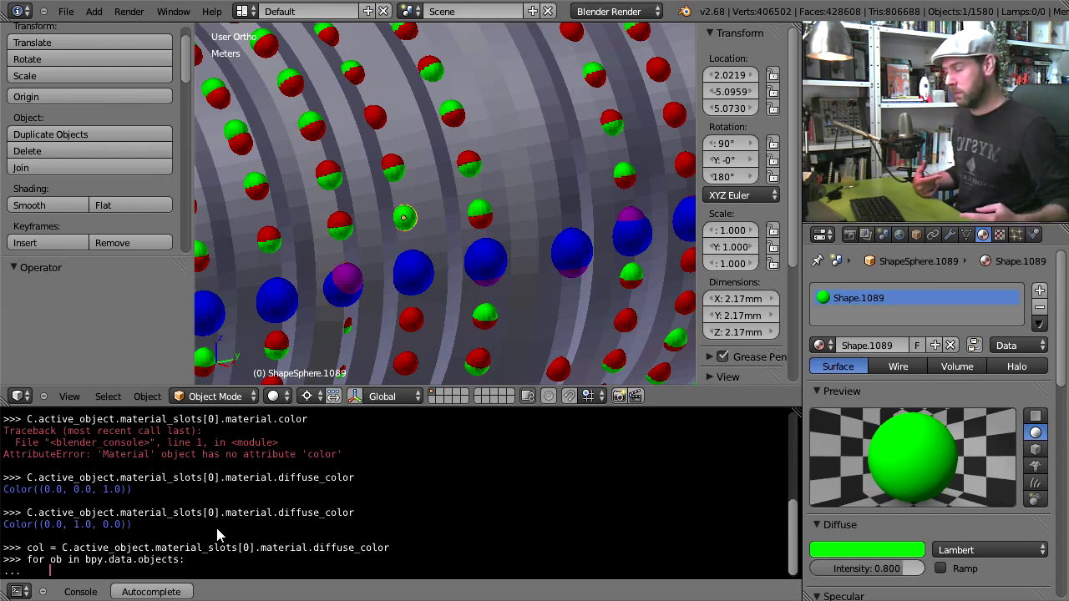
pyautogui.write('try:')
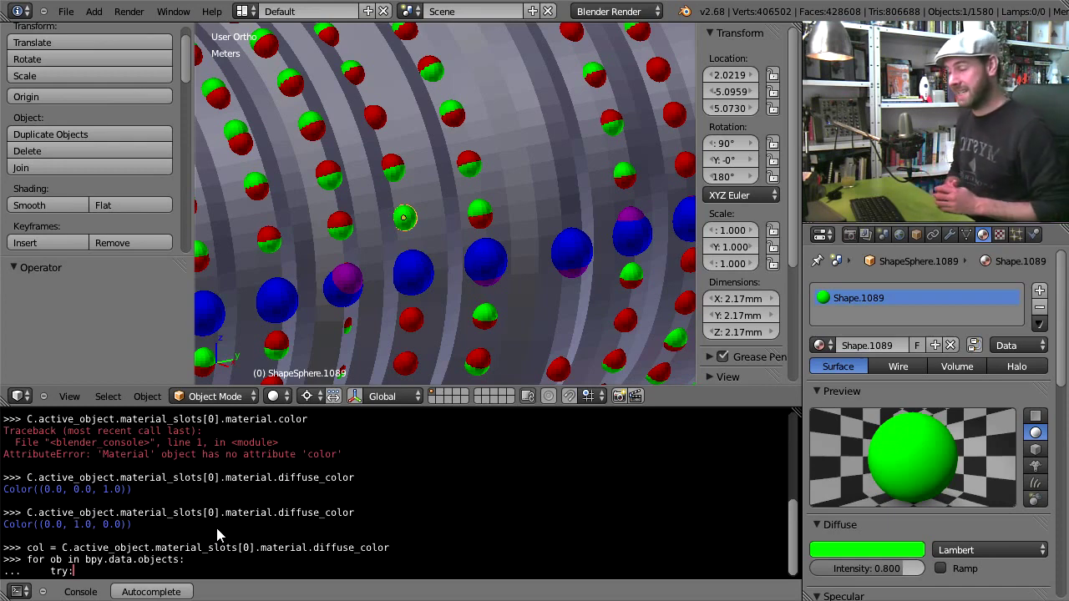
pyautogui.press('Return')
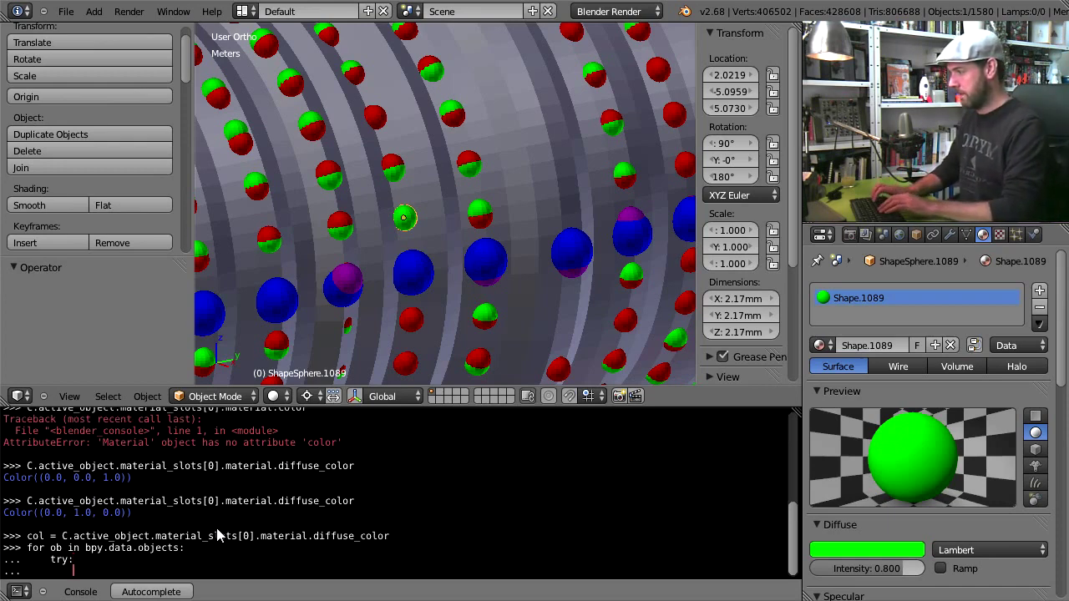
# Inside the try block, add the condition "if ob.material_slots[0].material.diffuse_color == col:"
pyautogui.write('if ')
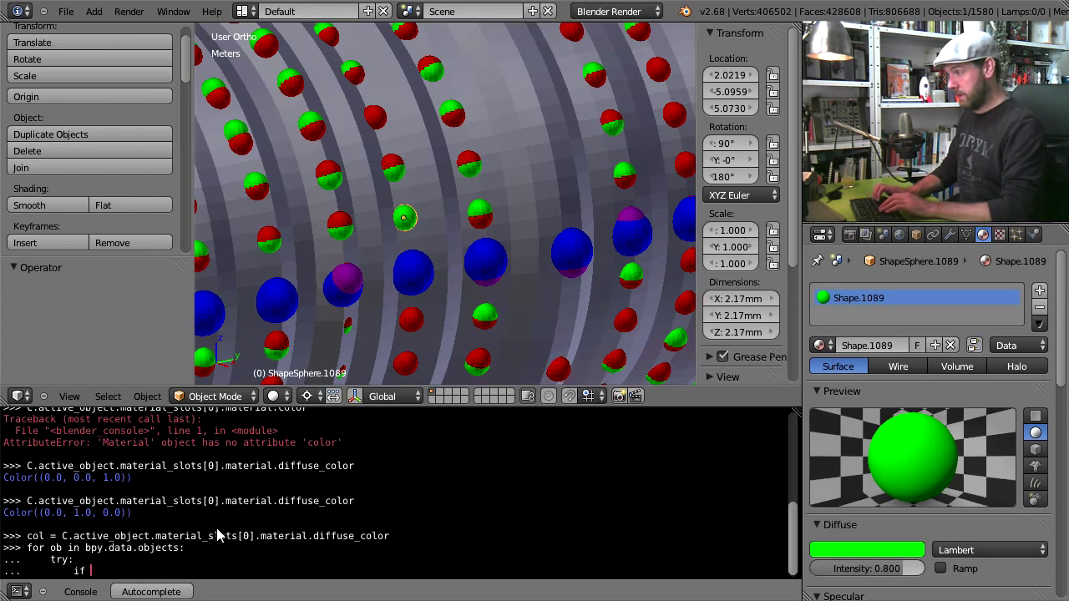
pyautogui.write('ob.maca')
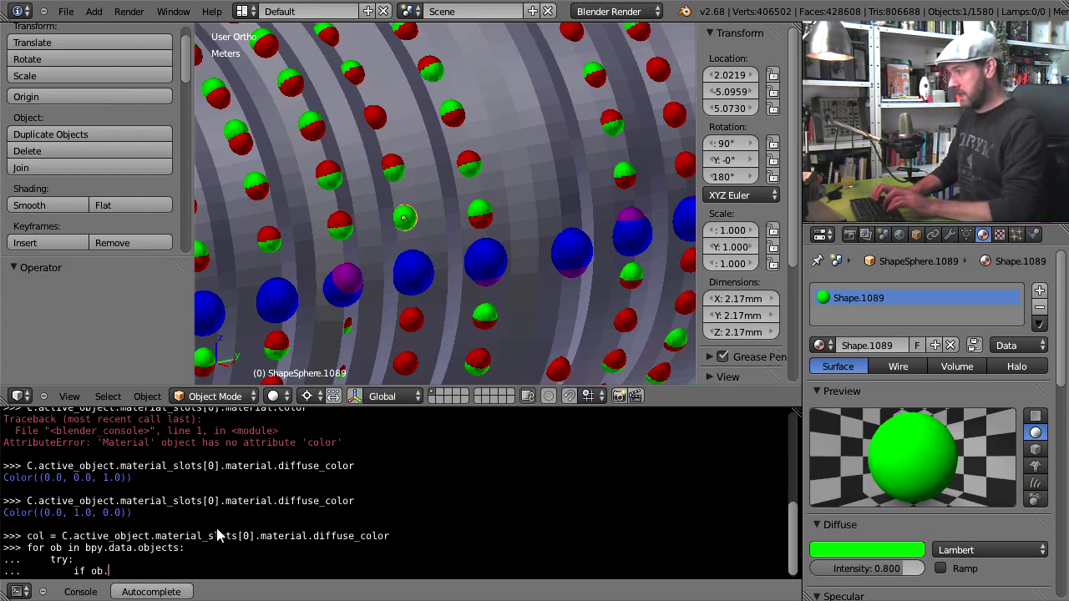
pyautogui.press('BackSpace')
pyautogui.press('BackSpace')
pyautogui.write('ter')
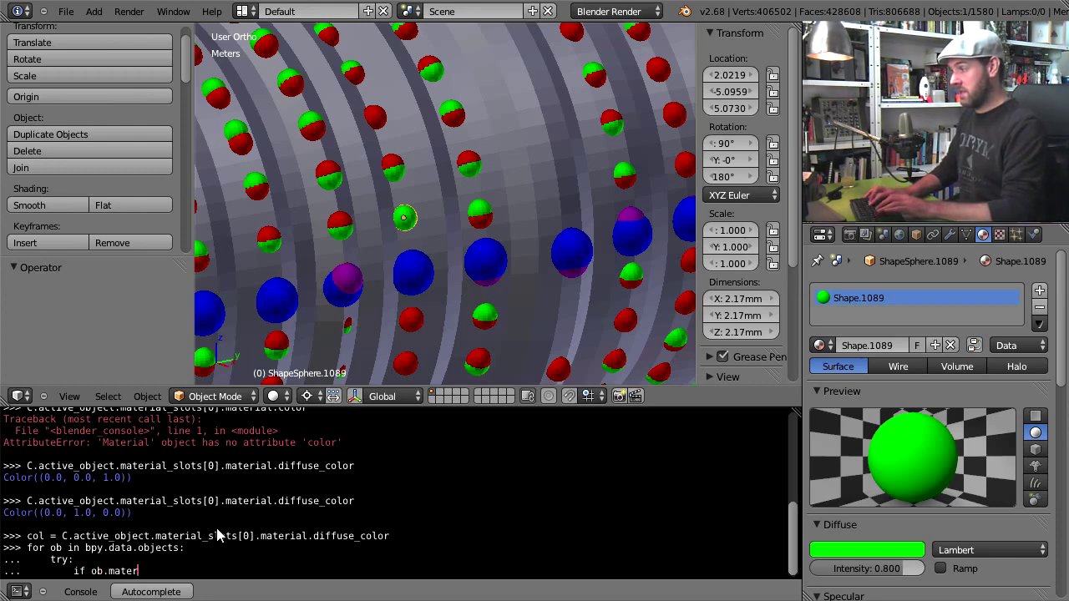
pyautogui.write('ial_slots')
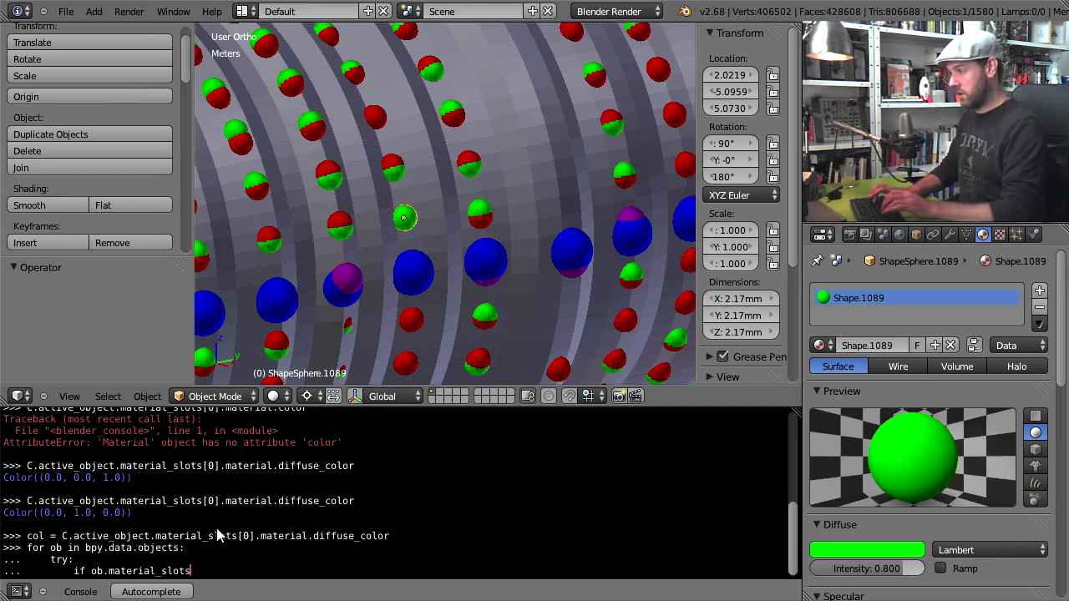
pyautogui.write('[0].mate')
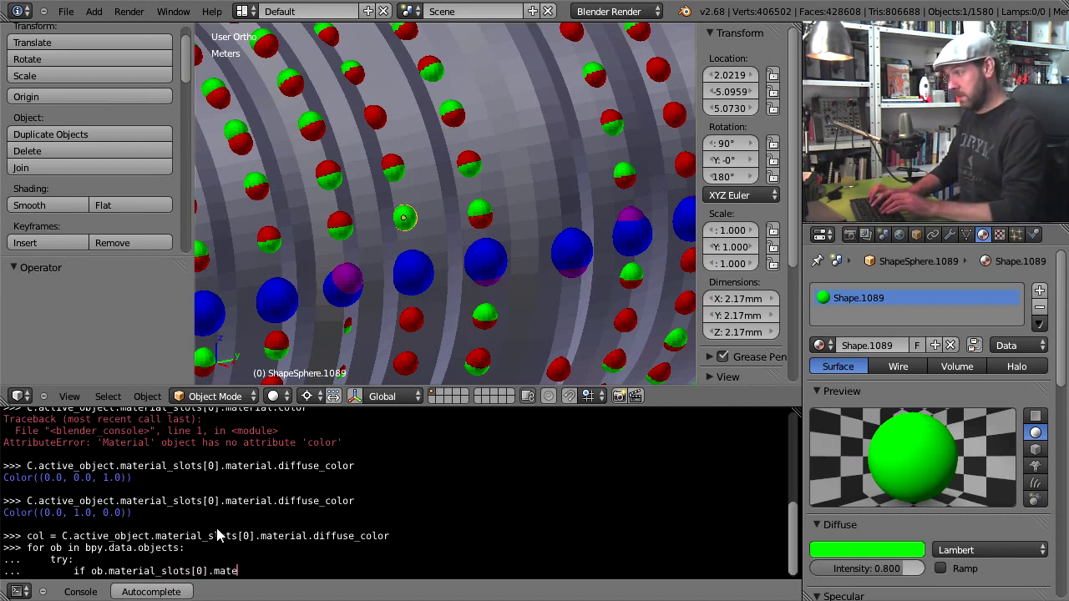
pyautogui.write('rial.di')
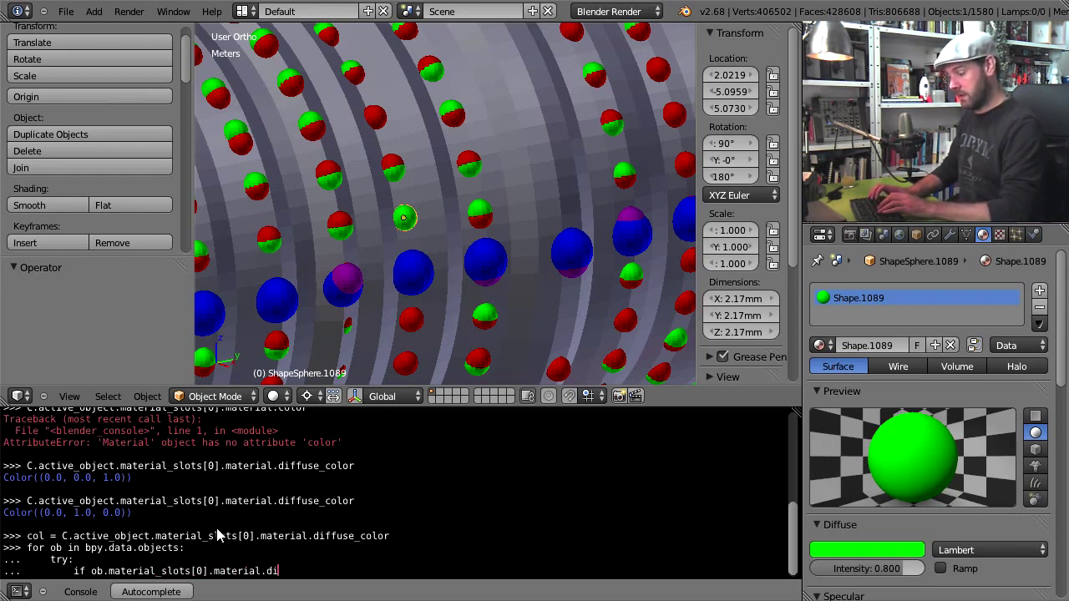
pyautogui.write('ffuse_co')
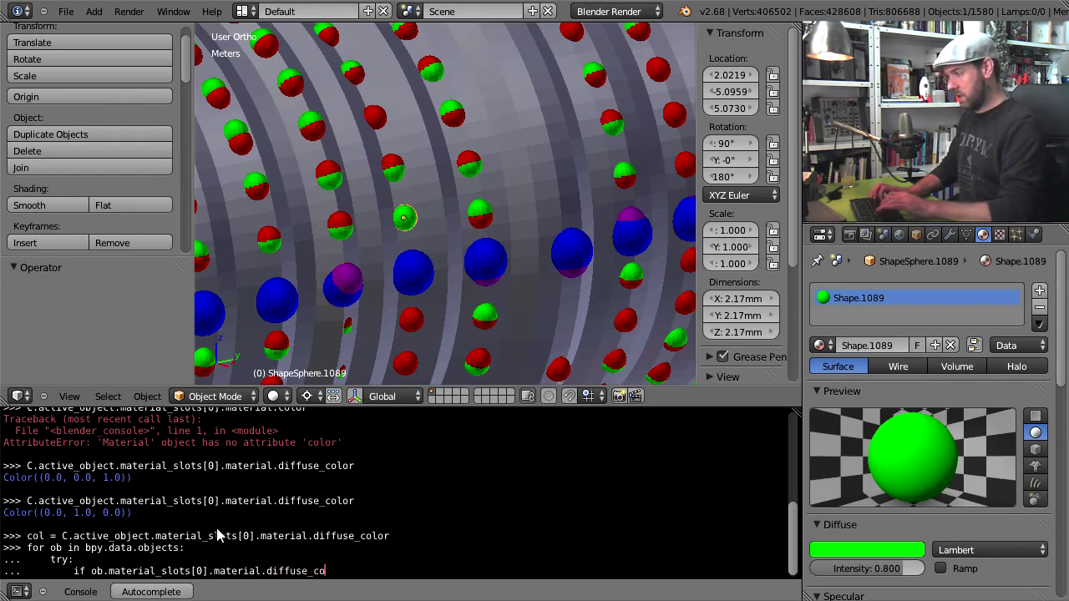
pyautogui.write('lor == ')
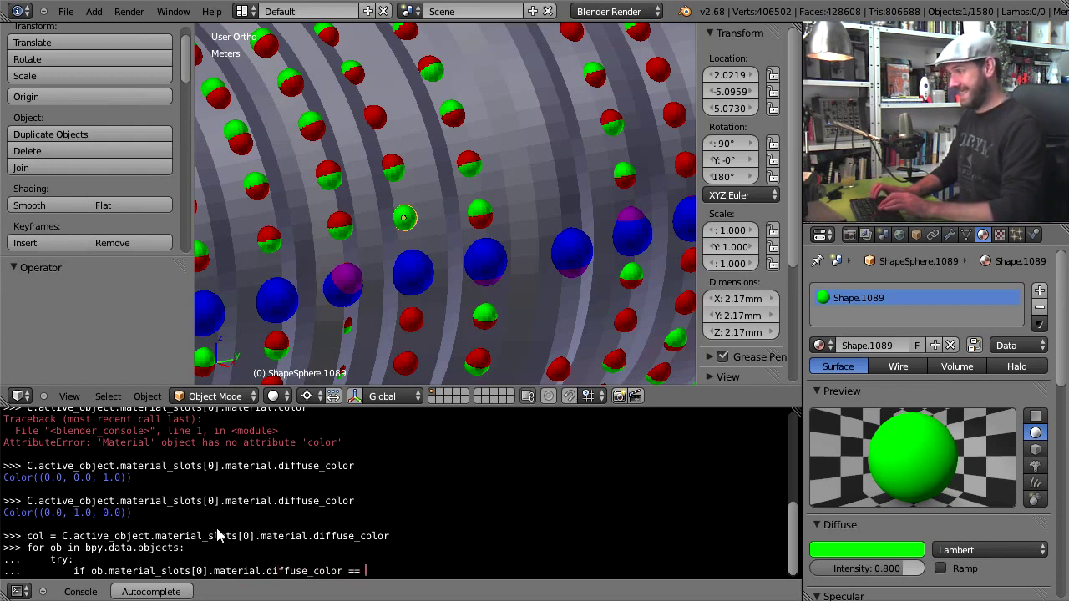
pyautogui.write('col')
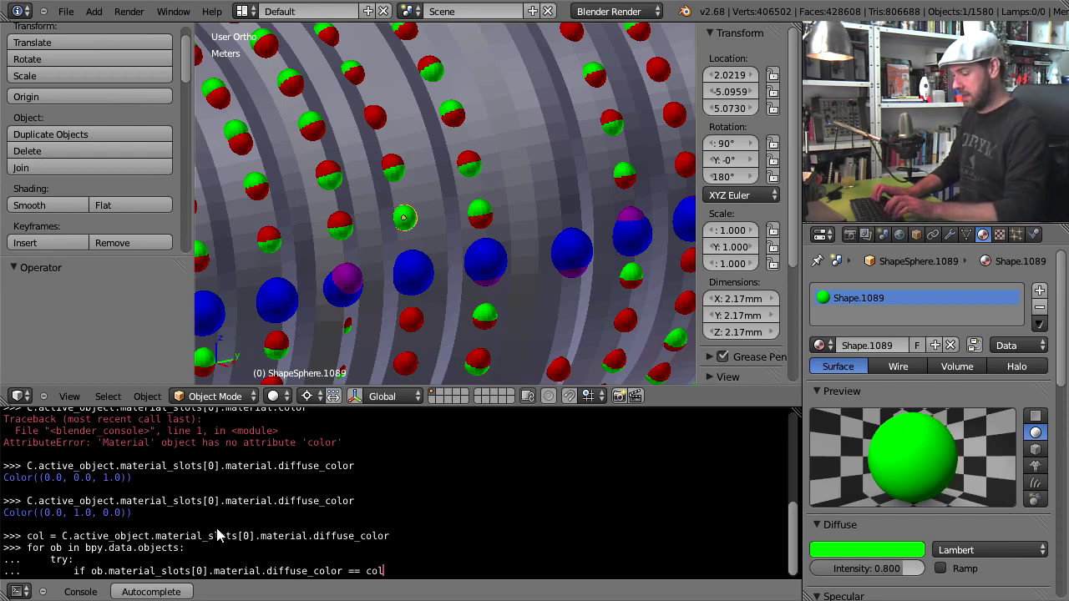
pyautogui.write(':')
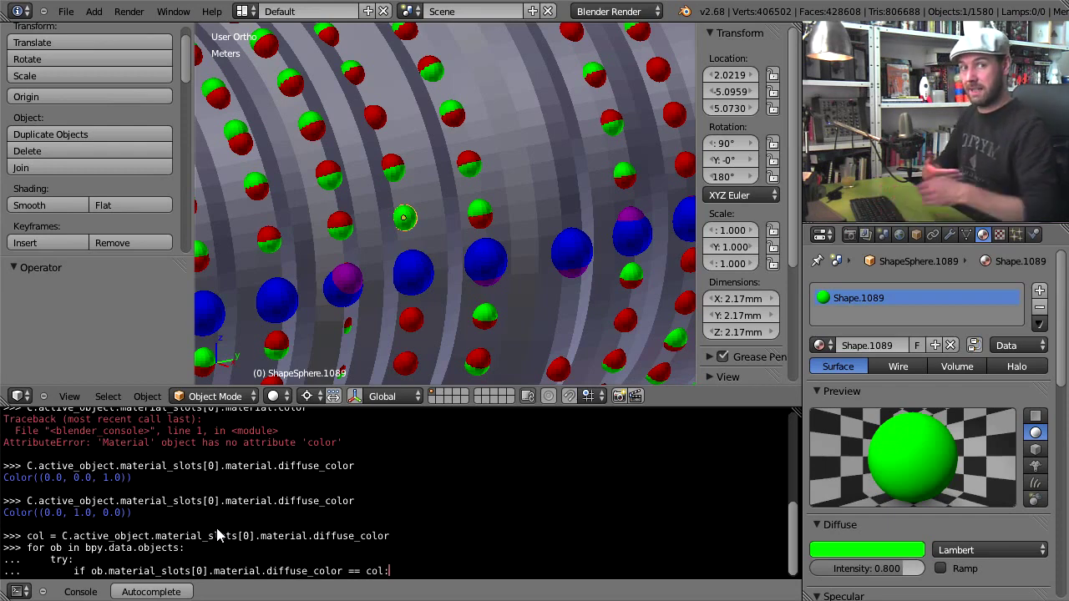
pyautogui.press('Return')
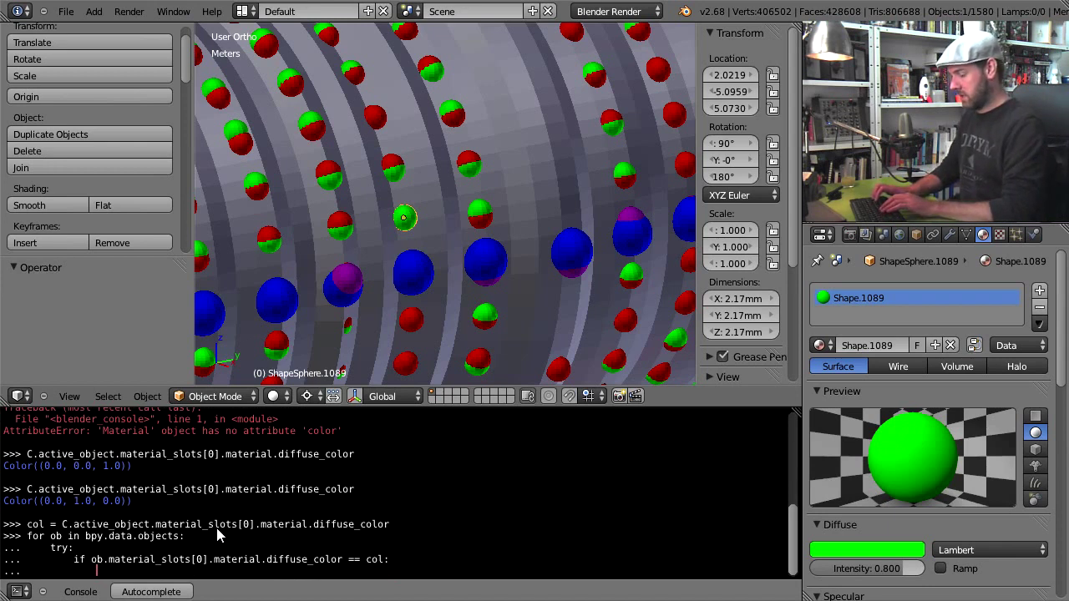
# Make the condition's body select the matching object with "ob.select = True"
pyautogui.write('ob.sele')
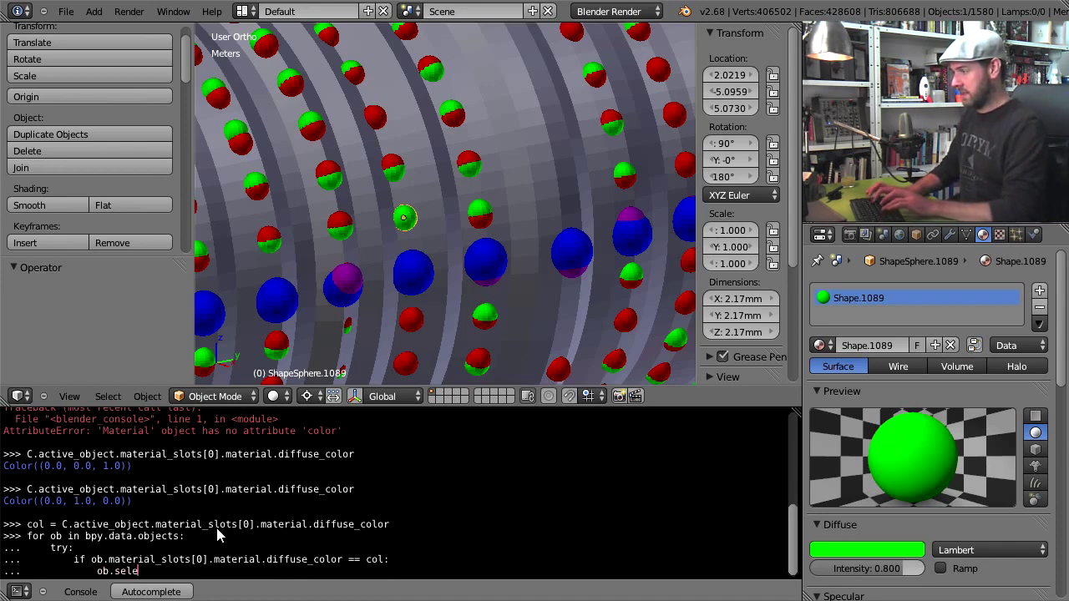
pyautogui.write('ct -=')
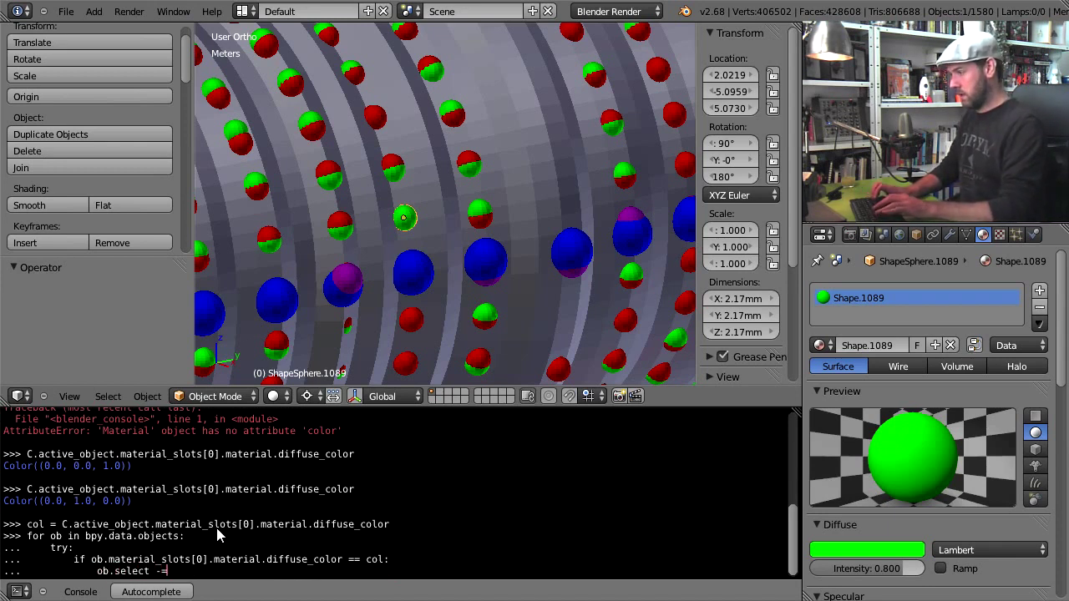
pyautogui.press('BackSpace')
pyautogui.press('BackSpace')
pyautogui.write('= True')
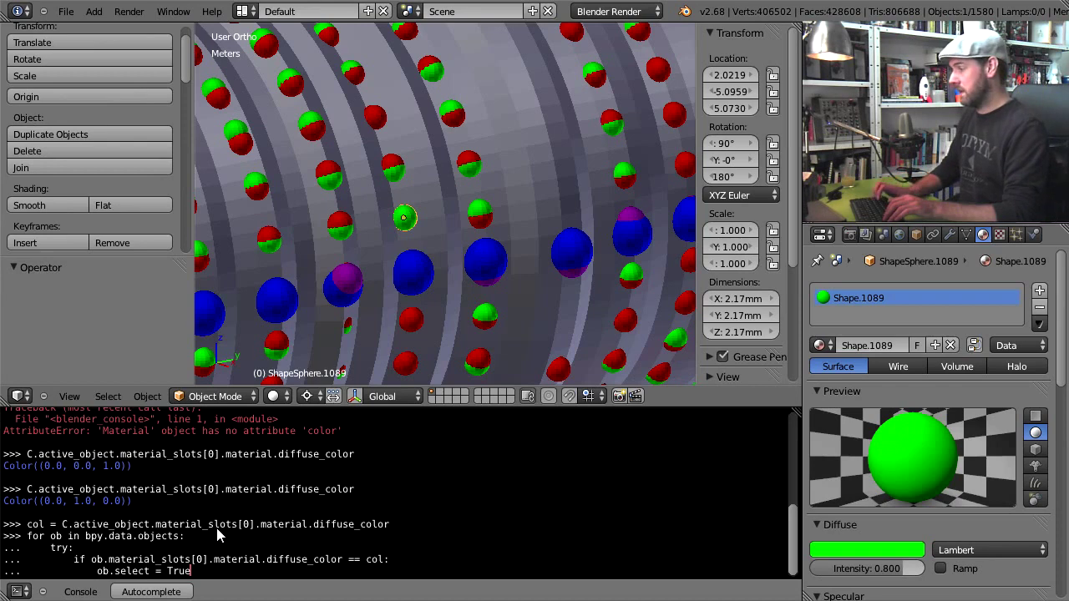
pyautogui.press('Return')
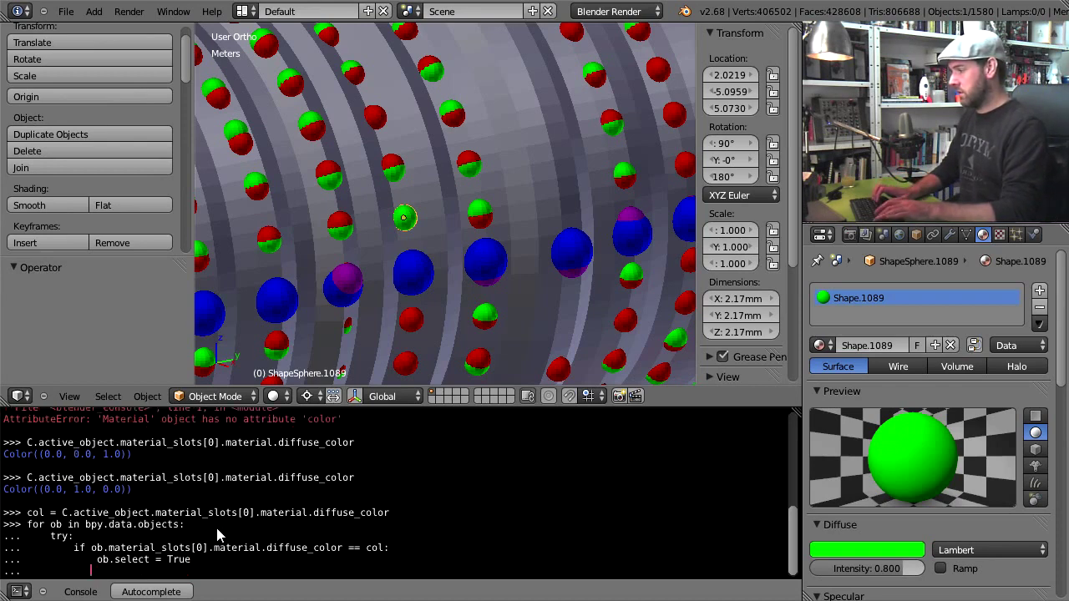
# Reduce the indentation to the level of "try:" and add an "except:" line
pyautogui.press('BackSpace')
pyautogui.press('BackSpace')
pyautogui.press('BackSpace')
pyautogui.press('BackSpace')
pyautogui.press('BackSpace')
pyautogui.press('BackSpace')
pyautogui.press('BackSpace')
pyautogui.press('BackSpace')
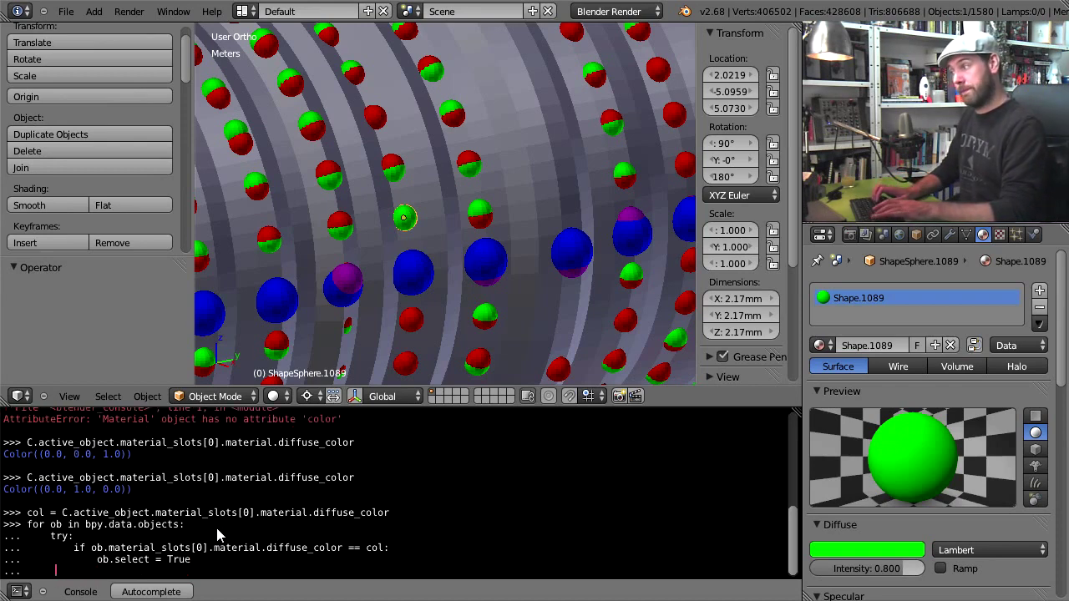
pyautogui.write('exe')
pyautogui.press('BackSpace')
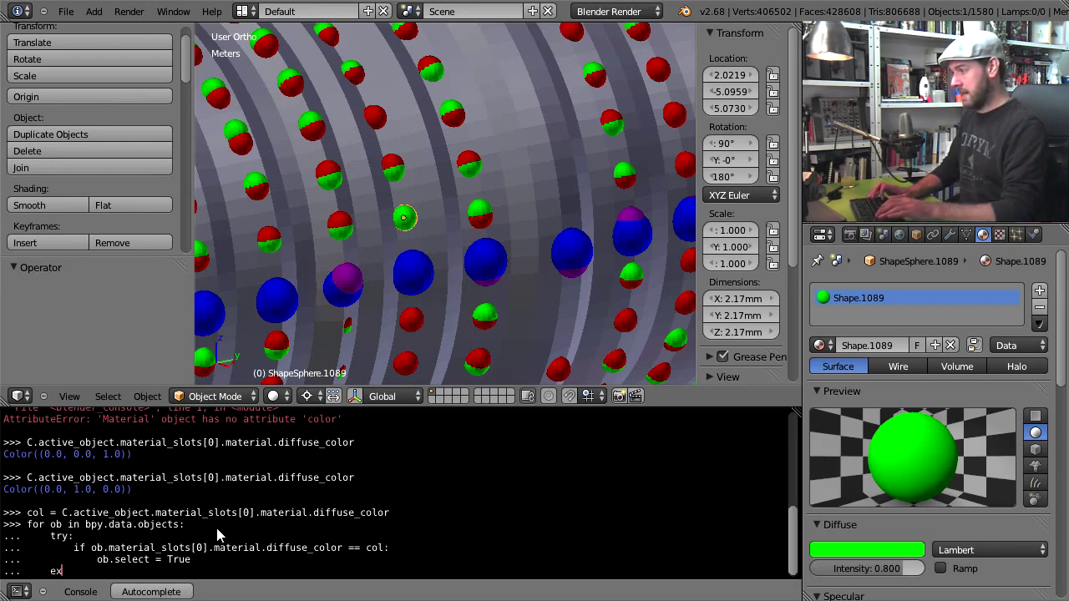
pyautogui.write('ce')
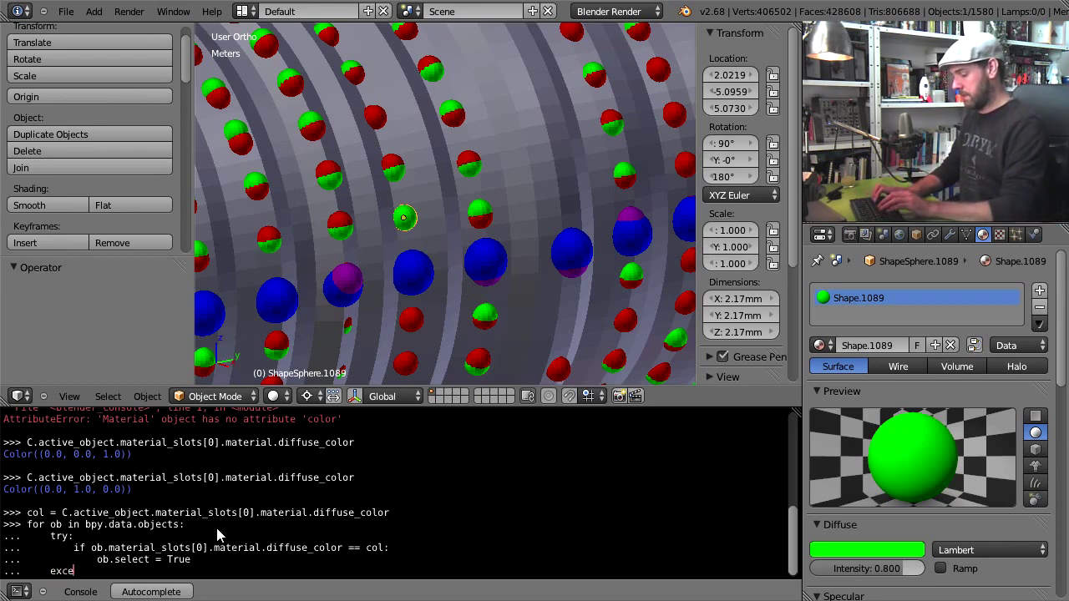
pyautogui.write('pt:')
pyautogui.press('Return')
# Put "pass" in the except branch and run the finished loop to select all spheres of the stored color
pyautogui.press('BackSpace')
pyautogui.press('BackSpace')
pyautogui.press('BackSpace')
pyautogui.press('BackSpace')
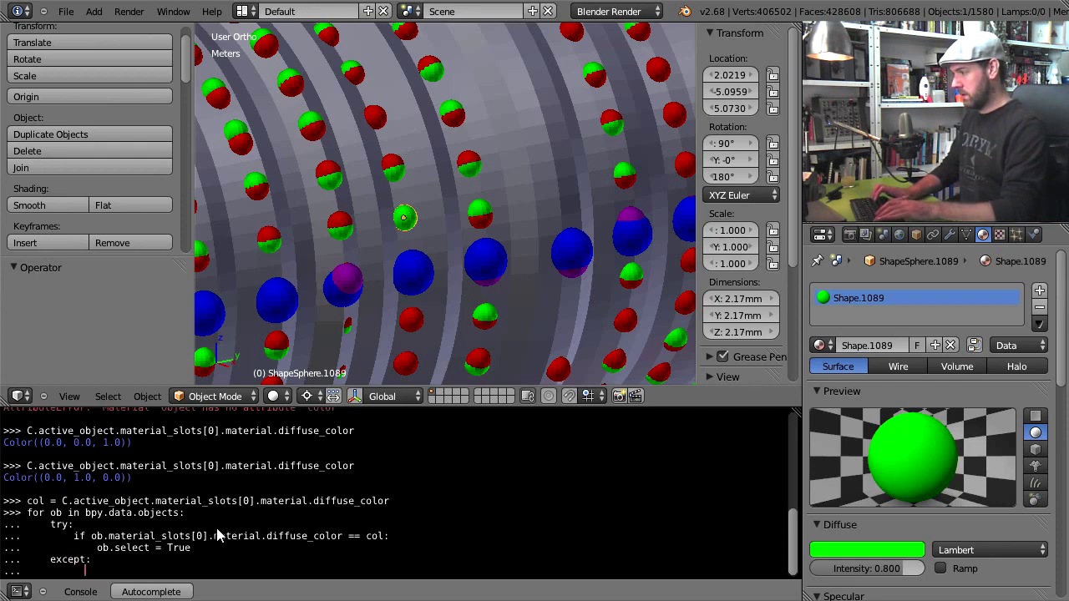
pyautogui.write('pass')
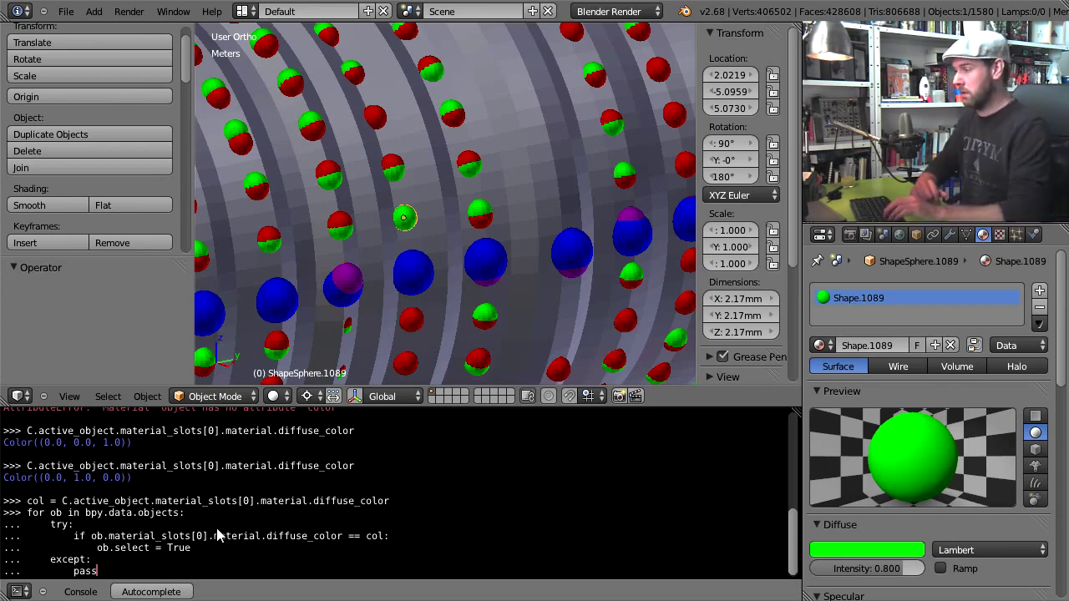
pyautogui.press('Return')
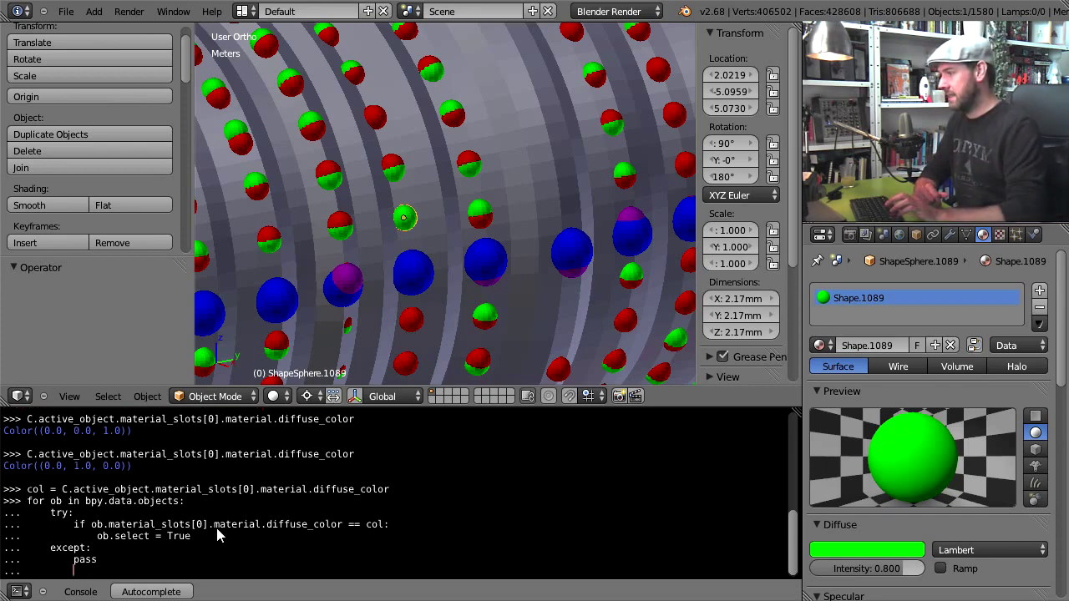
pyautogui.press('Return')
# Temporarily move the selected spheres off the horn to check the selection, and cancel the move
pyautogui.scroll(-5, 477, 239)
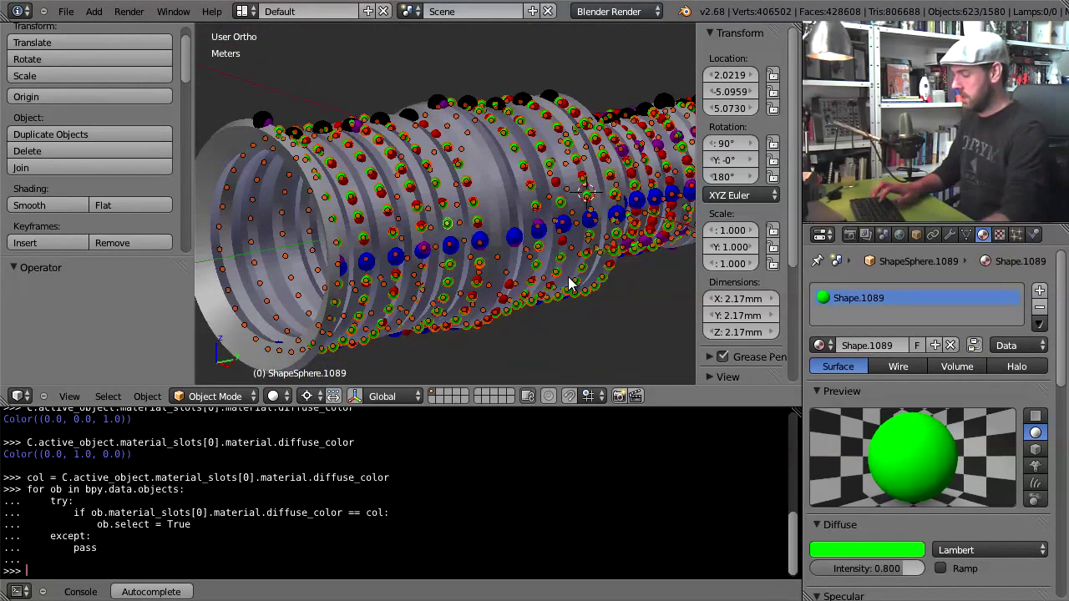
pyautogui.press('g')
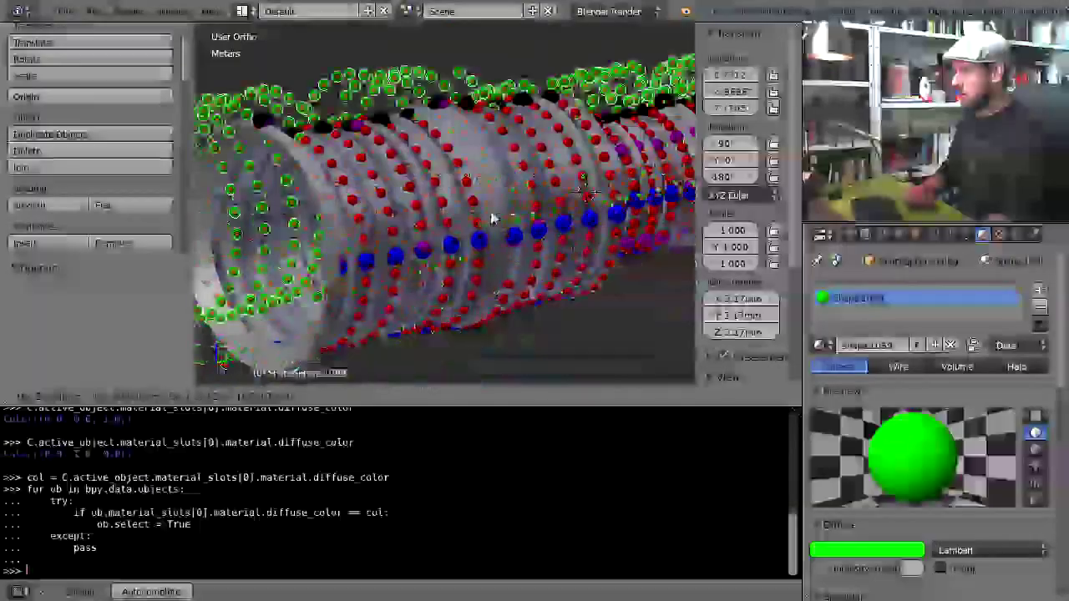
pyautogui.rightClick(554, 234)
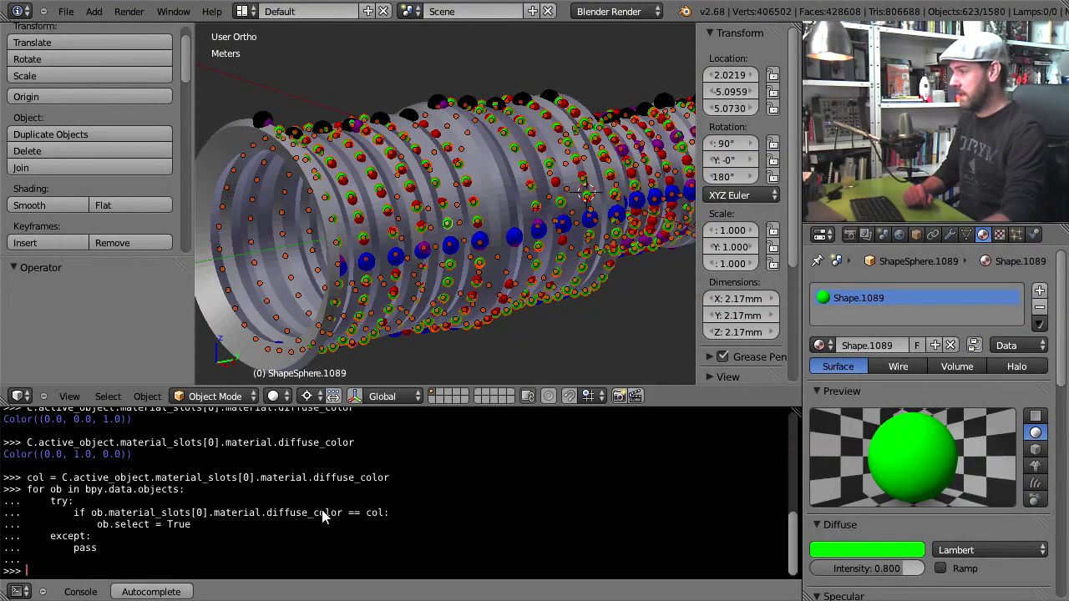
# Split the 3D view vertically, turn the new area into a Text Editor and create a new text block in it
pyautogui.moveTo(798, 25); pyautogui.dragTo(485, 34)
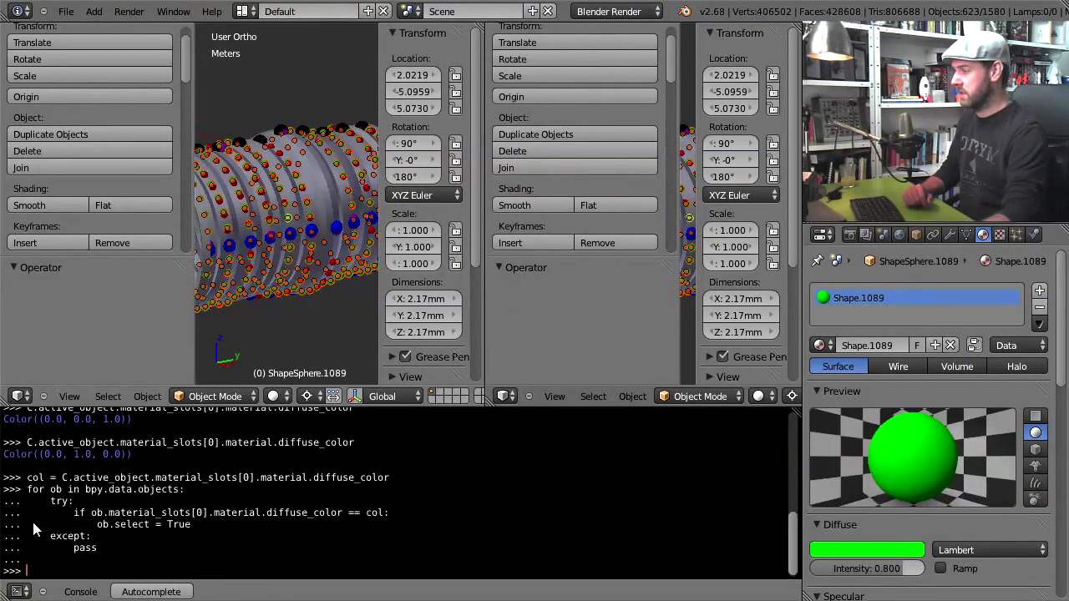
pyautogui.click(508, 395)
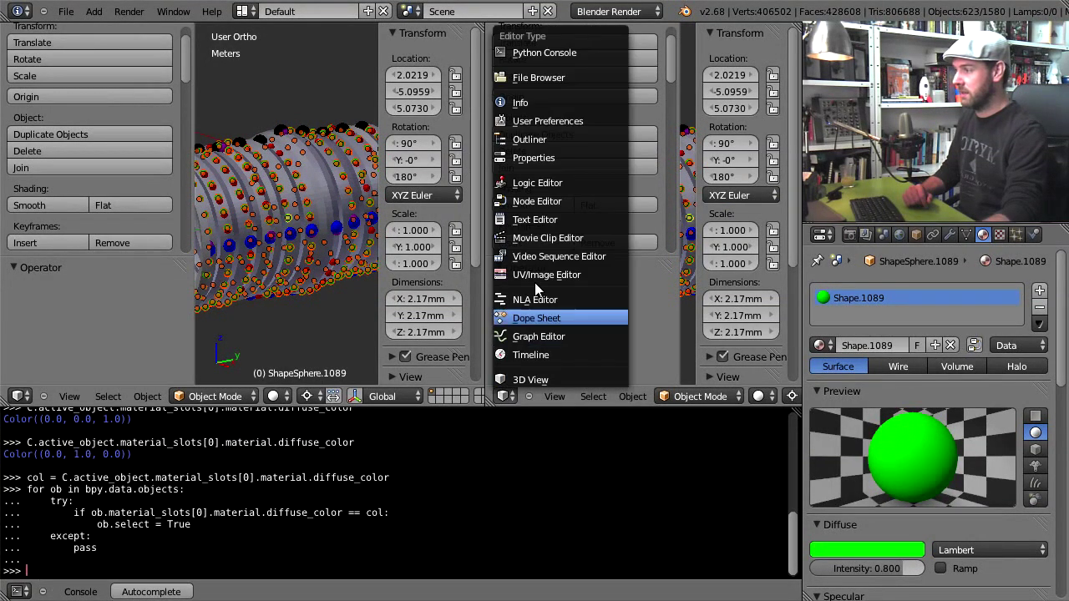
pyautogui.click(539, 220)
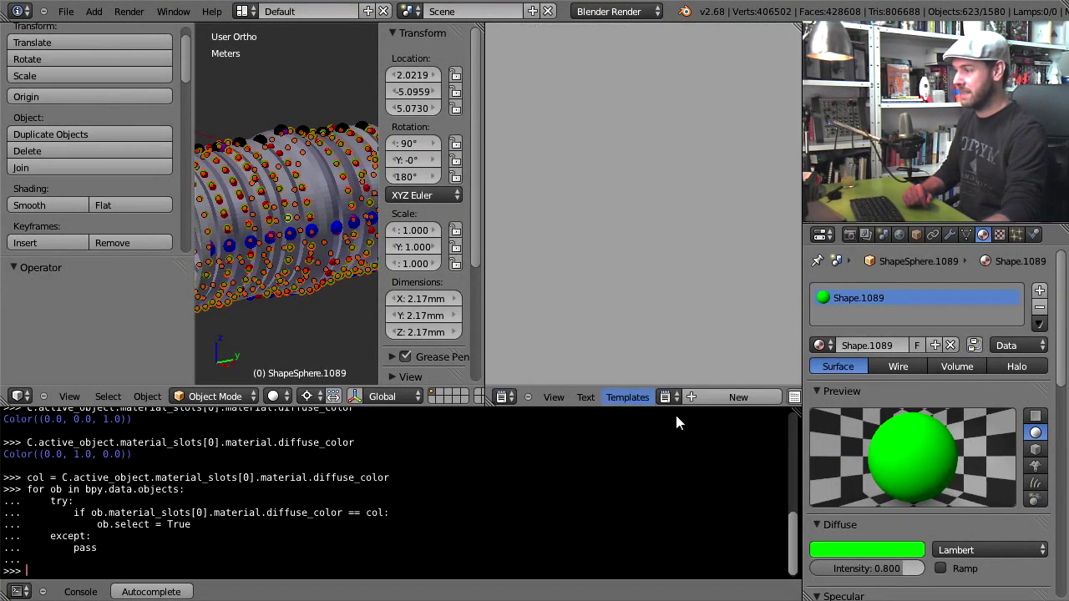
pyautogui.click(736, 398)
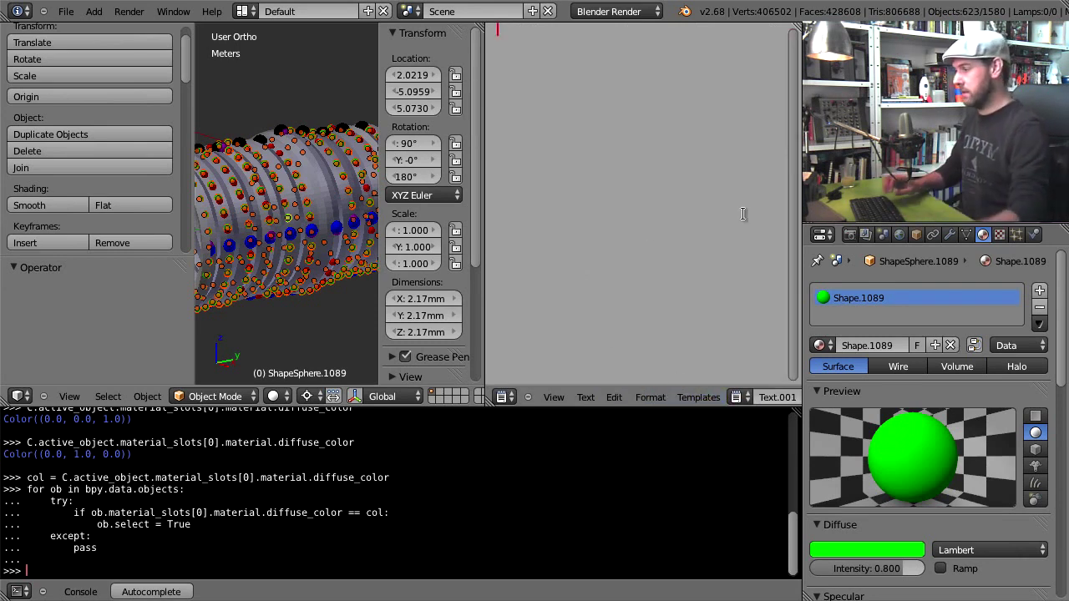
# Copy the console code from the "col =" assignment to the end of the loop and paste it into the new text block
pyautogui.moveTo(390, 475); pyautogui.dragTo(153, 477)
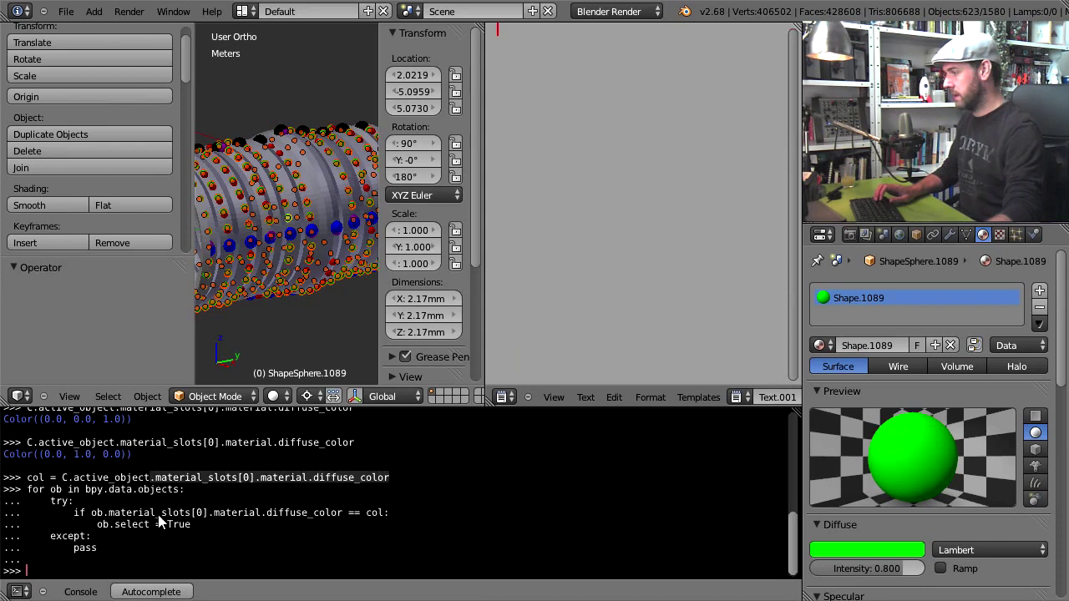
pyautogui.moveTo(63, 566); pyautogui.dragTo(10, 476)
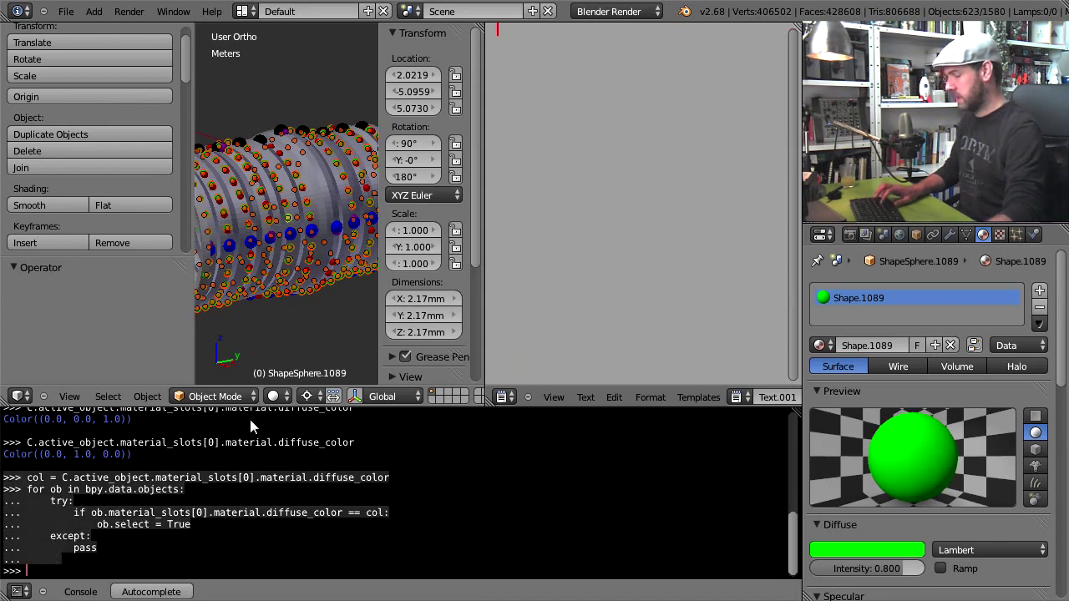
pyautogui.write('>>> col = C.active_object.material_slots[0].material.diffuse_color >>> for ob in bpy.data.objects: ...     try: ...         if ob.material_slots[0].material.diffuse_color == col: ...             ob.select = True ...     except: ...         pass ...')
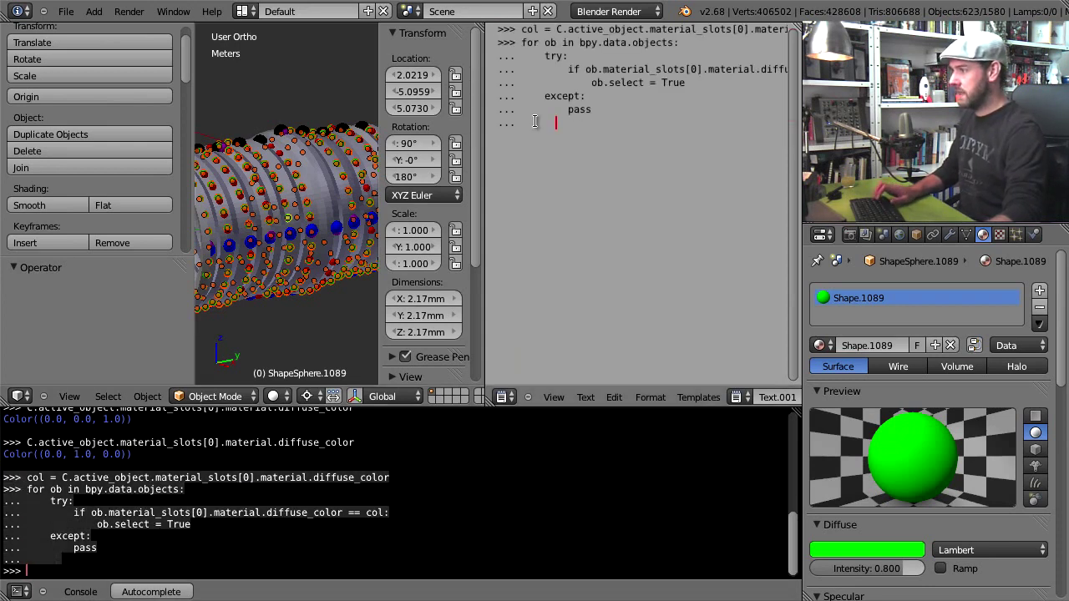
# Delete the empty "..." prompt line at the end of the pasted script
pyautogui.press('BackSpace')
pyautogui.press('BackSpace')
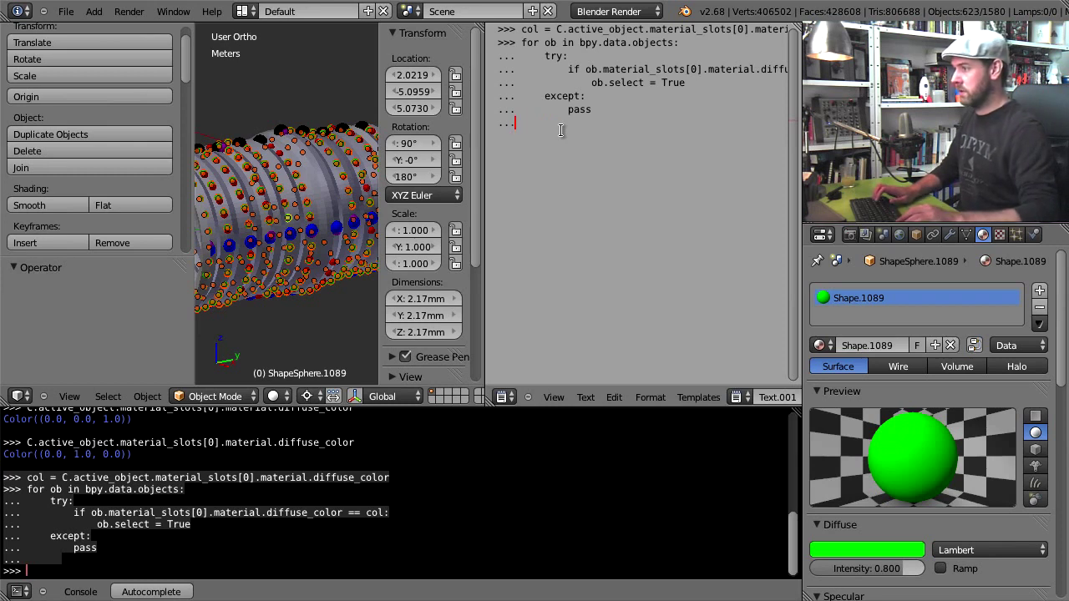
pyautogui.hotkey('shift', 'Home')
pyautogui.press('BackSpace')
pyautogui.press('BackSpace')
# Remove the leading "..." prompts from the script lines "pass" up through "try:"
pyautogui.press('Home')
pyautogui.press('Delete')
pyautogui.press('Delete')
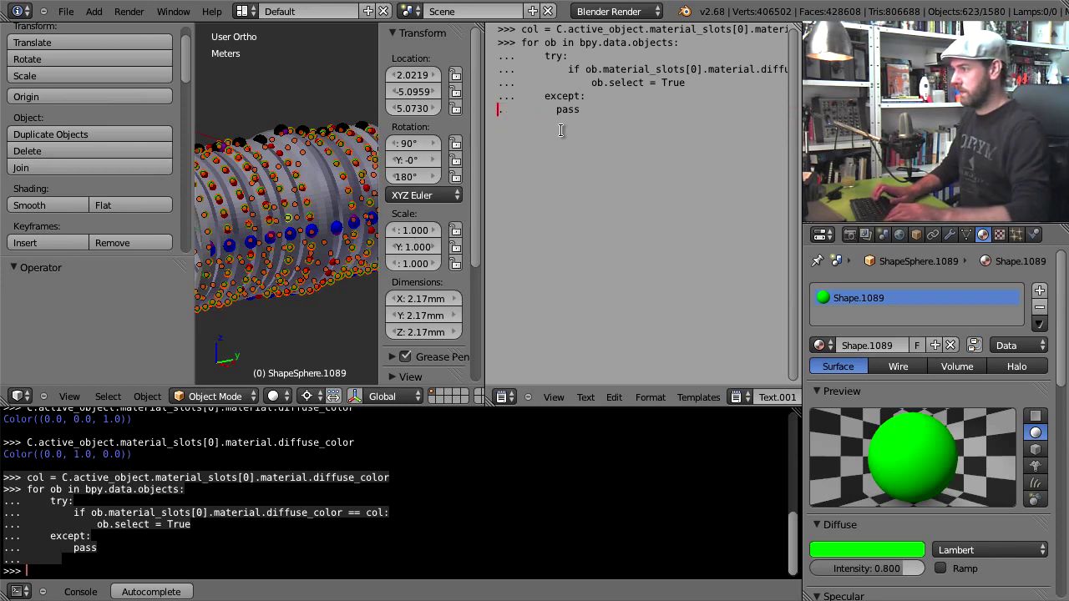
pyautogui.press('Delete')
pyautogui.press('Up')
pyautogui.press('Delete')
pyautogui.press('Delete')
pyautogui.press('Delete')
pyautogui.press('Up')
pyautogui.press('Delete')
pyautogui.press('Delete')
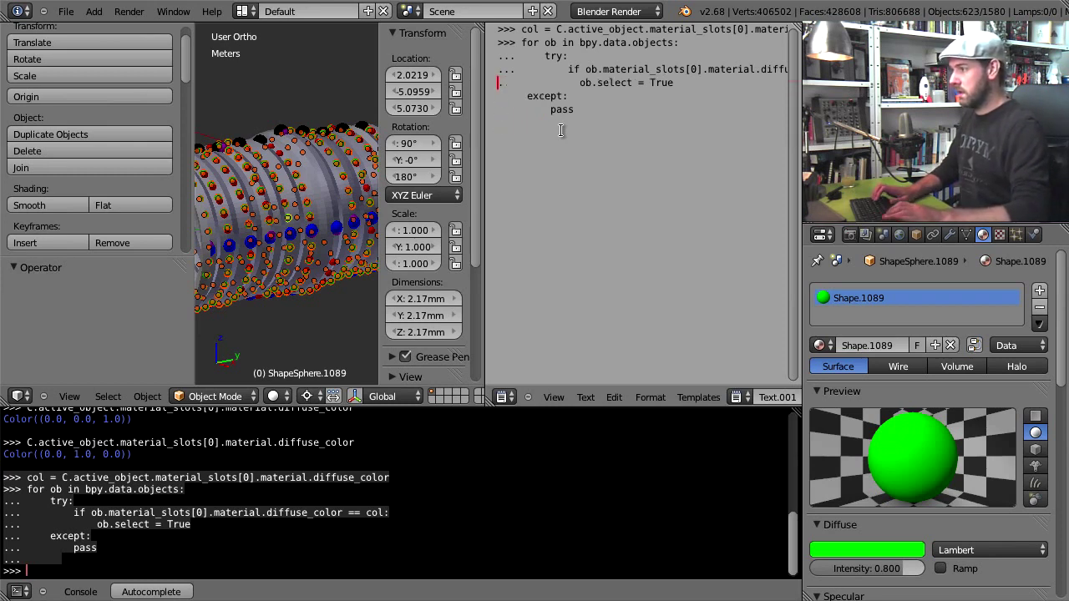
pyautogui.press('Delete')
pyautogui.press('Up')
pyautogui.press('Delete')
pyautogui.press('Delete')
pyautogui.press('Delete')
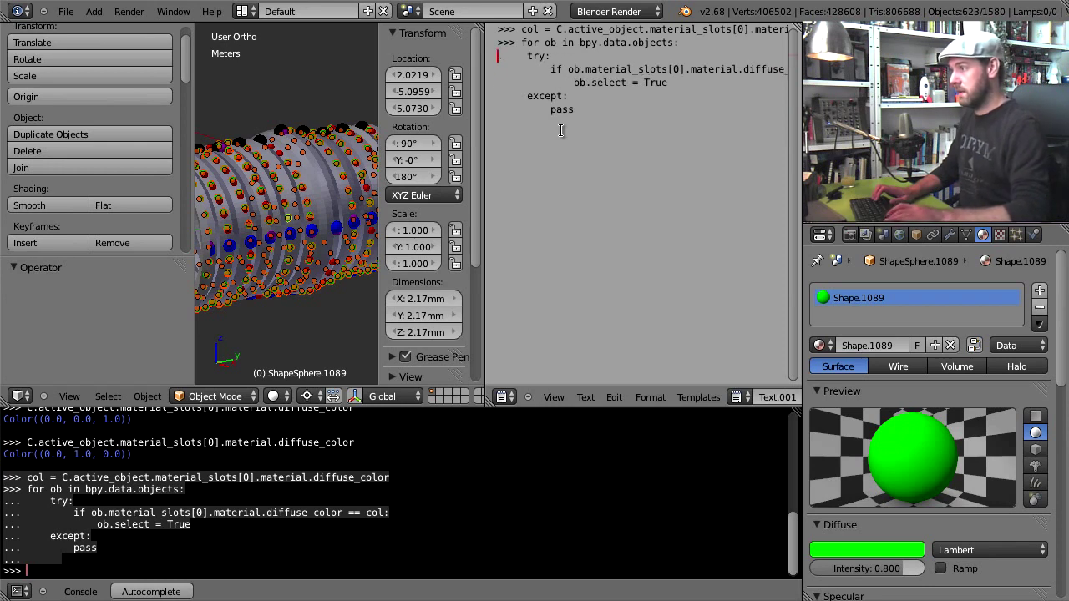
# Remove the leading ">>>" prompts from the "for ob in bpy.data.objects:" and "col =" lines of the script
pyautogui.press('Up')
pyautogui.press('Delete')
pyautogui.press('Delete')
pyautogui.press('Delete')
pyautogui.press('Delete')
pyautogui.press('Delete')
pyautogui.press('Delete')
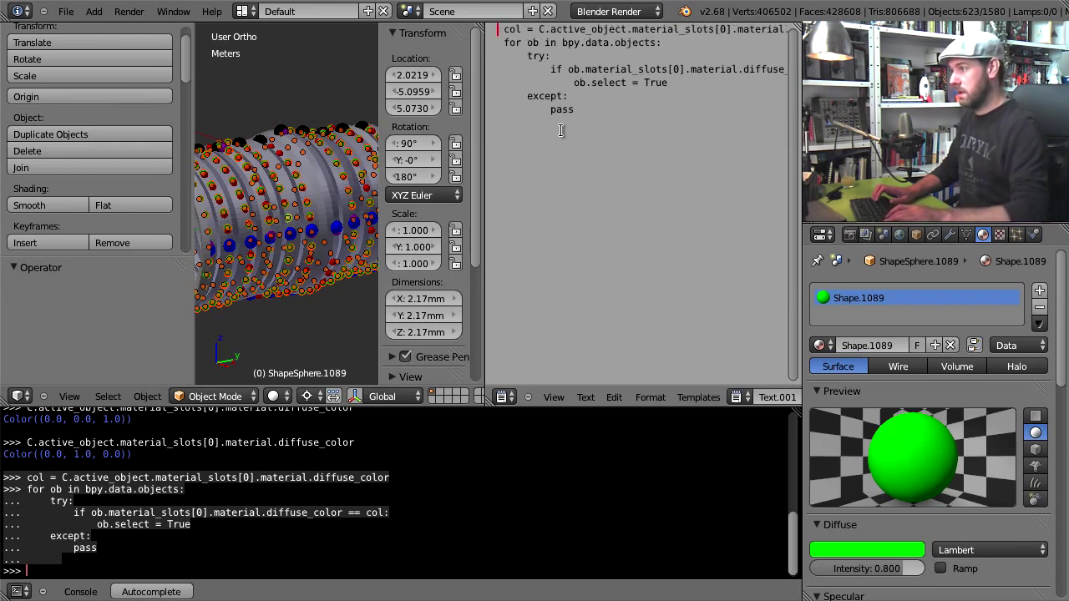
pyautogui.press('Delete')
# Remove the leftover leading space from each script line from "for ob" down to "pass"
pyautogui.press('Down')
pyautogui.press('Delete')
pyautogui.press('Down')
pyautogui.press('Delete')
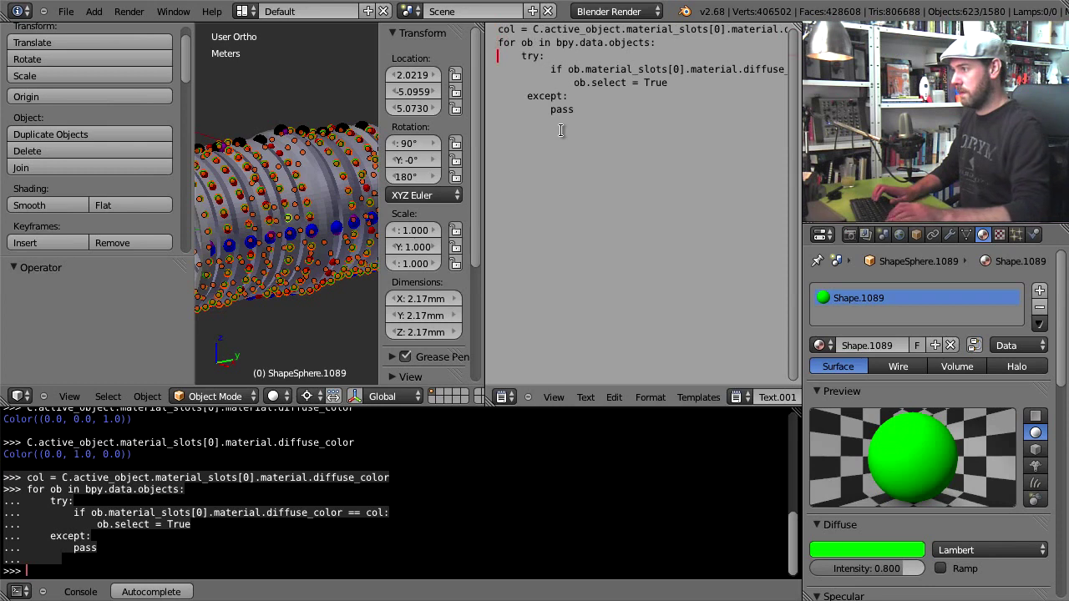
pyautogui.press('Down')
pyautogui.press('Delete')
pyautogui.press('Delete')
pyautogui.press('Down')
pyautogui.press('Delete')
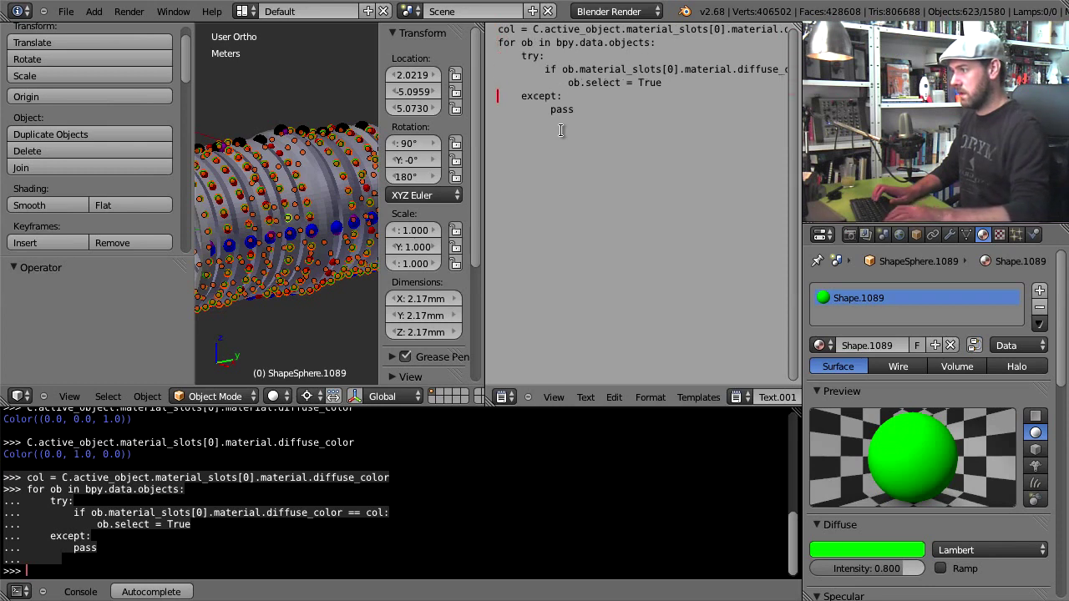
pyautogui.press('Delete')
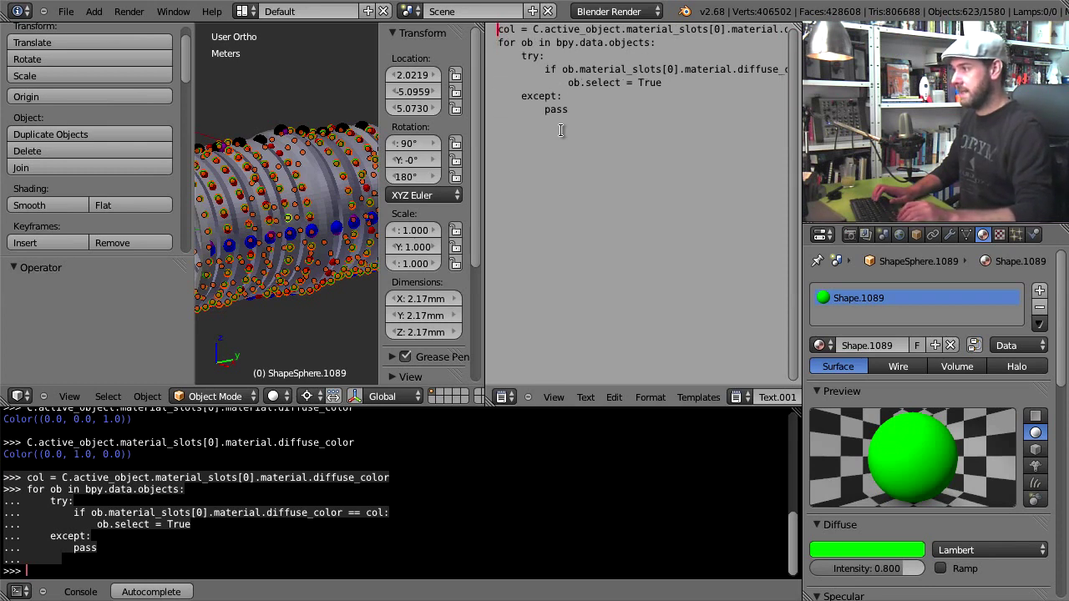
# Add an "import bpy" line followed by a blank line at the beginning of the script
pyautogui.press('Return')
pyautogui.press('Return')
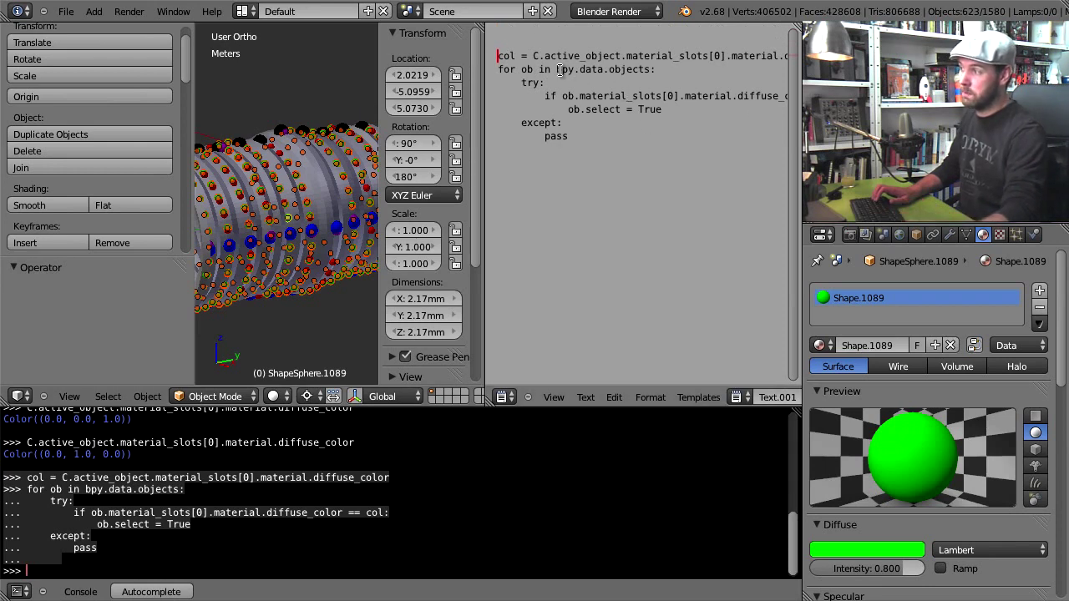
pyautogui.click(514, 30)
pyautogui.write('import bpy')
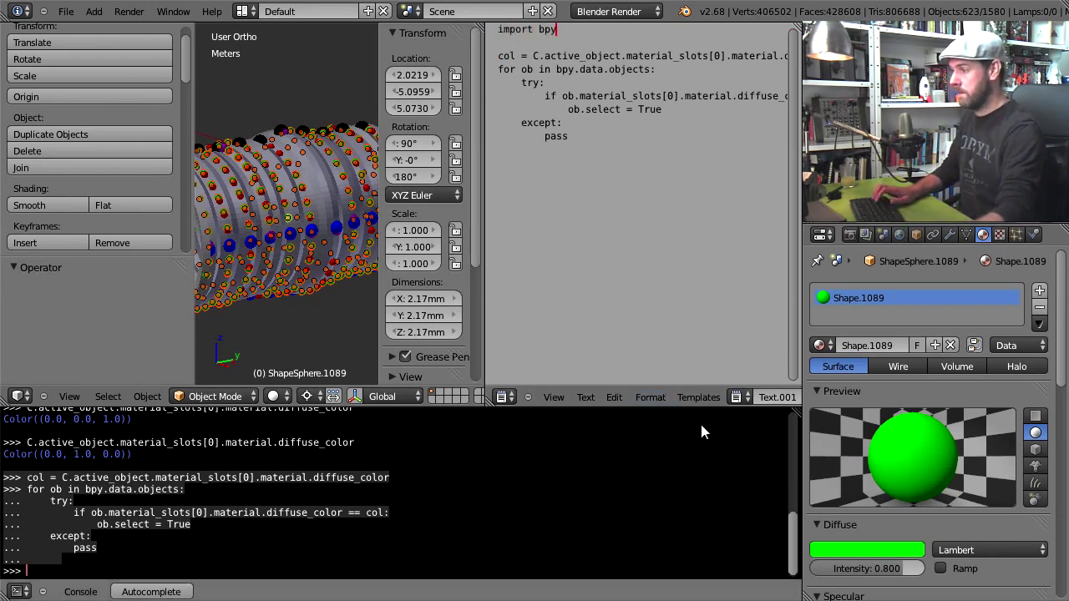
# Turn on syntax highlighting, word wrap and line numbers for the script text
pyautogui.scroll(-5, 718, 394)
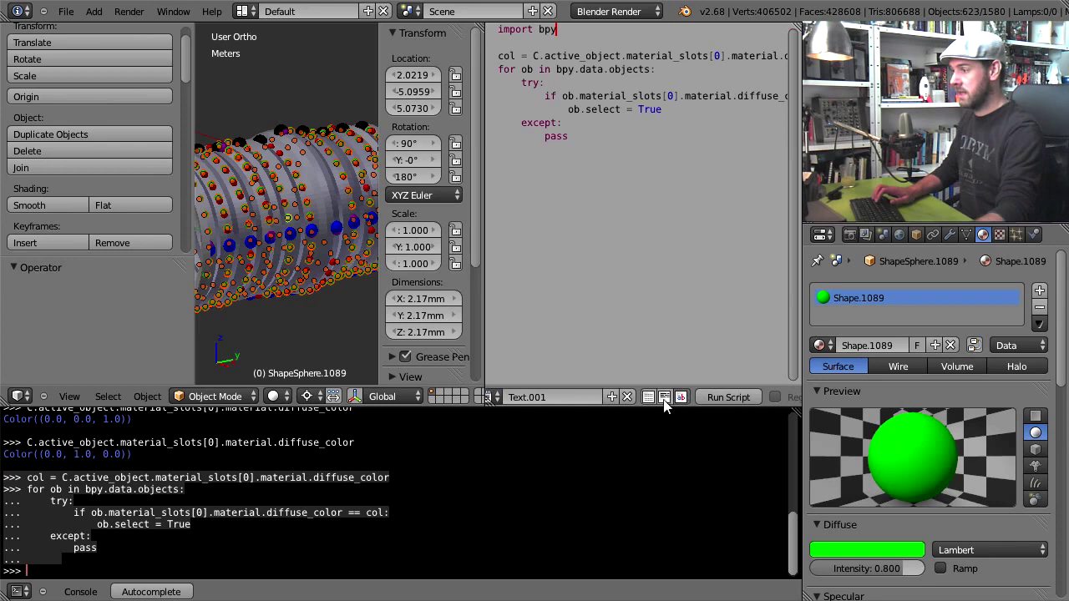
pyautogui.click(664, 397)
pyautogui.click(648, 397)
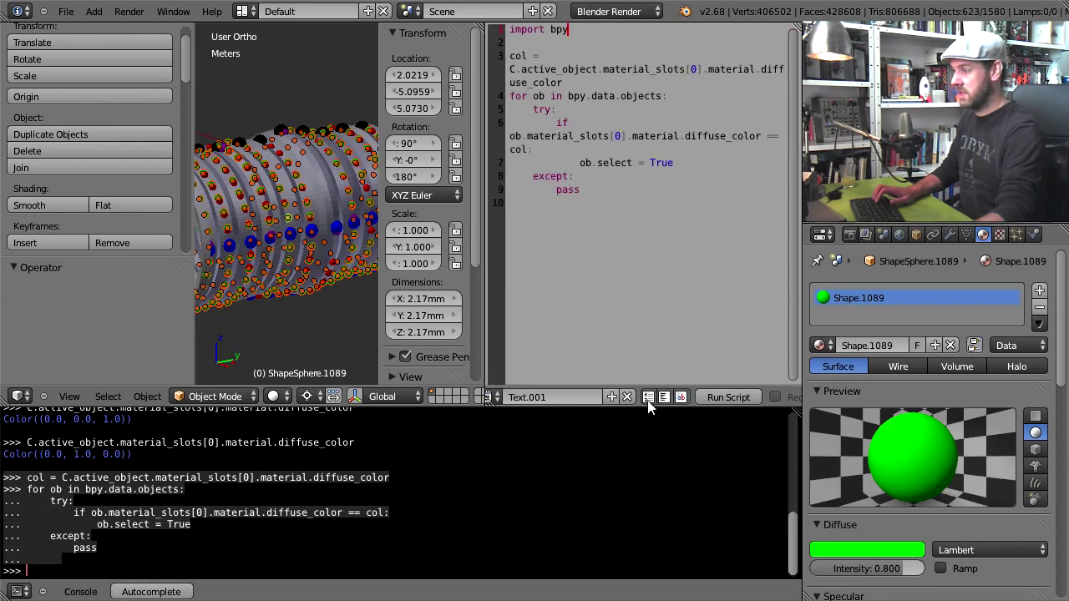
# Run the script and hide the 3D view's tool shelf and properties region
pyautogui.click(731, 396)
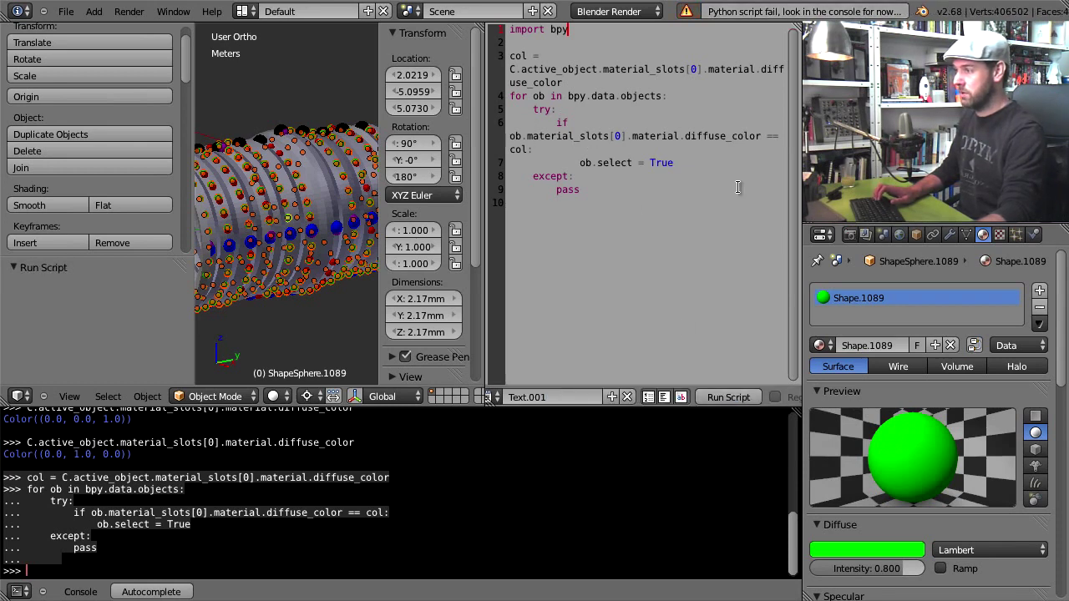
pyautogui.press('t')
pyautogui.press('n')
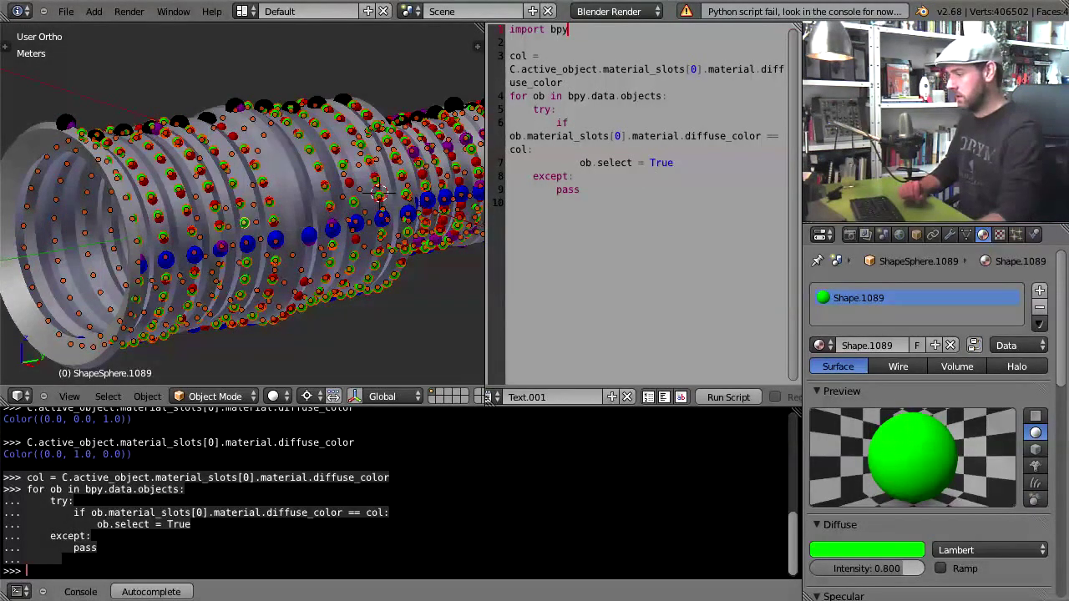
# Read the script error in the system console and look up the variable C in the Python console's introductory notes
pyautogui.hotkey('alt', 'Tab')
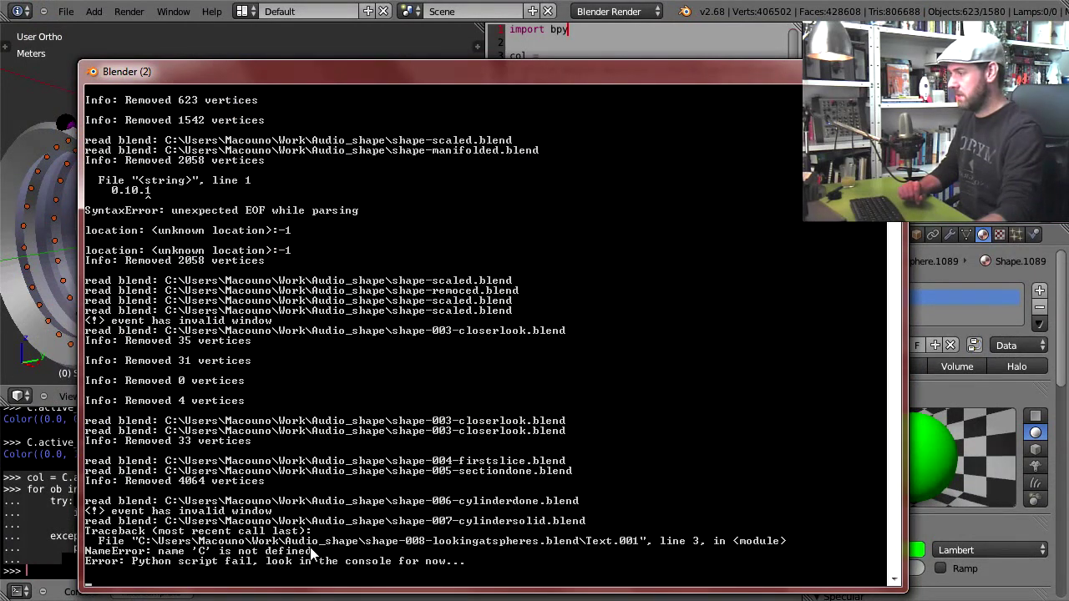
pyautogui.click(588, 6)
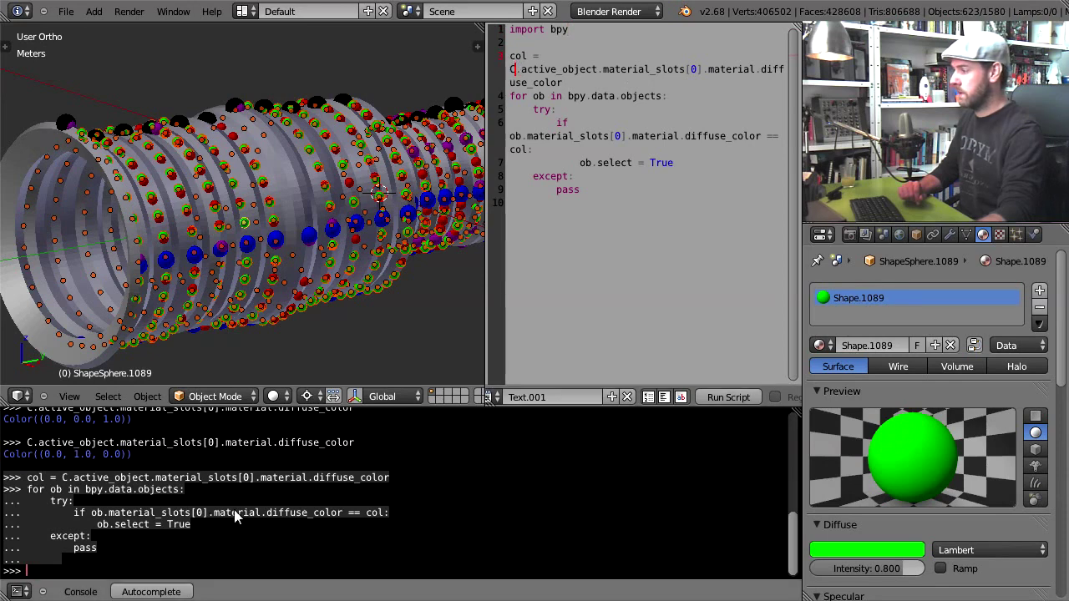
pyautogui.moveTo(789, 540); pyautogui.dragTo(791, 457)
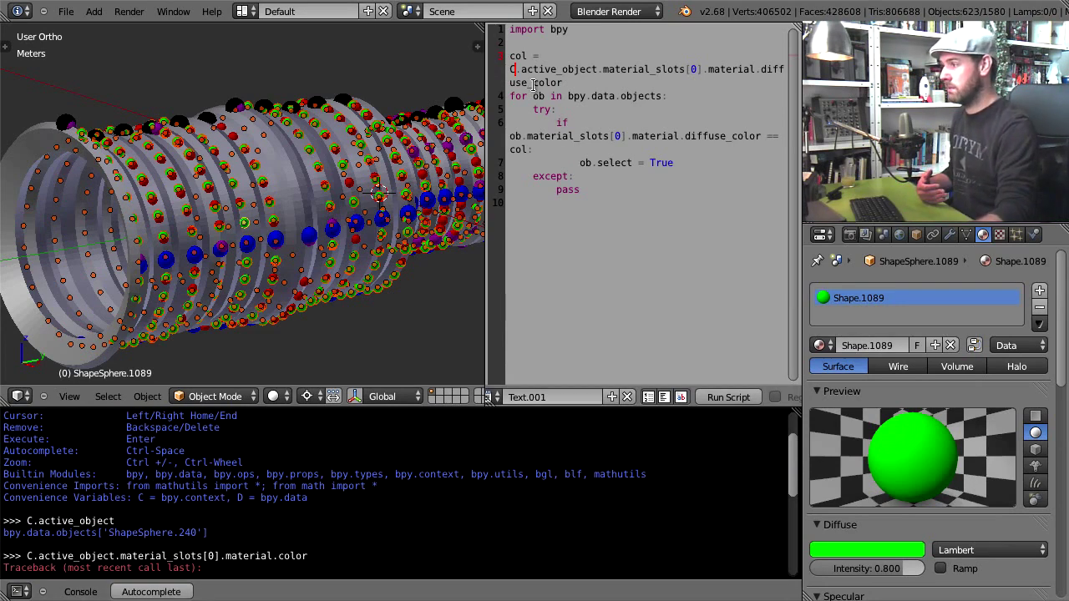
# Replace "C" with "bpy.context" in the script's "col =" line
pyautogui.press('Delete')
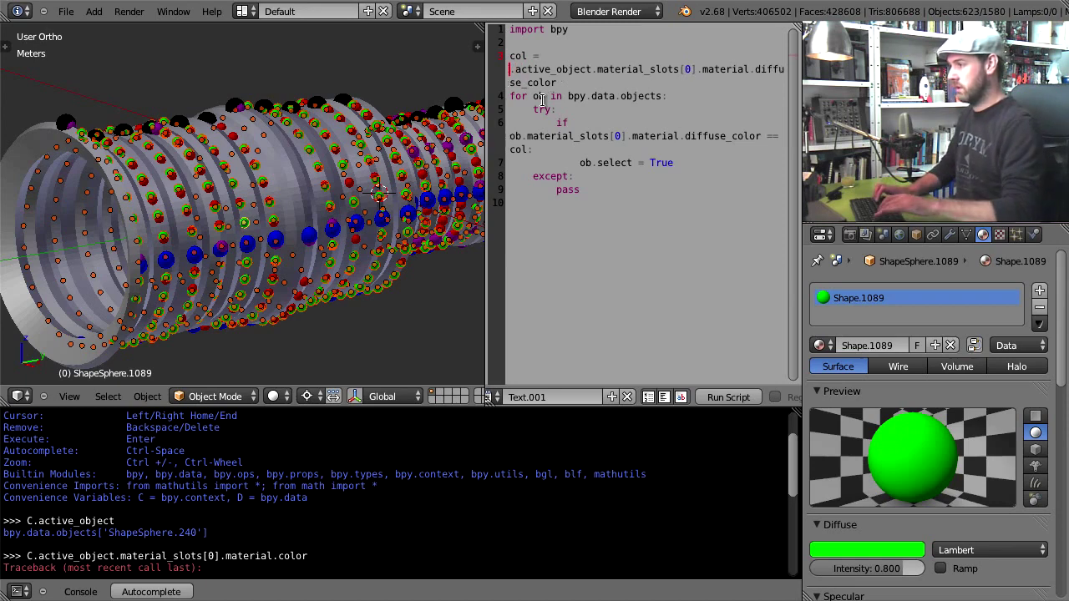
pyautogui.write('bpy.con')
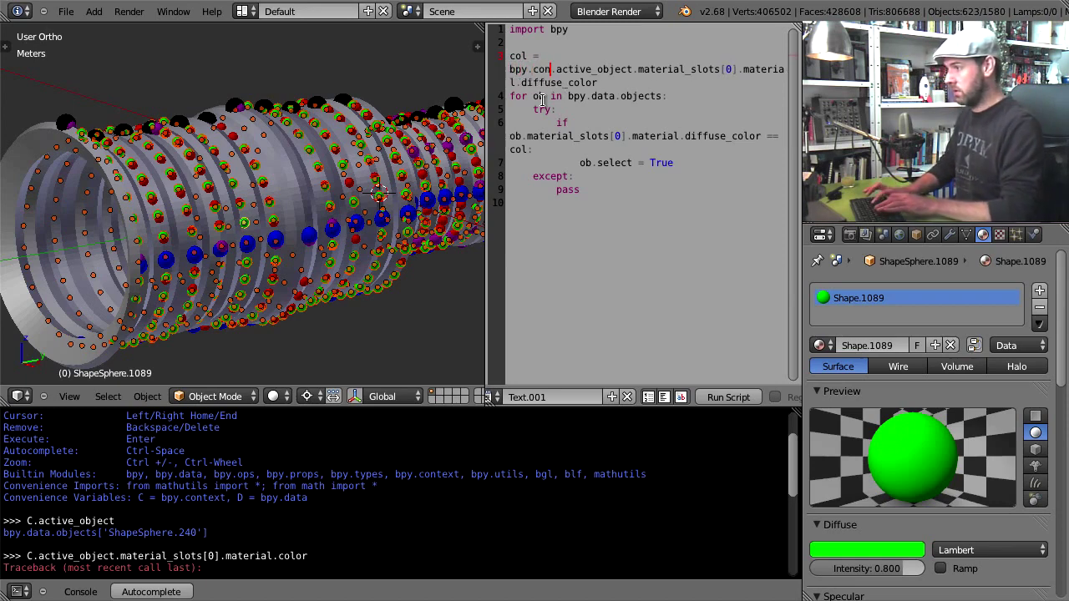
pyautogui.write('text')
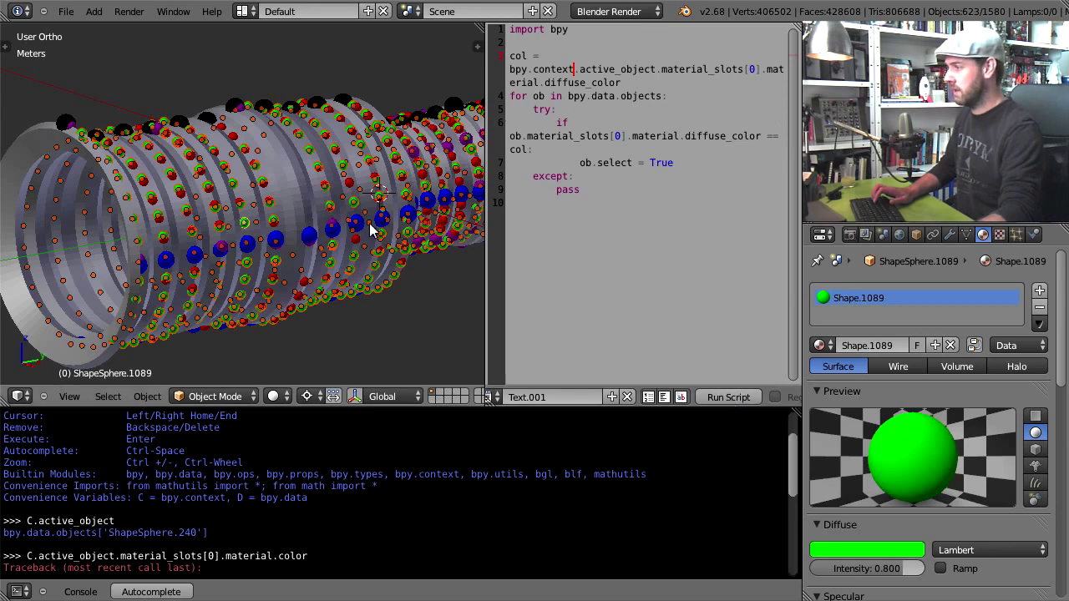
# Pick a blue marker sphere on the horn and run the script to select every sphere with the same material color
pyautogui.rightClick(276, 239)
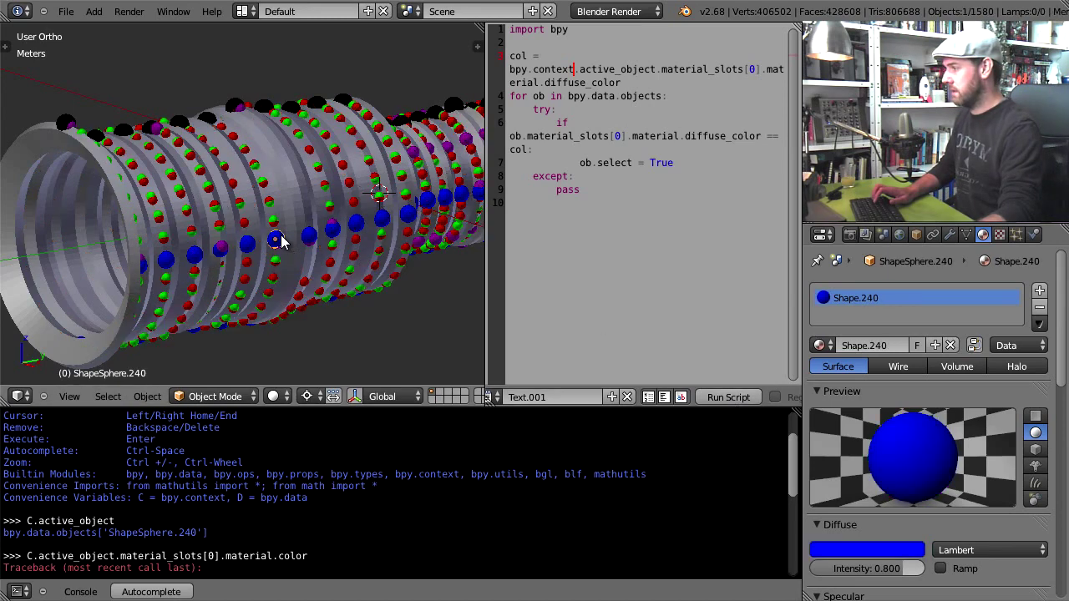
pyautogui.click(728, 397)
pyautogui.moveTo(164, 235); pyautogui.dragTo(218, 224, button='middle')
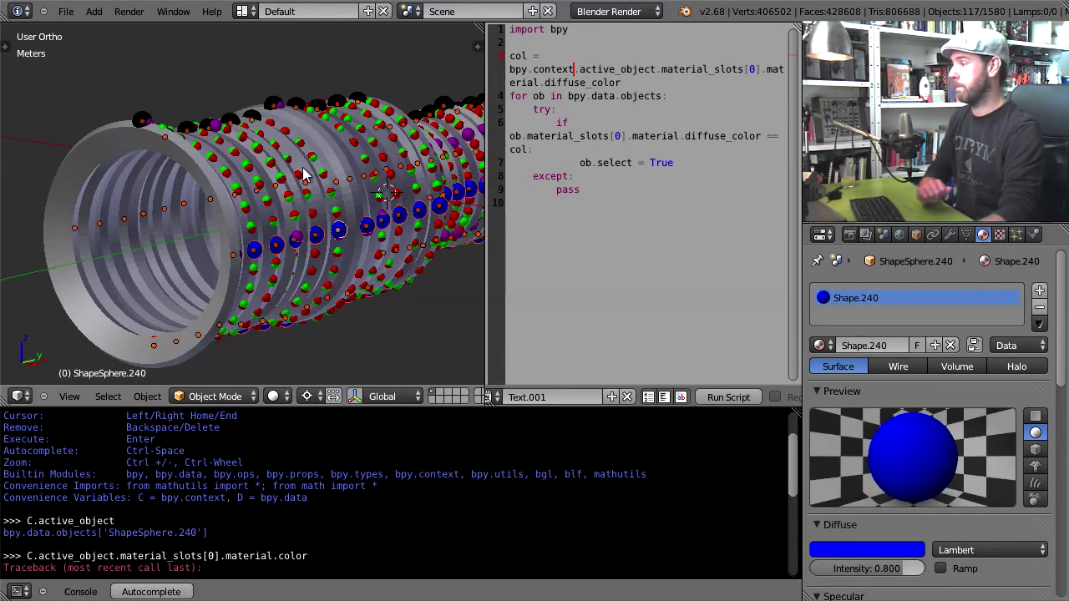
pyautogui.moveTo(307, 175); pyautogui.dragTo(353, 186, button='middle')
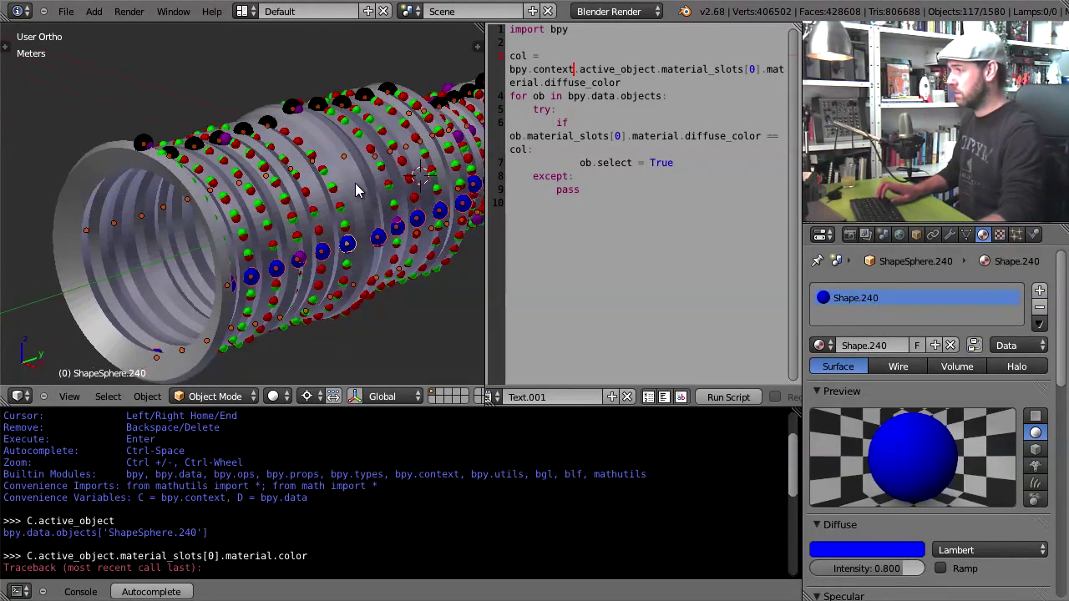
pyautogui.click(147, 396)
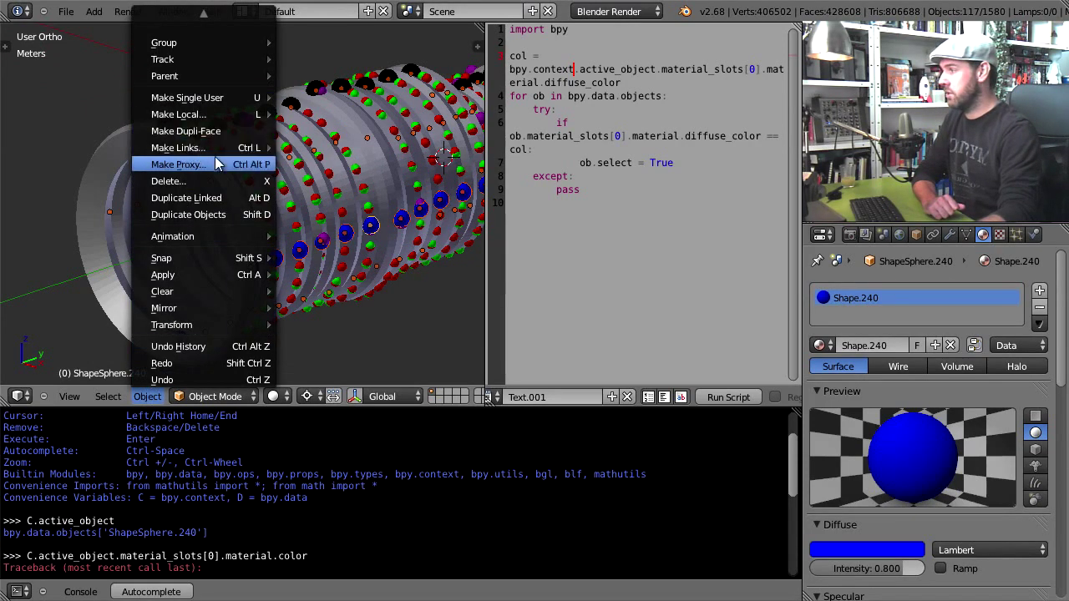
pyautogui.moveTo(219, 152)
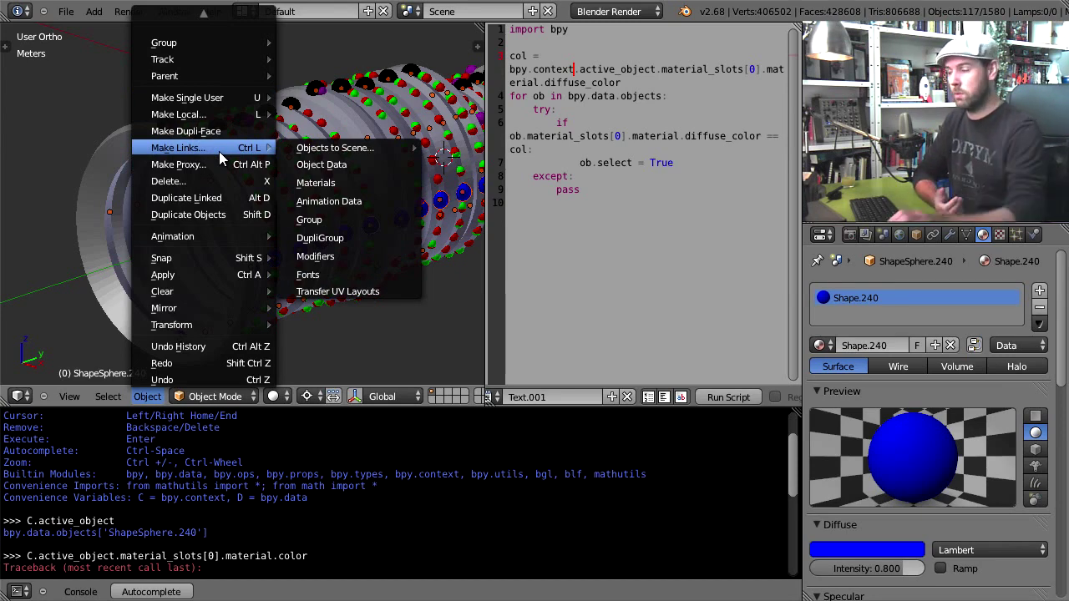
pyautogui.press('Escape')
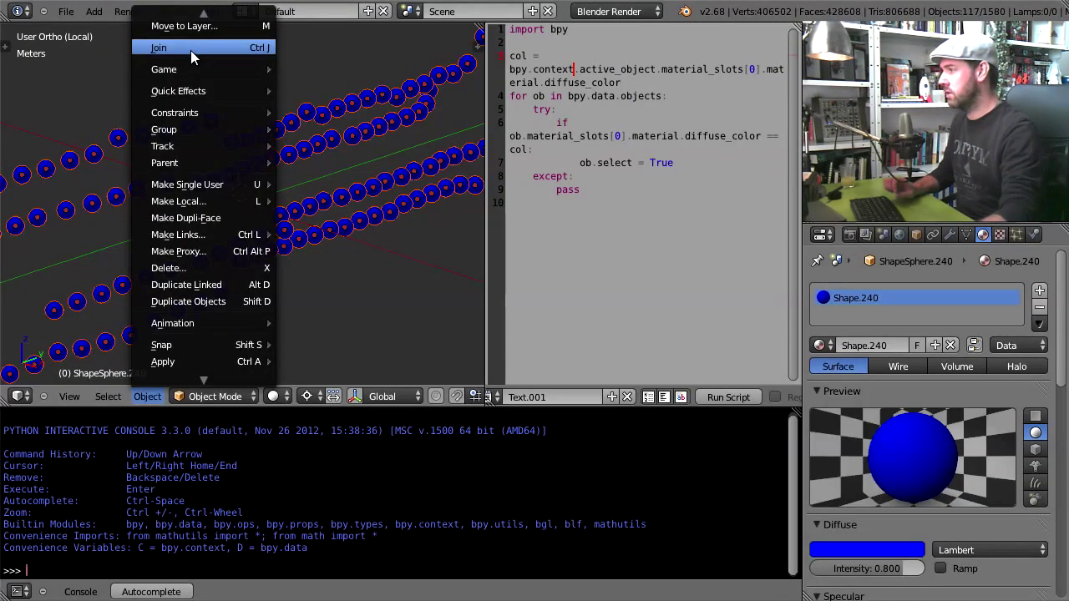
# Try to join the selected blue spheres into one object and look through its list of material slots
pyautogui.click(192, 48)
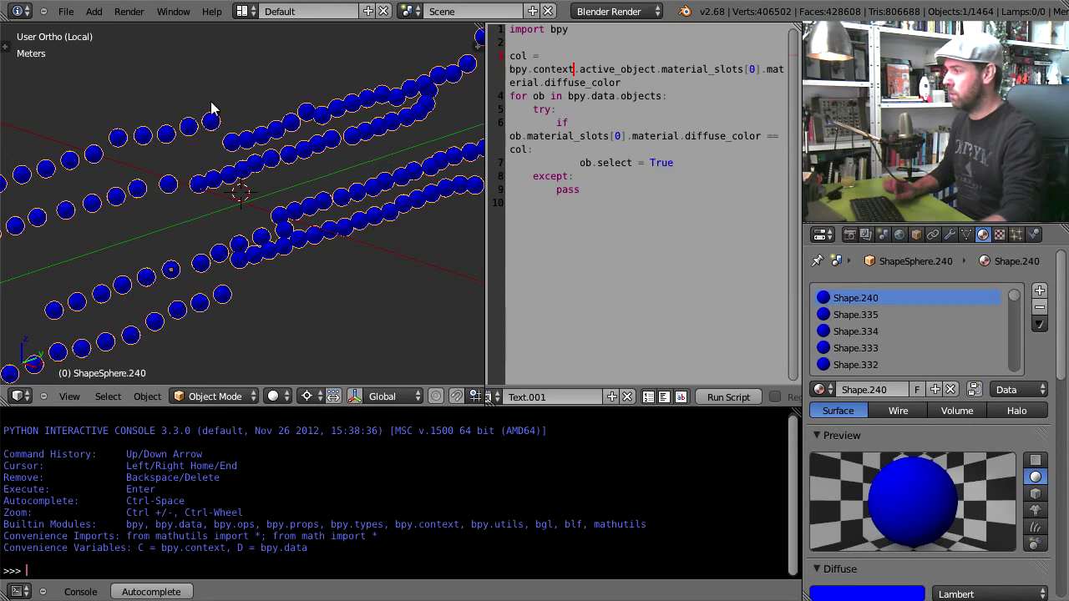
pyautogui.moveTo(1017, 301); pyautogui.dragTo(1007, 266)
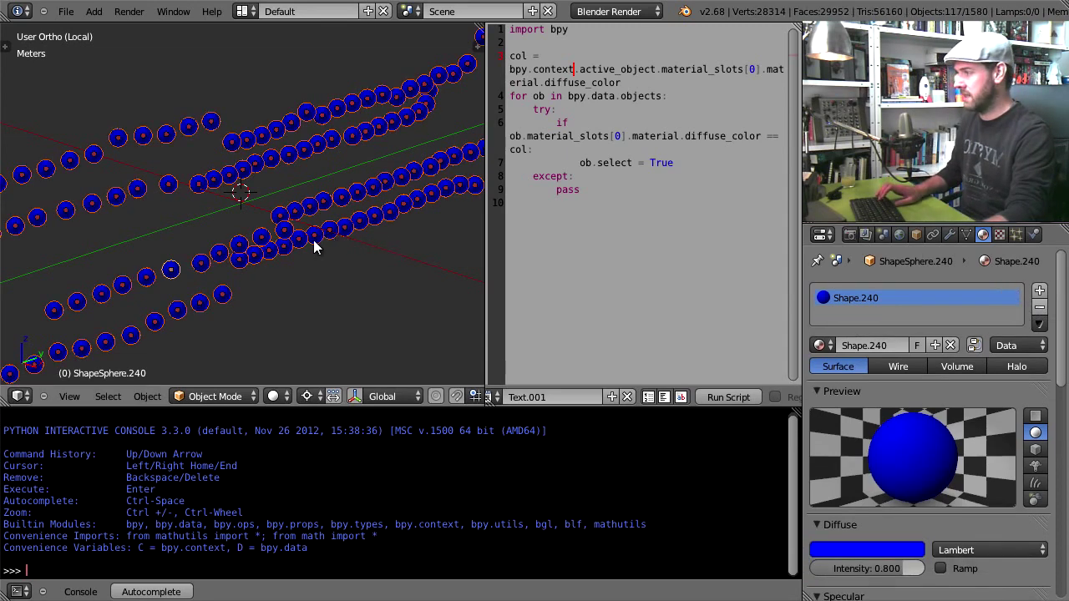
# Link the active sphere's material to all selected blue spheres and pick another sphere to check its material
pyautogui.click(143, 397)
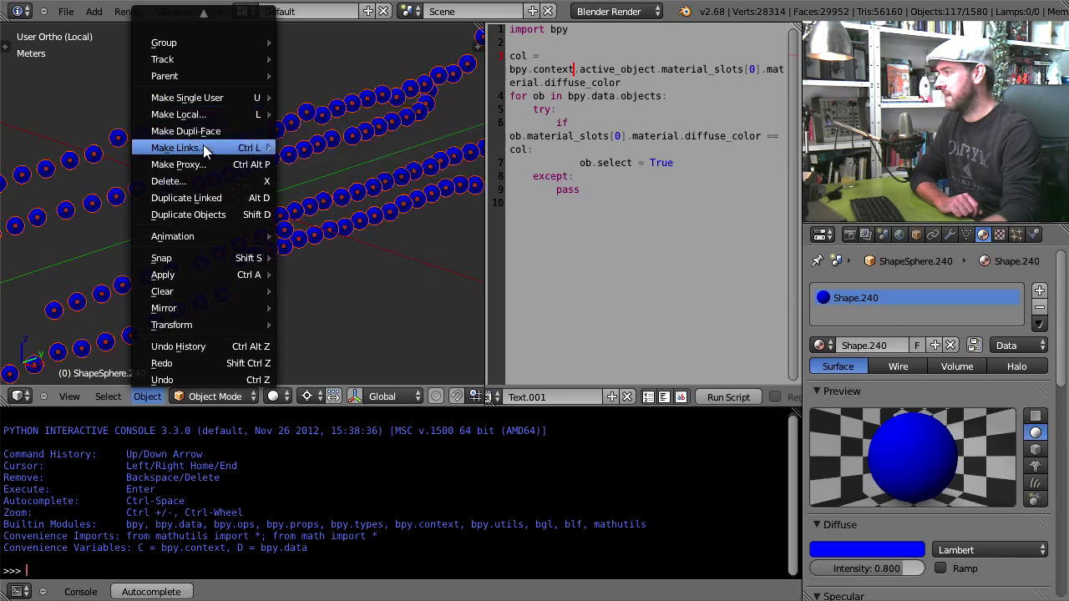
pyautogui.moveTo(214, 147)
pyautogui.click(340, 182)
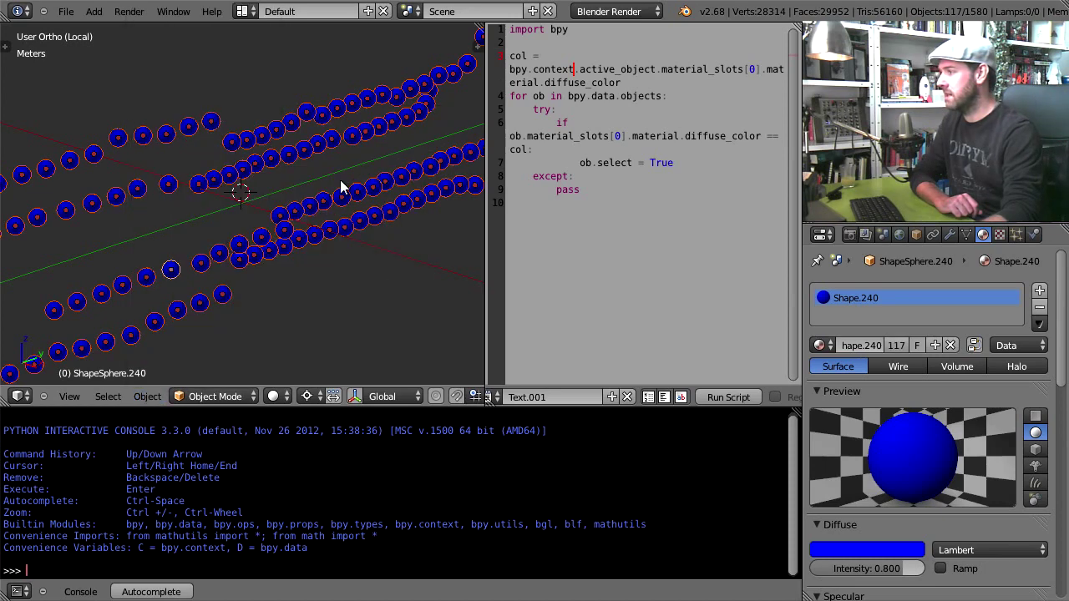
pyautogui.press('a')
pyautogui.rightClick(240, 245)
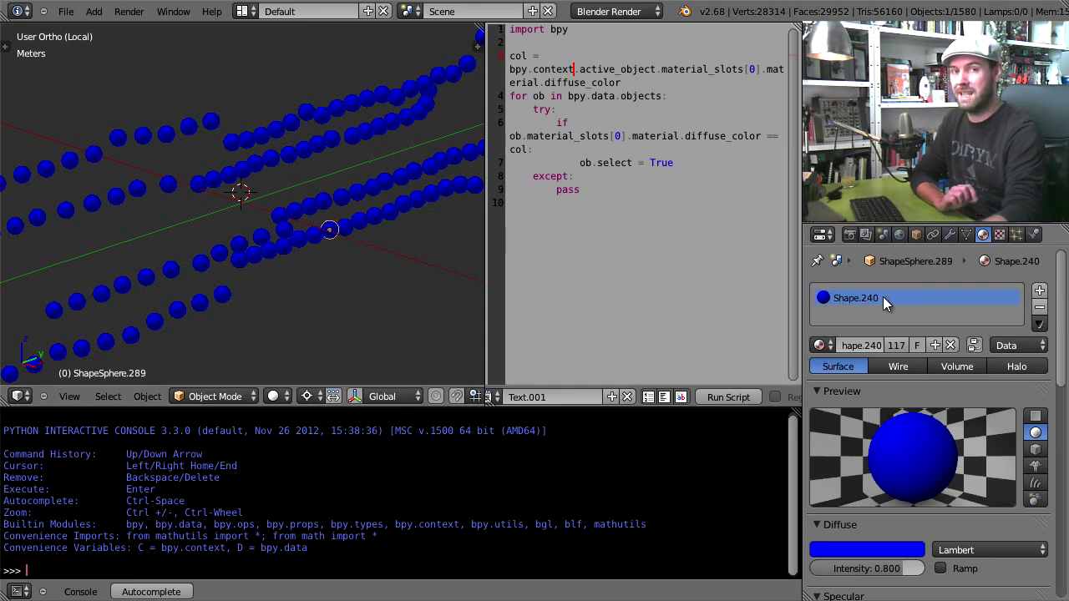
# Join all the isolated blue spheres into one object and remove its material slot
pyautogui.press('a')
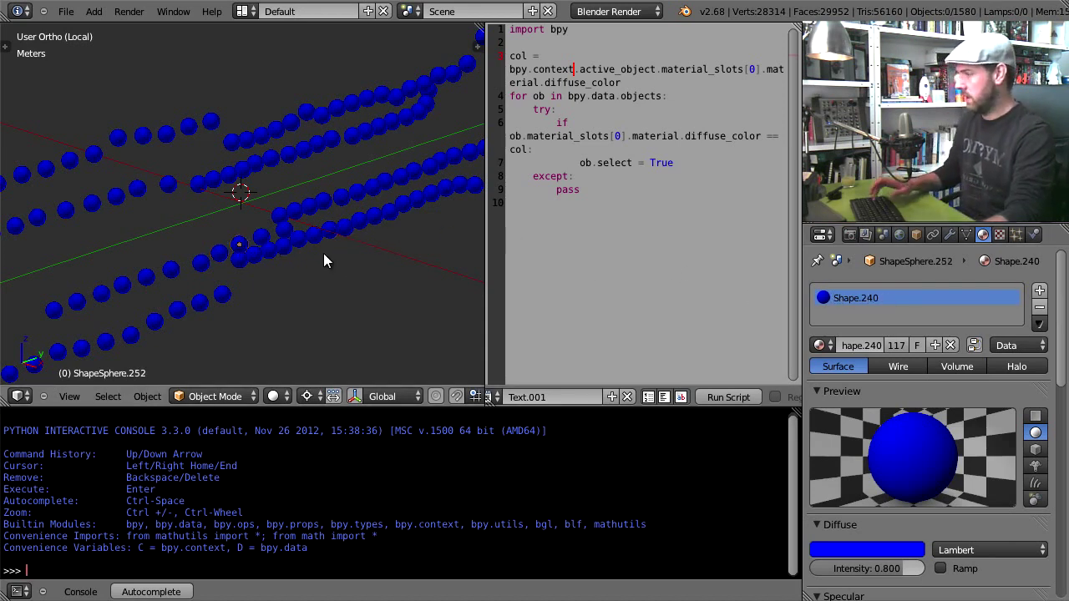
pyautogui.press('a')
pyautogui.hotkey('ctrl', 'j')
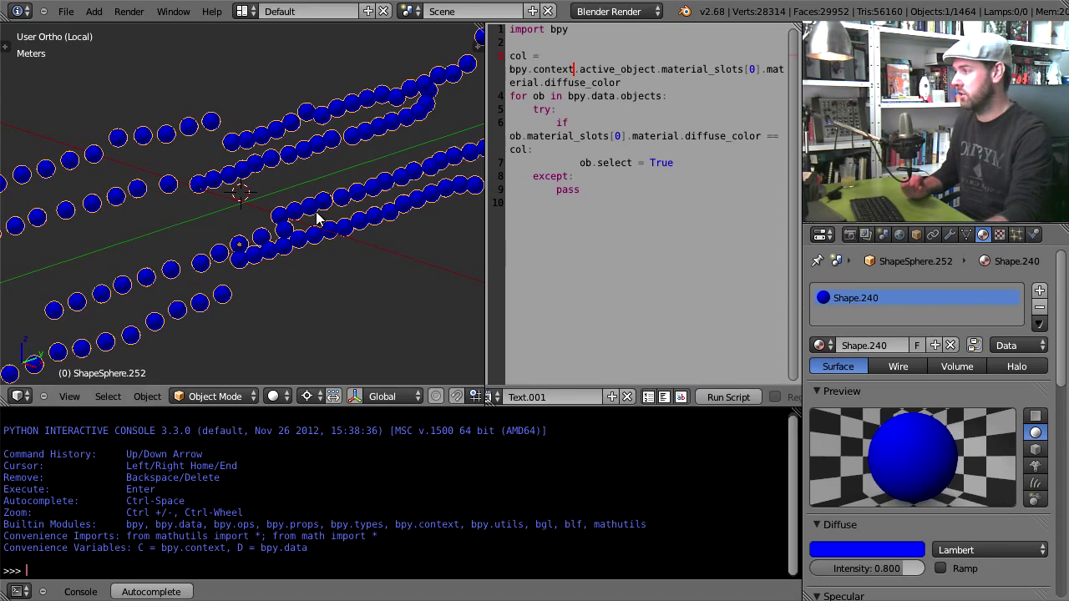
pyautogui.click(1042, 311)
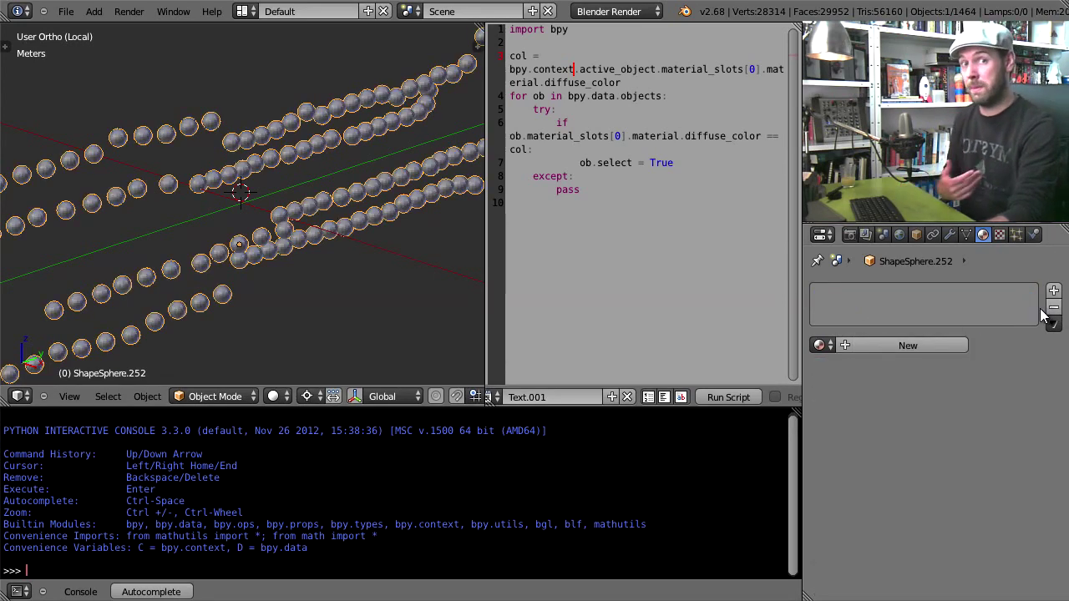
# Switch the joined spheres to Vertex Paint mode and show the tool shelf with the brush settings
pyautogui.click(215, 397)
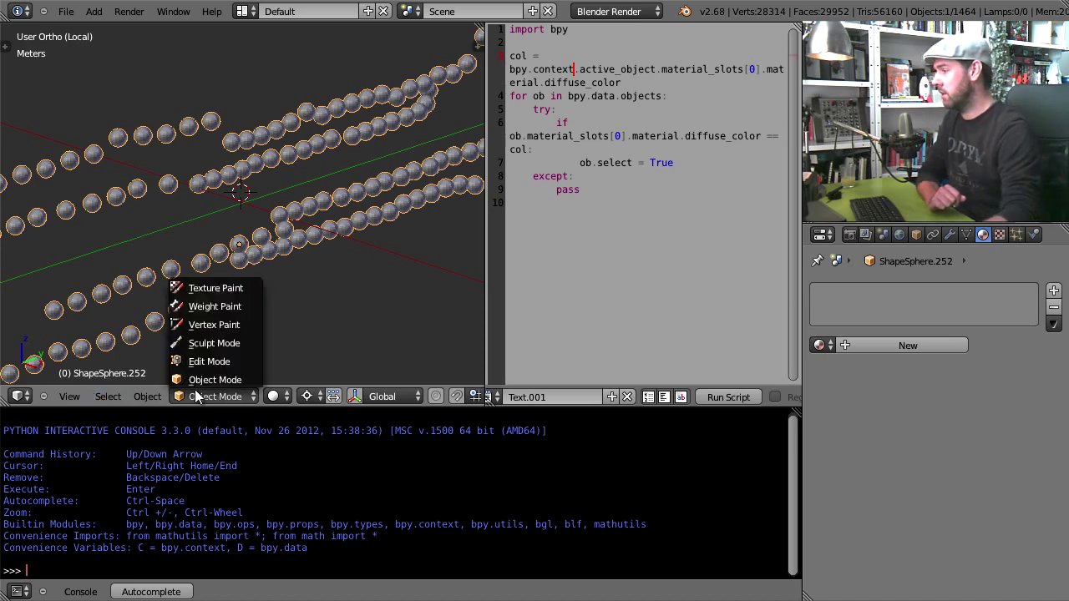
pyautogui.click(214, 323)
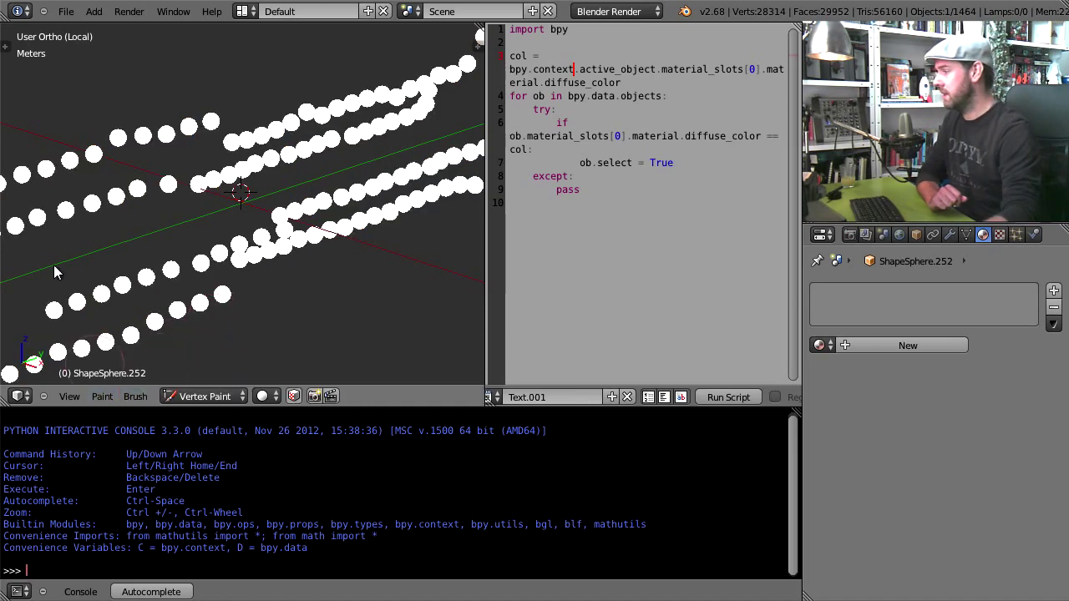
pyautogui.click(10, 45)
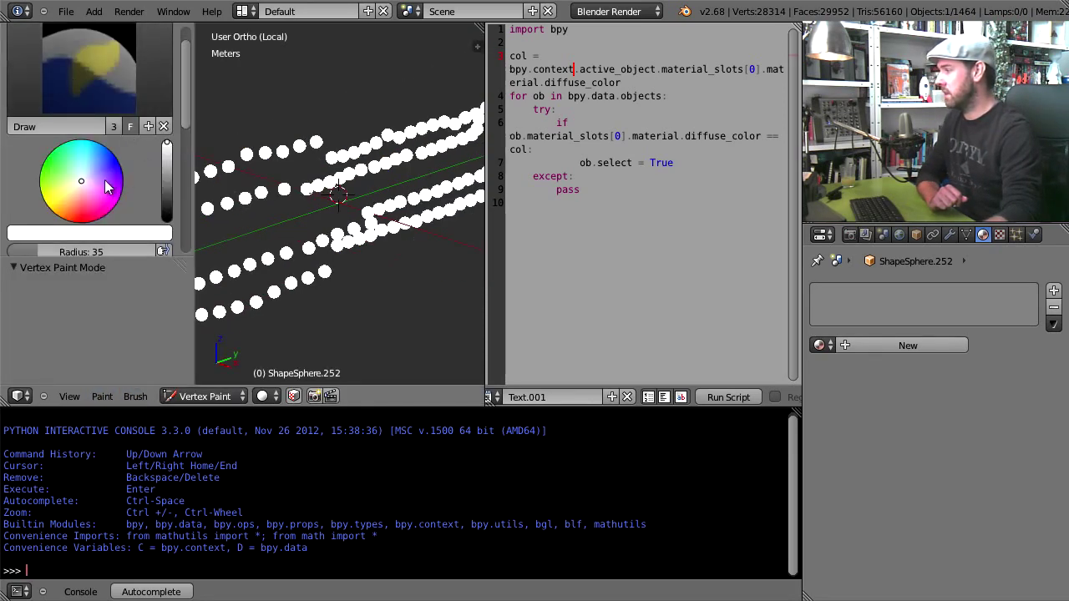
# Set the vertex paint brush color to pure blue with R 0, G 0 and B 1
pyautogui.moveTo(83, 180); pyautogui.dragTo(129, 153)
pyautogui.click(119, 235)
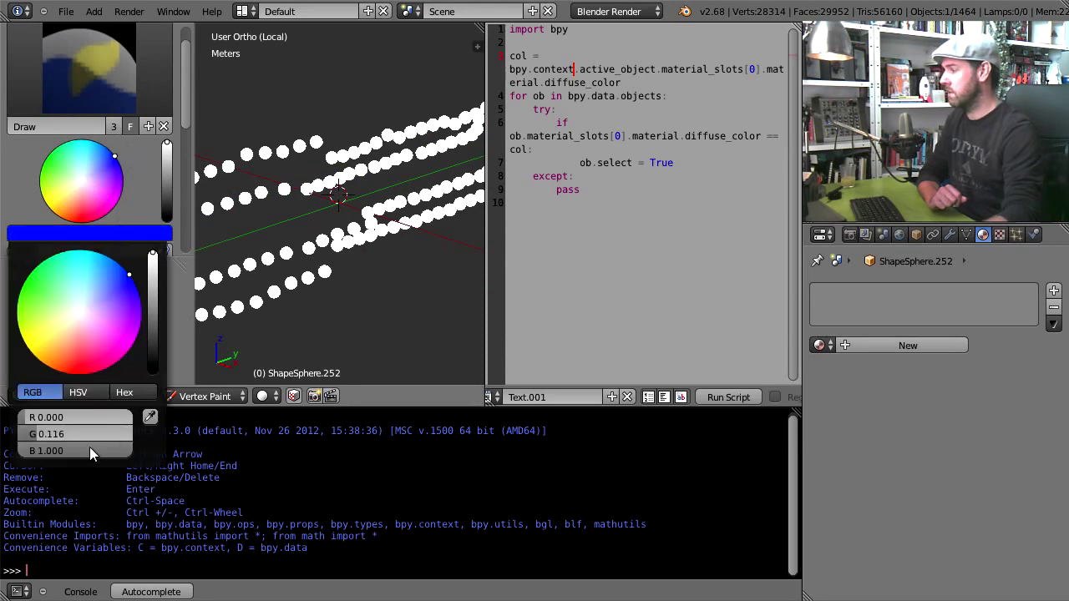
pyautogui.click(58, 436)
pyautogui.write('000')
pyautogui.press('Return')
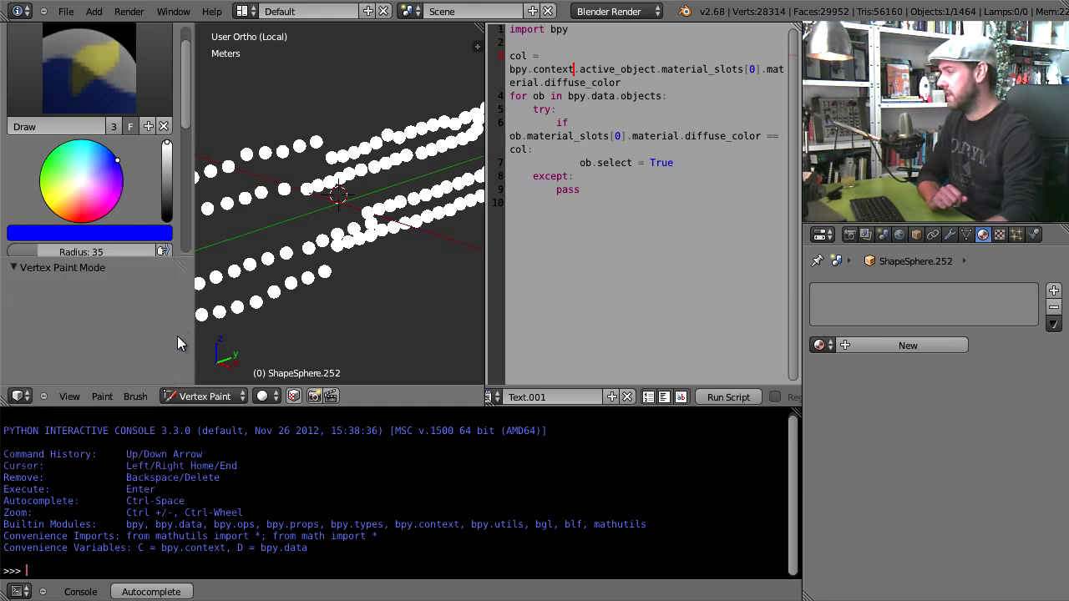
# Fill the joined blue spheres with the brush's vertex color, return to Object Mode and leave local view
pyautogui.click(105, 399)
pyautogui.click(136, 342)
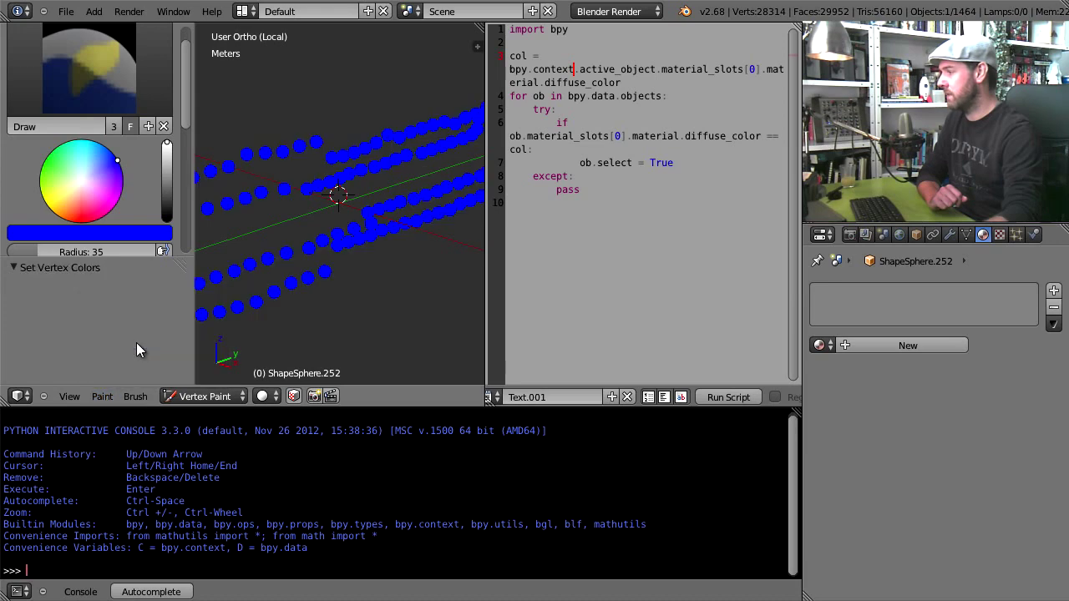
pyautogui.click(214, 396)
pyautogui.click(205, 380)
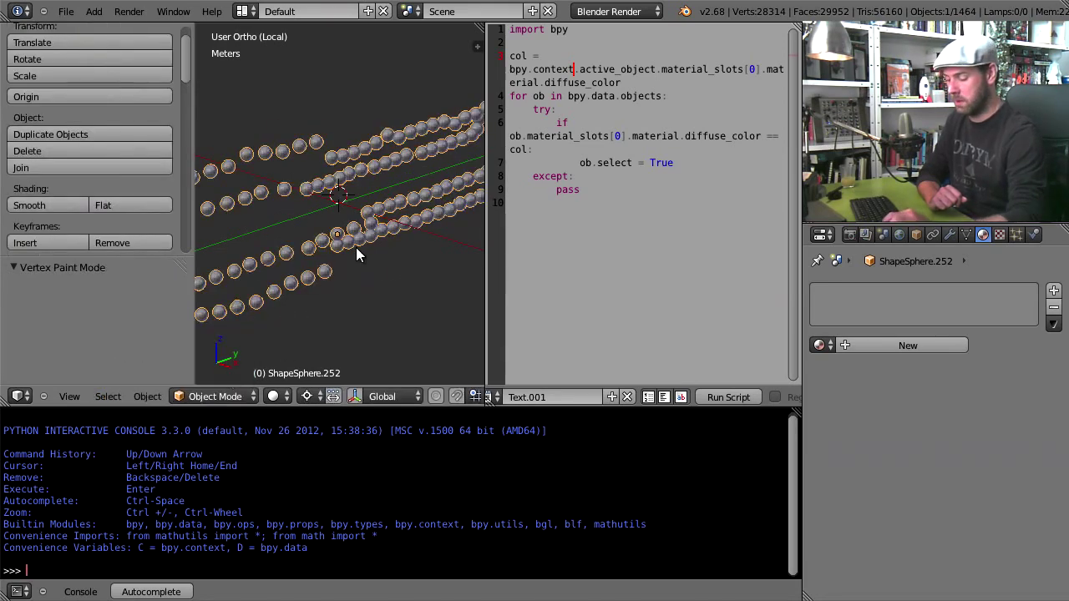
pyautogui.press('KP_Divide')
# Pick a green sphere, run the script to select all spheres of that color and isolate them in local view
pyautogui.scroll(4, 338, 255)
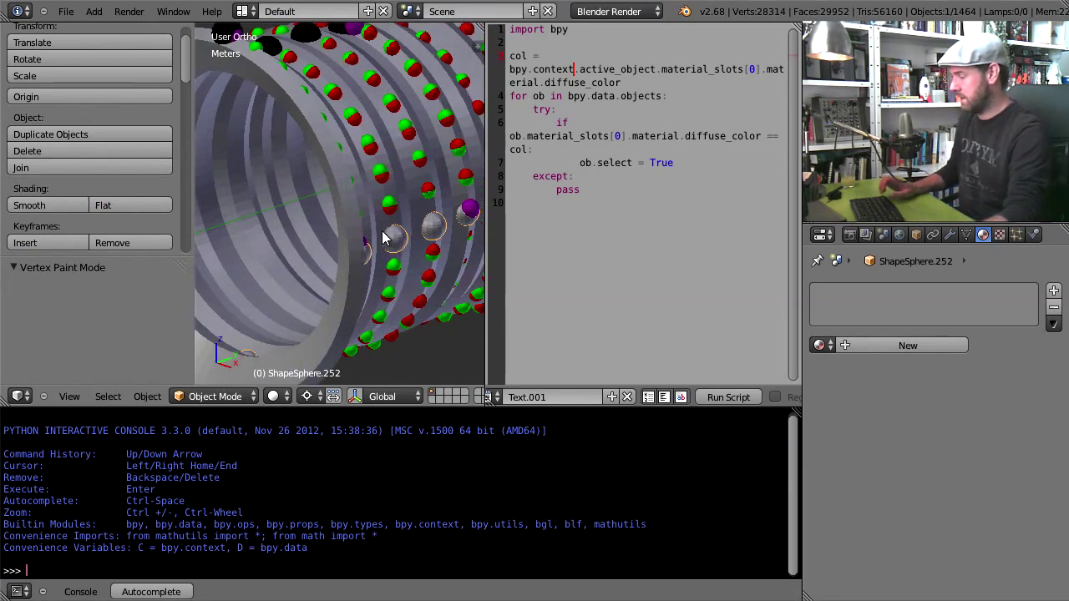
pyautogui.scroll(2, 319, 256)
pyautogui.moveTo(319, 255); pyautogui.dragTo(391, 248, button='middle')
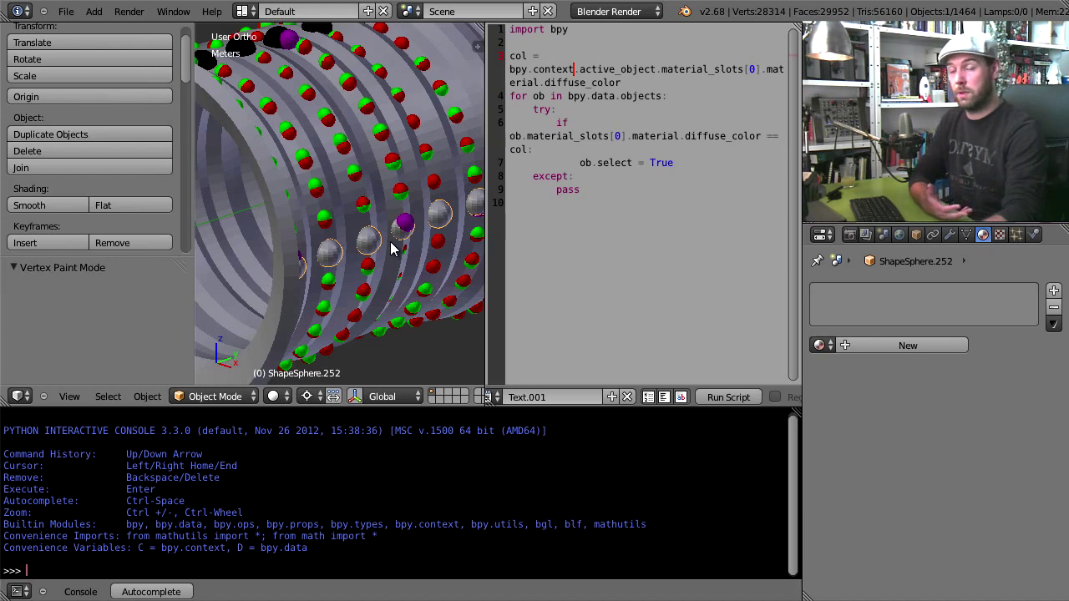
pyautogui.rightClick(325, 190)
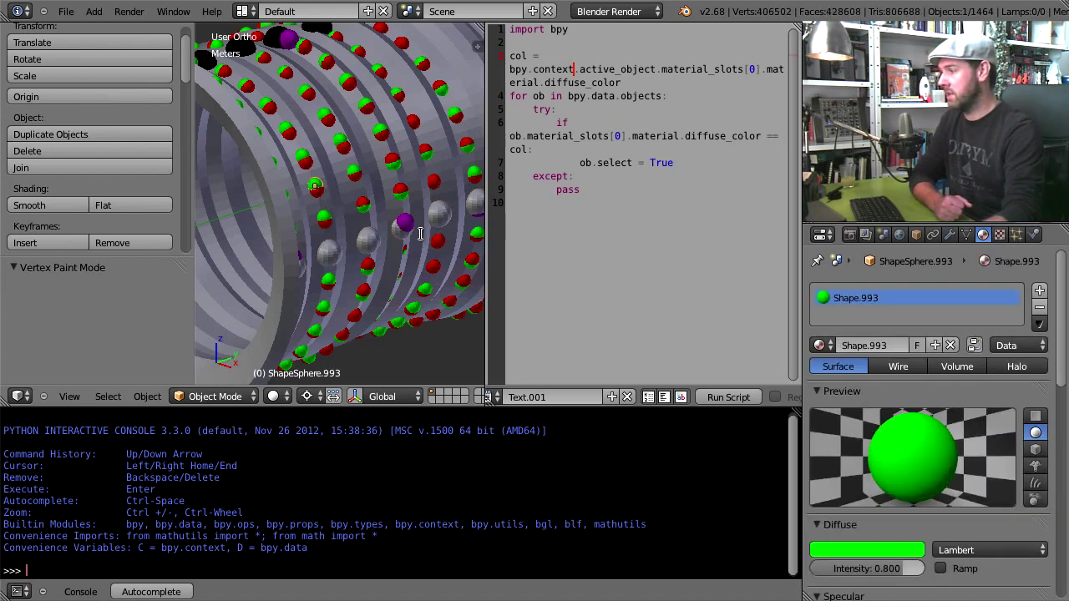
pyautogui.click(727, 397)
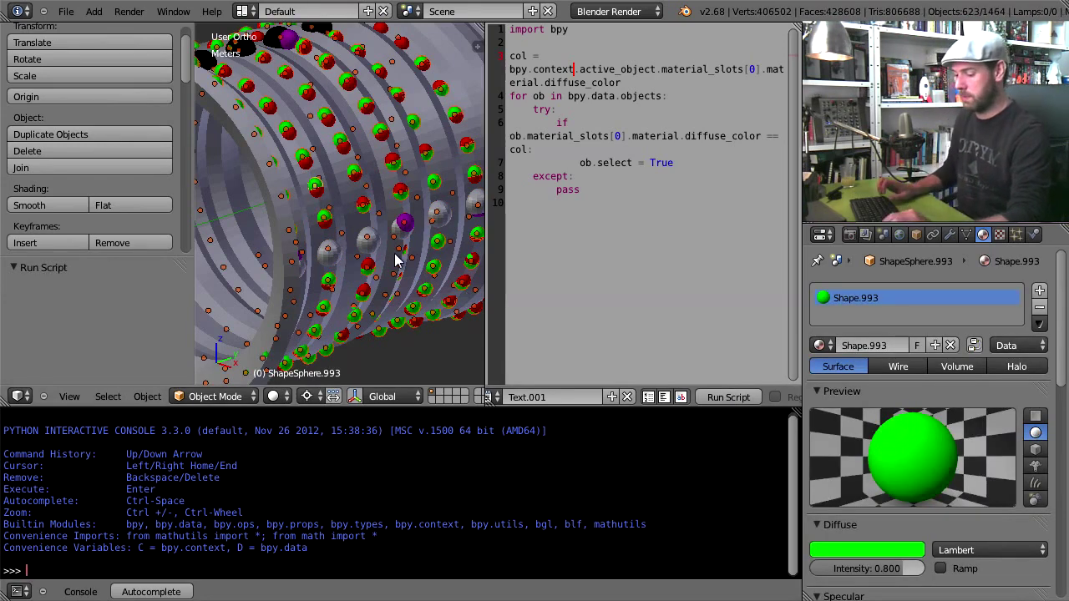
pyautogui.press('KP_Divide')
pyautogui.scroll(5, 363, 226)
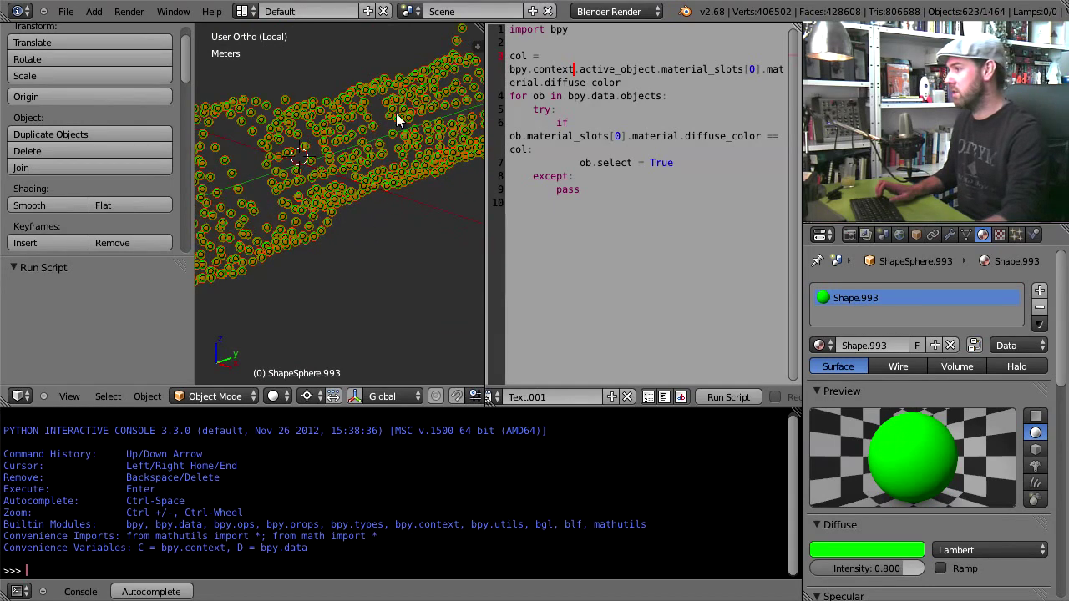
pyautogui.scroll(-4, 309, 202)
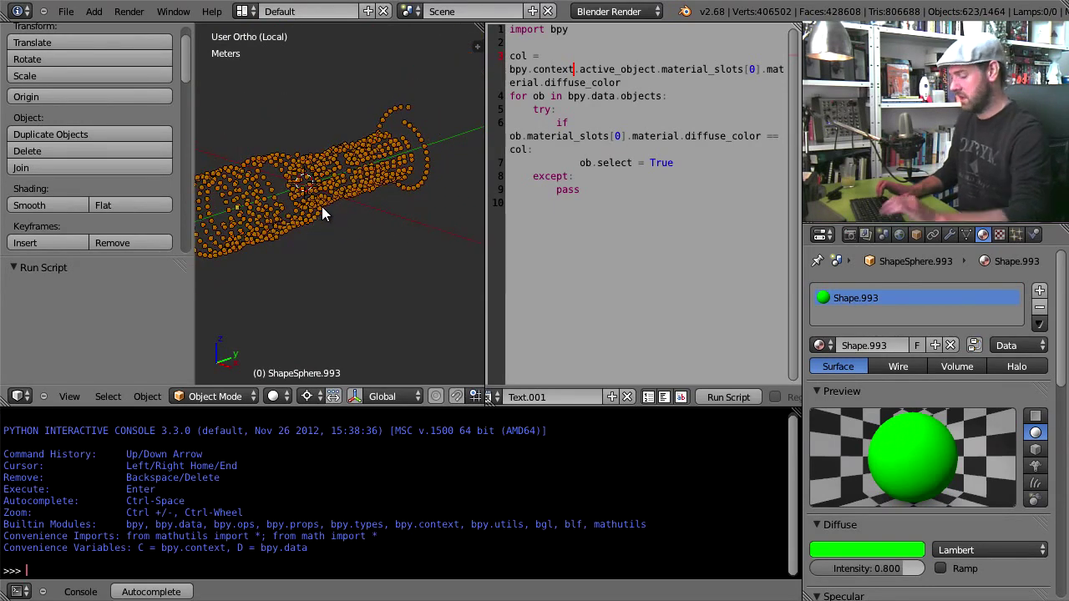
# Join the isolated green spheres into one object with a shared linked material and remove its material slot
pyautogui.hotkey('ctrl', 'l')
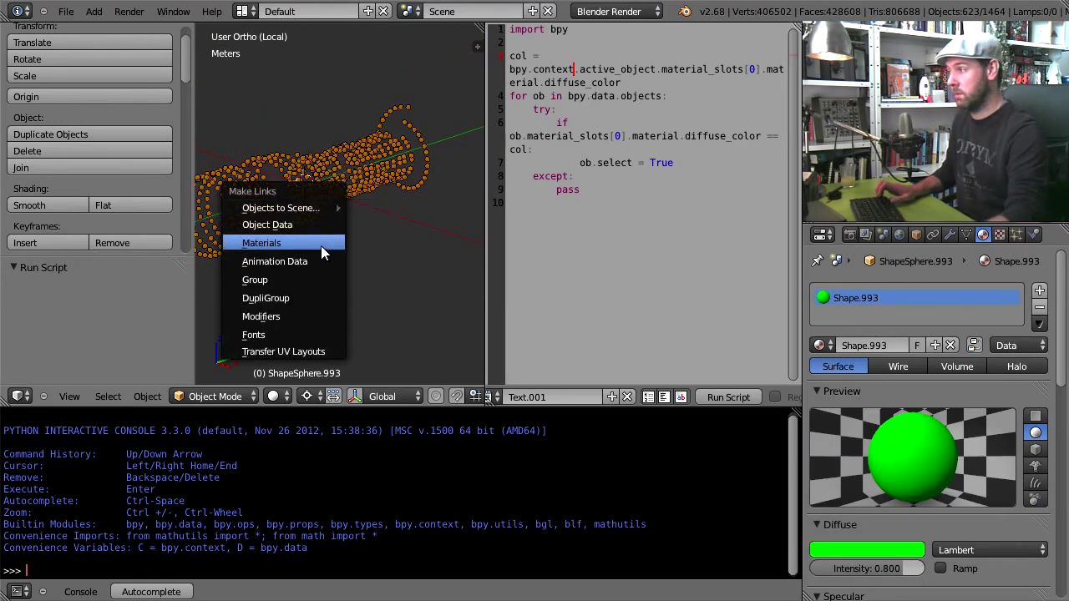
pyautogui.click(321, 243)
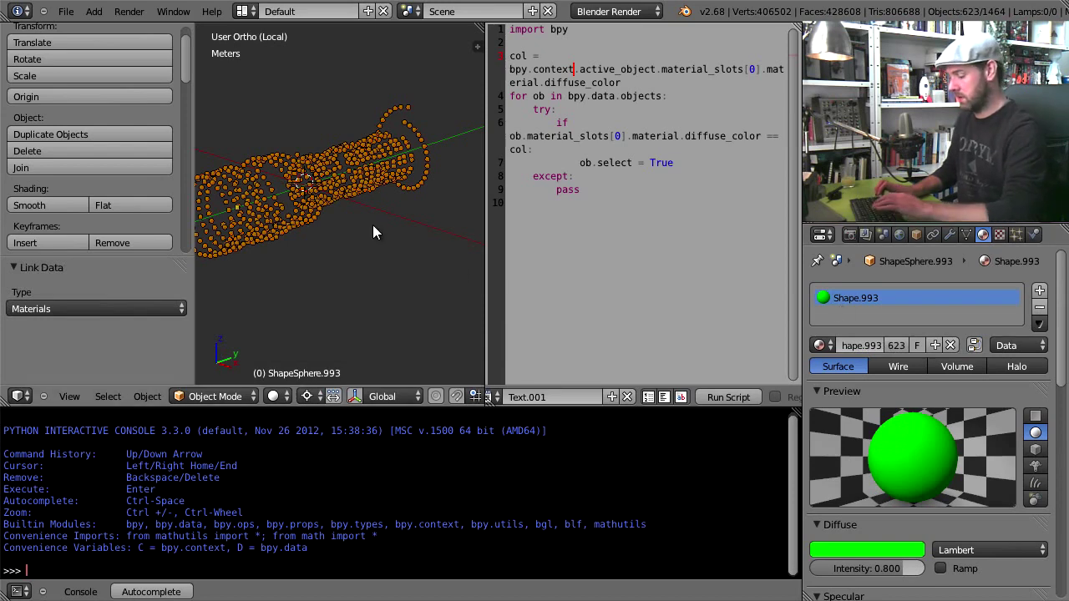
pyautogui.click(1039, 308)
# Switch the joined green spheres to Vertex Paint mode and set the brush color to R 0, G 1, B 0.008
pyautogui.click(215, 397)
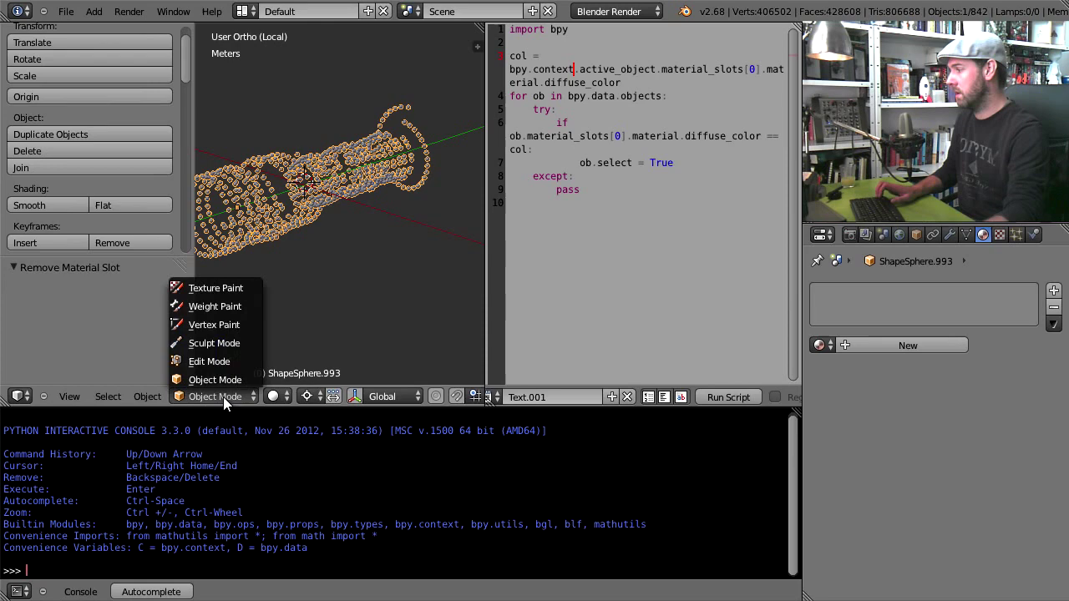
pyautogui.click(213, 326)
pyautogui.click(90, 233)
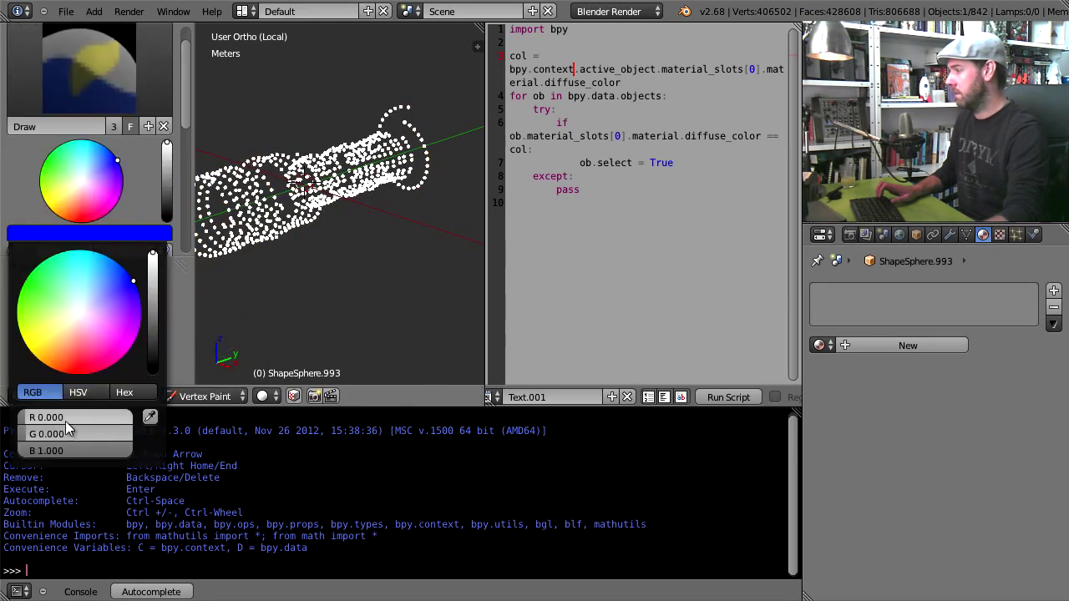
pyautogui.moveTo(31, 436); pyautogui.dragTo(4, 451)
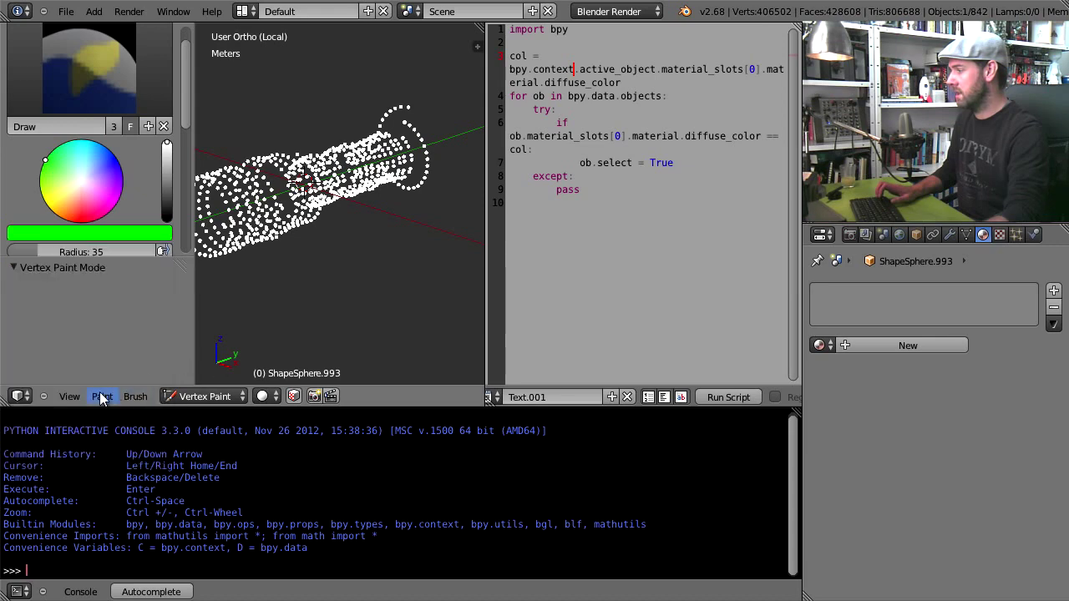
# Fill the joined spheres with the green vertex color and return to the full scene in Object Mode
pyautogui.click(102, 396)
pyautogui.click(131, 344)
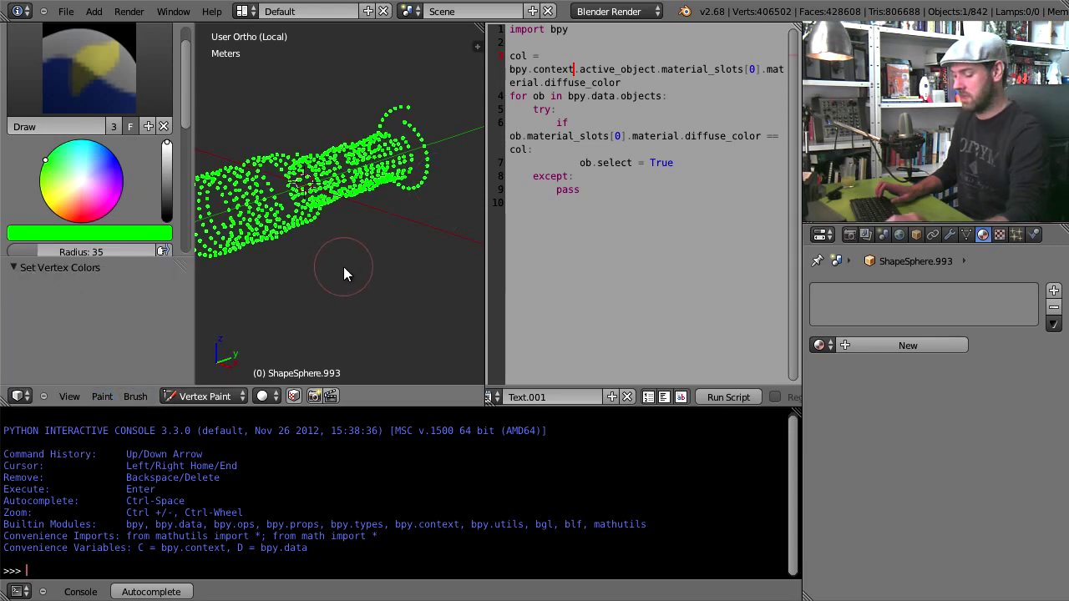
pyautogui.press('KP_Divide')
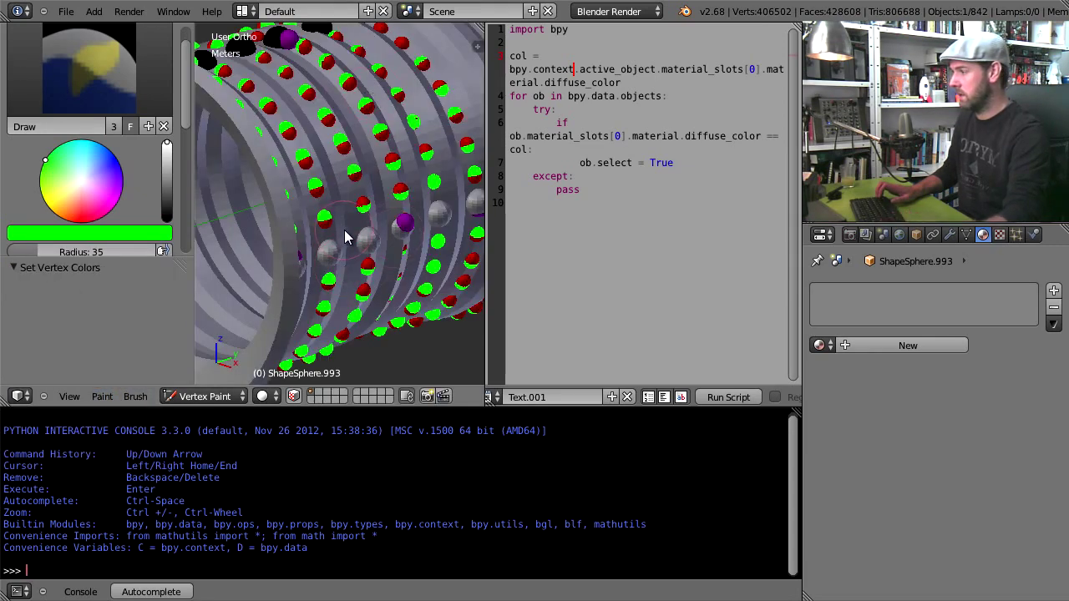
pyautogui.click(231, 397)
pyautogui.click(226, 380)
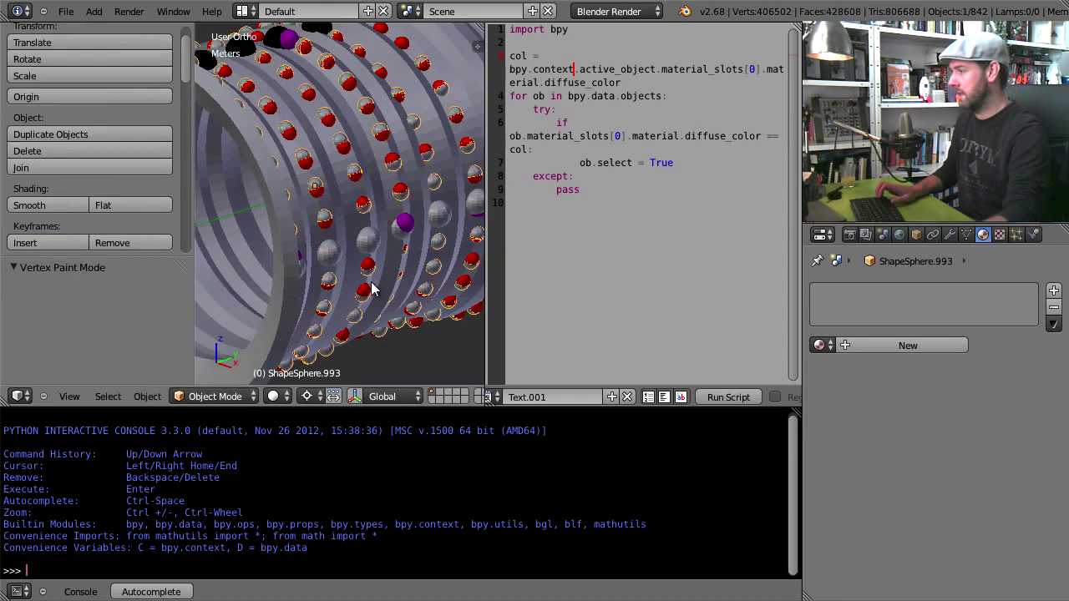
# Pick a red sphere, run the script to select all spheres of that color and isolate them in local view
pyautogui.rightClick(370, 268)
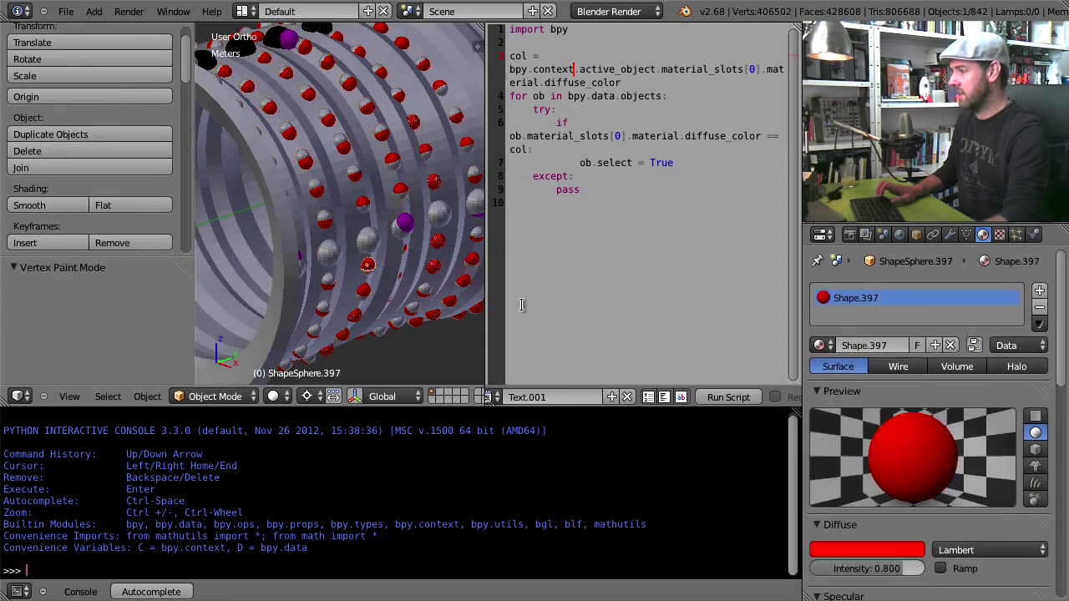
pyautogui.click(719, 396)
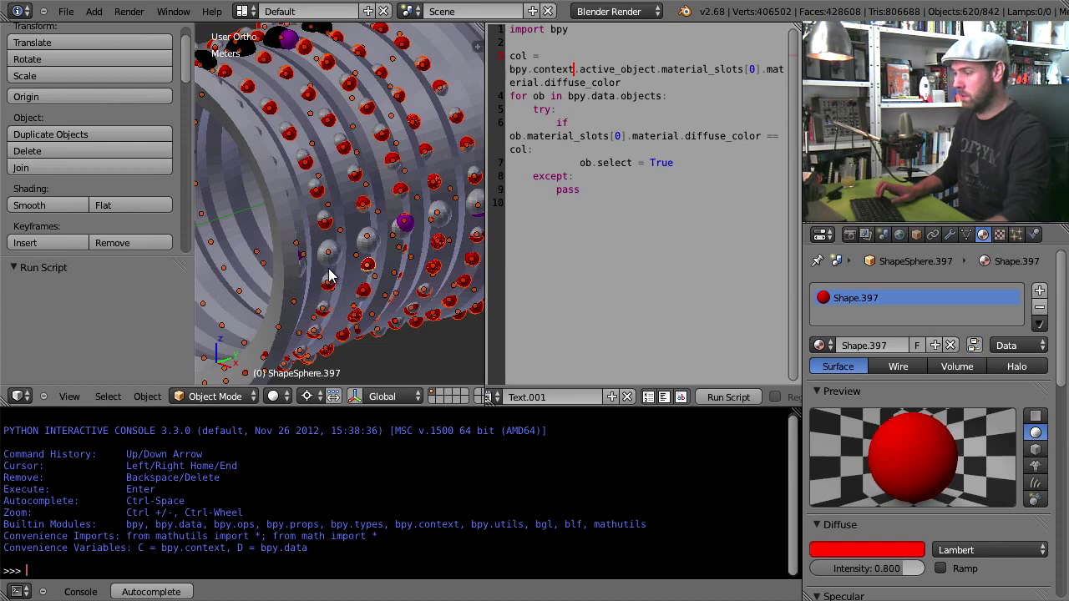
pyautogui.press('KP_Divide')
pyautogui.scroll(4, 348, 172)
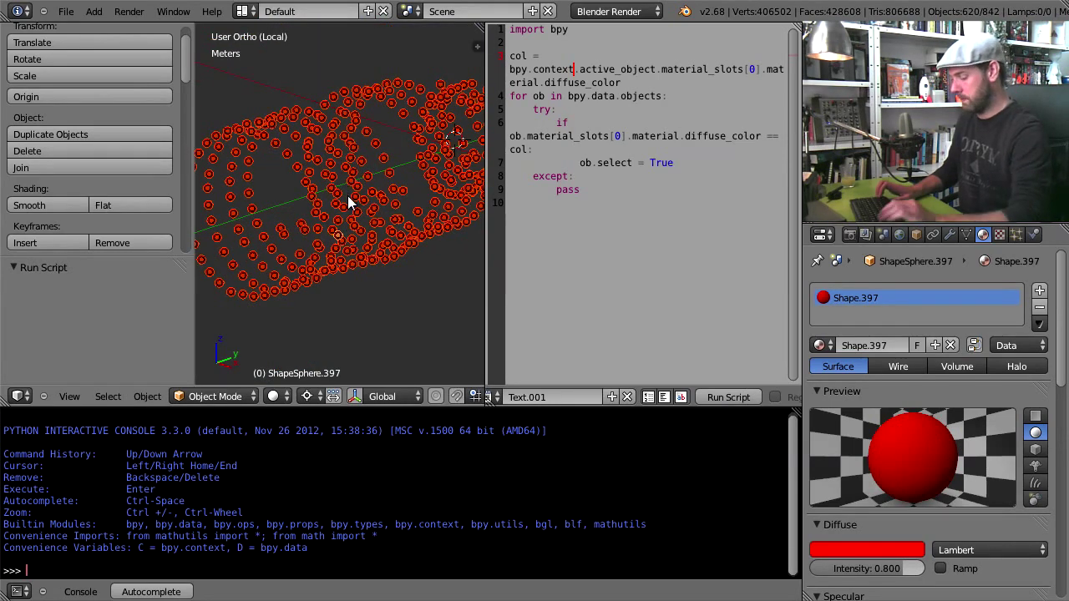
# Join the isolated red spheres into one object with a shared linked material and remove its material slot
pyautogui.hotkey('ctrl', 'l')
pyautogui.click(348, 200)
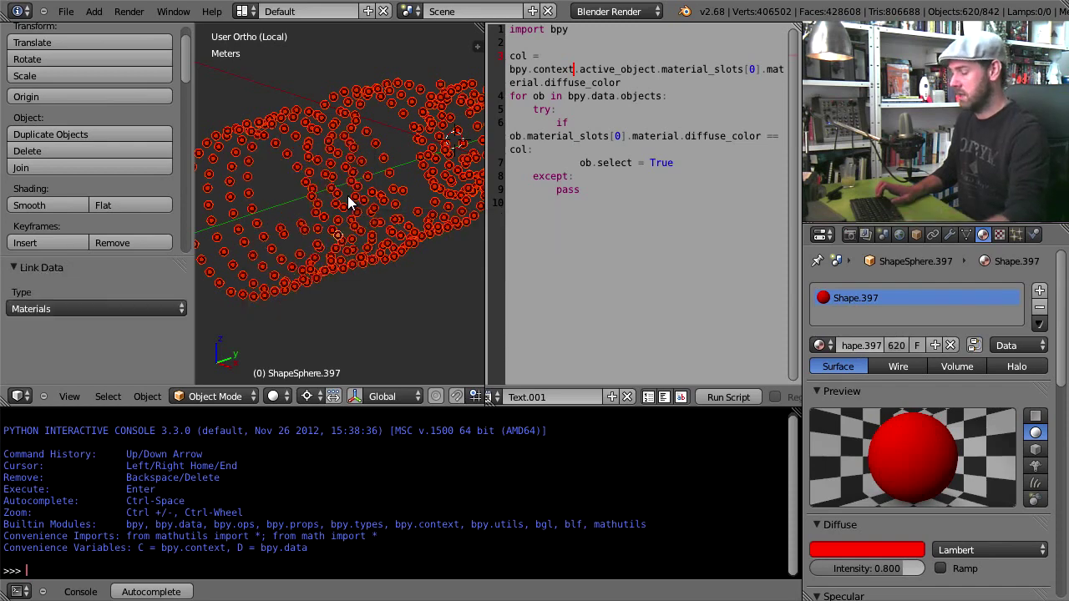
pyautogui.hotkey('ctrl', 'j')
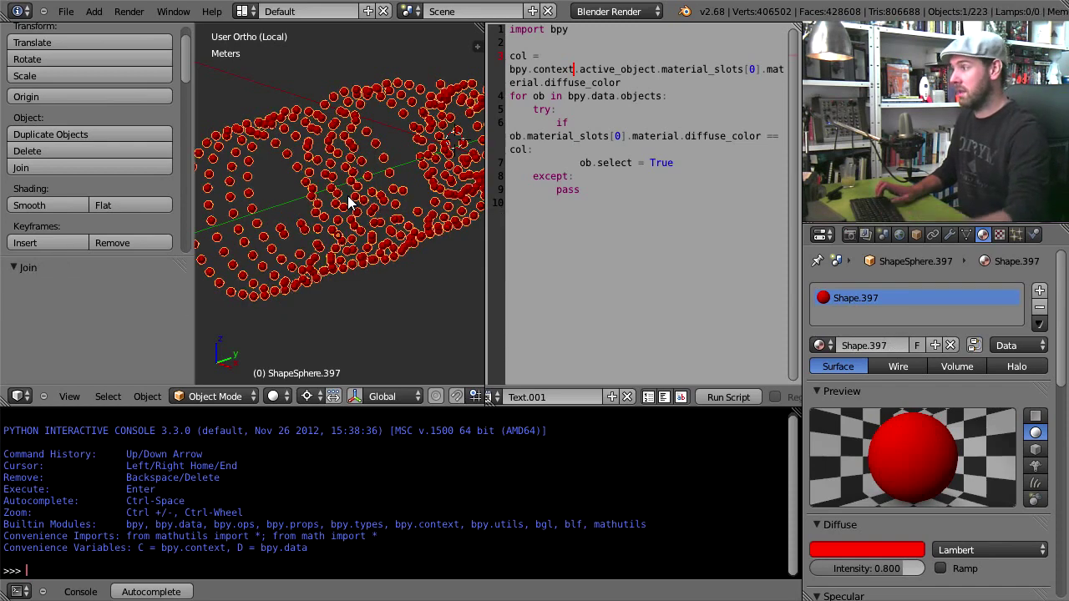
pyautogui.click(1040, 309)
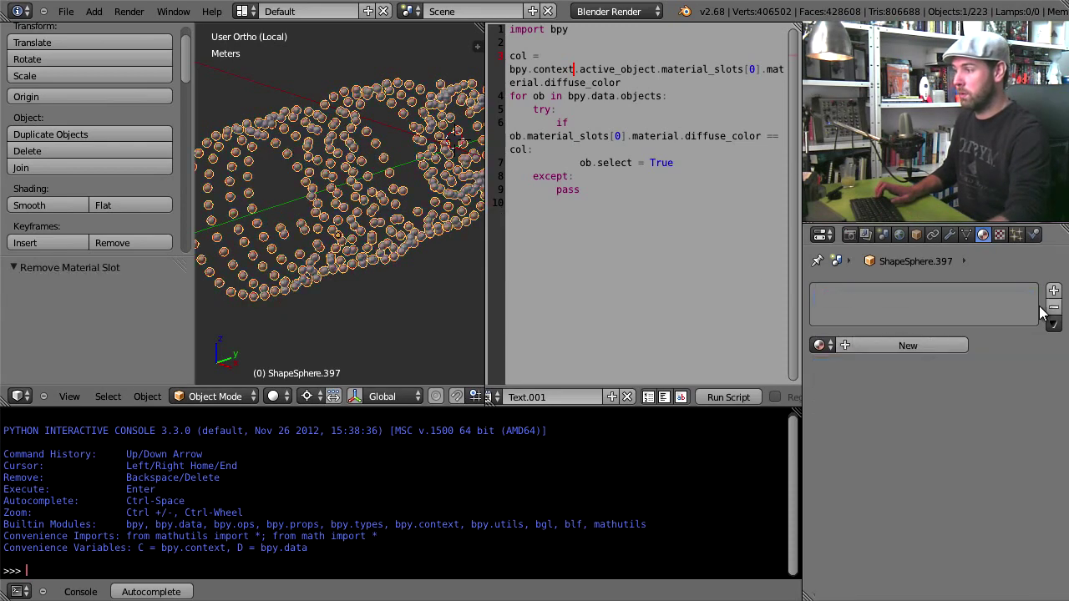
# Switch the joined red spheres to Vertex Paint mode and set the brush color to R 1, G 0, B 0.008
pyautogui.click(205, 394)
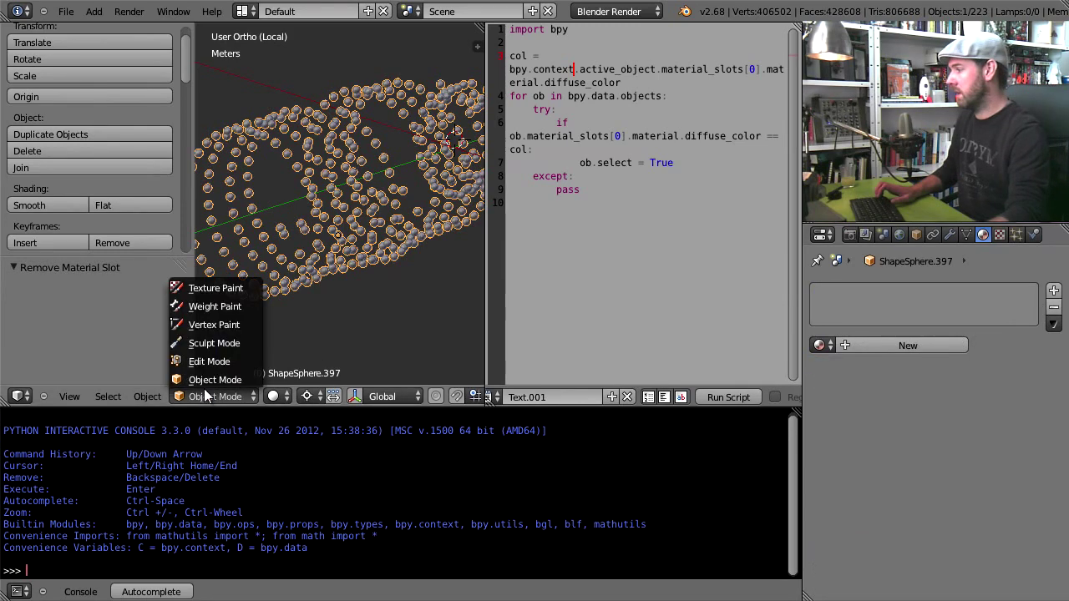
pyautogui.click(217, 324)
pyautogui.click(87, 233)
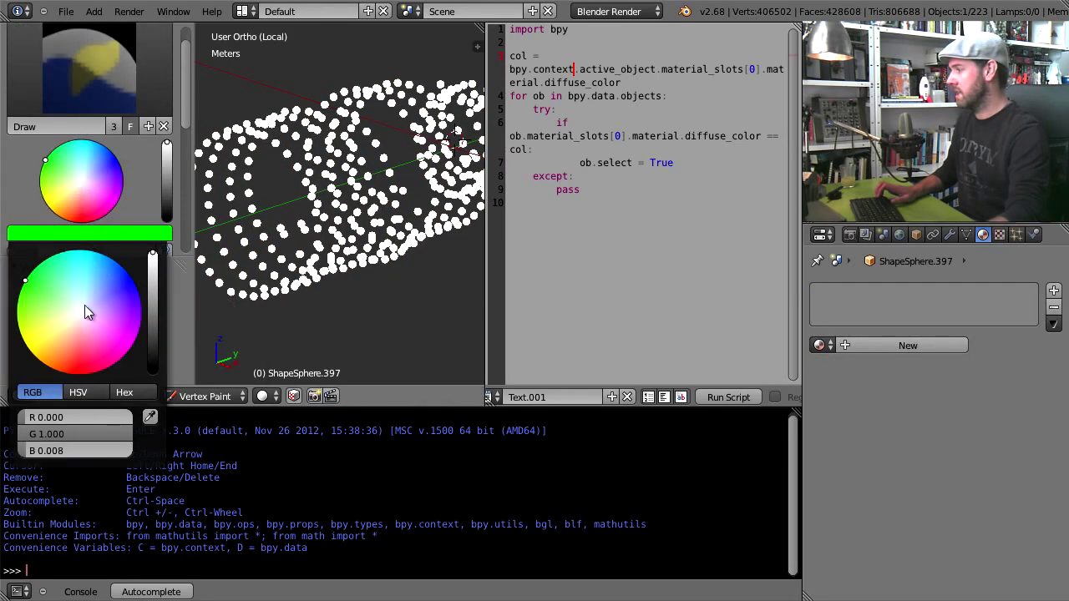
pyautogui.moveTo(86, 435); pyautogui.dragTo(303, 418)
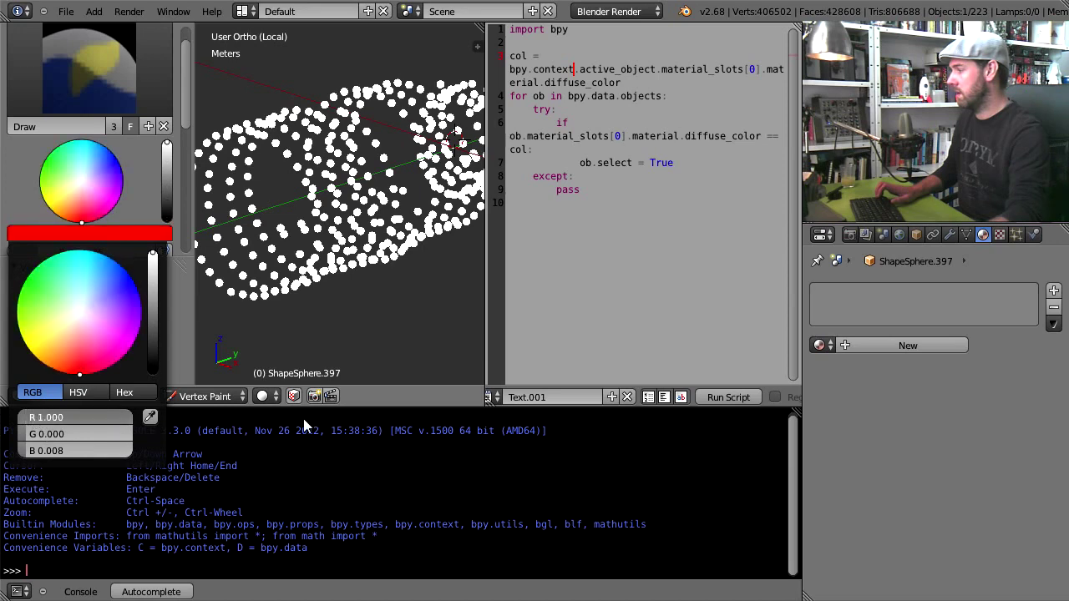
# Fill the joined spheres with the red vertex color and return to the full scene in Object Mode
pyautogui.click(102, 396)
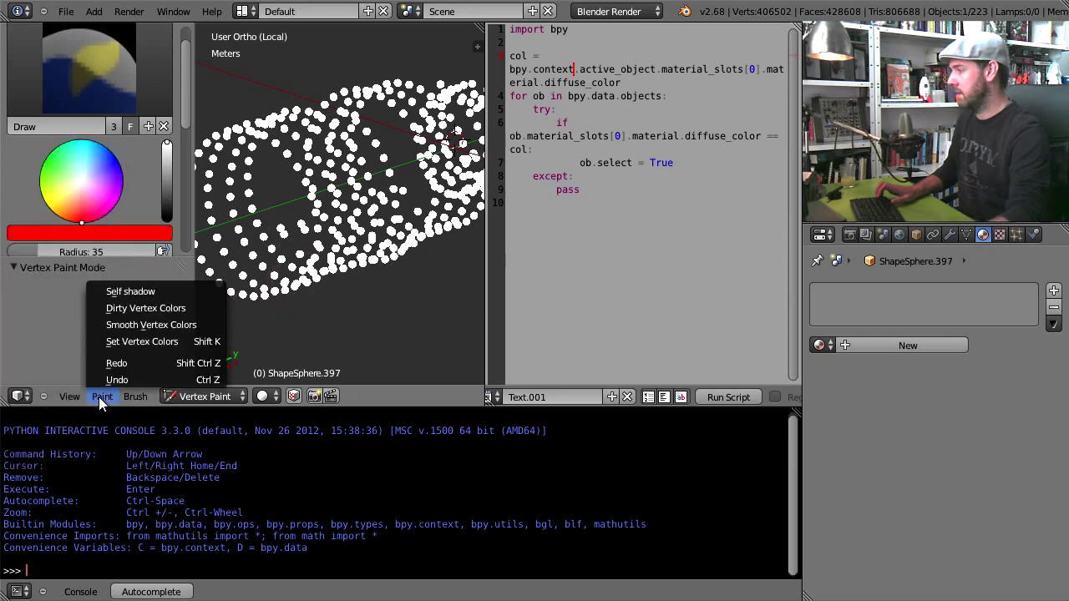
pyautogui.click(138, 339)
pyautogui.press('KP_Divide')
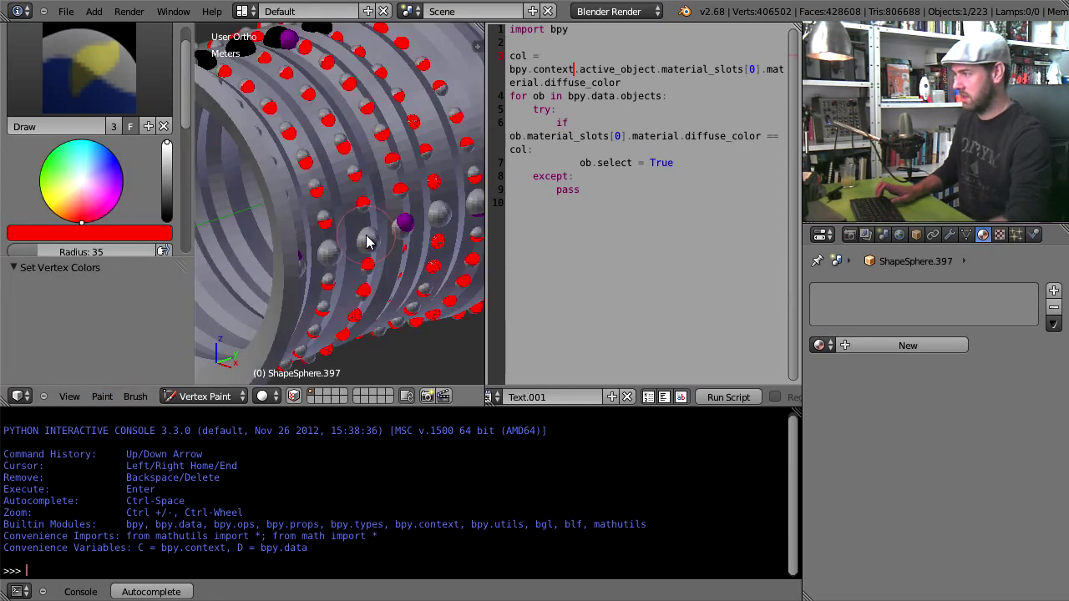
pyautogui.click(213, 397)
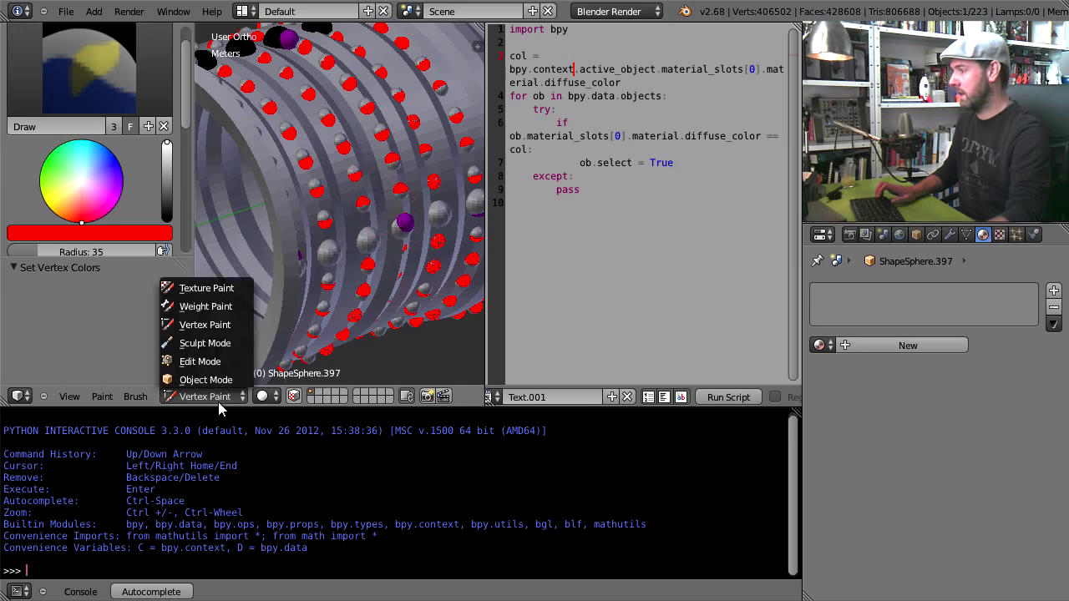
pyautogui.click(204, 378)
# Pick a purple sphere on the horn and check the RGB values of its material's diffuse color
pyautogui.moveTo(361, 236); pyautogui.dragTo(344, 194, button='middle')
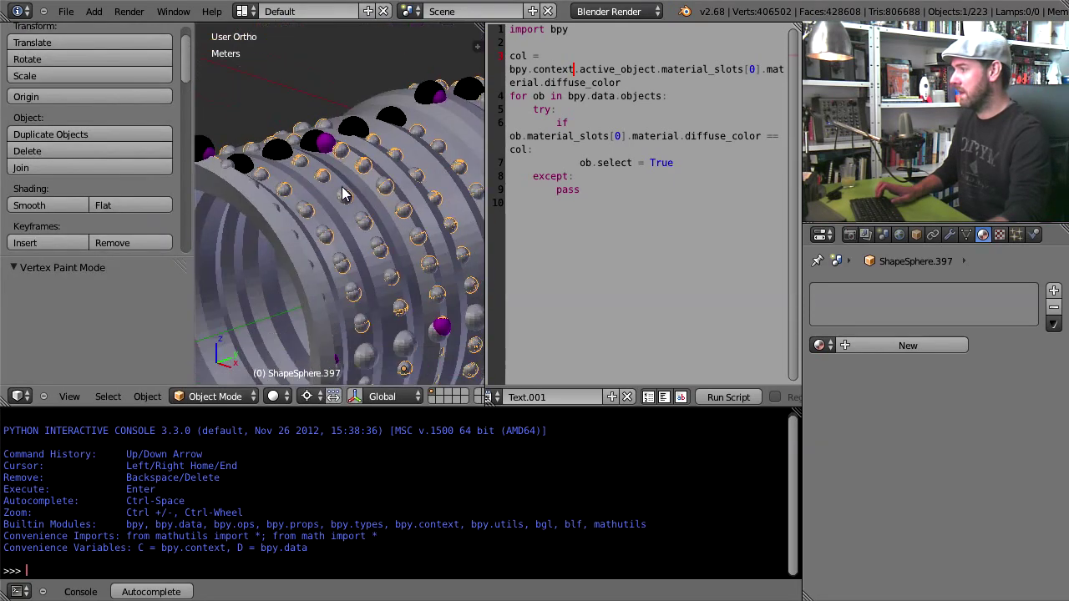
pyautogui.rightClick(325, 149)
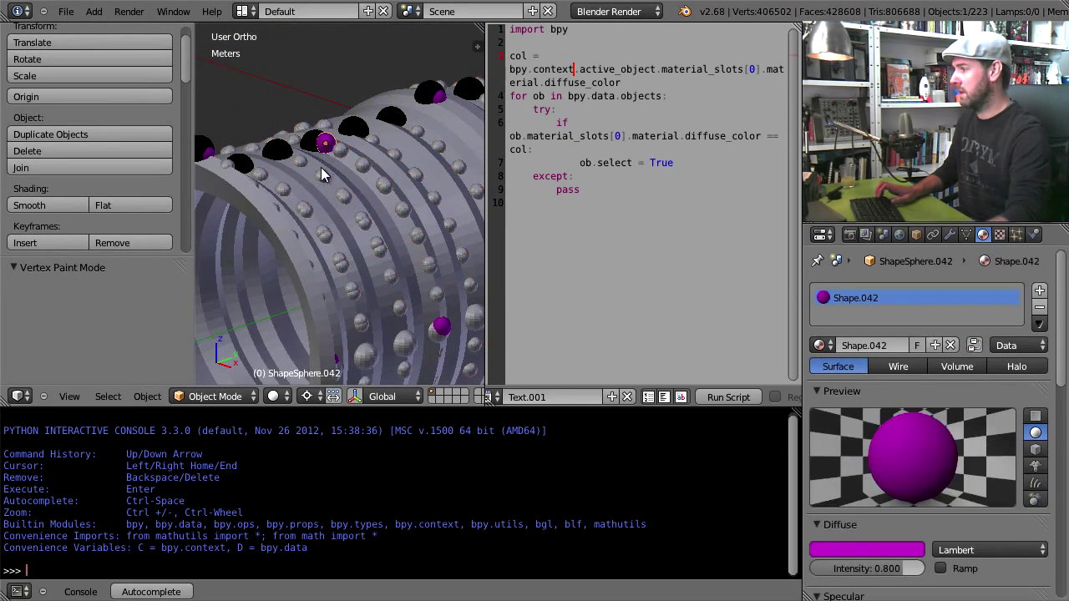
pyautogui.click(862, 553)
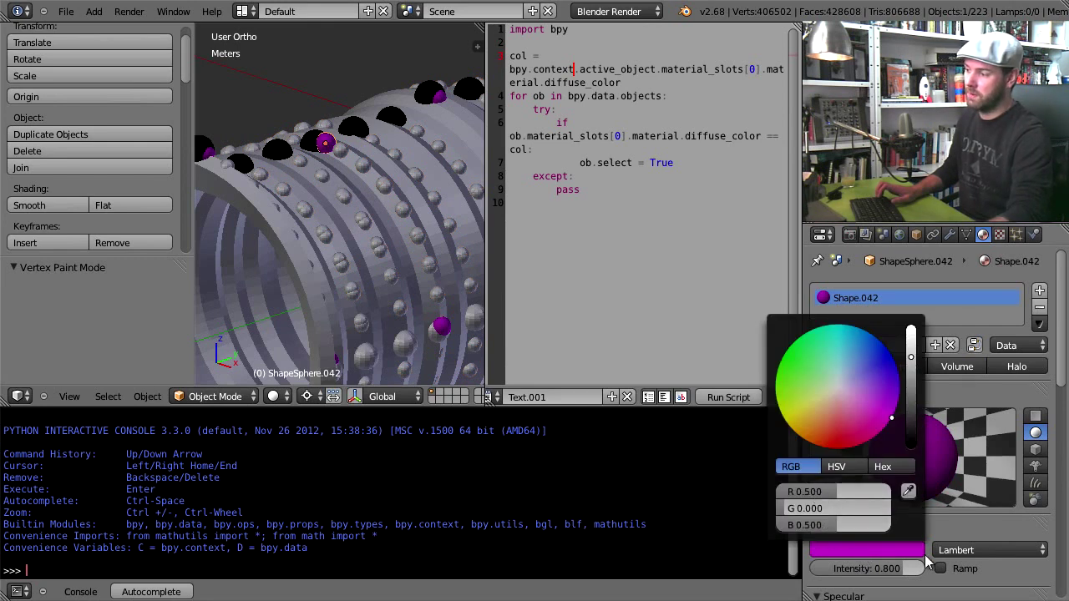
# Run the script to select all spheres matching the purple color and isolate them in local view
pyautogui.click(737, 407)
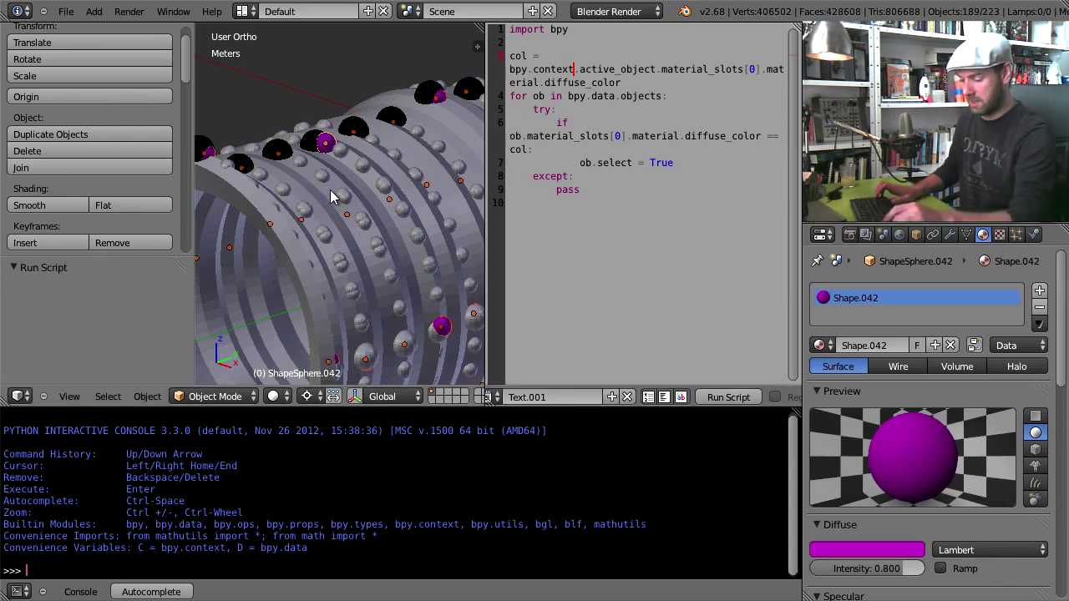
pyautogui.press('KP_Divide')
pyautogui.scroll(2, 333, 217)
pyautogui.scroll(1, 333, 216)
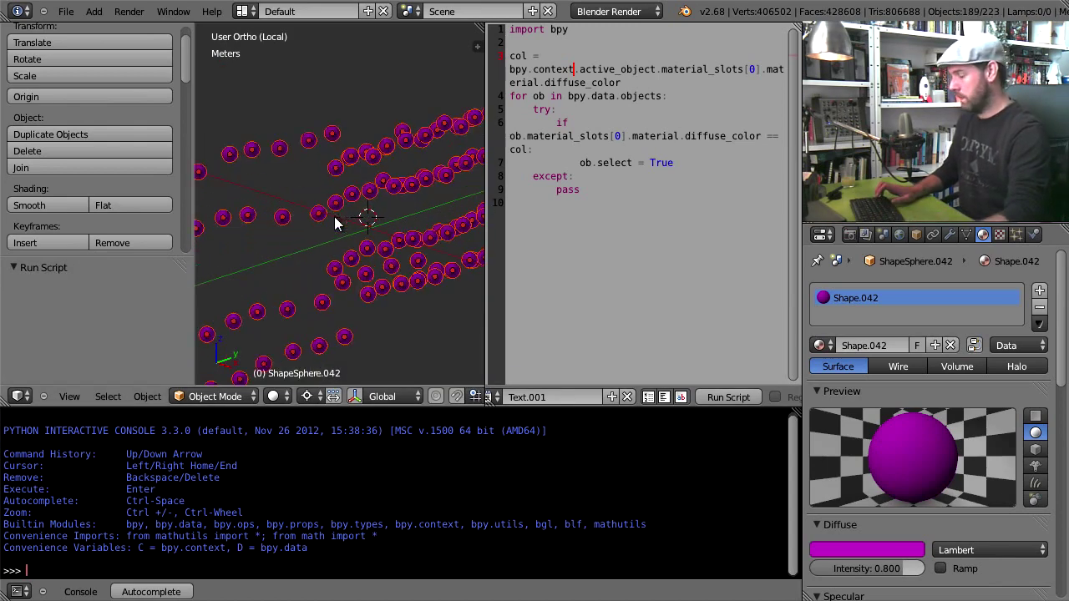
# Join the isolated purple spheres into one object with a shared linked material and remove its material slot
pyautogui.hotkey('ctrl', 'l')
pyautogui.click(334, 216)
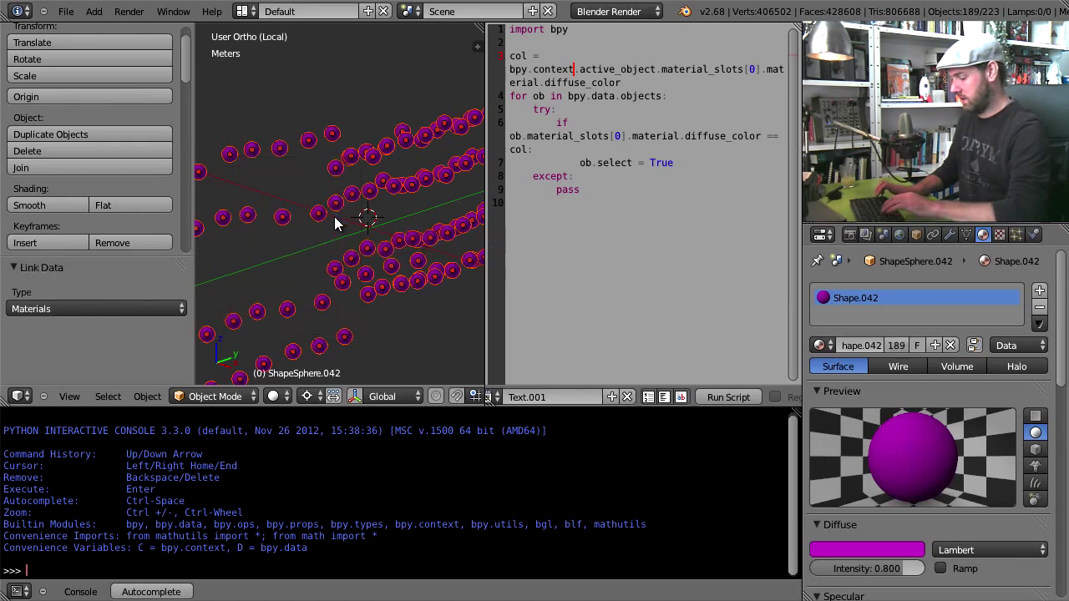
pyautogui.hotkey('ctrl', 'j')
pyautogui.click(1040, 306)
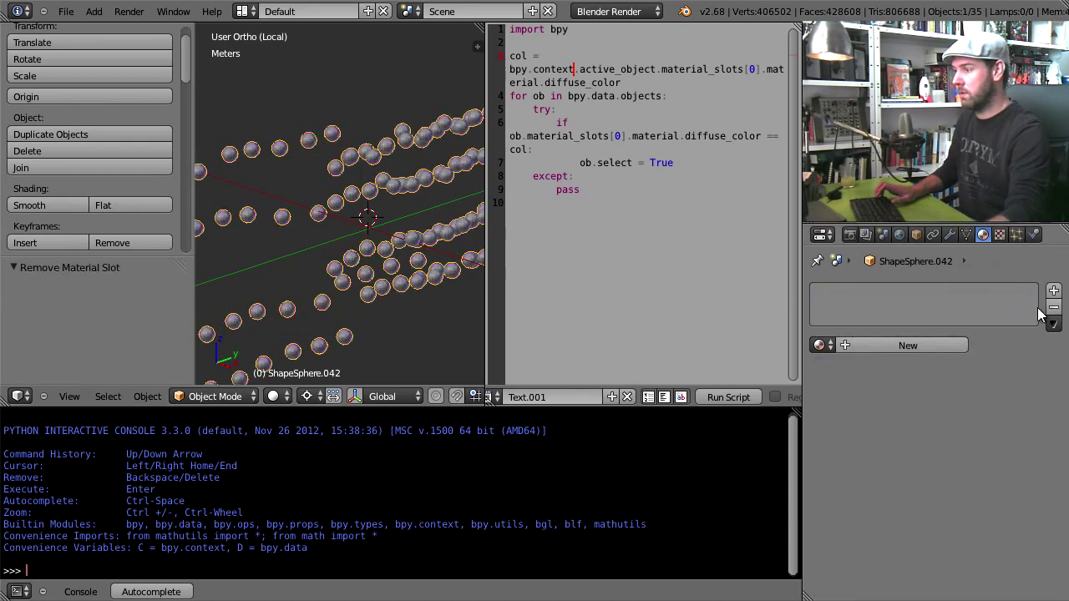
# Switch the joined purple spheres to Vertex Paint and set the brush color to R 0.5 and B 0.5
pyautogui.click(191, 397)
pyautogui.click(217, 325)
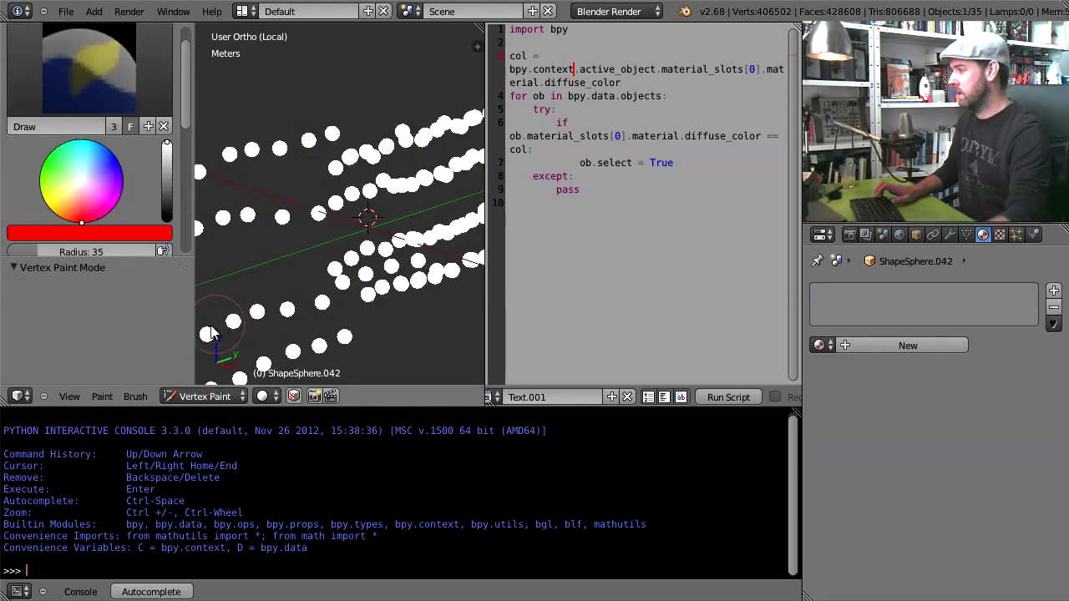
pyautogui.click(107, 233)
pyautogui.click(84, 418)
pyautogui.write('0')
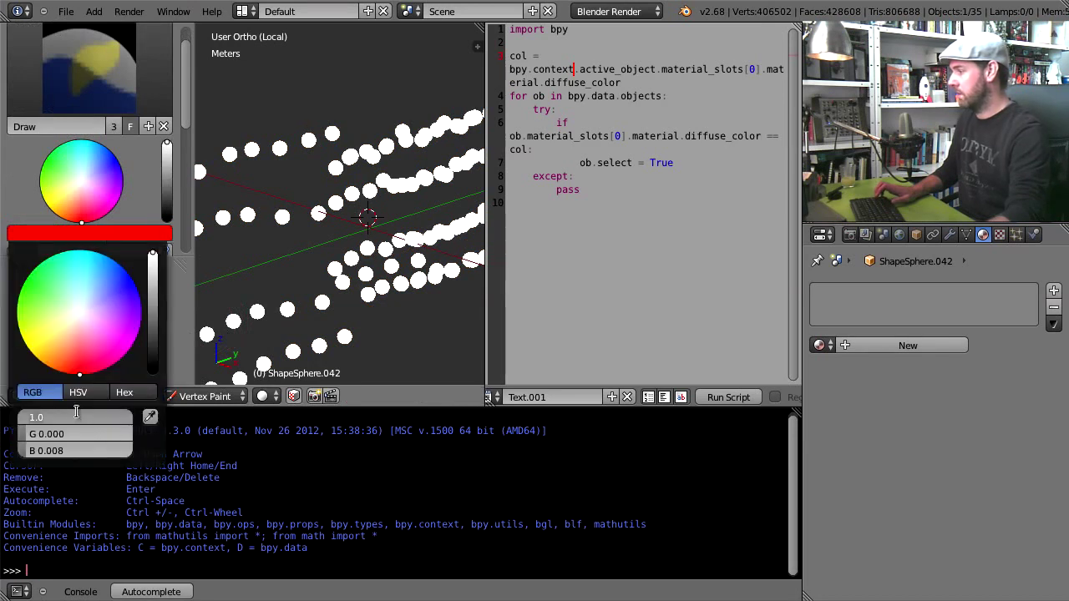
pyautogui.write('.5')
pyautogui.press('Return')
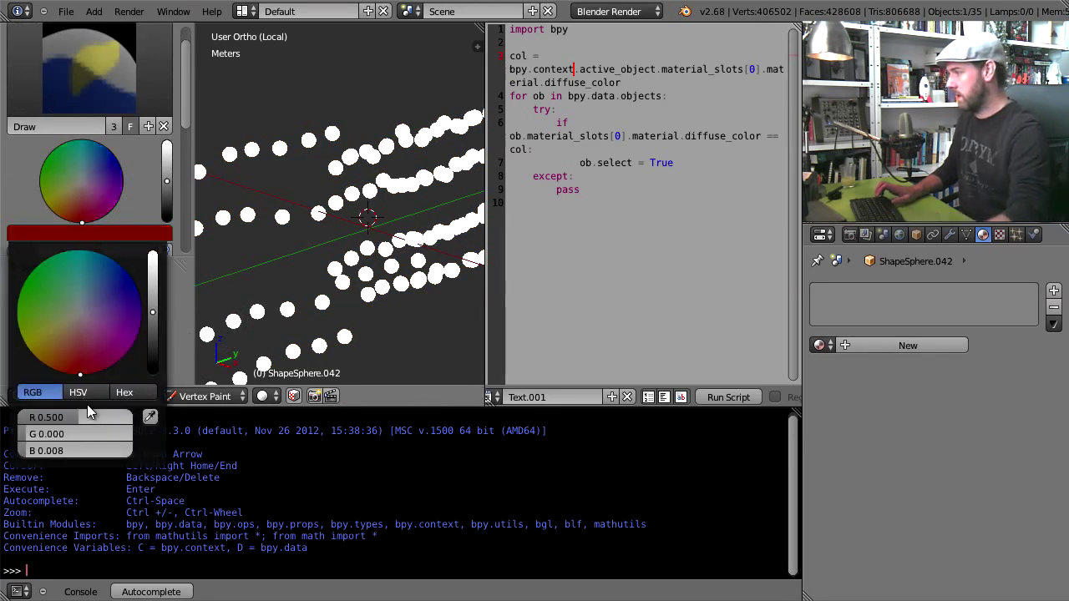
pyautogui.click(77, 449)
pyautogui.write('0.5')
pyautogui.press('Return')
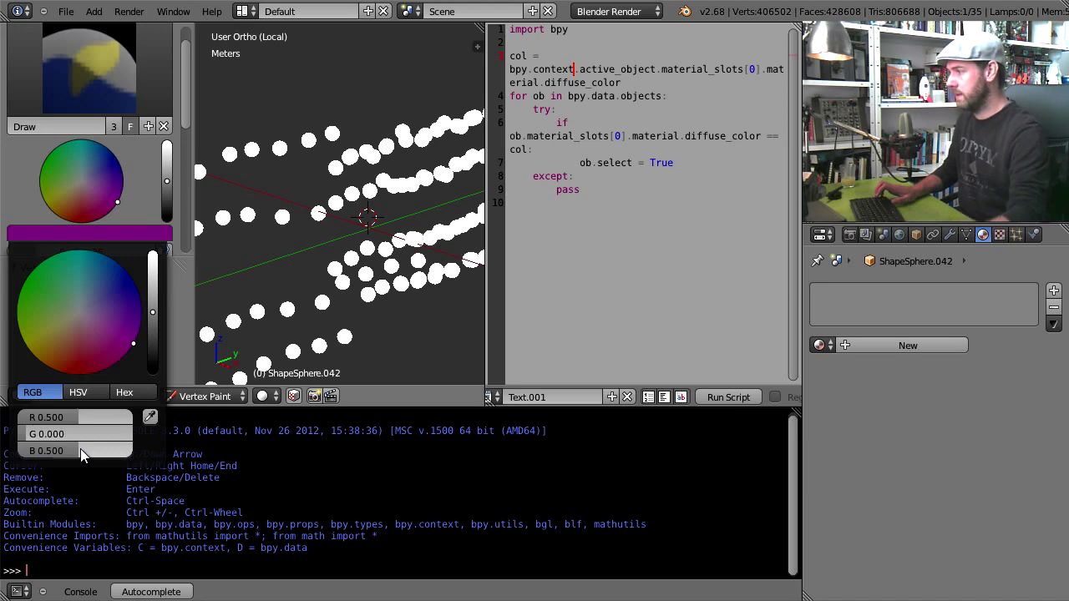
# Fill the joined spheres with the purple vertex color and return to the full scene in Object Mode
pyautogui.click(103, 396)
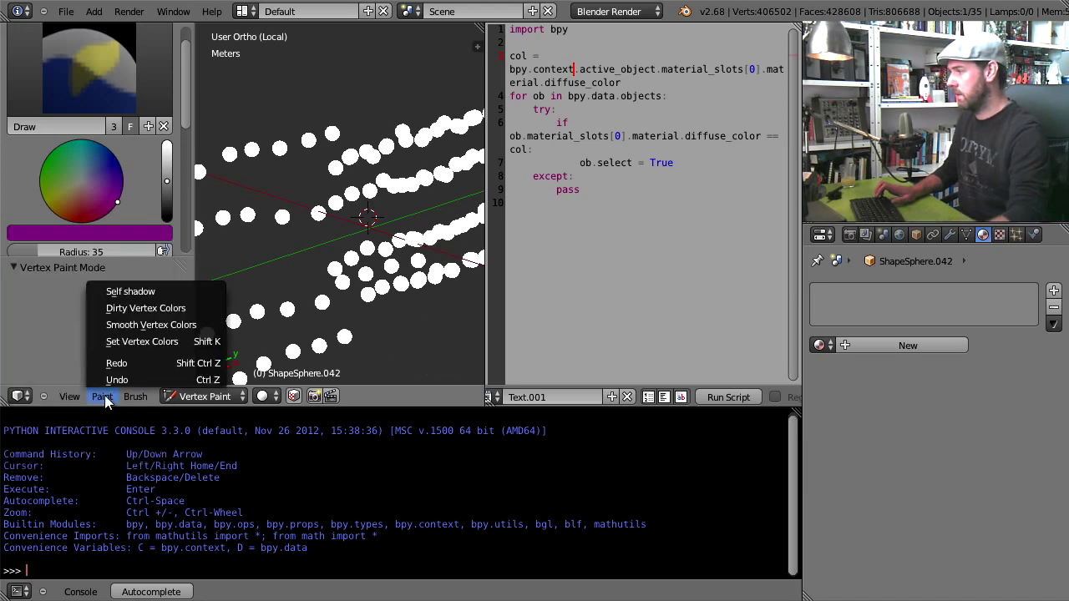
pyautogui.click(138, 340)
pyautogui.press('KP_Divide')
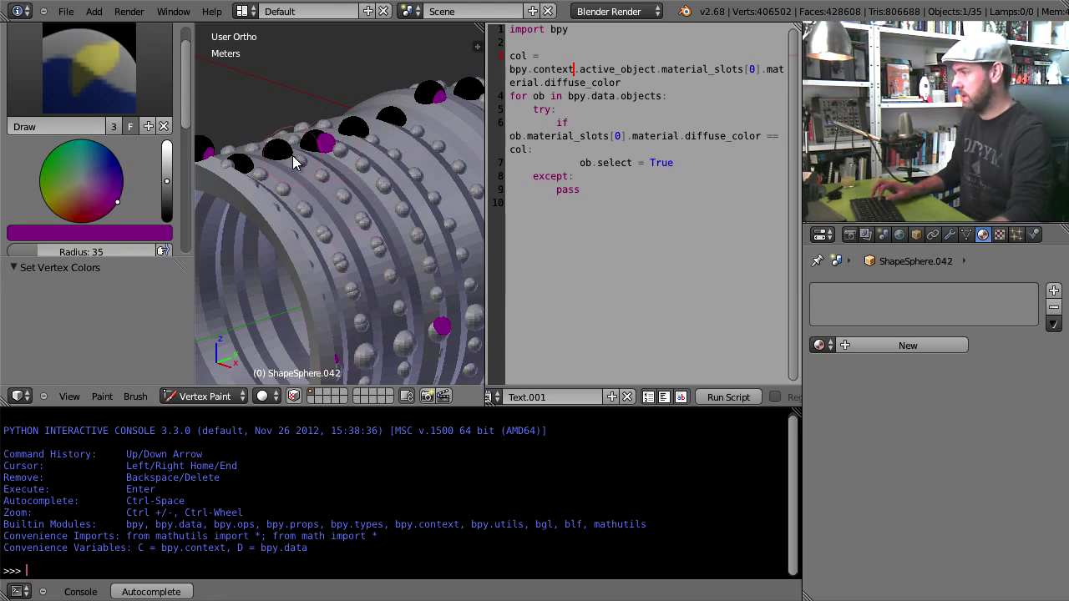
pyautogui.hotkey('alt', 'z')
pyautogui.hotkey('alt', 'z')
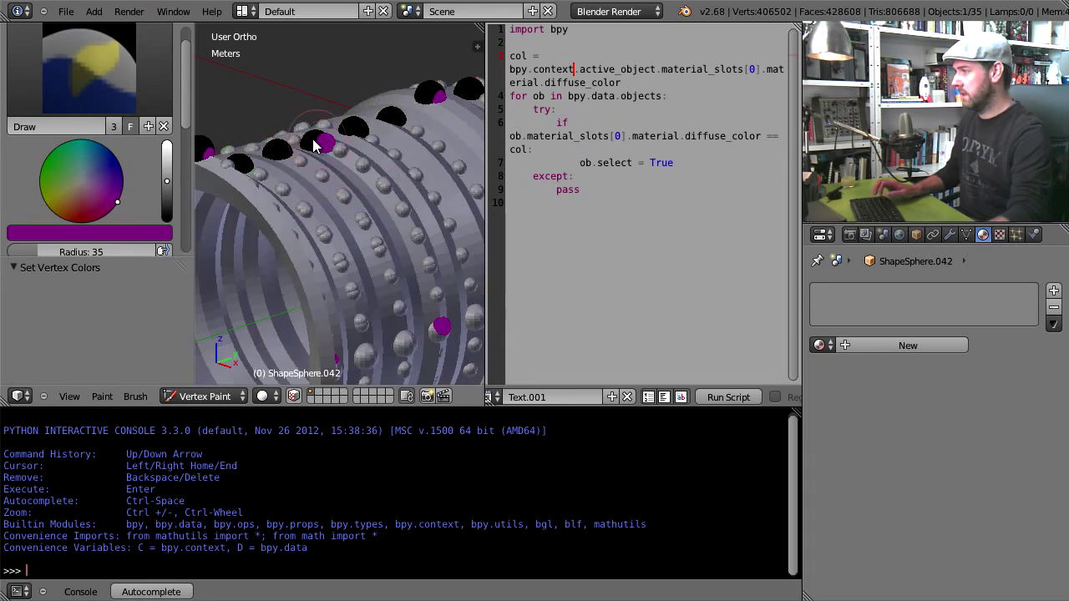
pyautogui.click(262, 397)
pyautogui.click(226, 396)
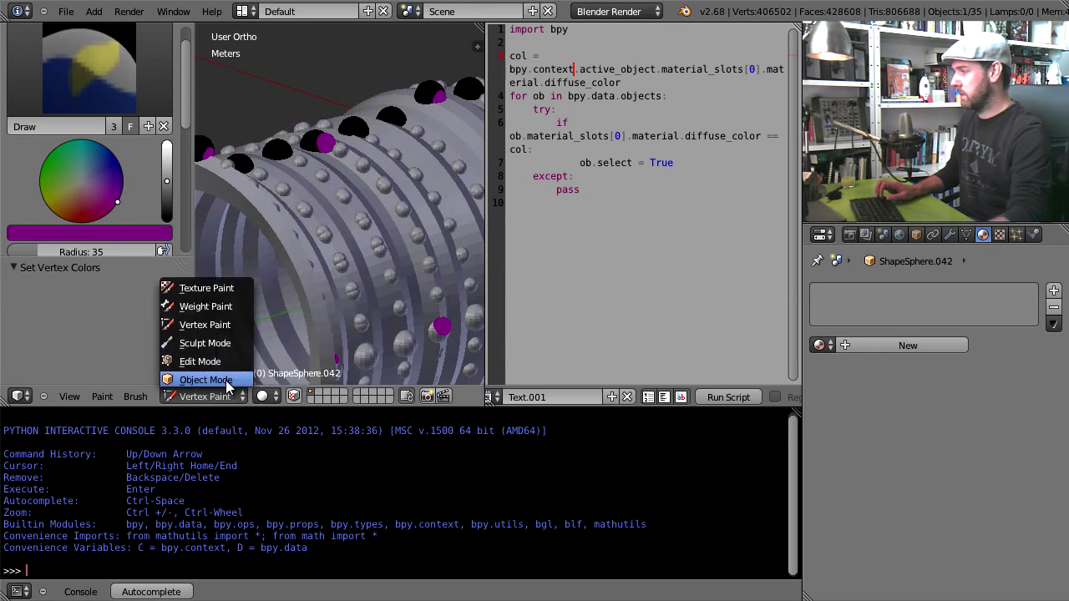
pyautogui.click(206, 380)
# Pick a black sphere on the horn, run the script to select all matching ones and isolate them in local view
pyautogui.rightClick(278, 158)
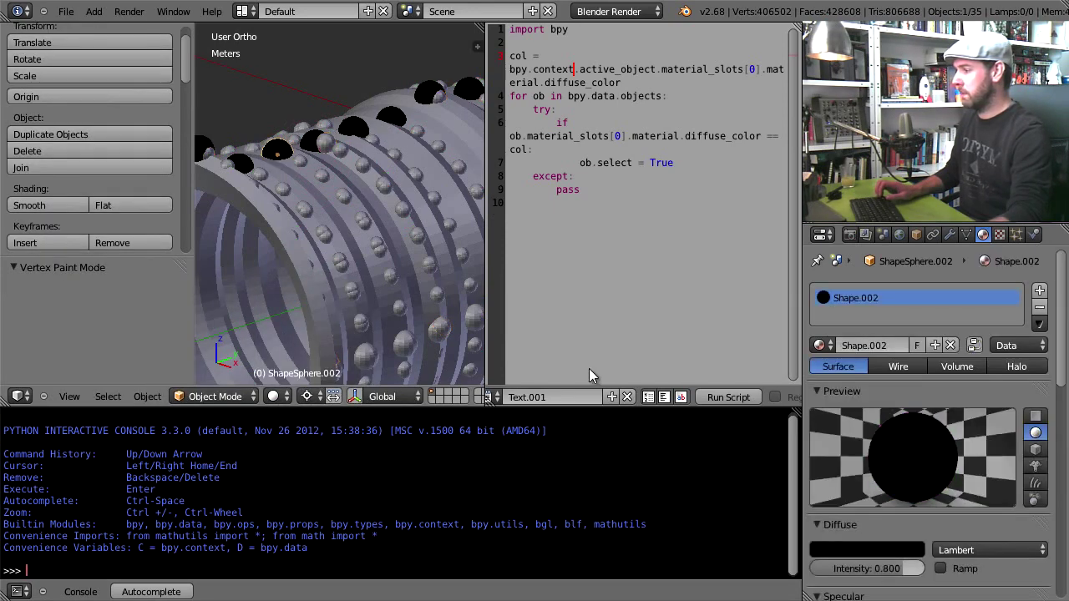
pyautogui.click(726, 396)
pyautogui.press('KP_Divide')
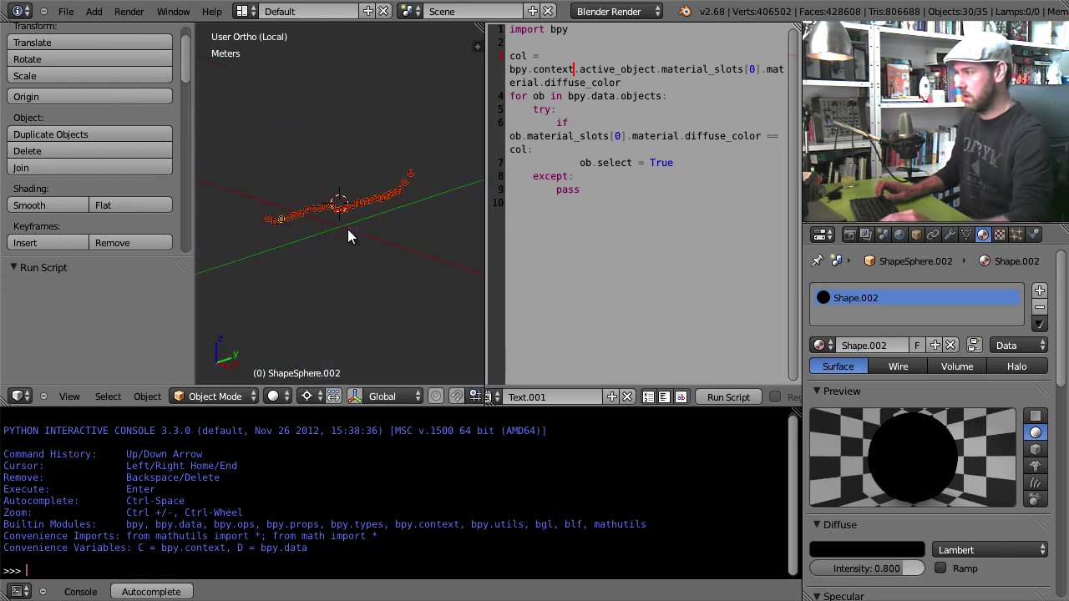
# Link the active material to all isolated black spheres, join them into one object and remove its material slot
pyautogui.hotkey('ctrl', 'l')
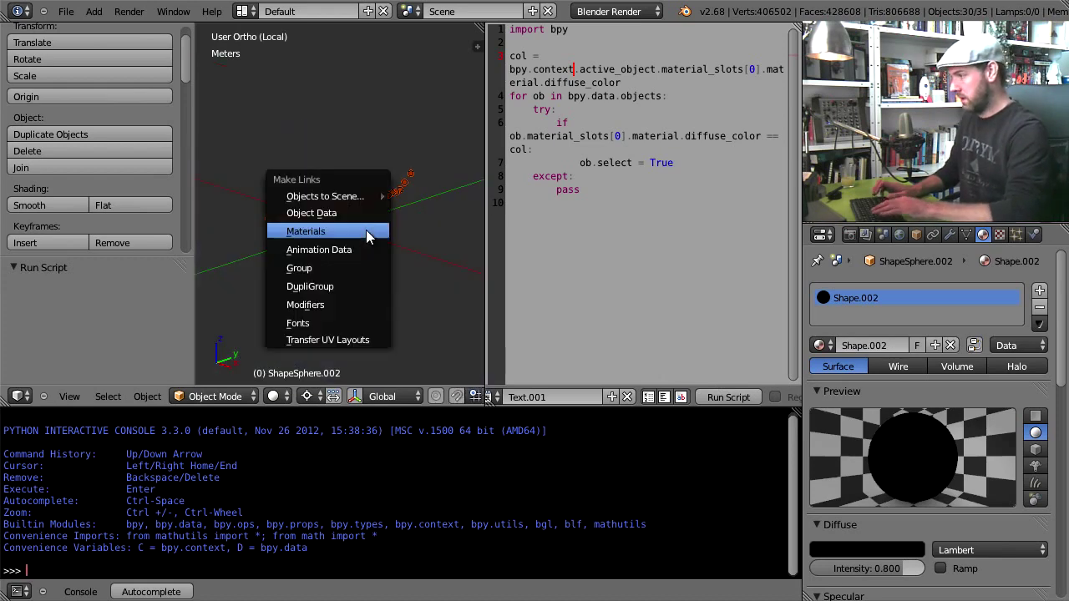
pyautogui.click(366, 230)
pyautogui.hotkey('ctrl', 'j')
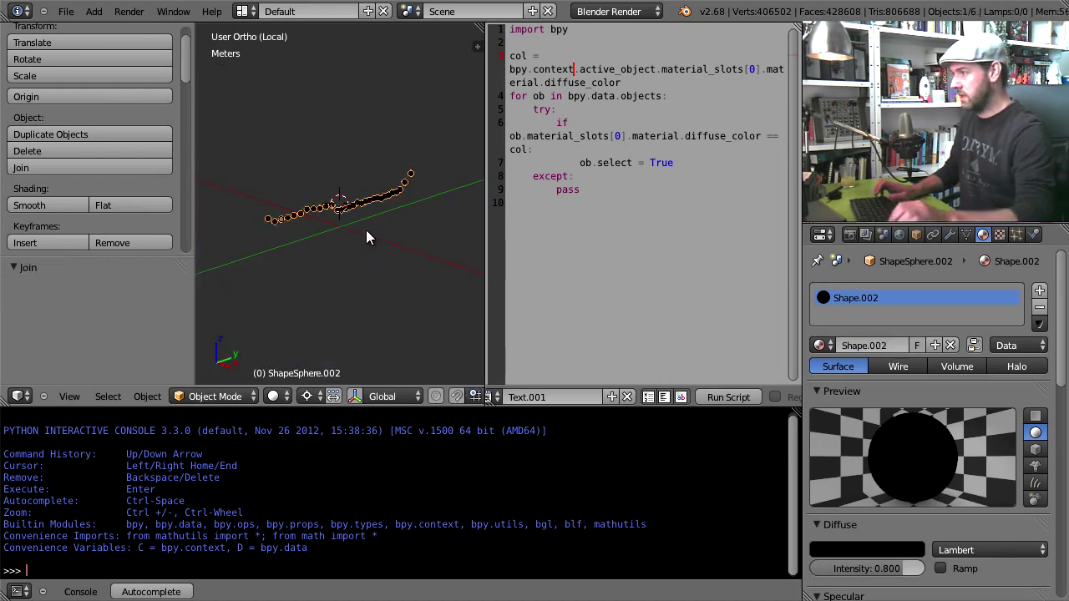
pyautogui.scroll(3, 367, 259)
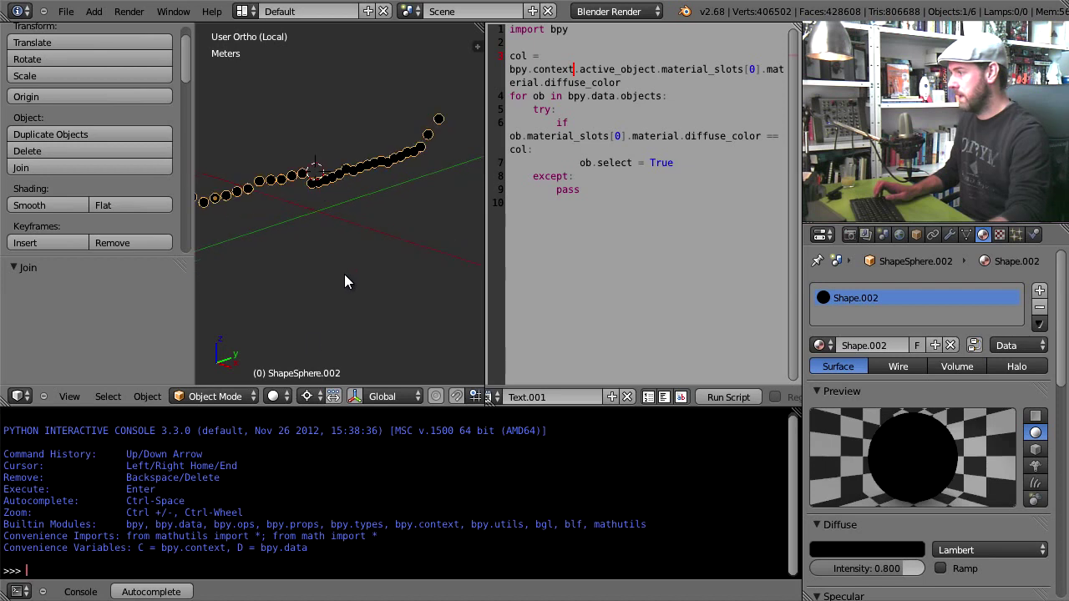
pyautogui.click(1039, 307)
# Fill the joined spheres with black in Vertex Paint and return to the full scene in Object Mode
pyautogui.click(196, 396)
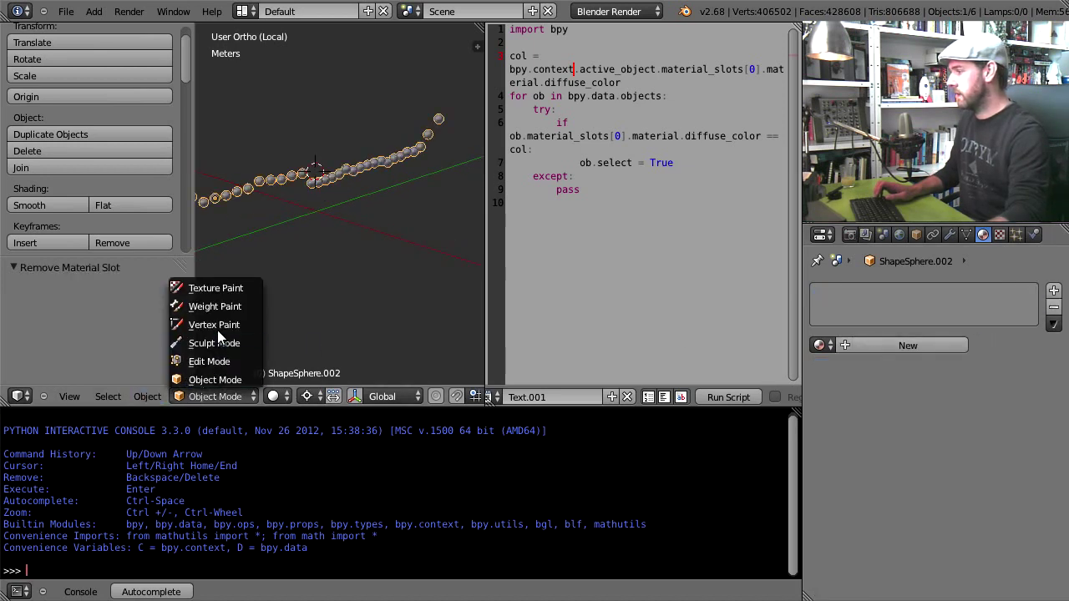
pyautogui.click(218, 326)
pyautogui.moveTo(168, 182); pyautogui.dragTo(167, 221)
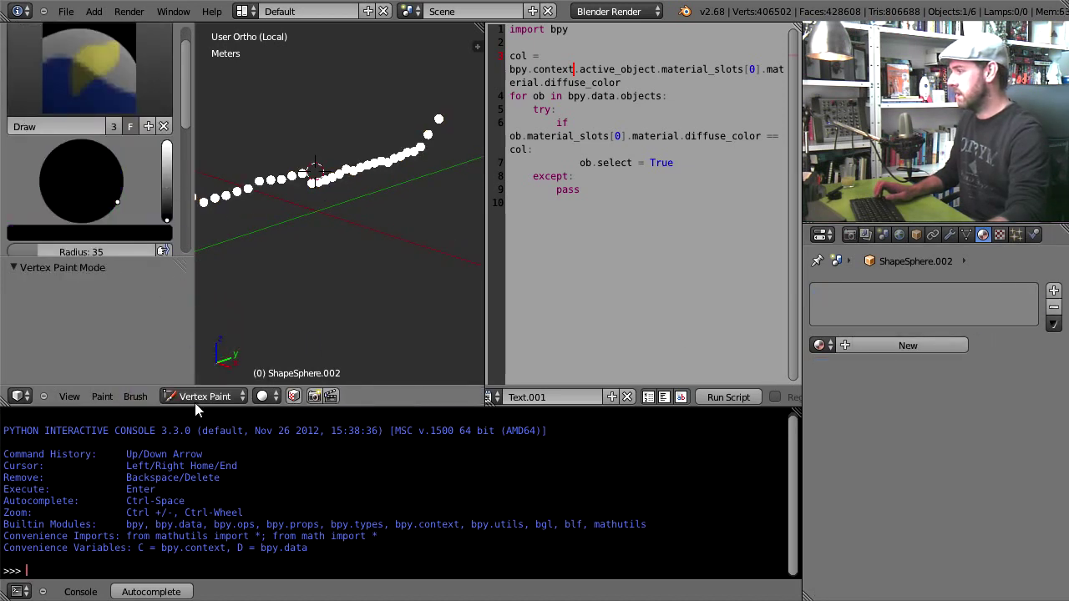
pyautogui.click(102, 396)
pyautogui.click(141, 340)
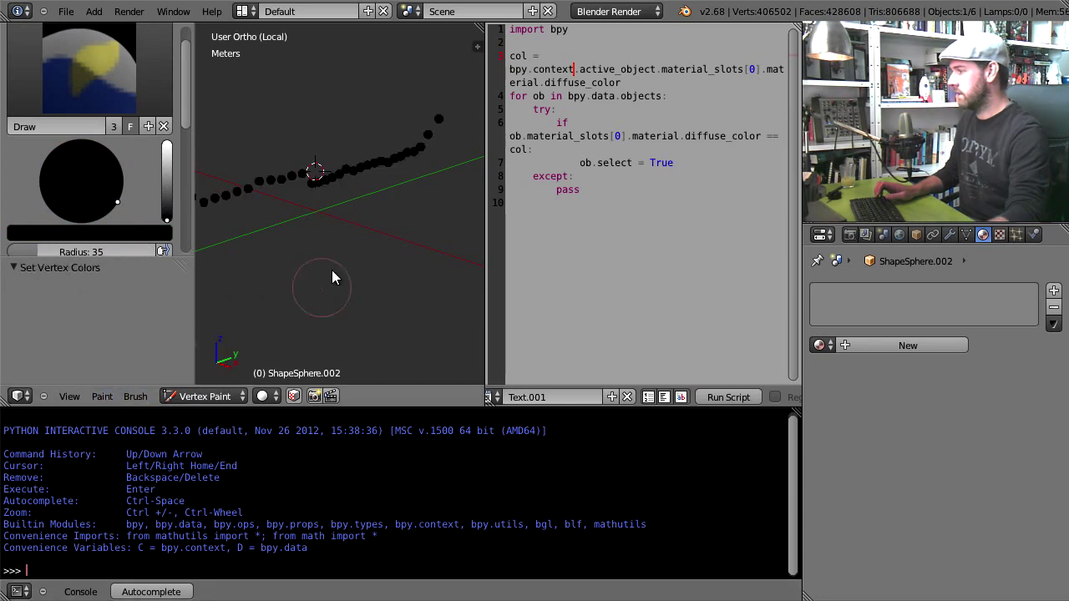
pyautogui.press('KP_Divide')
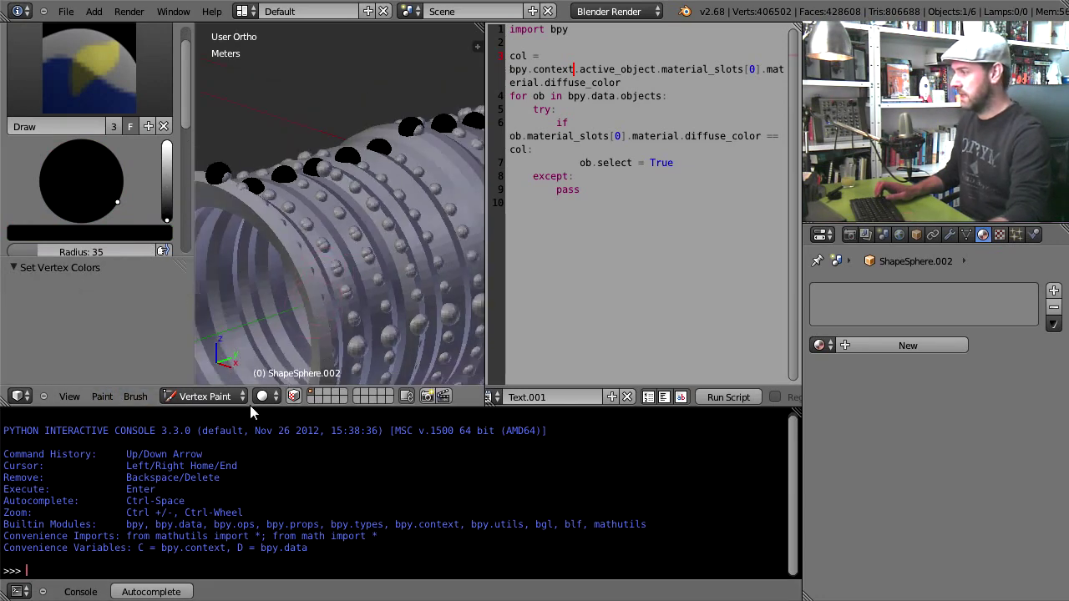
pyautogui.click(222, 397)
# Select the main horn body so it becomes the active object
pyautogui.scroll(-3, 371, 288)
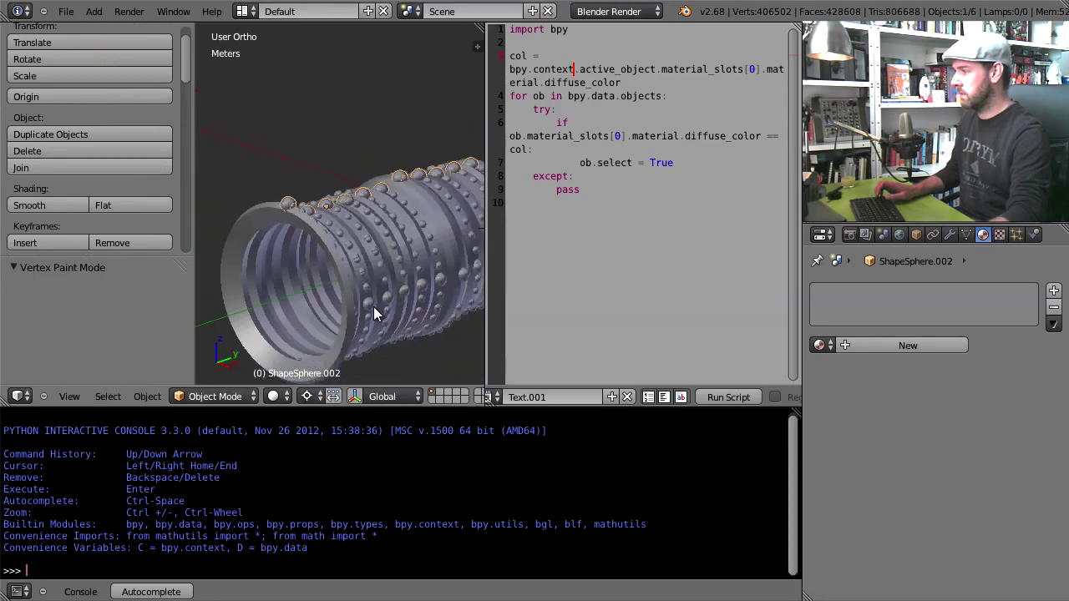
pyautogui.moveTo(373, 306); pyautogui.dragTo(377, 263, button='middle')
pyautogui.scroll(3, 234, 328)
pyautogui.moveTo(324, 208); pyautogui.dragTo(280, 291, button='middle')
pyautogui.scroll(-3, 432, 287)
pyautogui.scroll(2, 391, 313)
pyautogui.press('a')
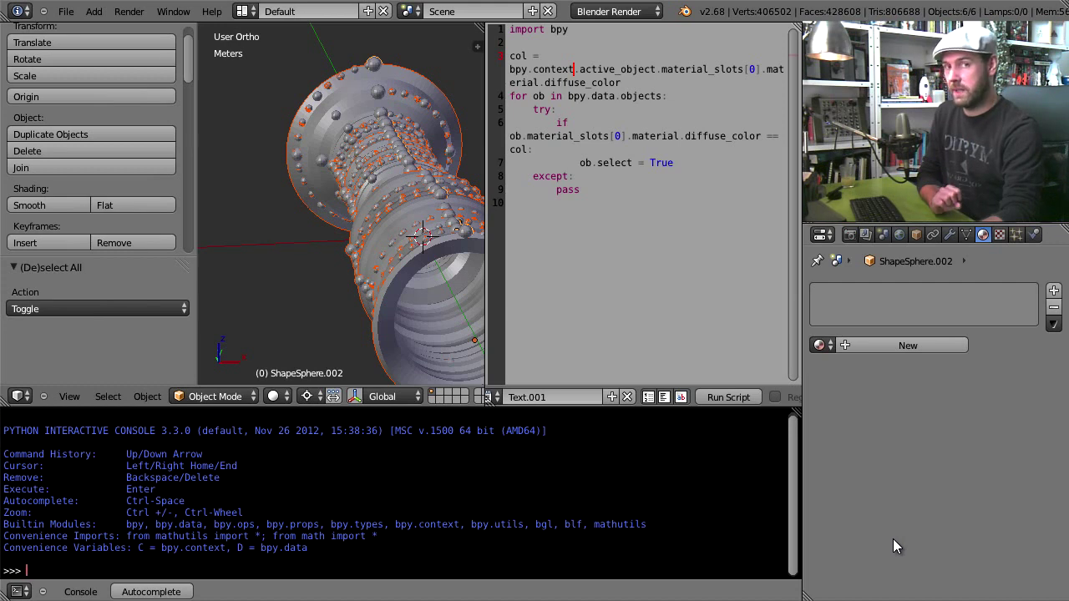
pyautogui.rightClick(482, 307)
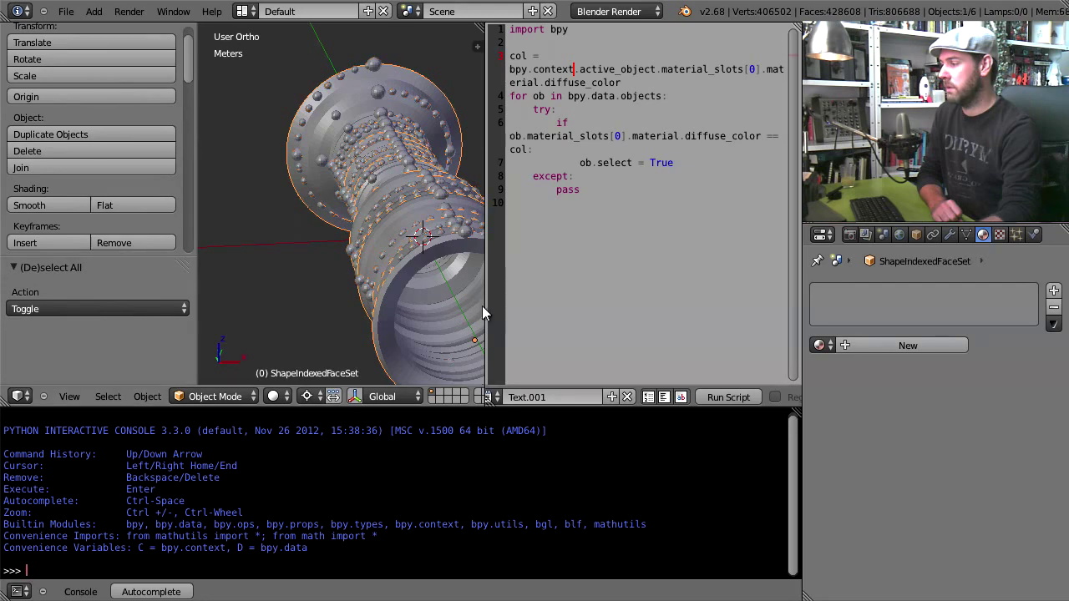
# Enlarge the 3D view by shrinking the text editor and the Python console, keeping the whole horn in view
pyautogui.moveTo(558, 302); pyautogui.dragTo(683, 302)
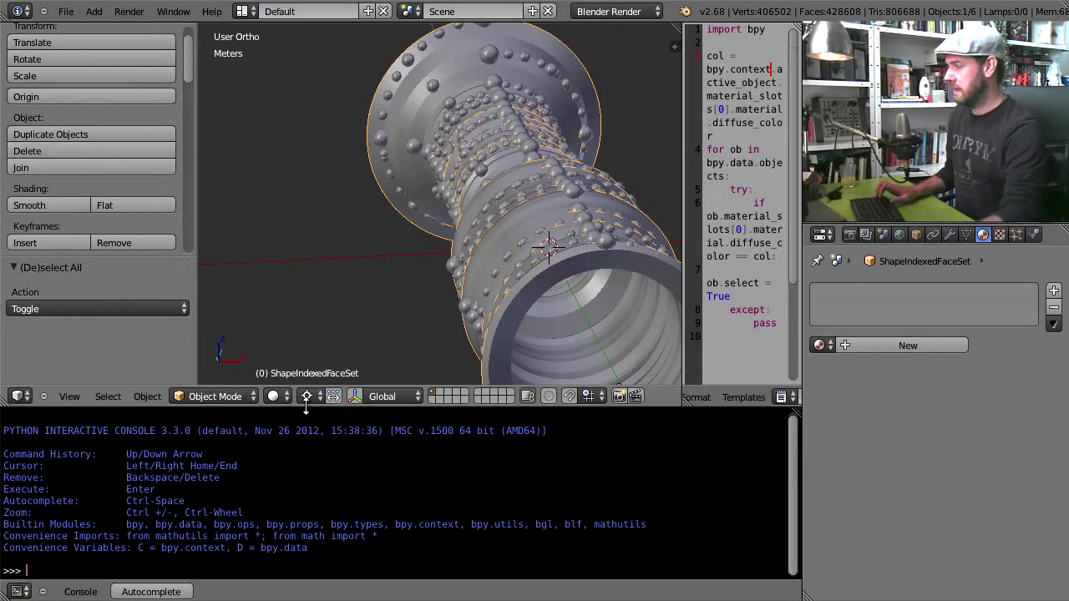
pyautogui.moveTo(309, 407); pyautogui.dragTo(311, 535)
pyautogui.scroll(-4, 434, 321)
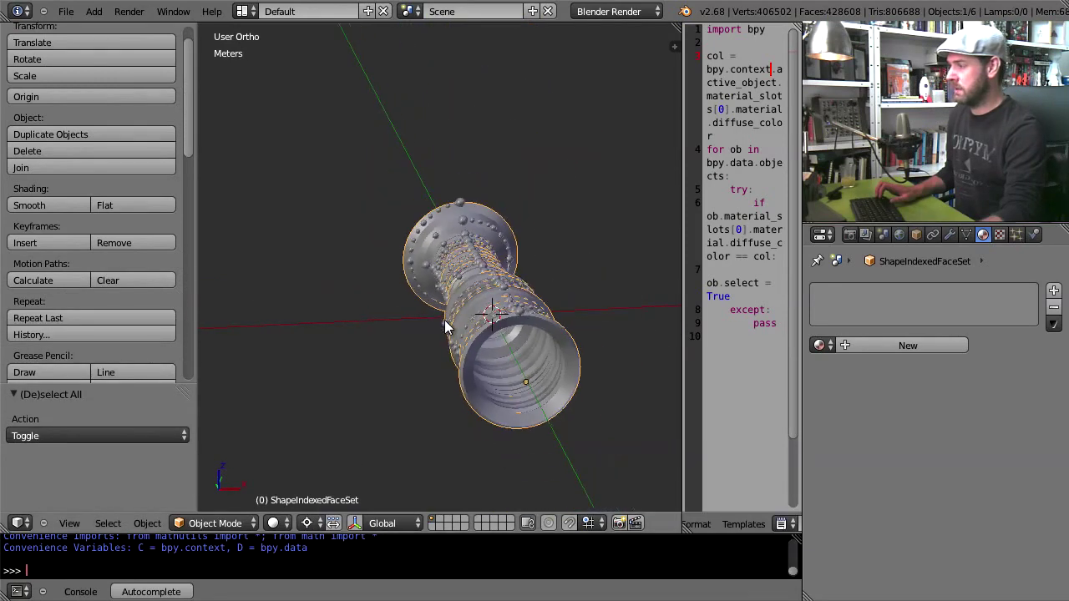
# Select all objects and join the sphere groups with the horn body into a single mesh
pyautogui.press('a')
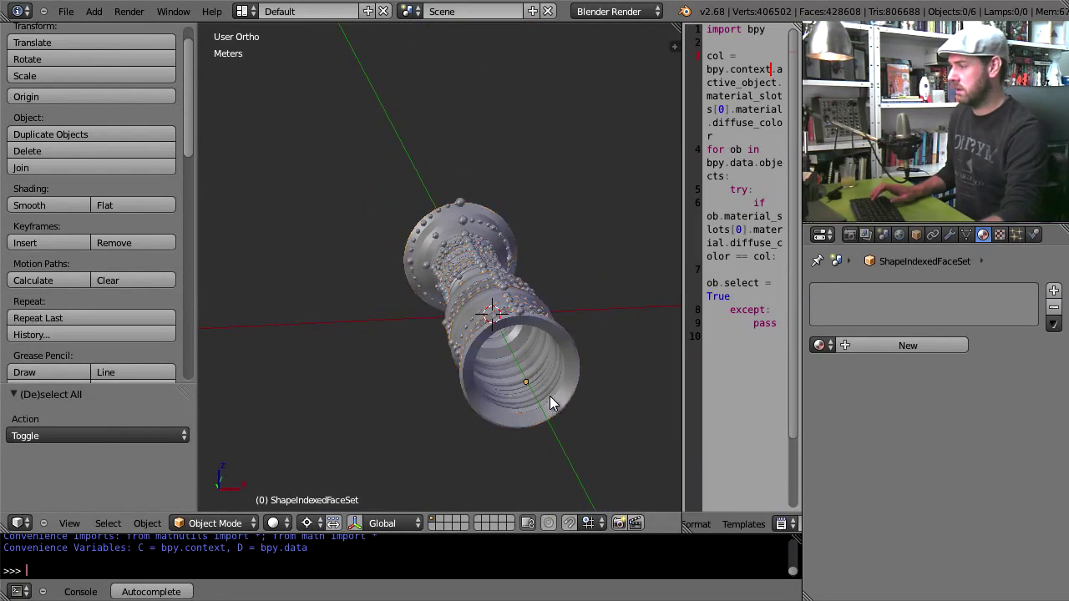
pyautogui.press('a')
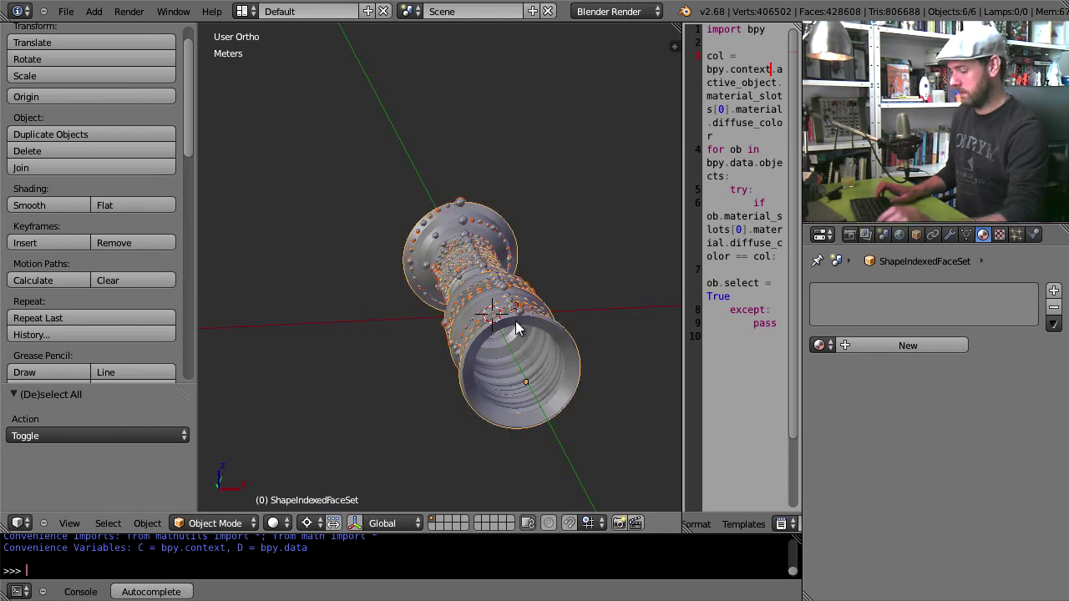
pyautogui.hotkey('ctrl', 'j')
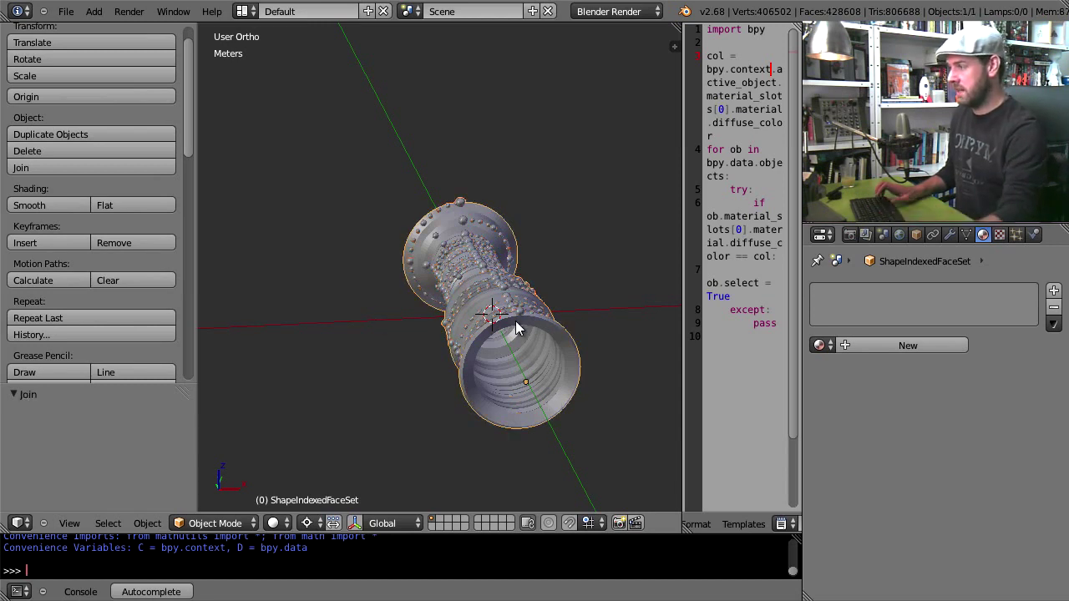
# Select all geometry of the joined horn in Edit Mode, run every Print3D check, review the output and return to Object Mode
pyautogui.scroll(5, 490, 301)
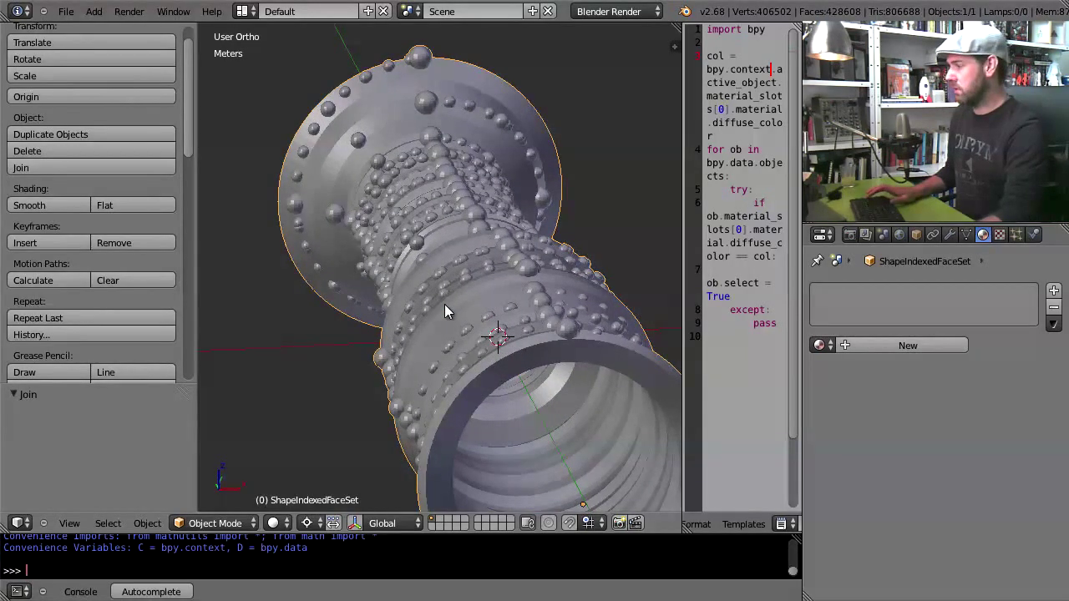
pyautogui.press('Tab')
pyautogui.press('a')
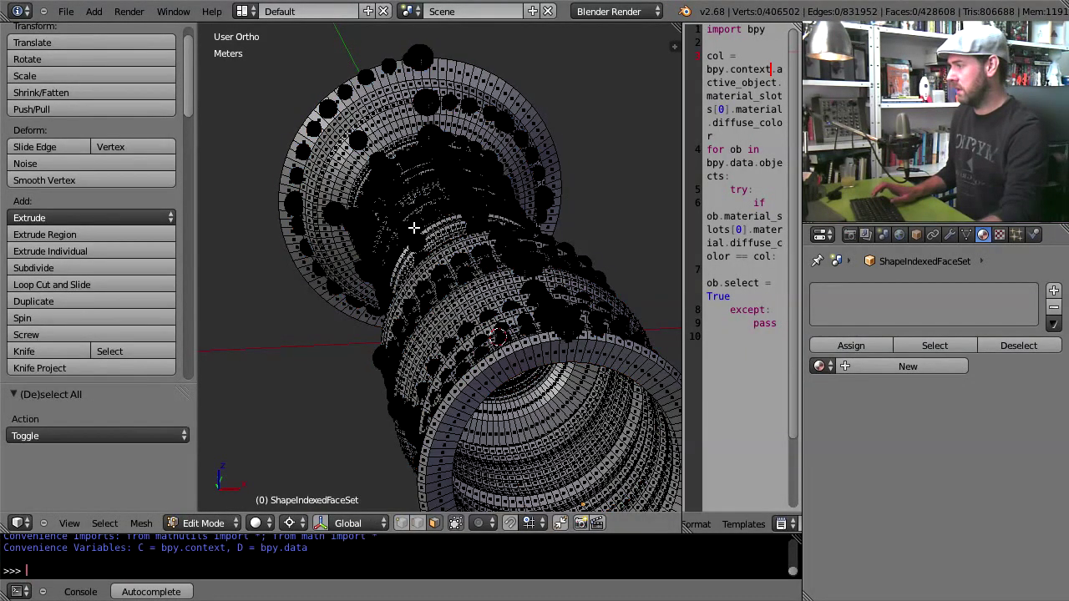
pyautogui.press('a')
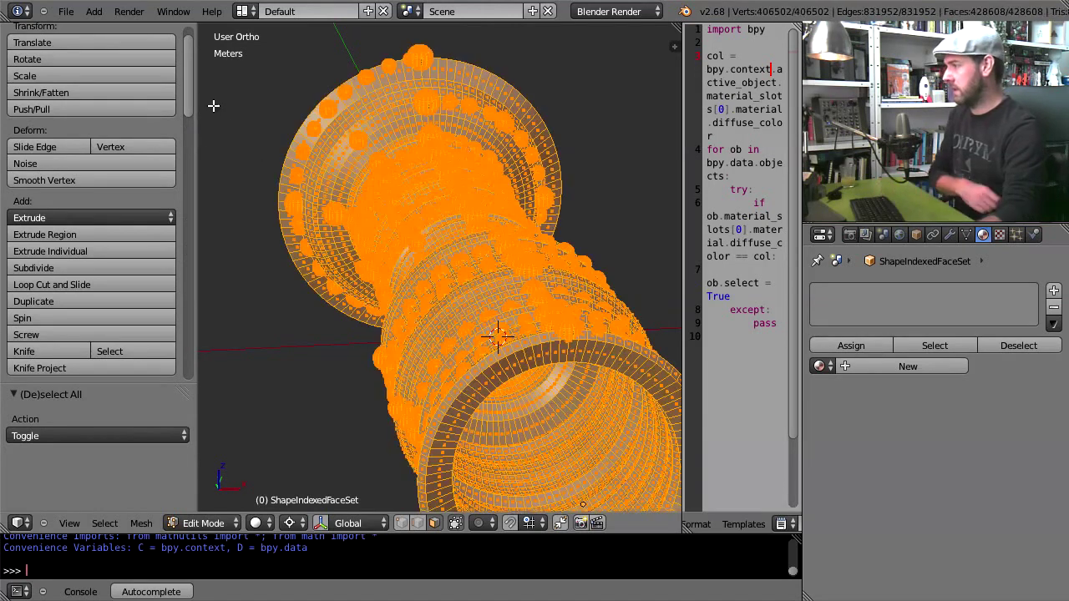
pyautogui.moveTo(186, 84); pyautogui.dragTo(188, 291)
pyautogui.click(95, 262)
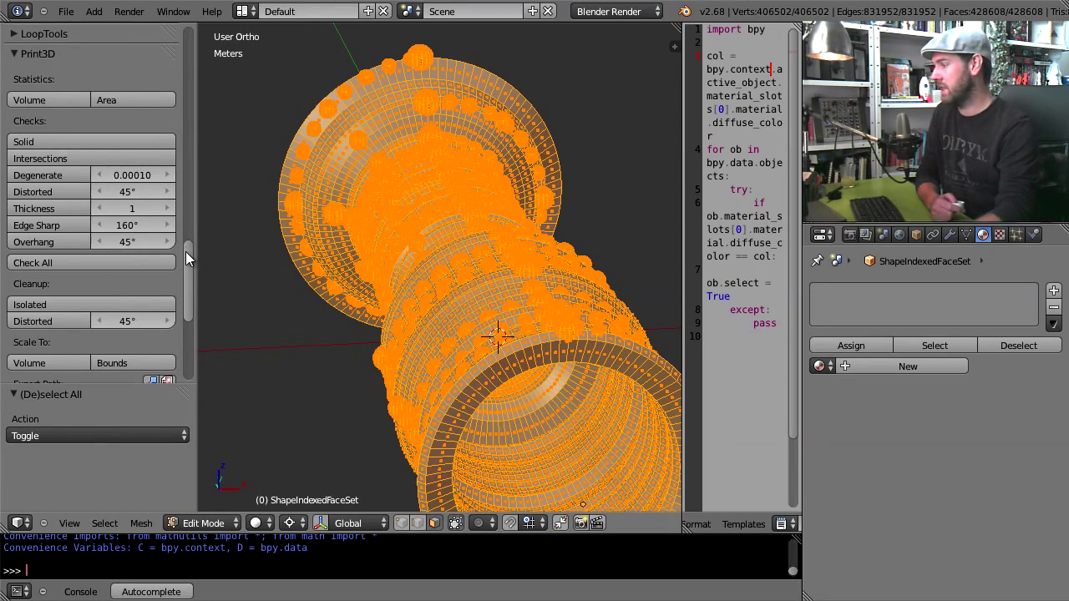
pyautogui.moveTo(189, 251); pyautogui.dragTo(190, 317)
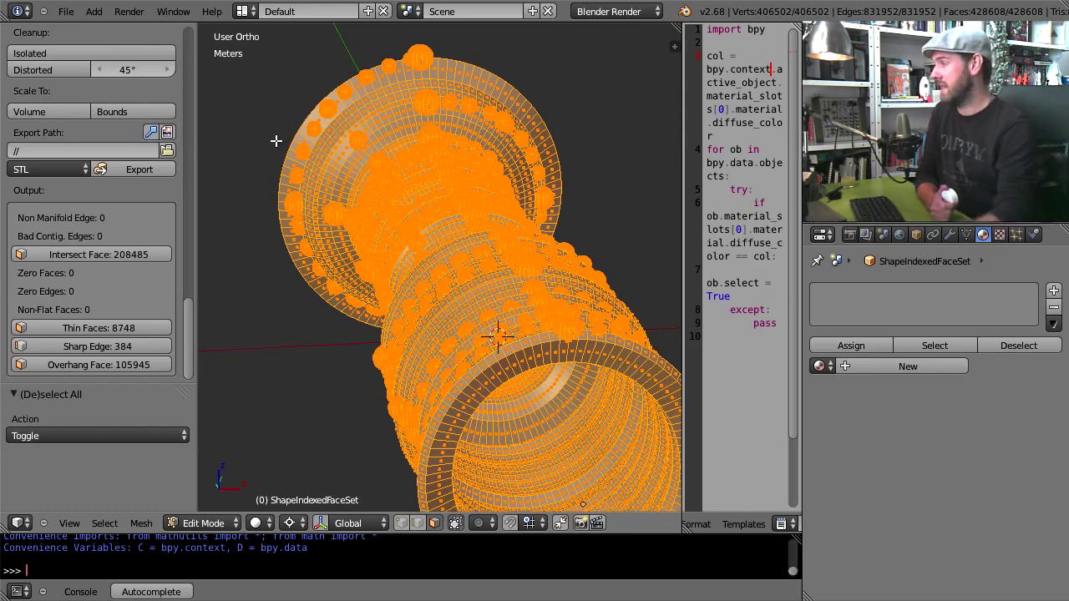
pyautogui.press('Tab')
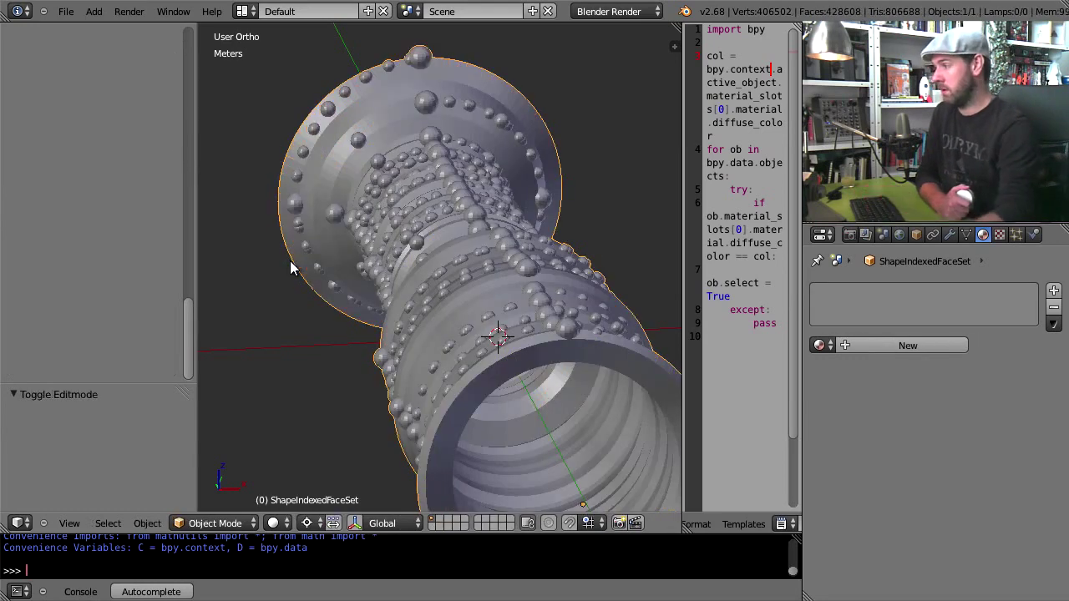
# Start a VRML2 export of the joined horn and name the file music-export.wrl on the Desktop
pyautogui.click(65, 11)
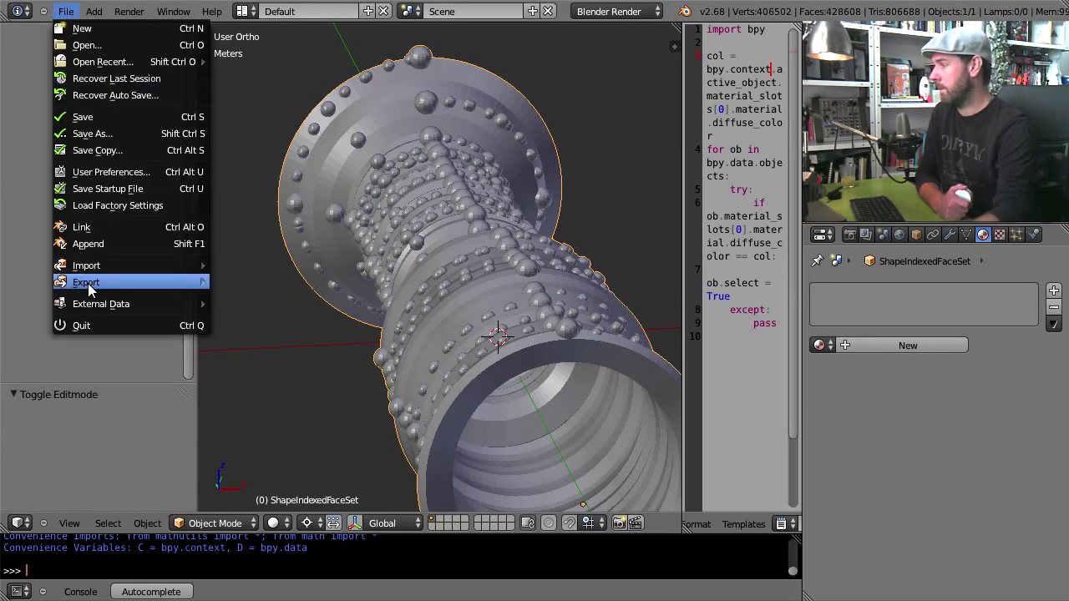
pyautogui.moveTo(93, 284)
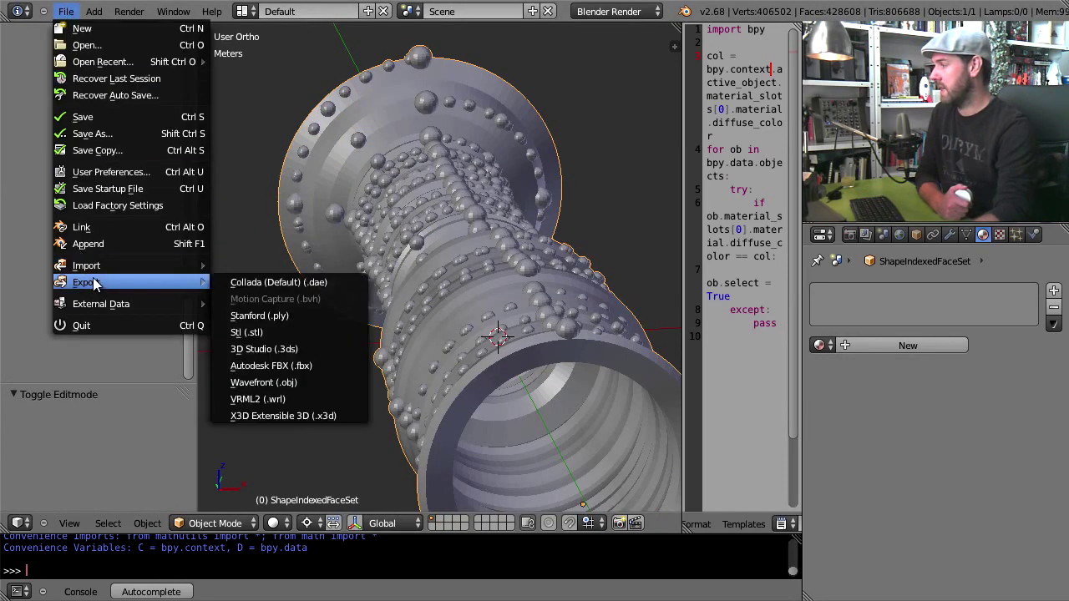
pyautogui.click(286, 400)
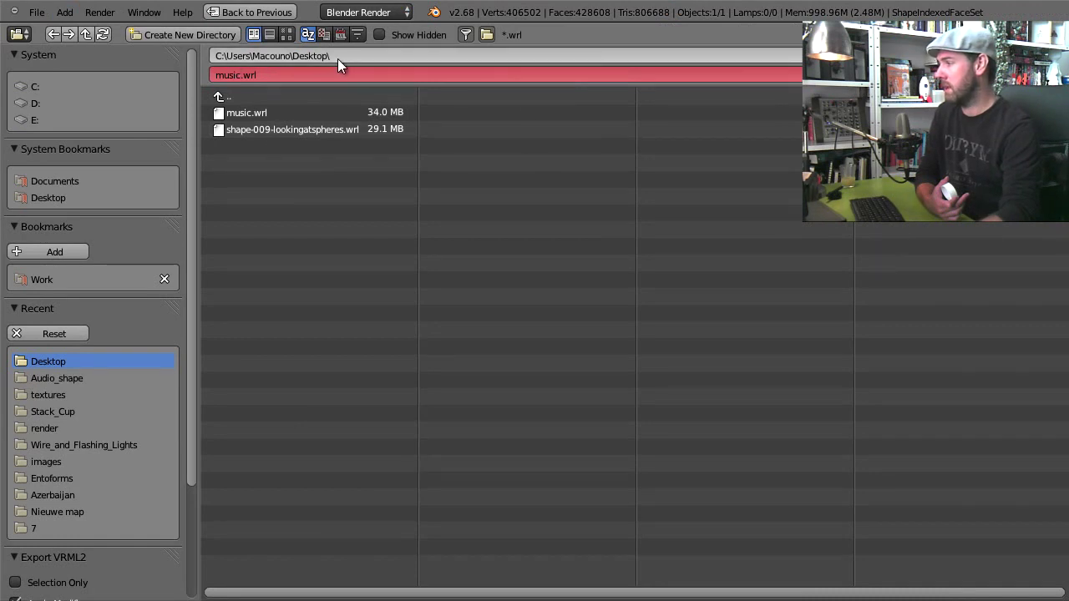
pyautogui.click(274, 76)
pyautogui.write('m')
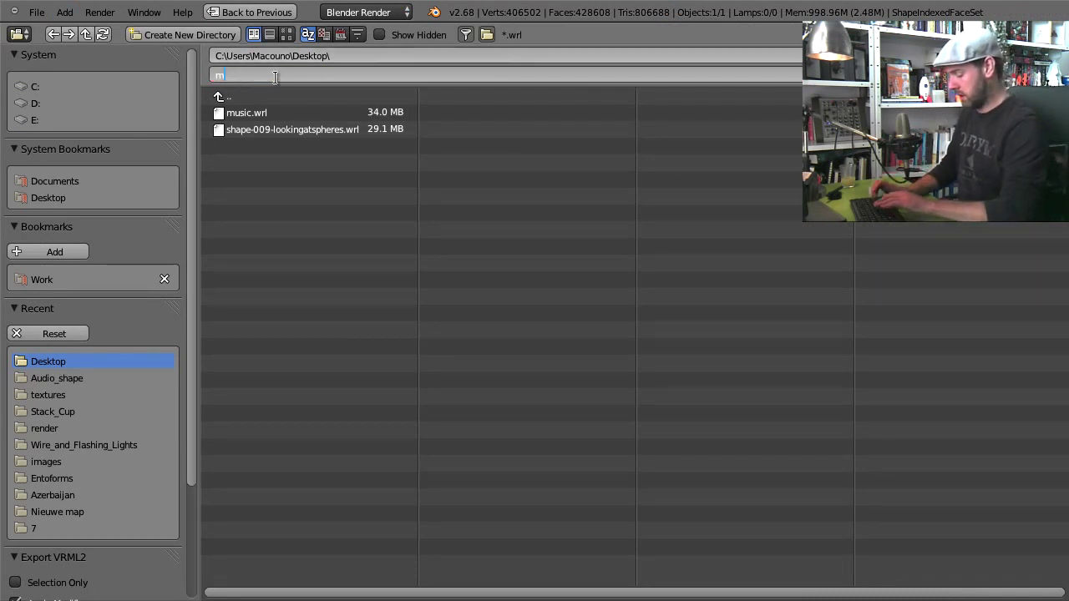
pyautogui.write('usic-export.wr')
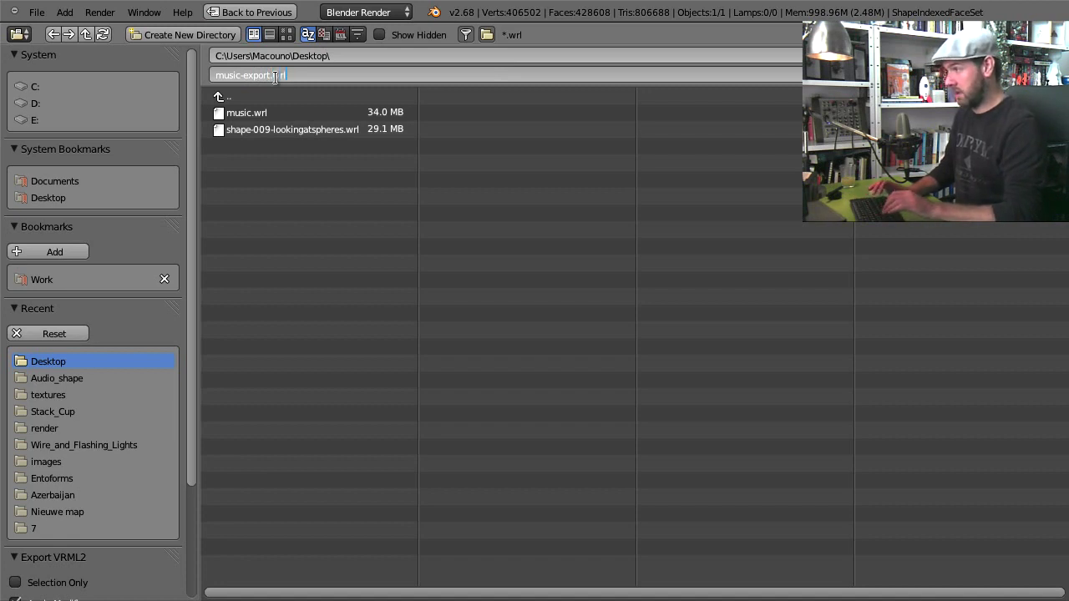
pyautogui.write('l')
pyautogui.press('Return')
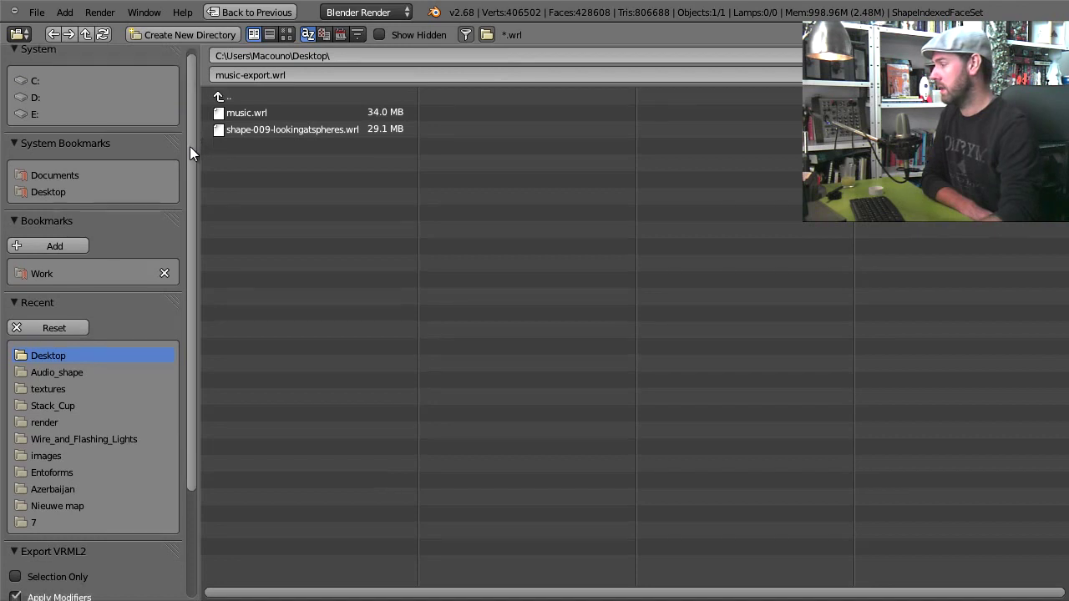
# Enable Selection Only, disable Apply Modifiers, choose Vertex Color as the color source and export the VRML2 file
pyautogui.moveTo(190, 146); pyautogui.dragTo(198, 289)
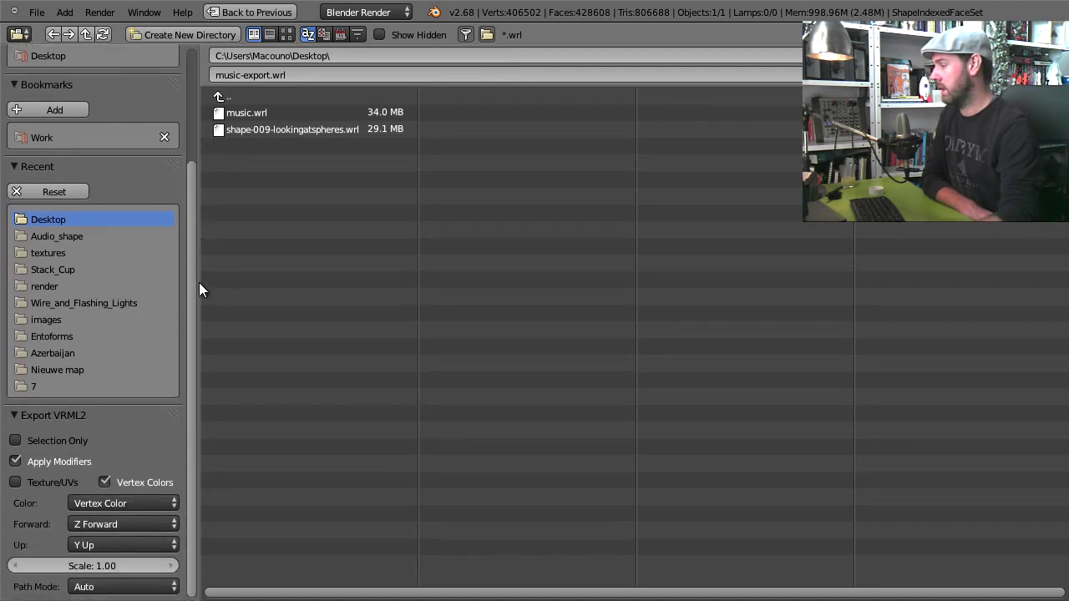
pyautogui.click(16, 442)
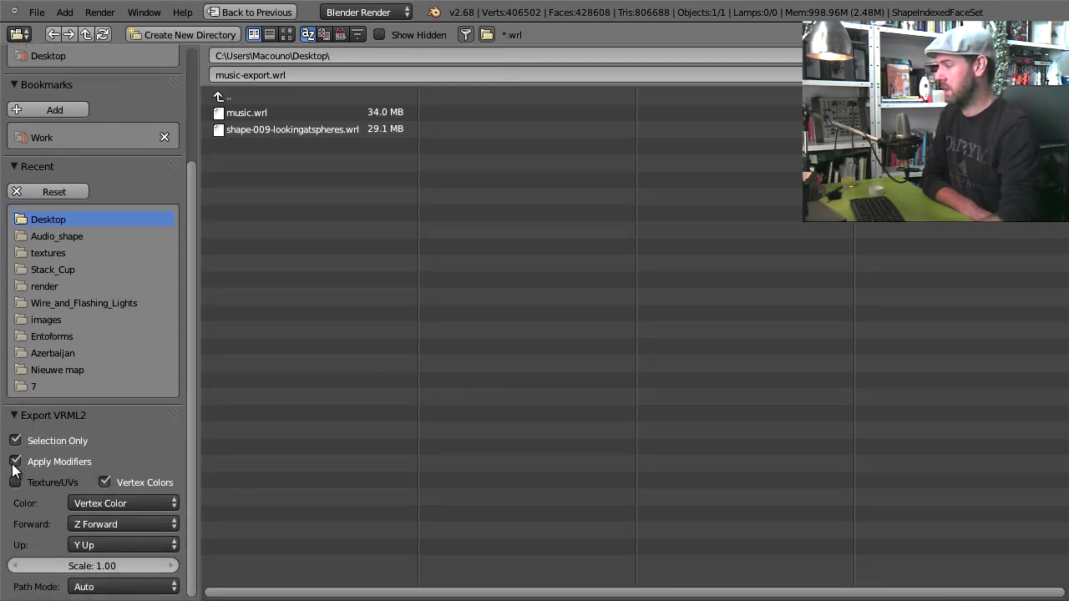
pyautogui.click(15, 462)
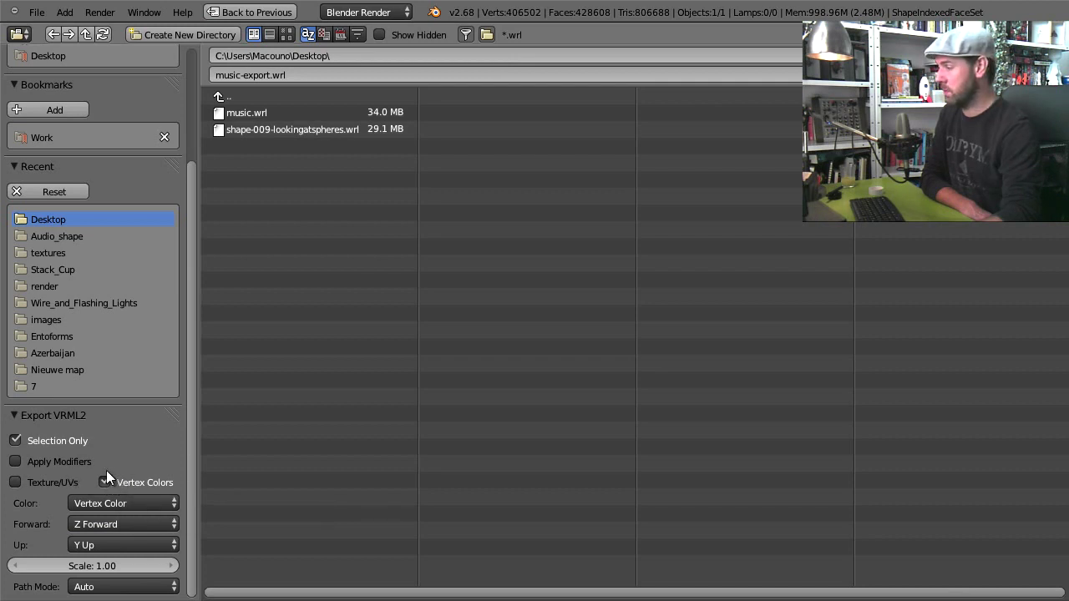
pyautogui.click(114, 501)
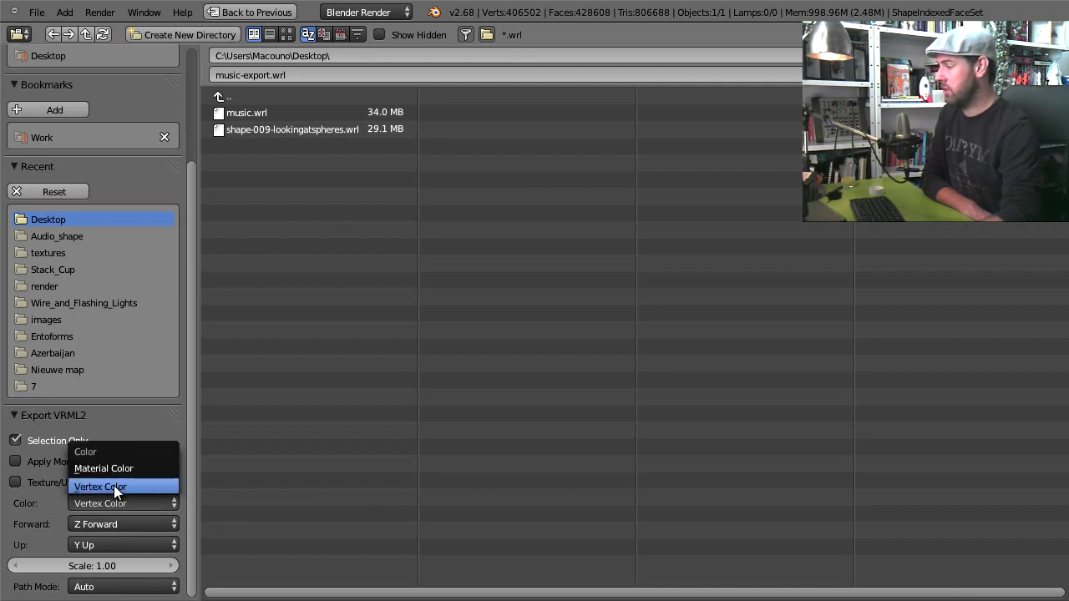
pyautogui.click(115, 487)
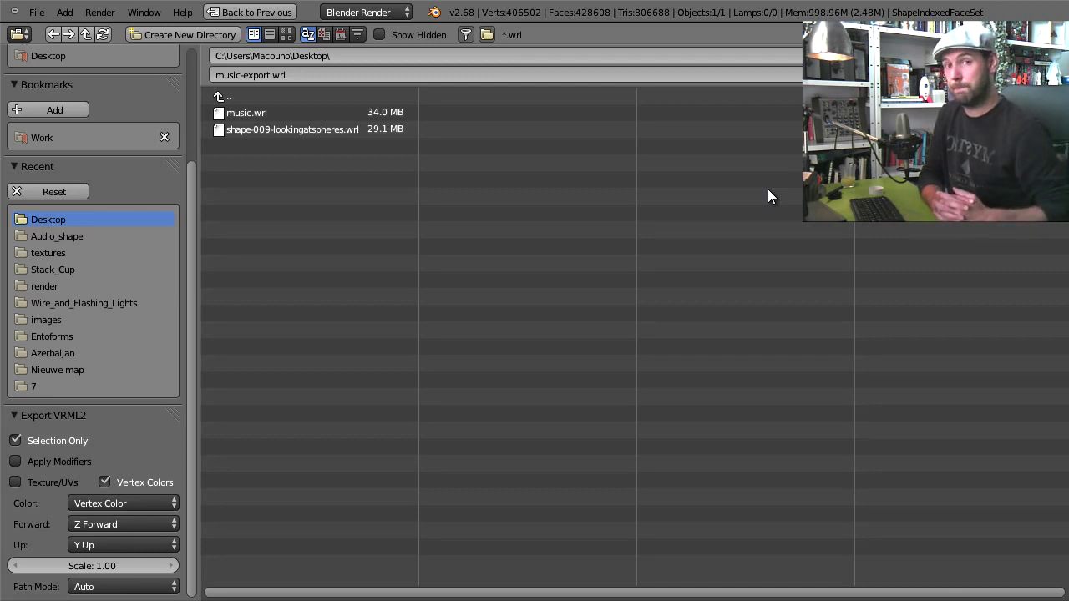
pyautogui.press('Return')
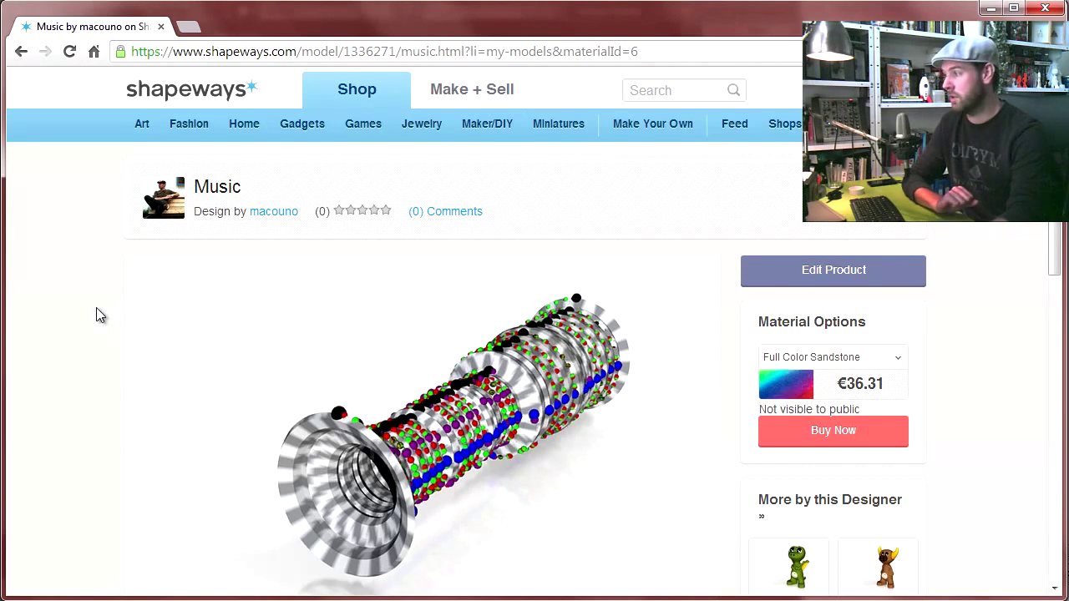
# Examine the Music model's preview image and dimensions on its Shapeways product page in the browser
pyautogui.scroll(-1, 136, 338)
pyautogui.scroll(-4, 134, 338)
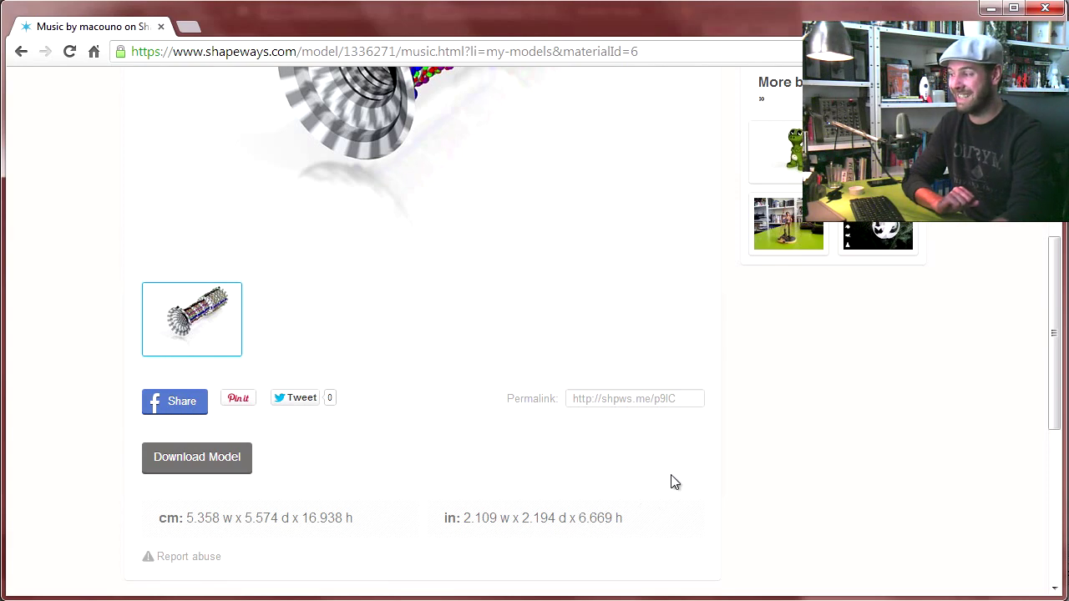
pyautogui.scroll(3, 635, 468)
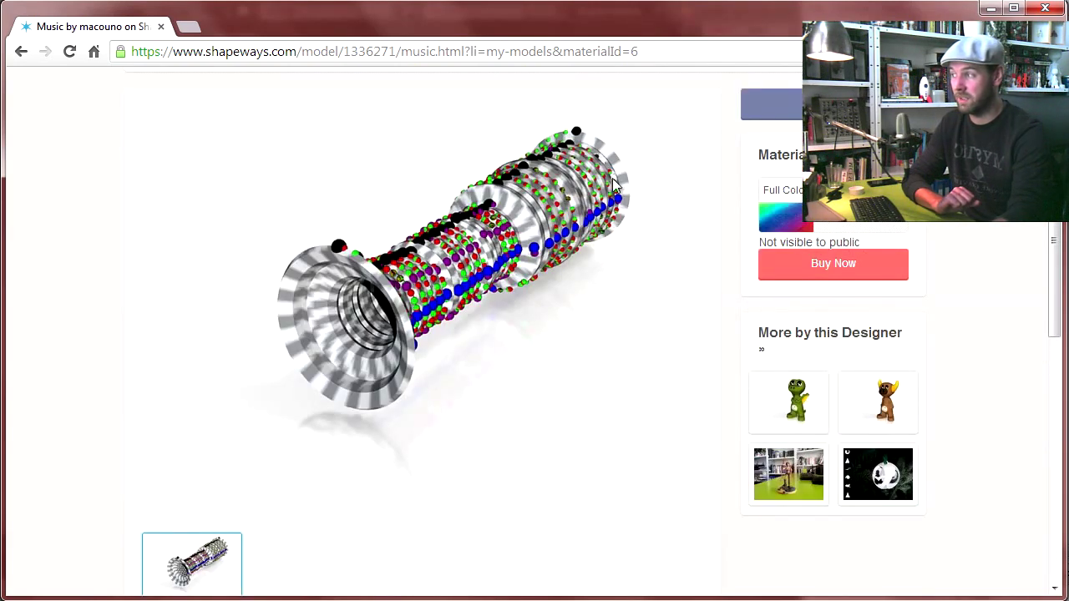